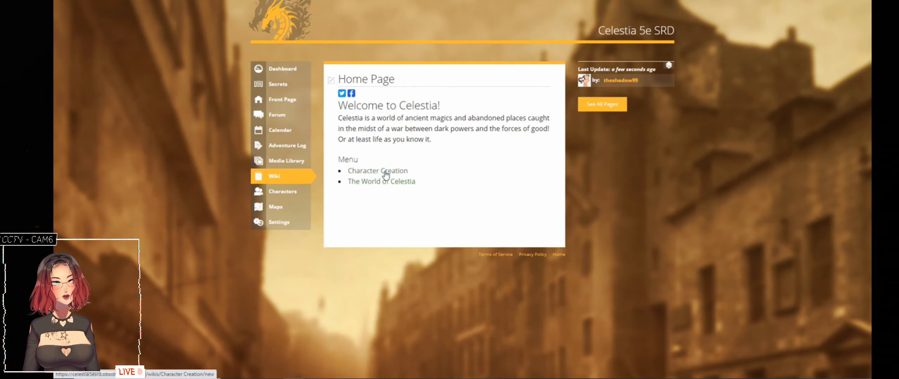
- Open the Character Creation link from the wiki home page in a new tab and switch to it
right_click(385, 173)
click(409, 179)
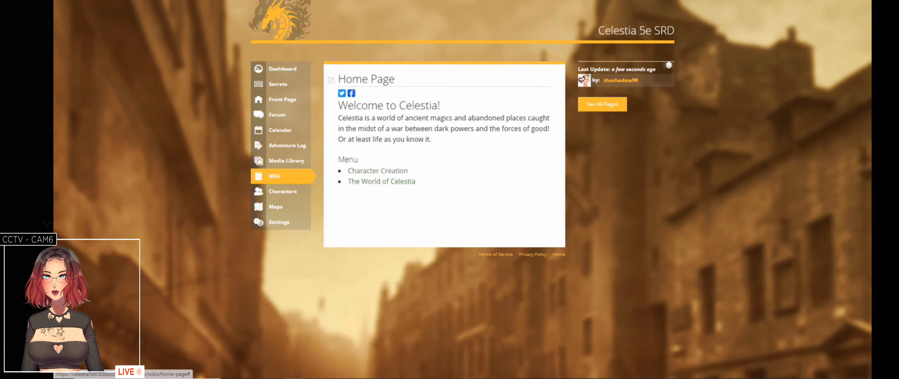
key(ctrl+Tab)
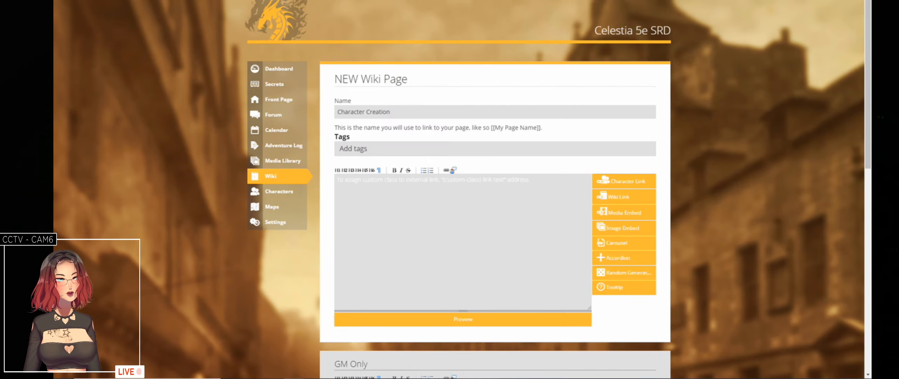
- Enter the level-four heading "h4. Character Creation Menu" in the body of the new Character Creation page
click(441, 229)
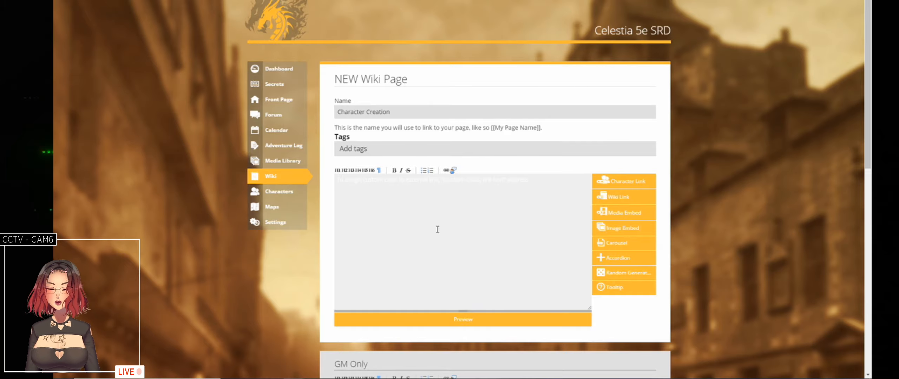
text(Ch)
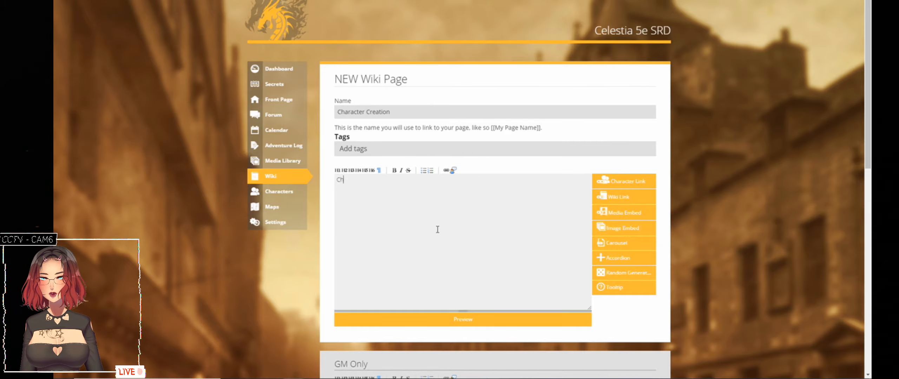
text(aracter Creation Mer)
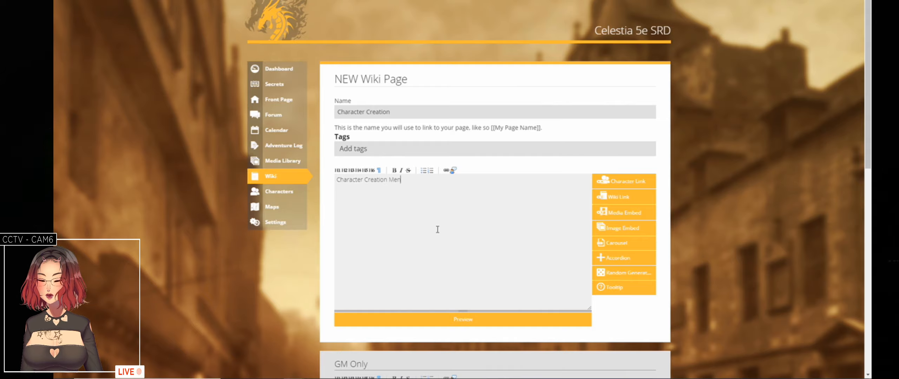
key(BackSpace)
text(nu)
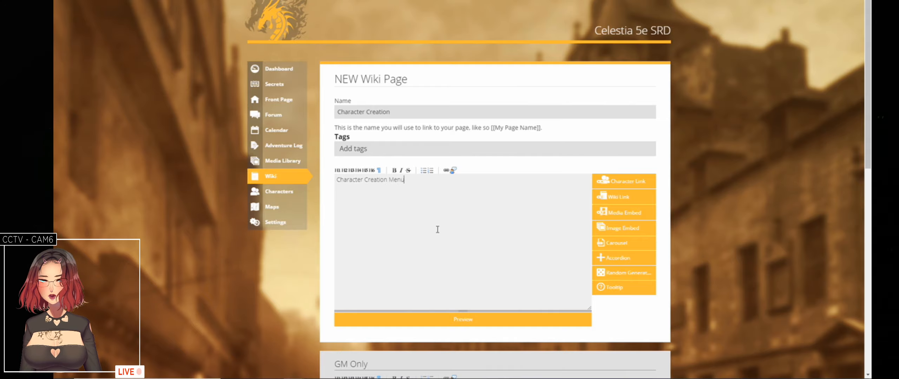
key(Home)
text(h4.)
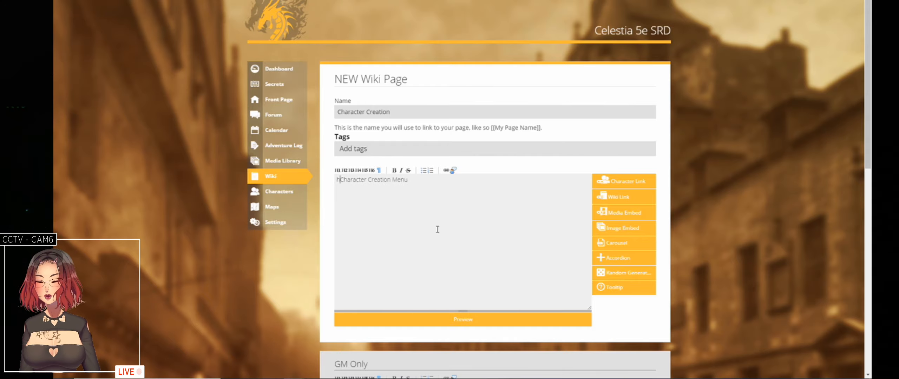
- Add a bulleted wiki link "* [[Races of Celestia]]" under the Character Creation Menu heading
key(Return)
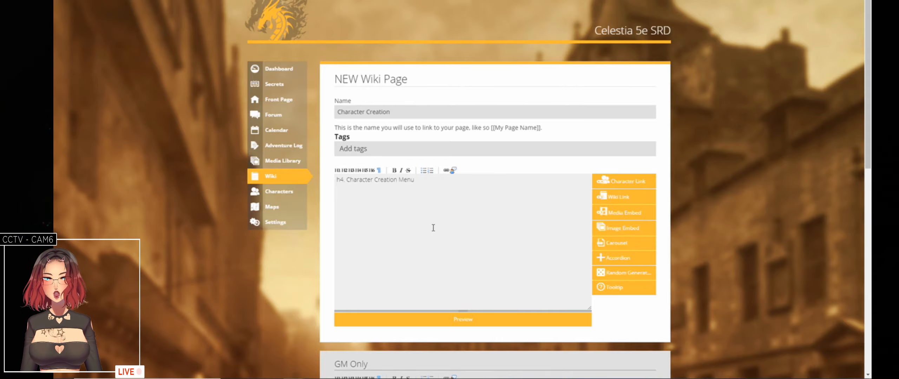
key(Return)
text(*)
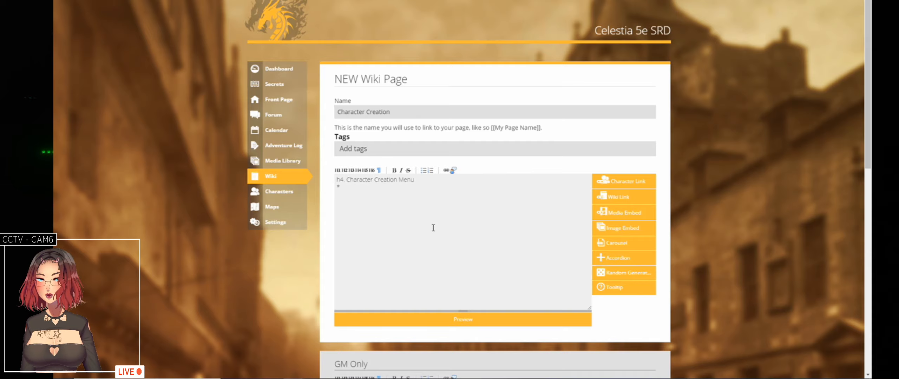
text( [[Race]])
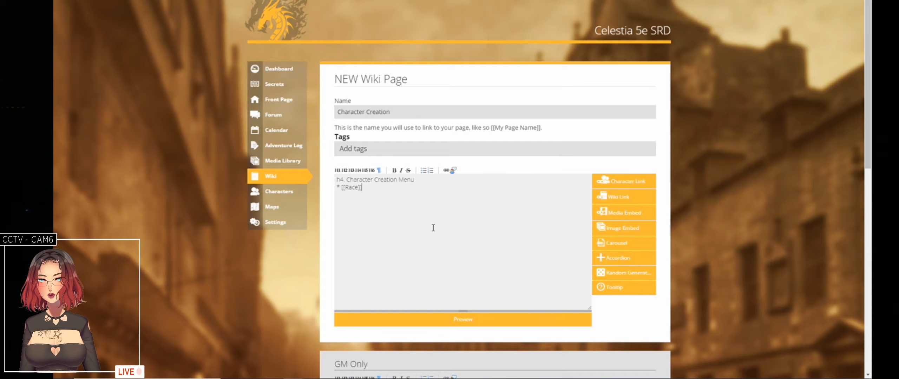
text(s)
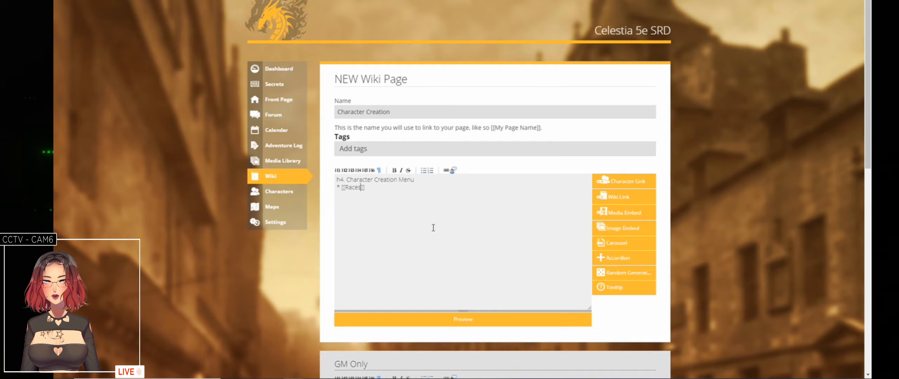
text( of Celestia)
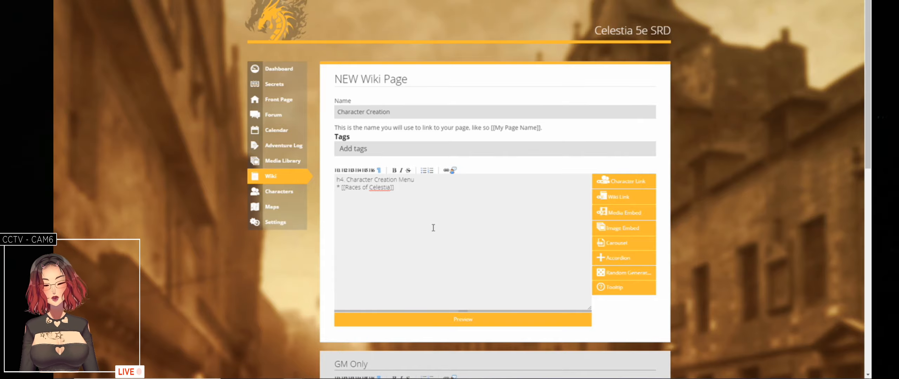
- Add a second bulleted wiki link, "* [[Classes of Celestia]]", below the races link
key(Return)
text(* [[)
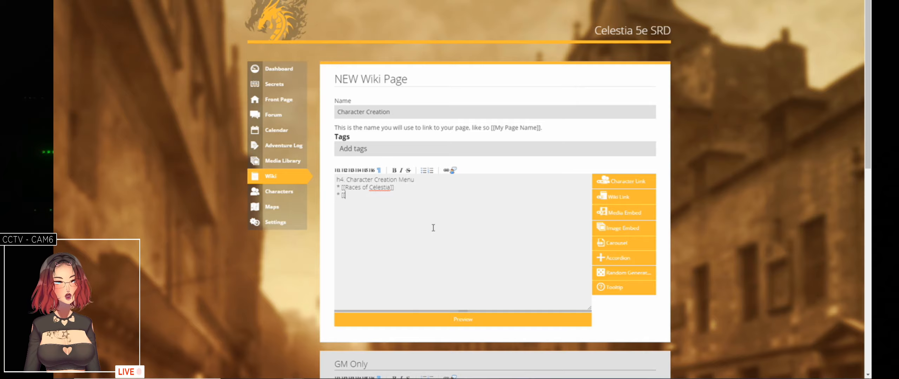
text(Classes o)
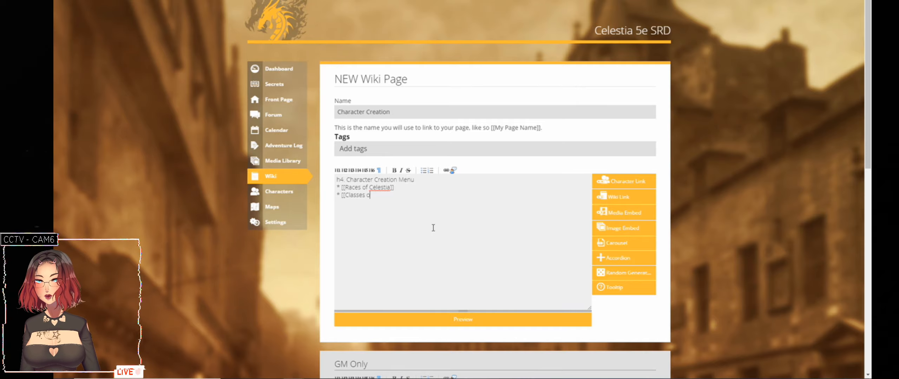
text(f C)
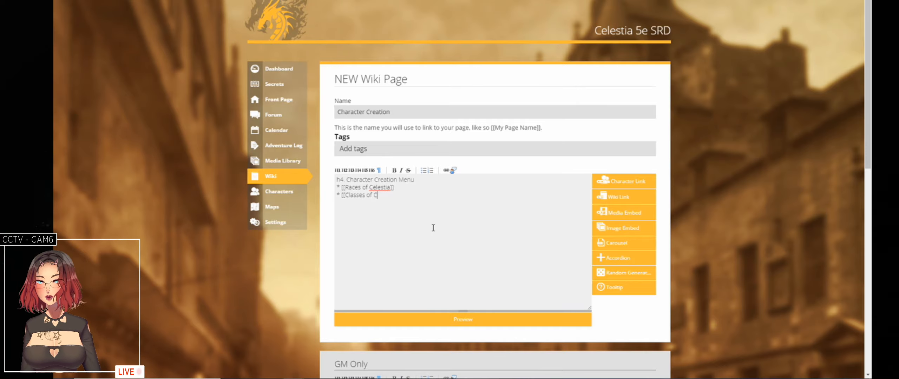
text(elestia)
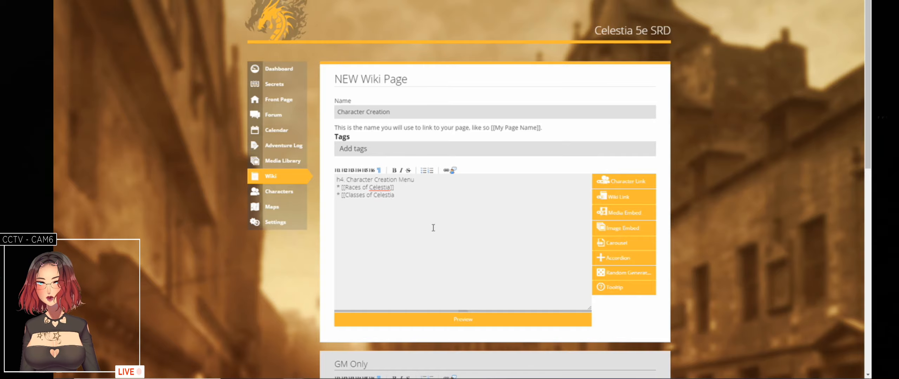
text(]])
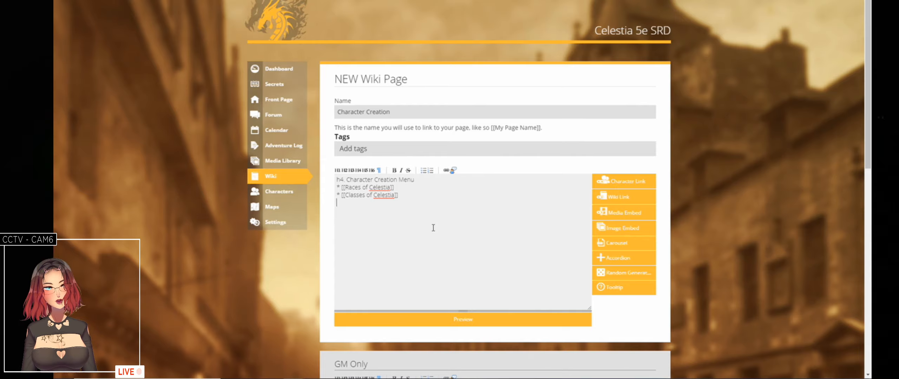
- Add a third bulleted wiki link, "* [[Backgrounds of Celestia]]", below the classes link
text(* )
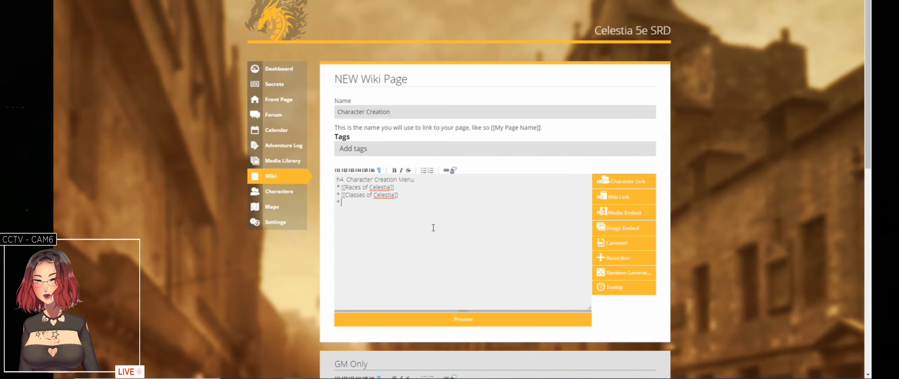
text([[Backgro)
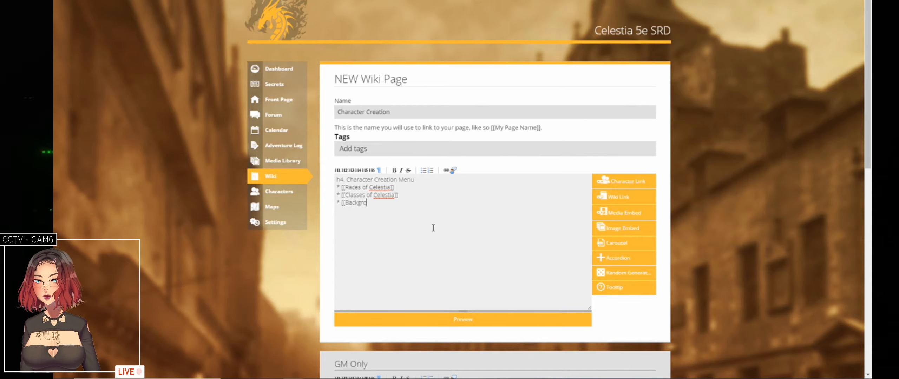
text(unds)
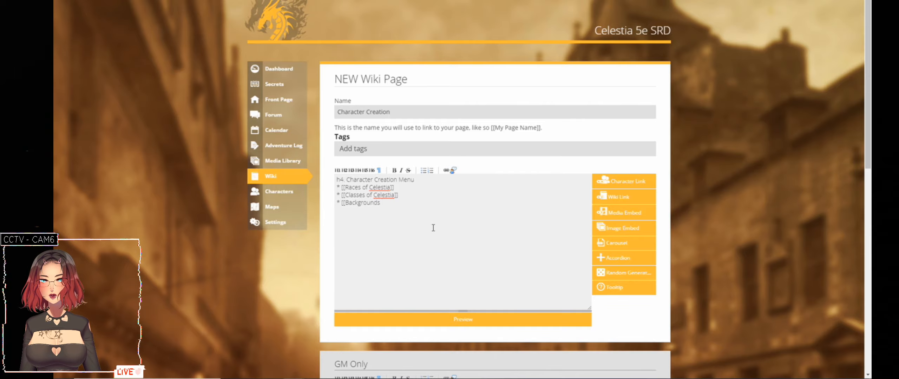
text( of Celest)
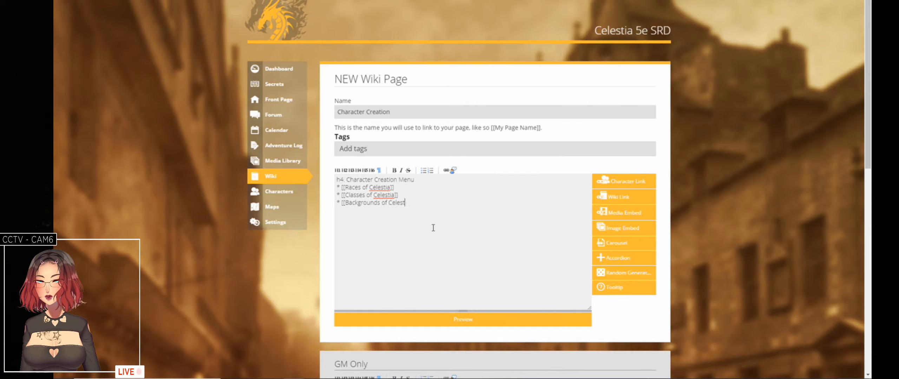
text(ia]])
key(Return)
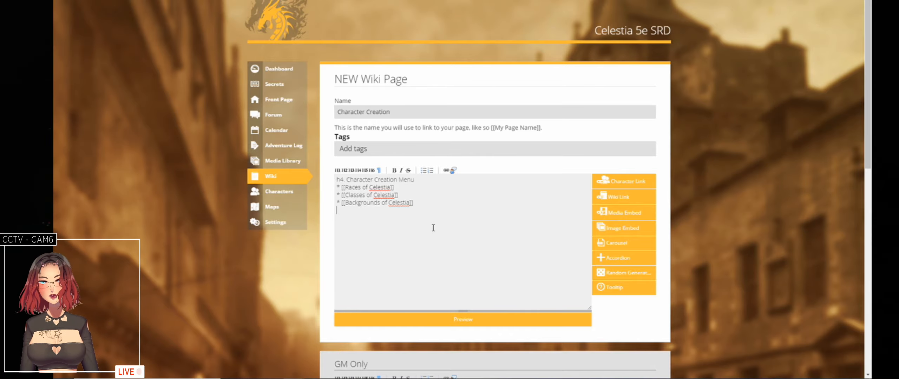
- Insert two blank lines above the Character Creation Menu heading
key(Up)
key(Up)
key(Up)
key(Up)
key(Return)
key(Return)
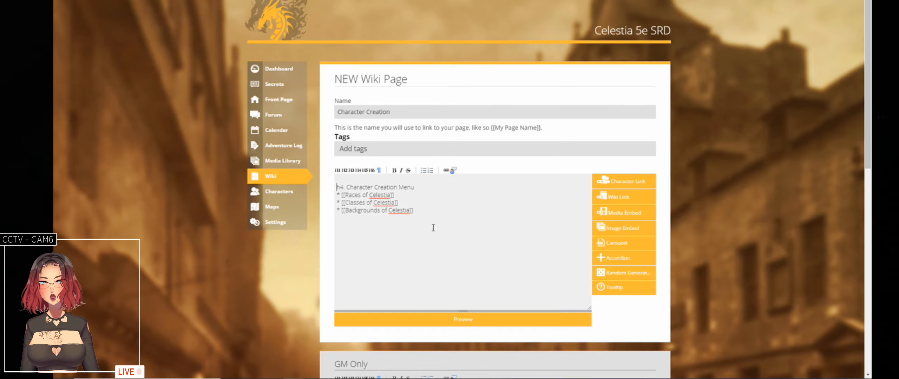
key(Up)
key(Up)
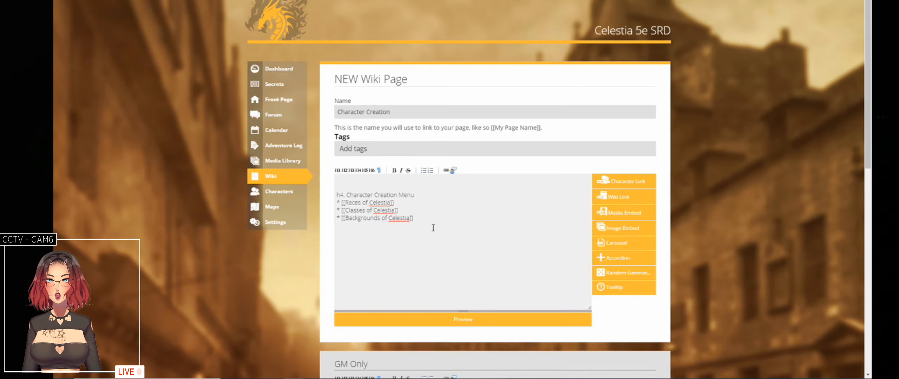
- Create the Character Creation wiki page with the entered menu
click(434, 228)
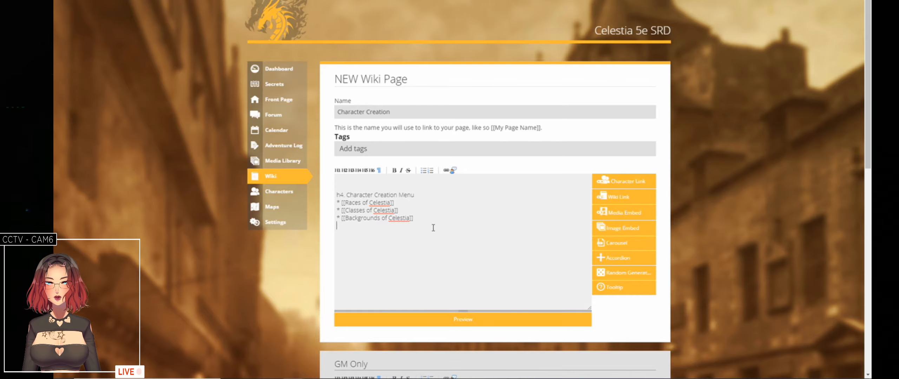
scroll(433, 228, down, 10)
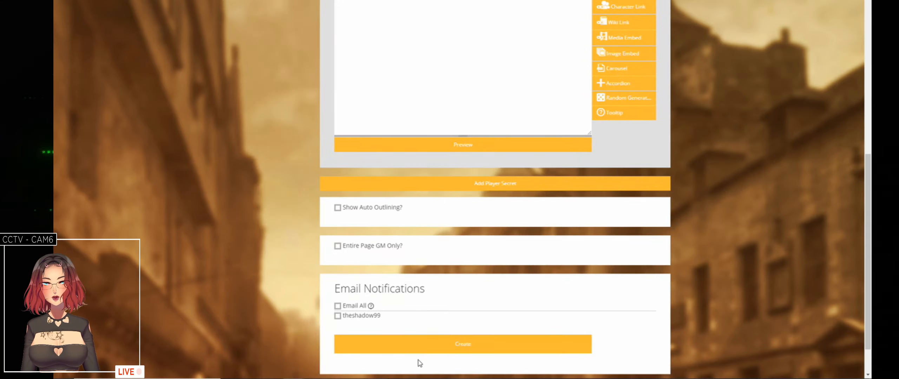
click(435, 355)
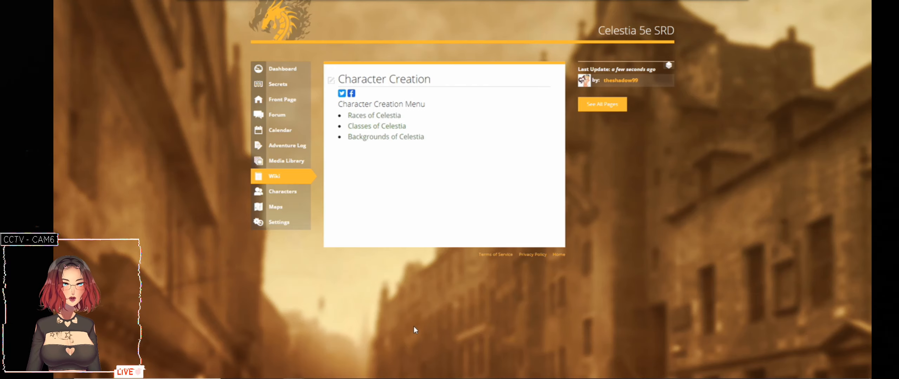
- Open the Races of Celestia link from the Character Creation menu in a new tab and switch to it
right_click(385, 116)
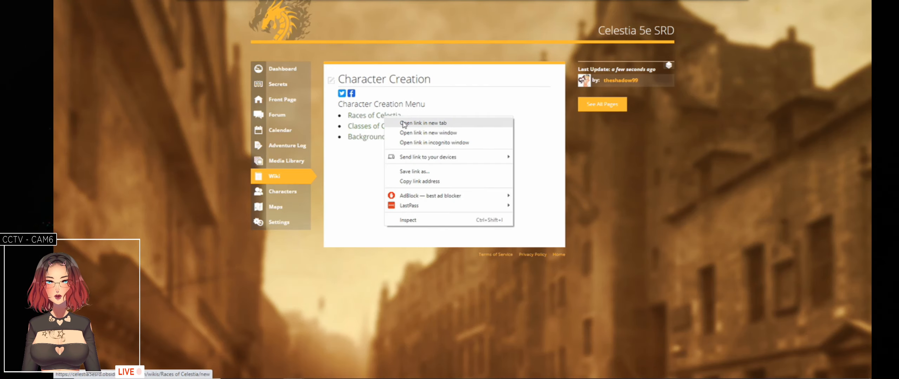
click(404, 124)
key(ctrl+Tab)
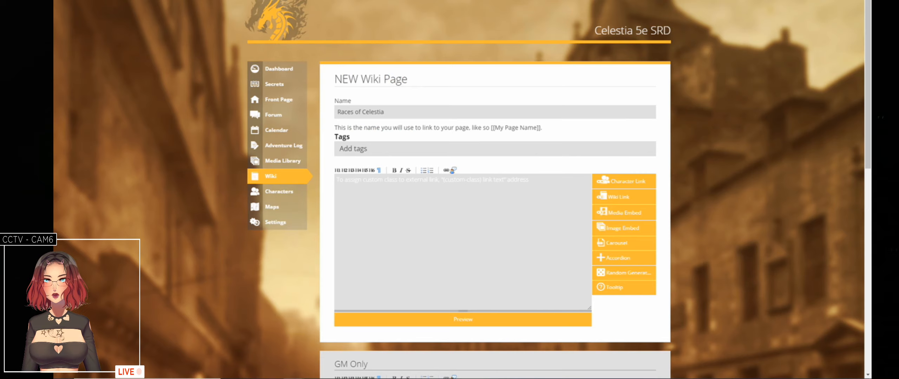
- Examine The Races of Celestia page in the original Celestia campaign, and return to the new Races of Celestia page
key(ctrl+Tab)
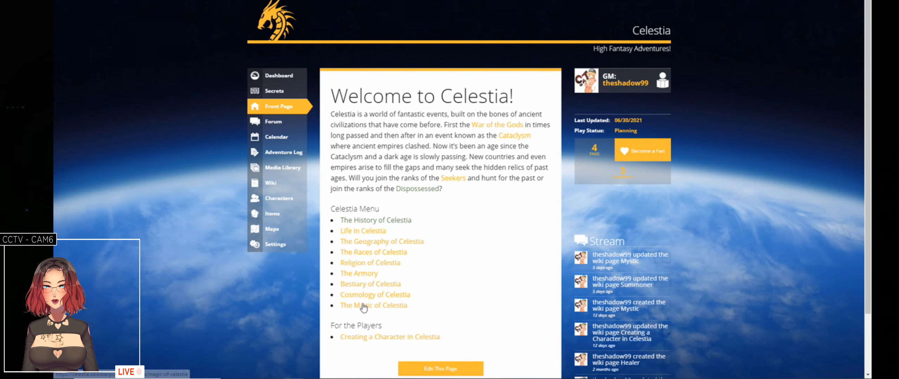
click(392, 253)
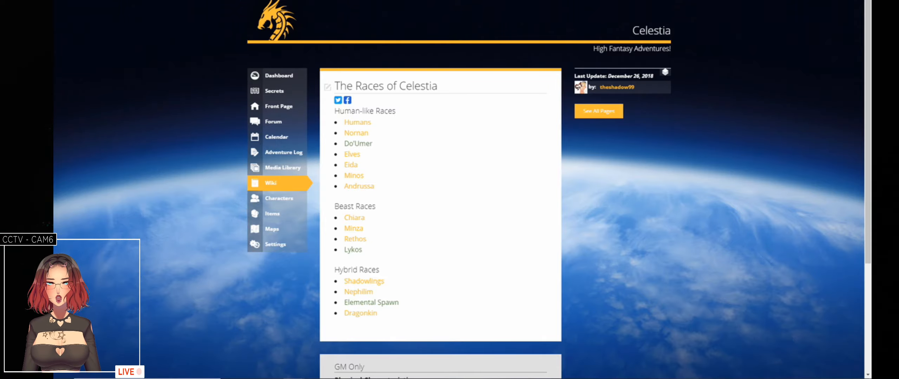
click(471, 0)
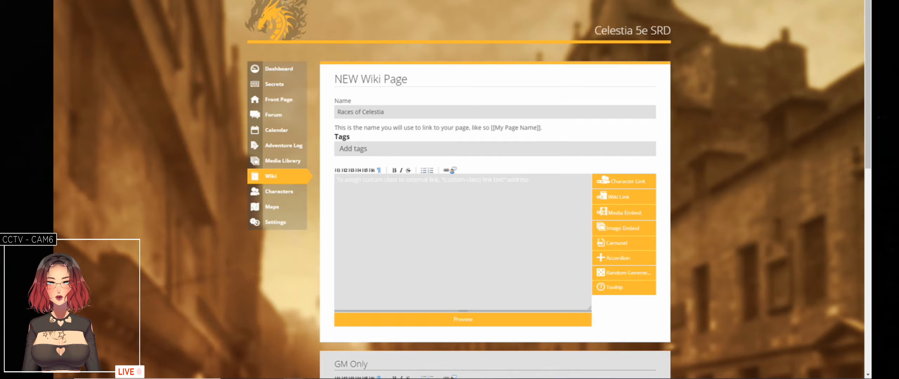
- Enter the level-4 heading "h4. List of Races in Celestia" in the body of the Races of Celestia page
click(452, 244)
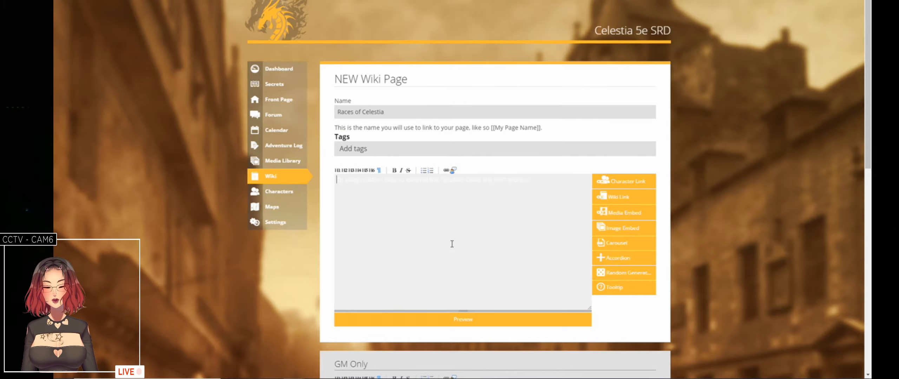
text(h4.)
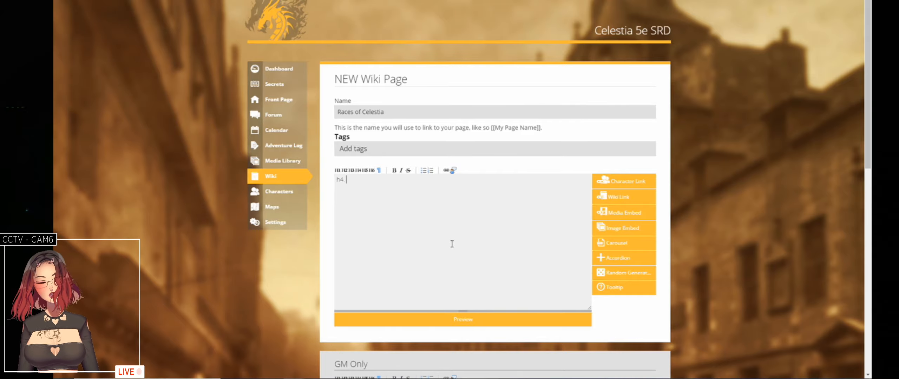
text(List of)
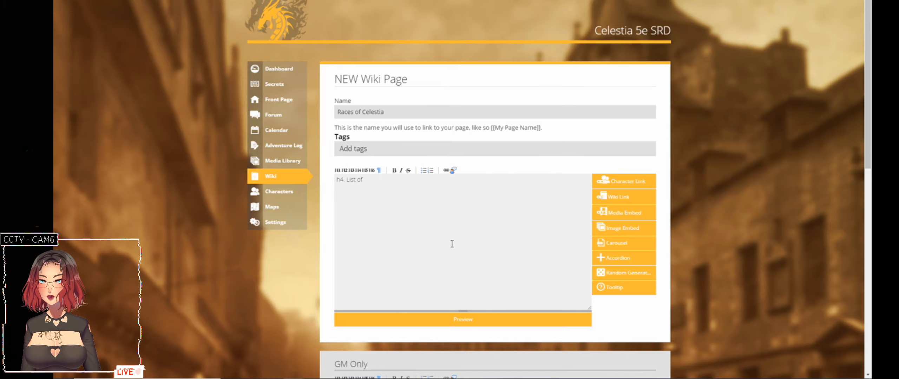
text( Races in Celestia)
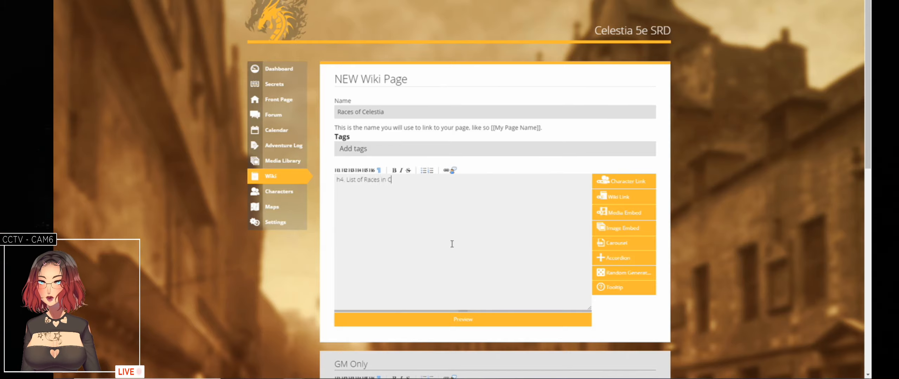
key(Return)
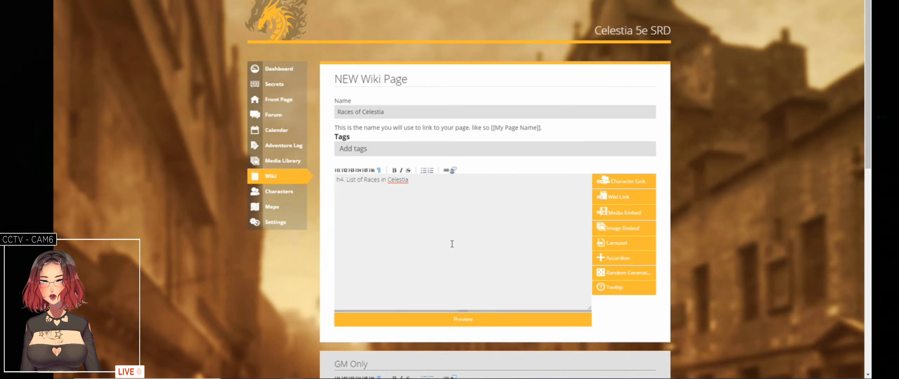
- Add the first-level bullet "* Humanoid Races" under the List of Races in Celestia heading
text(* HUmanoid)
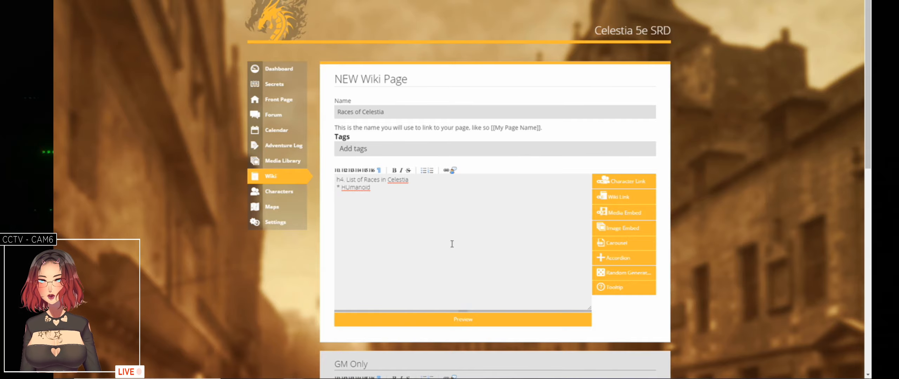
key(Right)
key(Right)
key(BackSpace)
text(u)
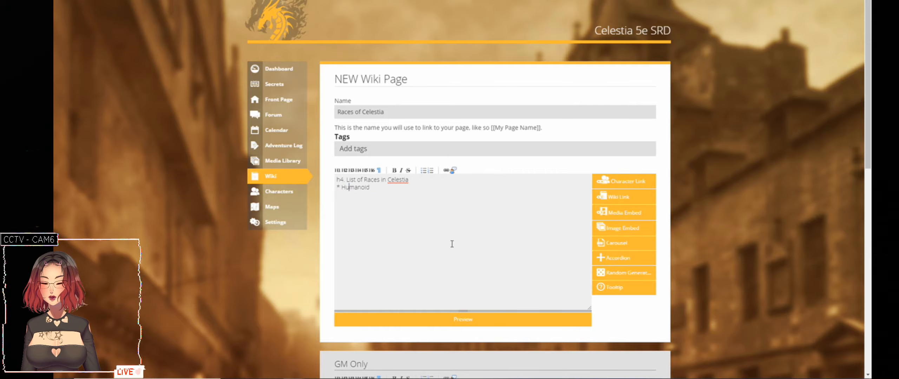
key(End)
text(Races )
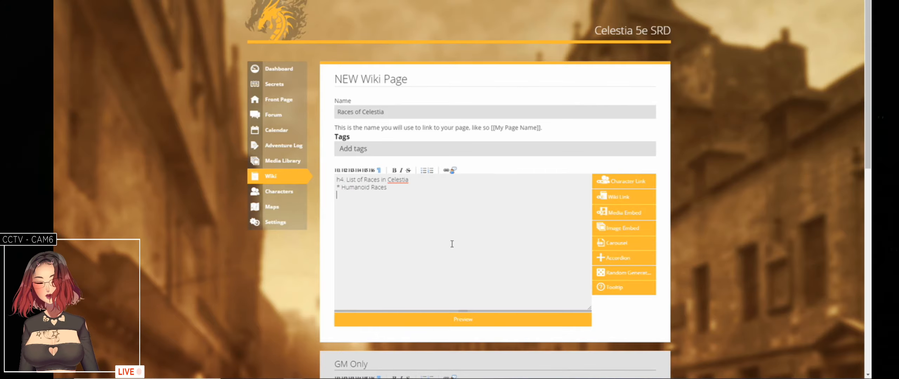
- Add the second-level bullet "** [[Humans]]" as a wiki link under Humanoid Races
text(** [[)
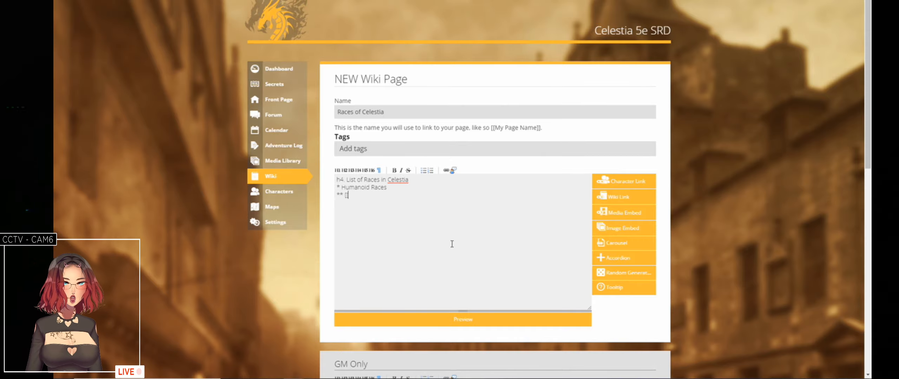
text(Humans ofg)
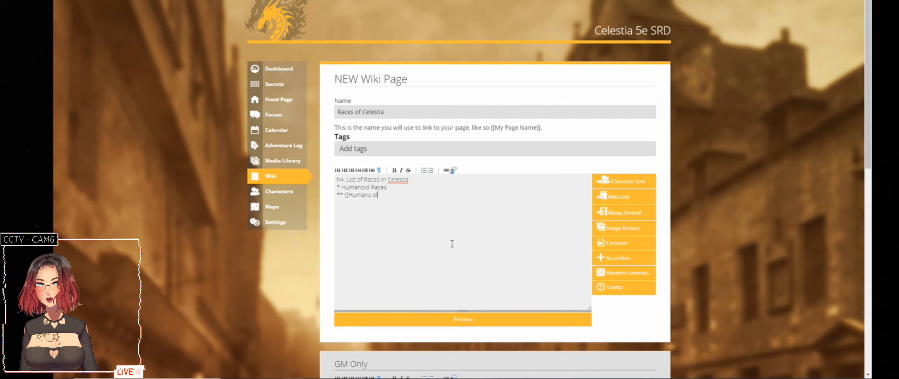
key(BackSpace)
text(Celestia])
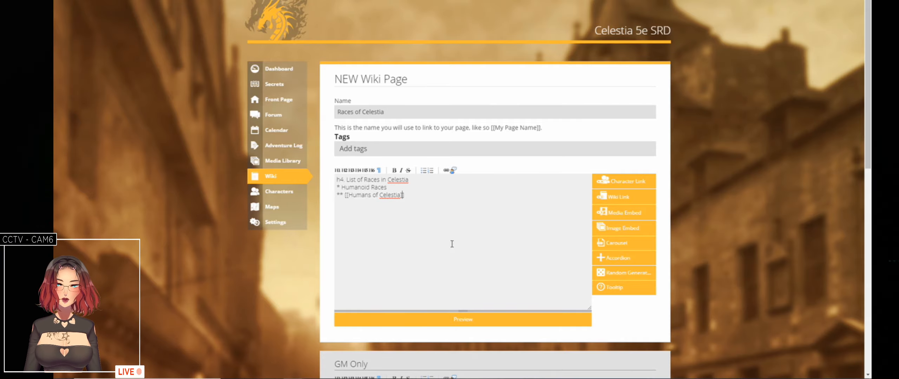
key(Left)
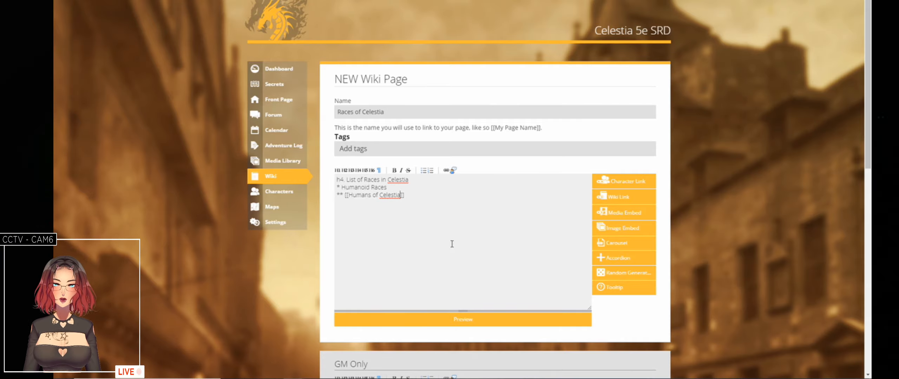
key(ctrl+shift+Left)
key(ctrl+shift+Left)
key(shift+Left)
key(BackSpace)
key(End)
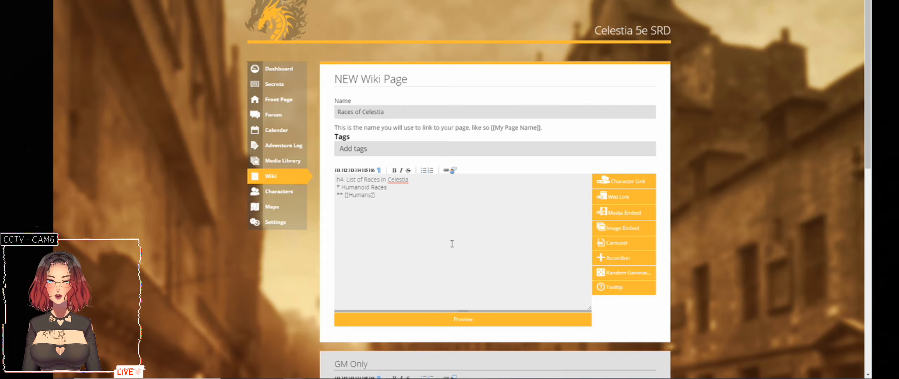
- Add the second-level wiki link bullet "** [[Nornan]]" below Humans
key(Return)
text(** [)
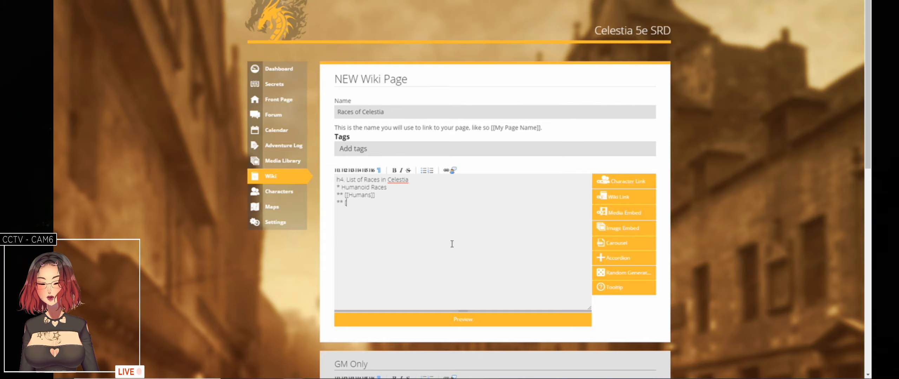
text([)
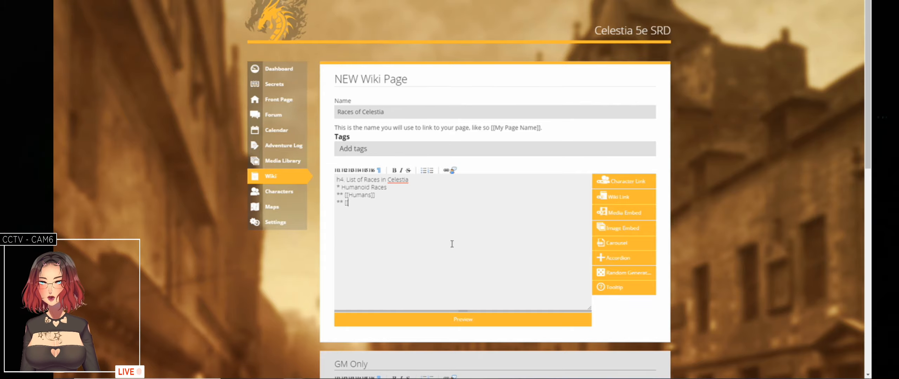
text(ENorman])
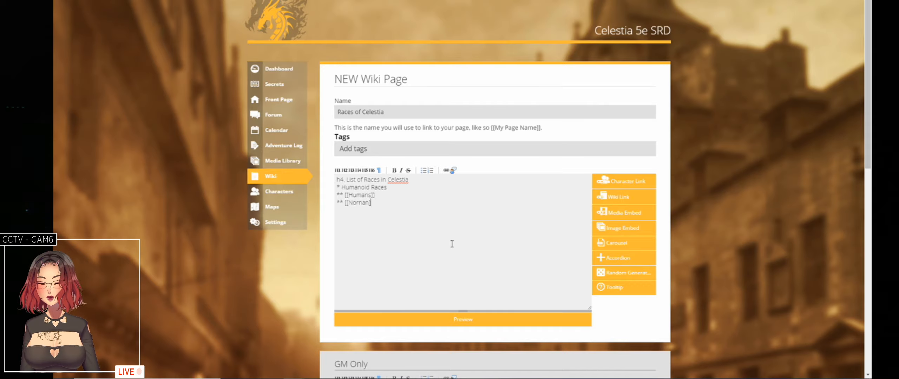
text(])
key(Return)
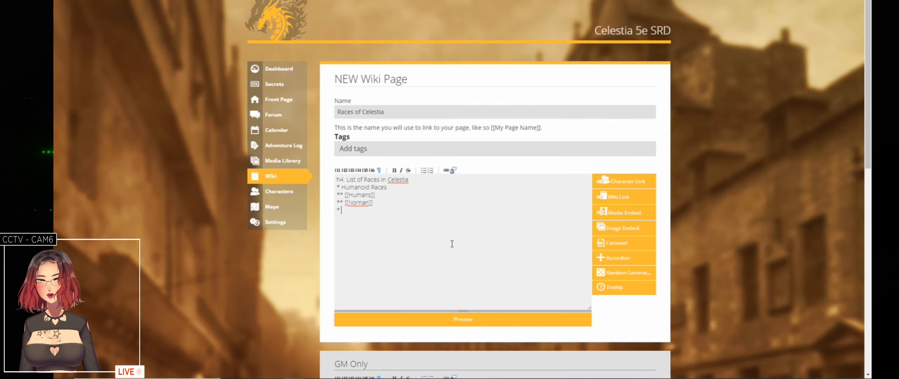
- Add the second-level wiki link bullet "** [[Elves]]" below Nornan
text(**)
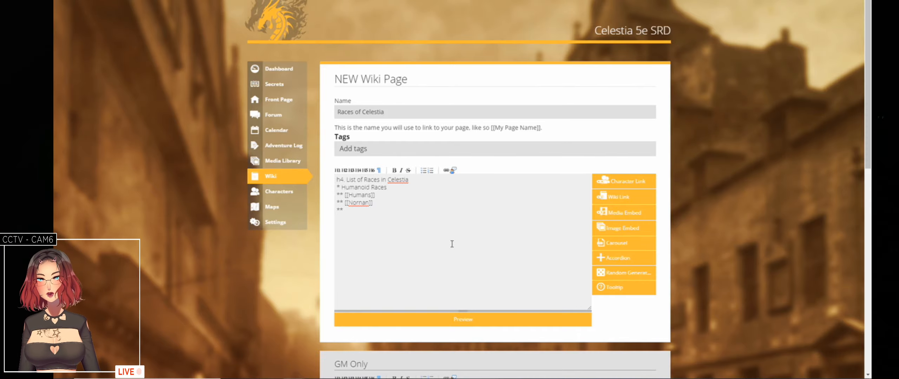
text([[)
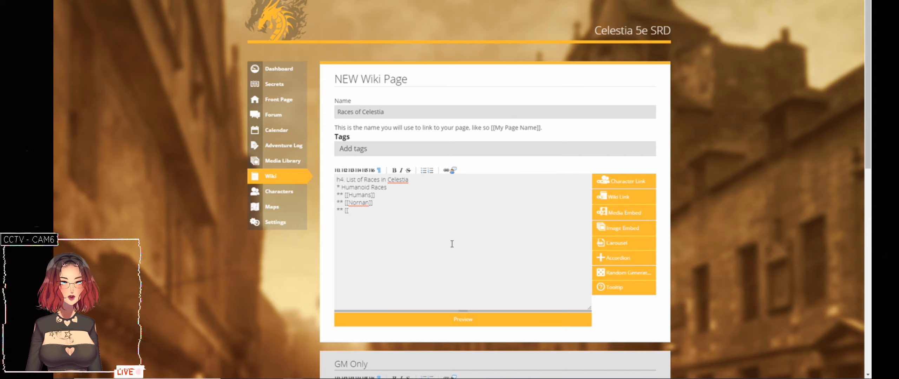
text(E)
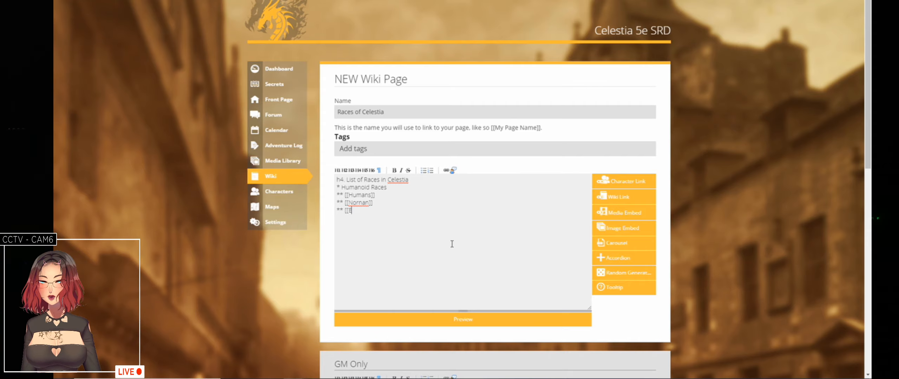
text(leves]])
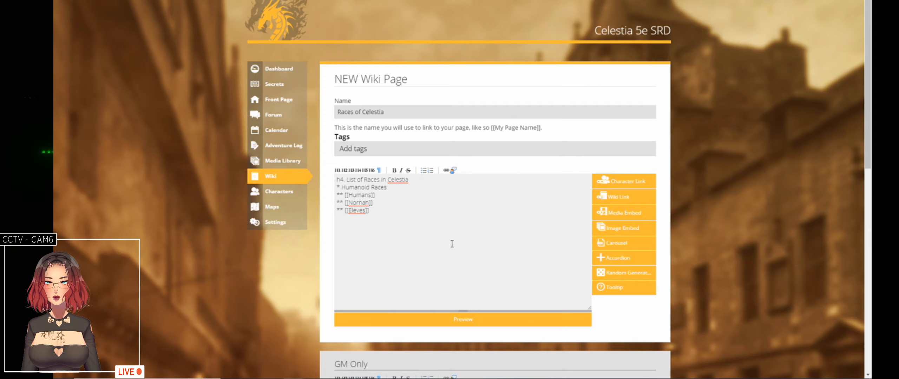
key(Left)
key(Left)
key(Left)
key(Left)
key(Left)
key(BackSpace)
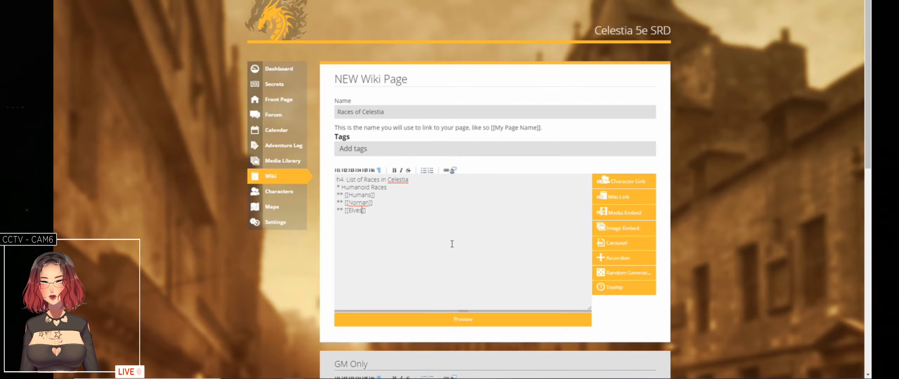
- Check the Eida page in the original Celestia campaign, and add the second-level wiki link bullet "** [[Edia]]" below Elves in the new page
key(Return)
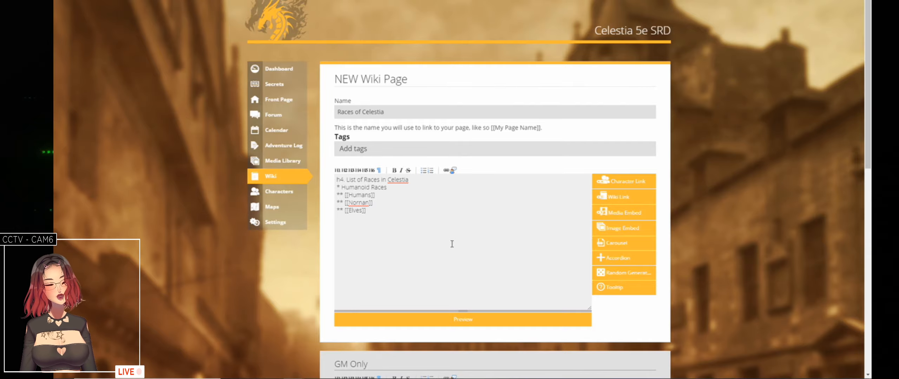
text(**)
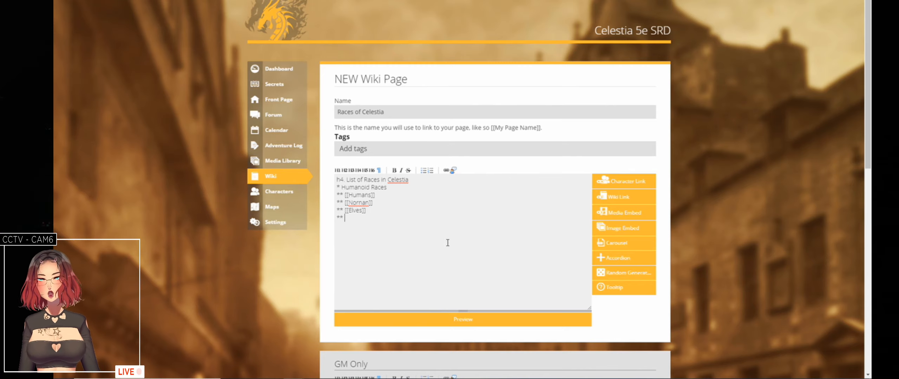
key(ctrl+Tab)
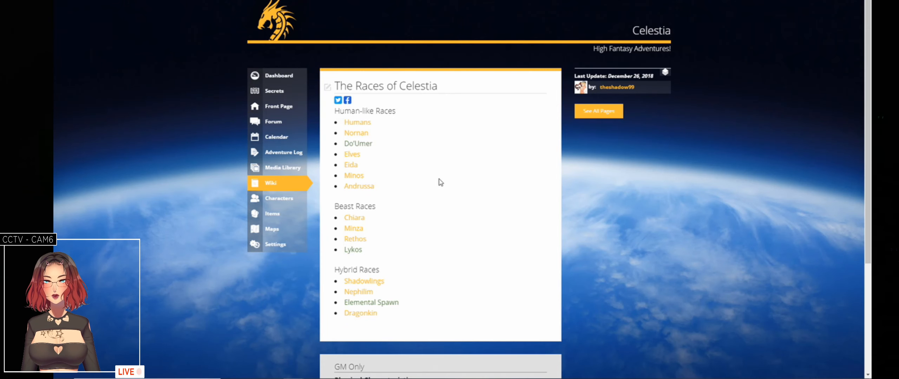
click(356, 169)
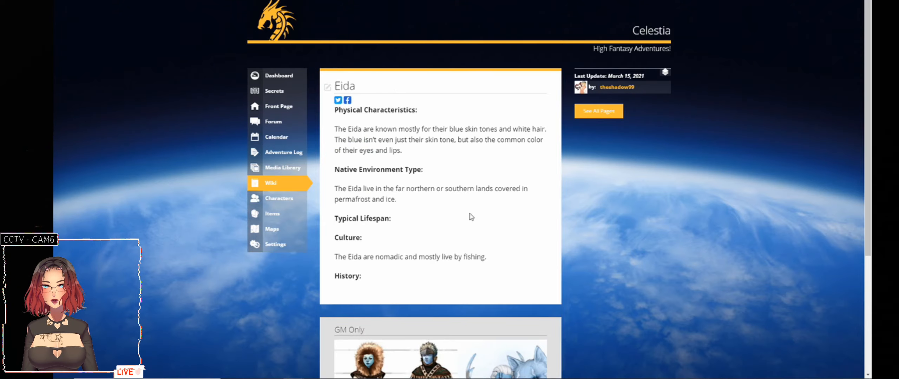
key(alt+Left)
key(ctrl+Tab)
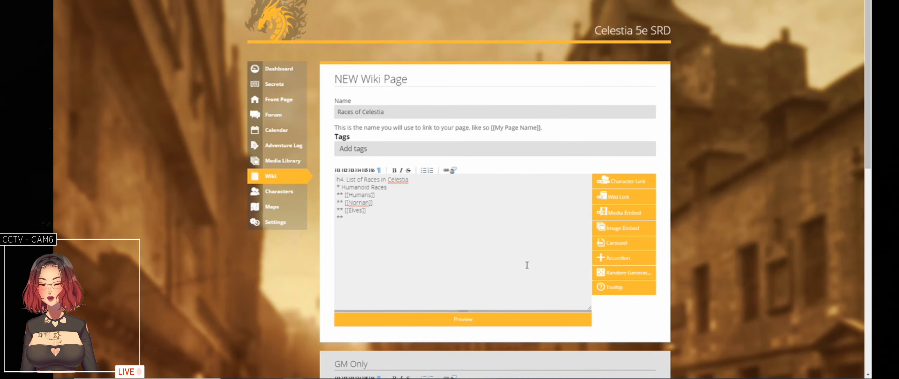
text([Edia)
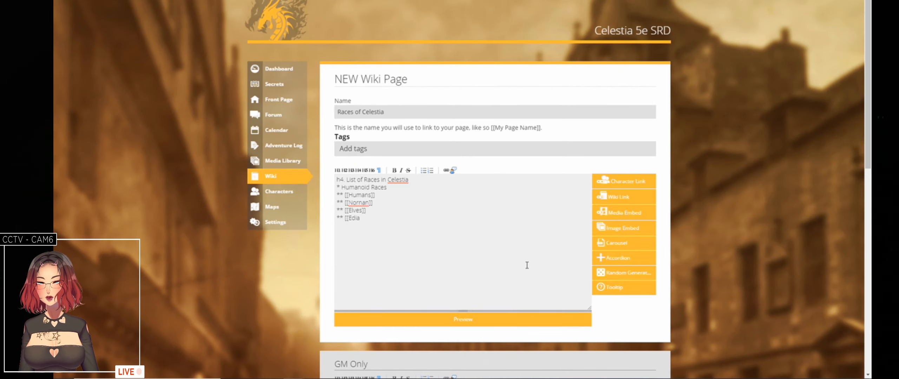
text(]])
key(Return)
- Check the Minos and Andrussa pages in the original Celestia campaign, and add the second-level wiki link bullet "** [[Andrussa]]" below Edia in the new page
text(** [[)
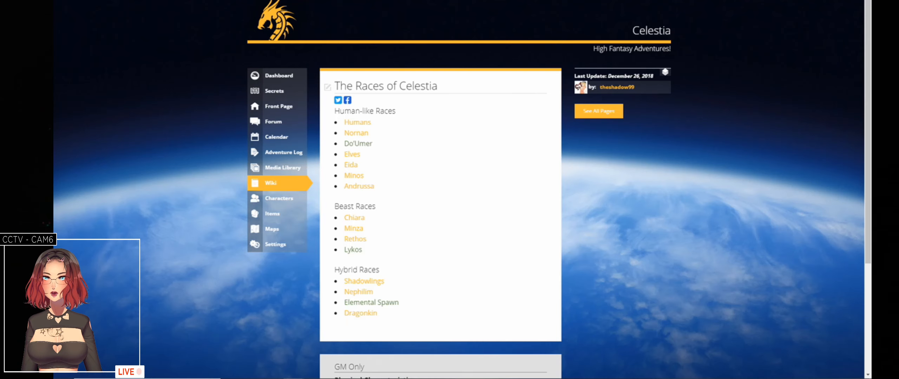
click(354, 176)
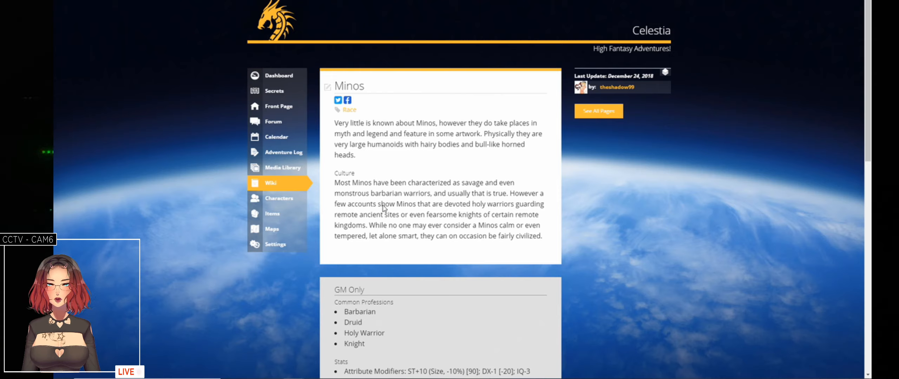
key(alt+Left)
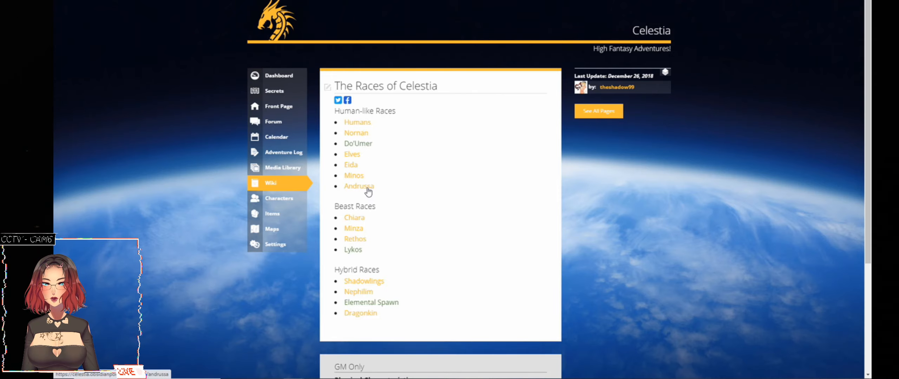
click(366, 191)
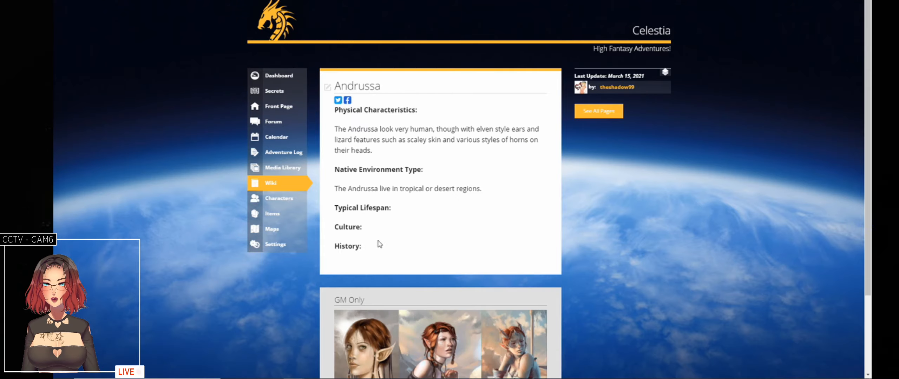
key(alt+Left)
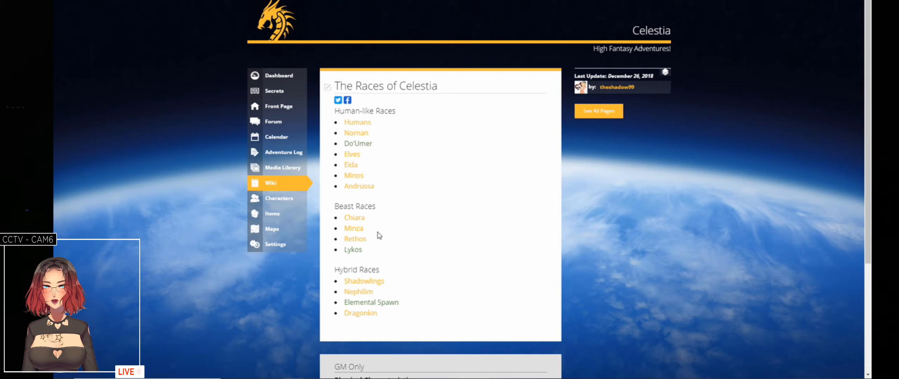
key(ctrl+Tab)
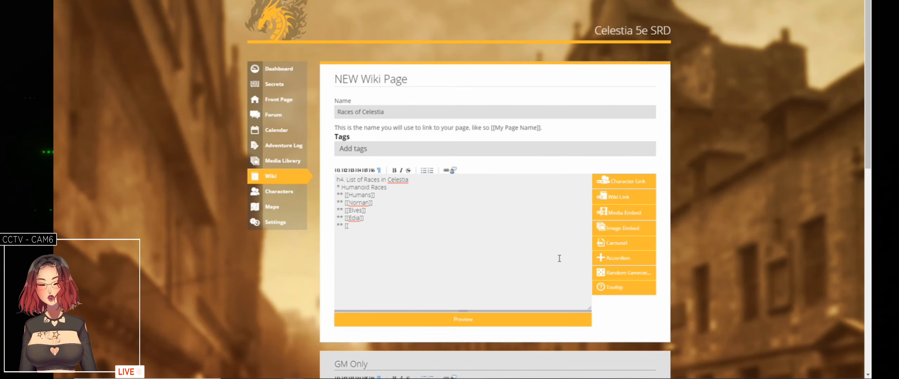
text(Andr)
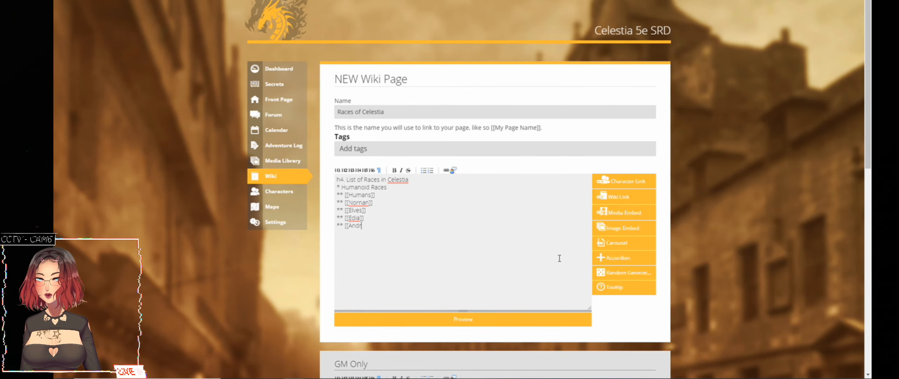
text(ussa]])
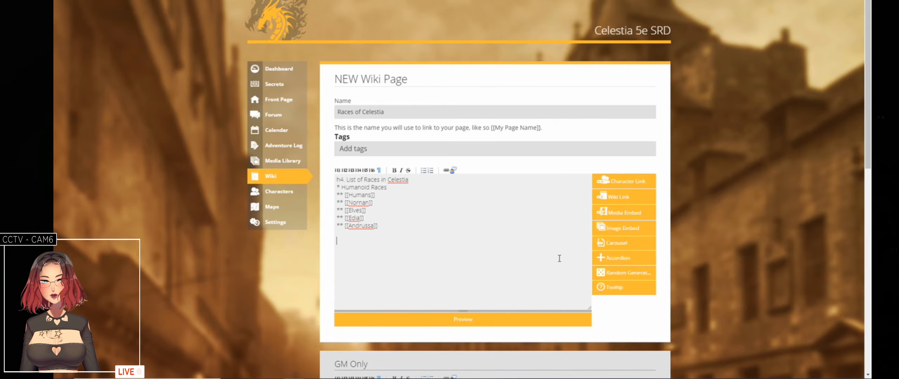
key(Return)
key(Return)
key(Up)
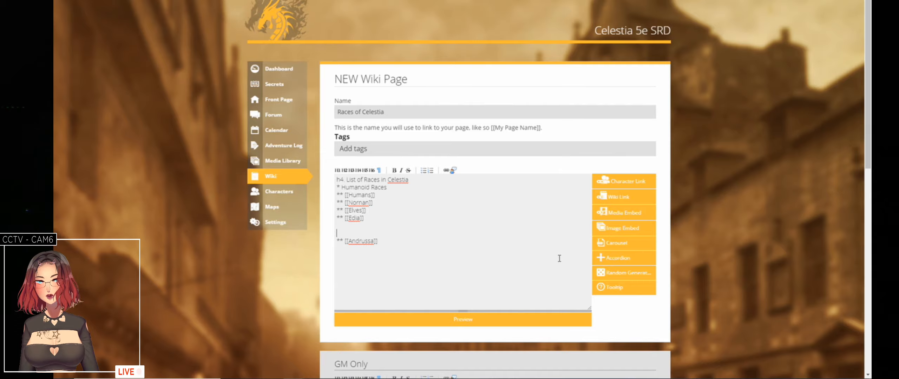
text(h4. B)
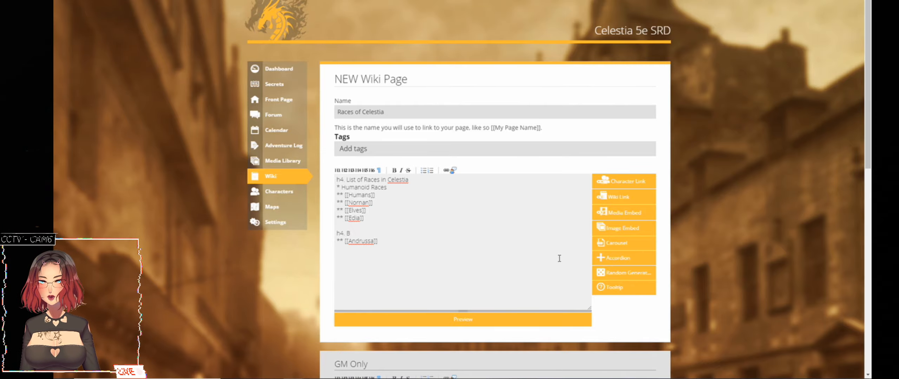
key(BackSpace)
key(BackSpace)
key(BackSpace)
key(BackSpace)
key(BackSpace)
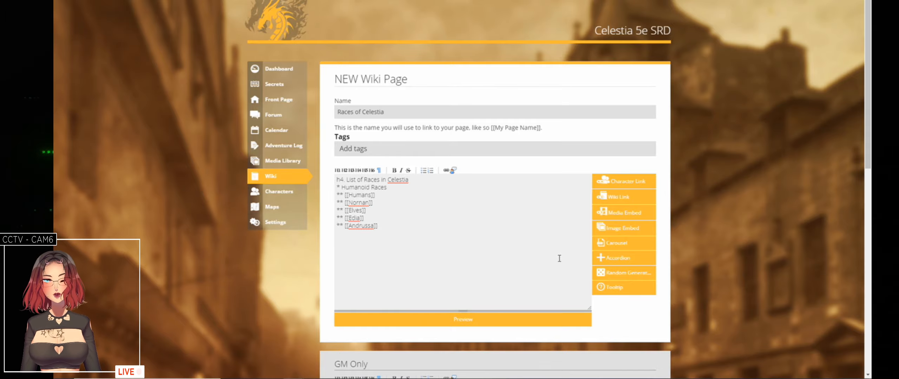
- Insert the first-level bullet "* Beast Races" above Andrussa, and start another second-level wiki link bullet "** [[" below Andrussa
key(Return)
text(*)
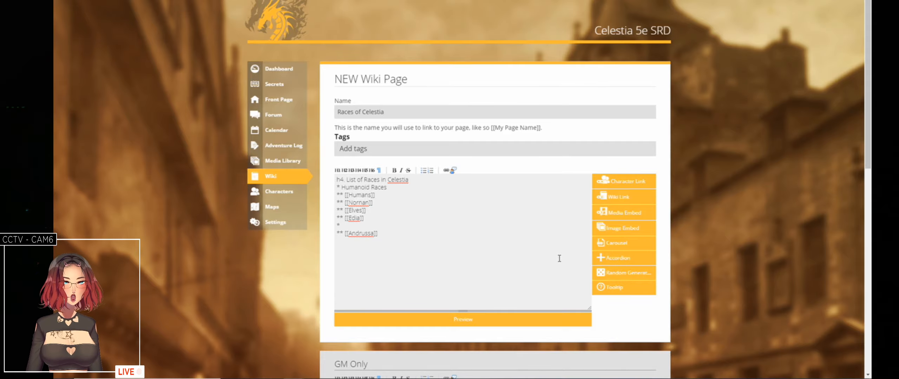
text(Beast Races)
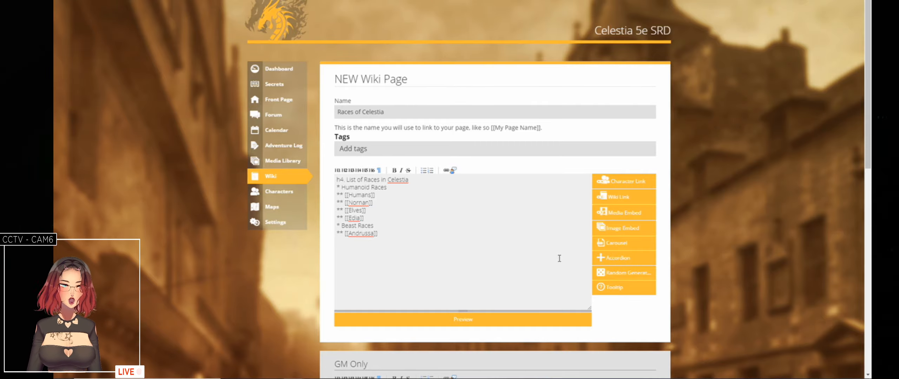
key(Return)
text(** )
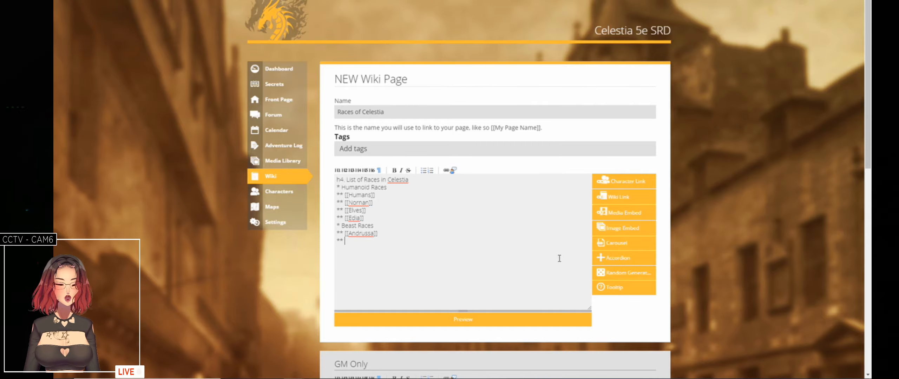
text([[)
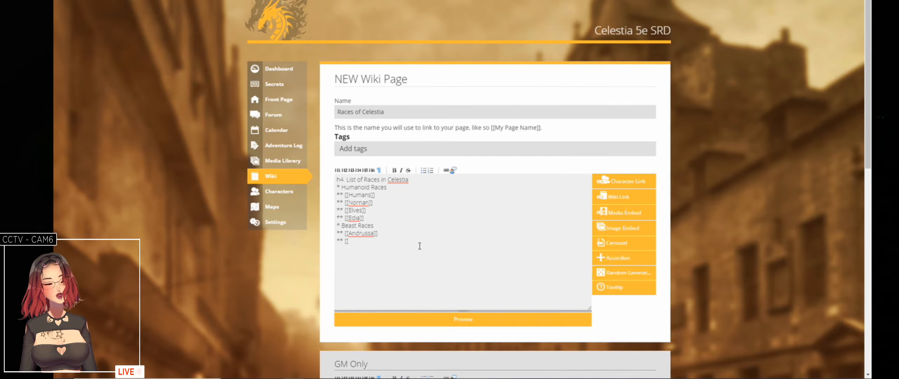
- Change the "Humanoid Races" bullet to read "Human-like Races"
key(shift+Left)
key(shift+Left)
key(shift+Left)
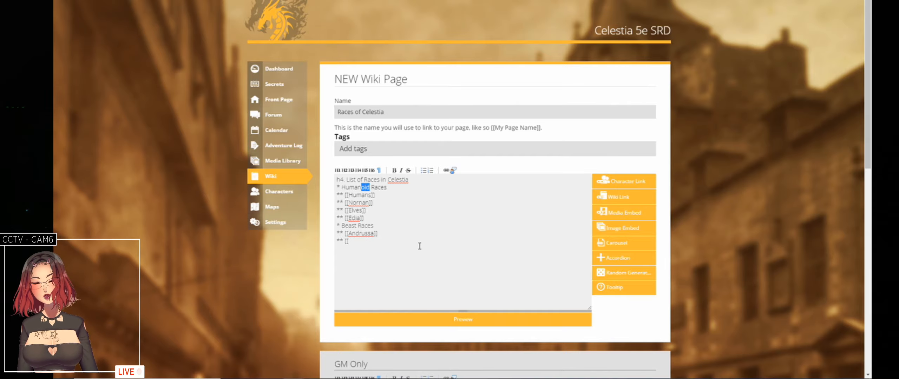
text(-like)
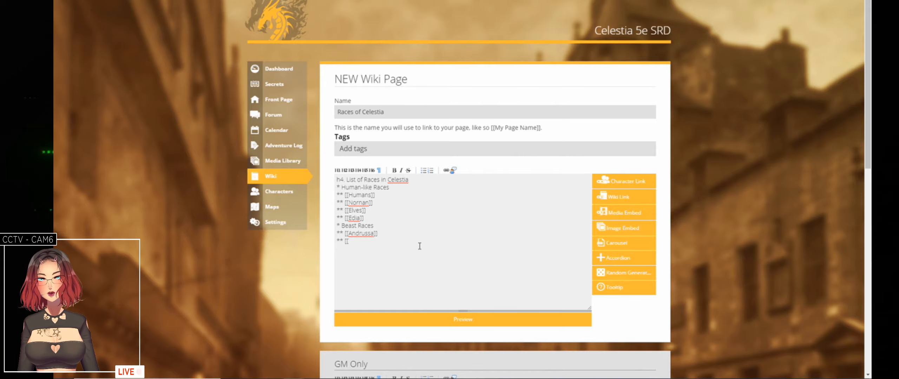
- Complete the open wiki link bullet below Andrussa as "** [[Chiara]]"
click(420, 246)
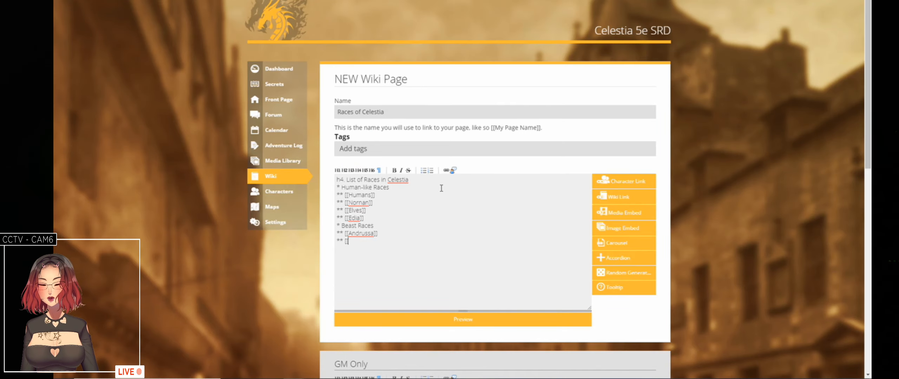
text(C)
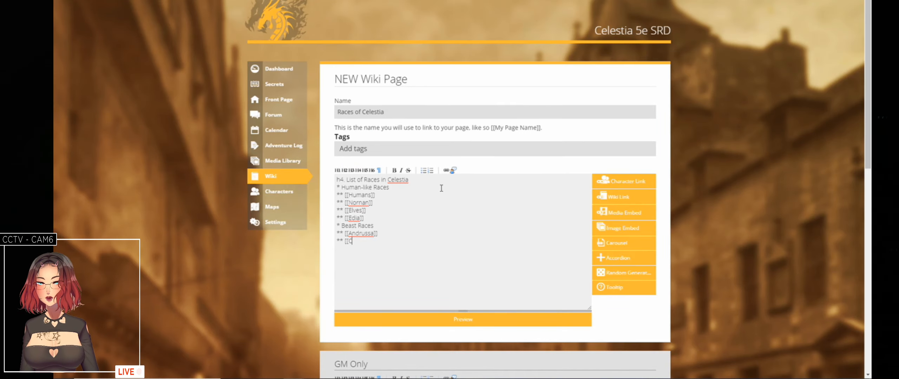
text(hiara]] )
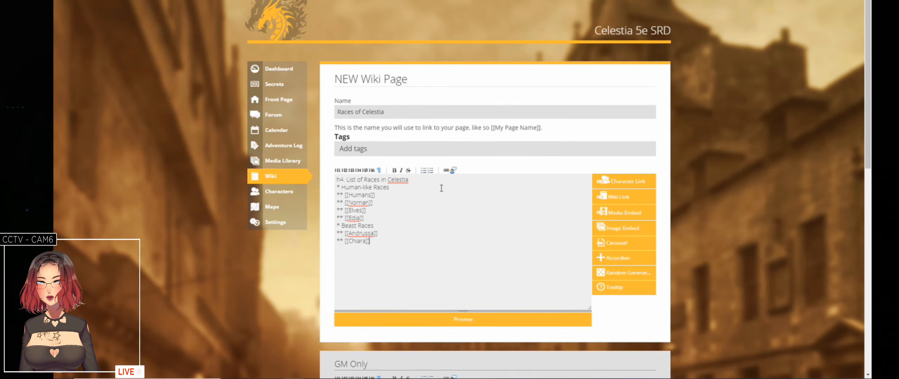
- Add the second-level wiki link bullet "** [[Minos]]" below Chiara
text(** )
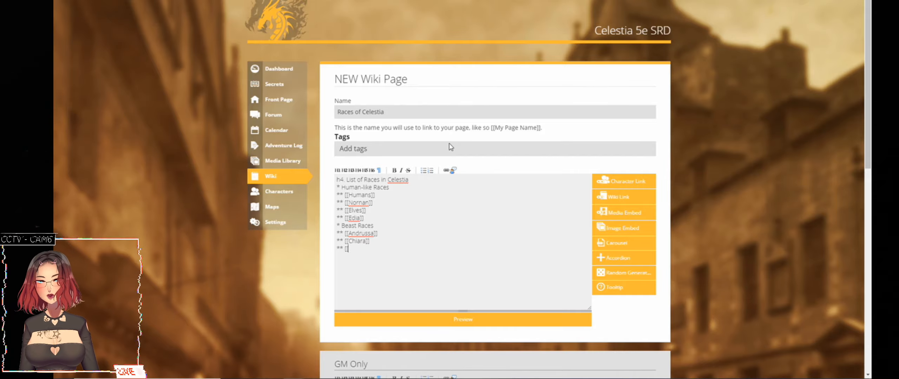
text([[)
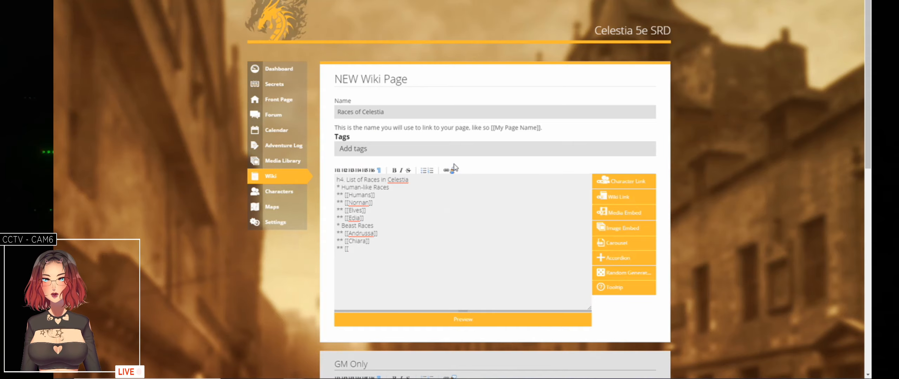
text(Minos)
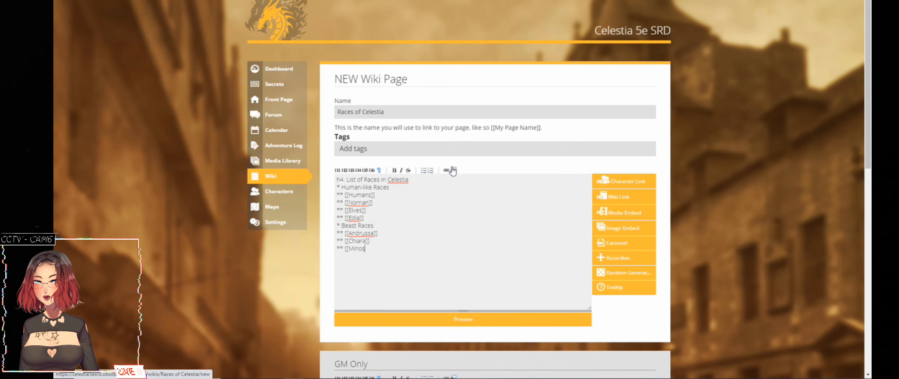
text(]])
- Consult the race list in the original Celestia campaign, and insert the second-level wiki link bullet "** [[Minza]]" between Chiara and Minos
key(Home)
key(Return)
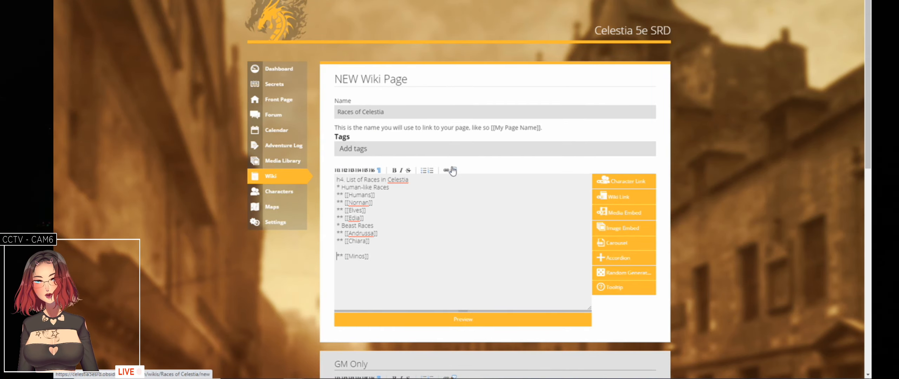
text(**)
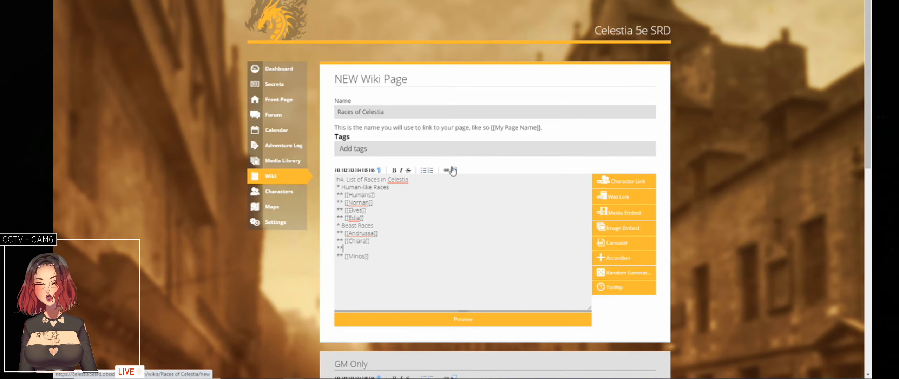
click(245, 0)
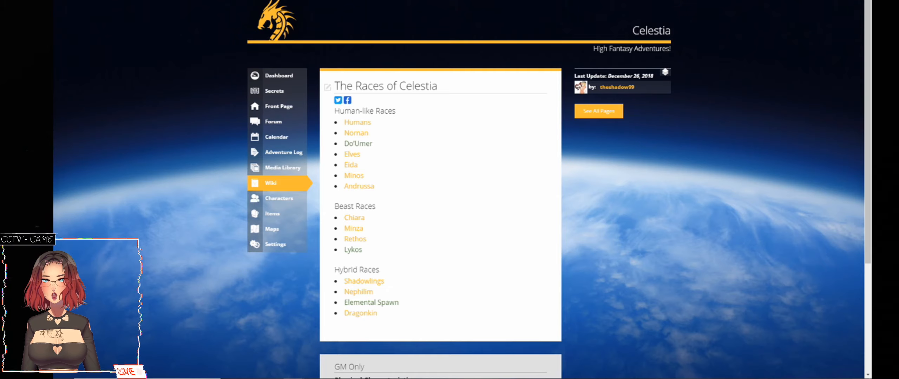
click(316, 0)
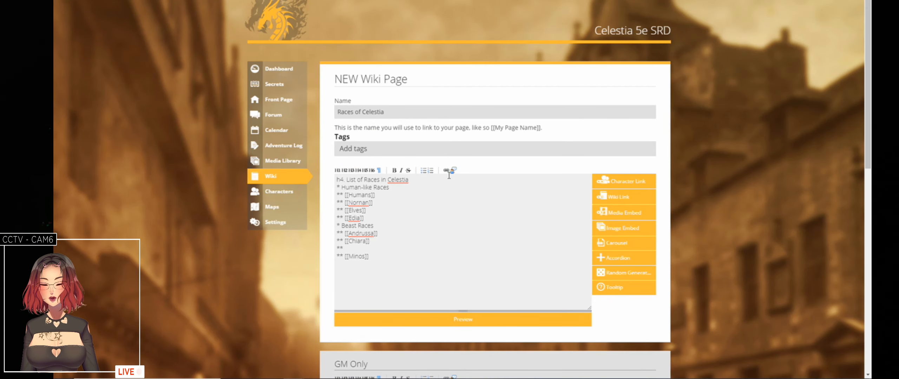
text([[Minza]])
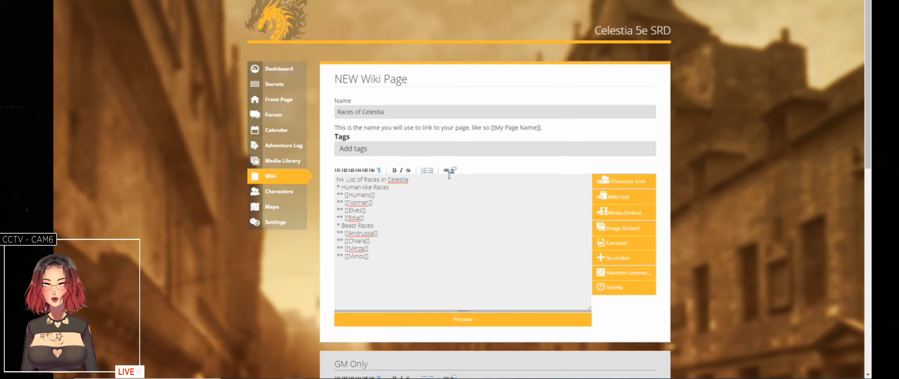
- Move the Minza bullet line below the Minos bullet
key(shift+Down)
key(ctrl+c)
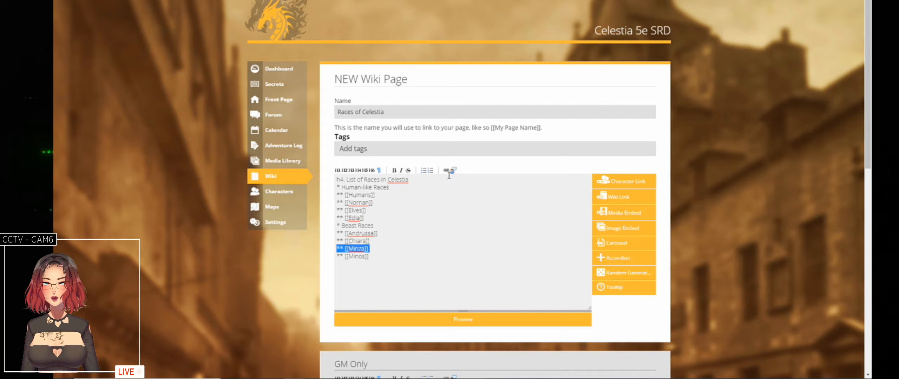
key(Delete)
key(ctrl+v)
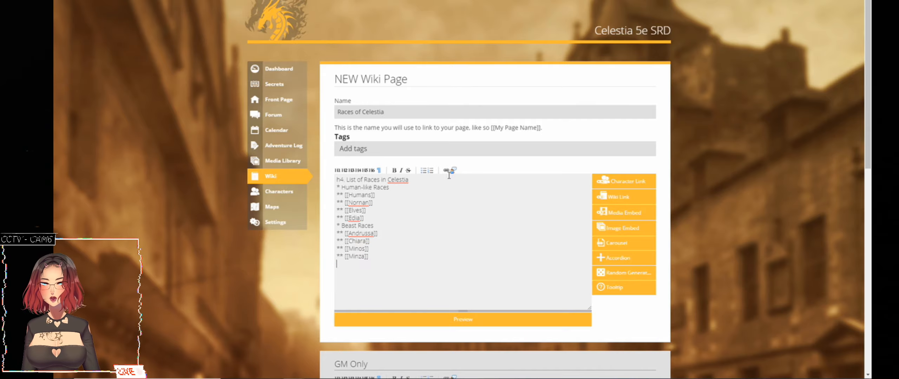
- Add the second-level wiki link bullet "** [[Rethos]]" below Minza
text(**)
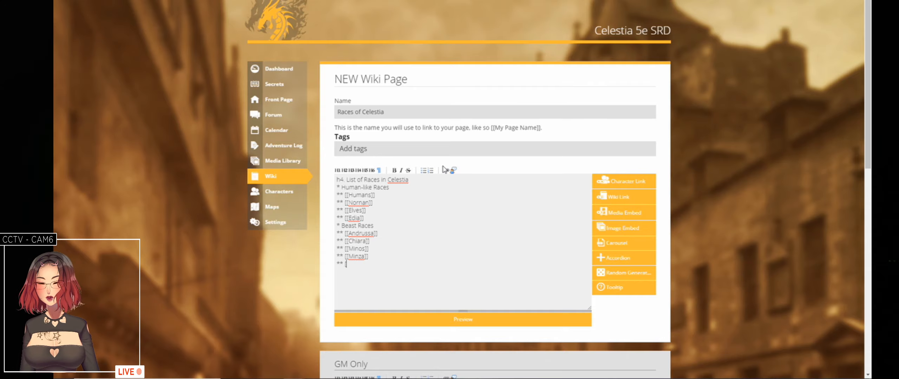
text([[R)
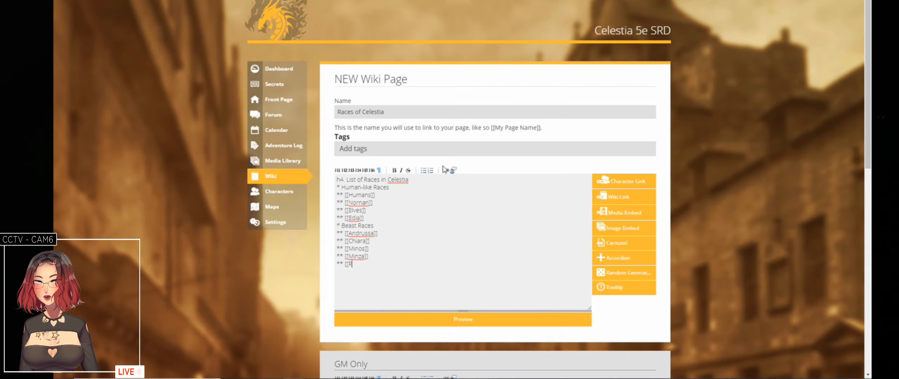
text(ethos]])
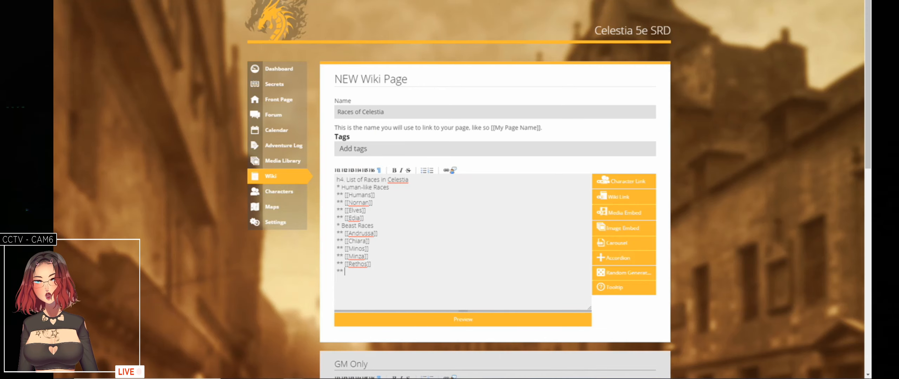
- Add the second-level wiki link bullet "** [[Lykos]]" below Rethos, and start a new line under it
text([[Lyko)
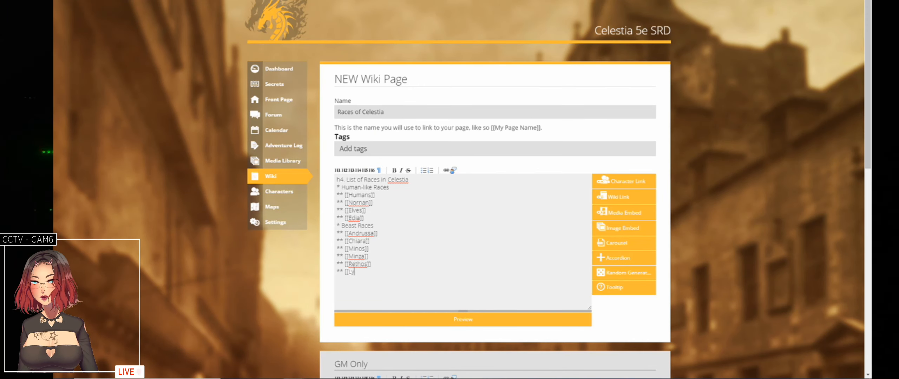
text(s]])
key(Return)
text(*)
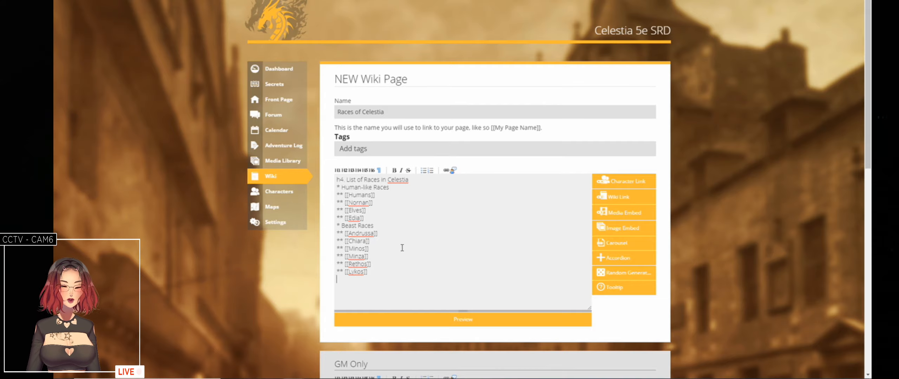
- Insert a blank line above the "List of Races in Celestia" heading and save the Races of Celestia wiki page
key(Up)
key(Up)
key(Up)
key(Up)
key(Return)
key(Return)
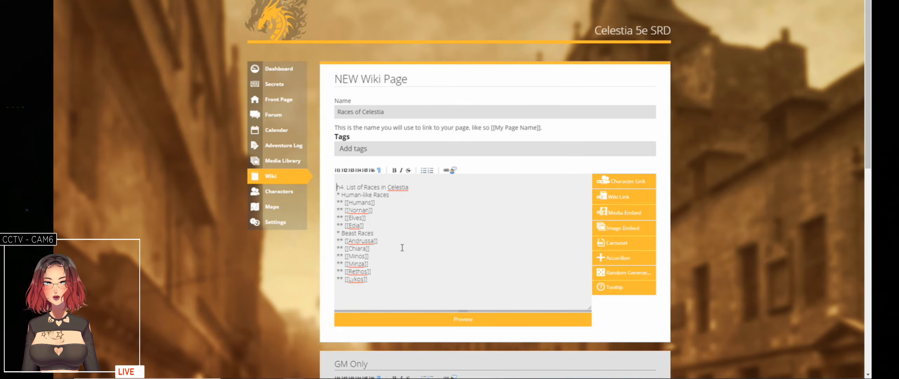
key(Up)
scroll(627, 110, down, 5)
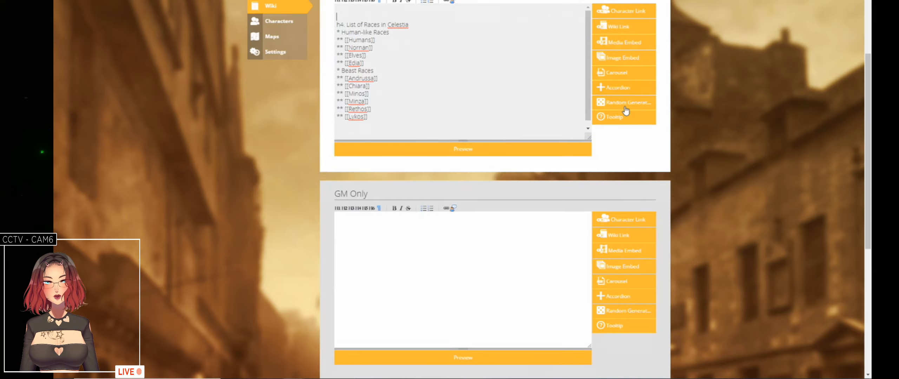
scroll(453, 302, down, 10)
click(452, 303)
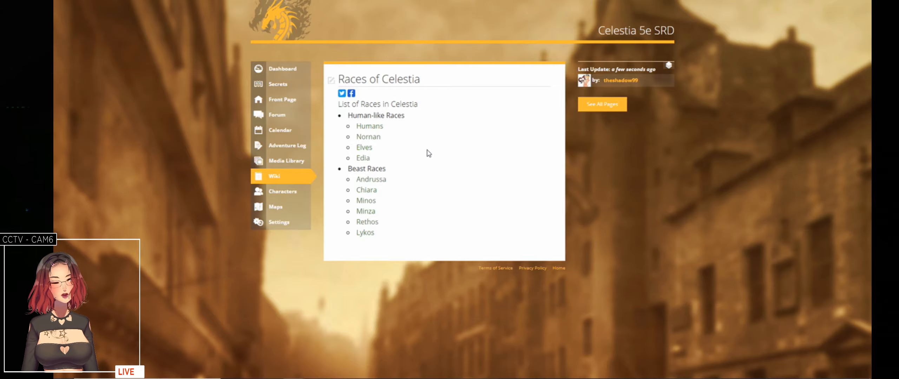
- Open the Humans and Edia race links from Races of Celestia in new browser tabs
right_click(373, 131)
click(396, 135)
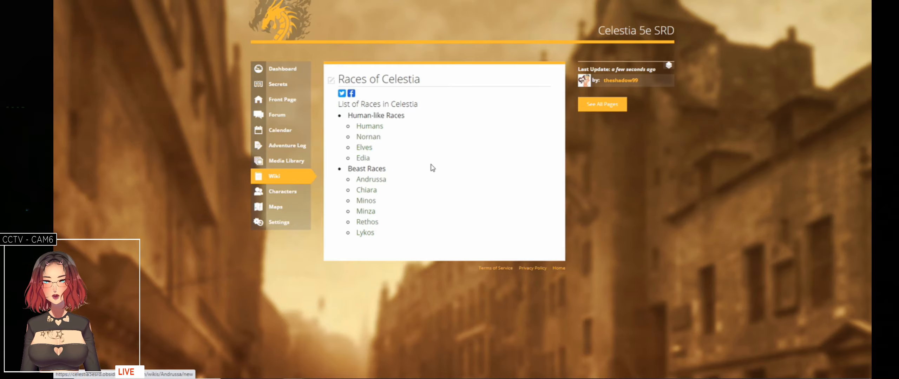
right_click(363, 159)
click(385, 163)
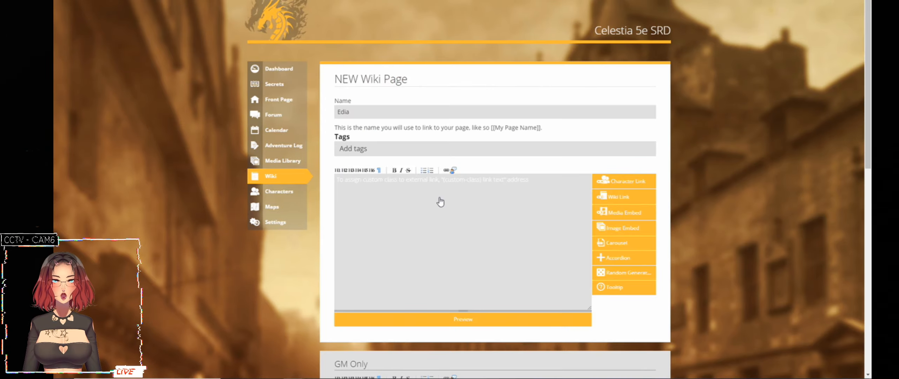
- Add the heading "h4. Appearance" to the Edia page body, with empty lines above it for an introduction
click(458, 243)
text(h4)
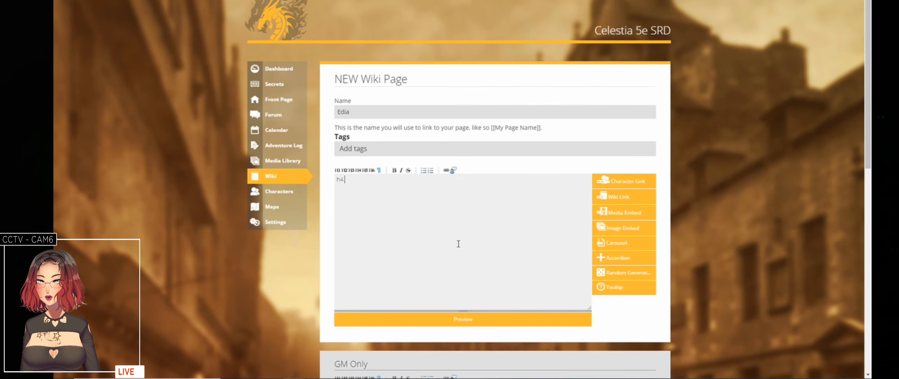
text(. Appearance)
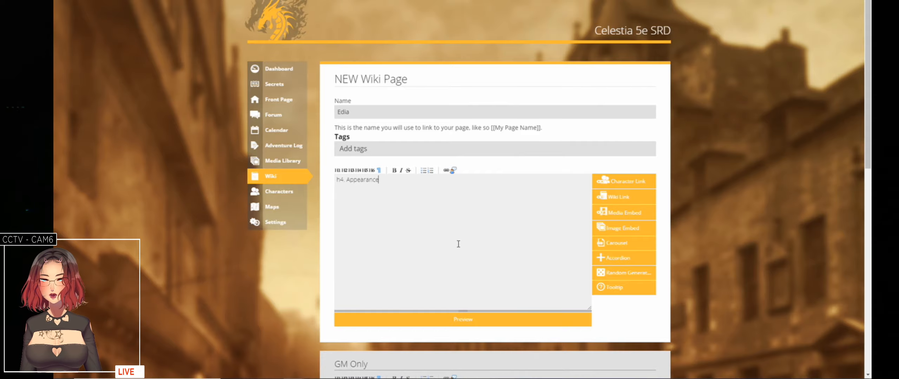
key(Return)
key(Return)
key(Up)
key(Up)
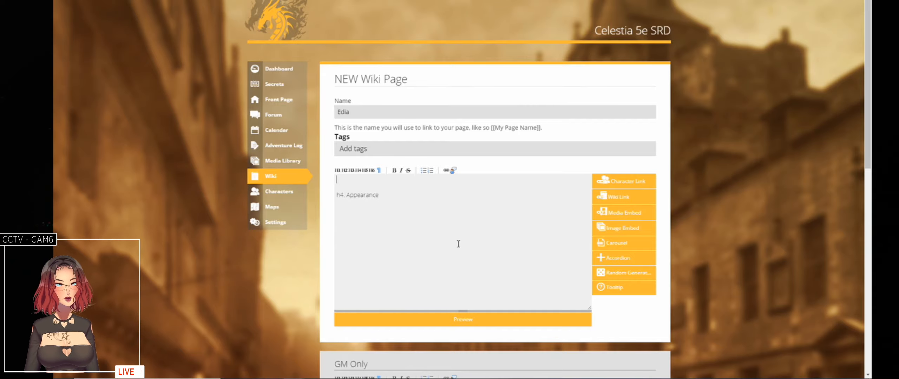
- Write the introduction "Edia are a nomadic human-like race that lives in artic climates" above the Appearance heading
text(Edi)
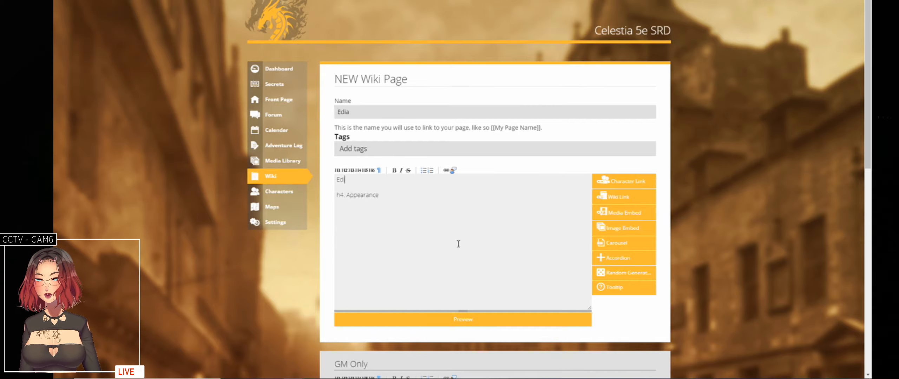
text(a are noma)
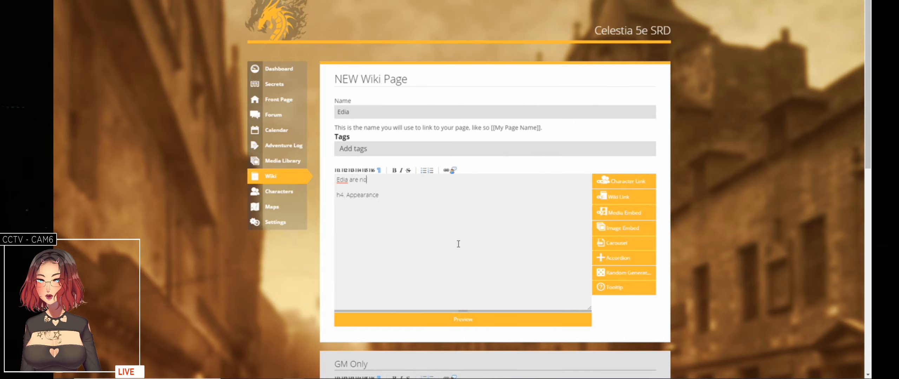
key(BackSpace)
key(BackSpace)
key(BackSpace)
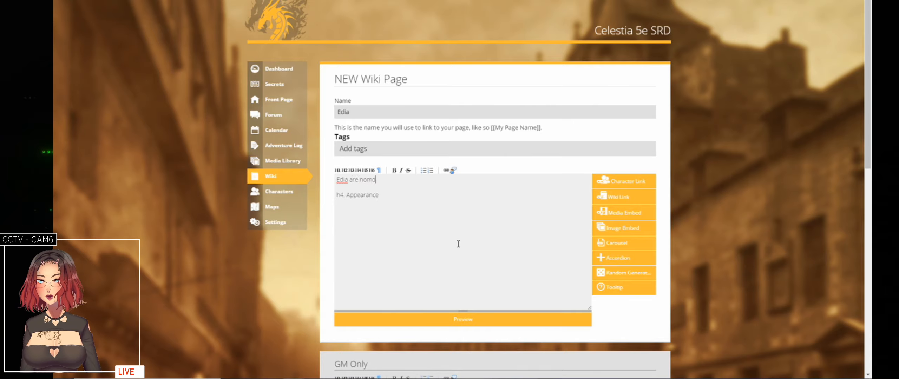
text(a nomadic)
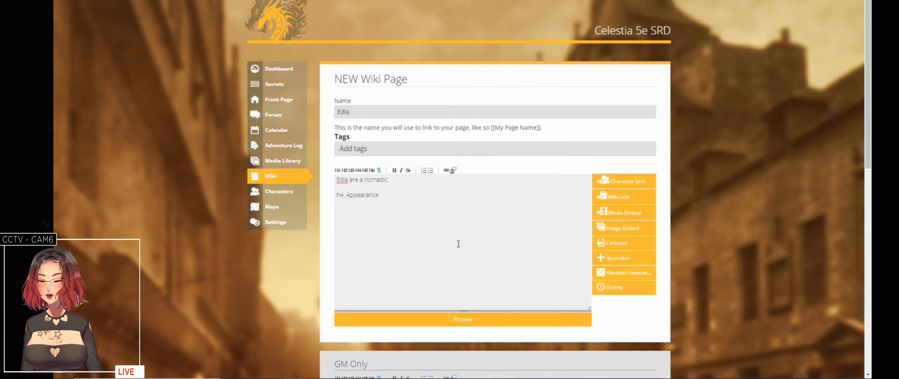
text( huma)
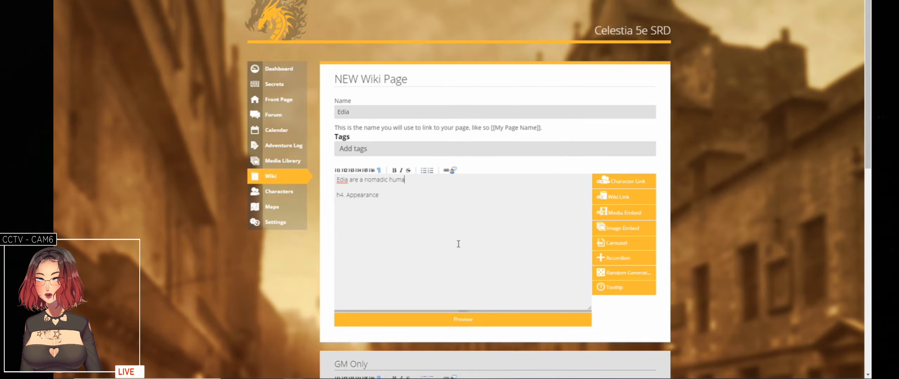
text(n-like r)
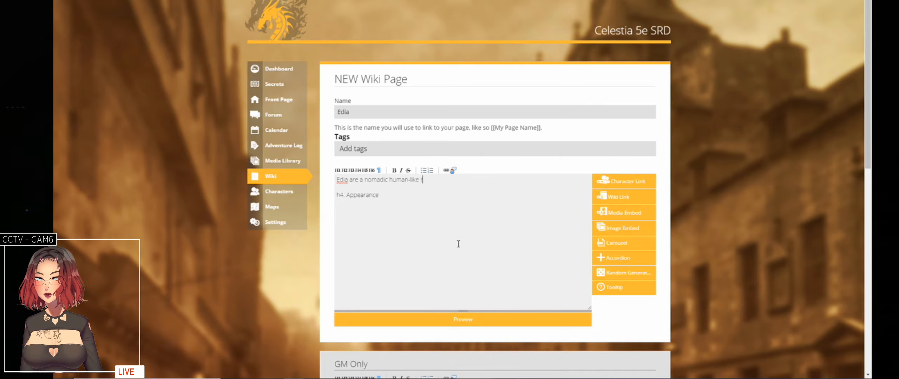
text(ace)
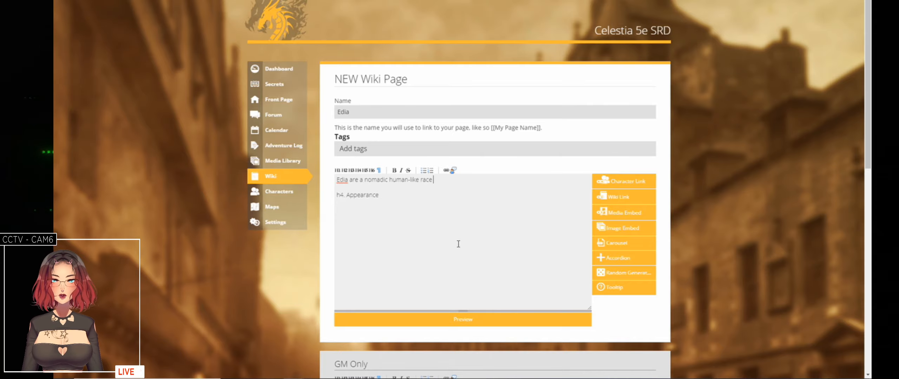
text( that lives in)
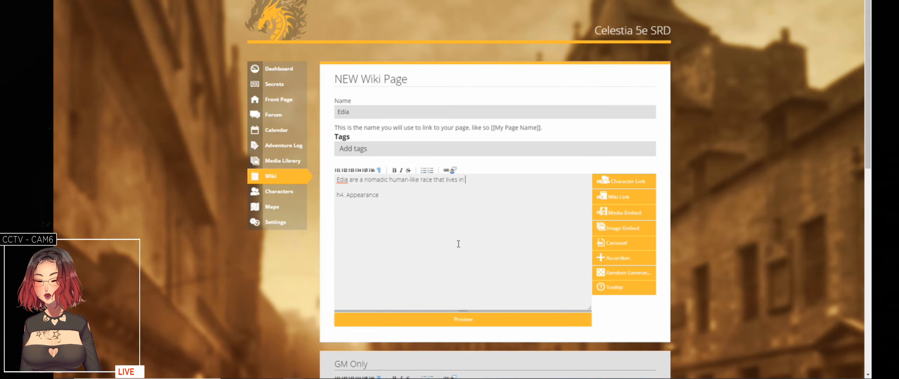
text( artic c)
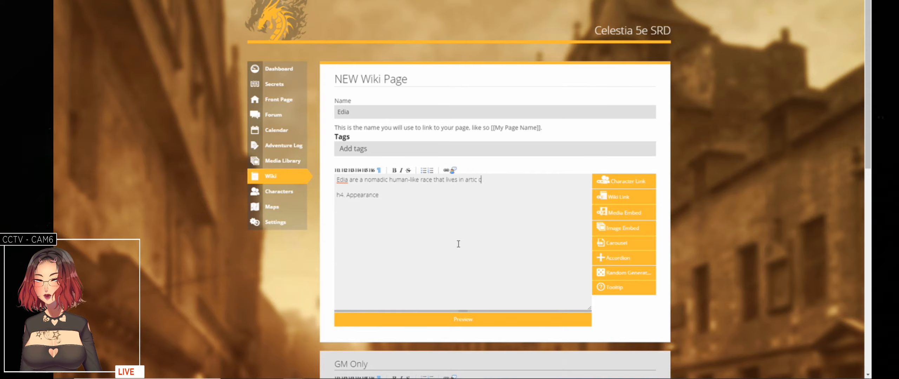
text(limates)
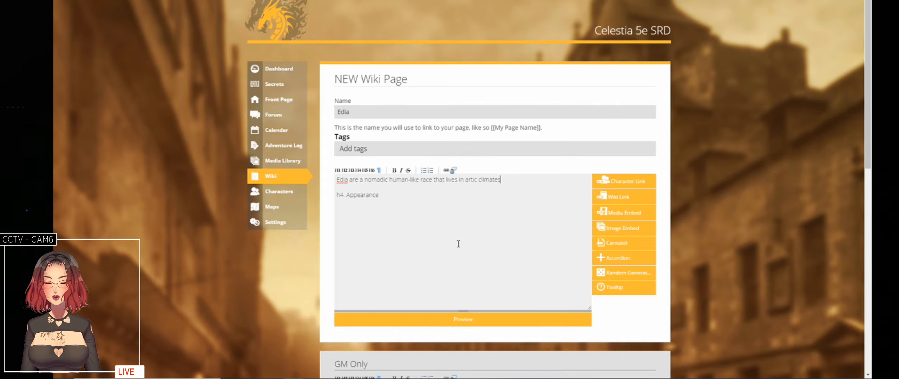
- Continue the Edia introduction with ". They are known for their blue skin tones"
text(. THey )
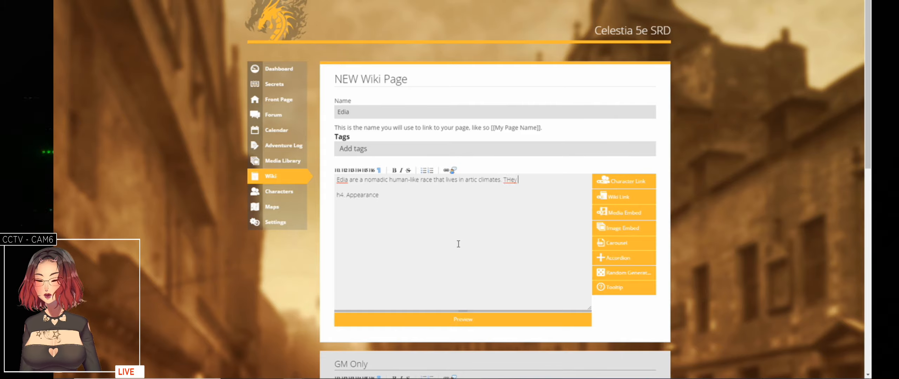
text(are known)
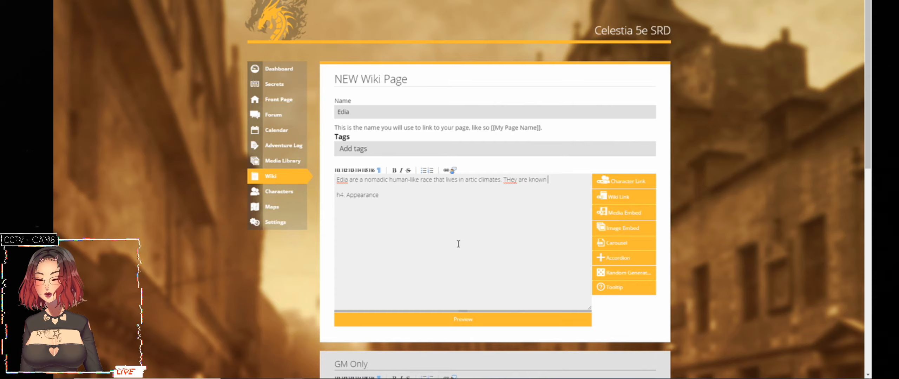
text( for their bl)
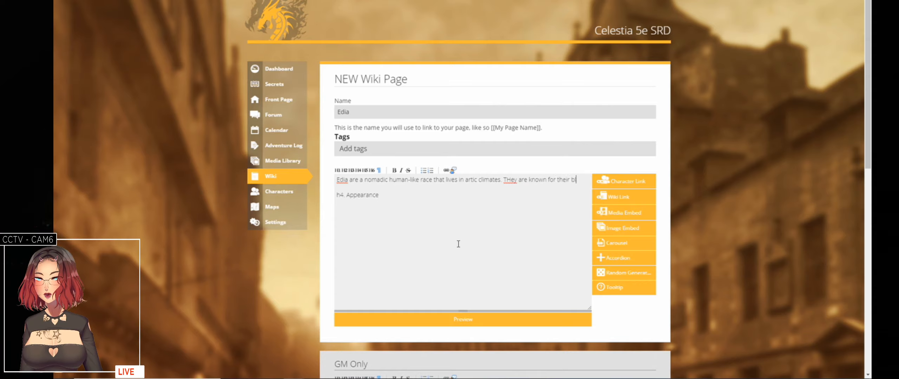
text(ue skin tones)
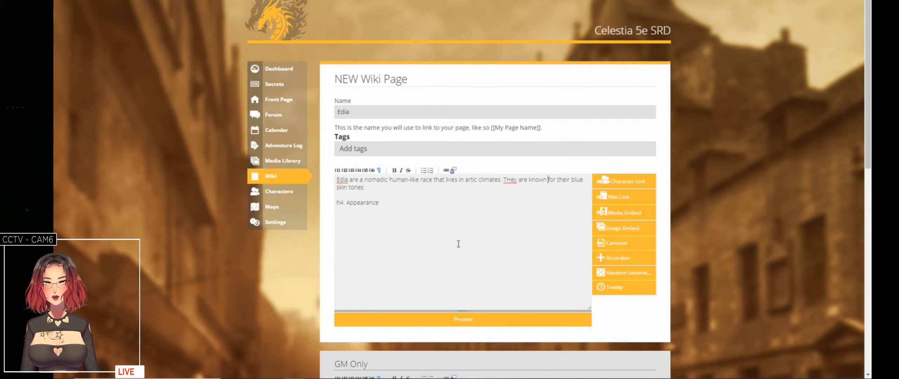
key(Delete)
text(h)
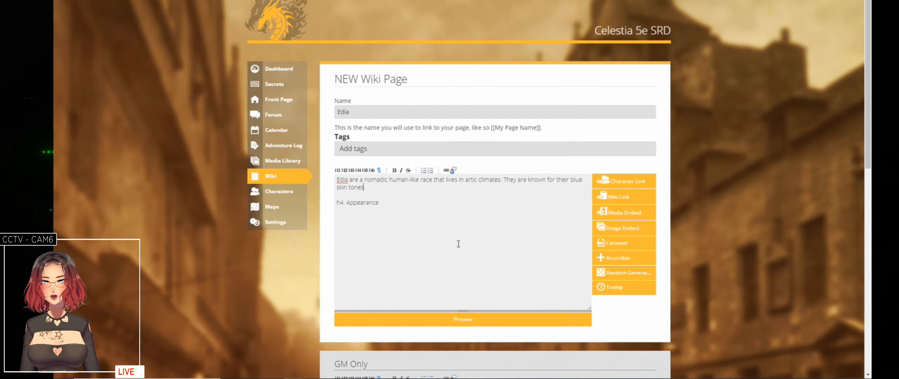
- Finish the skin tone sentence with "and silver or white hair."
key(Down)
text(and)
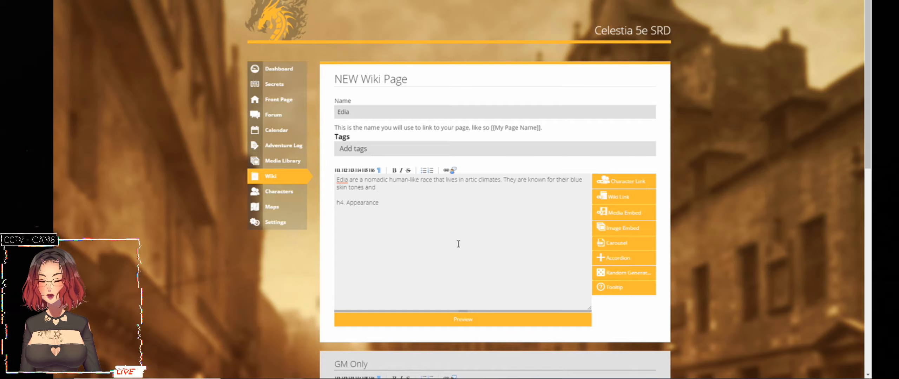
text( silver or wqhite)
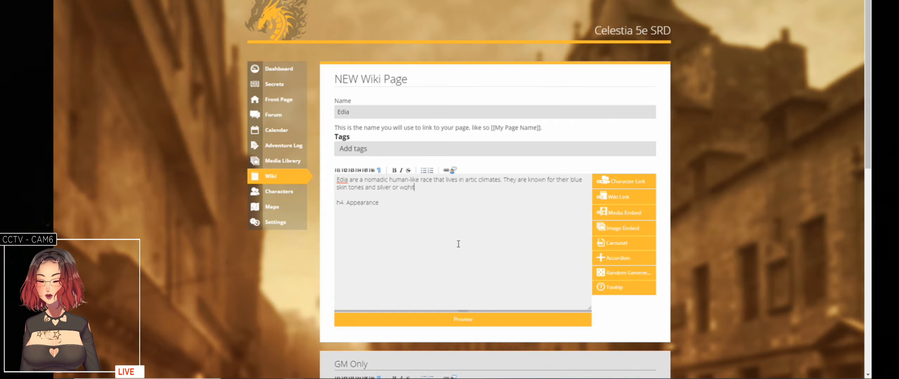
key(BackSpace)
key(BackSpace)
key(BackSpace)
key(BackSpace)
key(BackSpace)
text(hite hair.)
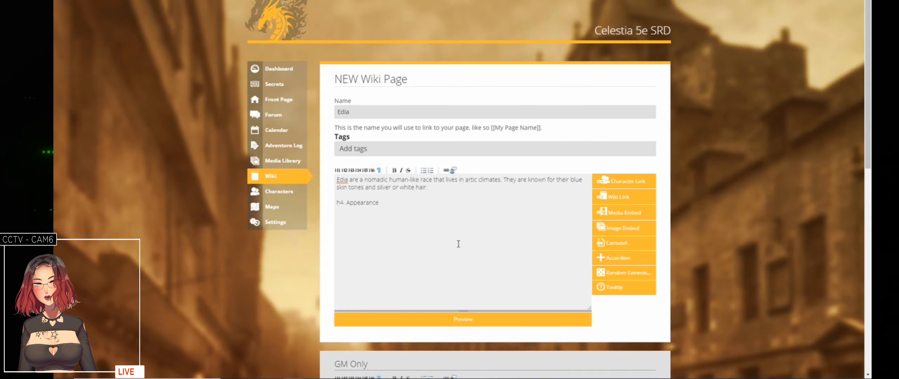
- Add a second heading, "h4. Enviroment", below the Appearance heading with a blank line between them
text(h4. Climates)
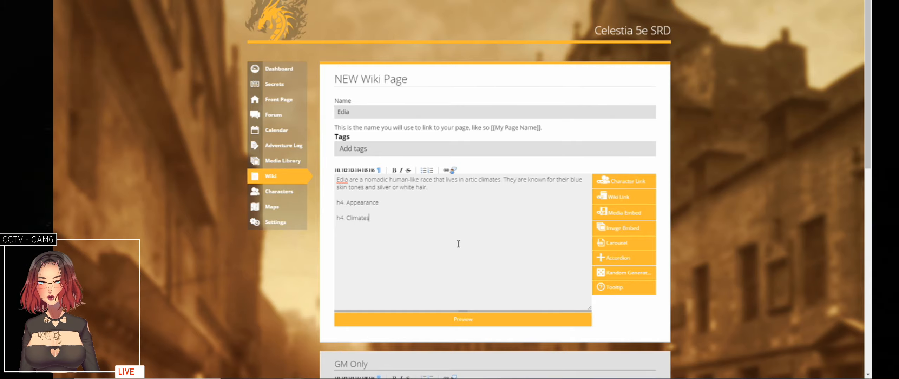
key(BackSpace)
key(BackSpace)
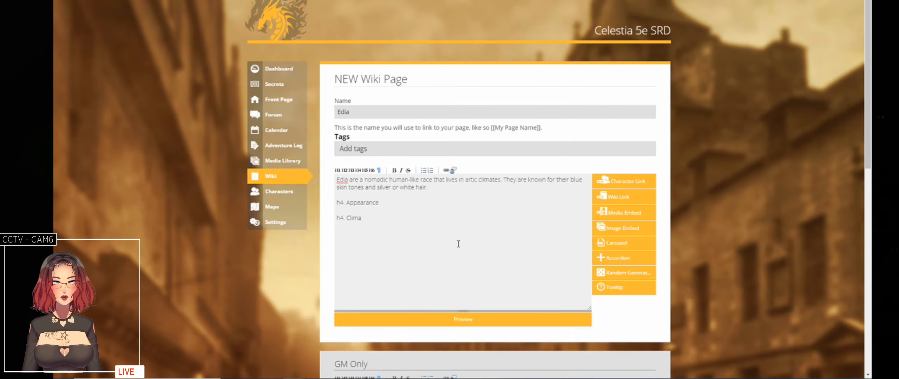
key(BackSpace)
key(BackSpace)
key(BackSpace)
key(BackSpace)
key(BackSpace)
text(Env)
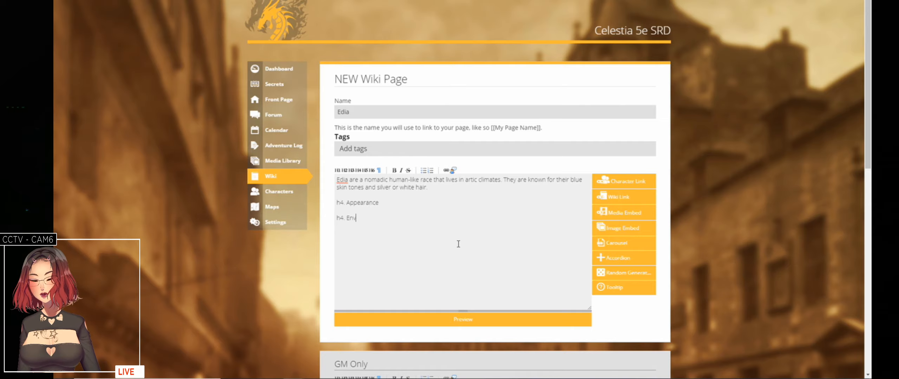
text(irom)
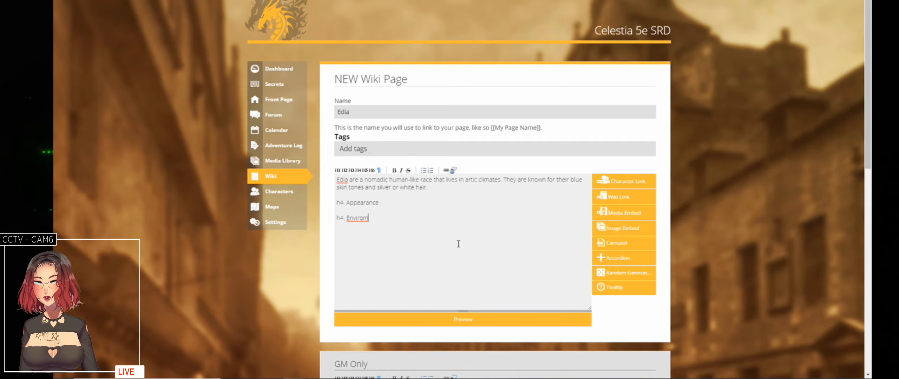
text(ent)
- Change the second heading to read "h4. Native Environment", correcting its spelling
key(ctrl+Left)
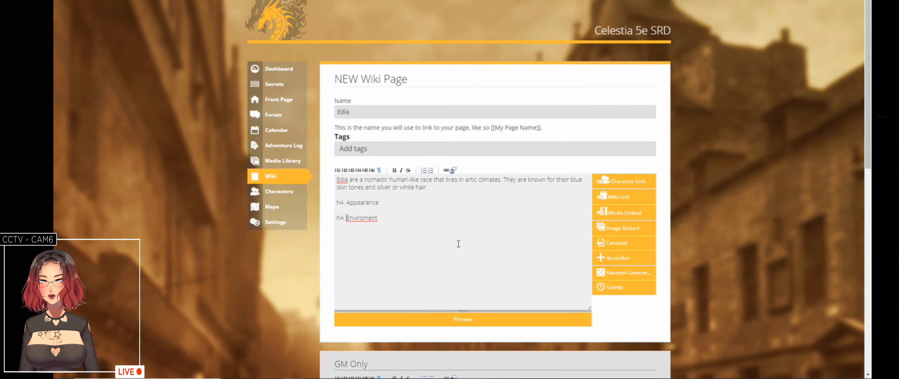
text(Native)
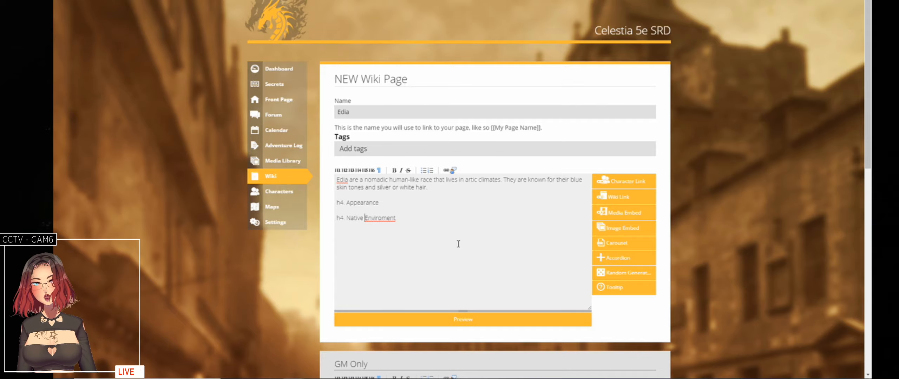
key(Right)
key(Right)
key(Right)
text(n)
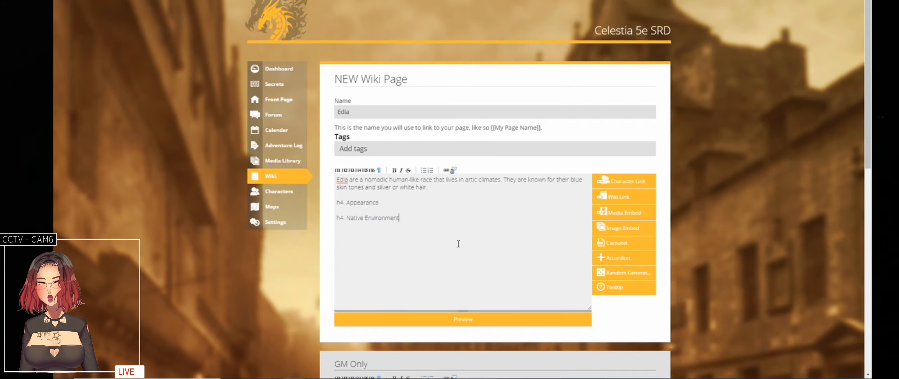
key(End)
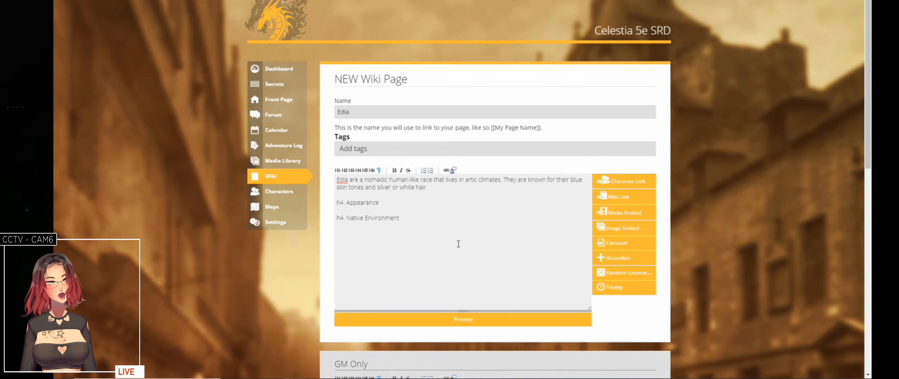
key(Home)
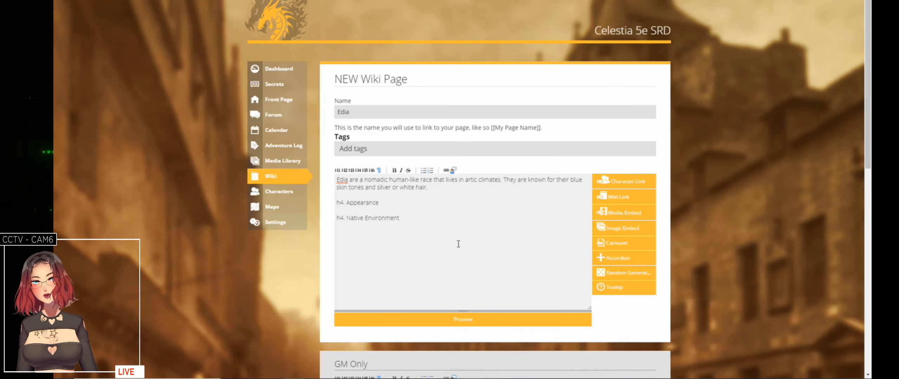
- Insert extra blank lines between the Appearance and Native Environment headings and below the latter to leave room for text
key(Return)
key(Return)
key(Up)
key(Return)
key(Return)
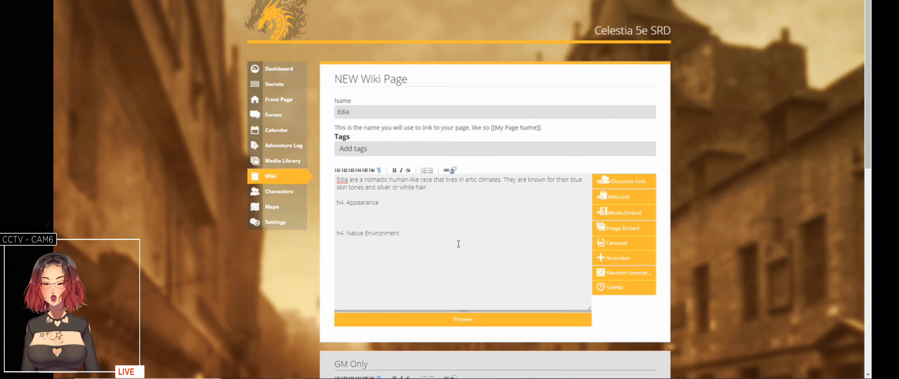
- Add a third heading, "h4. Stat Adjustments", below Native Environment with blank lines between them
text(h4.)
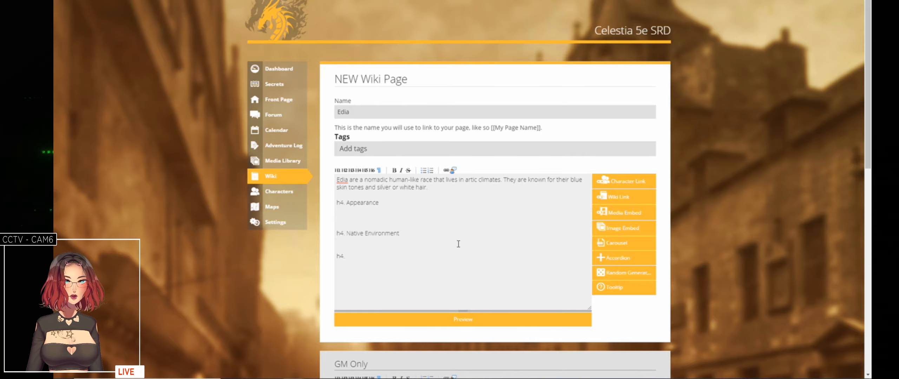
key(Return)
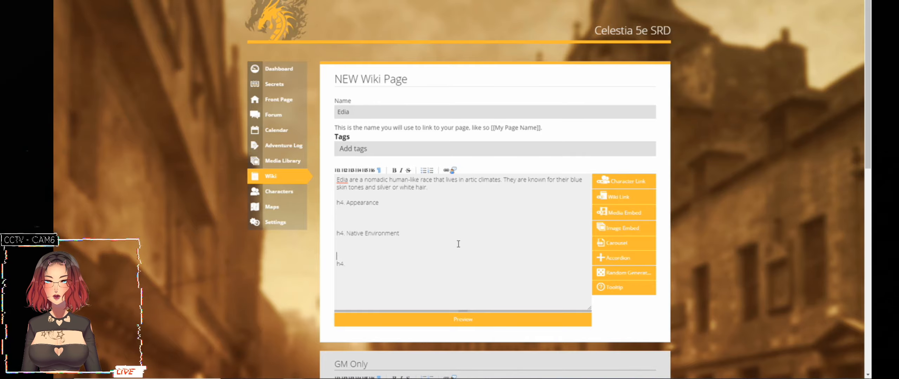
key(Down)
key(Down)
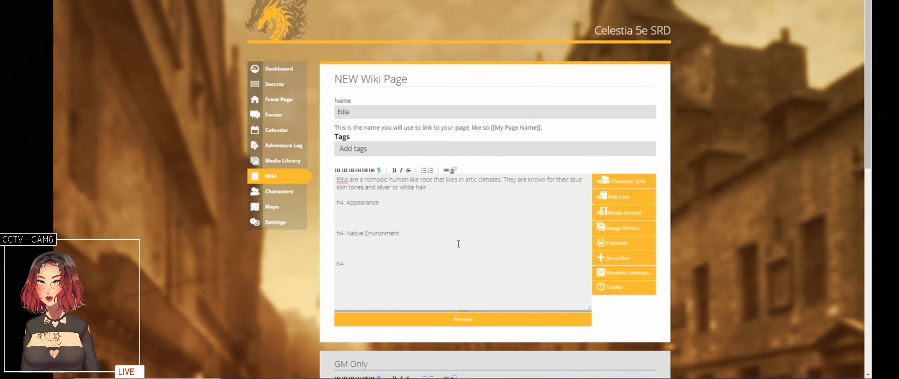
text(S)
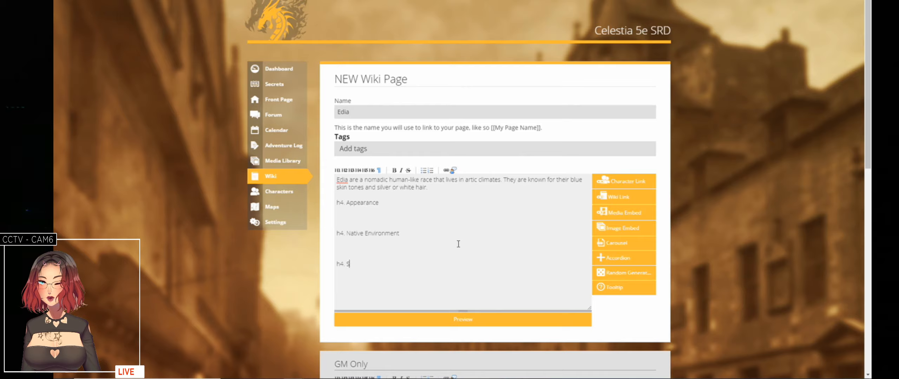
text(tat A)
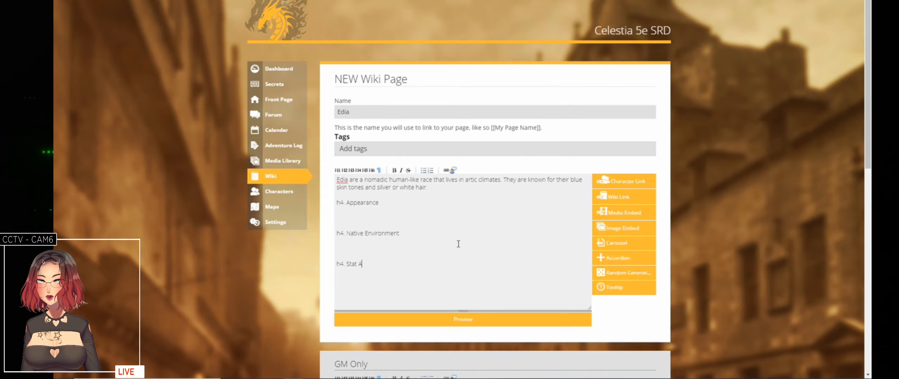
text(djustments)
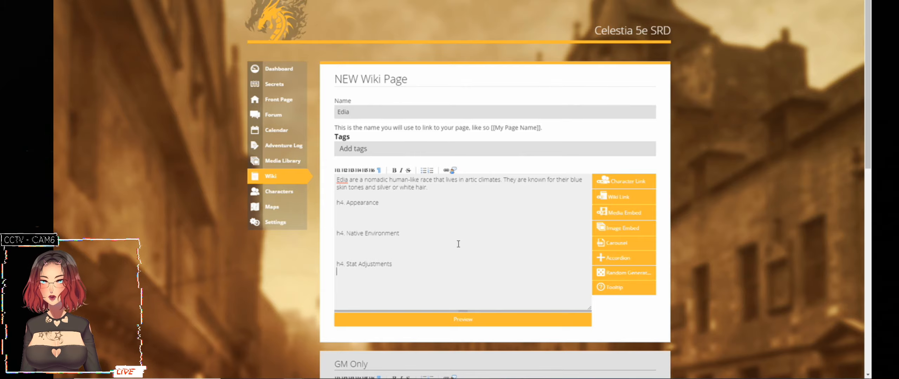
- Add a fourth heading, "h4. Racial Abilities", below Stat Adjustments, with blank lines before and after it
key(Return)
key(Return)
text(h4. )
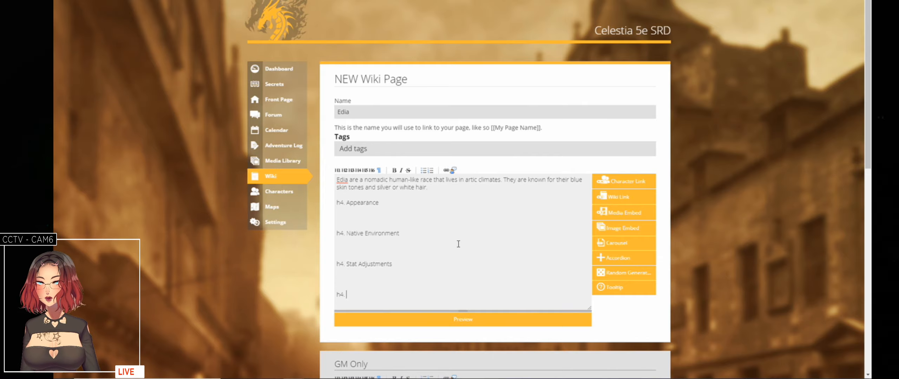
text(Racial Ab)
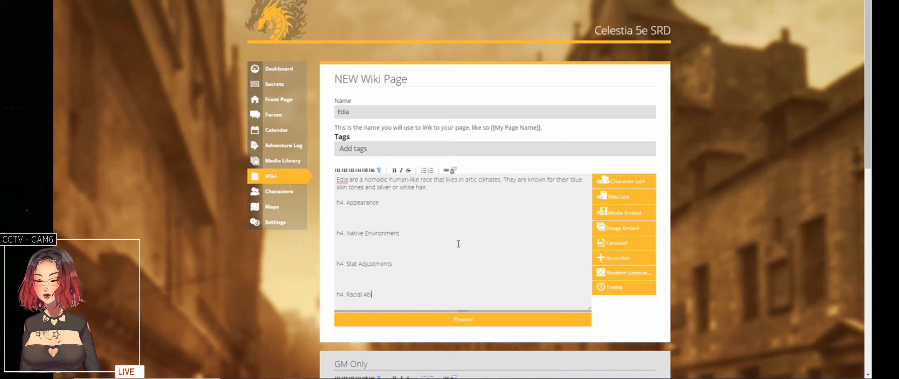
text(ilities)
key(Return)
key(Return)
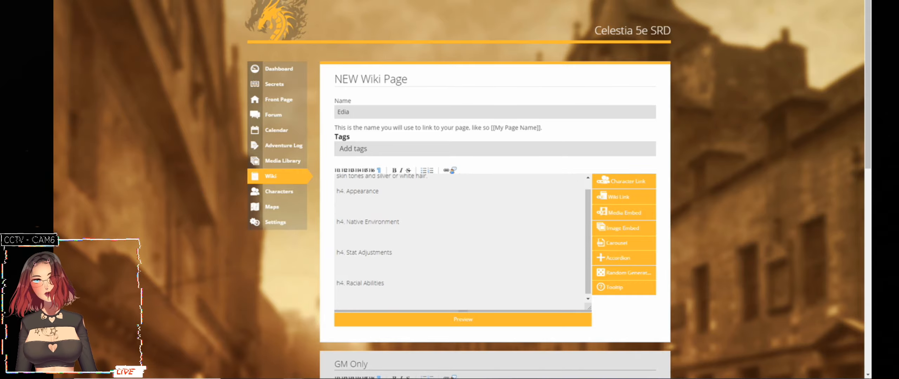
- Open Roll20 in a new browser tab and launch the testing game from Recent Games in a separate tab
key(ctrl+t)
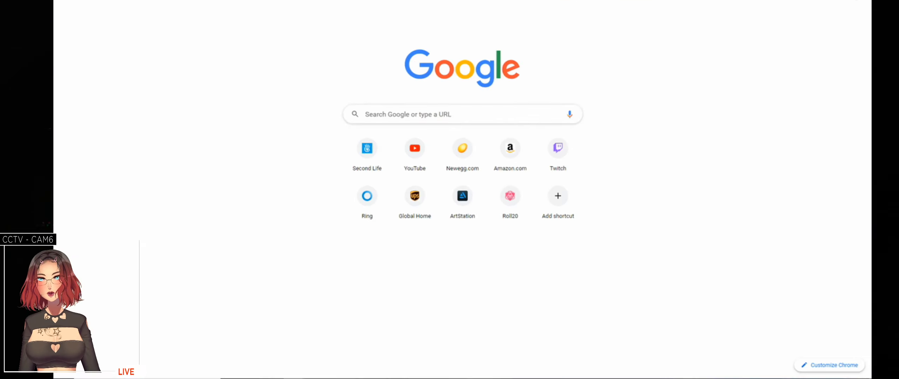
text(roll2)
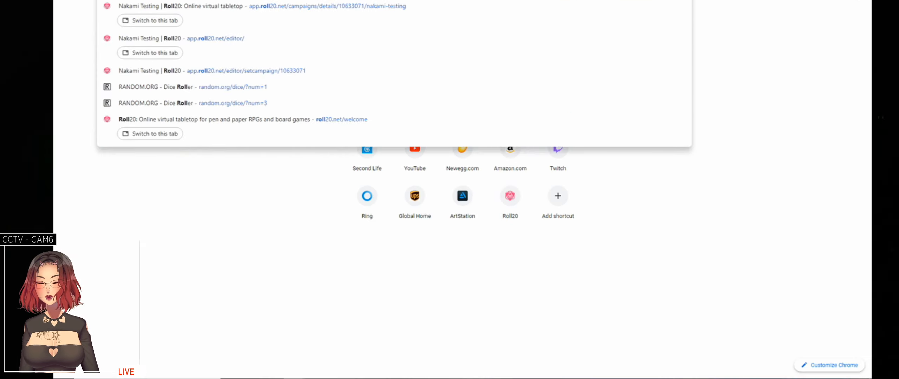
key(Return)
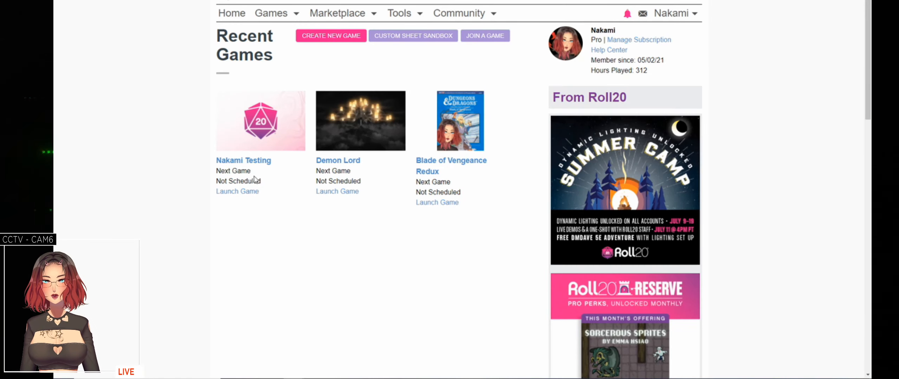
right_click(239, 193)
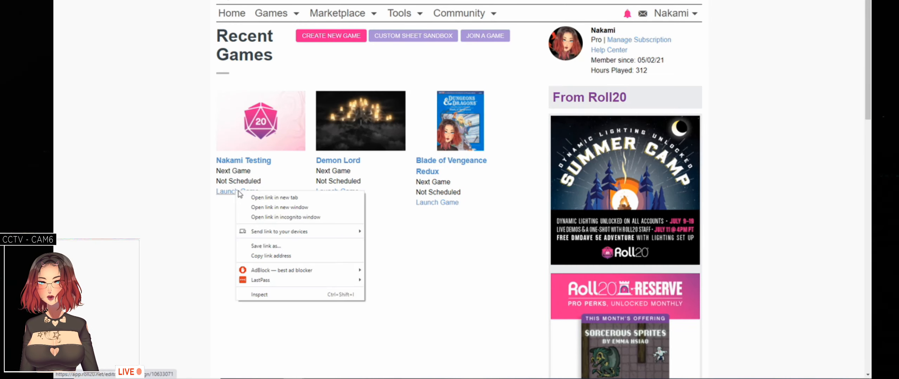
click(267, 198)
key(ctrl+Tab)
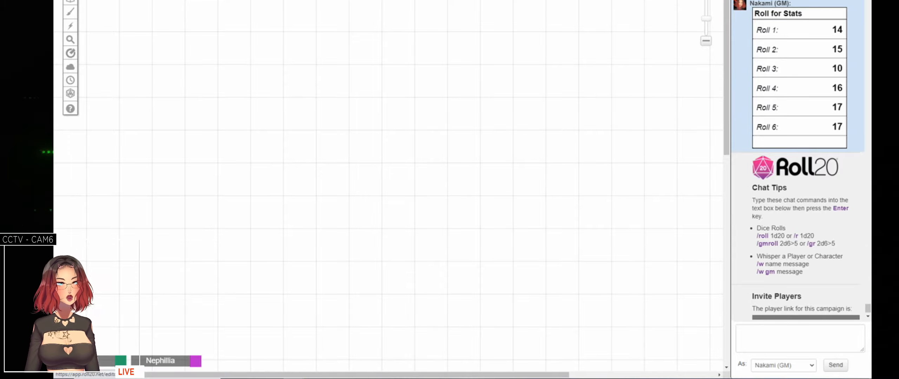
- Search the game's compendium for "races"
click(775, 1)
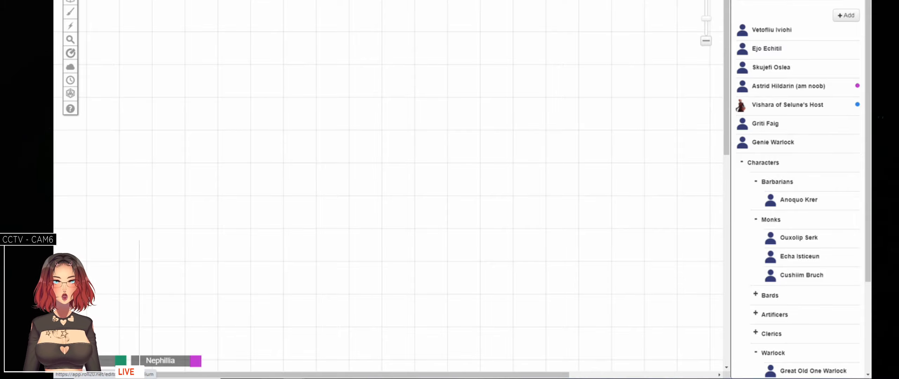
click(792, 1)
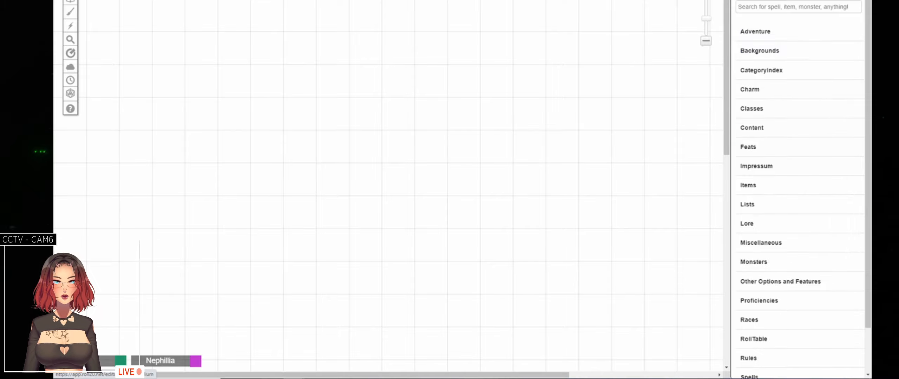
click(779, 7)
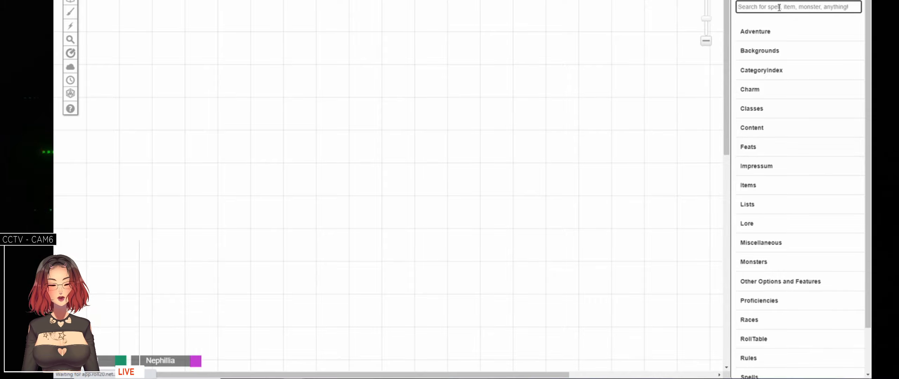
text(races)
key(Return)
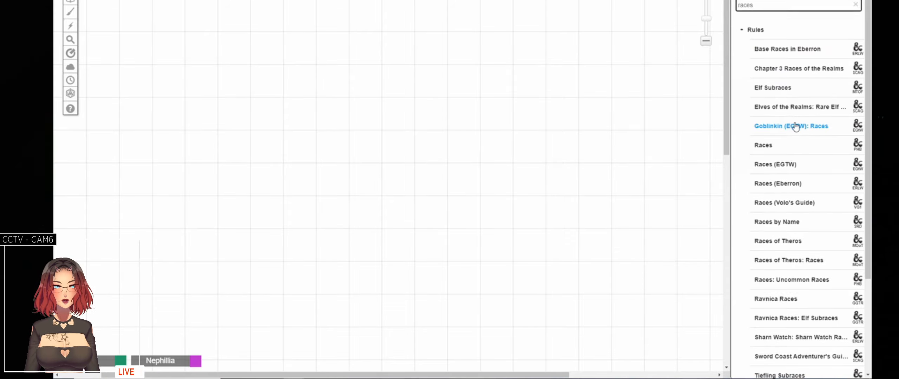
- Open the PHB Races entry under Rules and look through it for the Racial Traits and Ability Score Increase sections
scroll(792, 127, down, 1)
click(779, 105)
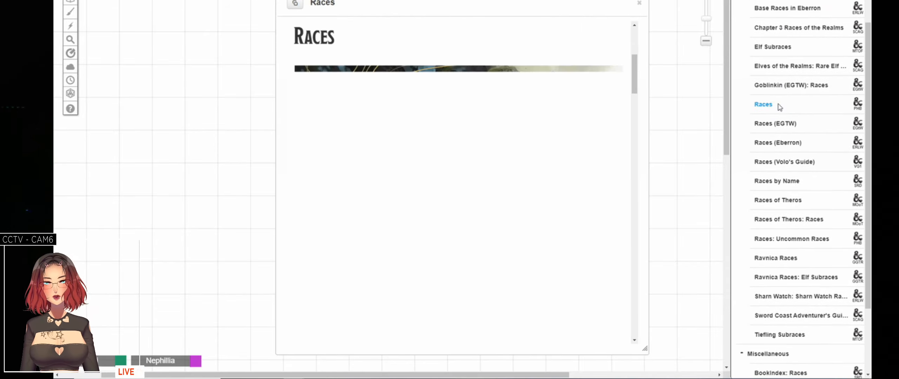
scroll(529, 144, down, 5)
scroll(532, 150, down, 15)
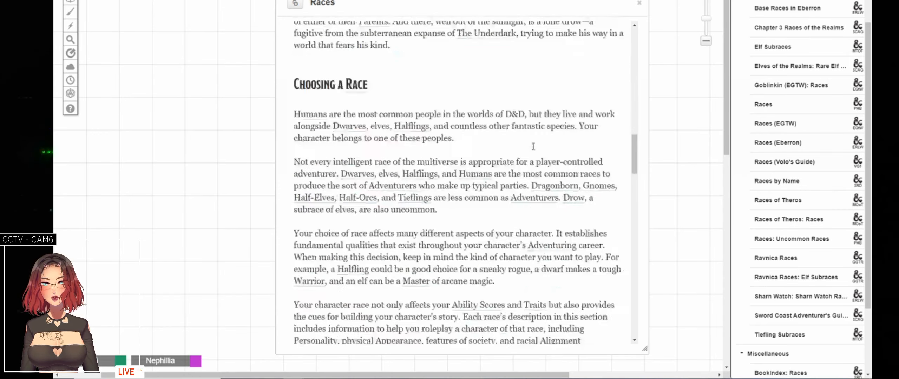
scroll(533, 146, up, 5)
scroll(533, 146, up, 4)
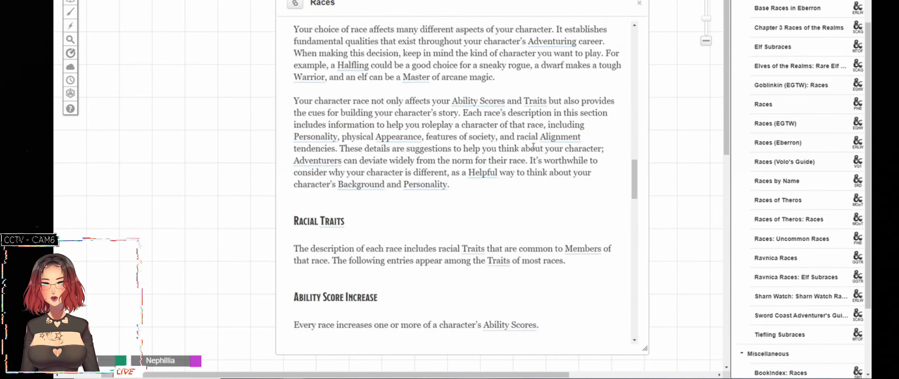
scroll(533, 146, down, 4)
scroll(533, 147, up, 2)
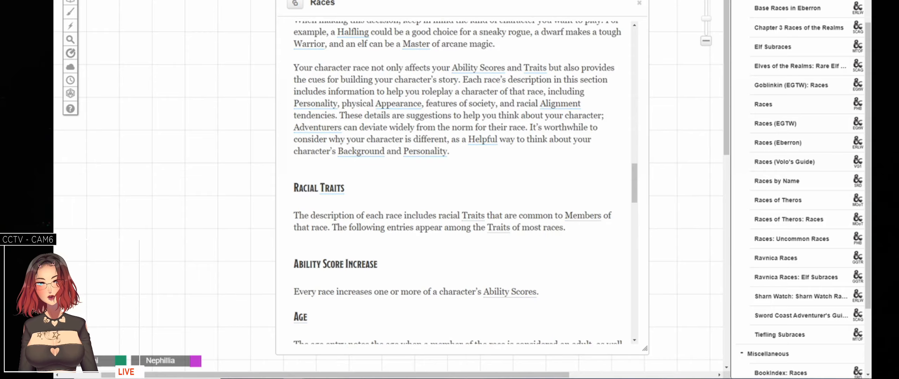
- Return to the Edia wiki page and change the last heading to "h4. Racial Traits"
key(ctrl+Tab)
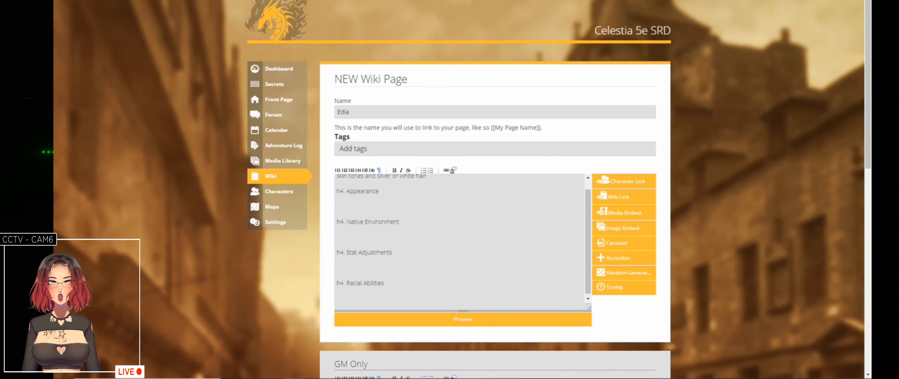
click(394, 284)
key(ctrl+shift+Left)
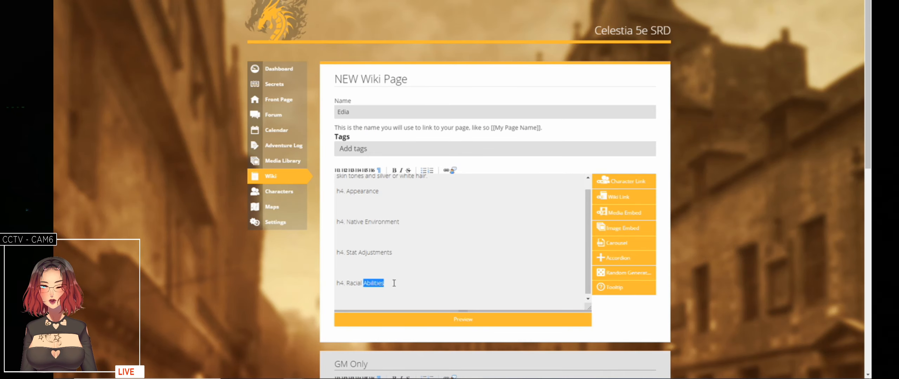
text(Traits)
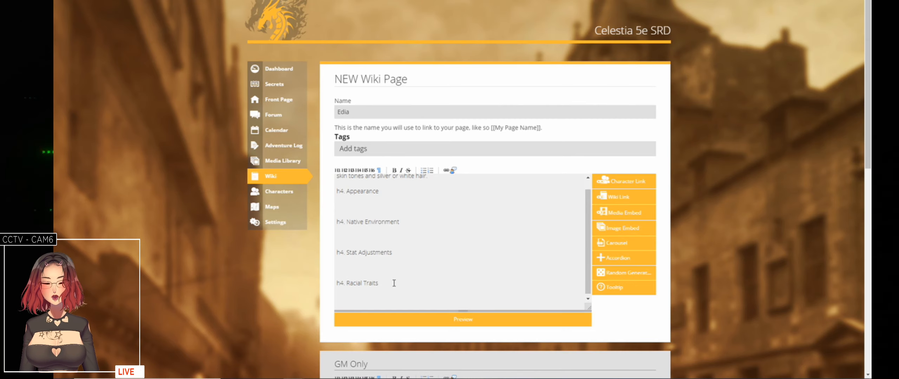
- Switch back to the Roll20 Races entry and examine which trait sections it uses to describe a race
key(ctrl+Tab)
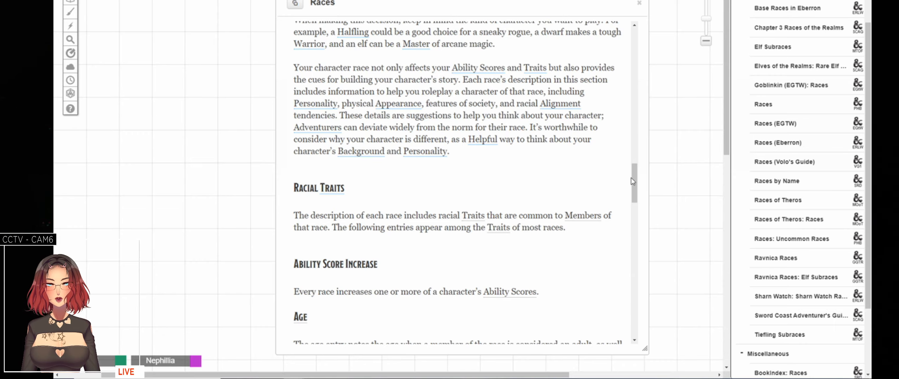
drag(631, 179, 635, 191)
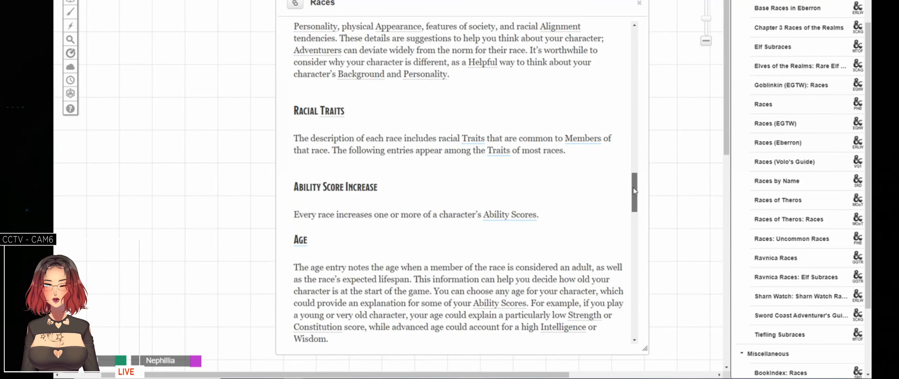
drag(634, 191, 623, 307)
scroll(626, 305, up, 10)
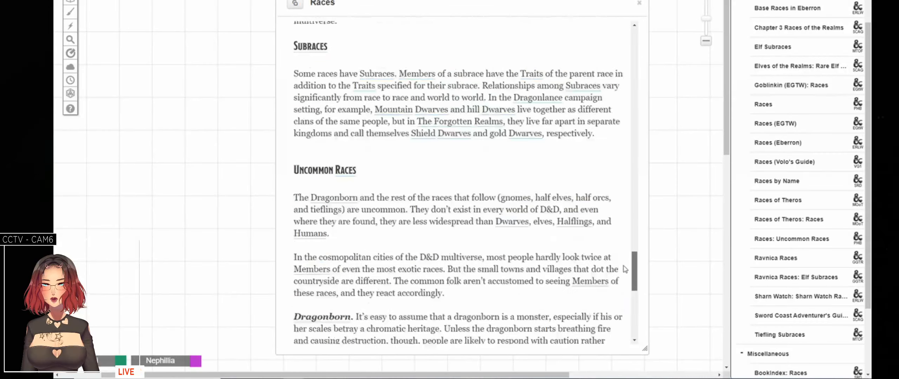
scroll(625, 246, up, 8)
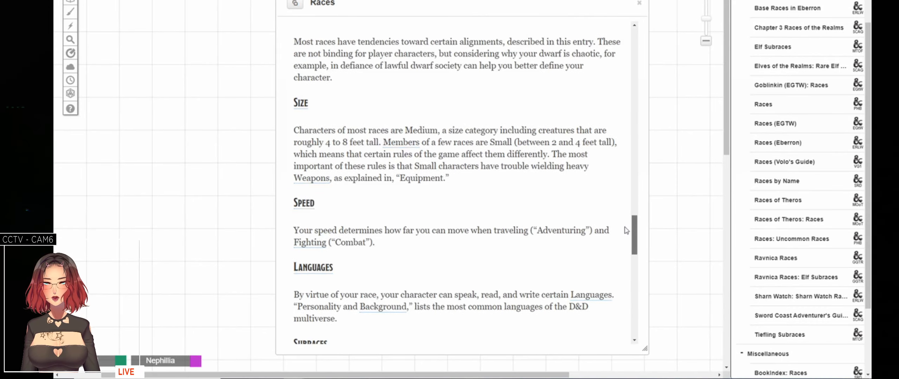
scroll(629, 193, up, 10)
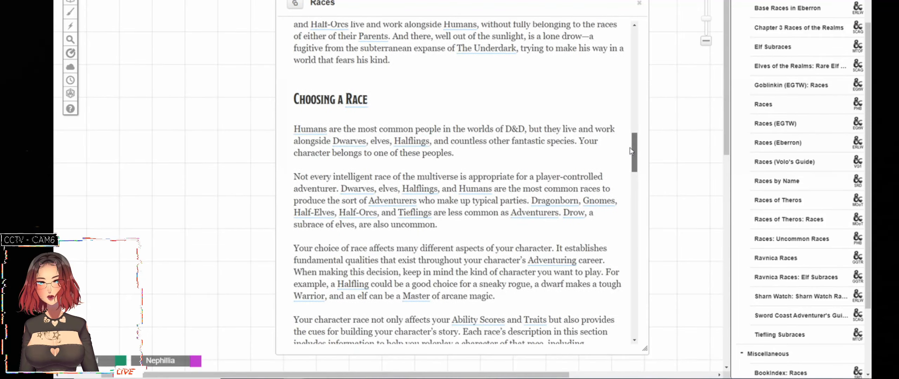
scroll(629, 150, down, 7)
scroll(629, 181, down, 1)
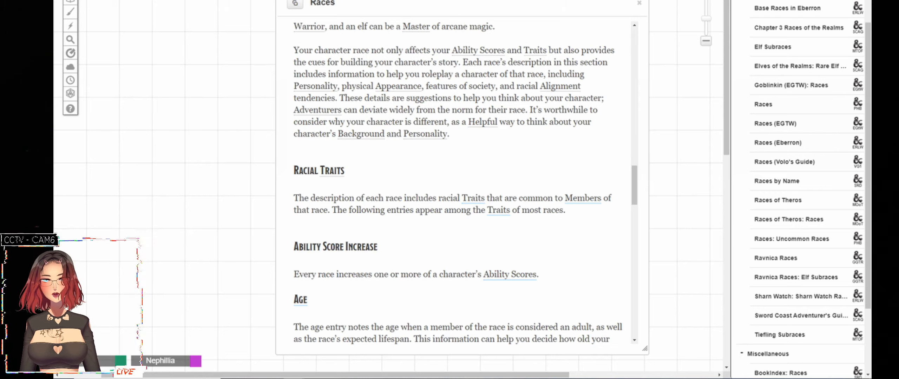
- Return to the Edia wiki page and change the "Stat Adjustments" heading to "h4. Ability Score Increases"
key(ctrl+Tab)
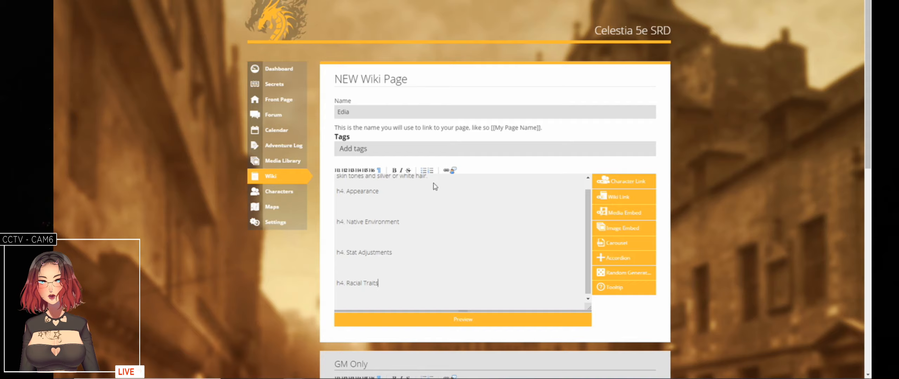
key(Up)
key(Up)
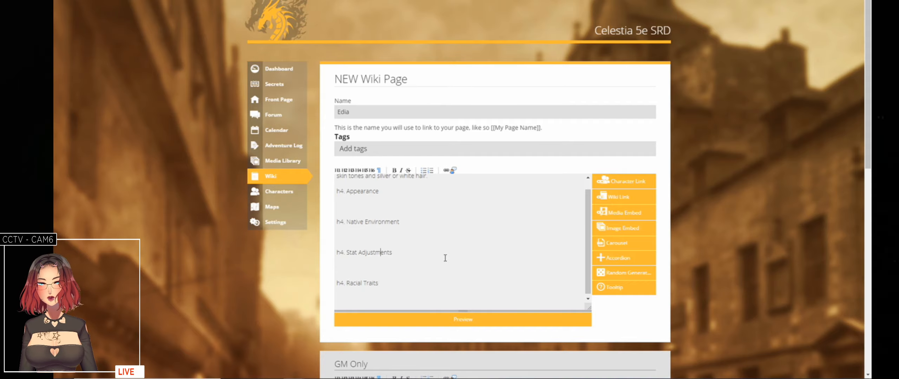
key(ctrl+Left)
key(ctrl+Left)
key(ctrl+shift+Right)
key(ctrl+shift+Right)
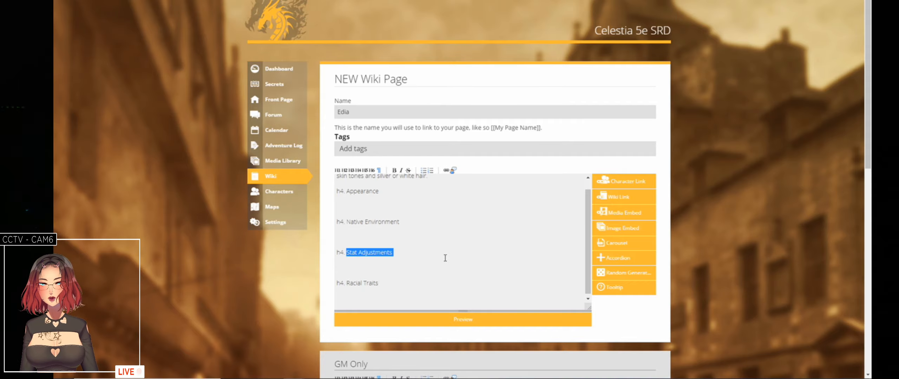
text(Abilit)
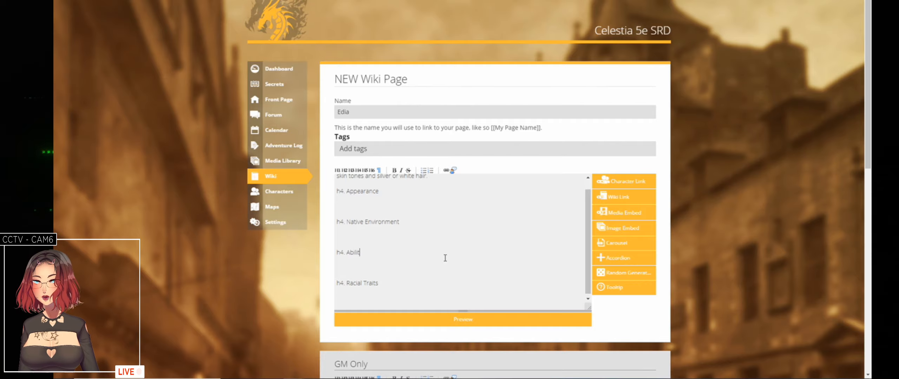
text(y Score Increa)
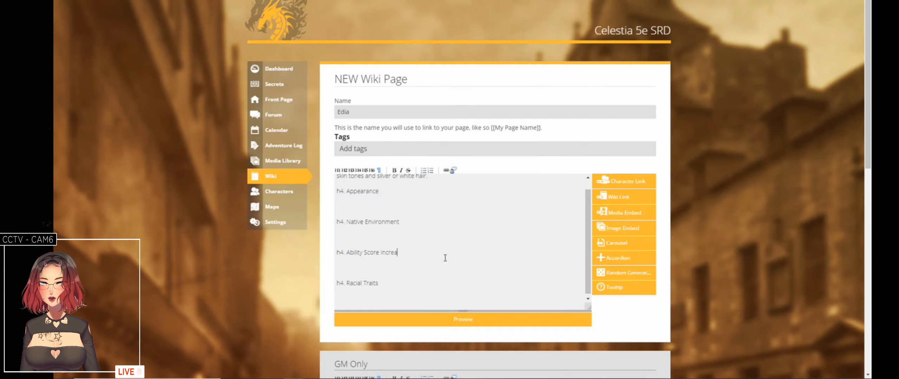
text(ses)
- Move the Ability Score Increases heading with its blank lines below the Racial Traits heading
key(Home)
key(shift+Down)
key(shift+Down)
key(shift+Down)
key(shift+Down)
key(ctrl+c)
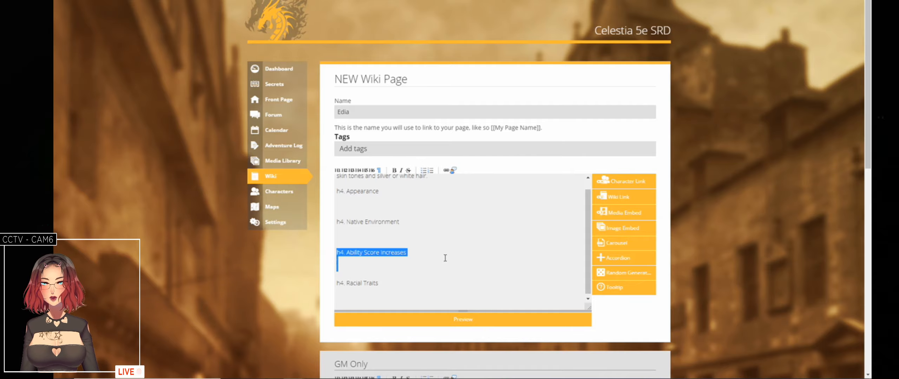
key(BackSpace)
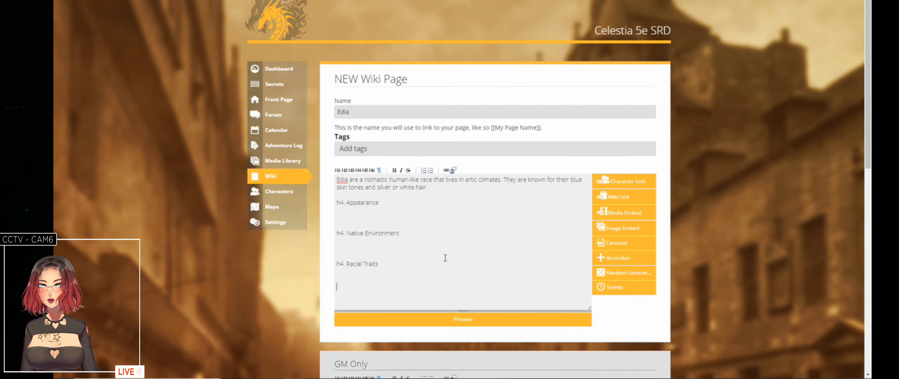
key(ctrl+v)
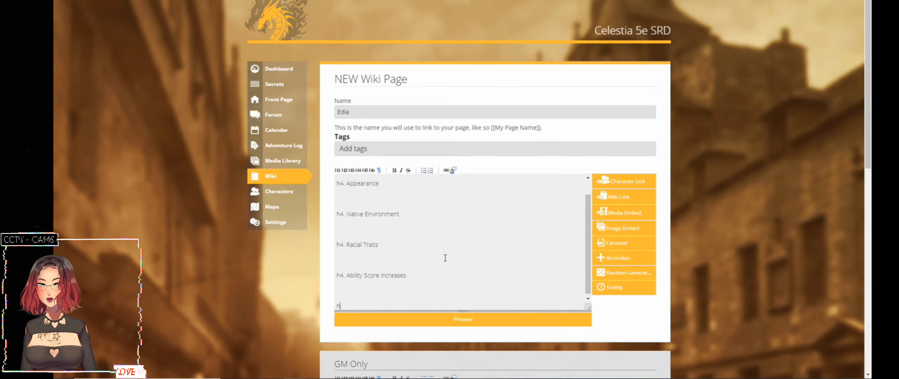
- Add the heading "h4. Age" below Ability Score Increases, following the Roll20 Races entry, and leave blank lines after it
text(h4.)
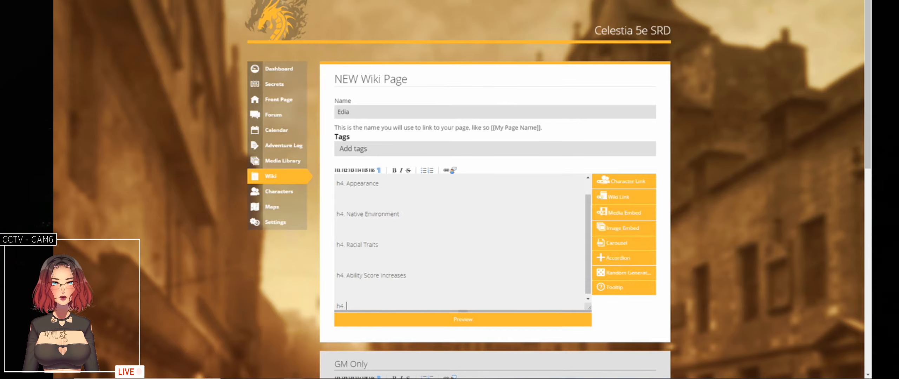
key(ctrl+Tab)
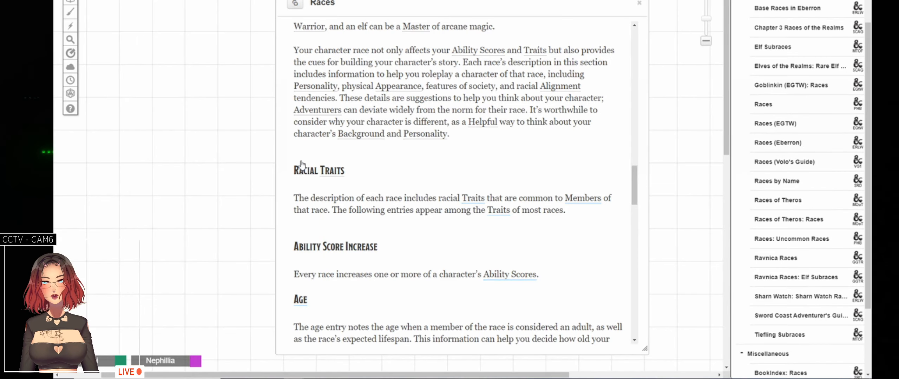
scroll(301, 164, down, 2)
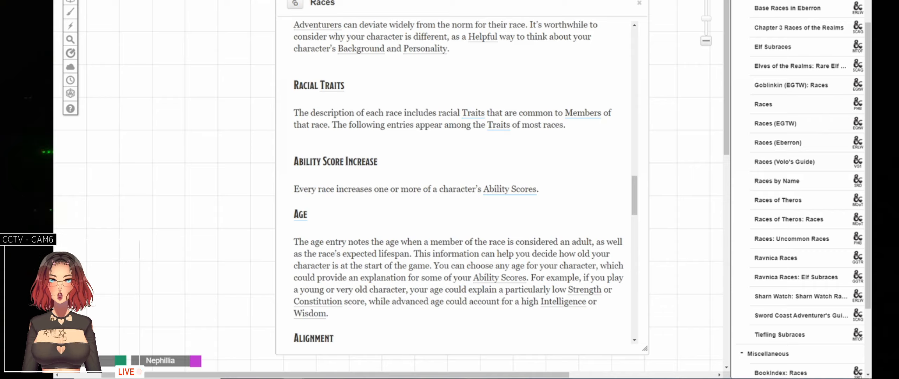
key(ctrl+Tab)
text(Age)
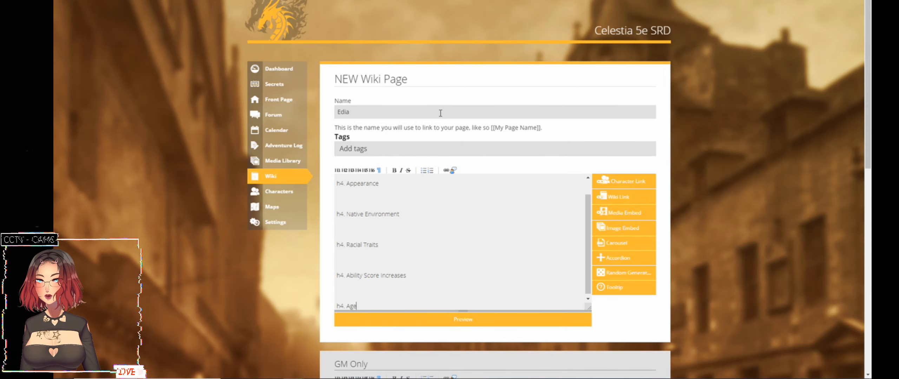
key(Return)
key(Return)
key(Return)
key(Return)
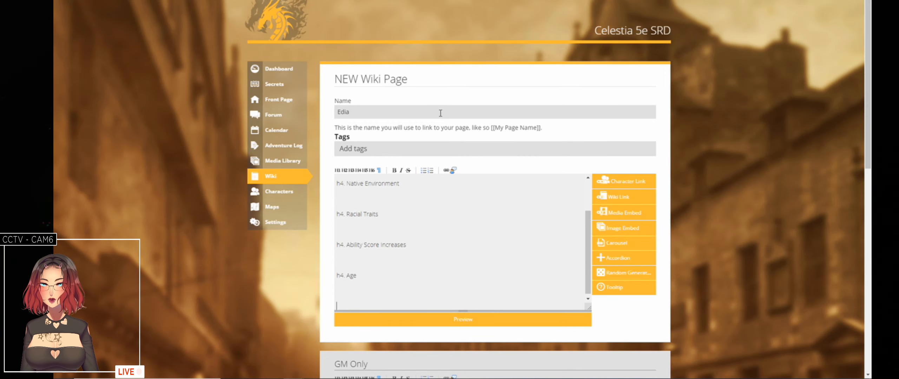
- Start another "h4." heading below Age and look in the Roll20 Races entry for the section that follows Age
text(h4.)
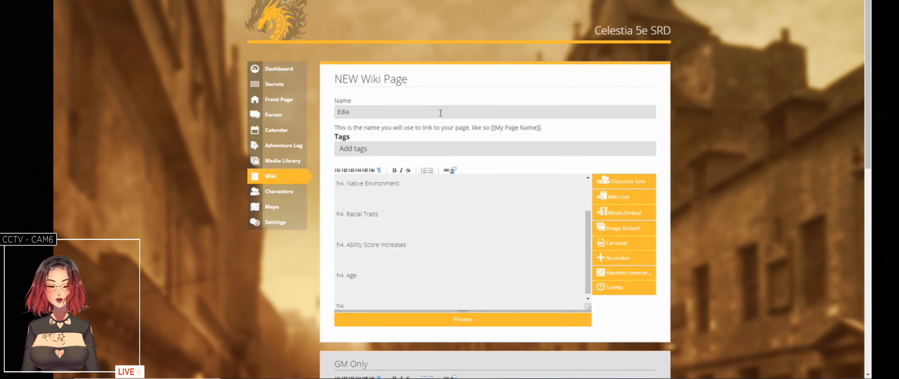
key(ctrl+Tab)
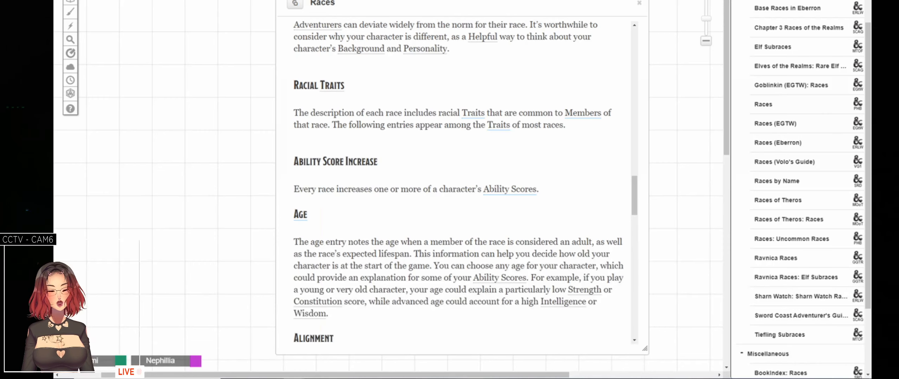
scroll(500, 201, down, 4)
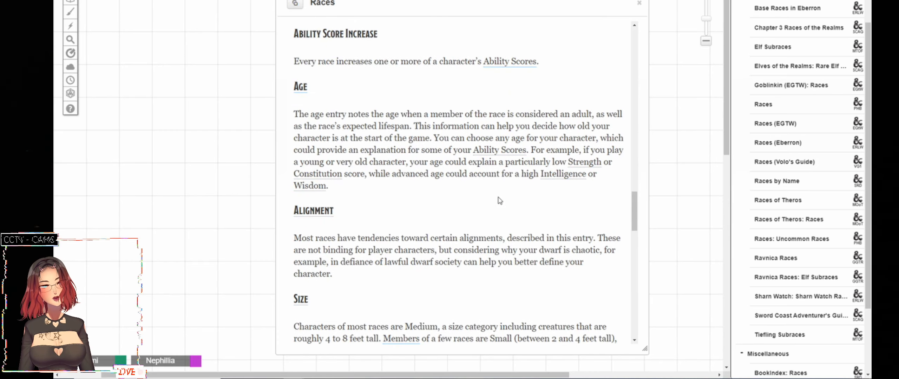
scroll(501, 201, down, 1)
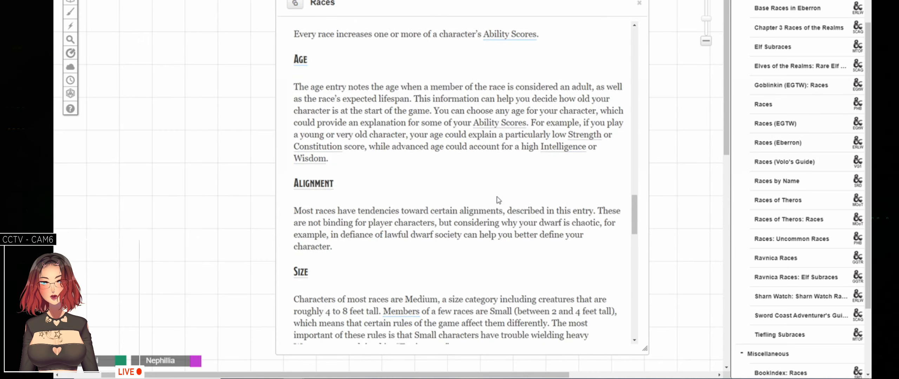
- Return to the Edia wiki page and rename the Age heading to "h4. Longevity (Age)"
key(ctrl+Tab)
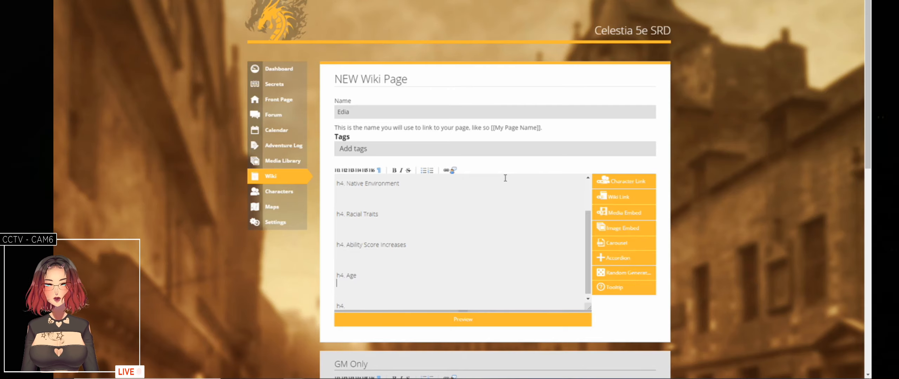
key(Up)
key(Right)
key(Right)
key(Right)
key(Right)
text(Longe)
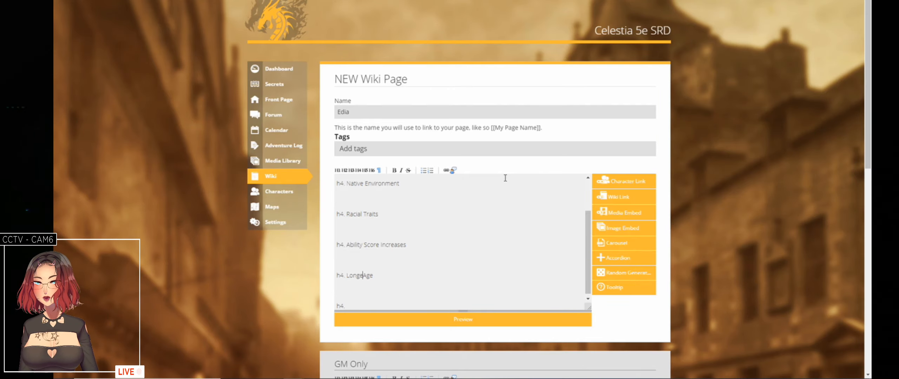
text(vity )
text(()
key(End)
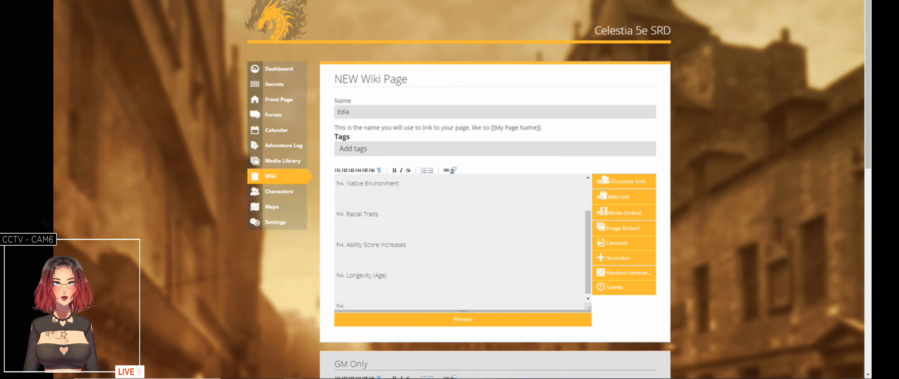
- Check the Roll20 Races entry again and complete the last heading on the Edia page as "h4. Alignment", followed by blank lines
key(ctrl+Tab)
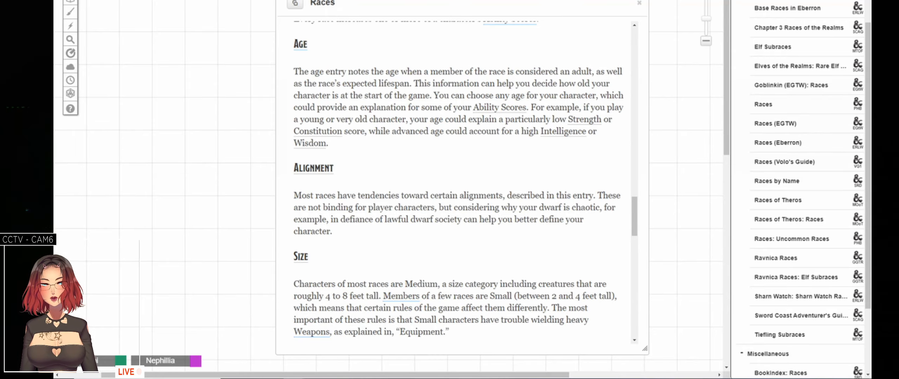
key(ctrl+Tab)
text(Alignment)
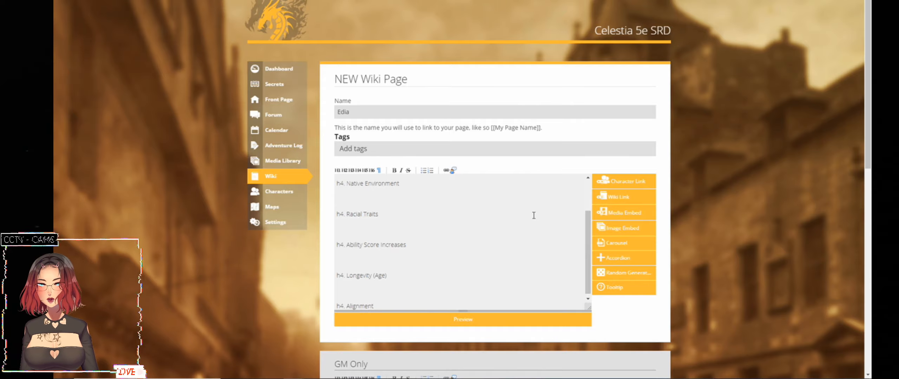
key(Return)
key(Return)
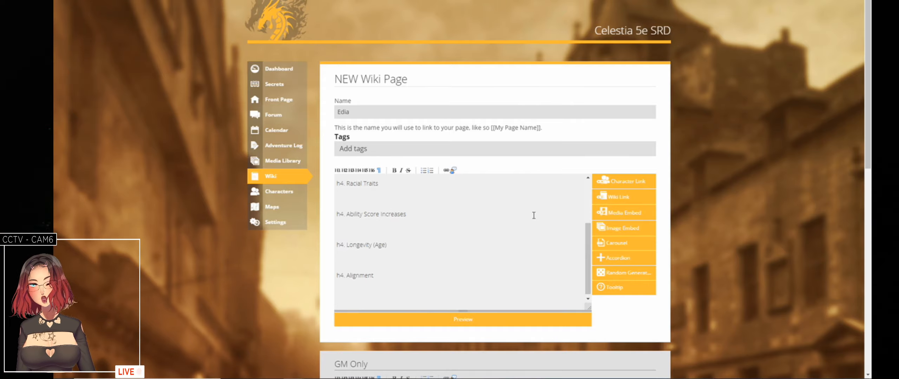
- Add the heading "h4. Size" below Alignment, following the section order in the Roll20 Races entry, with blank lines after it
text(h4.)
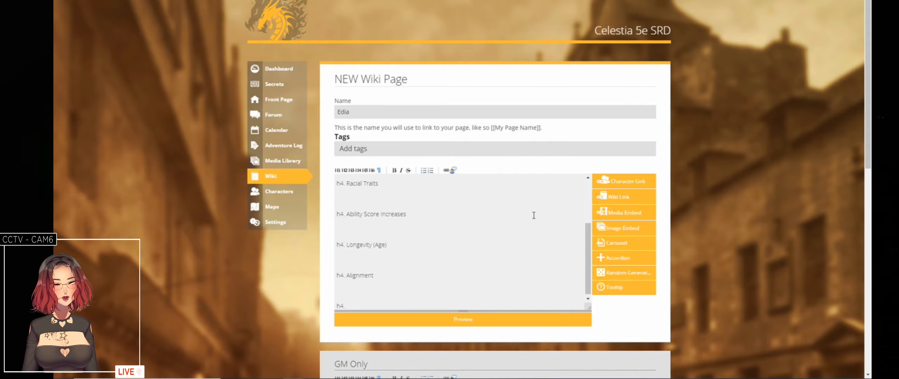
key(Up)
key(Up)
key(Up)
key(Down)
key(Down)
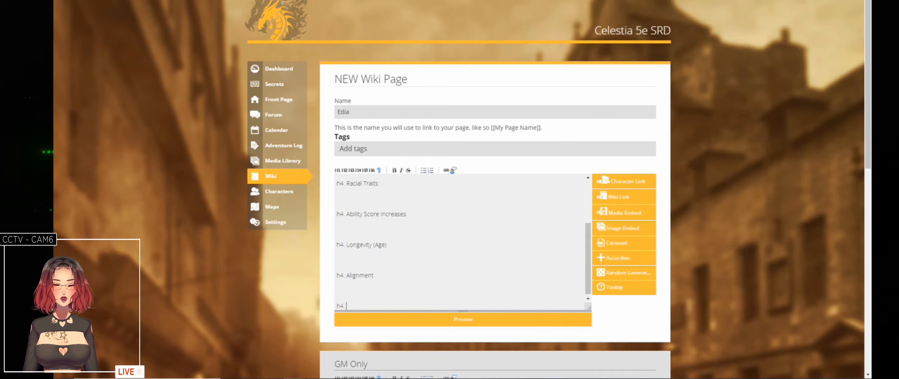
key(alt+Tab)
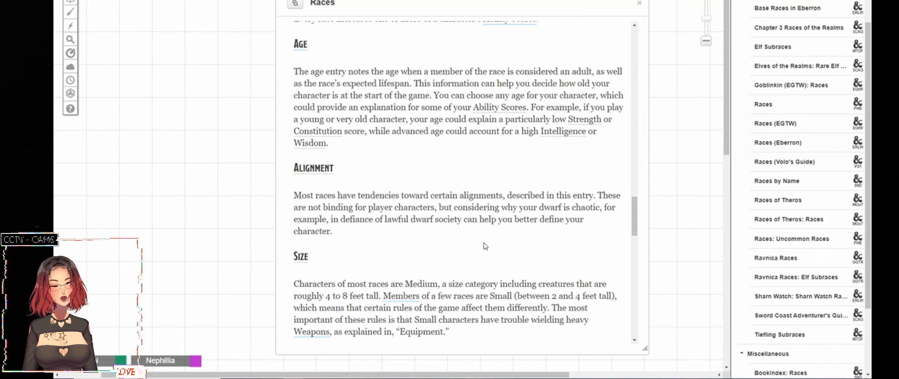
scroll(489, 248, down, 5)
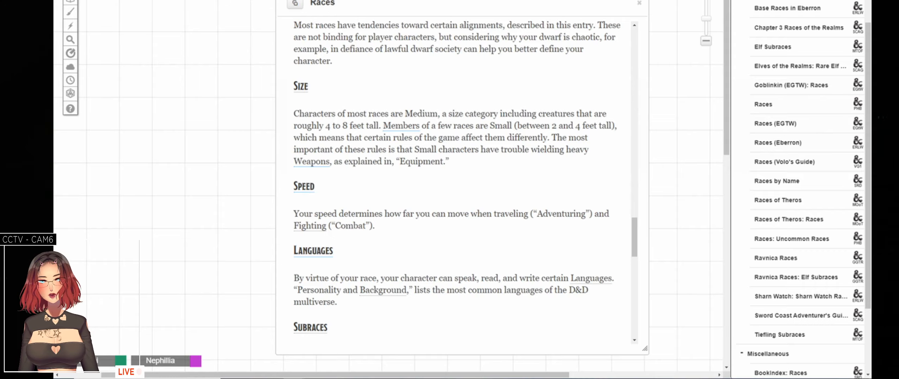
key(alt+Tab)
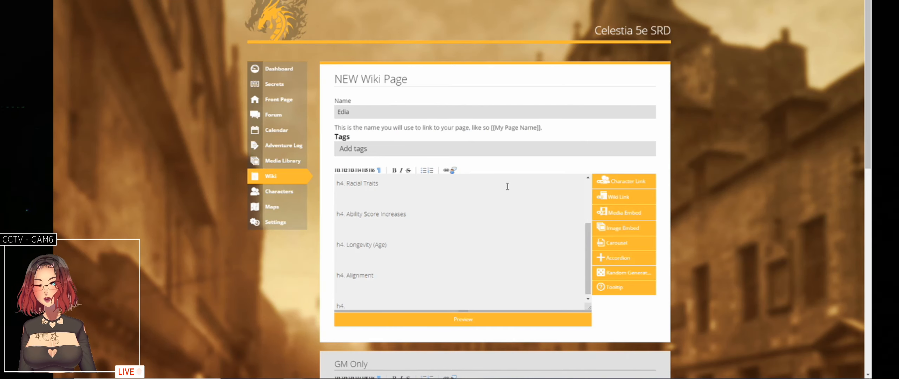
text(Size)
key(Return)
key(Return)
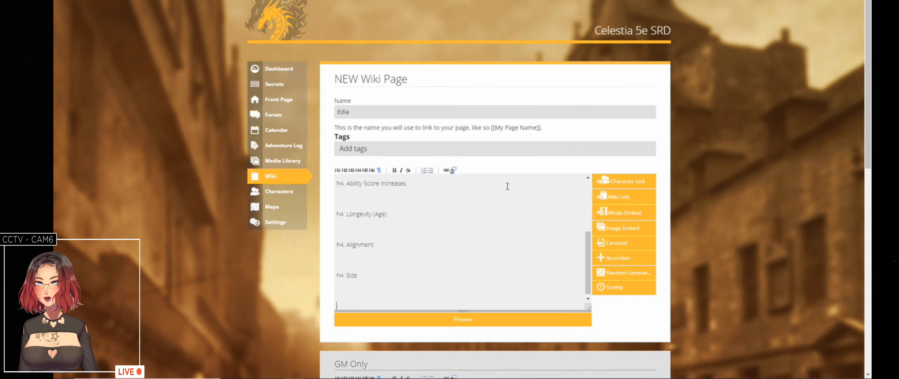
- Add the heading "h4. Speed" below Size after checking the Roll20 Races entry, and leave blank lines after it
text(h4.)
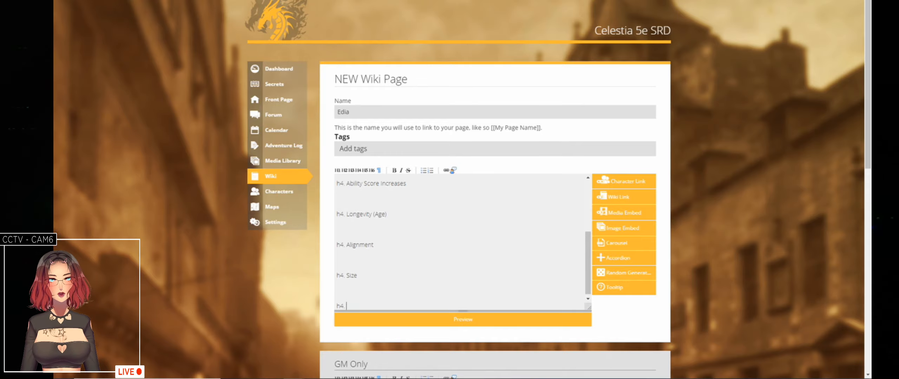
key(alt+Tab)
scroll(425, 201, down, 1)
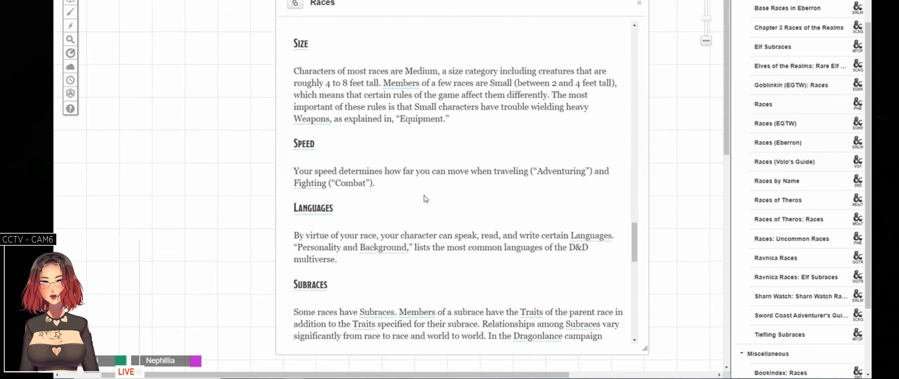
key(alt+Tab)
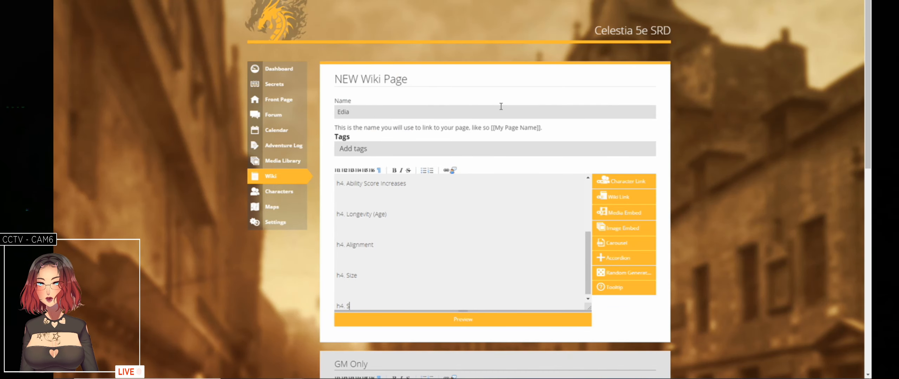
text(Speed)
key(Return)
key(Return)
key(Return)
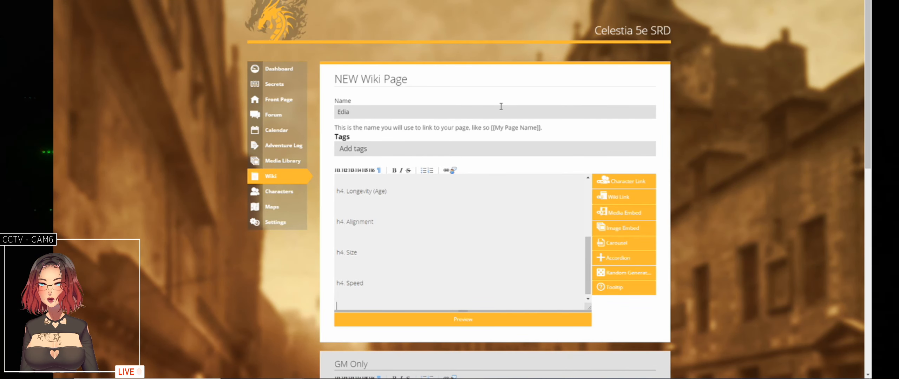
- Add the heading "h4. Languages" below Speed after checking the Roll20 Races entry, and leave blank lines after it
text(h4.)
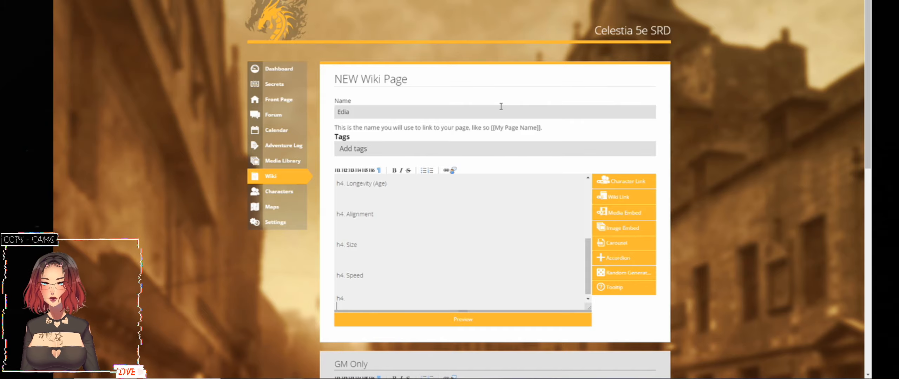
key(Return)
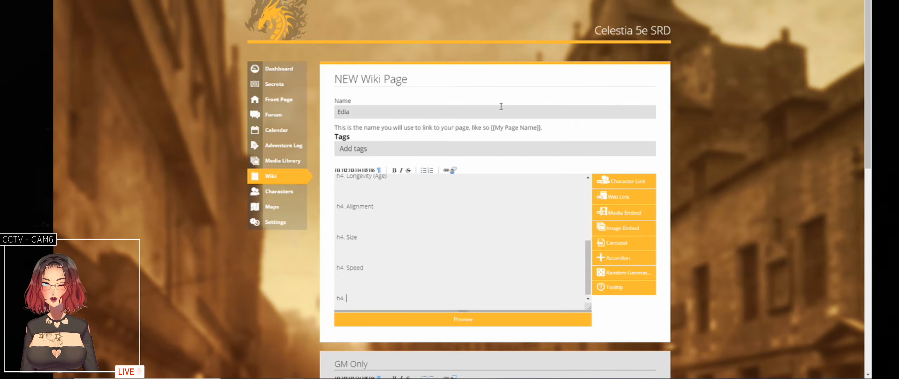
key(alt+Tab)
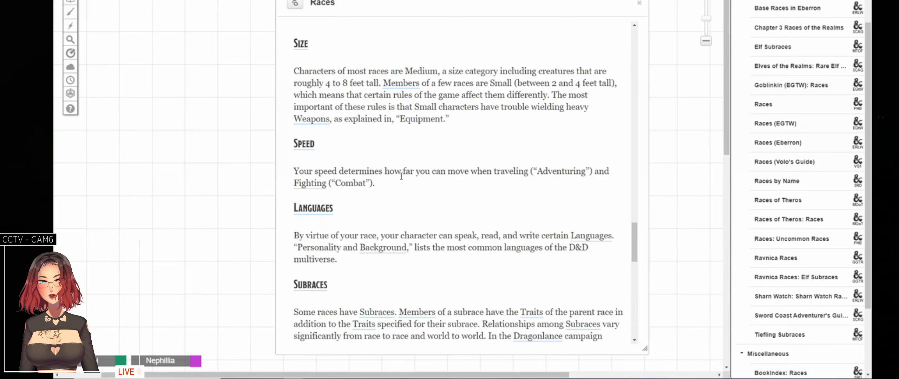
key(alt+Tab)
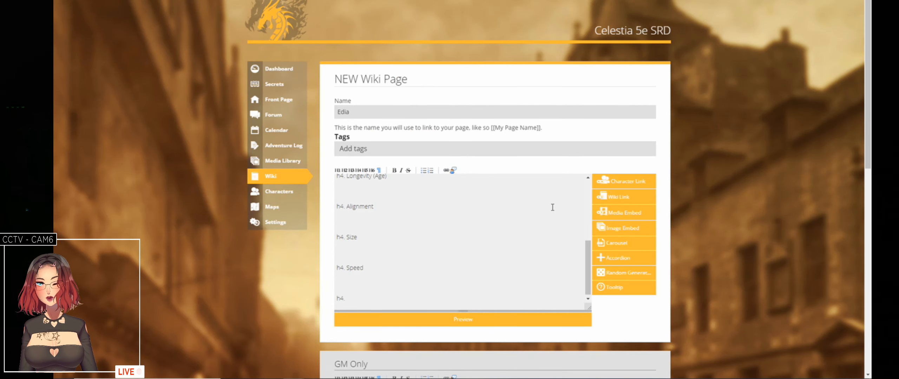
text(Languages)
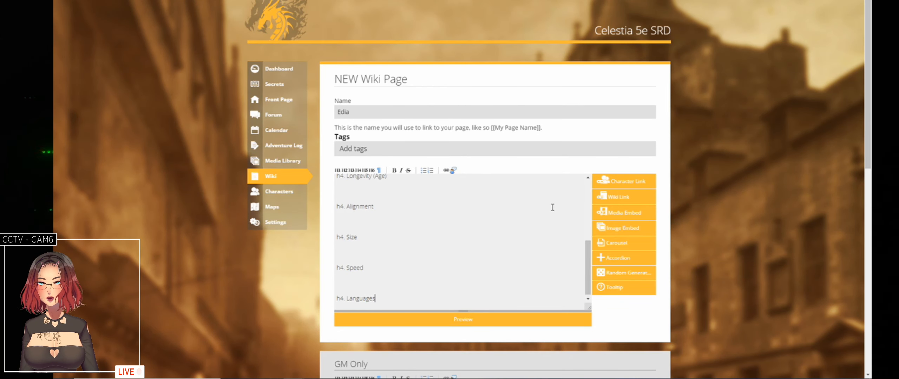
key(Return)
key(Return)
key(Return)
key(Return)
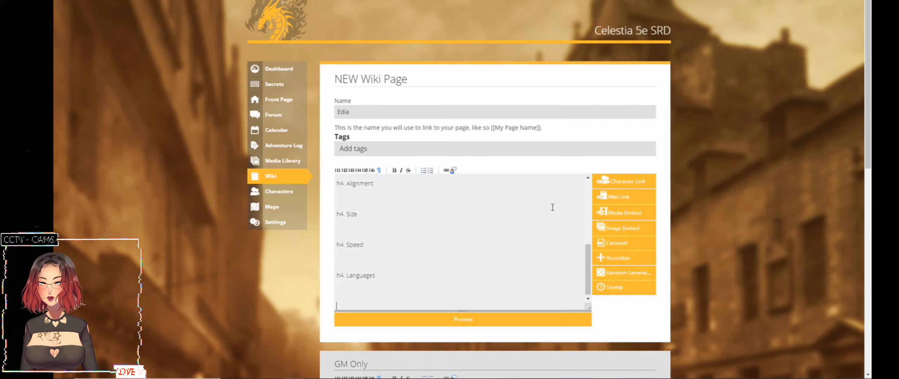
- Start another empty "h4." heading below Languages, with blank lines after it
text(h4.)
key(Return)
key(Return)
key(Return)
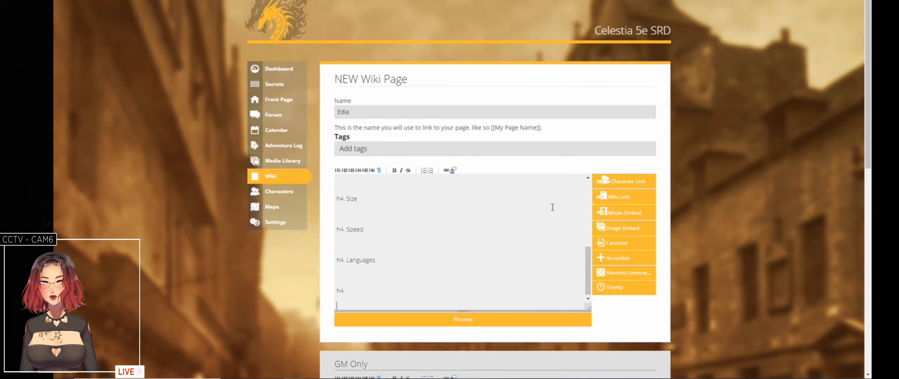
key(Up)
key(Up)
key(Up)
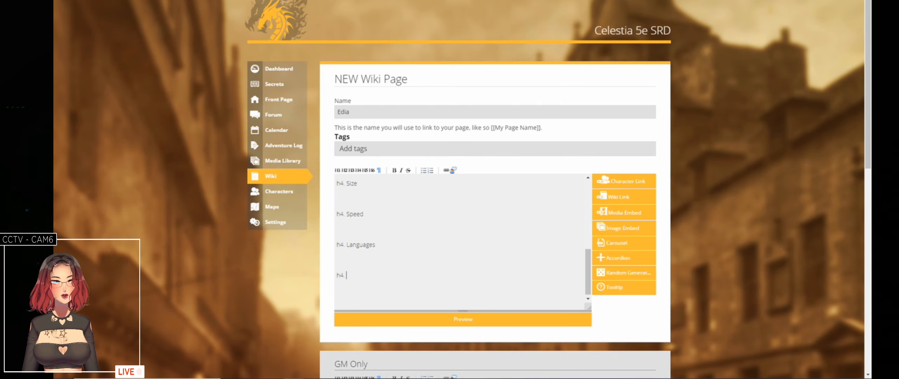
- Read the Roll20 Races entry from Languages through Subraces and Uncommon Races for further trait sections, and close the entry
key(ctrl+Tab)
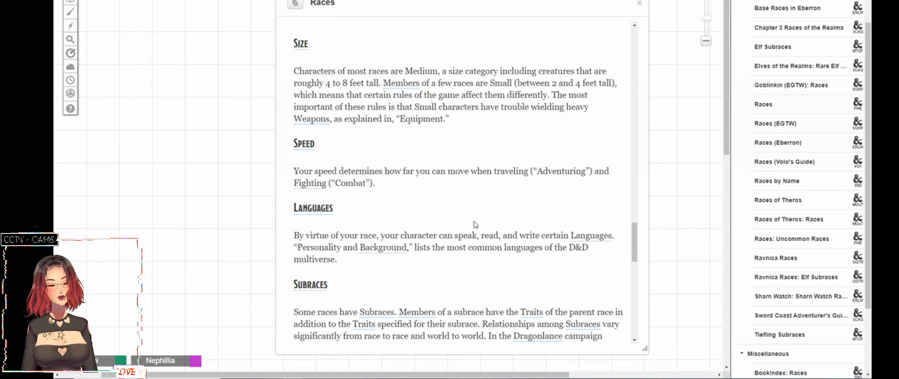
scroll(476, 225, down, 2)
scroll(476, 224, down, 3)
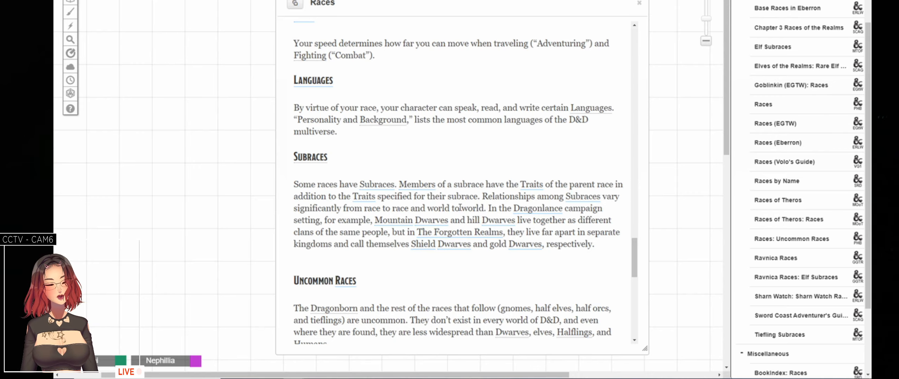
scroll(465, 210, down, 1)
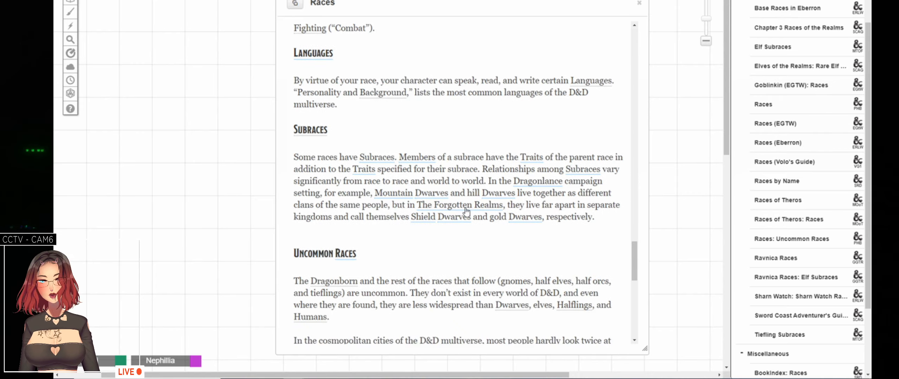
scroll(467, 211, down, 1)
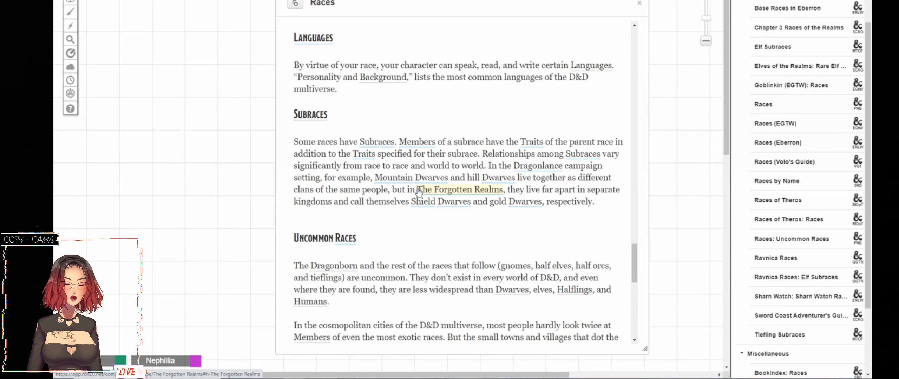
scroll(463, 236, down, 1)
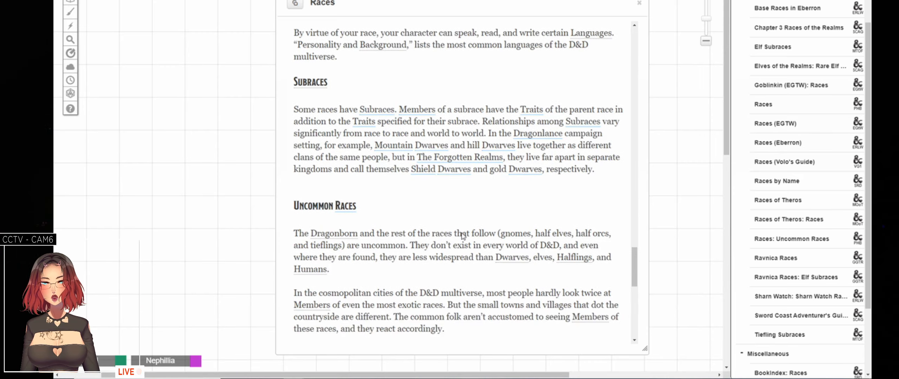
scroll(463, 236, down, 3)
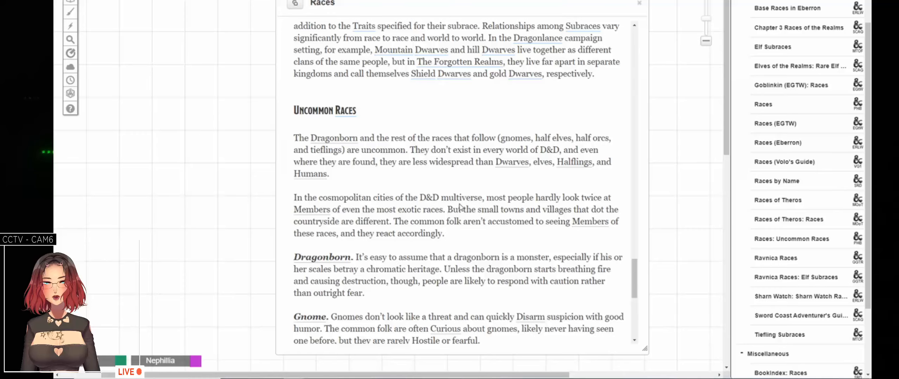
scroll(460, 207, down, 1)
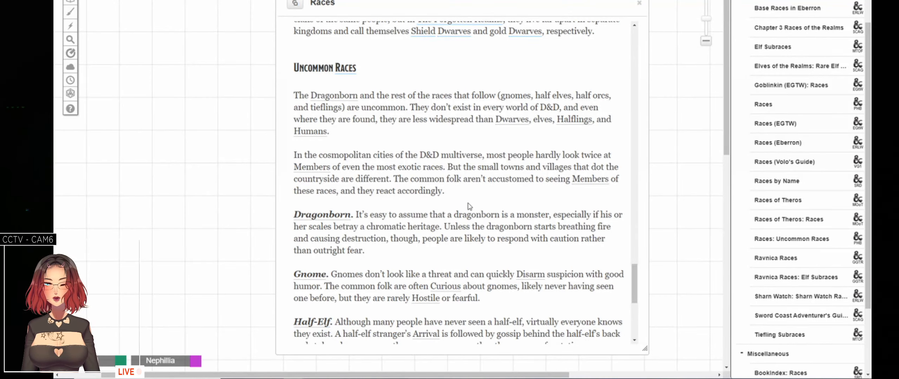
scroll(469, 207, down, 5)
scroll(470, 207, up, 12)
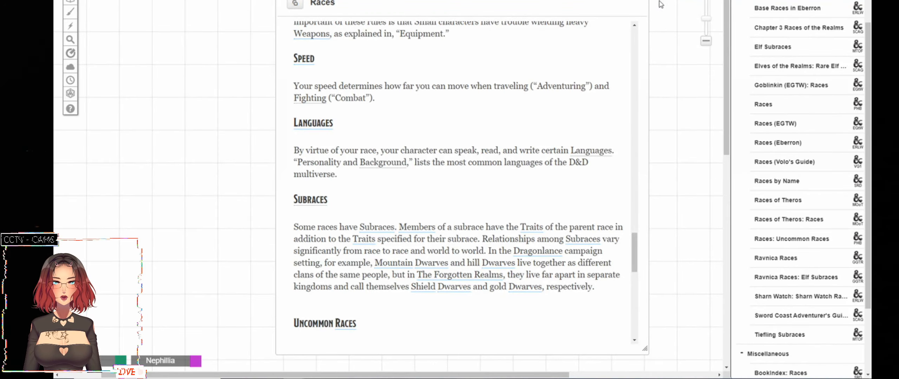
click(640, 3)
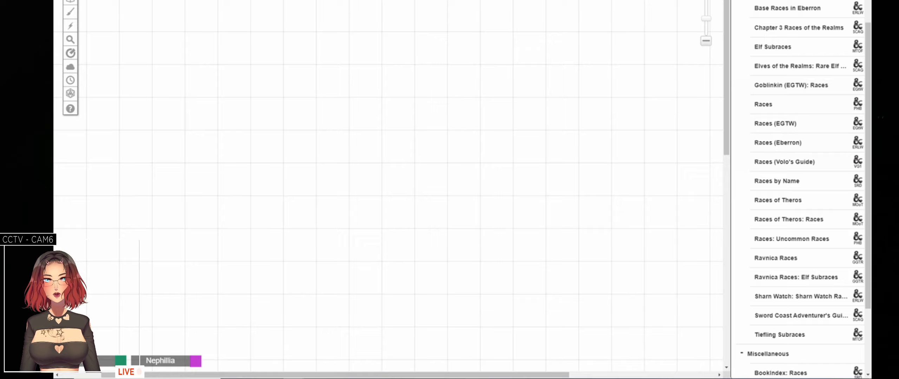
- Return to the Edia wiki page and delete the unfinished "h4." heading below Languages
key(ctrl+Tab)
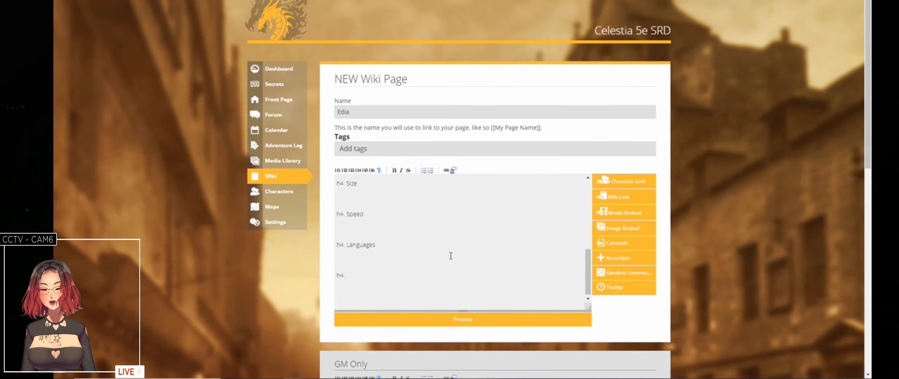
key(shift+Left)
key(shift+Left)
key(shift+Left)
key(shift+Left)
key(BackSpace)
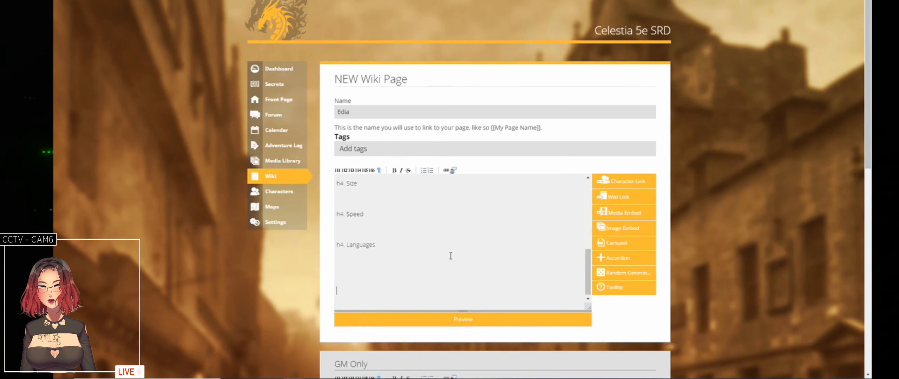
key(Return)
- Copy the whole block of trait headings on the Edia page, from Appearance through Languages including the blank lines
key(Up)
key(Up)
key(Up)
key(Up)
key(Up)
key(Up)
key(Up)
key(Up)
key(Up)
key(Up)
key(Up)
key(Up)
key(Up)
key(Up)
key(Up)
key(Up)
key(Up)
key(Up)
key(Up)
key(Up)
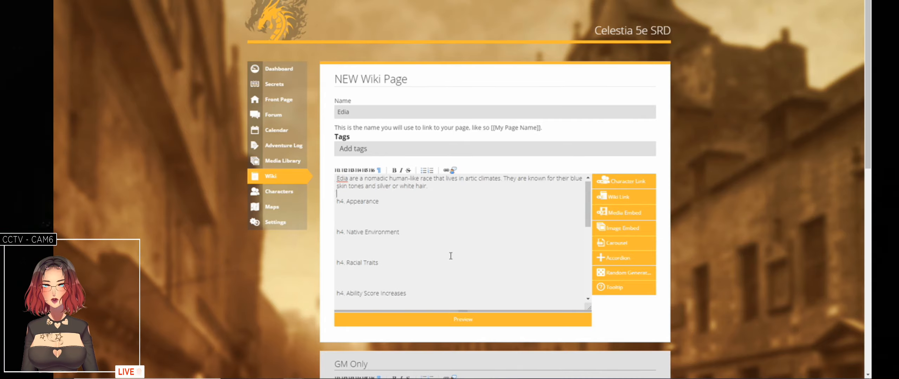
key(shift+Down)
key(shift+Down)
key(shift+Down)
key(shift+Down)
key(shift+Down)
key(shift+Down)
key(shift+Down)
key(shift+Down)
key(shift+Down)
key(shift+Down)
key(shift+Down)
key(shift+Down)
key(shift+Down)
key(shift+Down)
key(shift+Down)
key(shift+Down)
key(shift+Down)
key(shift+Down)
key(shift+Down)
key(shift+Down)
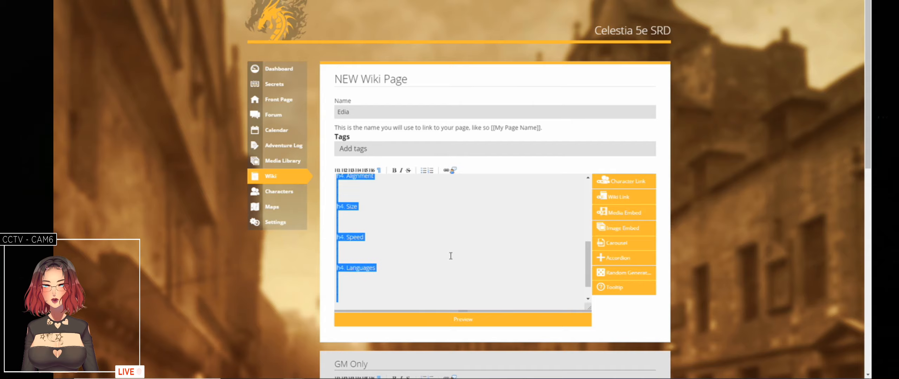
key(shift+Down)
key(shift+Up)
key(shift+Up)
key(shift+Up)
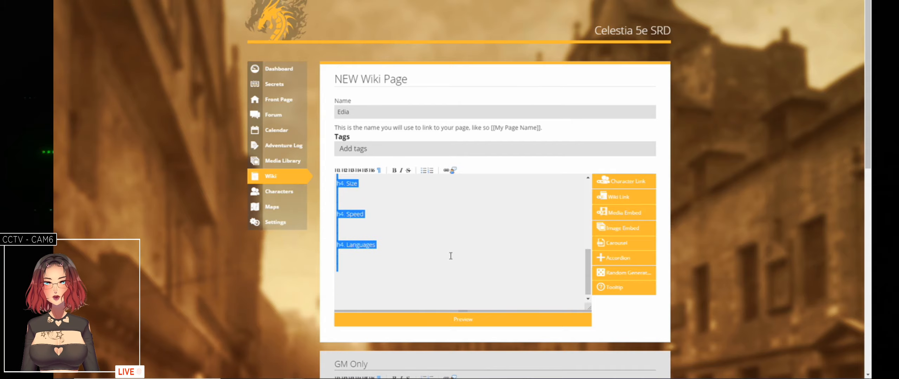
- Create the Edia wiki page, and open a new page for Nornan from the Races of Celestia list
scroll(450, 256, down, 10)
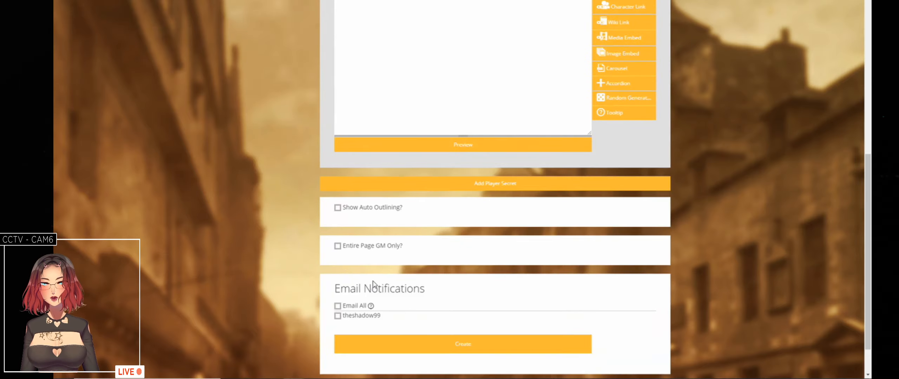
click(422, 345)
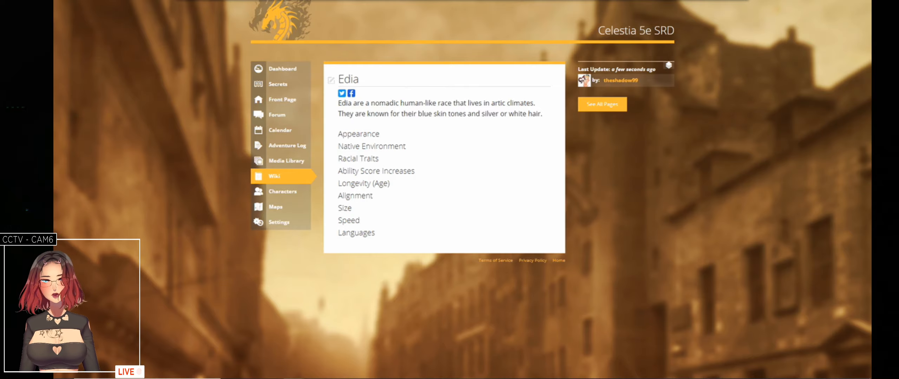
key(alt+Left)
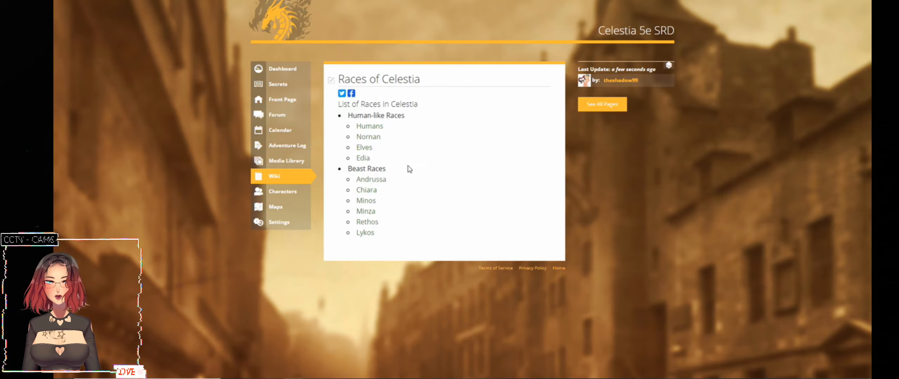
right_click(372, 138)
click(390, 143)
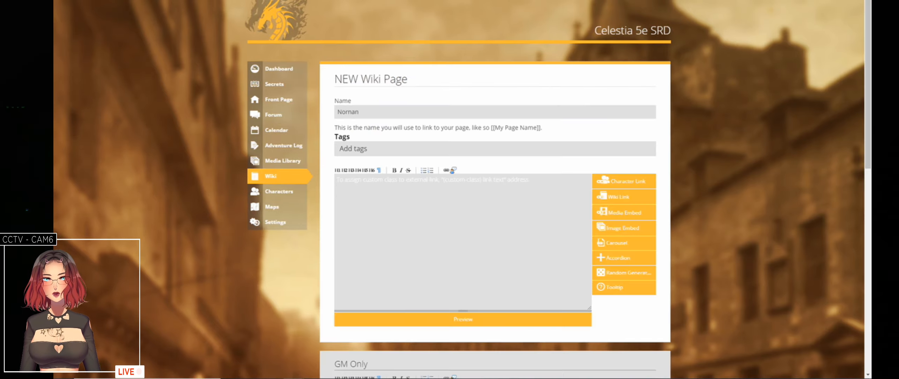
- Paste the copied trait headings into the body of the Nornan page, leaving blank lines above Appearance
click(482, 233)
key(ctrl+v)
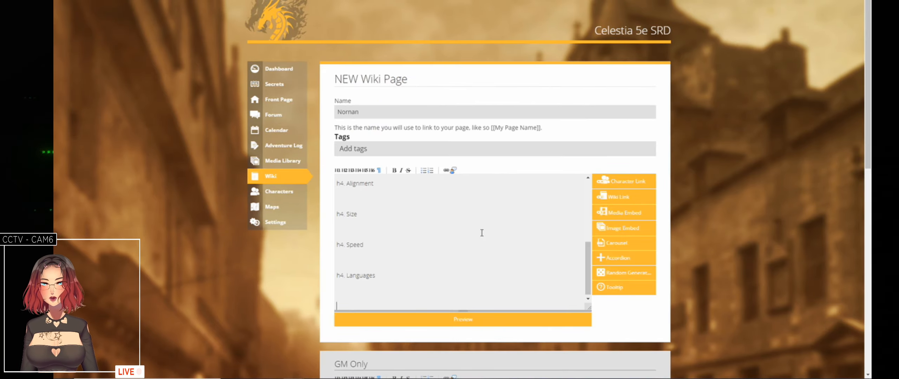
scroll(482, 233, up, 10)
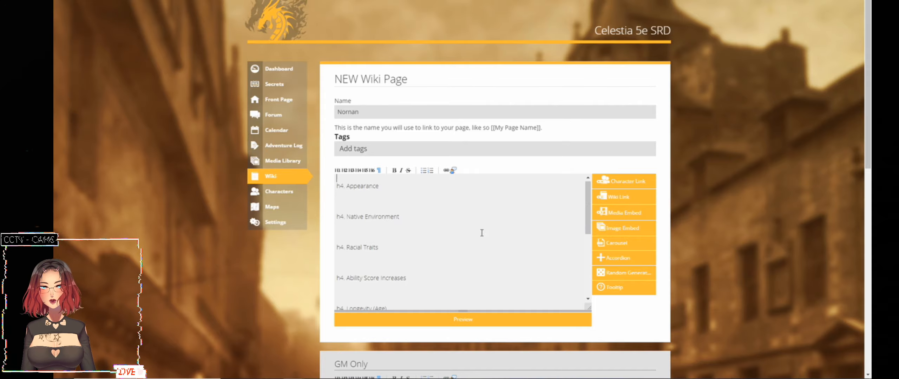
scroll(482, 233, up, 1)
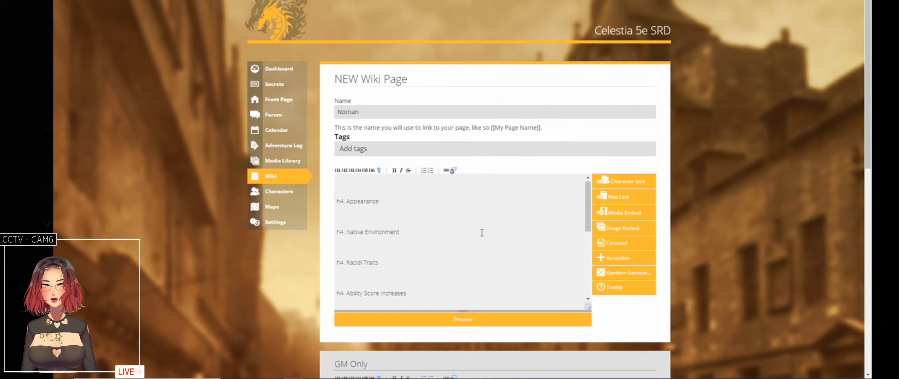
- Begin the introduction above the Appearance heading with "Nornan are a human-like race that is somehwat shoreter than average"
text(Norna)
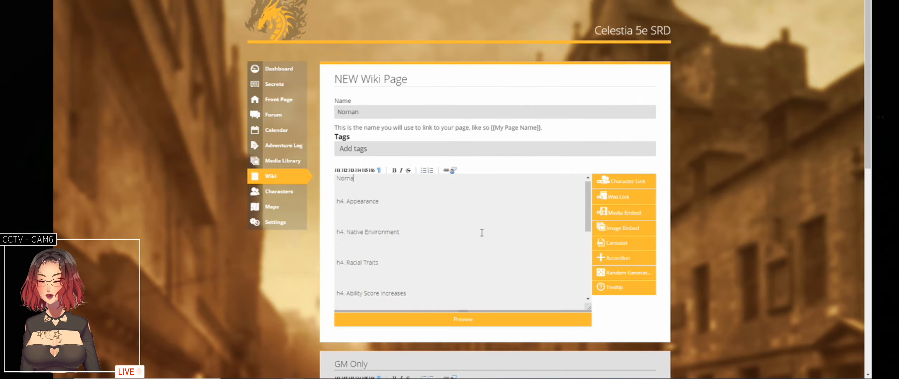
text(n are )
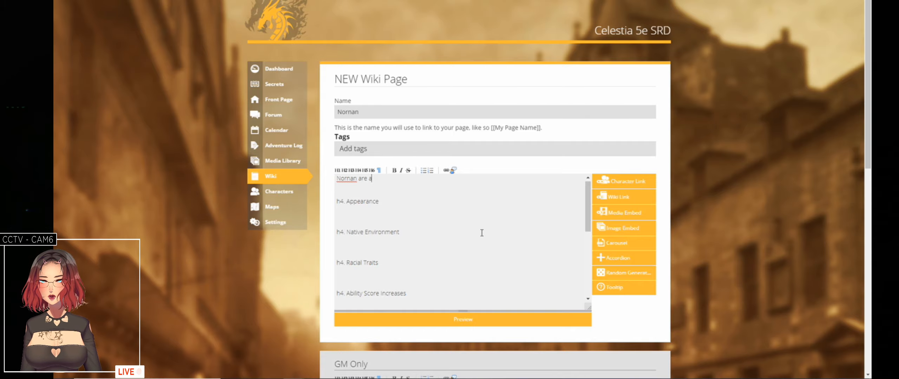
text(a human)
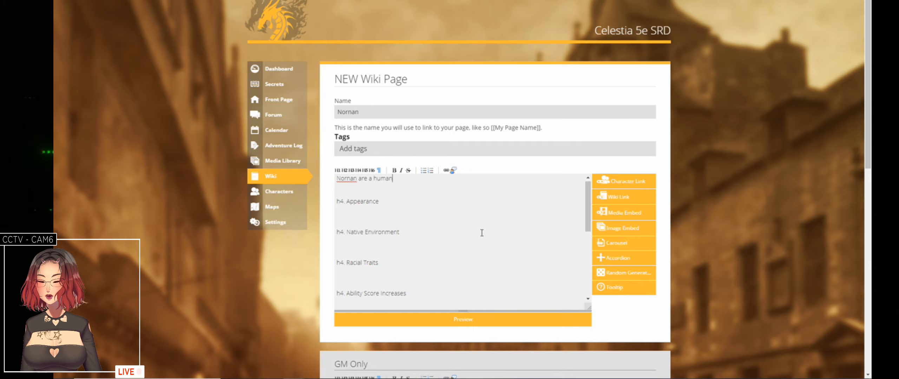
text(,like race t)
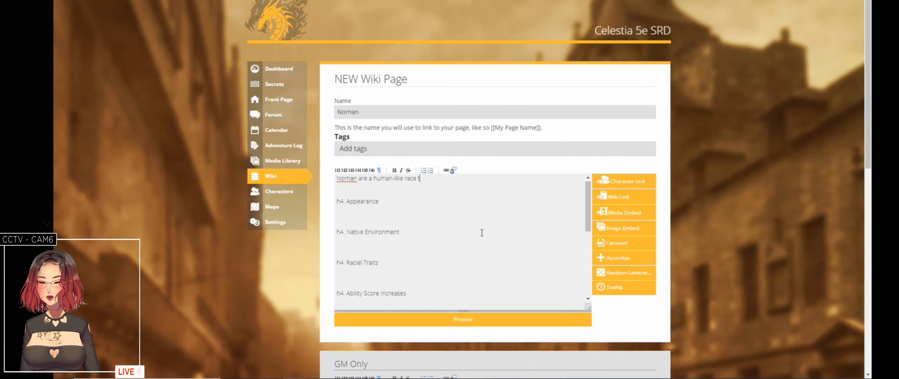
text(hat is somehwat shoret)
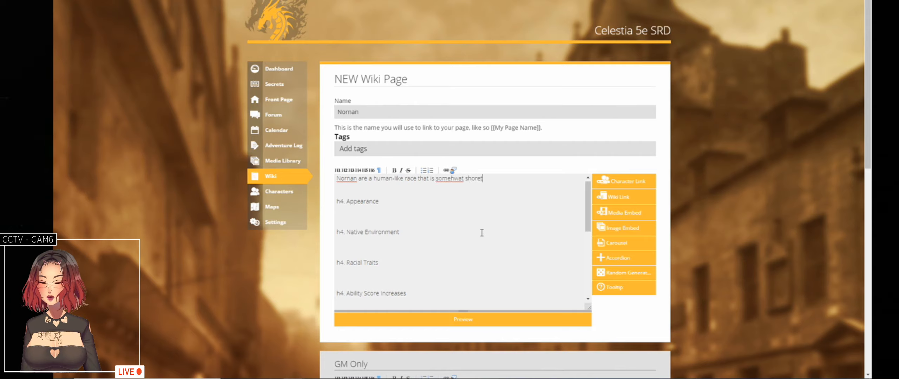
text(er than av)
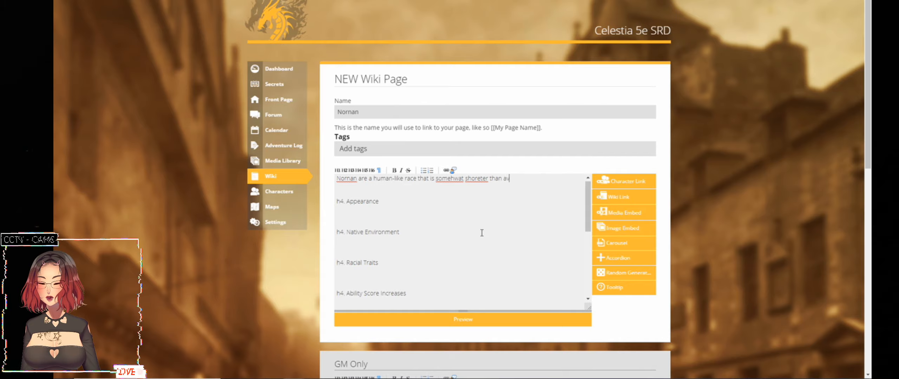
text(erage)
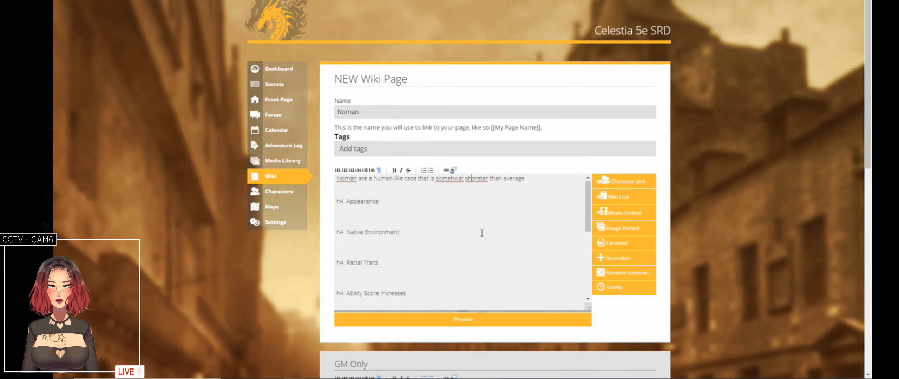
- Correct the two misspelled words in the introduction to "somewhat" and "shorter"
key(Right)
key(Right)
key(Delete)
key(ctrl+Left)
key(ctrl+Left)
key(ctrl+Right)
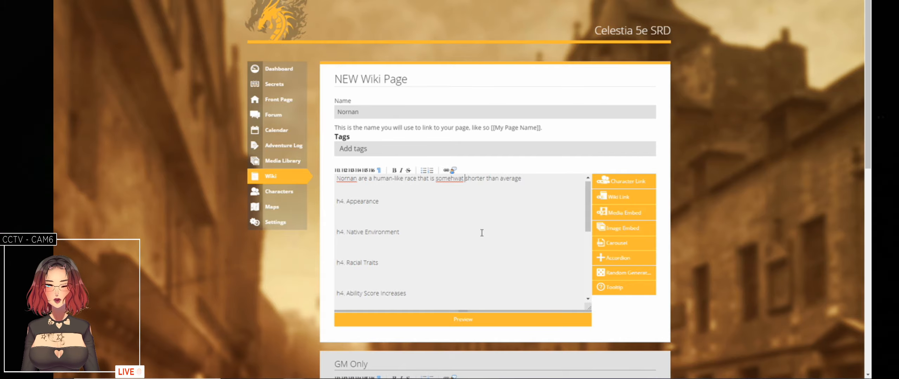
key(Left)
key(Left)
key(Left)
key(Left)
key(BackSpace)
key(Right)
text(h)
key(Down)
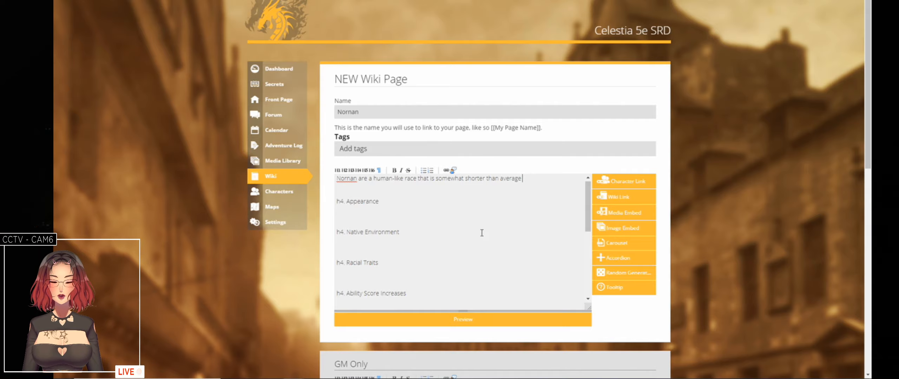
- Complete the introduction's first sentence with "humans and males are more stout."
text(humans)
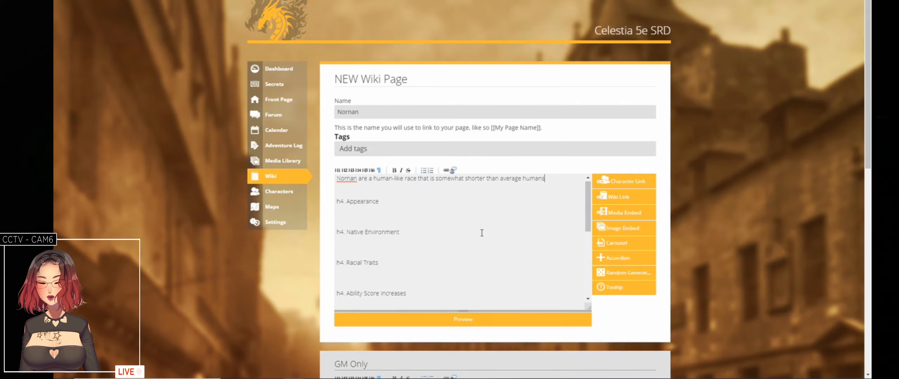
text( and ma)
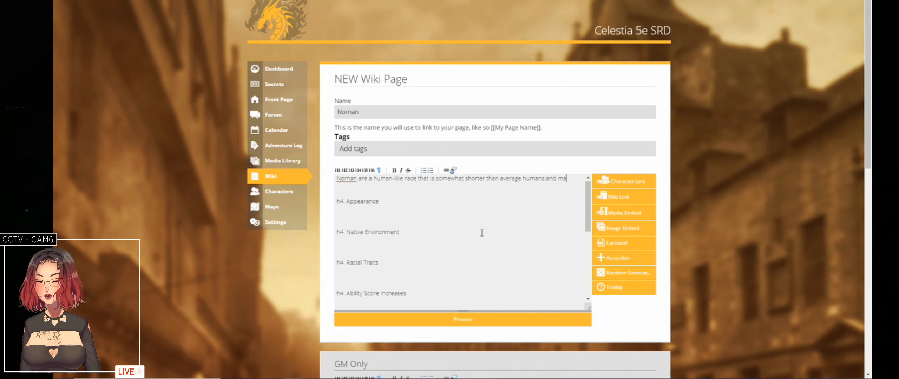
text(les are more)
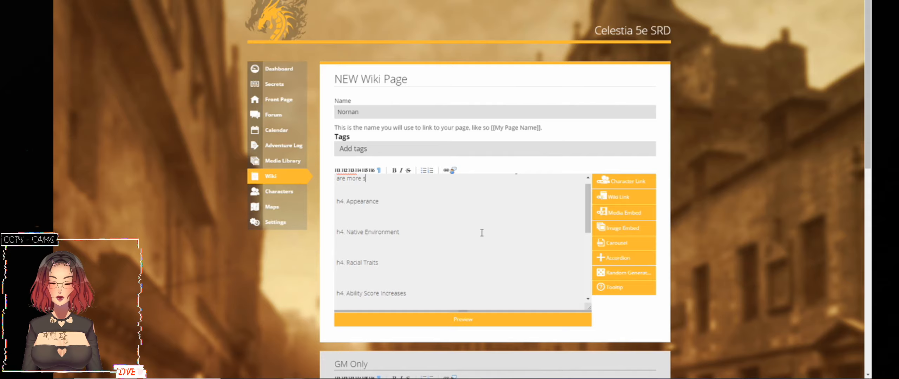
text( stout.)
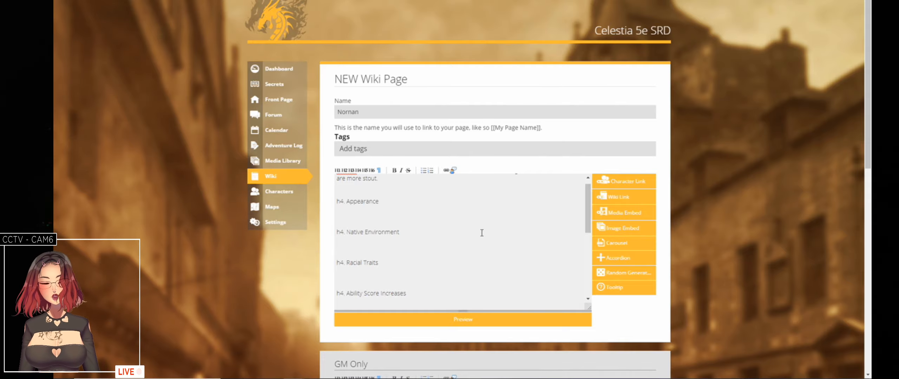
key(ctrl+Home)
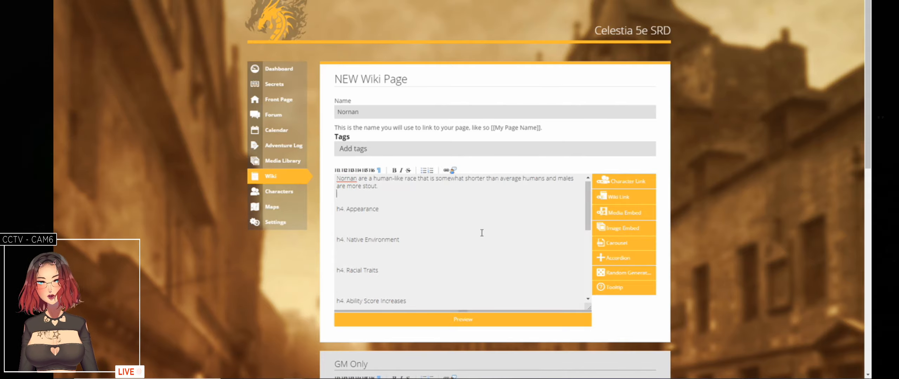
key(Left)
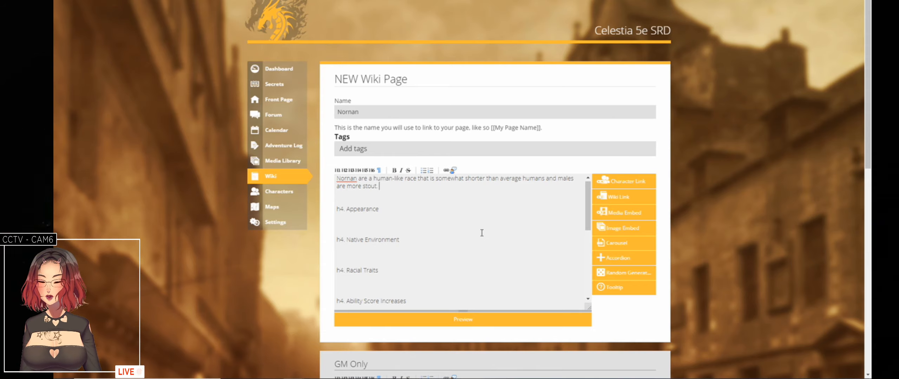
- Add the sentence "Depending on region of the world they may sometimes be known as either Dwarves or Halfings." to the introduction
text(Dependi)
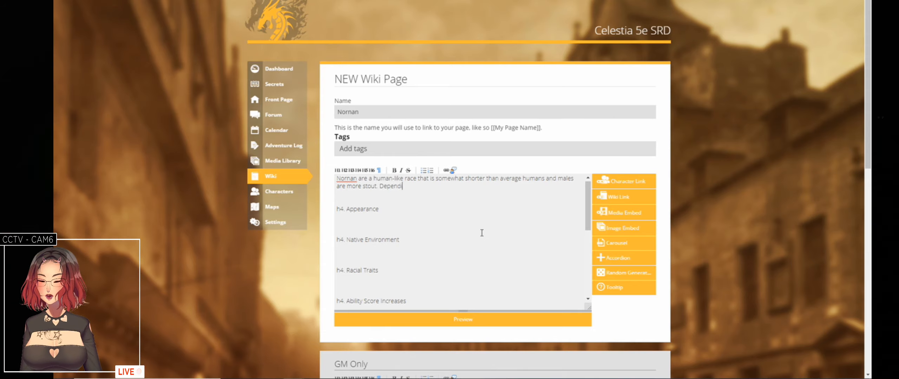
text(ng on )
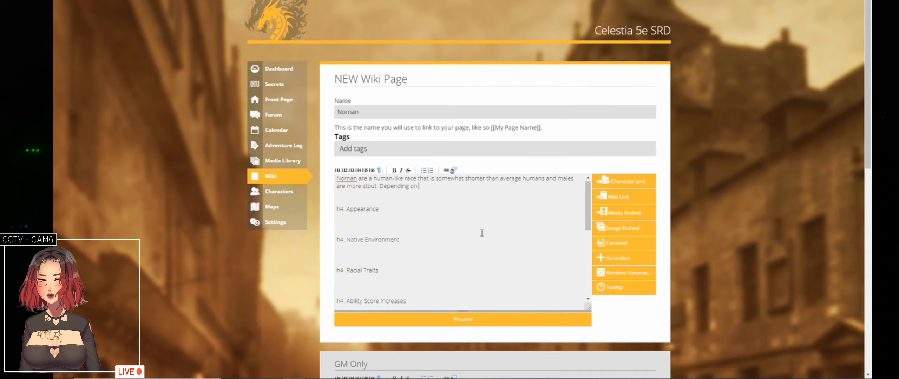
text(region)
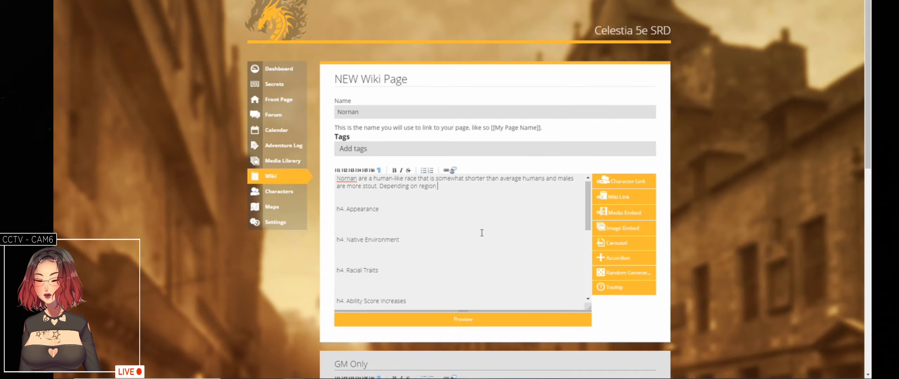
text( of the world the)
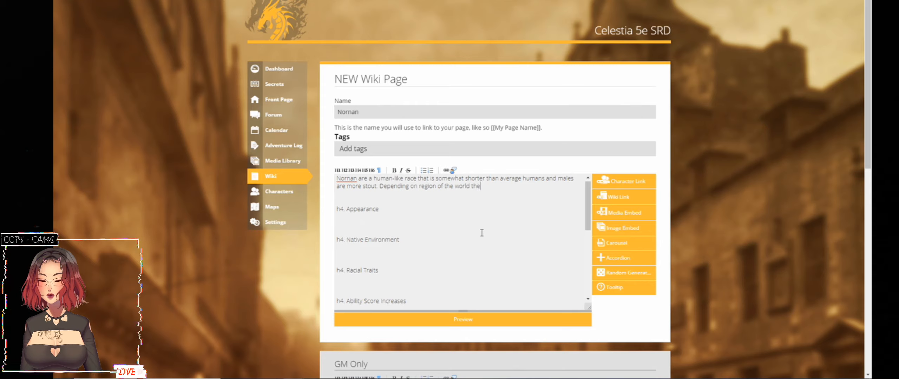
text(y may so)
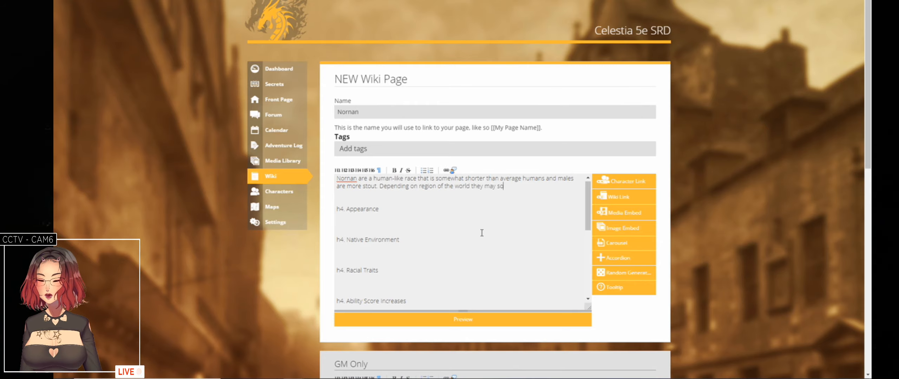
text(metimes be kno)
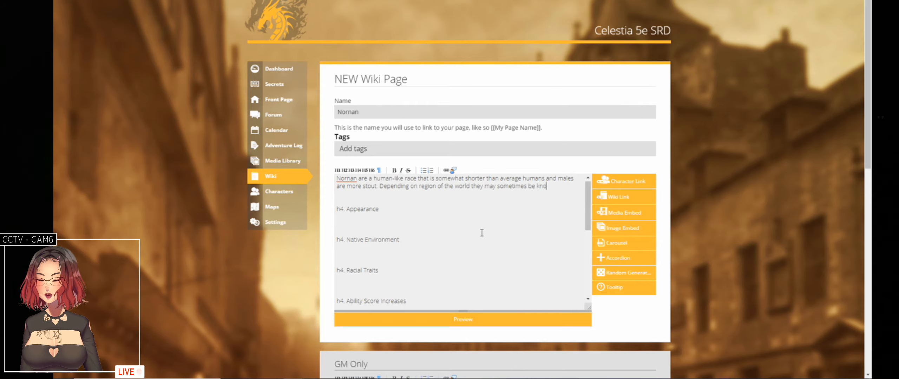
text(wn as eithe)
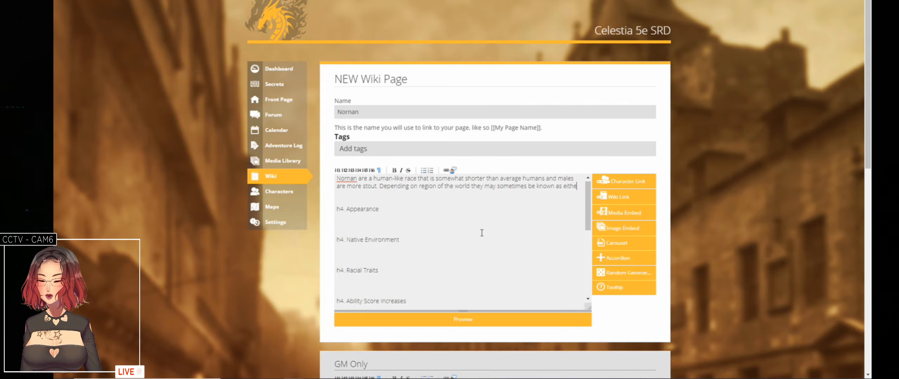
text(r Dwarves)
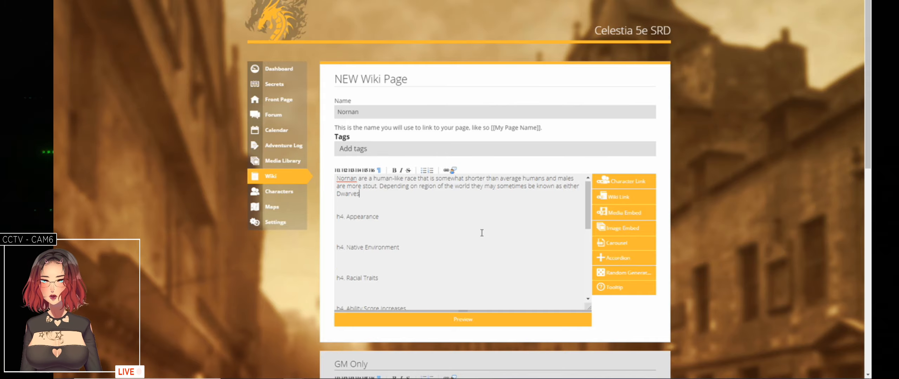
text( or Halfings)
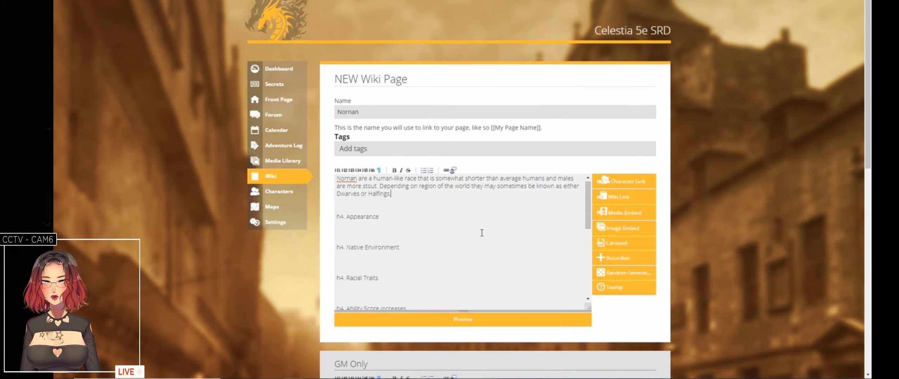
text(.)
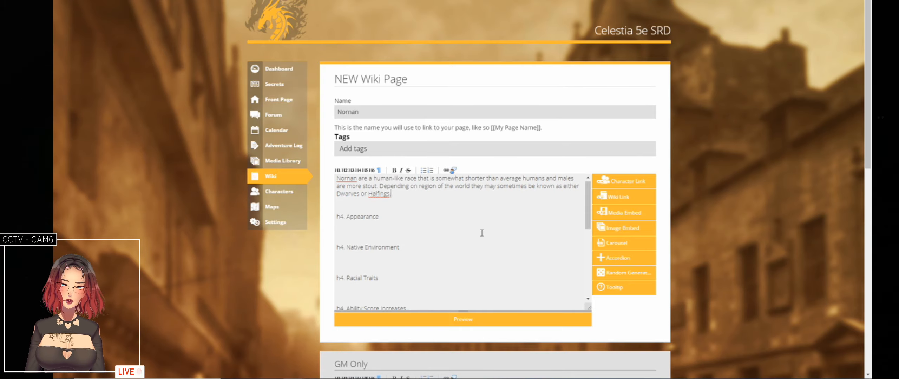
- Correct the misspelled last word of the introduction's second sentence to "Halflings"
key(Left)
key(Left)
key(Left)
key(Left)
key(Left)
text(l)
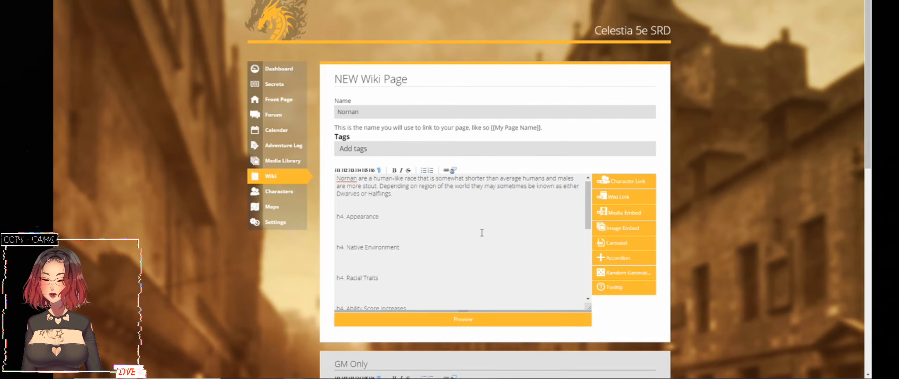
- Add the closing sentence "Though they would be the first to ask 'Half of What?'." to the introduction
text(Though the)
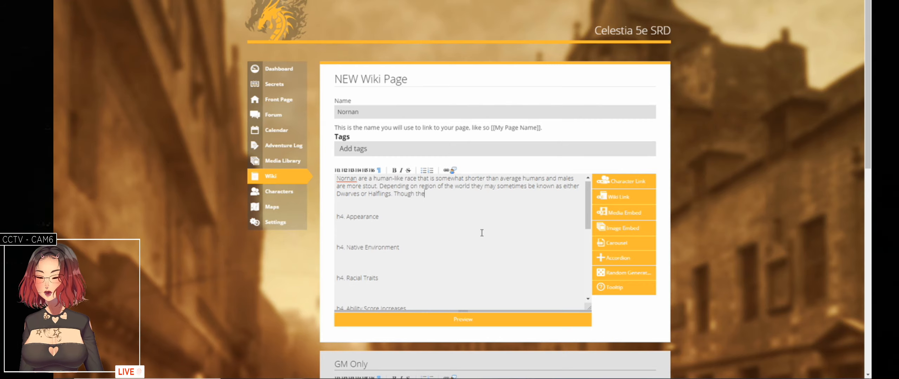
text(y would be )
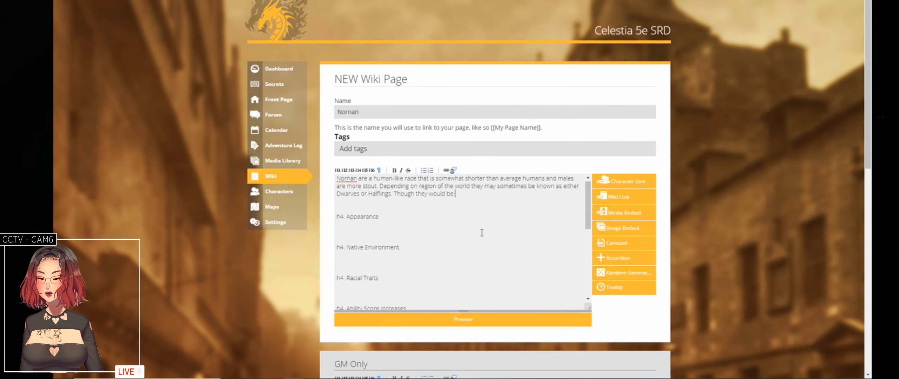
text(the firs)
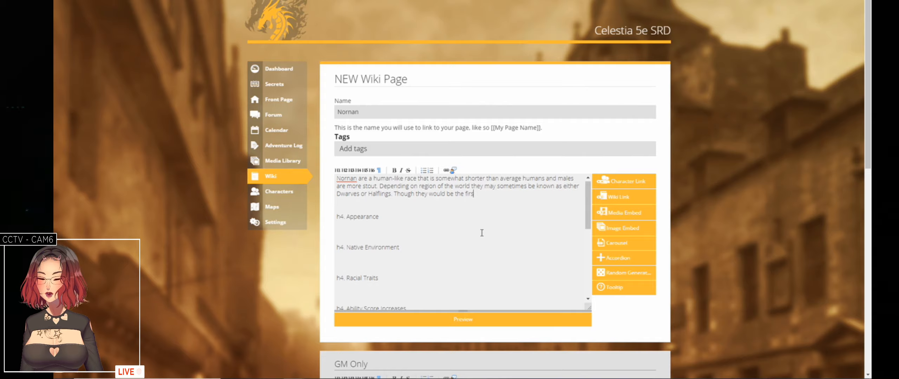
text(t to ask)
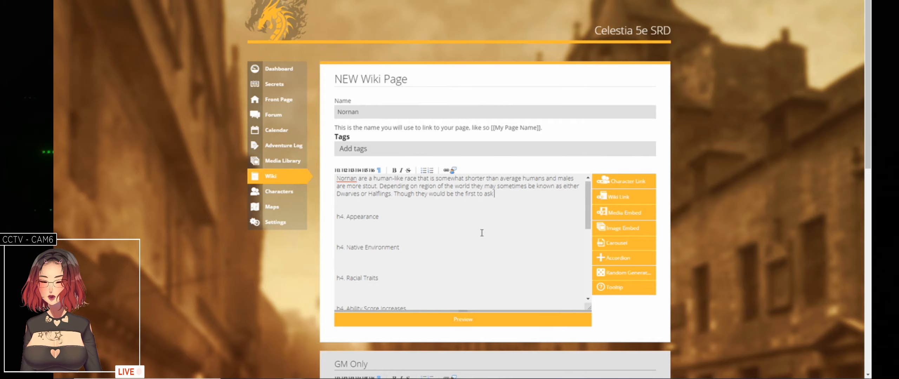
text( 'Half of)
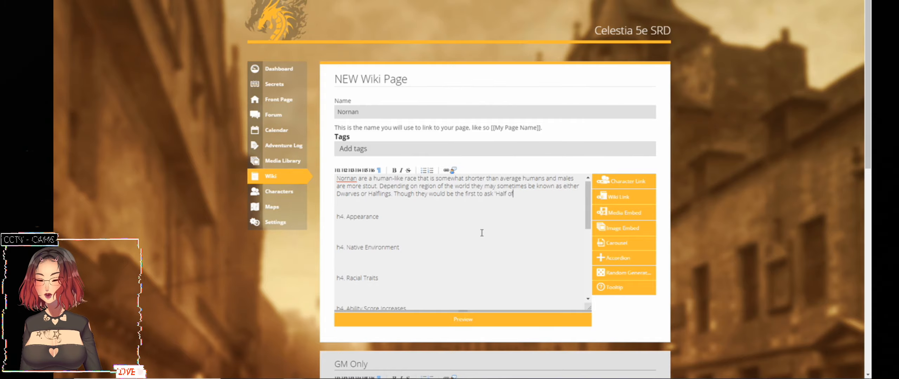
text( What?')
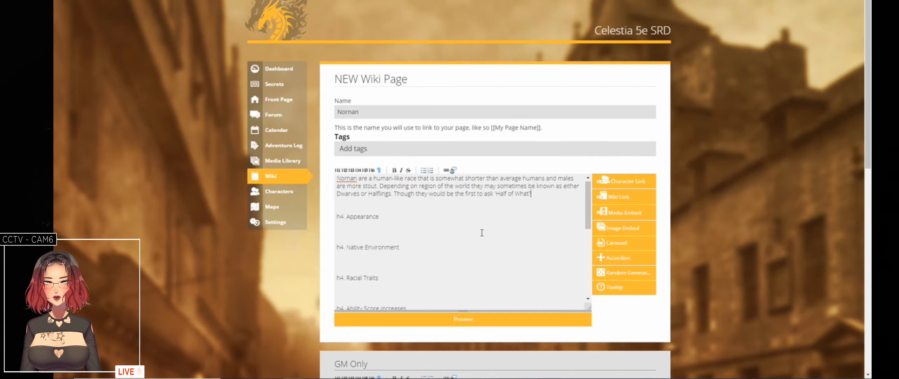
text('.)
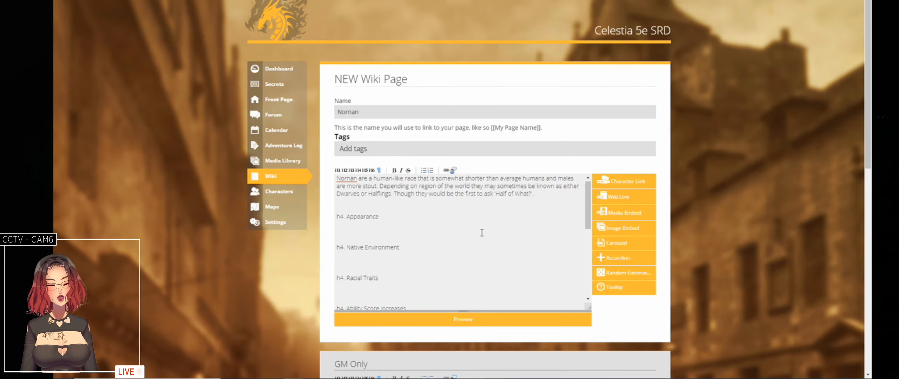
- Start the text under the Appearance heading with "Nornans are"
key(Down)
key(Down)
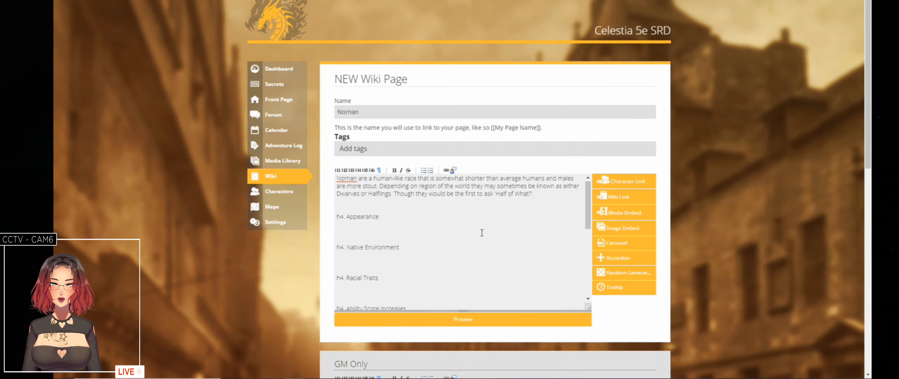
text(Norna)
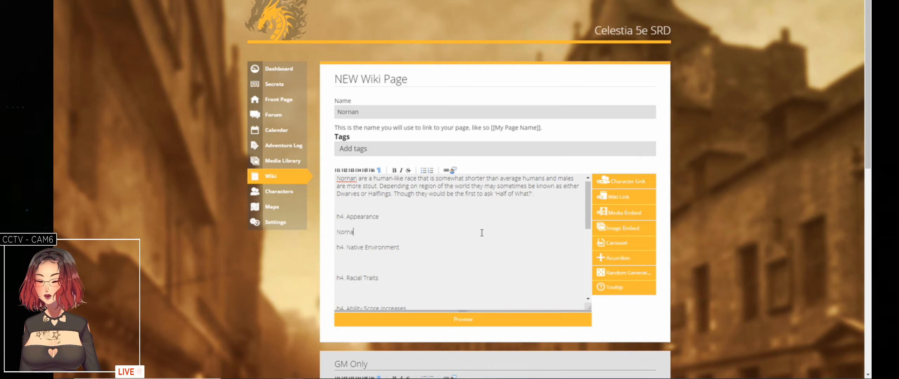
text(ns are)
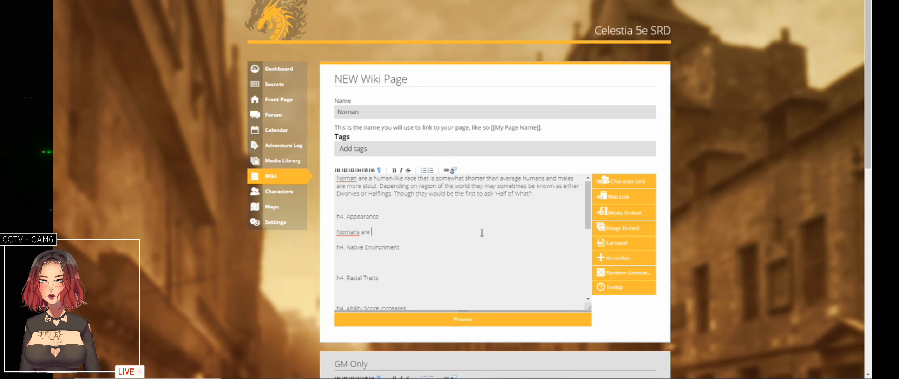
key(Up)
key(Up)
key(Up)
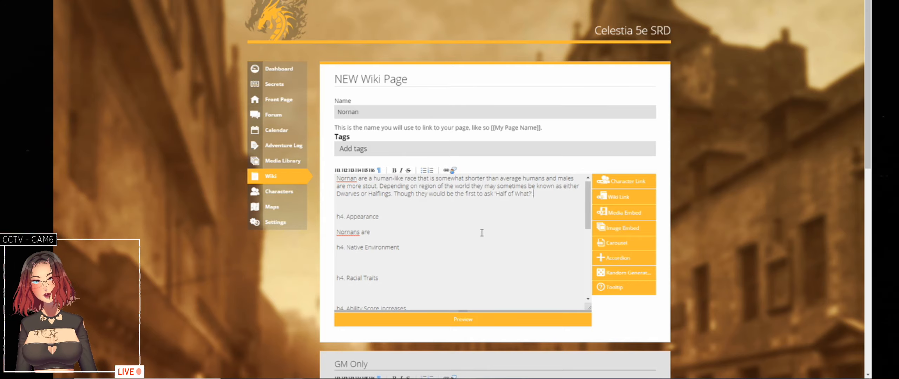
text(.)
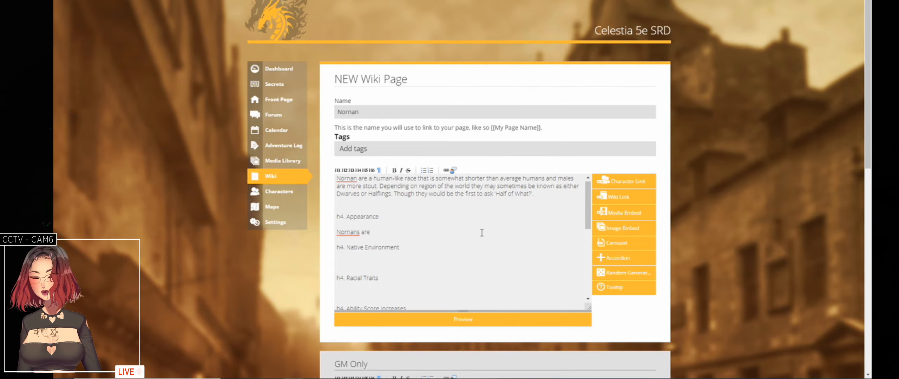
text( They are)
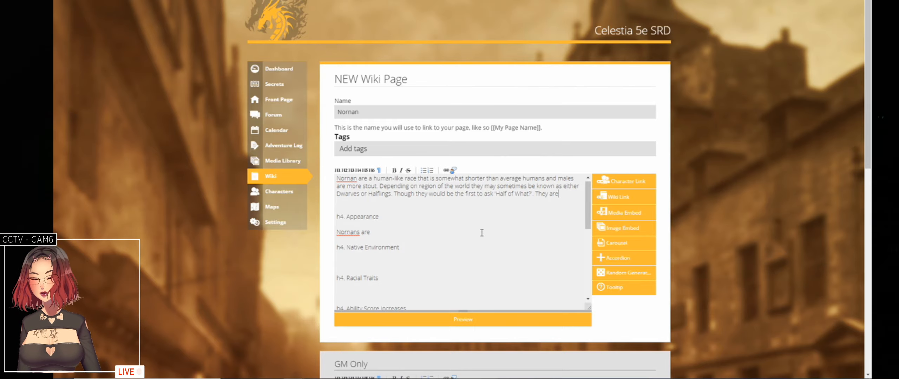
key(BackSpace)
key(BackSpace)
key(BackSpace)
key(BackSpace)
key(BackSpace)
key(BackSpace)
key(BackSpace)
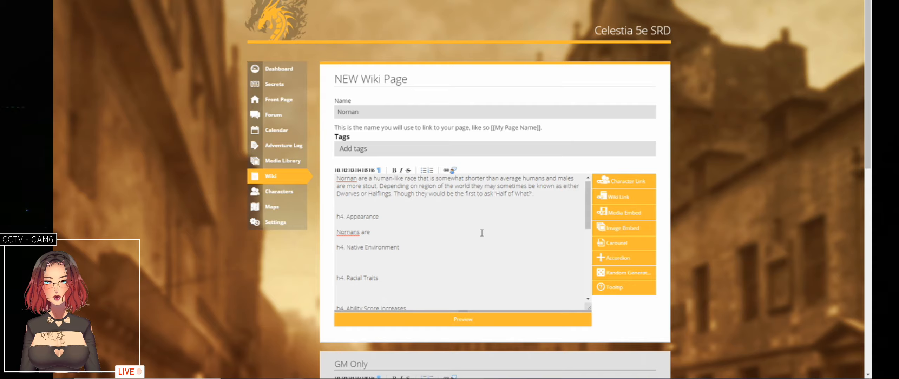
- Start a second introduction paragraph with "They are known to live in either mountains or hills, building into the ground."
key(Return)
key(Return)
scroll(482, 233, down, 1)
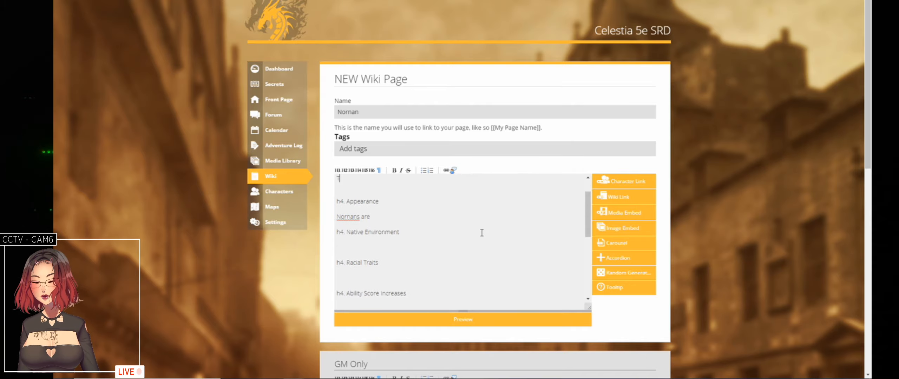
text(They are known to )
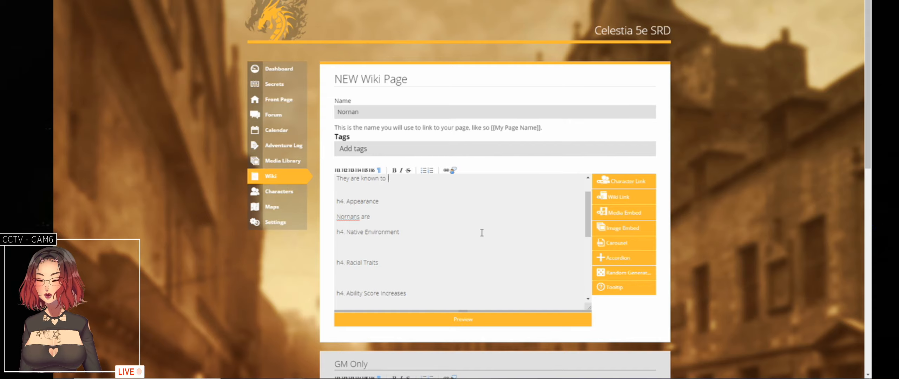
text(live in e)
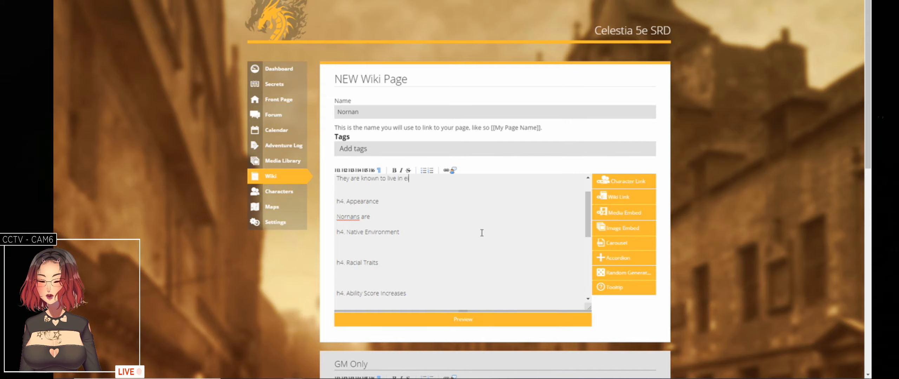
text(ither mountai)
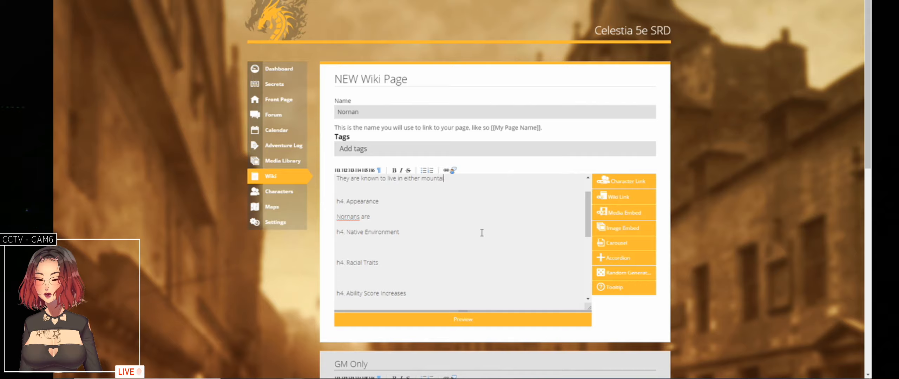
text(ns or )
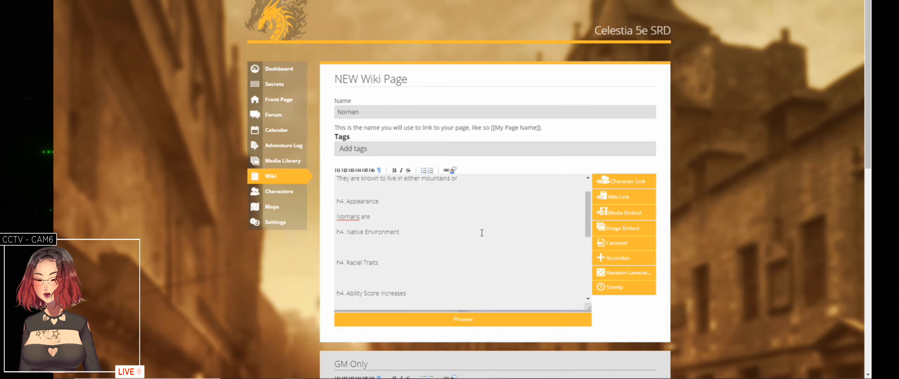
text(hills, bu)
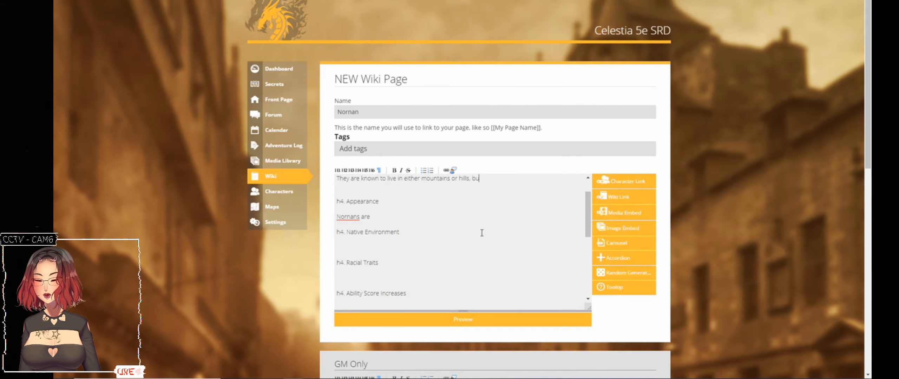
text(ilding )
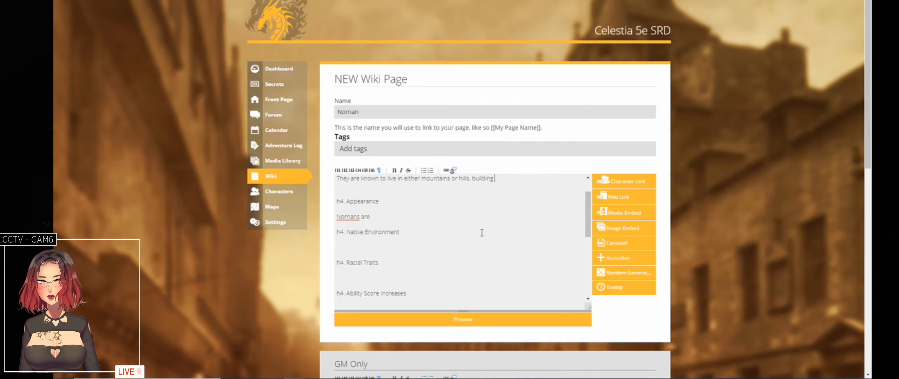
text(into the gro)
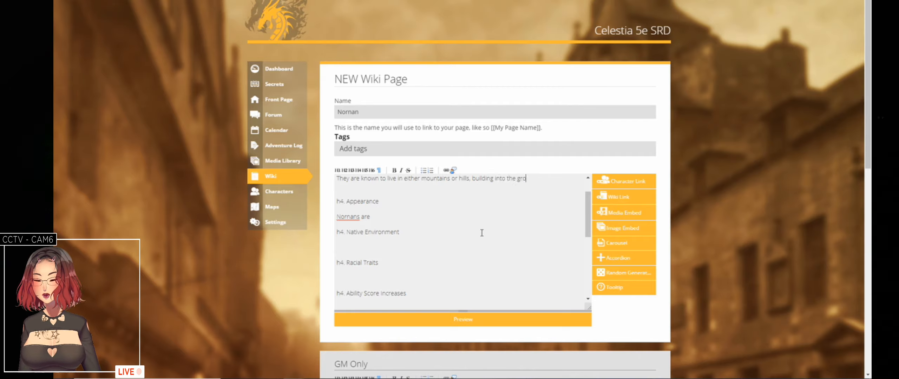
text(und.)
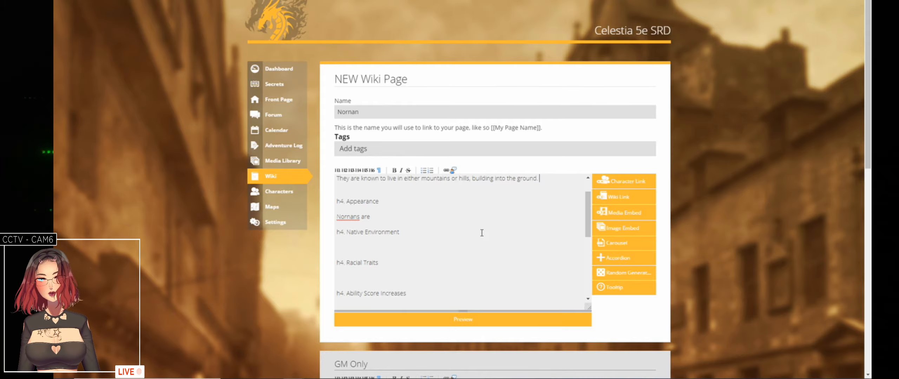
- Add "In mountains they build large networks of tunnels and are known for their ability to mine ore and gems." to the second introduction paragraph
key(Up)
key(Up)
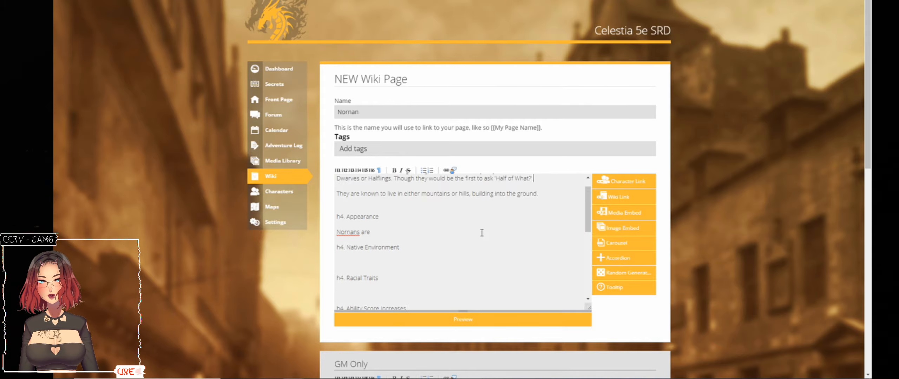
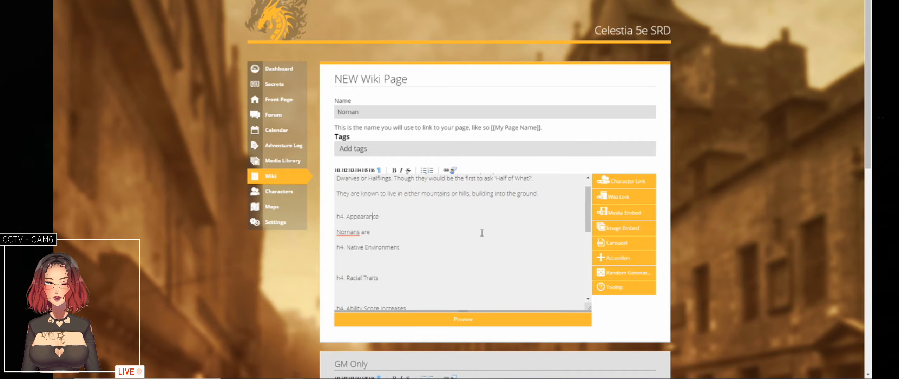
key(Up)
key(Up)
key(Left)
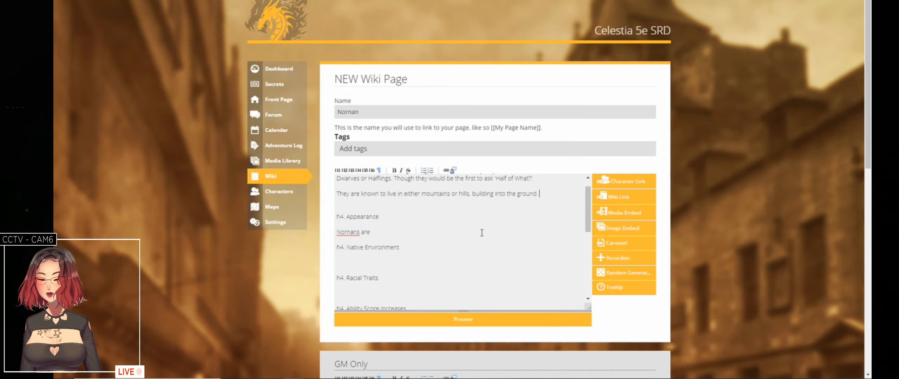
text(In mou)
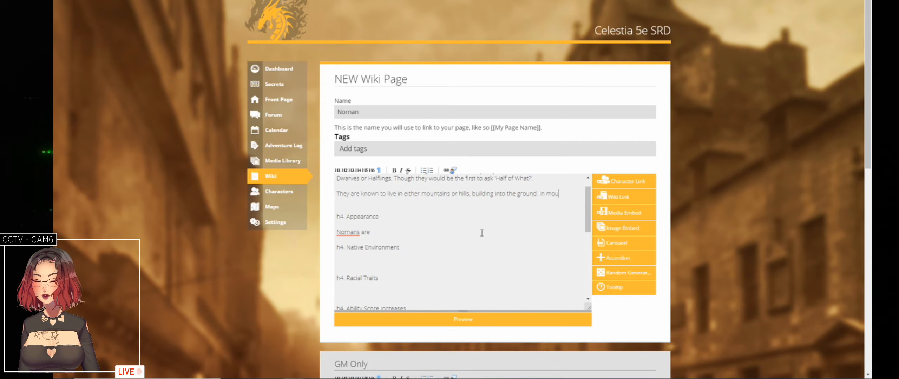
text(ntains they)
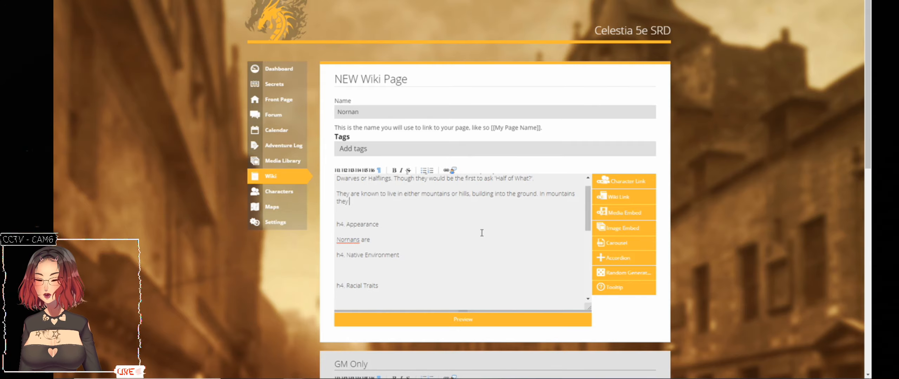
text( build large ne)
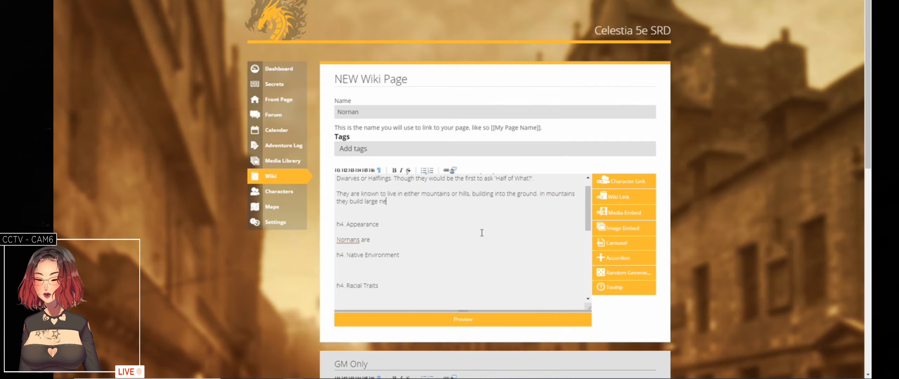
text(tworks of tunnels and)
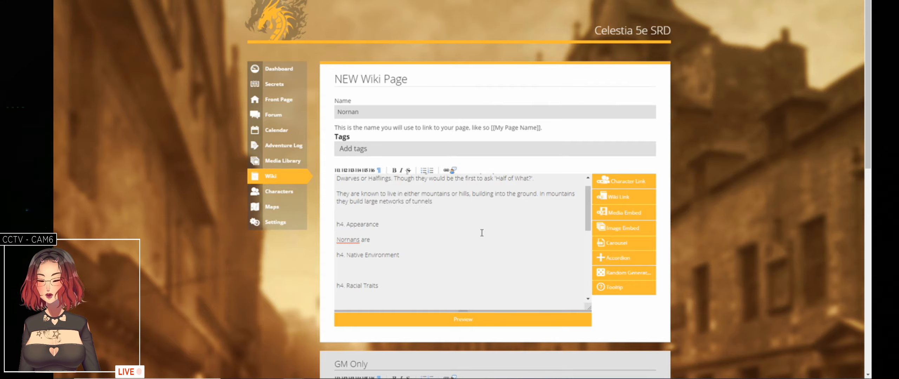
text( are k)
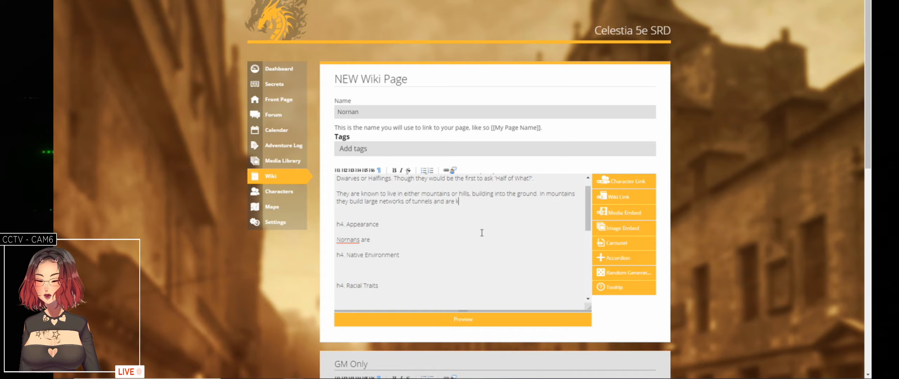
text(nown for their )
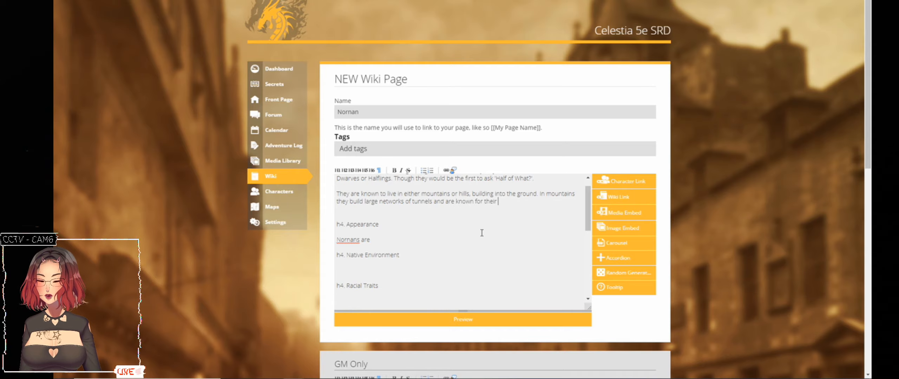
text(ability to)
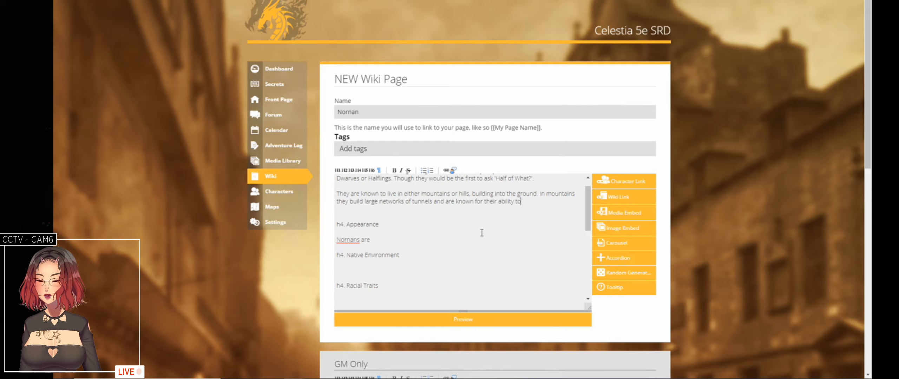
text( mine o)
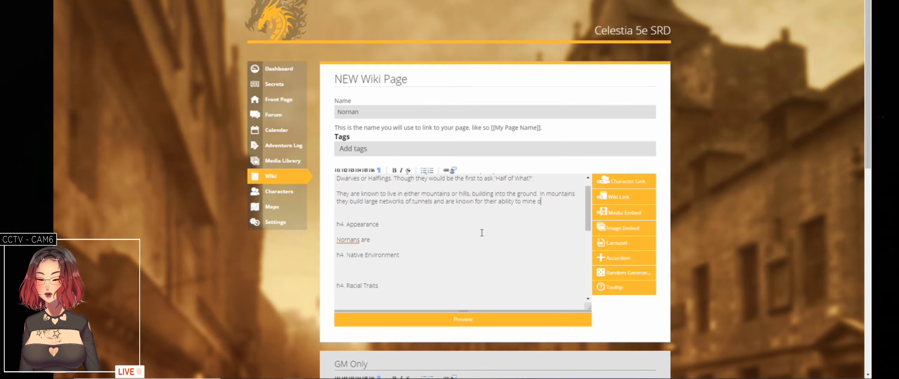
text(re and gems.)
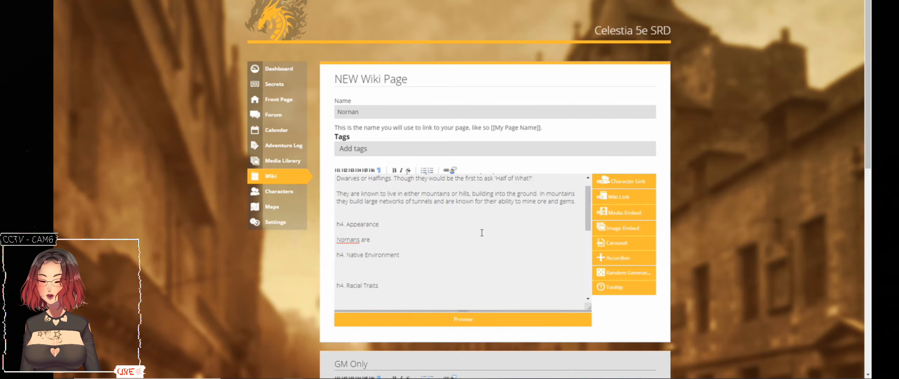
- Add "Ones who live in hills are more often farmers and traders" to the end of the second introduction paragraph
text(Ones who li)
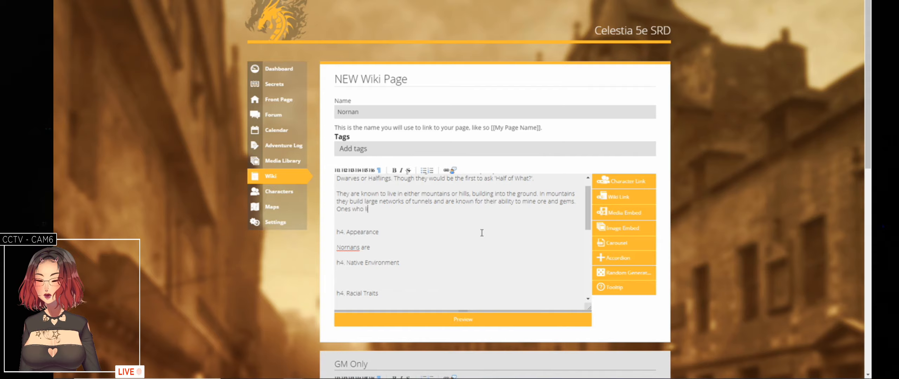
text(ve in hu)
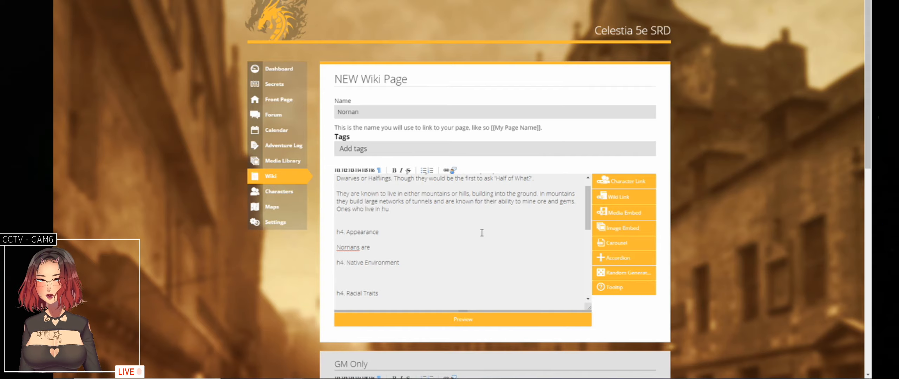
key(BackSpace)
text(ills )
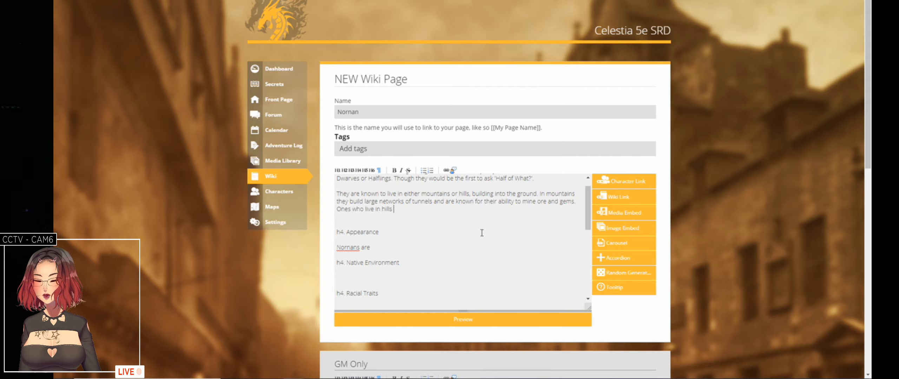
text(are more often )
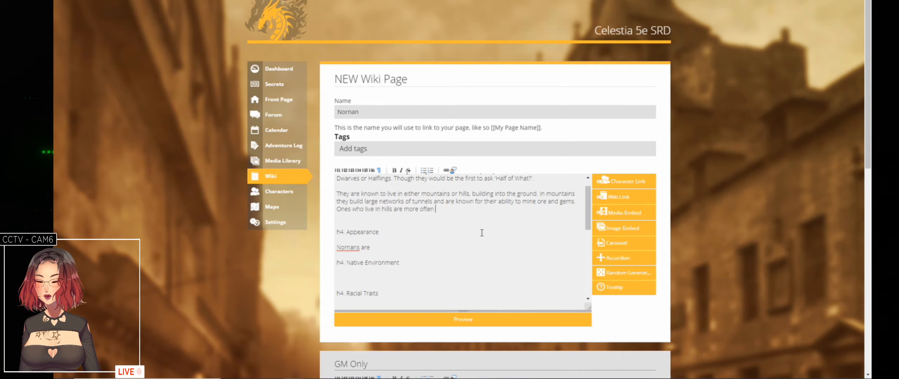
text(farmers a)
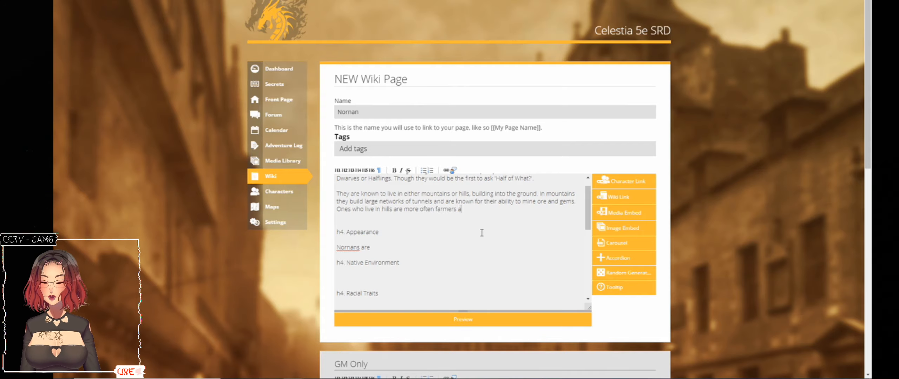
text(nd traders)
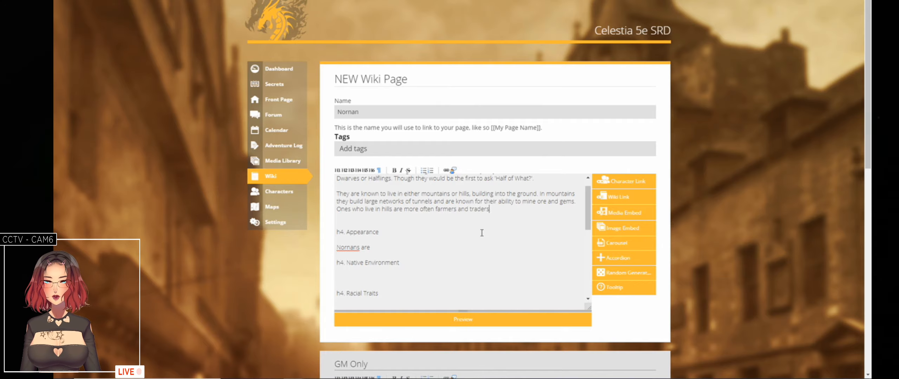
- Finish the hill dwellers sentence with "and cooperate with their mountian dwelling kin."
text(and c)
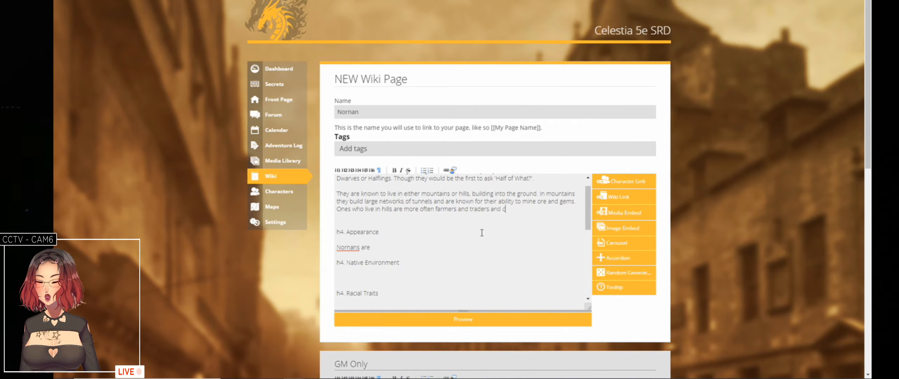
text(ooperate with moun)
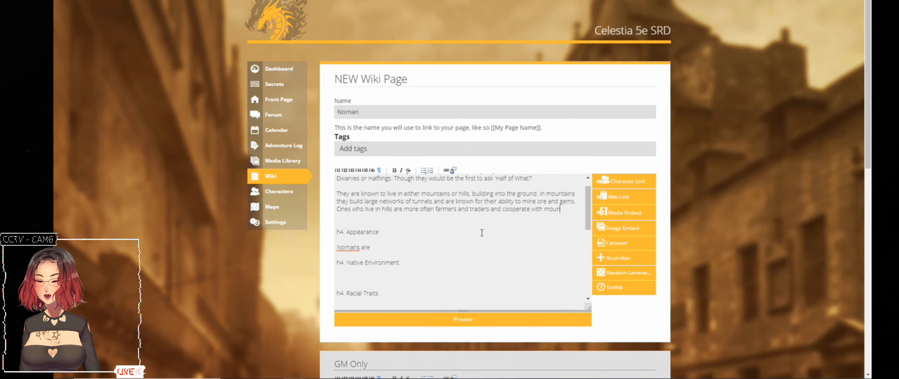
key(BackSpace)
key(BackSpace)
key(BackSpace)
key(BackSpace)
text(their m)
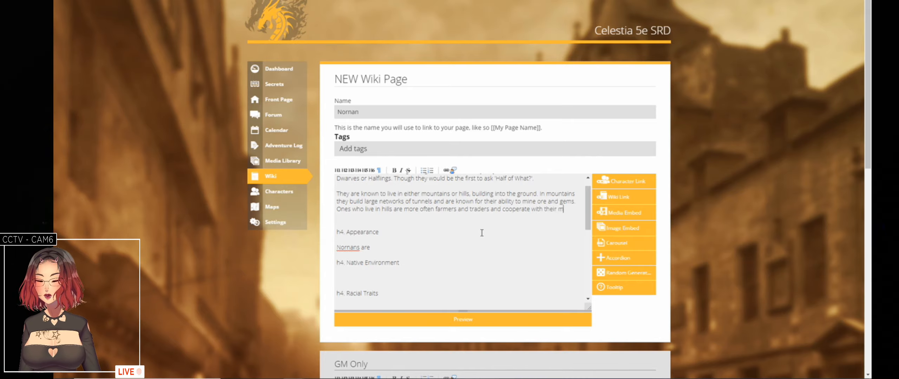
text(ountian dwel)
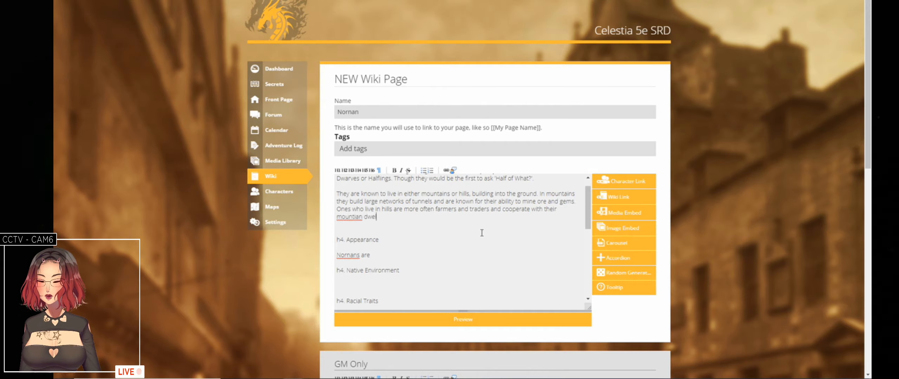
text(ling kin.)
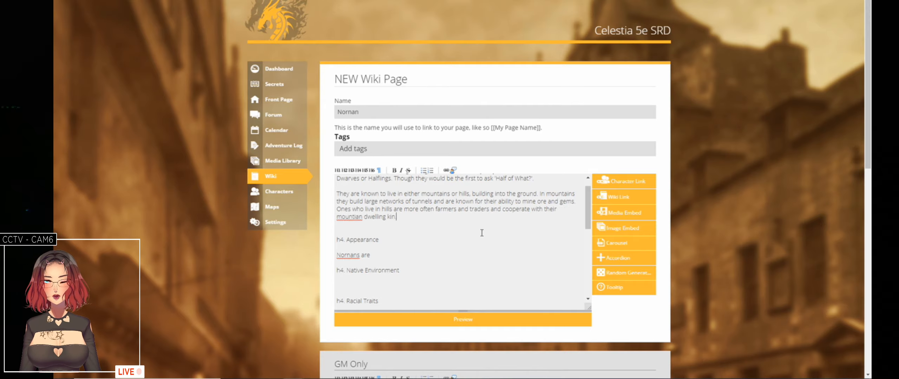
- Correct the misspelled word before "dwelling kin" to "mountain"
key(Left)
key(Left)
key(Left)
key(Left)
key(Left)
key(Left)
key(Left)
key(Left)
key(Left)
key(Left)
key(Left)
key(Left)
key(Left)
key(Left)
key(Left)
key(Left)
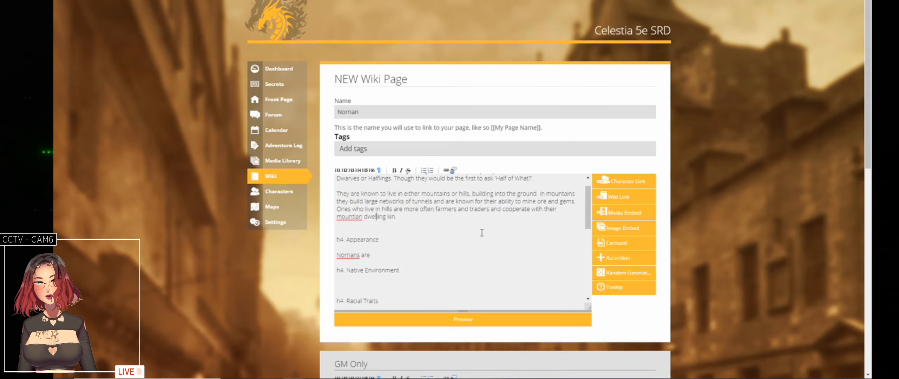
key(Delete)
key(Right)
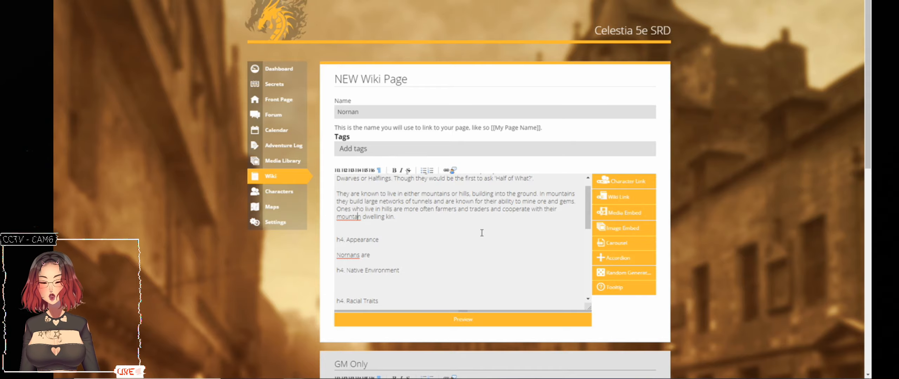
text(i)
key(End)
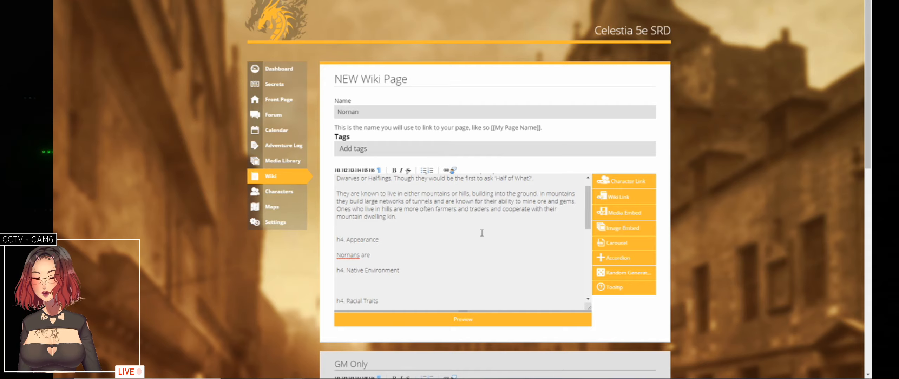
- Continue the Appearance text after "Nornans are" with "are almost identical to humans, though shorter in stature."
text(are almost )
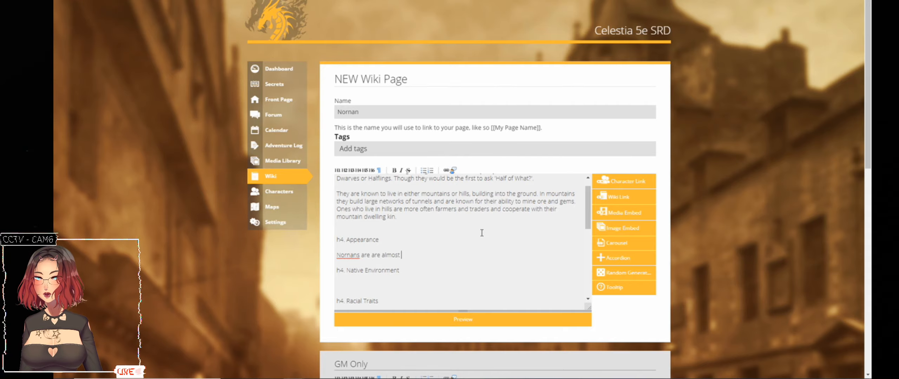
text(identical to humans)
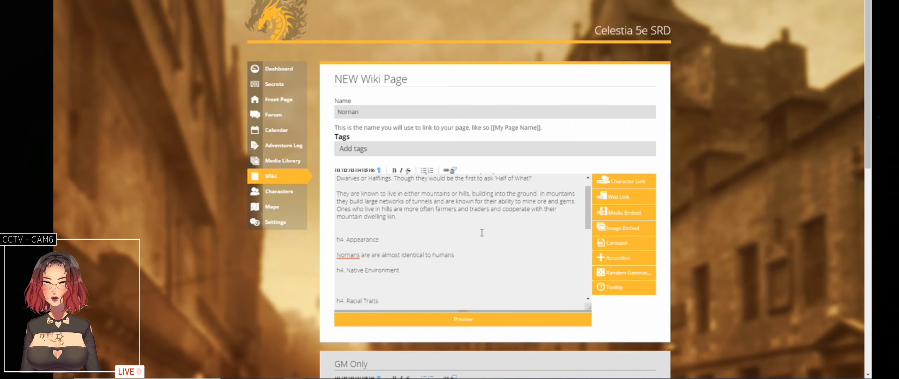
text(,)
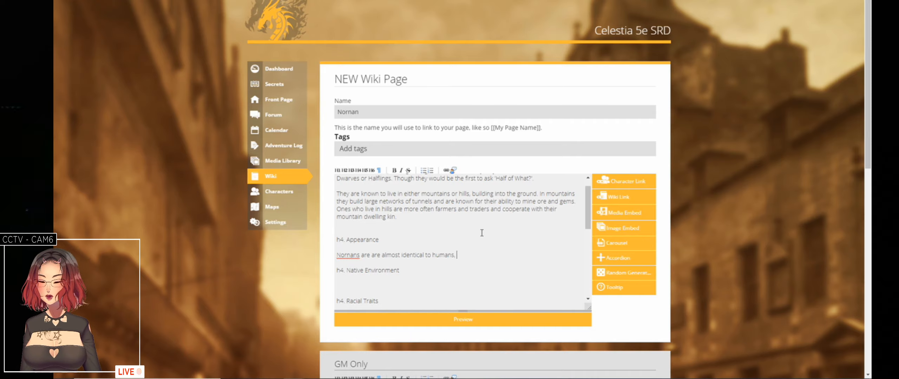
text( though sh)
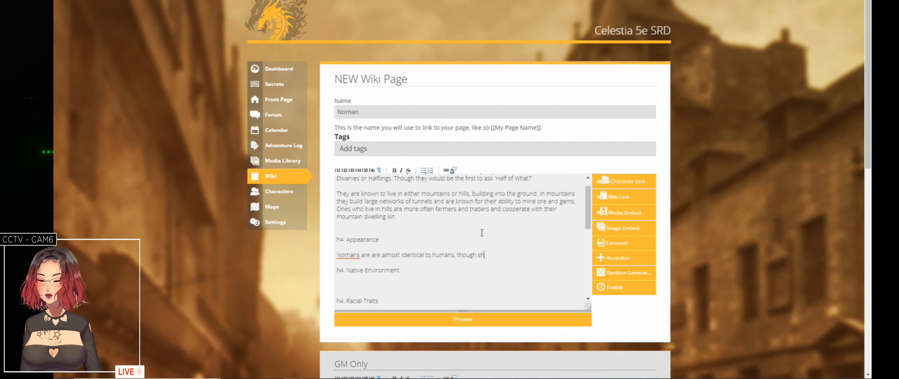
text(orter in stature)
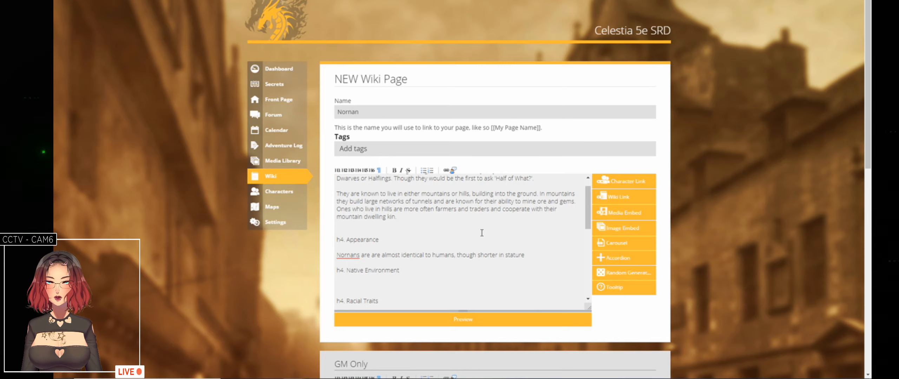
text( .)
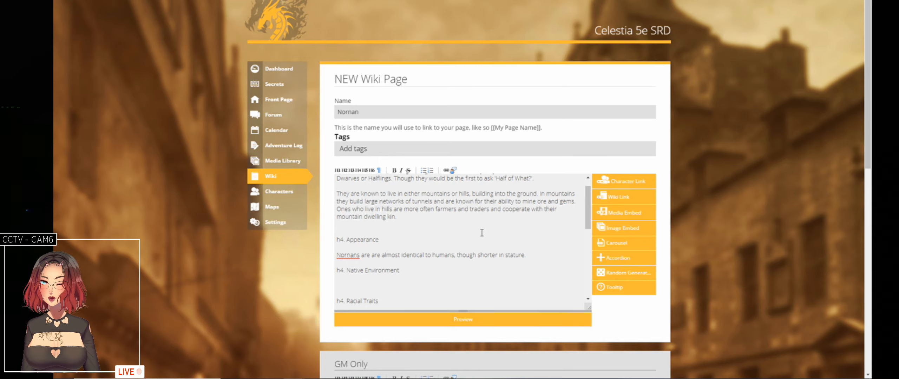
- Add "They average 4 feet in height with men being taller then women." to the Appearance paragraph
text(They ave)
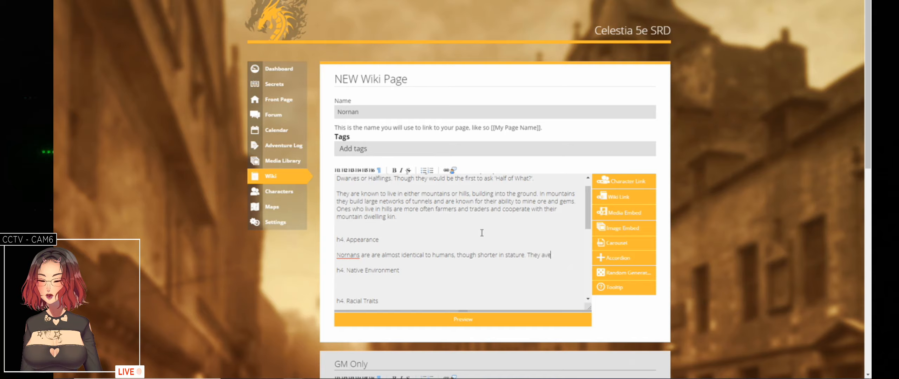
text(rage 4)
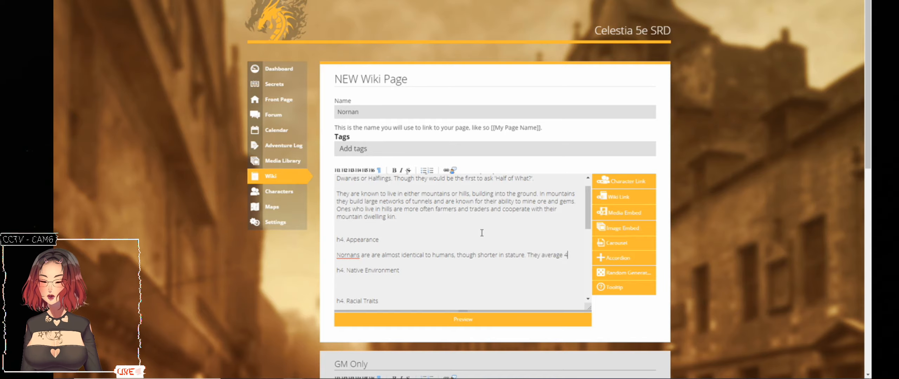
text( feet in height)
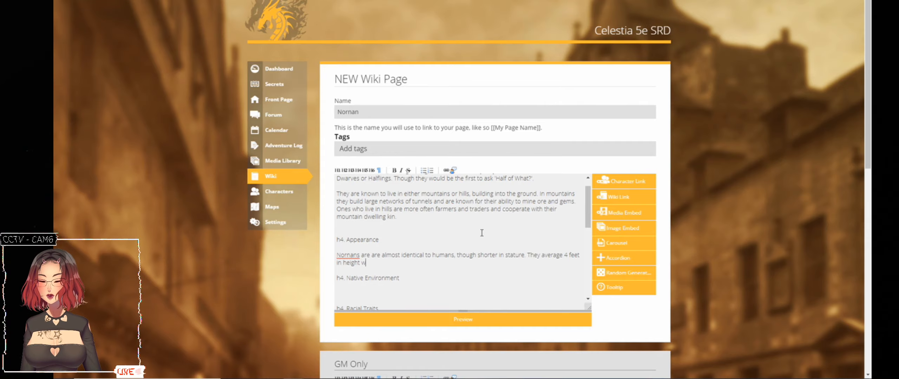
text(with men)
text(and)
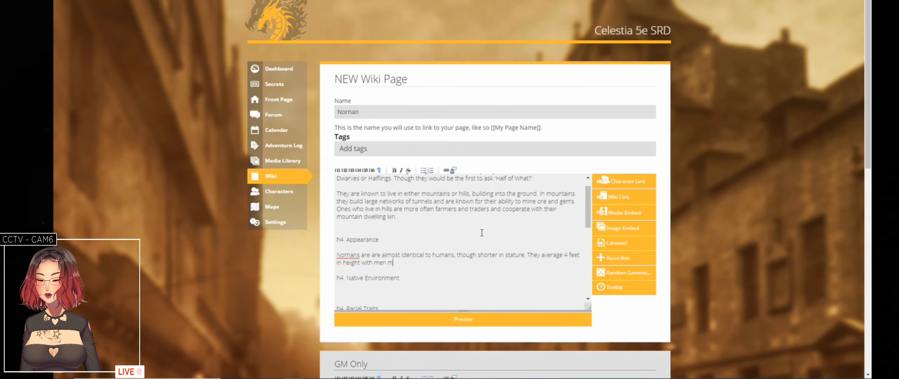
key(BackSpace)
key(BackSpace)
key(BackSpace)
key(BackSpace)
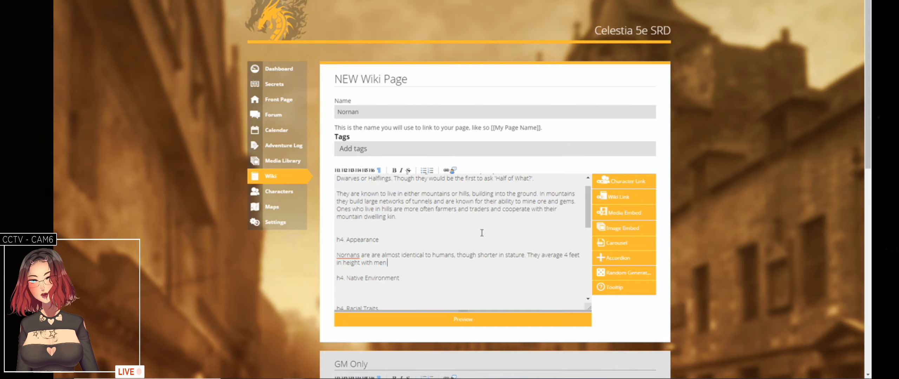
text(be)
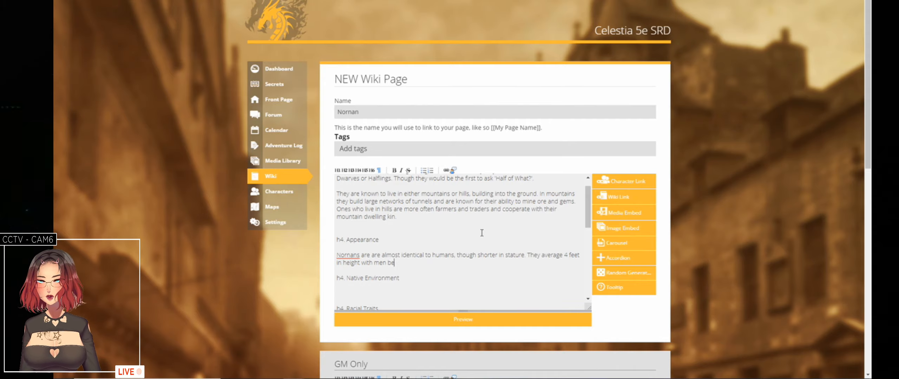
text(ing taller )
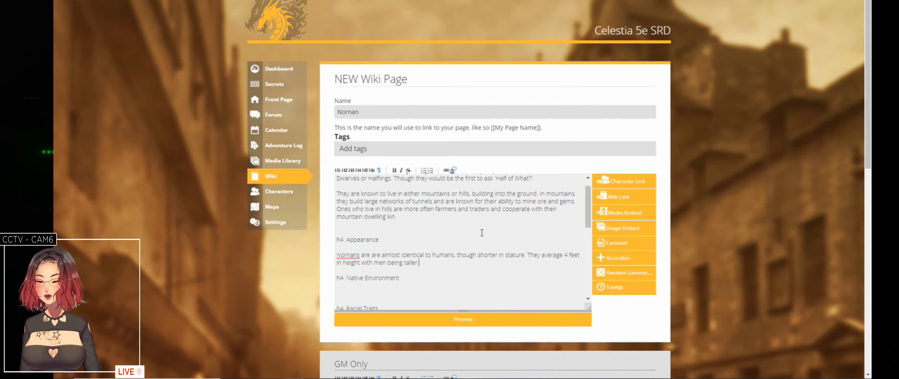
text(then women. )
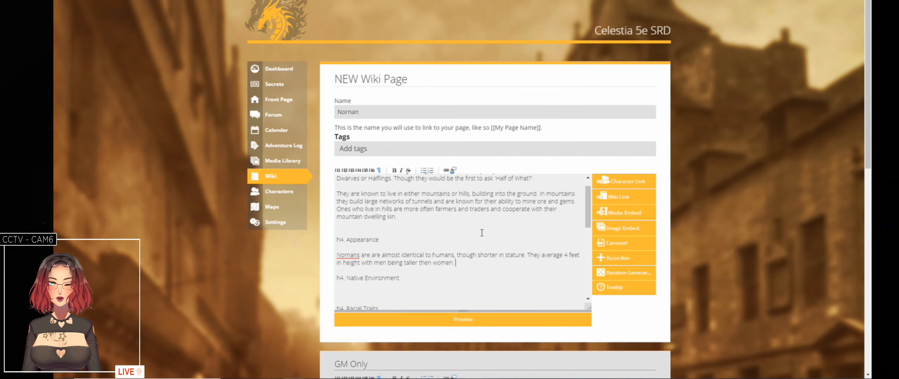
- Add "Women are also known for being less burly and stout than the men." to the Appearance paragraph
text(Women)
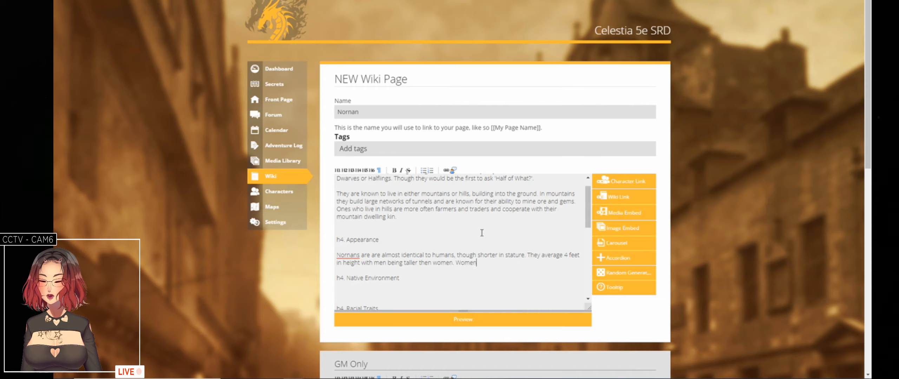
text( are also k)
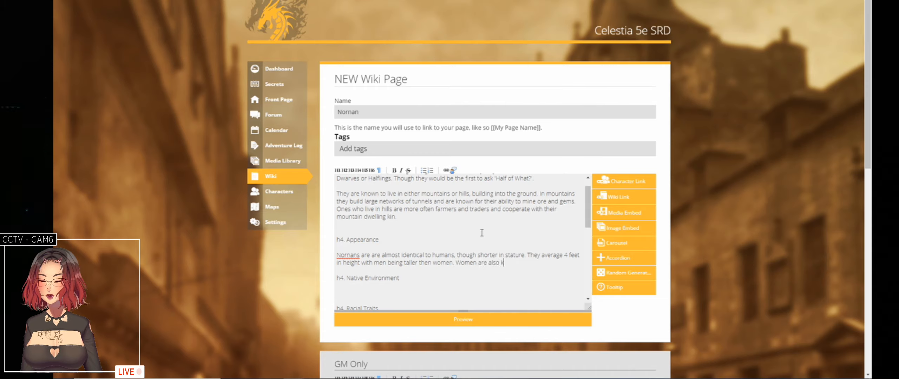
text(nown for be)
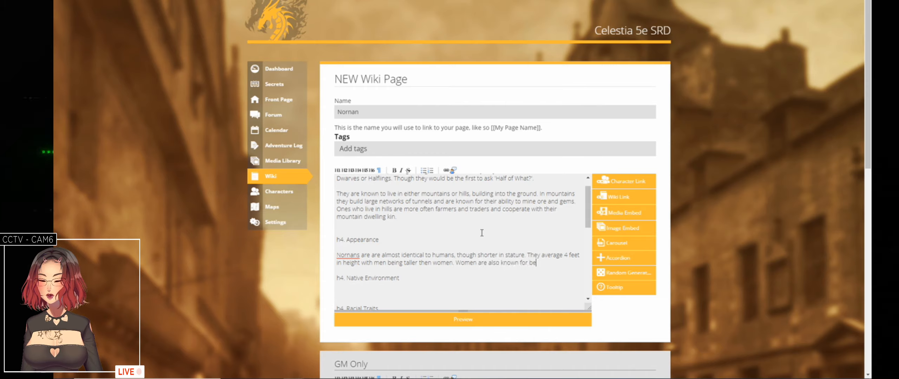
text(ing less bu)
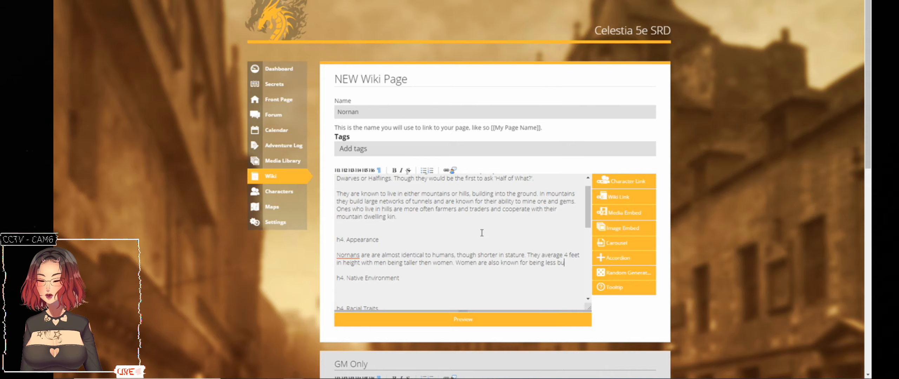
text(rly and)
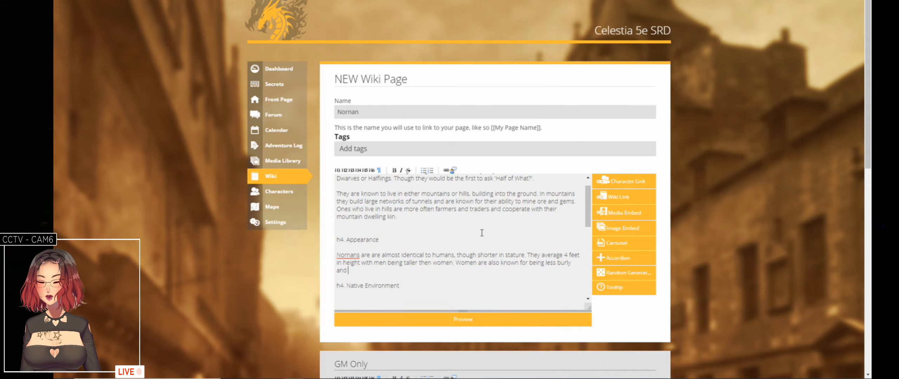
text( stout than the )
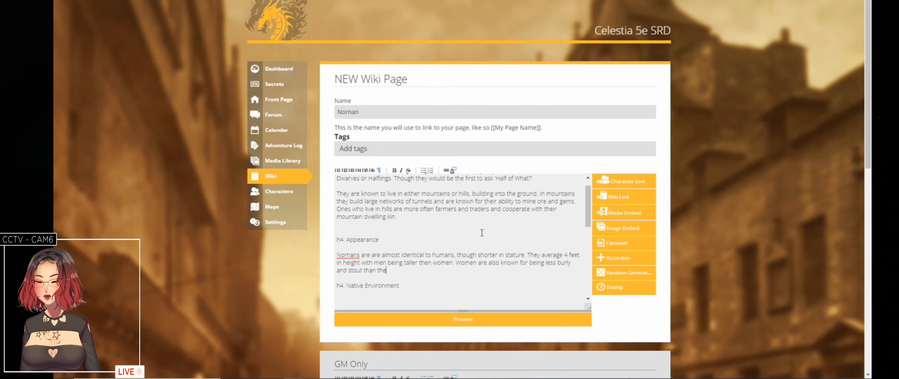
text(men.)
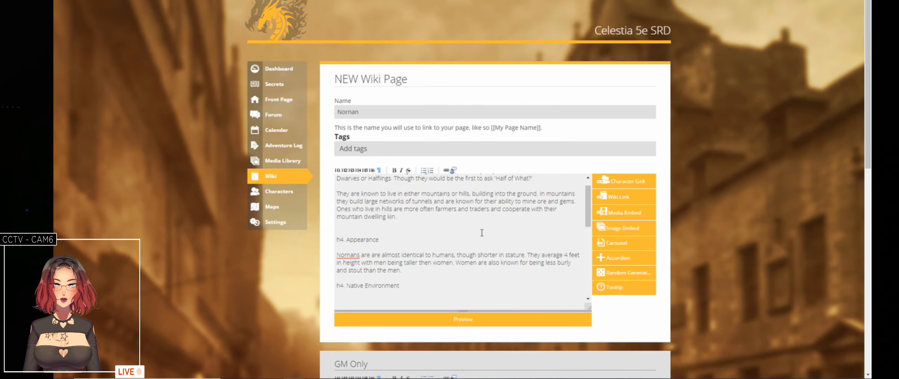
- Write "Either tunnel system underground or buildings dug into hills." under the Native Environment heading
key(Down)
key(Down)
key(Down)
key(Down)
key(Up)
key(Up)
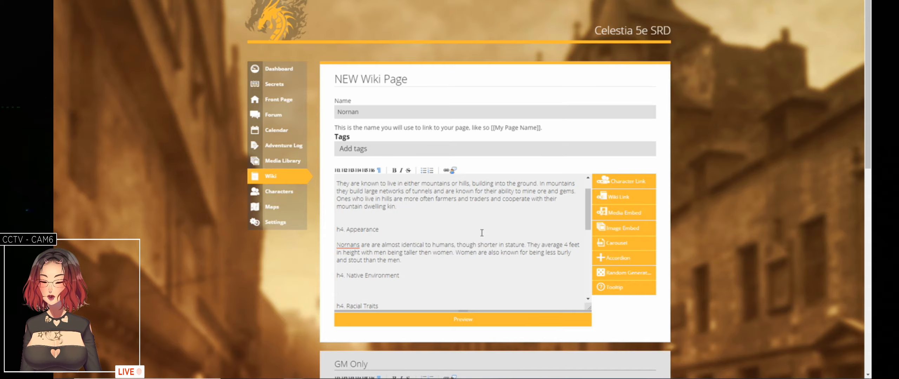
text(Eit)
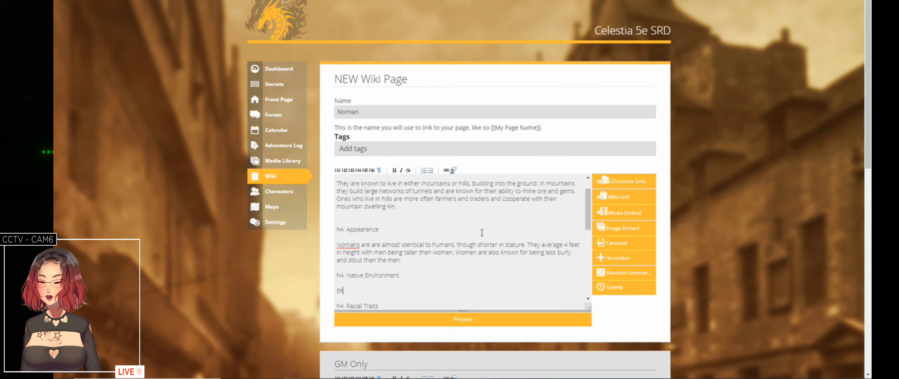
text(her tu)
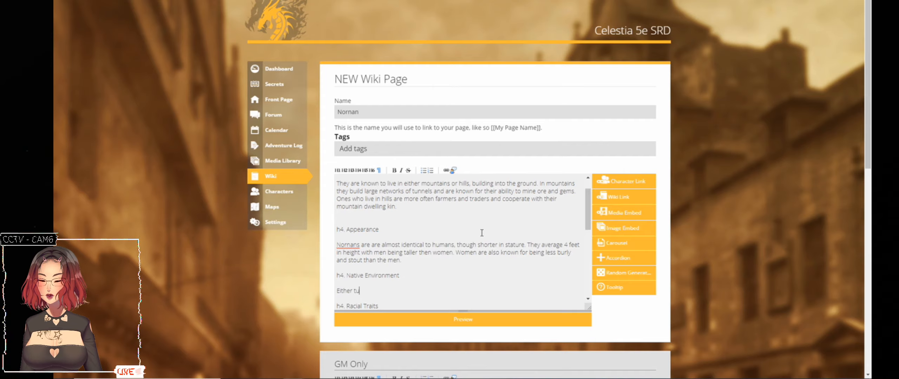
text(nnel system und)
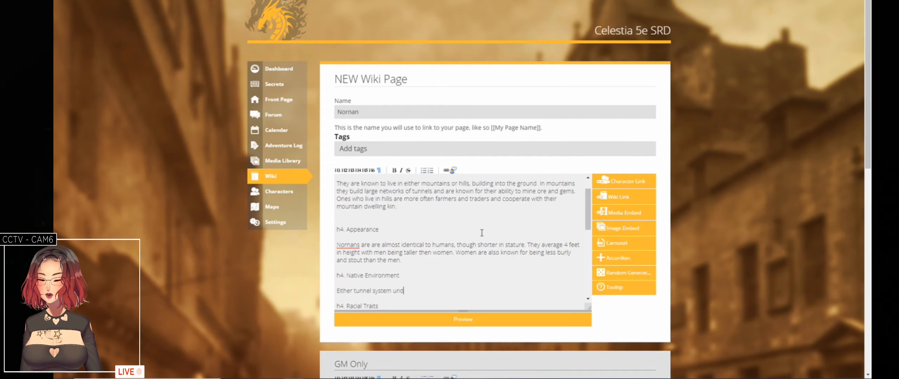
text(erground or )
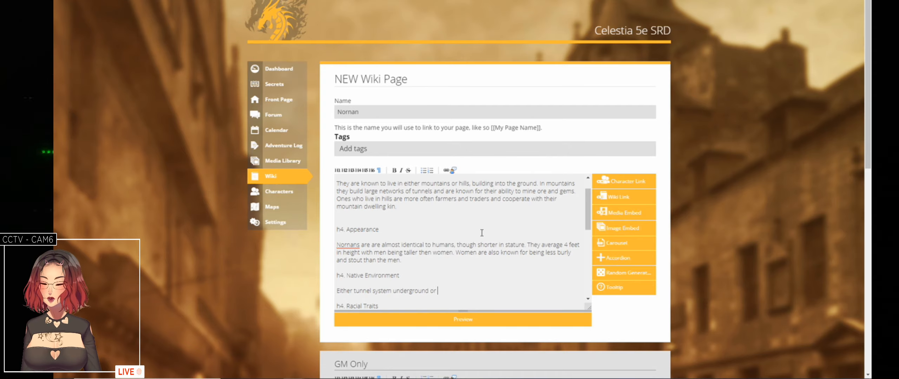
text(building)
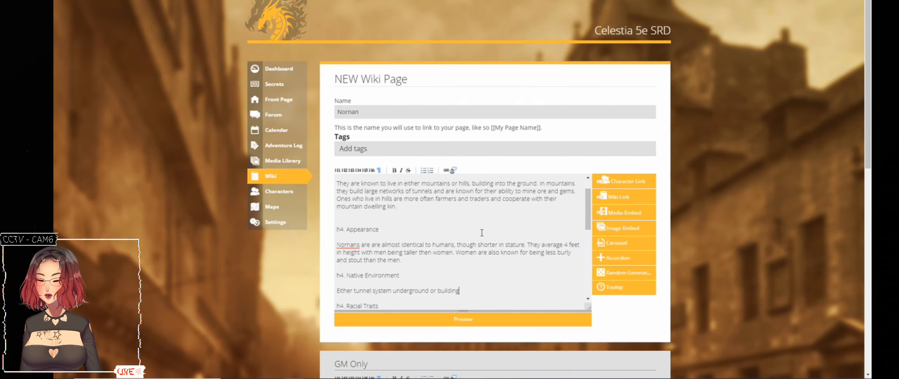
text(s b d)
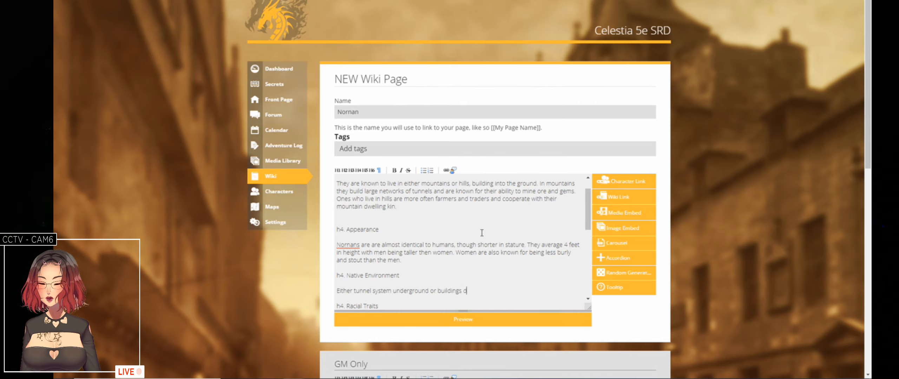
text(ug into hills)
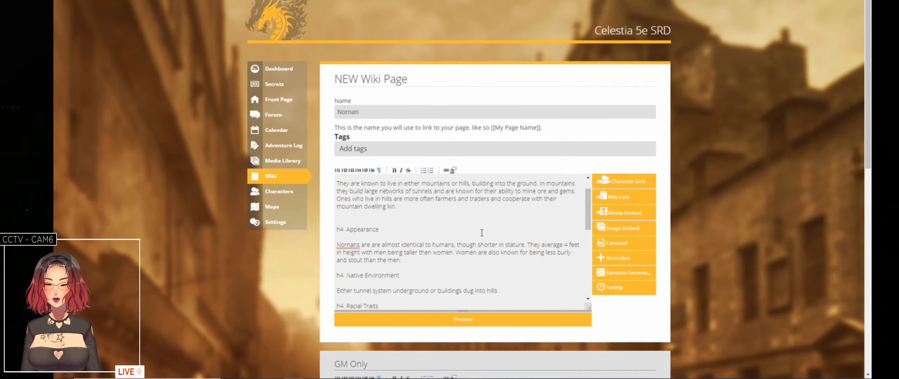
key(Down)
key(Down)
key(Down)
key(Down)
key(Down)
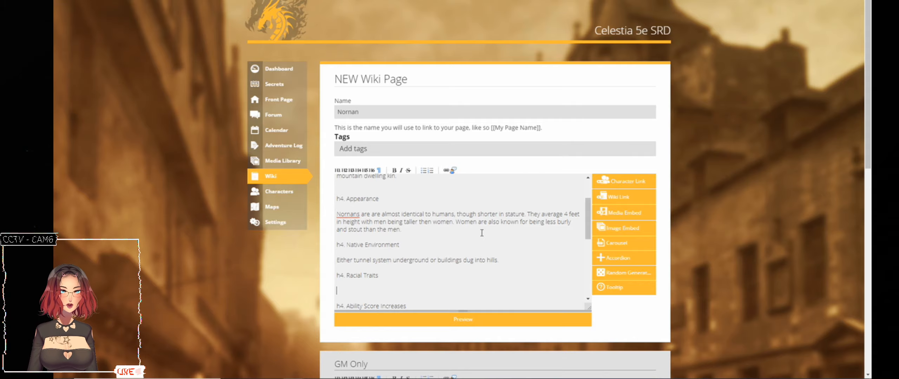
key(Down)
key(Down)
key(Down)
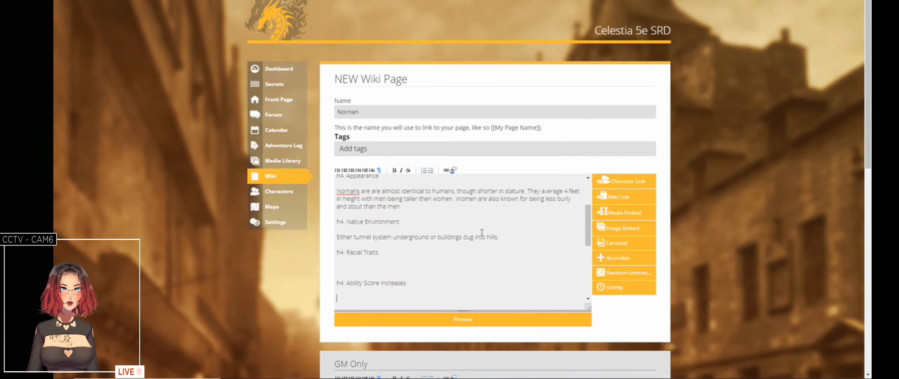
- Switch to the Roll20 compendium, bring up the races book index and open the Dwarf entry
key(ctrl+Tab)
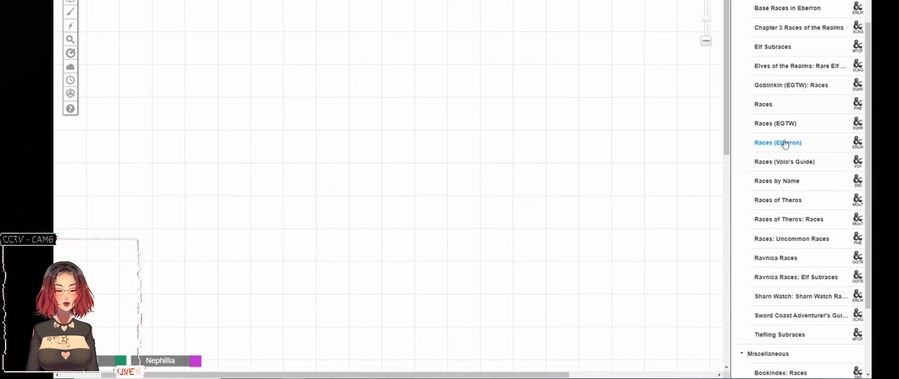
scroll(785, 143, down, 2)
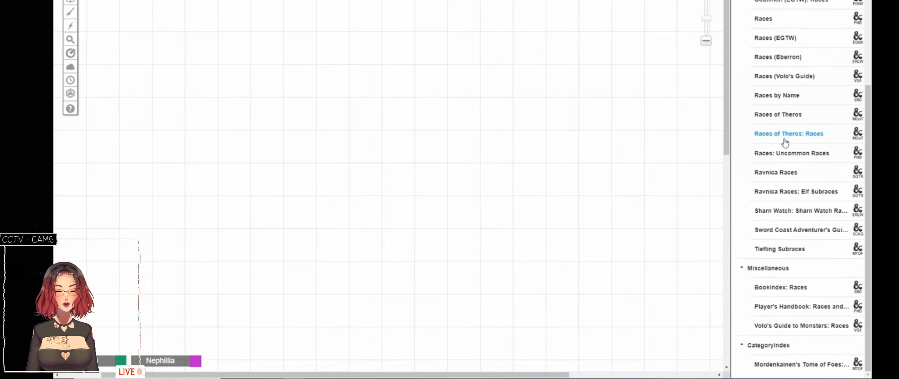
click(784, 291)
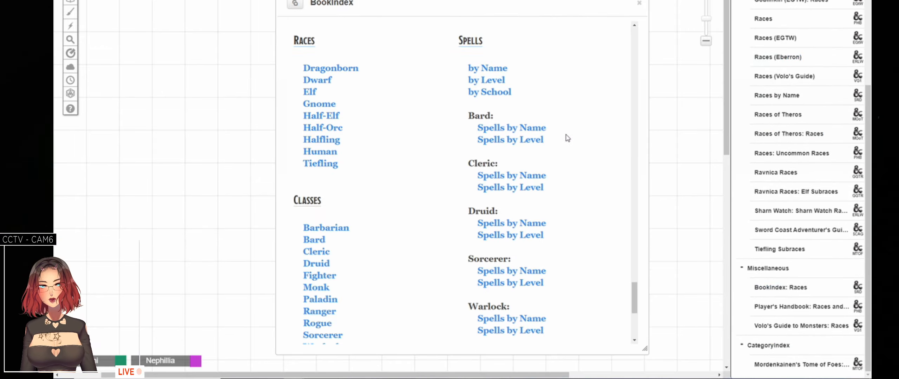
click(319, 81)
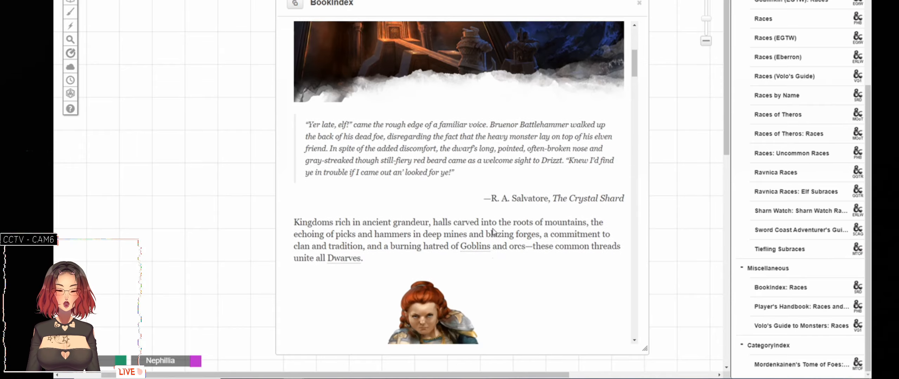
- Read through the Dwarf entry down to the Dwarf Traits, from Ability Score Increase to Languages and Subrace
scroll(520, 217, down, 6)
scroll(552, 196, down, 15)
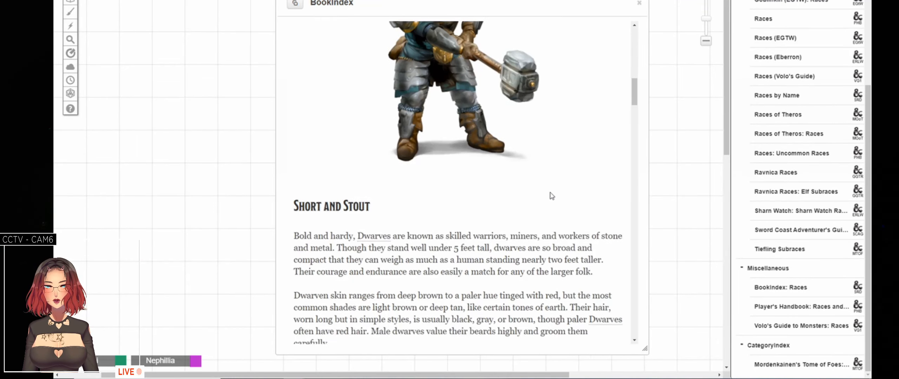
scroll(551, 195, down, 16)
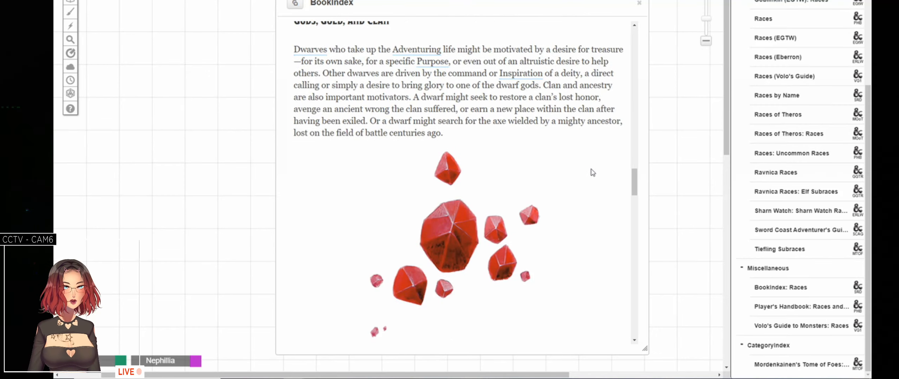
scroll(478, 146, down, 9)
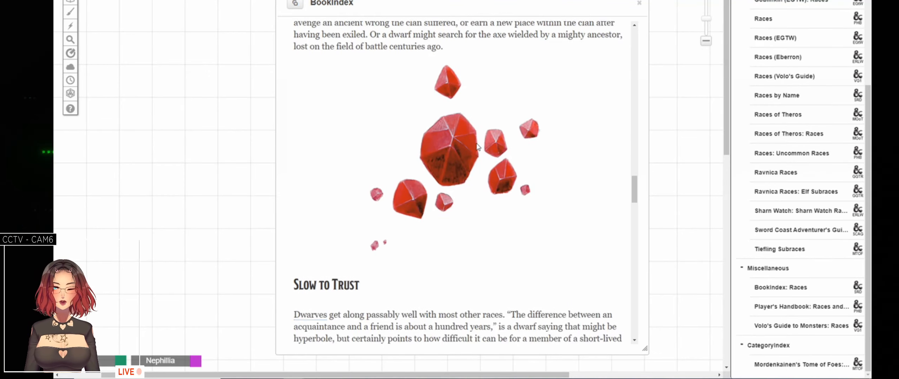
scroll(480, 147, down, 5)
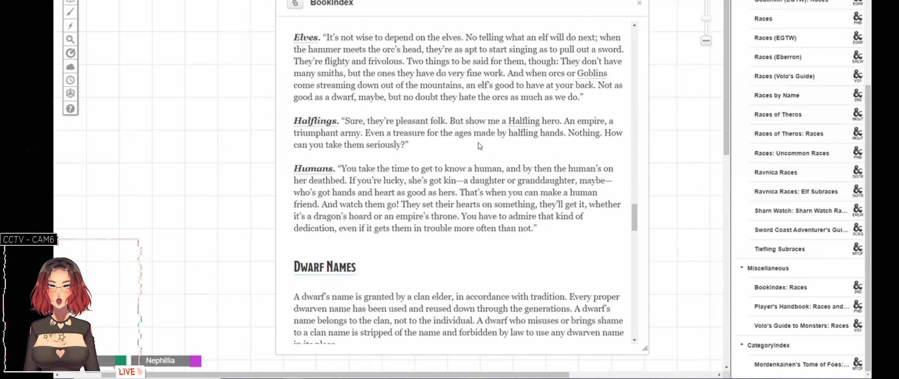
scroll(480, 144, down, 11)
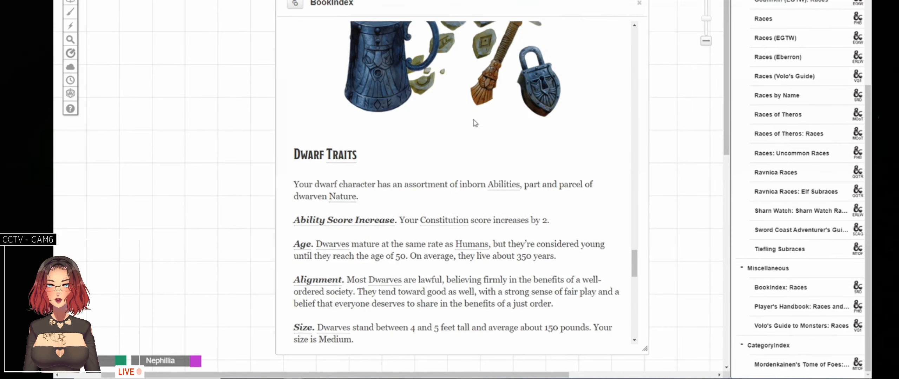
scroll(475, 124, down, 7)
scroll(476, 124, down, 8)
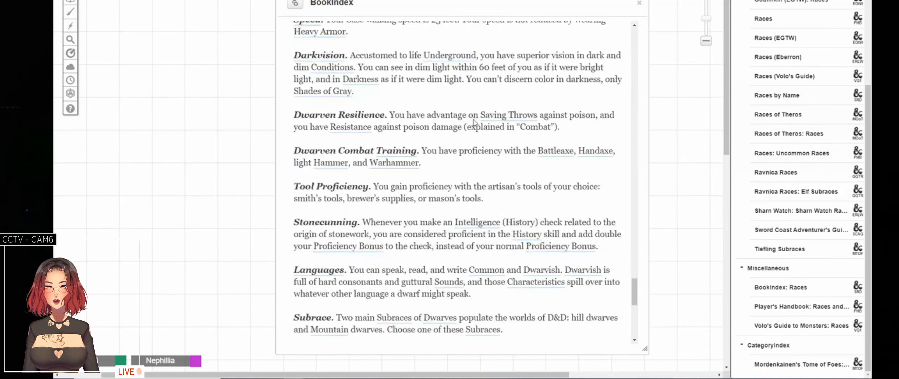
scroll(482, 137, up, 5)
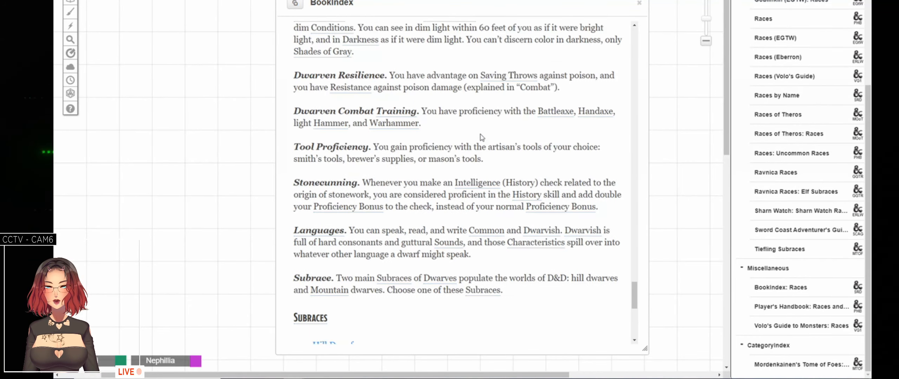
scroll(482, 137, down, 5)
scroll(481, 137, up, 15)
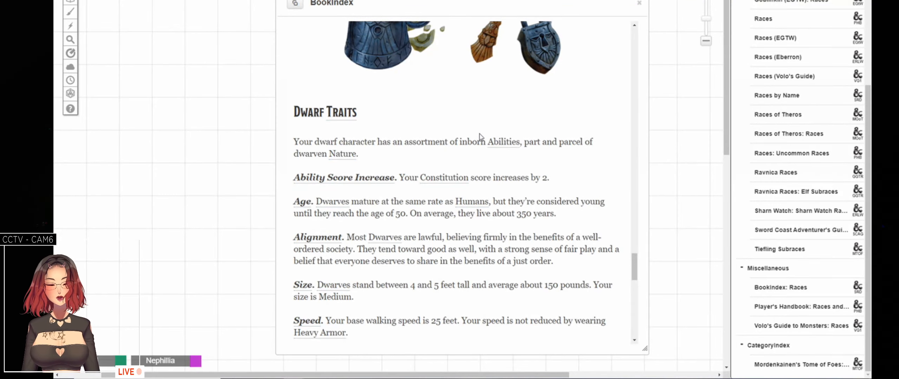
scroll(480, 134, down, 2)
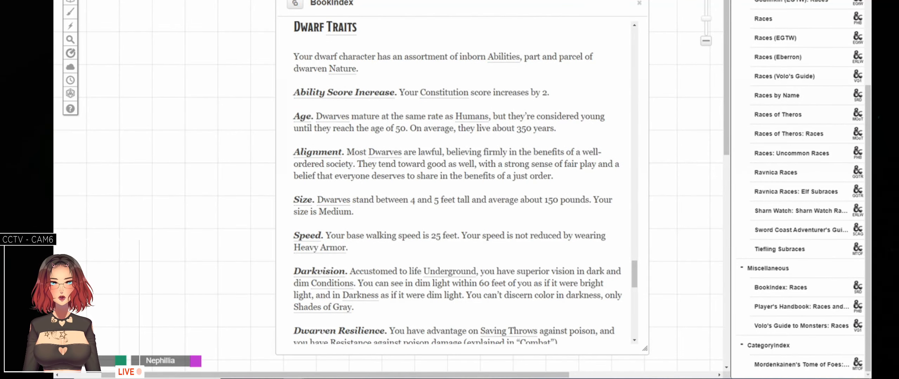
- Return to the Nornan wiki page and review its empty trait headings from Racial Traits through Languages
key(ctrl+Tab)
key(ctrl+Tab)
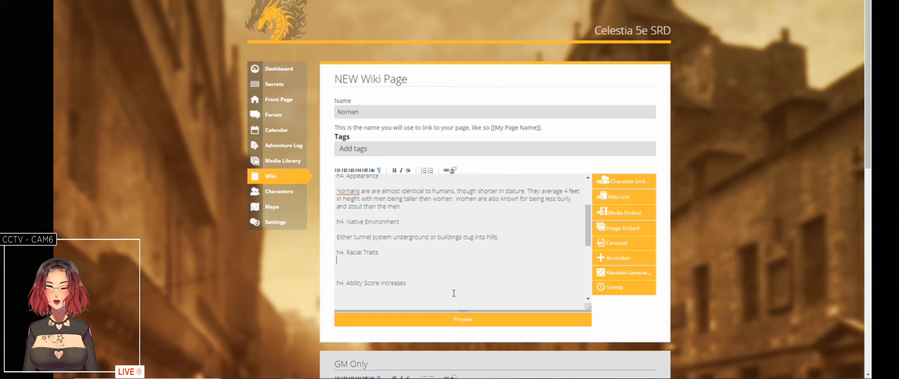
key(Down)
key(Down)
key(Down)
key(Down)
key(Down)
key(Down)
key(Down)
key(Down)
key(Down)
key(Down)
key(Down)
key(Down)
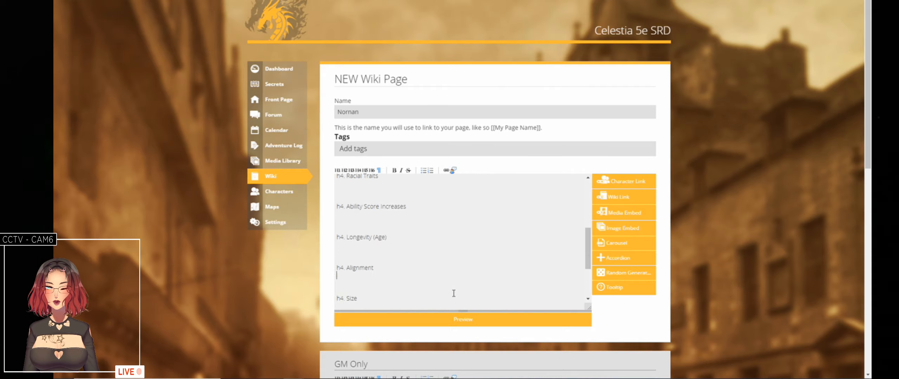
key(Down)
key(Down)
key(Down)
key(Down)
key(Down)
key(Down)
key(Down)
key(Down)
key(Down)
key(Down)
key(Down)
key(Down)
key(Down)
key(Down)
key(Down)
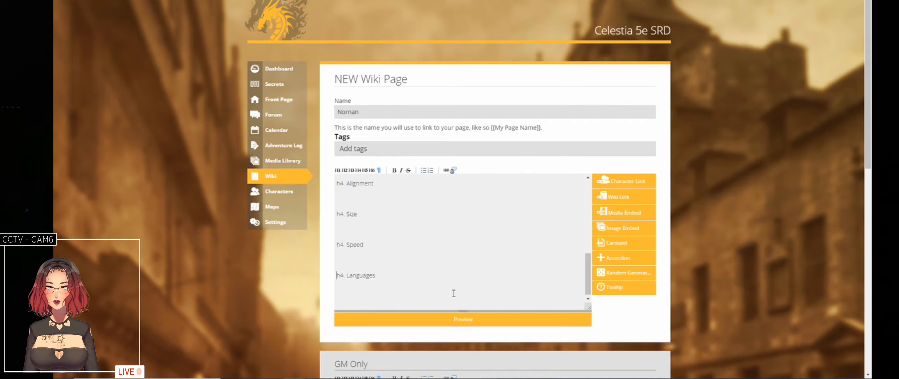
key(Up)
key(Up)
key(Up)
key(Up)
key(Up)
key(Up)
key(Up)
key(Up)
key(Up)
key(Up)
key(Up)
key(Up)
key(Up)
key(Up)
key(Up)
key(Down)
key(Down)
key(Down)
key(Down)
key(Down)
key(Down)
key(Down)
key(Down)
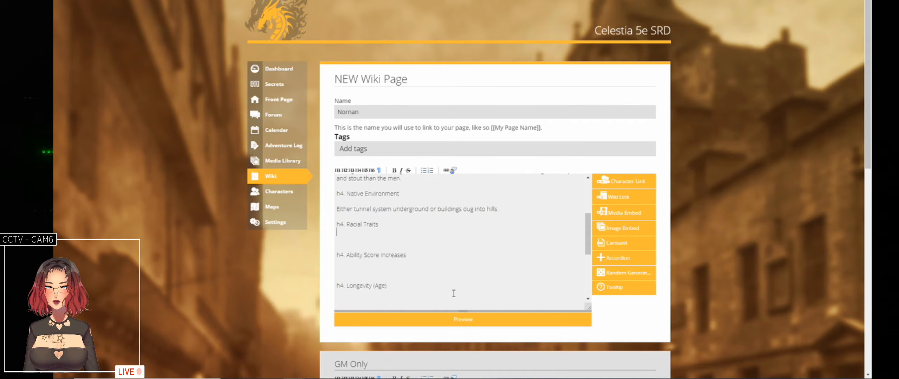
key(Up)
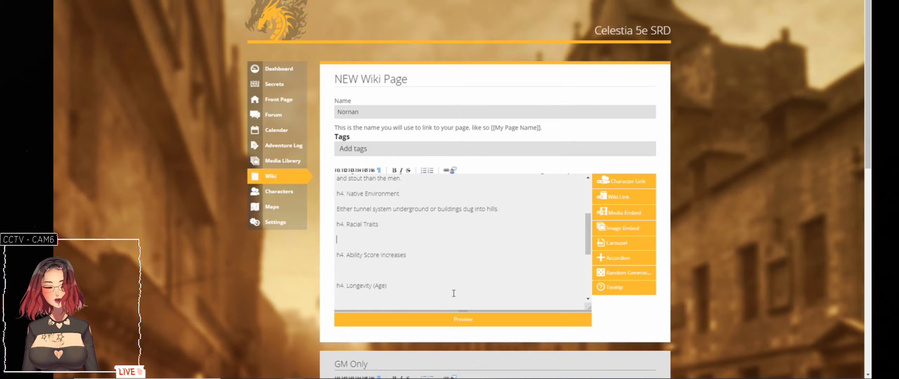
key(Down)
key(Down)
key(Down)
key(Down)
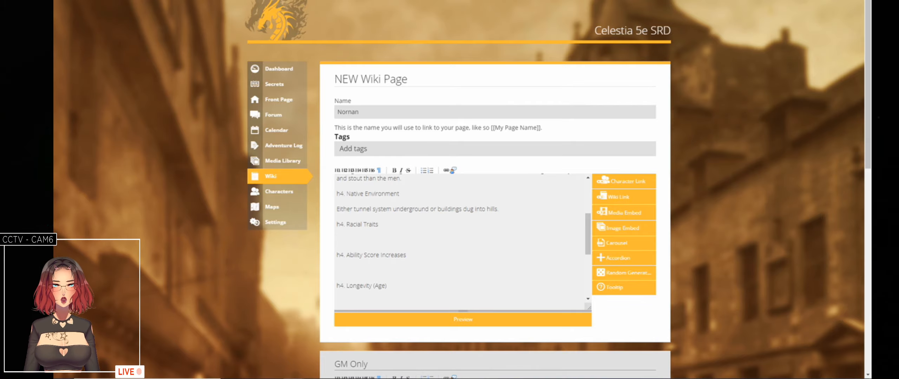
- Go back to the Roll20 Dwarf entry and examine the traits of the Hill Dwarf and Mountain Dwarf subraces
key(ctrl+Tab)
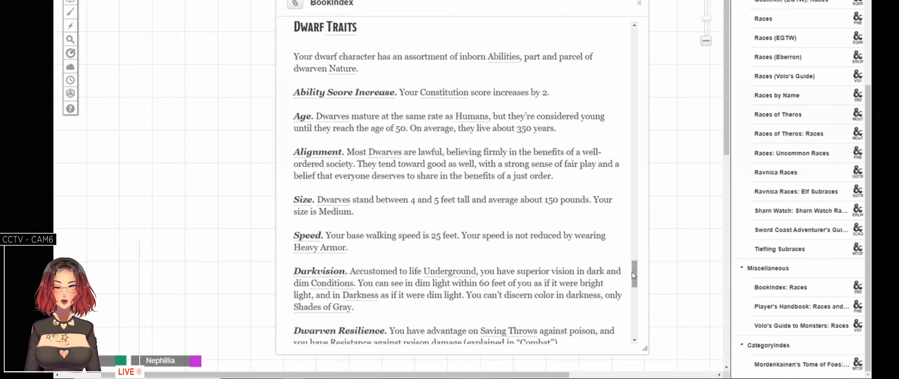
drag(634, 278, 633, 304)
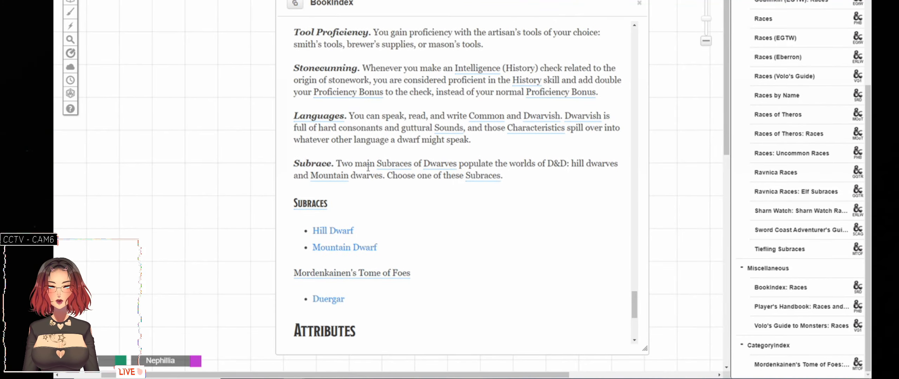
click(342, 232)
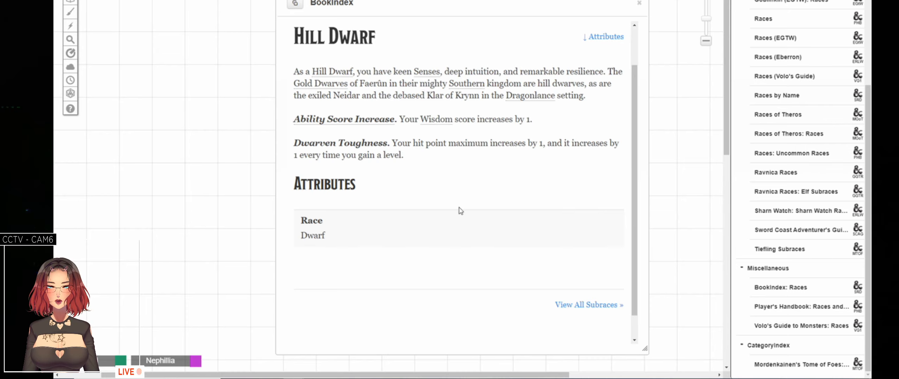
key(alt+Left)
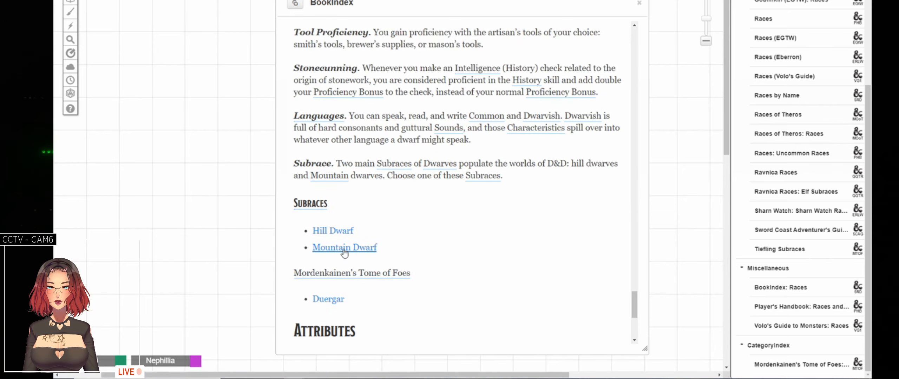
click(344, 248)
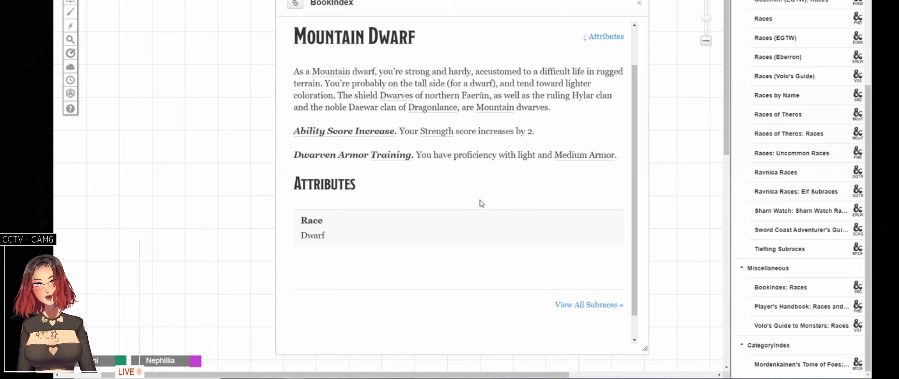
key(alt+Left)
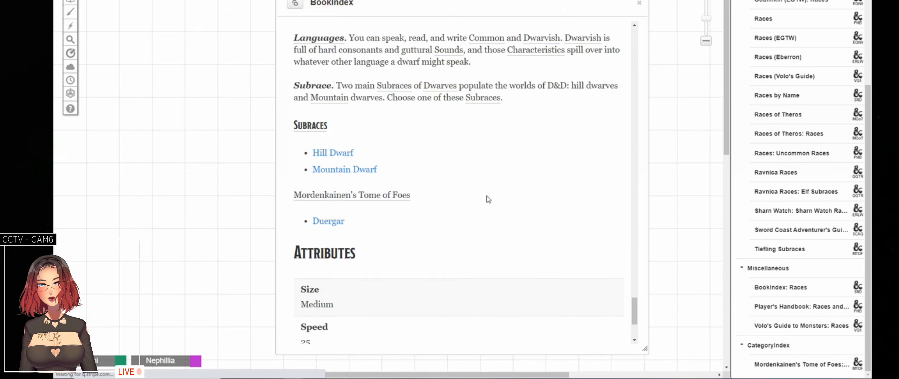
- Leave the Dwarf entry for the book index and open the Halfling entry listed under Races
scroll(488, 200, up, 5)
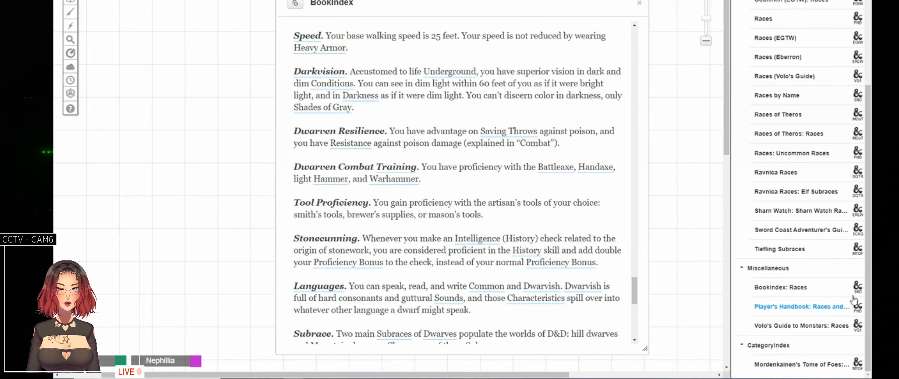
key(alt+Left)
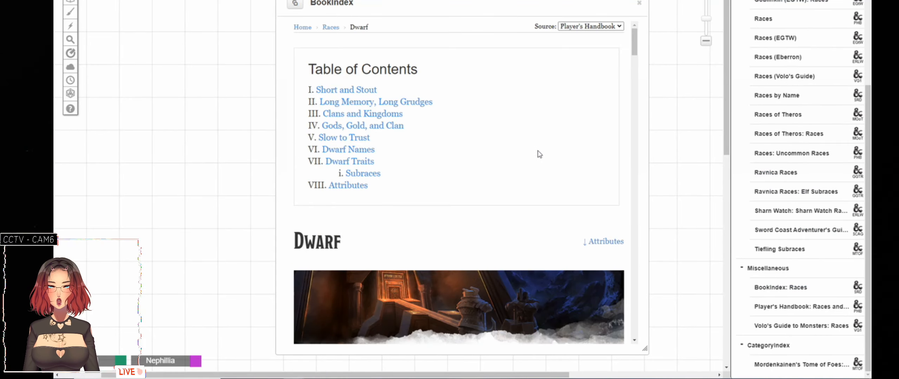
key(alt+Left)
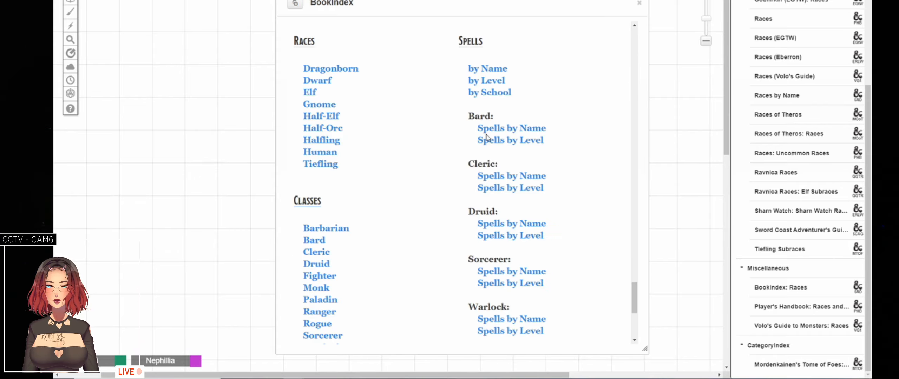
click(320, 142)
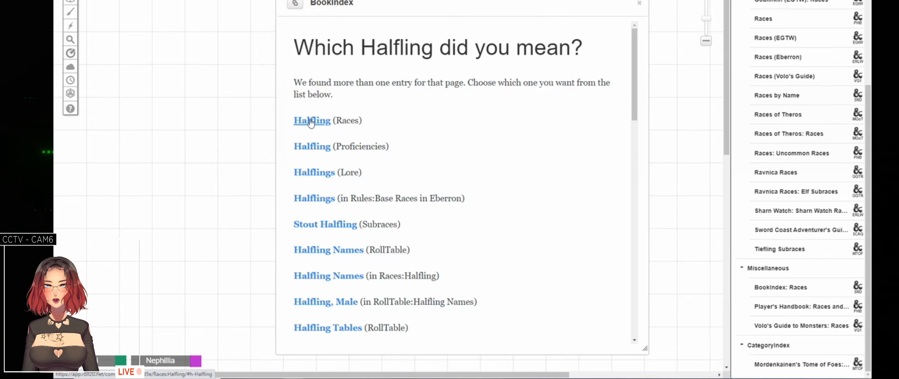
click(310, 121)
- Read through the Halfling entry down to the Halfling Traits, from Ability Score Increase to Subrace
scroll(493, 183, down, 10)
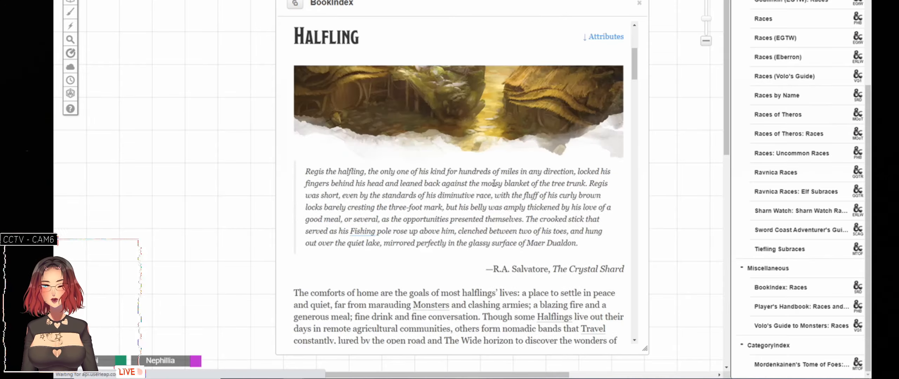
scroll(493, 183, down, 20)
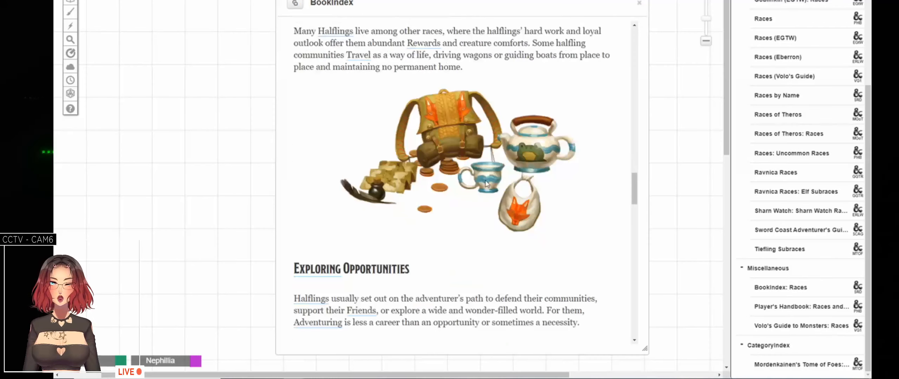
scroll(486, 183, down, 15)
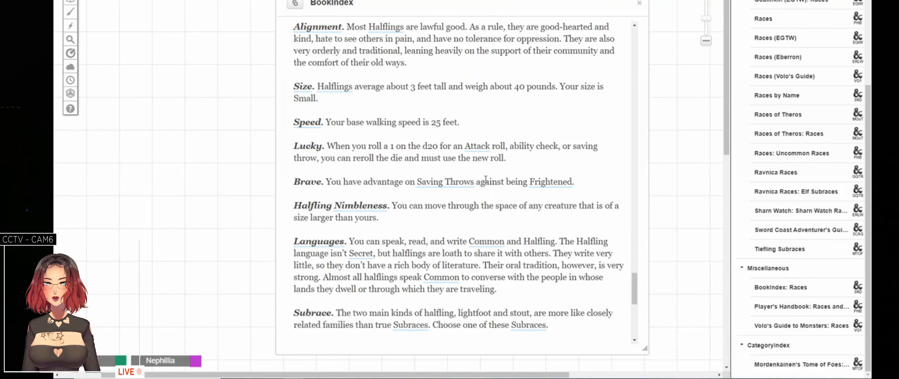
scroll(486, 179, up, 3)
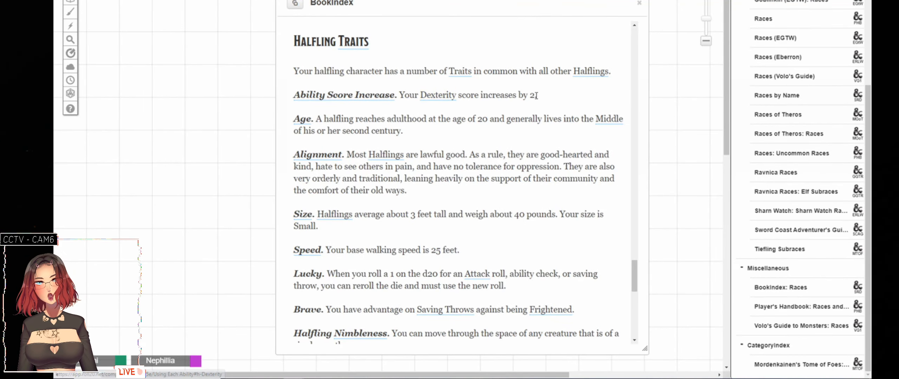
- Switch to the Nornan wiki page and enter "Str +1, Con +1, Dex +1" under the Ability Score Increases heading
key(alt+Tab)
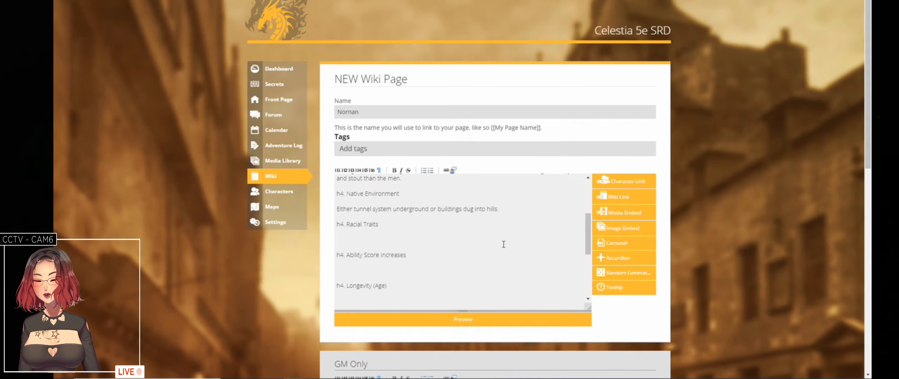
text(Con)
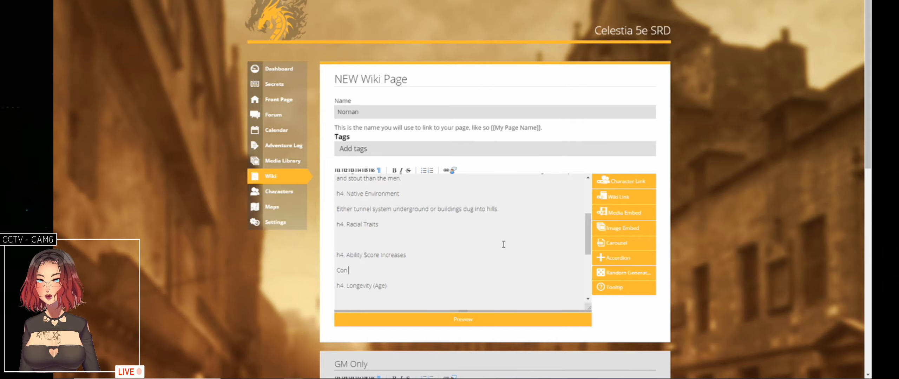
text( +1)
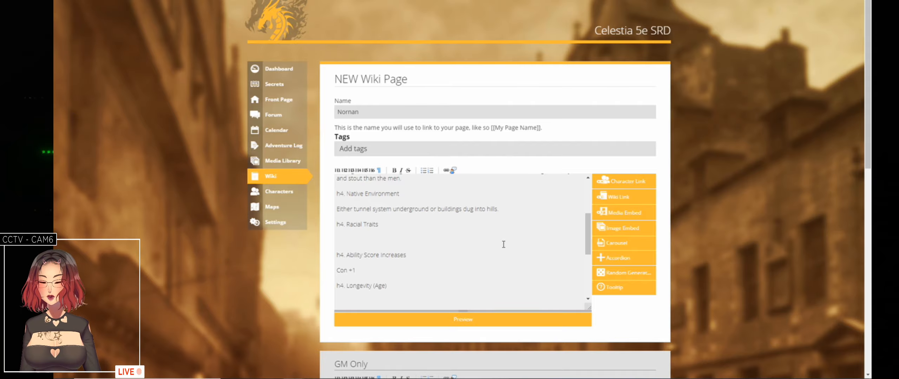
text(, De)
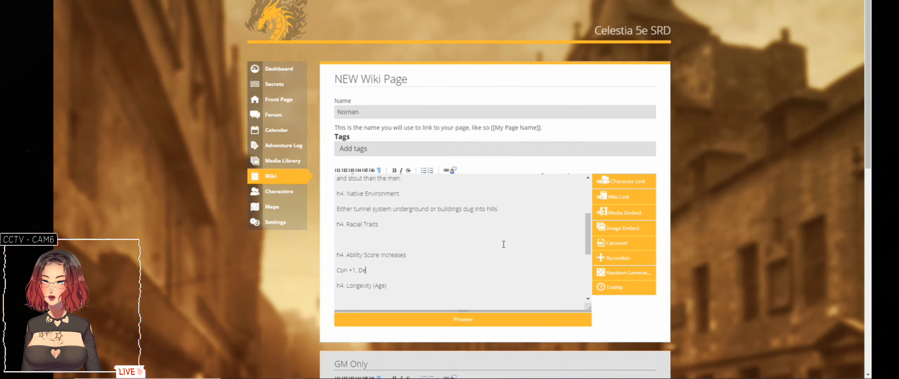
text(x +1)
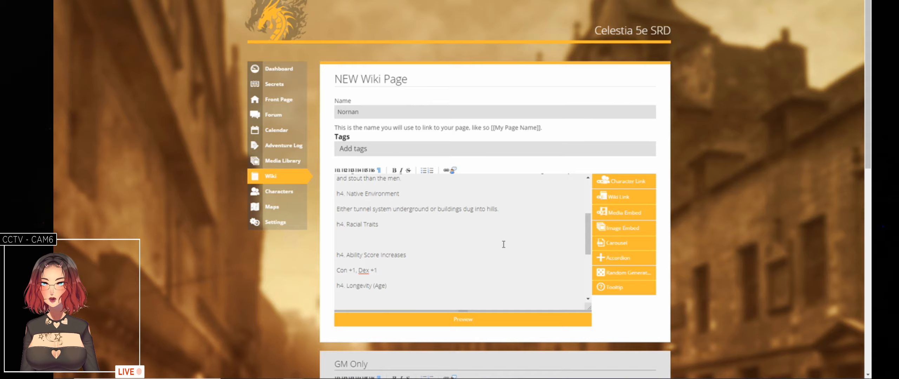
key(Home)
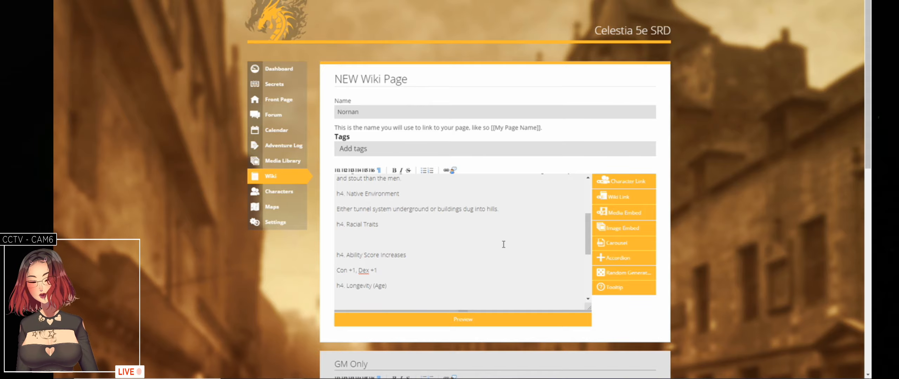
text(Str +)
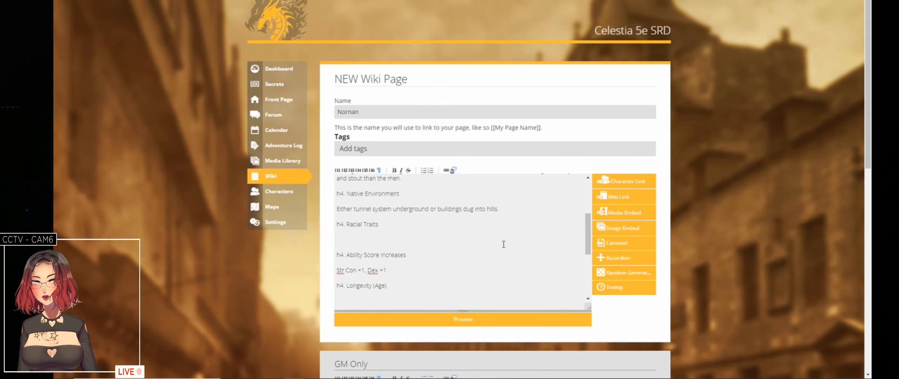
text(1,)
key(Down)
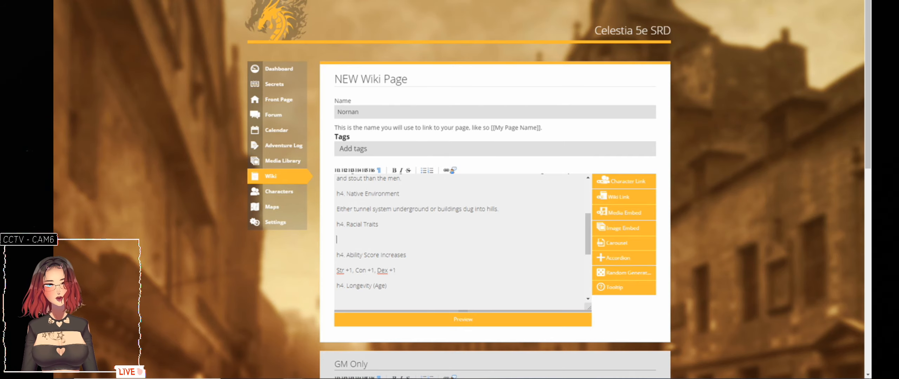
- Switch back to the Roll20 compendium, reload the races book index and read down the Dwarf entry
click(415, 1)
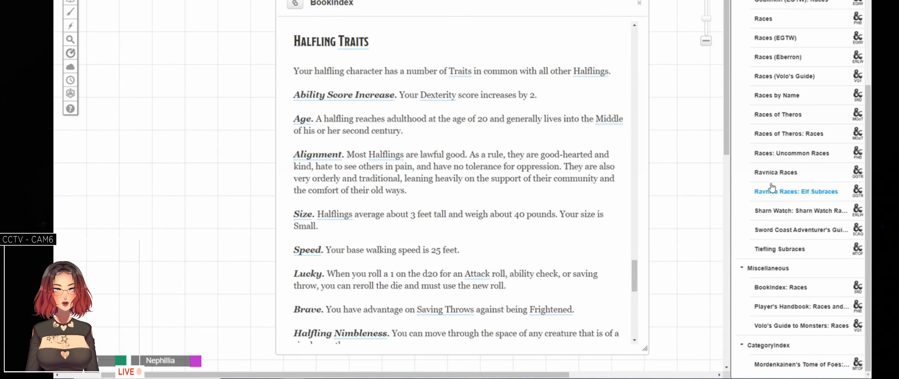
click(783, 288)
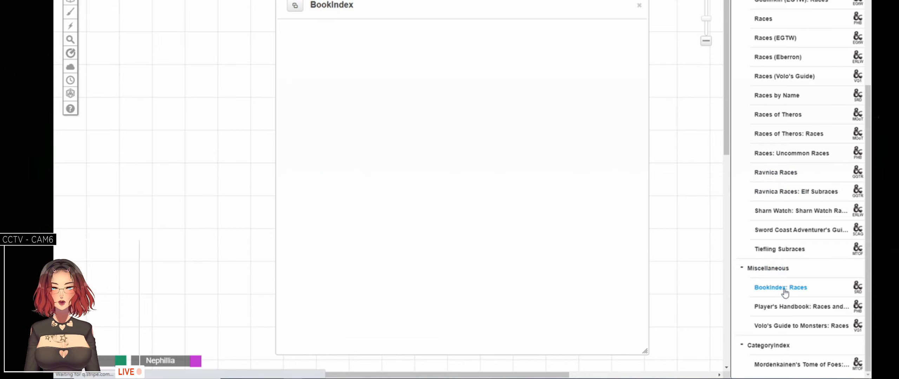
click(326, 81)
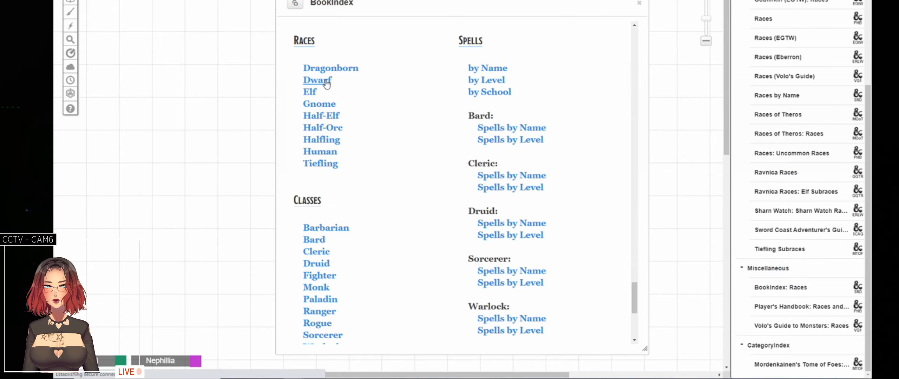
scroll(545, 231, down, 4)
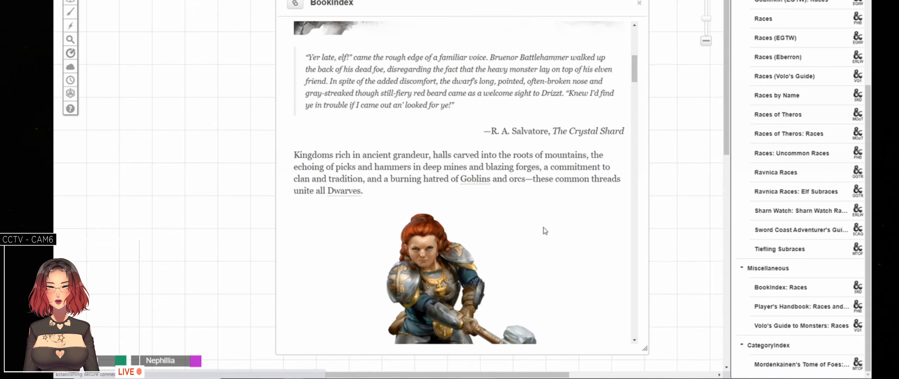
- Go to the dwarf racial traits in the BookIndex and arrange that window beside the halfling traits window for comparison
scroll(545, 231, down, 8)
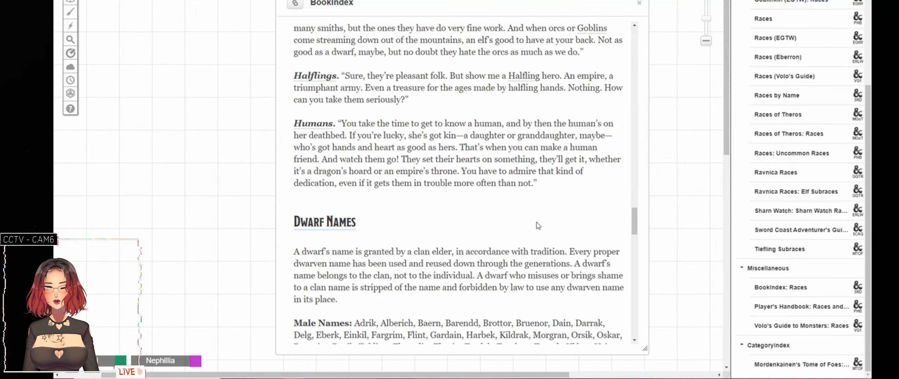
scroll(538, 226, down, 2)
scroll(538, 226, down, 10)
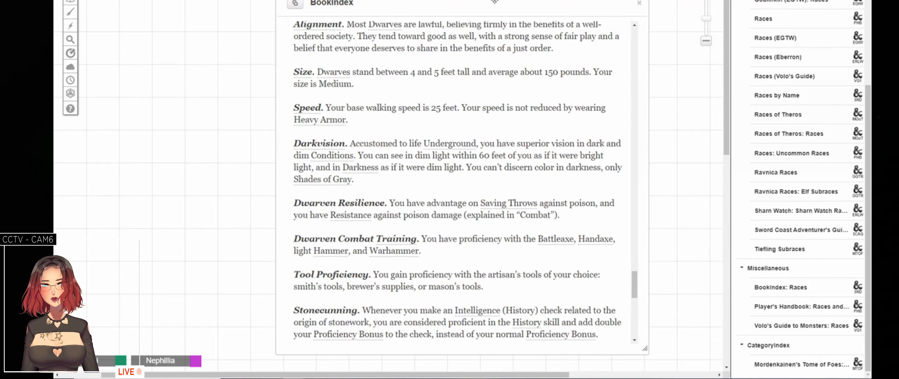
drag(481, 3, 330, 0)
drag(555, 1, 578, 1)
scroll(529, 171, down, 1)
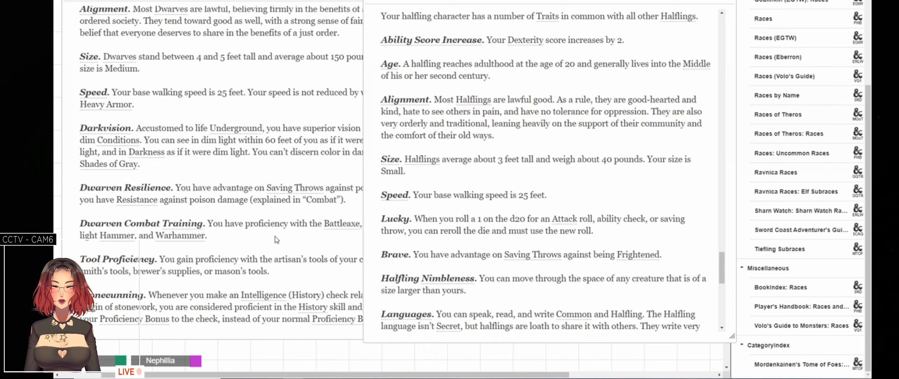
scroll(279, 241, down, 1)
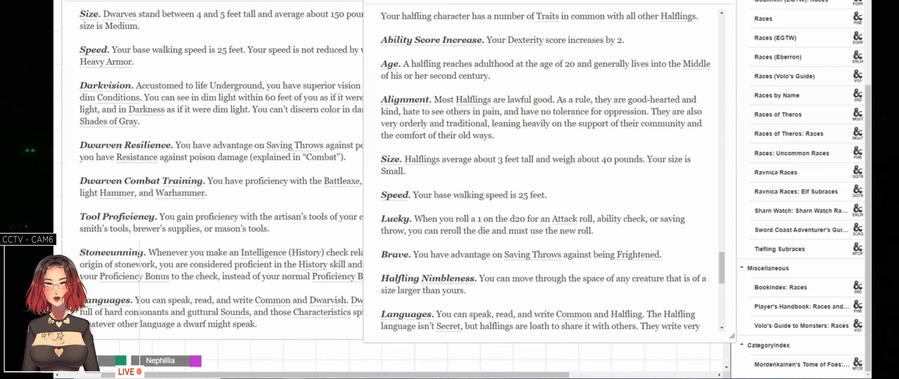
- Switch to the new Nornan wiki page in Obsidian Portal and enter 25 under the Speed heading
key(ctrl+Tab)
scroll(407, 274, down, 3)
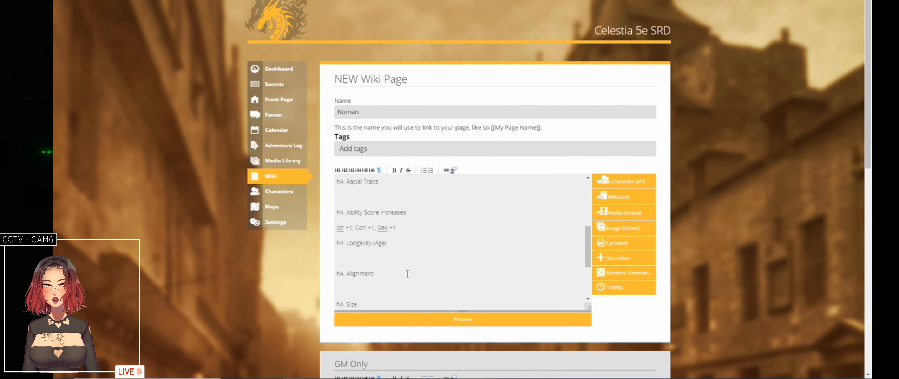
scroll(365, 286, down, 2)
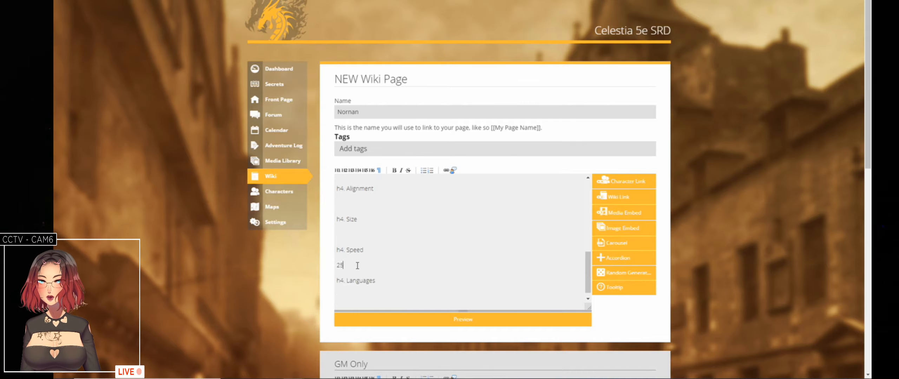
- Start a first-level bullet under Racial Traits and copy the dwarf Darkvision trait from the Roll20 compendium into it
scroll(358, 265, up, 2)
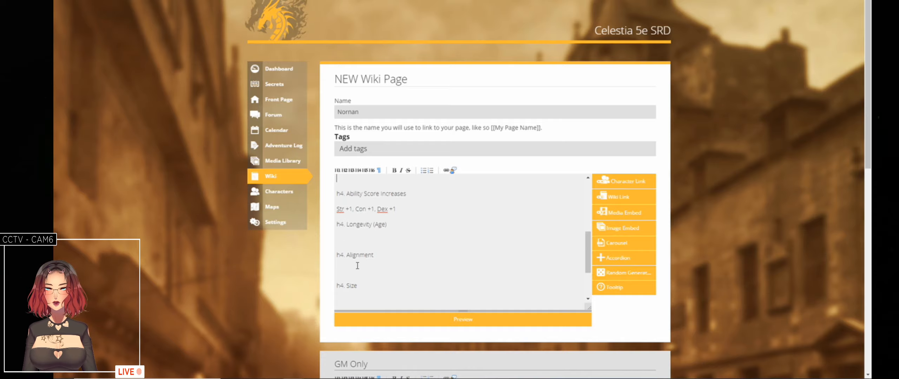
scroll(357, 266, up, 1)
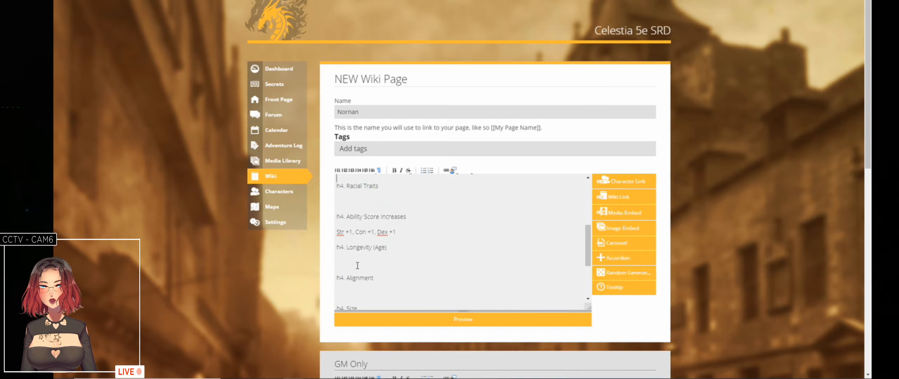
text(*)
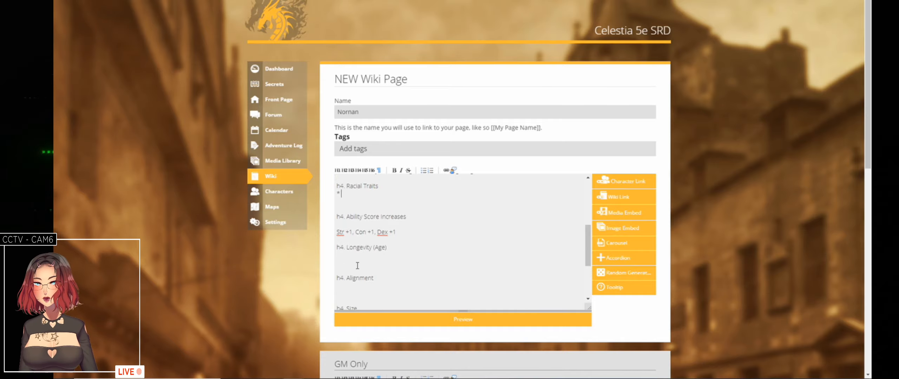
key(ctrl+Tab)
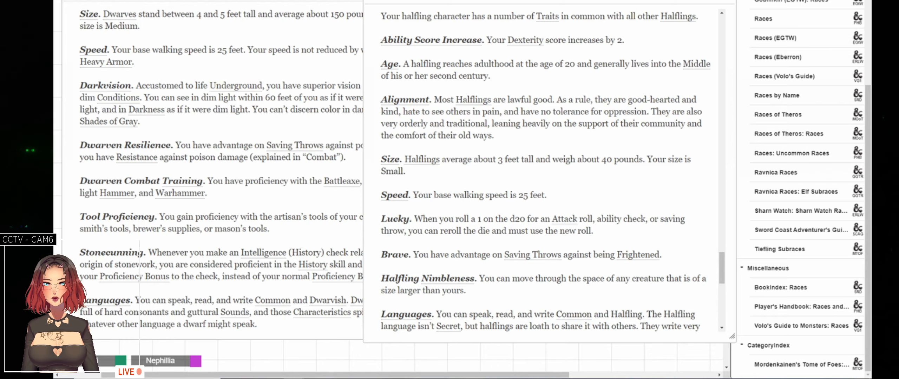
drag(457, 3, 529, 0)
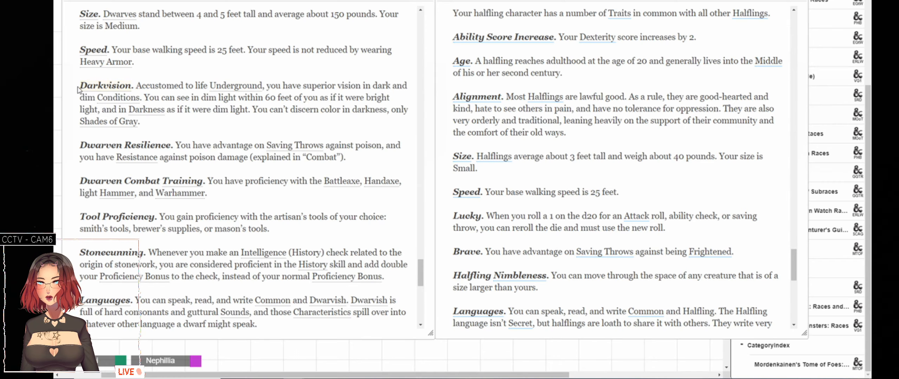
drag(80, 86, 140, 123)
key(ctrl+c)
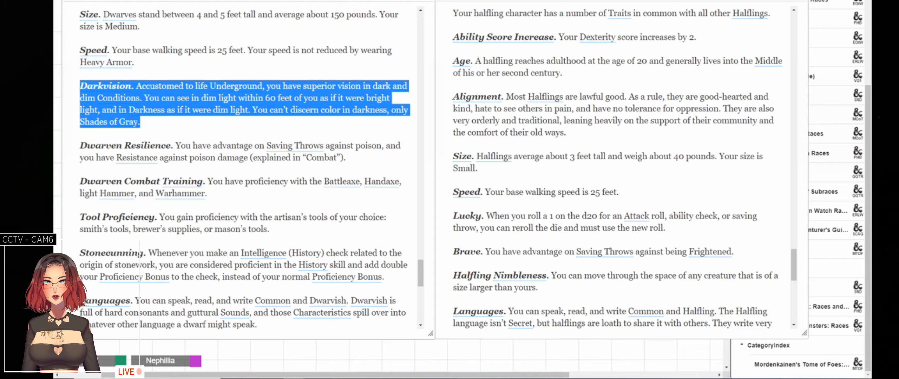
key(alt+Tab)
key(ctrl+v)
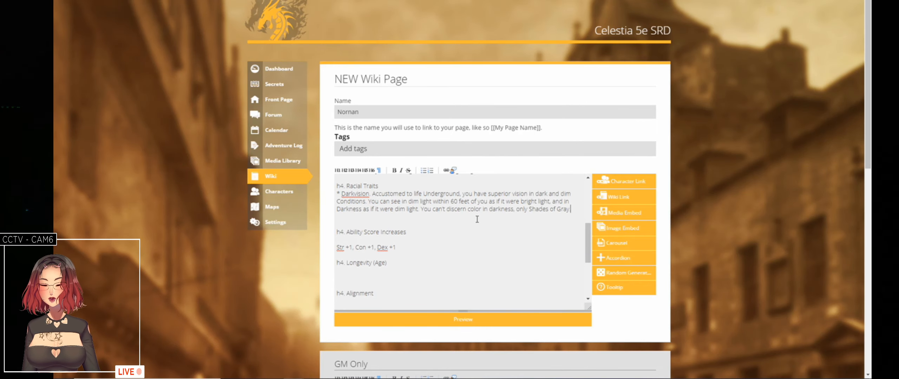
- Remove the period after Darkvision and move its description onto a new line as a second-level ** bullet
key(ctrl+Left)
key(ctrl+Left)
key(ctrl+Left)
key(ctrl+Left)
key(ctrl+Left)
key(ctrl+Left)
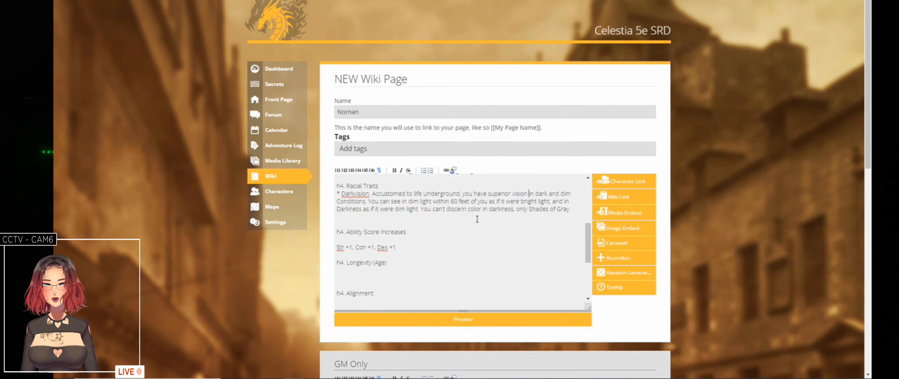
key(Delete)
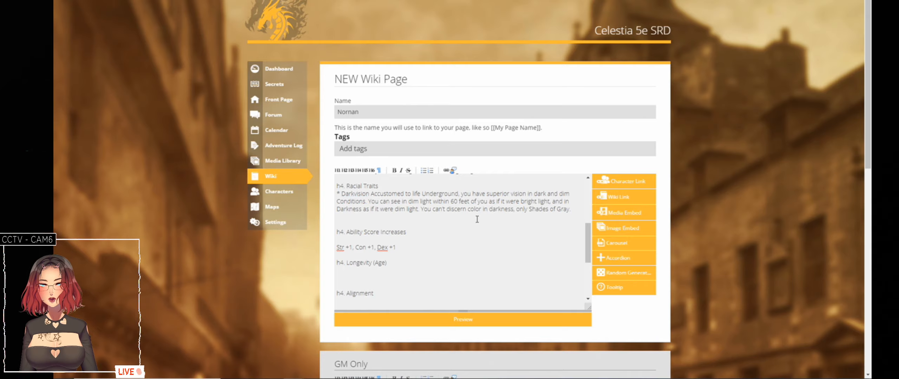
key(Return)
text(**)
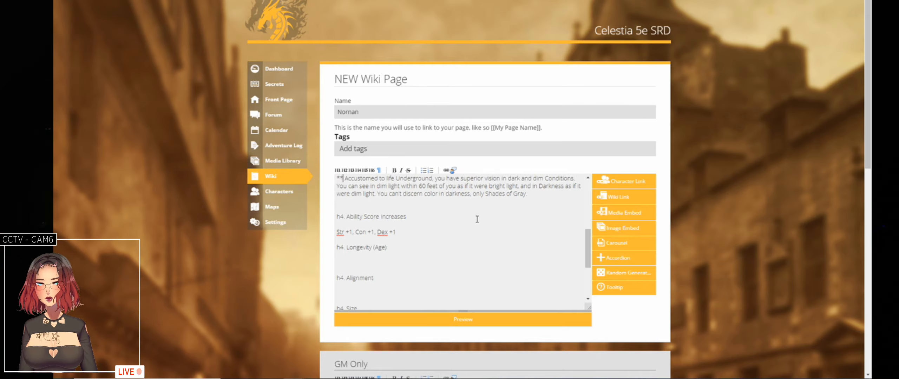
- Delete the opening sentence of the Darkvision description, from "Accustomed to life Underground" through "dim Conditions."
scroll(478, 219, up, 1)
key(ctrl+Right)
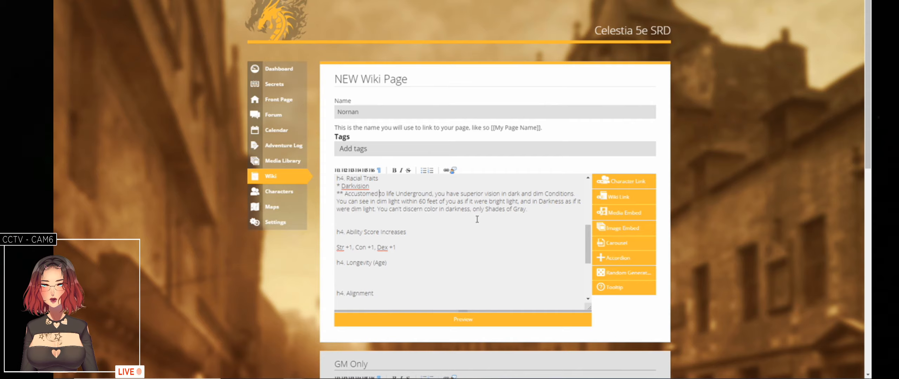
key(ctrl+shift+Right)
key(ctrl+shift+Right)
key(ctrl+shift+Right)
key(ctrl+shift+Right)
key(ctrl+shift+Right)
key(ctrl+shift+Right)
key(ctrl+shift+Right)
key(ctrl+shift+Right)
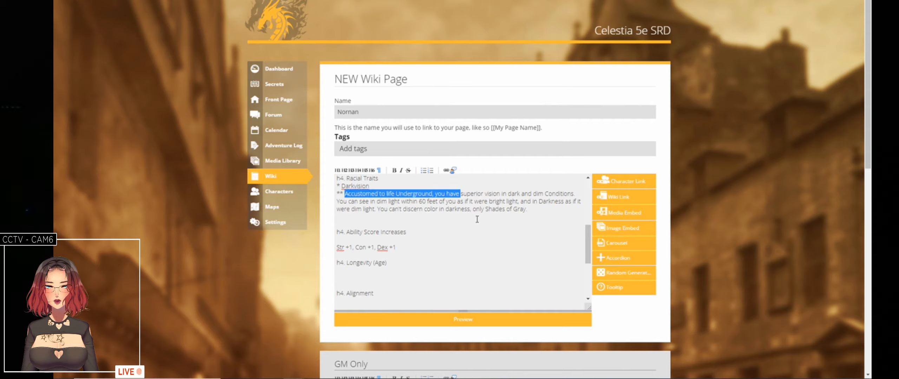
key(ctrl+shift+Right)
key(ctrl+shift+Right)
key(ctrl+shift+Right)
key(ctrl+shift+Right)
key(ctrl+shift+Right)
key(ctrl+shift+Right)
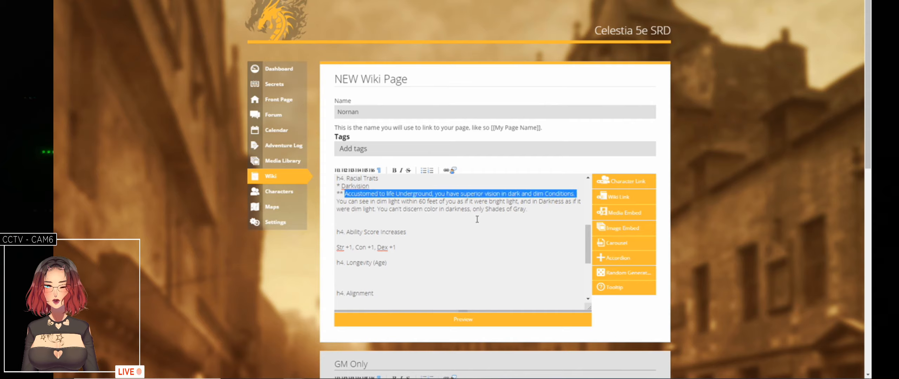
key(BackSpace)
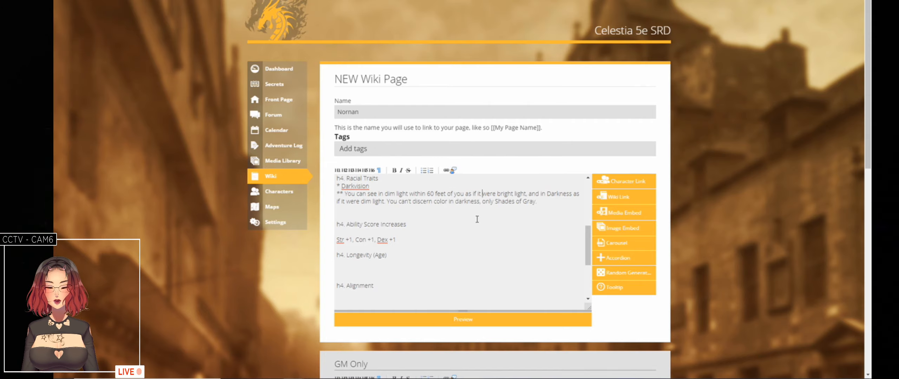
- Start a new ** bullet line below the end of the Darkvision description
key(ctrl+Right)
key(ctrl+Right)
key(ctrl+Right)
key(ctrl+Right)
key(ctrl+Right)
key(ctrl+Right)
key(ctrl+Right)
key(ctrl+Right)
key(ctrl+Right)
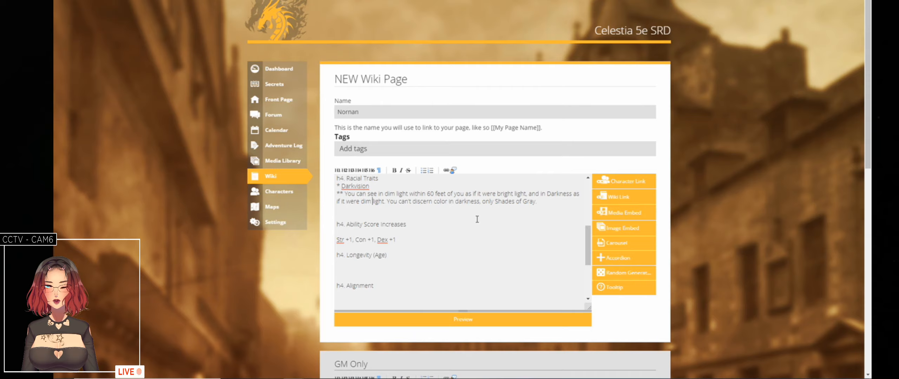
key(Left)
key(Left)
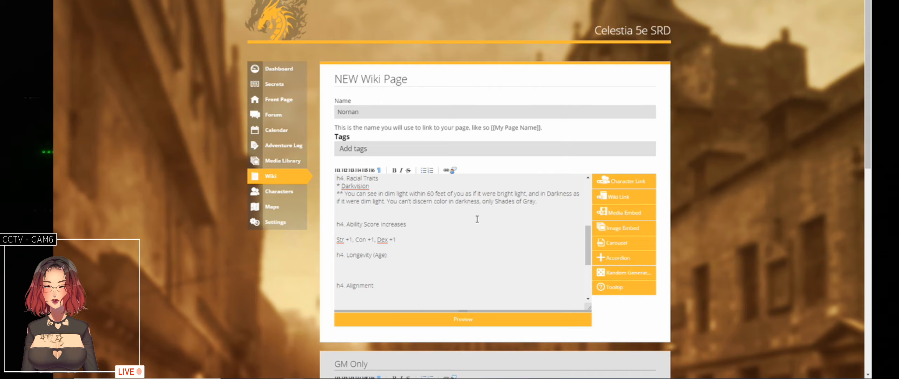
key(Down)
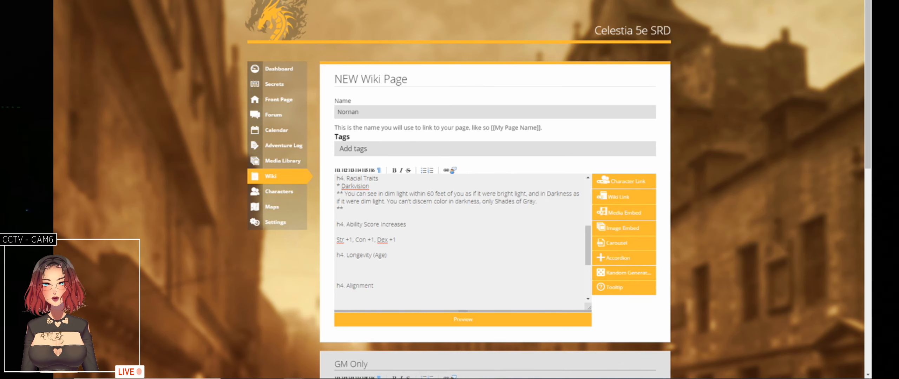
- Copy the halfling Brave trait from the Roll20 compendium into the new bullet under Racial Traits
key(alt+Tab)
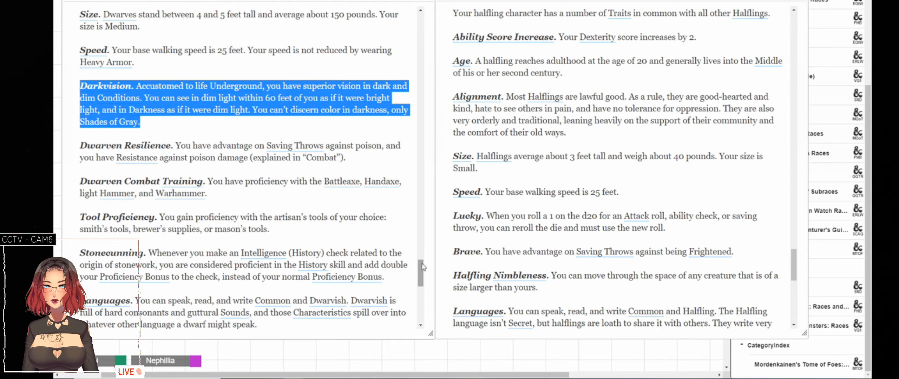
click(623, 256)
drag(734, 252, 456, 255)
key(ctrl+c)
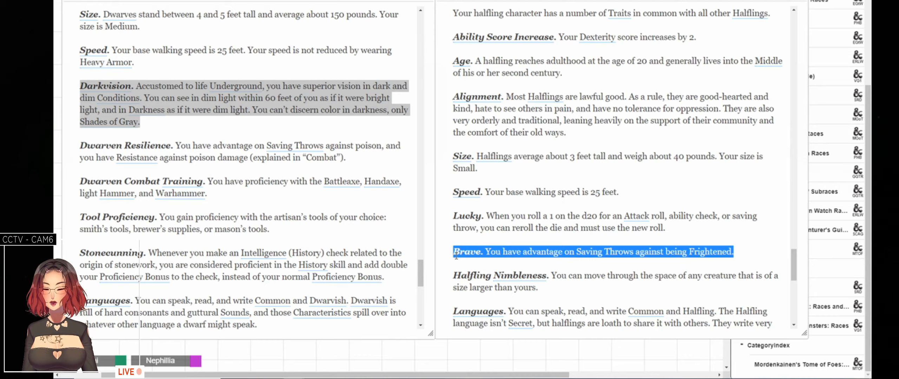
key(alt+Tab)
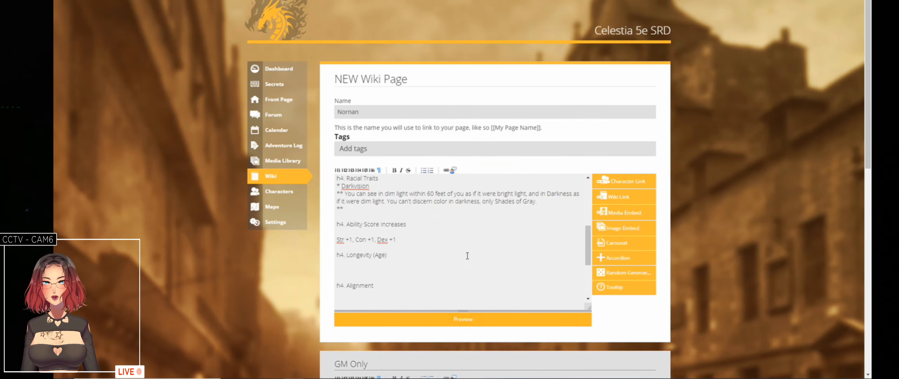
key(ctrl+v)
- Split the Brave description from its name and put it on its own line as a second-level ** bullet
key(ctrl+Left)
key(ctrl+Left)
key(ctrl+Left)
key(ctrl+Left)
key(ctrl+Left)
key(ctrl+Left)
key(ctrl+Left)
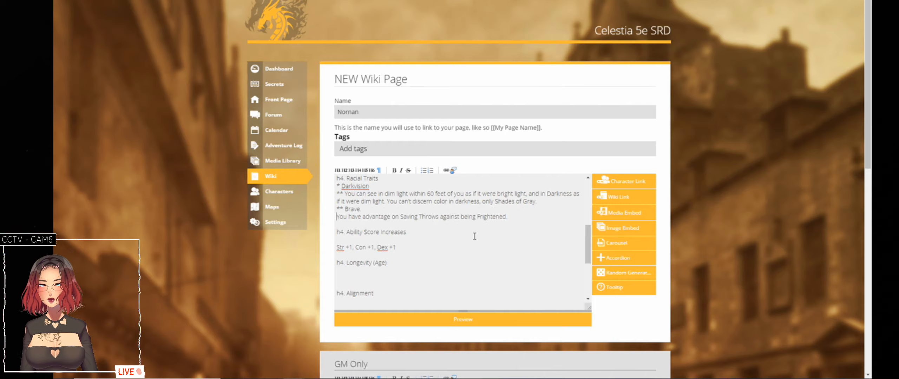
key(Return)
text(**)
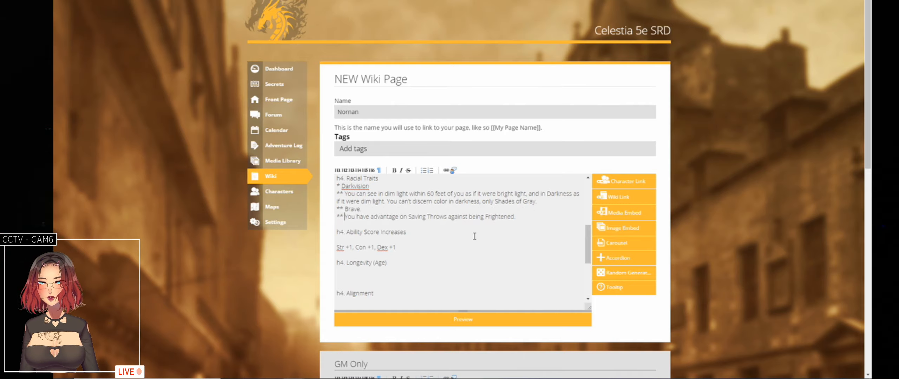
- Change the Brave line to a first-level bullet and start another * bullet below its description
key(Up)
key(BackSpace)
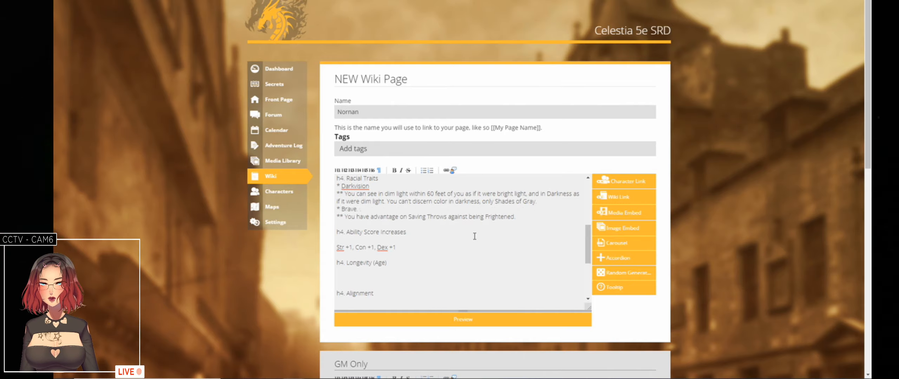
key(Return)
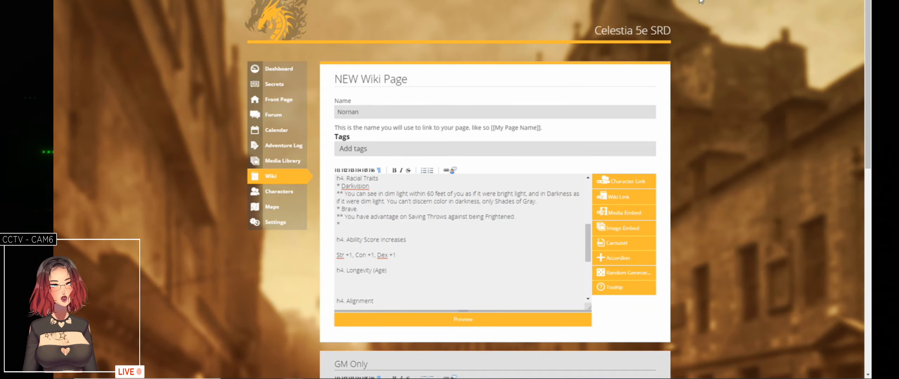
- Copy the Halfling Nimbleness trait from the Roll20 compendium into the empty bullet under Racial Traits on the Nornan wiki page
key(ctrl+Tab)
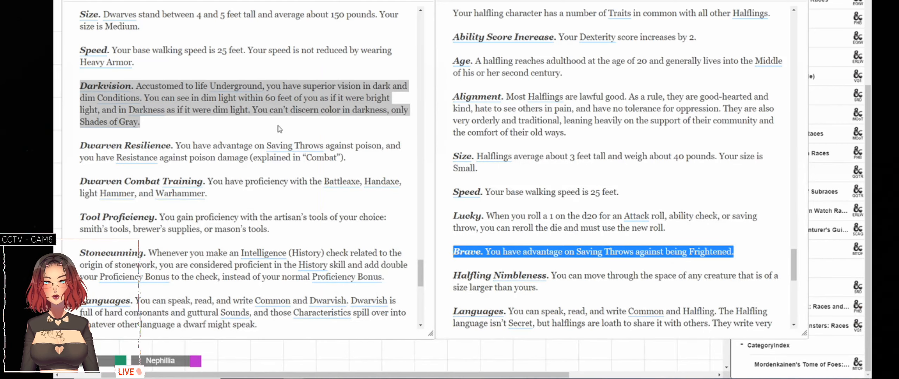
click(351, 127)
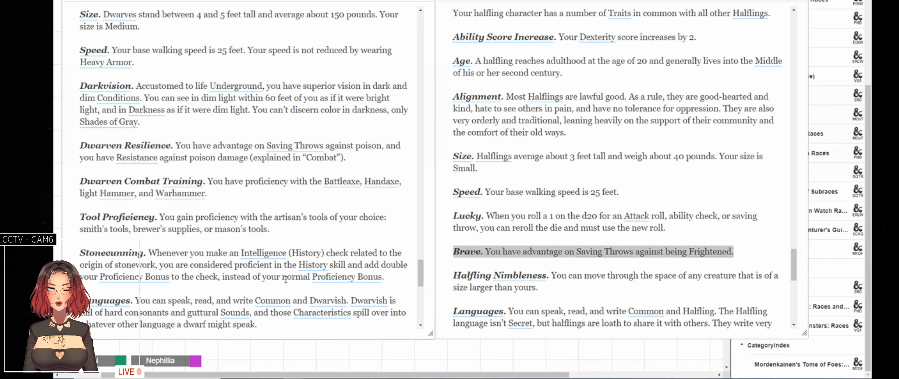
drag(547, 292, 453, 275)
key(ctrl+c)
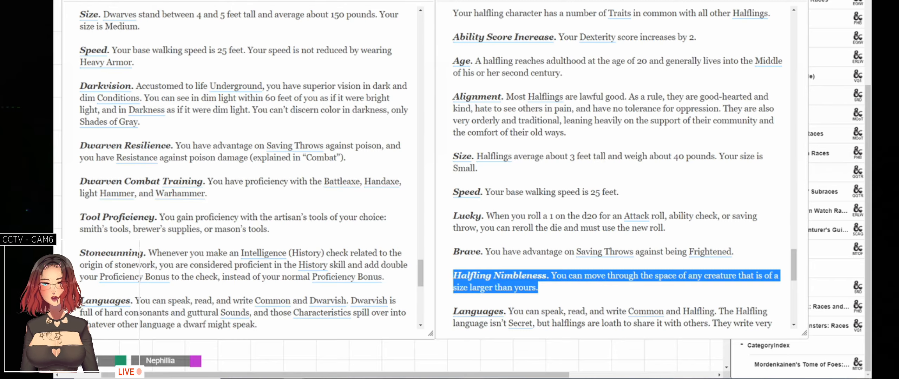
key(alt+Tab)
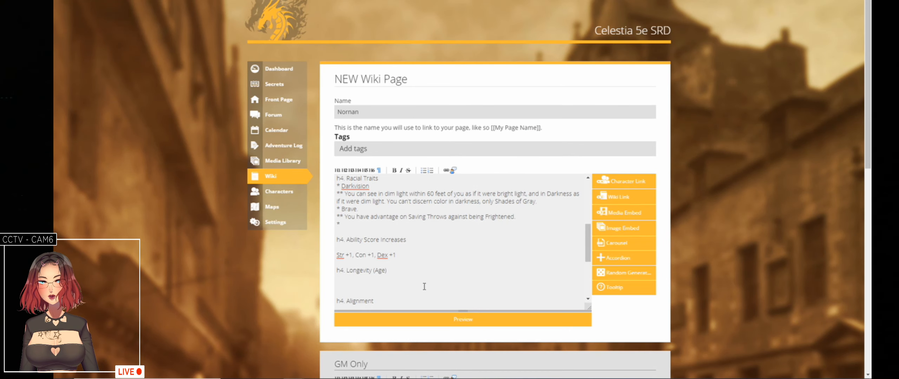
key(ctrl+v)
- Remove "Halfling" from the Nimbleness name and put its description on its own line as a second-level ** bullet
key(ctrl+shift+Left)
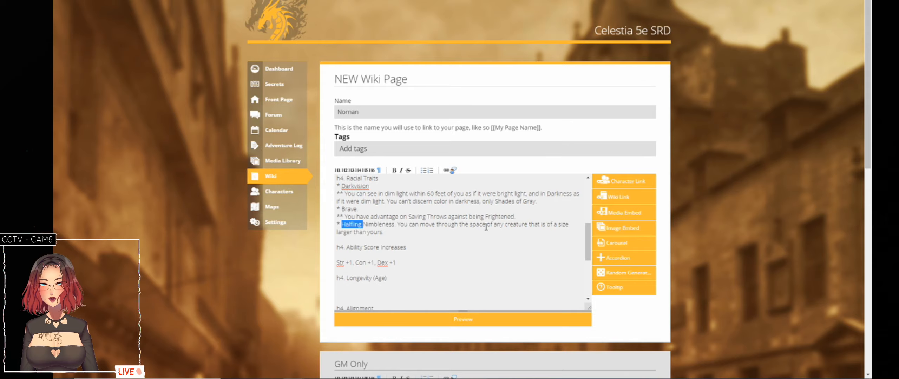
key(Delete)
key(ctrl+Right)
key(Return)
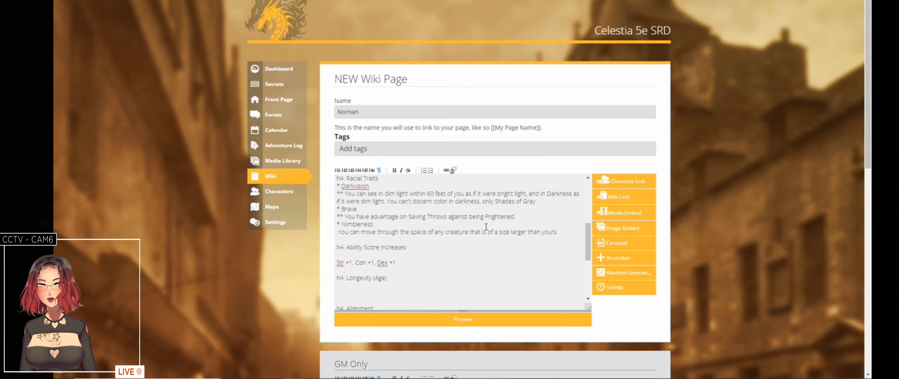
text(**)
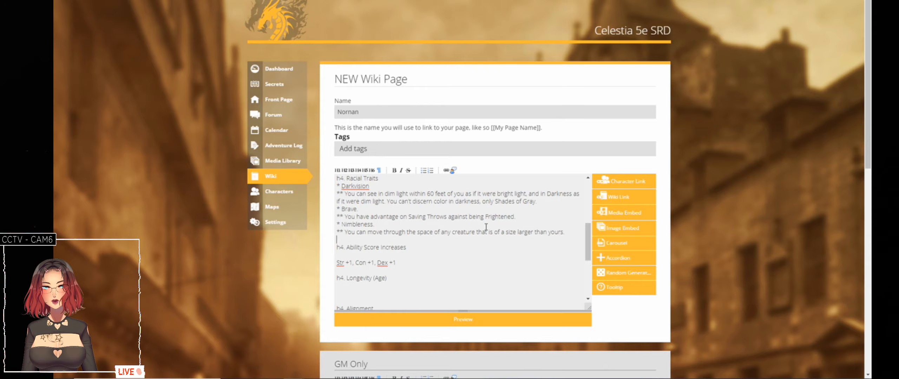
- Review the Nornan page from its introduction to the empty lower sections, and check the halfling entry in the Roll20 compendium
scroll(486, 227, up, 5)
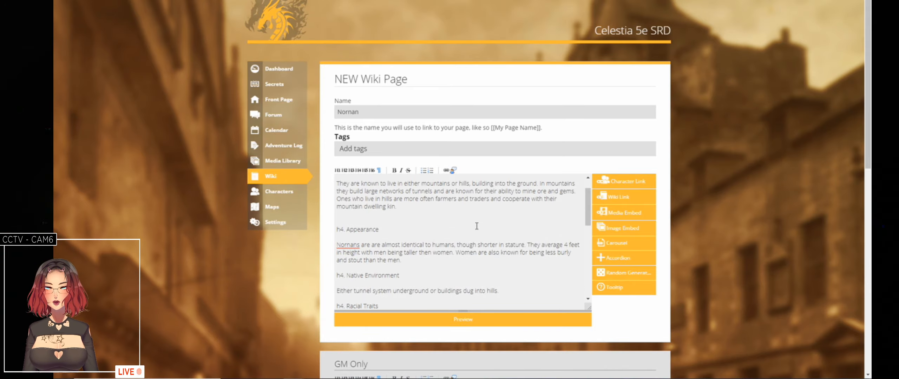
scroll(477, 226, down, 1)
scroll(457, 225, up, 1)
scroll(394, 221, up, 2)
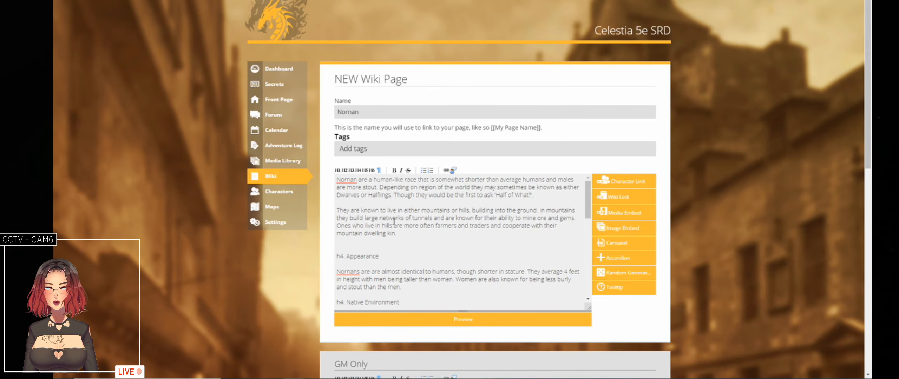
scroll(394, 221, down, 3)
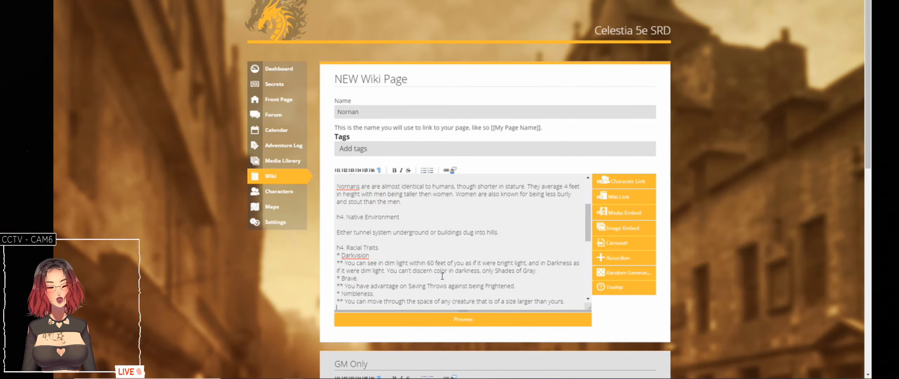
scroll(491, 228, down, 4)
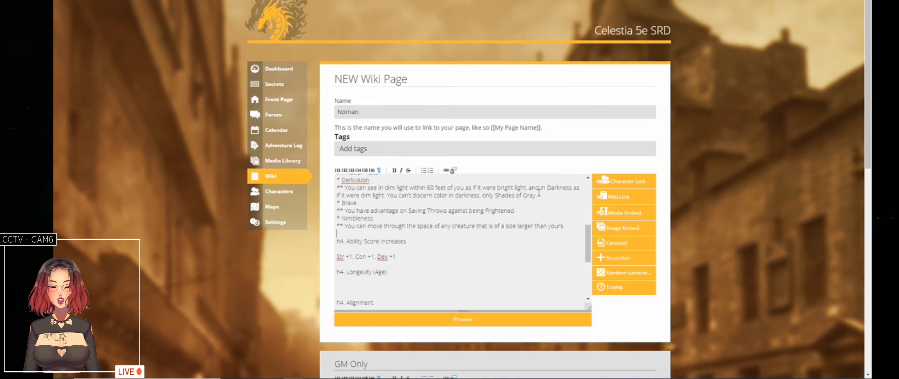
scroll(357, 251, down, 3)
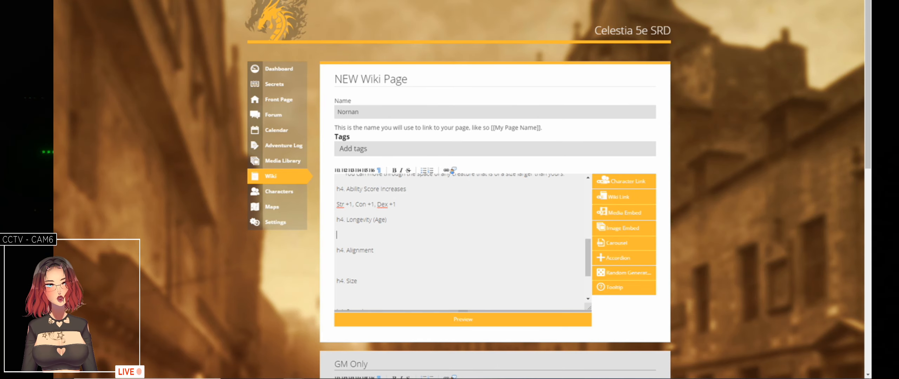
key(alt+Tab)
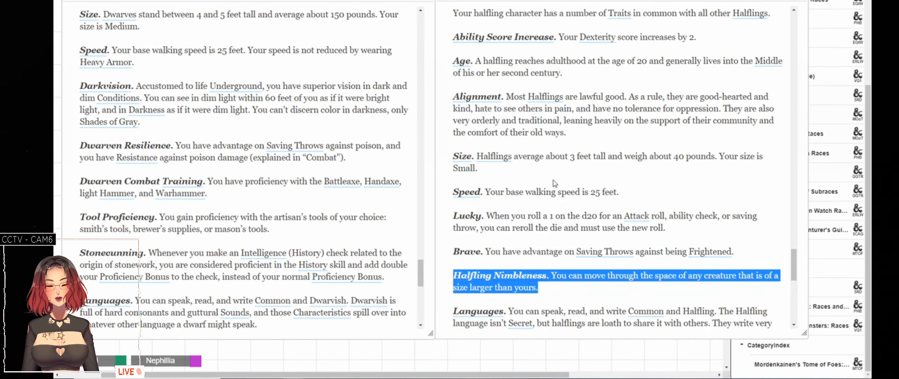
click(634, 212)
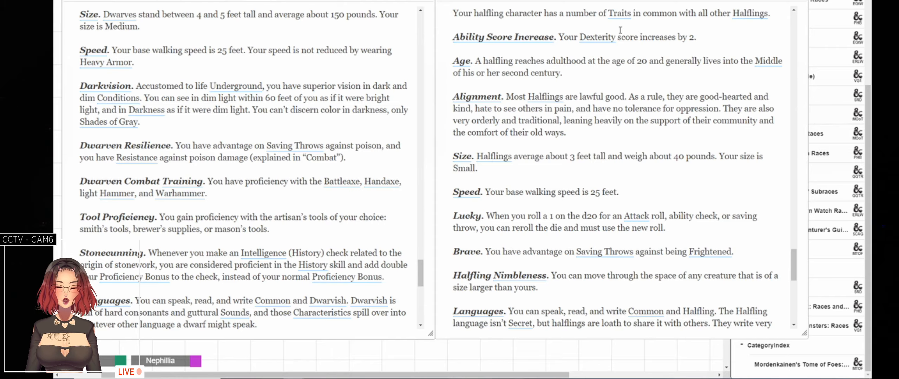
- Back on the wiki page, write "By region, though their is a ancient Nornan languages often" under the Languages heading
key(alt+Tab)
scroll(410, 266, down, 2)
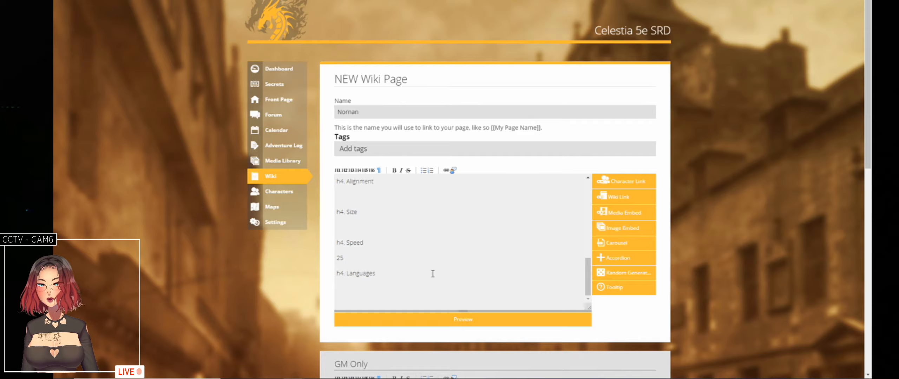
text(By region)
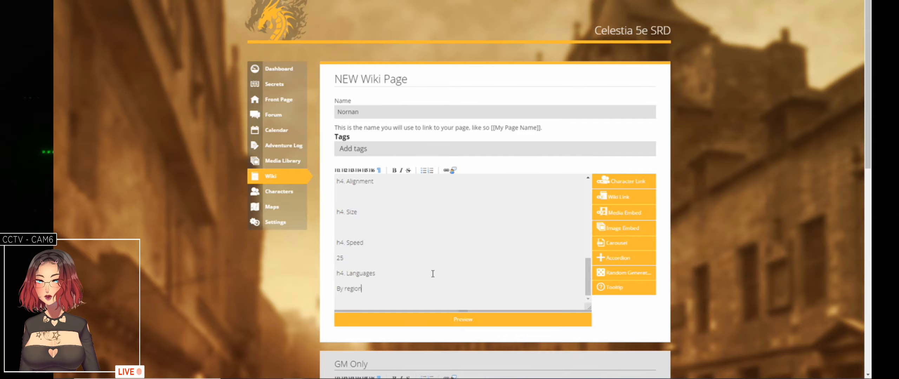
text(, thou)
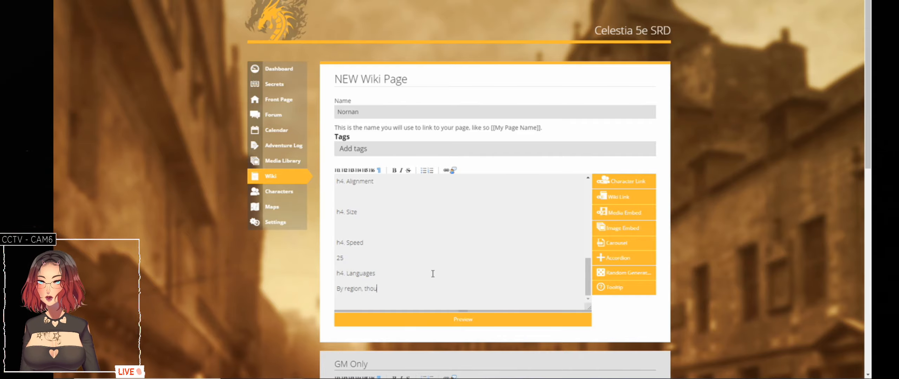
text(gh their is)
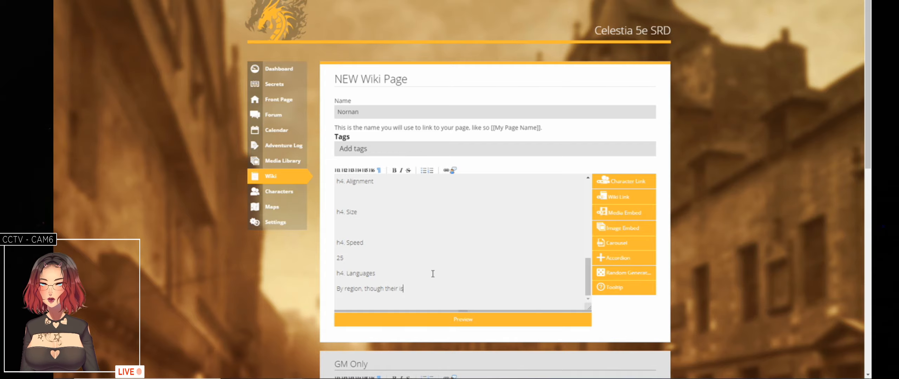
text( a anc)
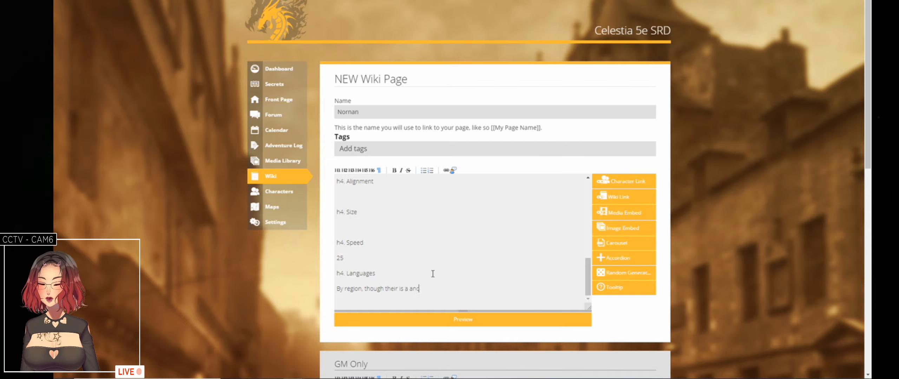
text(ient Nornan )
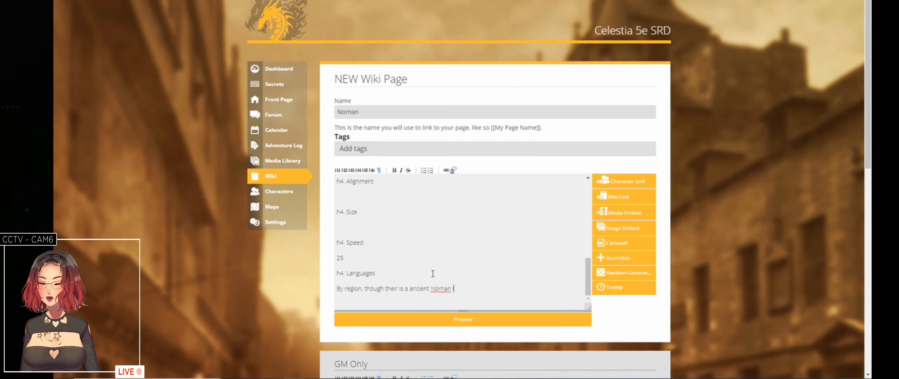
text(languages often)
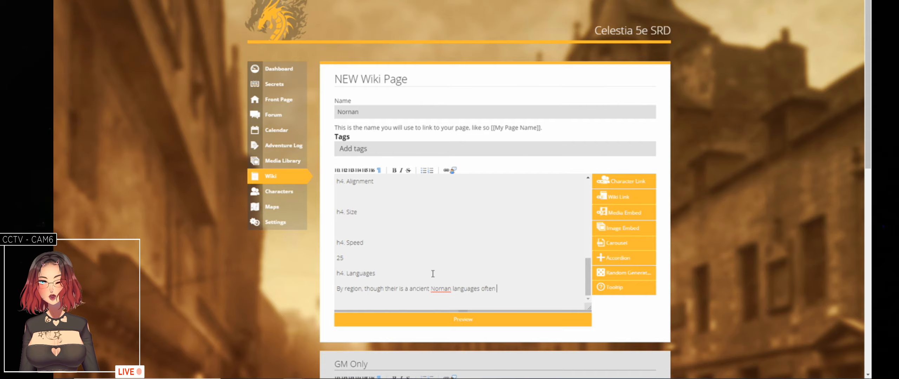
- Change "languages" to the singular "language" in the new Languages sentence
key(ctrl+Left)
key(ctrl+Left)
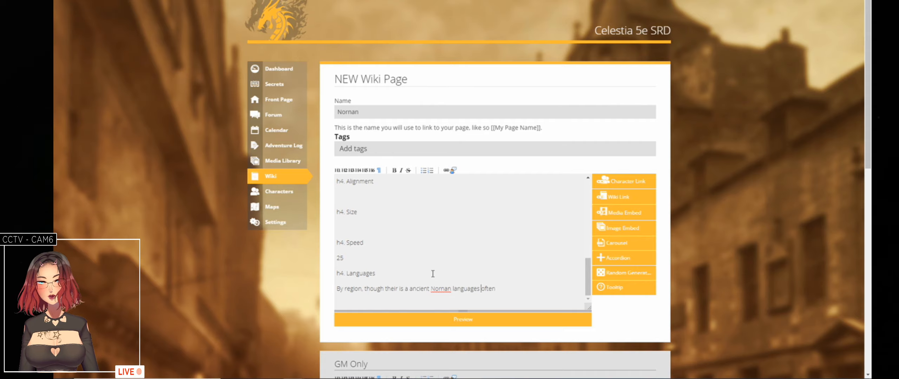
key(Right)
key(Right)
key(Right)
key(Right)
key(Right)
key(Right)
key(Right)
key(Right)
key(Right)
key(BackSpace)
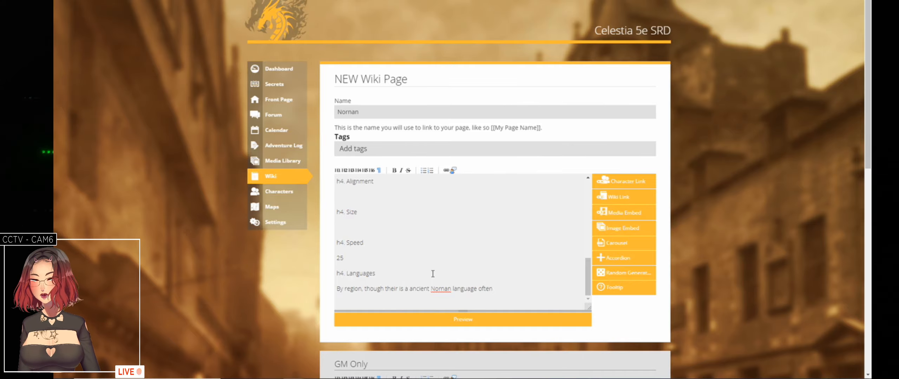
- Continue the Languages sentence with "referred to as the Nornan Runic Alphabet"
text(referred to as)
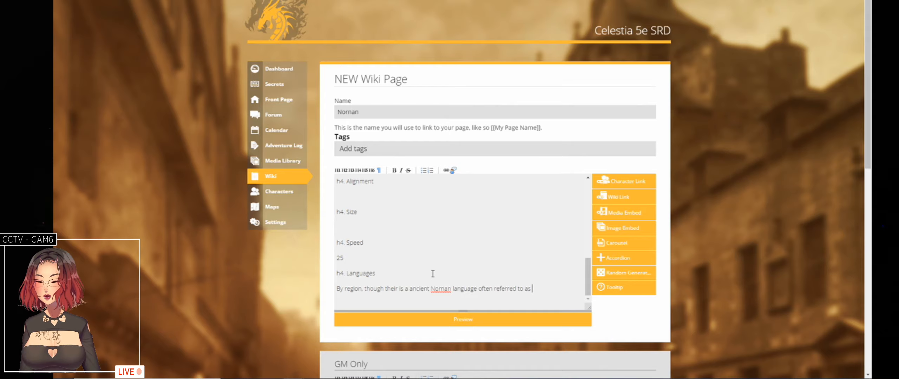
text( the Nornan)
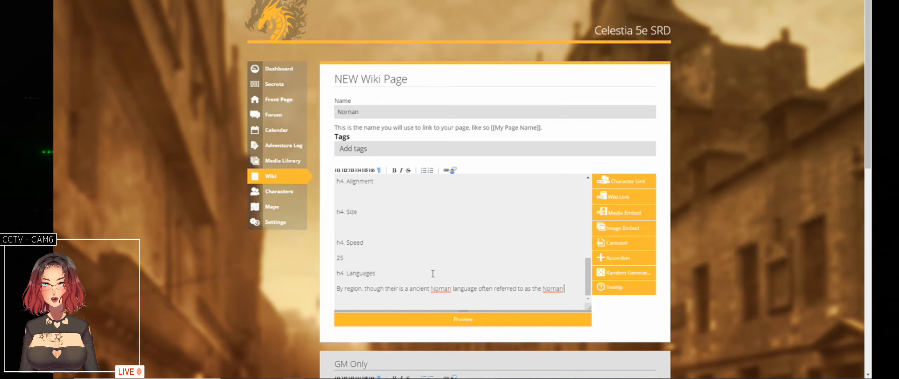
text( Runic Alphabet)
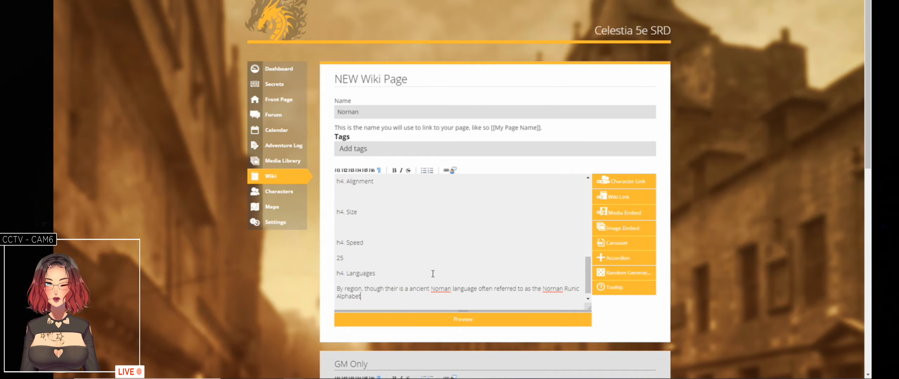
- Insert the word "written" between "ancient" and "Nornan" in the Languages sentence
key(Up)
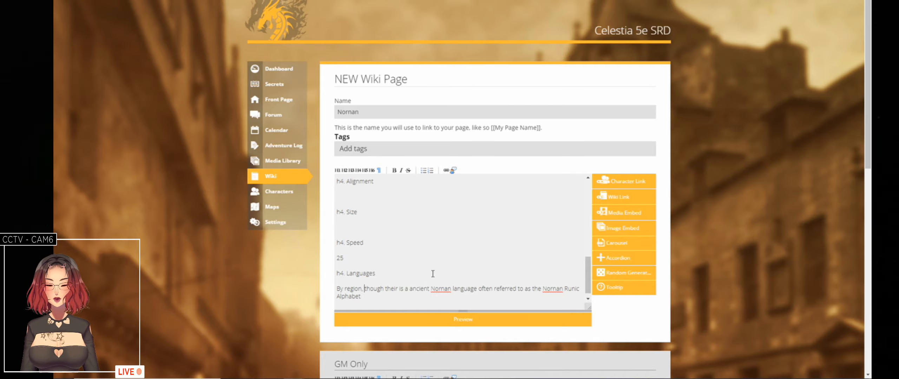
key(ctrl+Right)
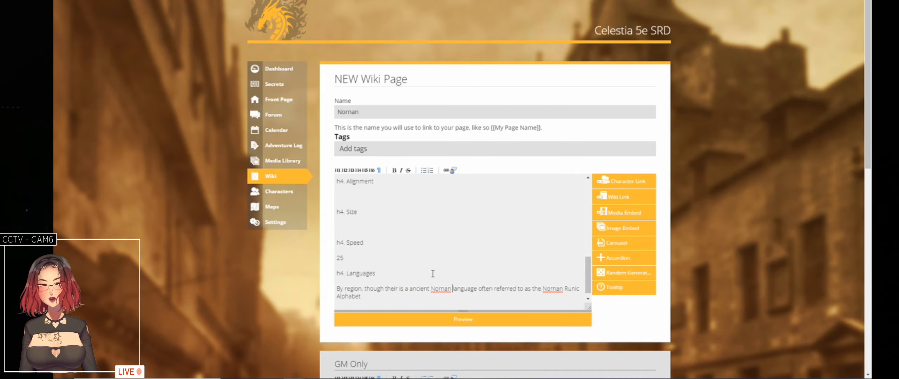
text(written)
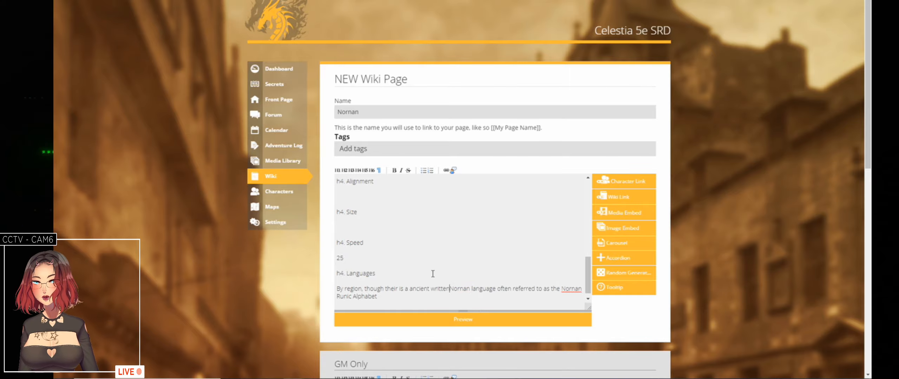
- End the Languages sentence with a period and add "There was likely a spoken form of Ancient Nornan, though this has been lost with time."
key(Down)
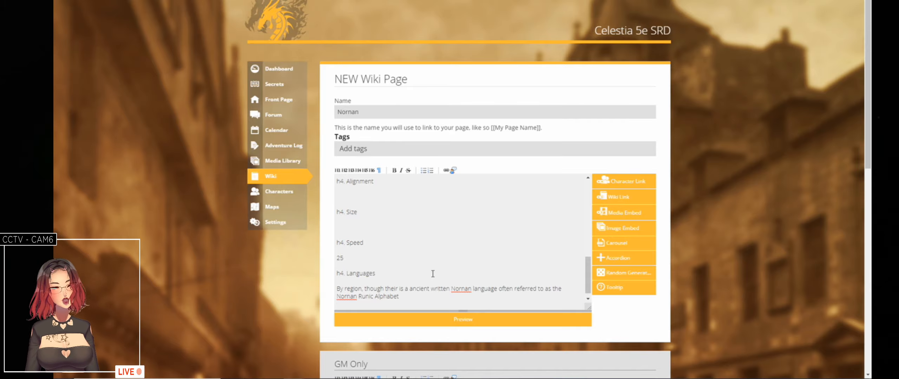
text(.)
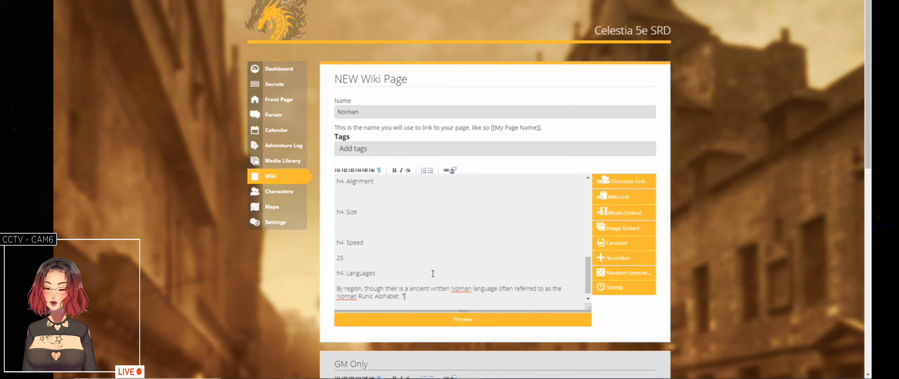
text(There was likely)
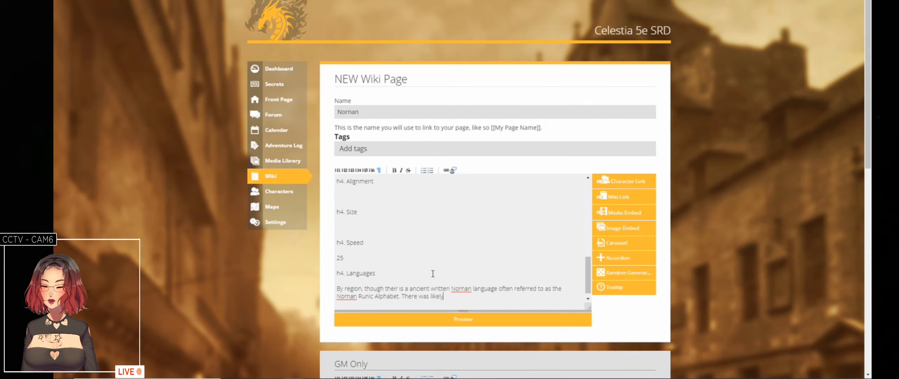
text( a)
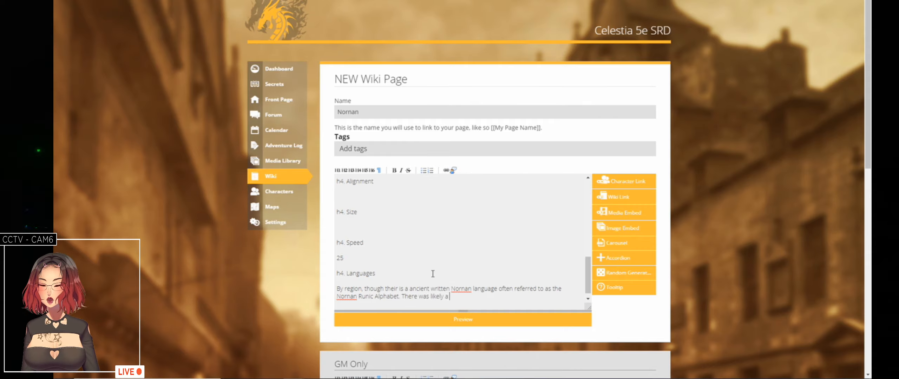
text( spo)
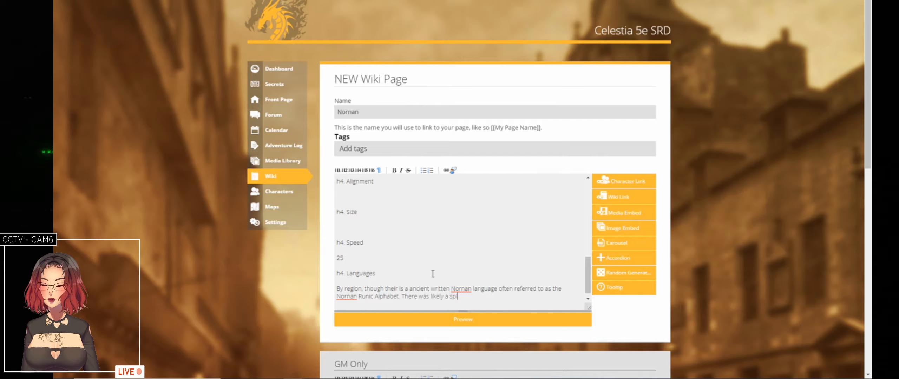
text(ken for)
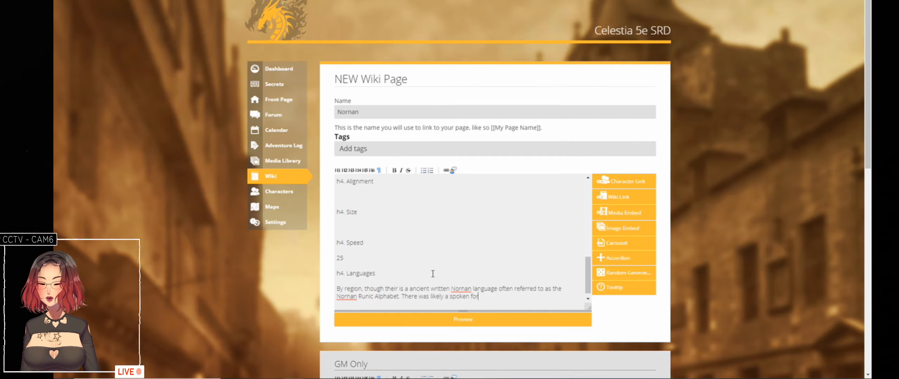
text(m of Anc)
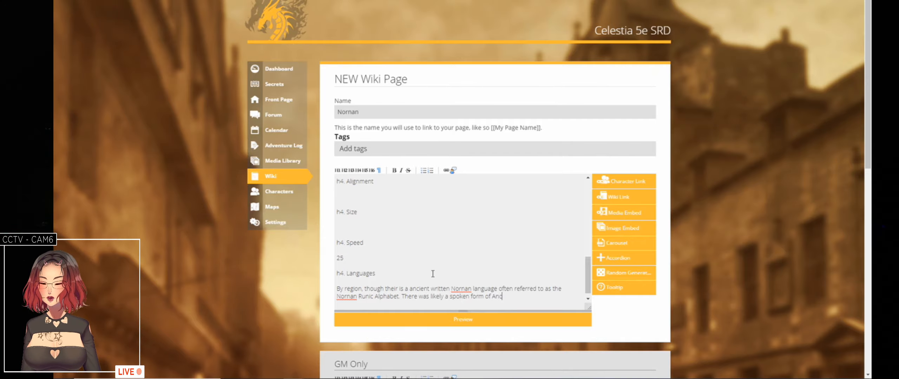
text(ient Nornan, )
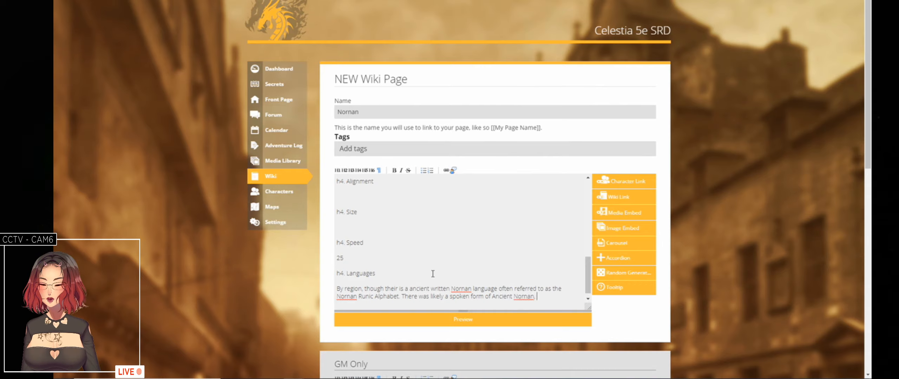
text(though this)
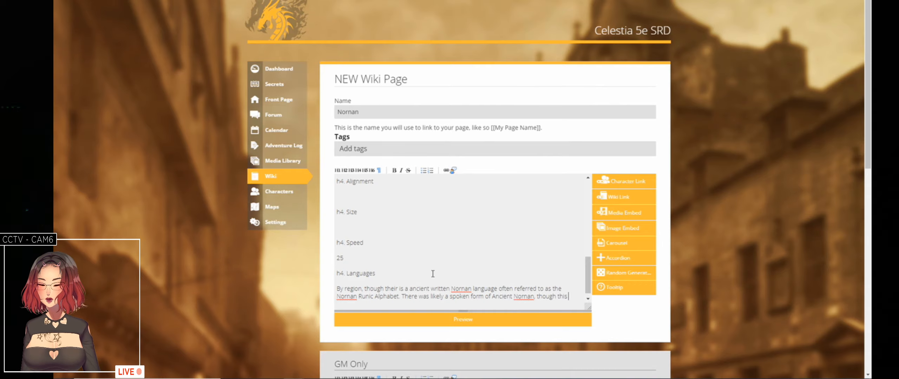
text( has been)
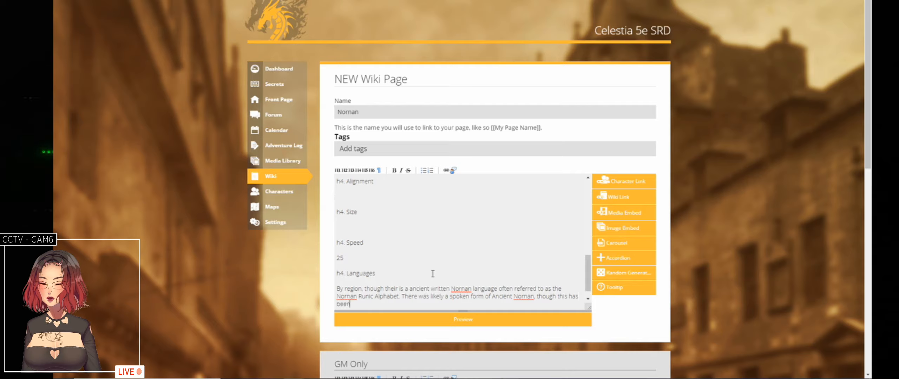
text( lost with time)
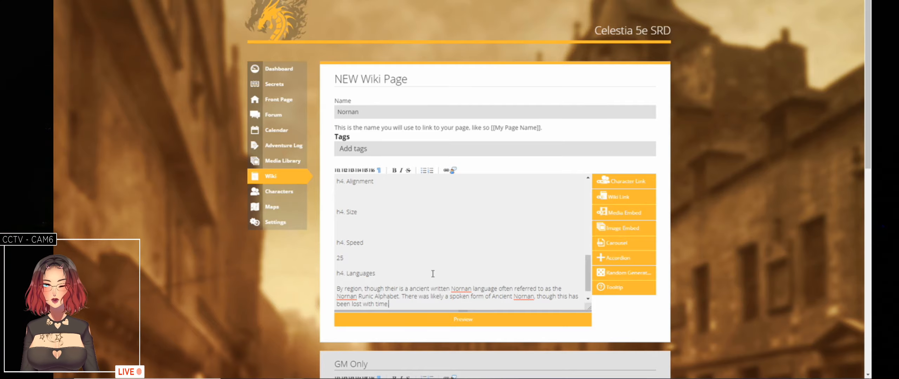
text(.)
key(Return)
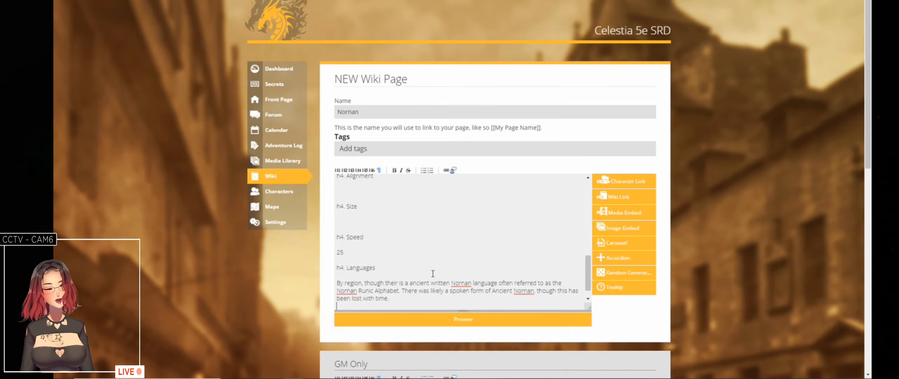
- Go to the empty line under Longevity (Age), check the dwarf entry's Age trait in the race reference window, and return to the wiki page
key(Up)
key(Up)
key(Up)
key(Up)
key(Up)
key(Up)
key(Up)
key(Up)
key(Up)
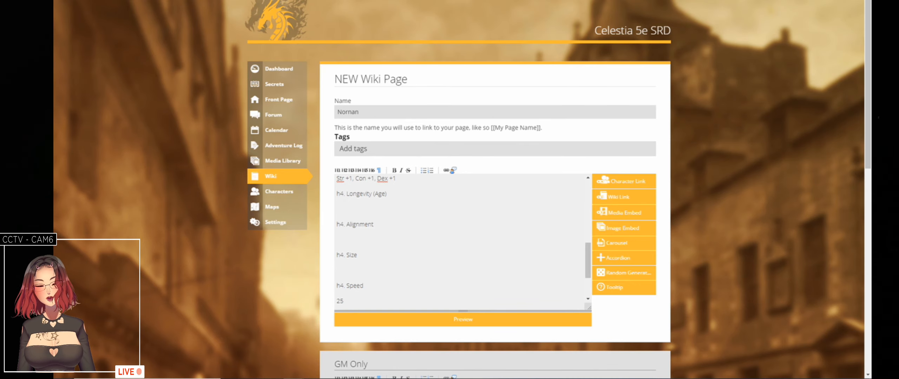
click(548, 1)
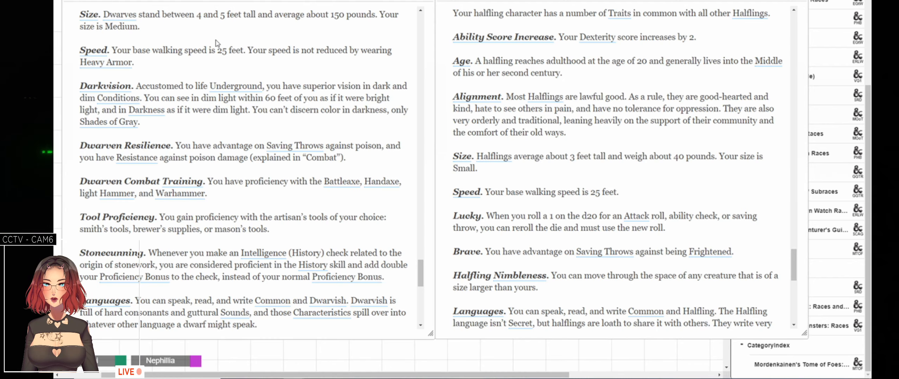
scroll(216, 43, up, 2)
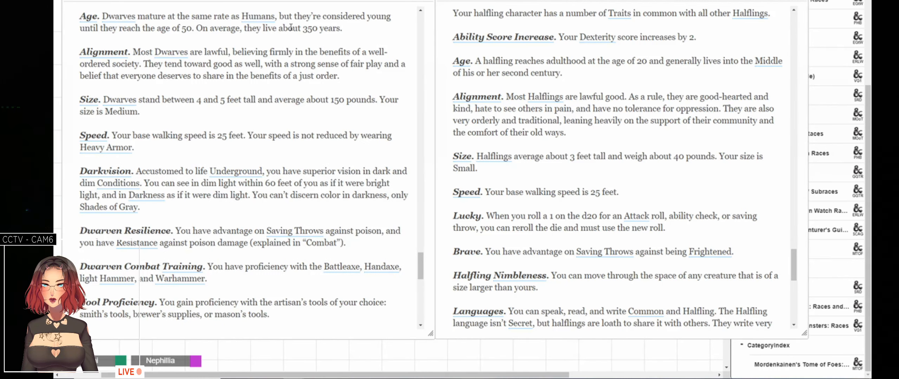
key(alt+Tab)
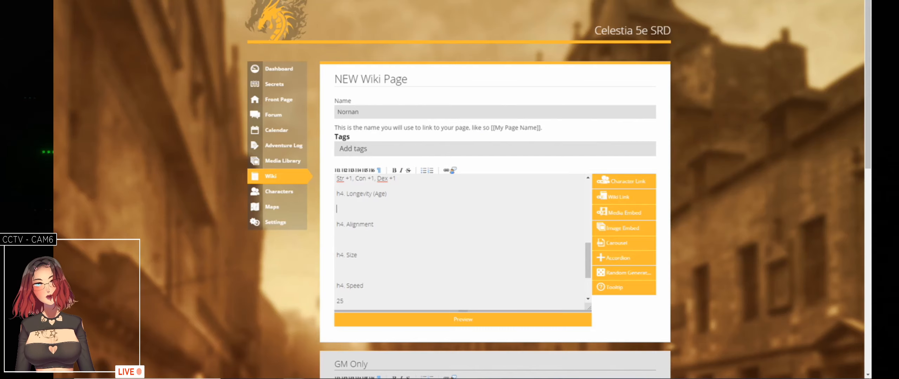
- Under the Longevity (Age) heading, write "Nornan can expect to live between 200 and 400 years barring injury or accident."
click(482, 206)
text(Nornan)
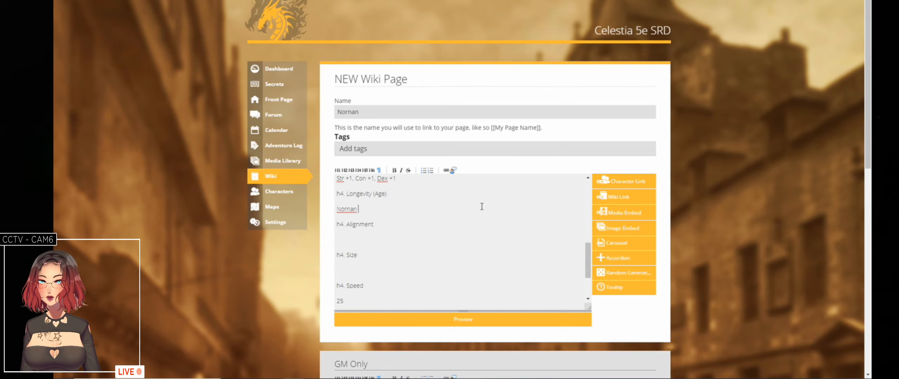
text( can expec)
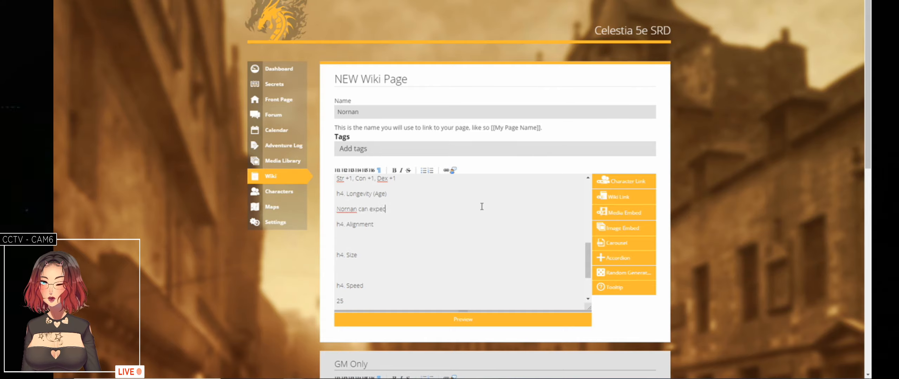
text(t to live betw)
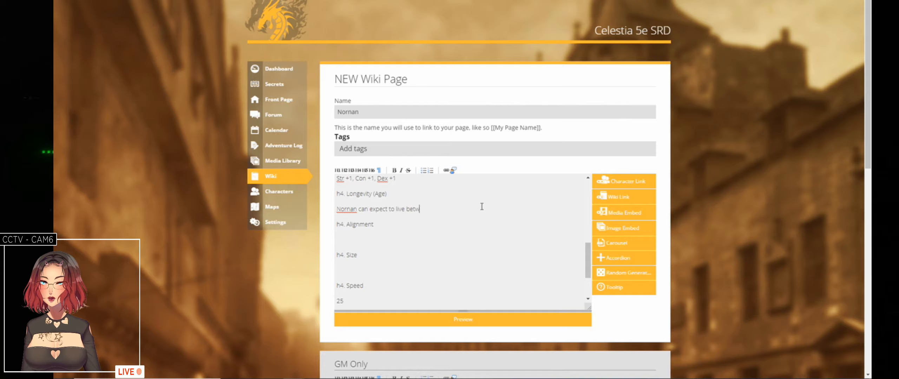
text(een )
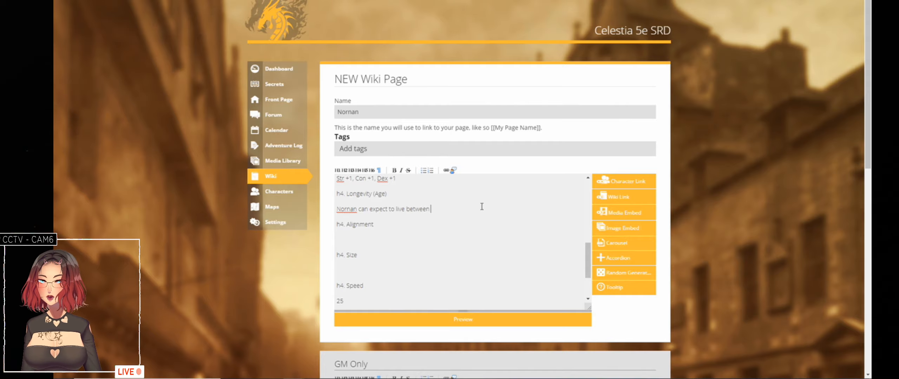
text(200 and)
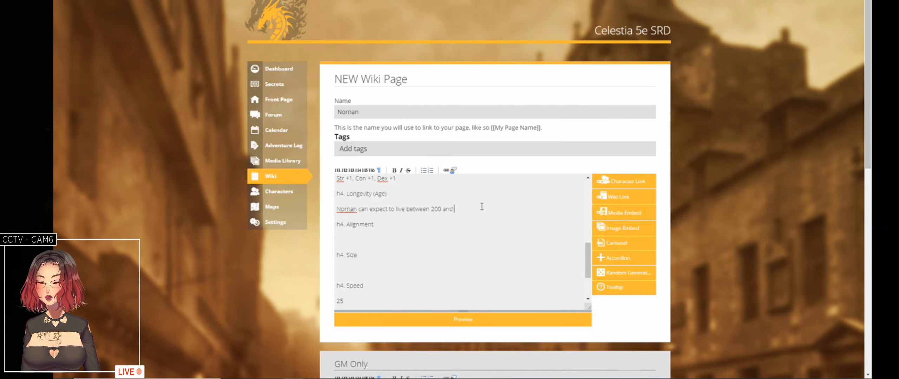
text( 400 yea)
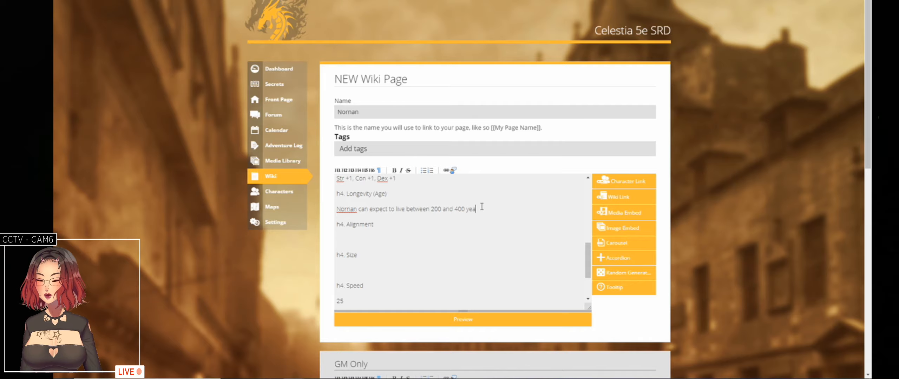
text(rs.)
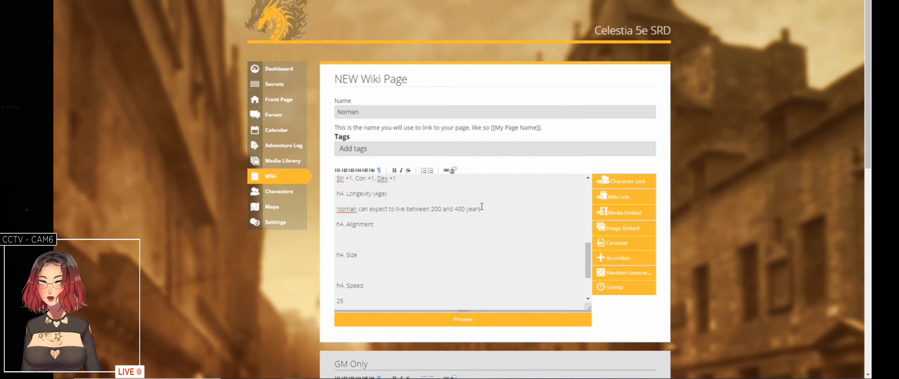
text( barring)
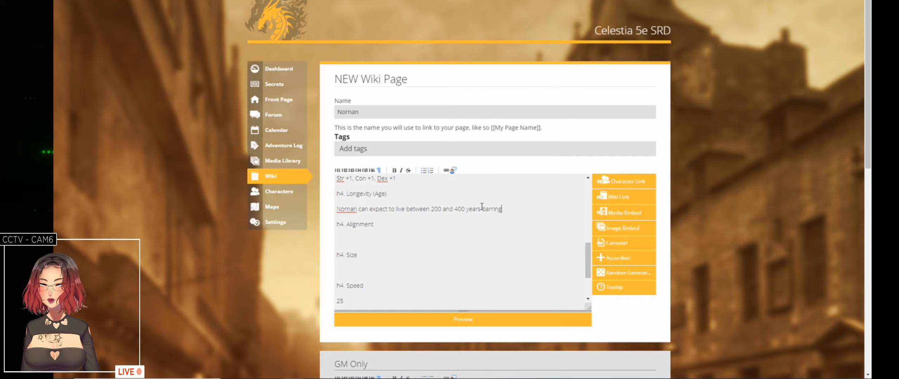
text( in)
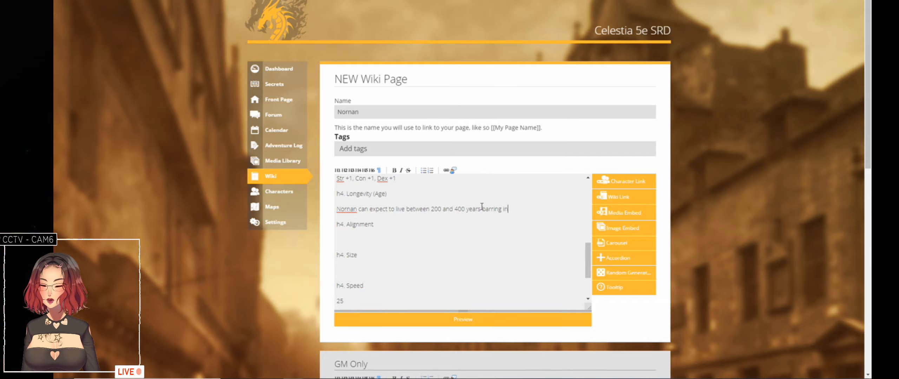
text(jury or acc)
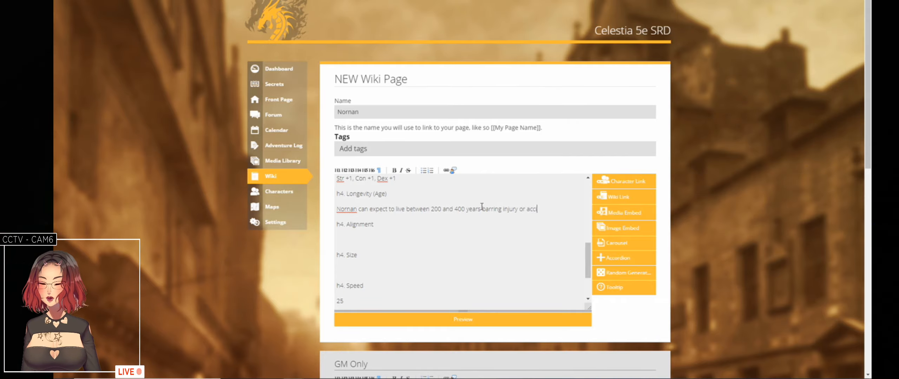
text(ident)
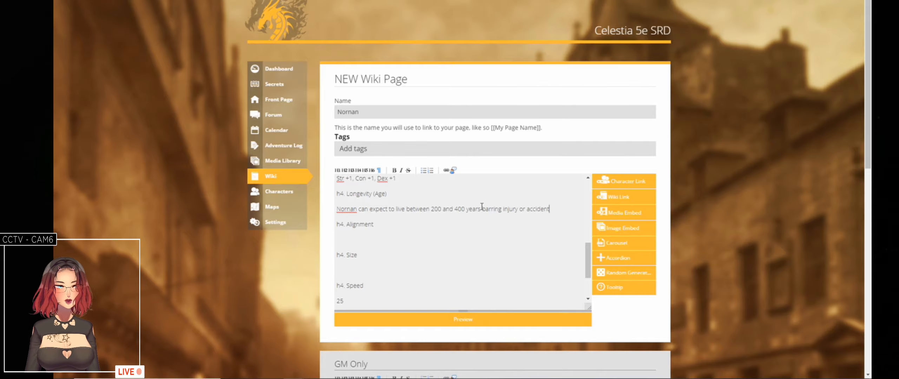
text(.)
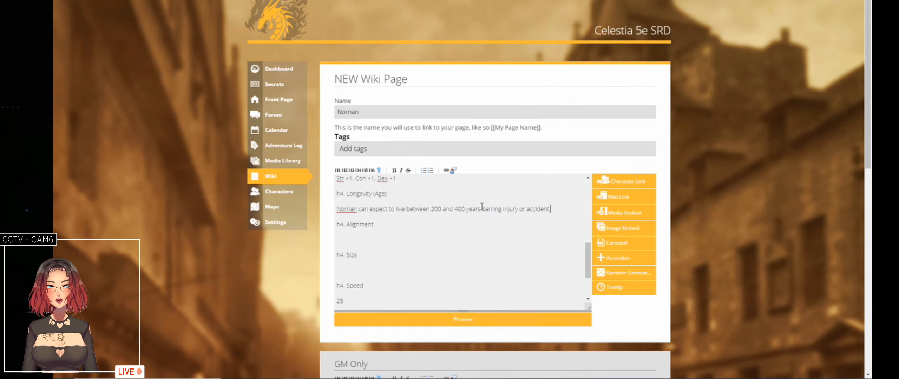
- Under the Alignment heading, write "Nornan society is very ordered, though they have a wide spectrum of alignements."
key(Down)
key(Down)
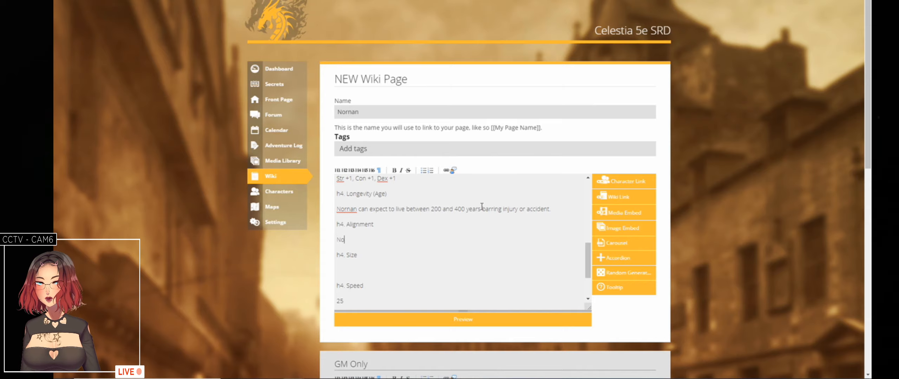
text(rnan so)
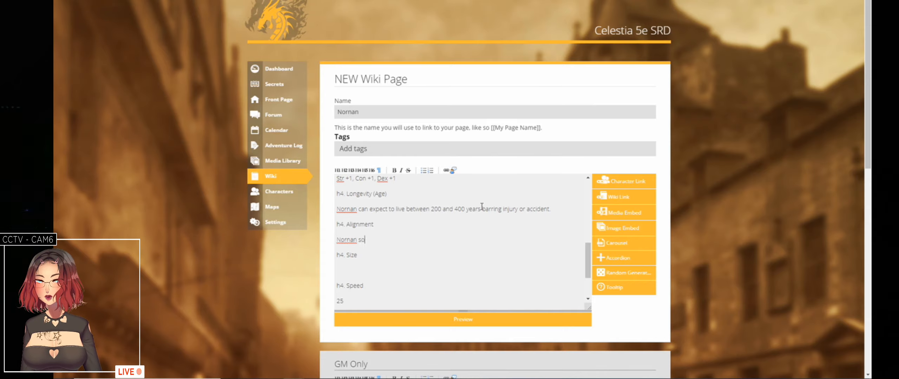
text(ciety is very o)
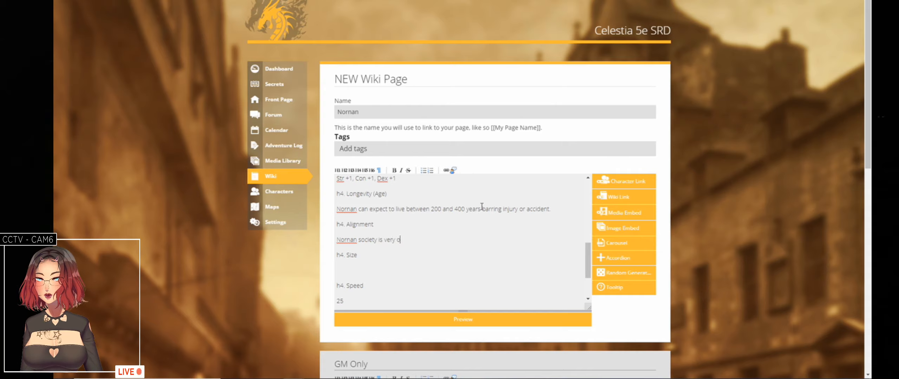
text(rdered, )
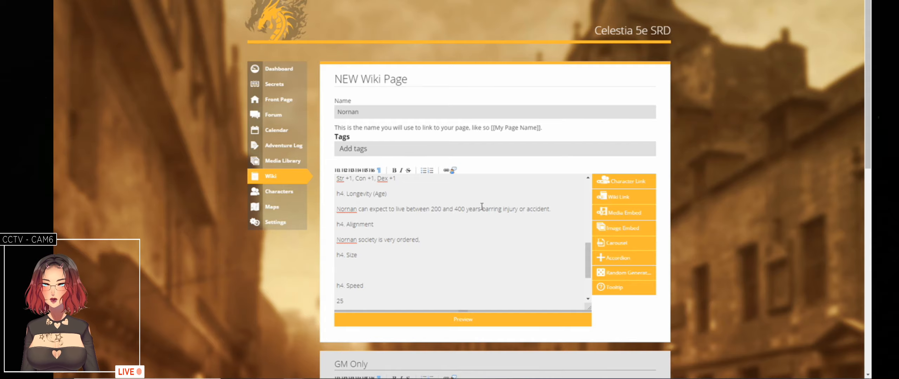
text(though the)
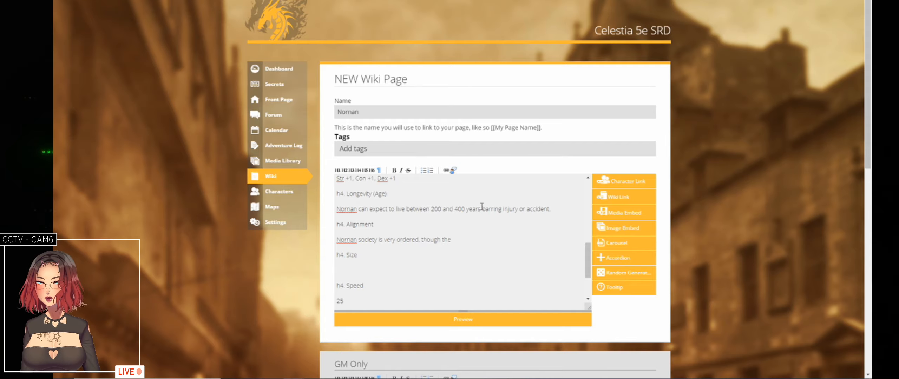
text(y have a )
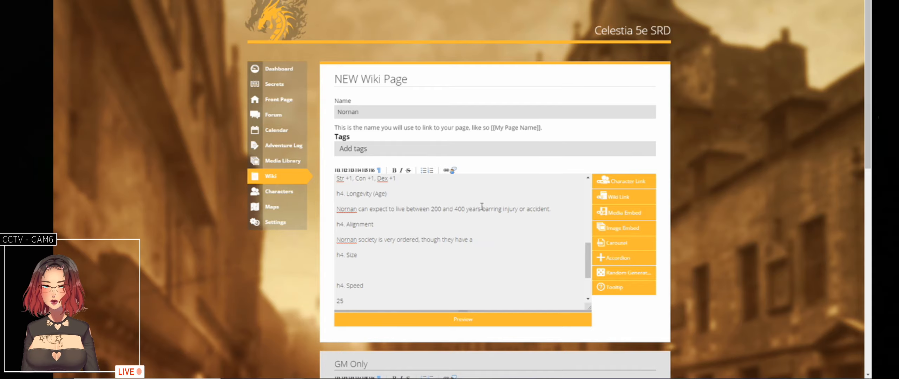
text(wide spec)
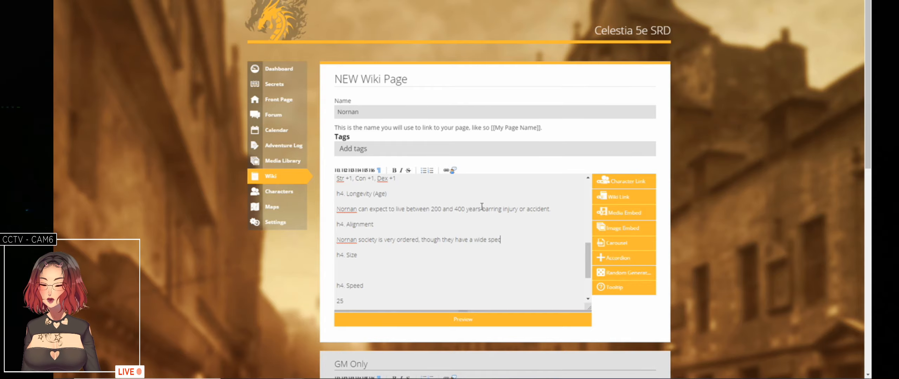
text(trum )
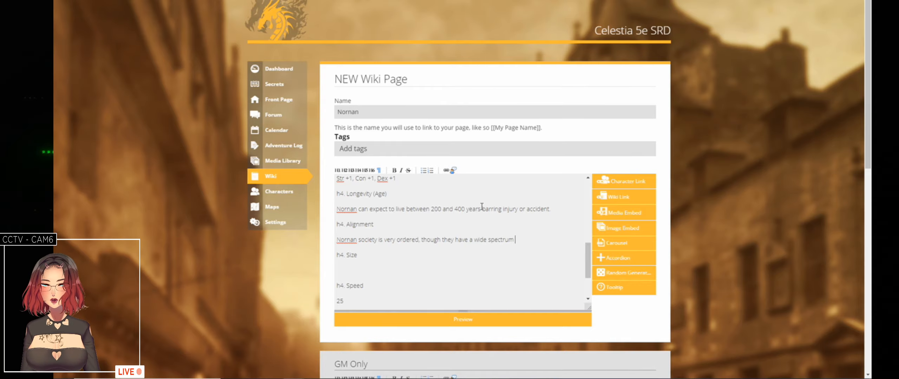
text(of alignements.)
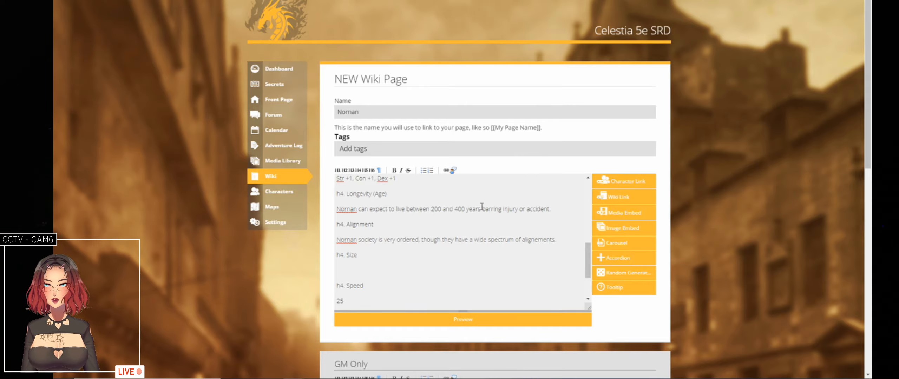
- Enter "Medium" under the Size heading and correct the misspelled "alignements" in the Alignment sentence to "alignments"
key(Down)
key(Down)
text(Medium)
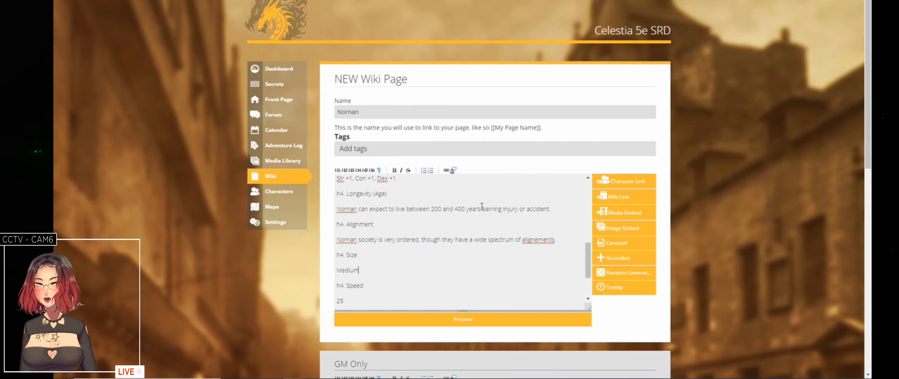
key(Down)
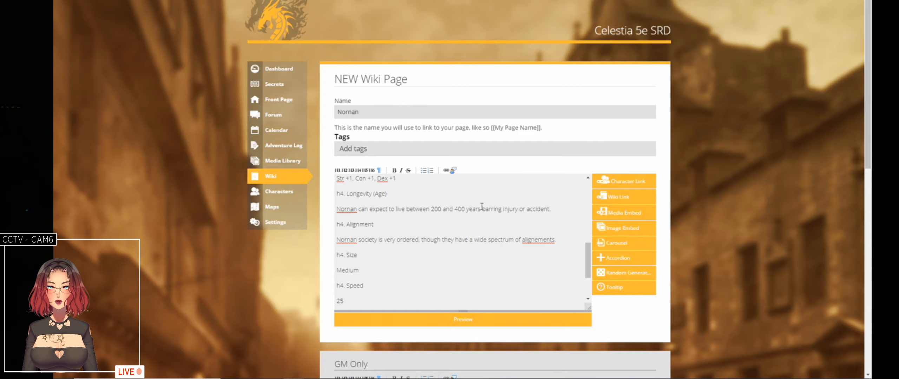
right_click(544, 243)
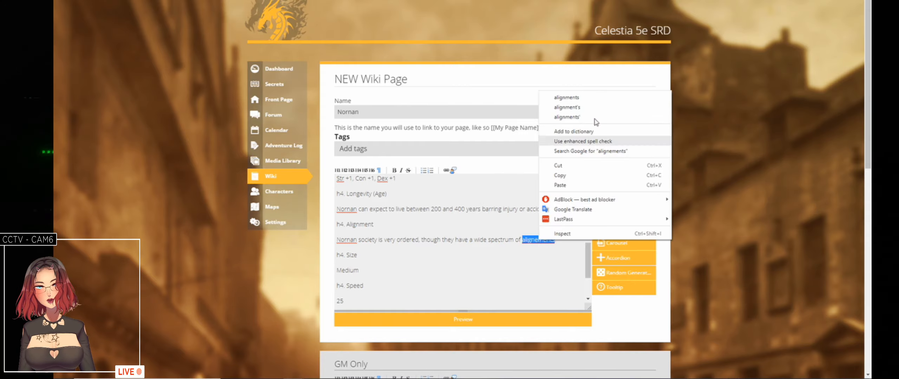
click(598, 99)
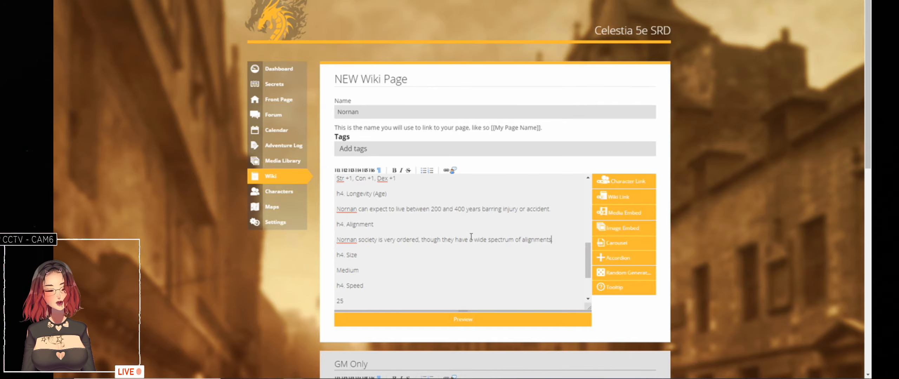
- Review the Nornan text, create the wiki page, and close its tab to return to the Character Creation page
scroll(471, 232, down, 2)
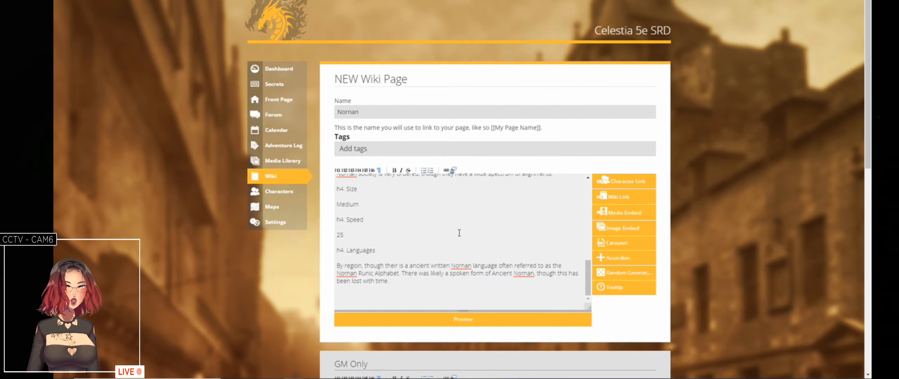
scroll(462, 235, up, 5)
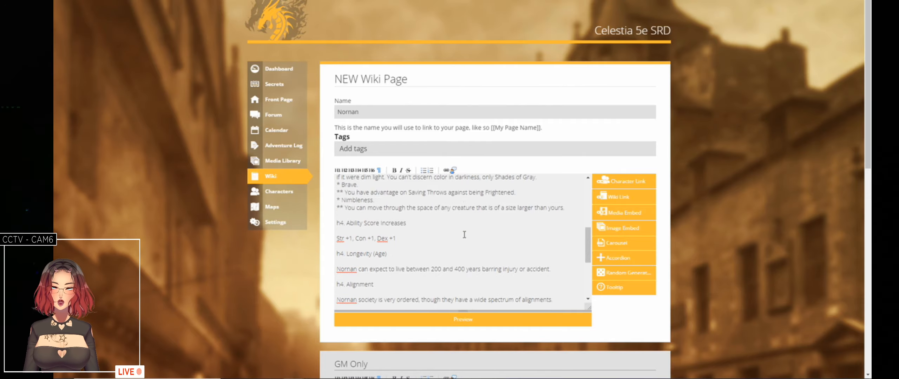
scroll(464, 234, up, 3)
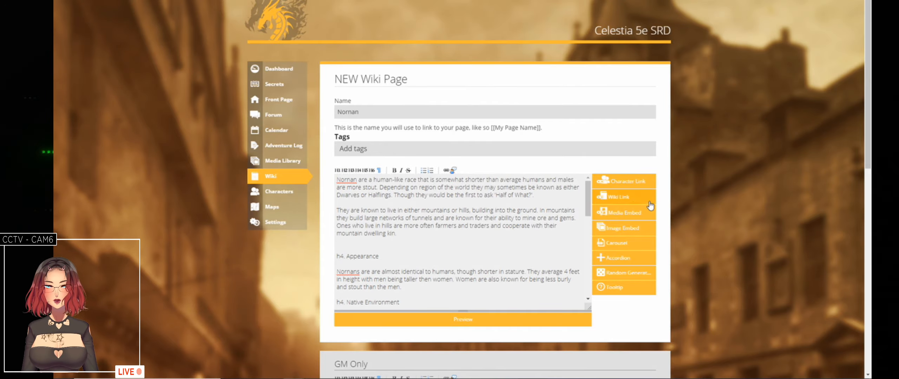
scroll(737, 201, down, 1)
scroll(737, 197, down, 10)
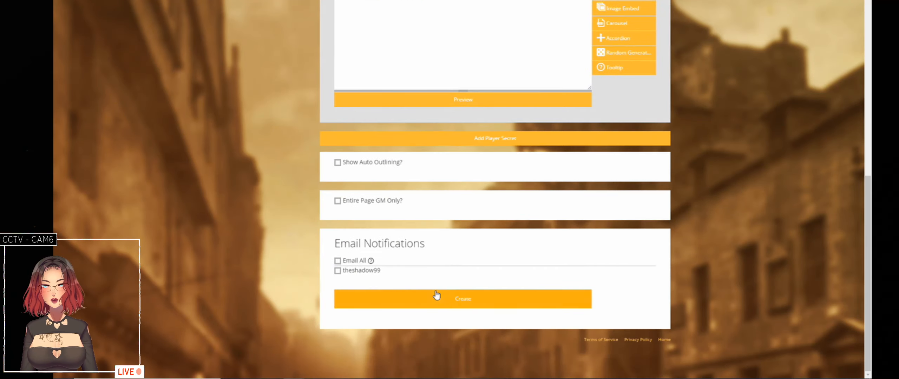
click(440, 299)
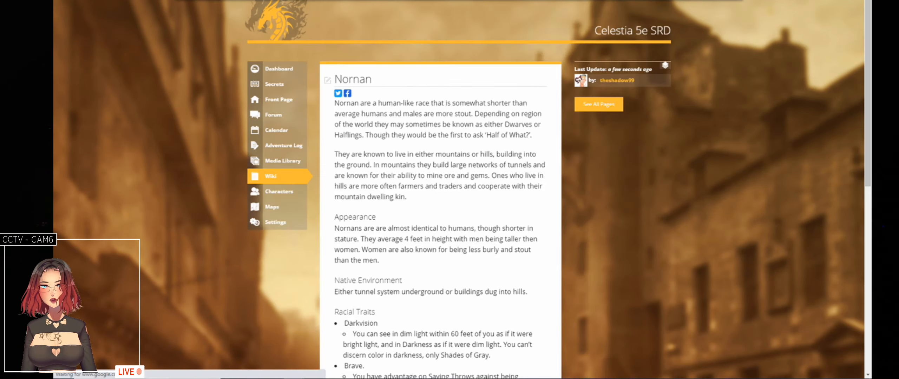
key(ctrl+w)
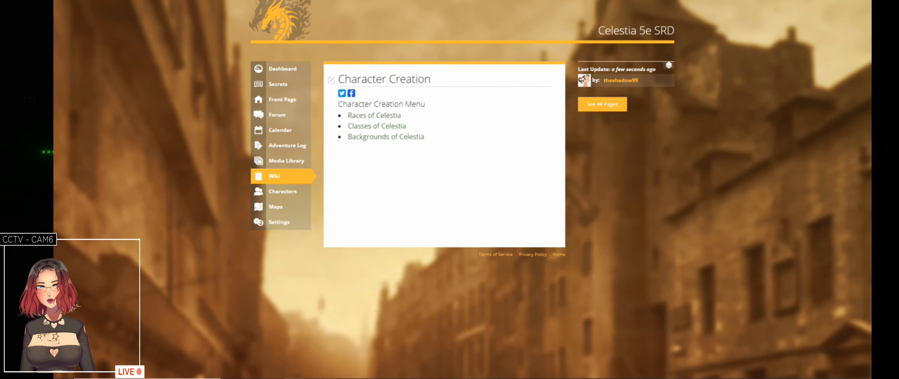
- Edit the Character Creation page and add the heading "h4. Special Rules for Celestia" below the menu list
click(332, 81)
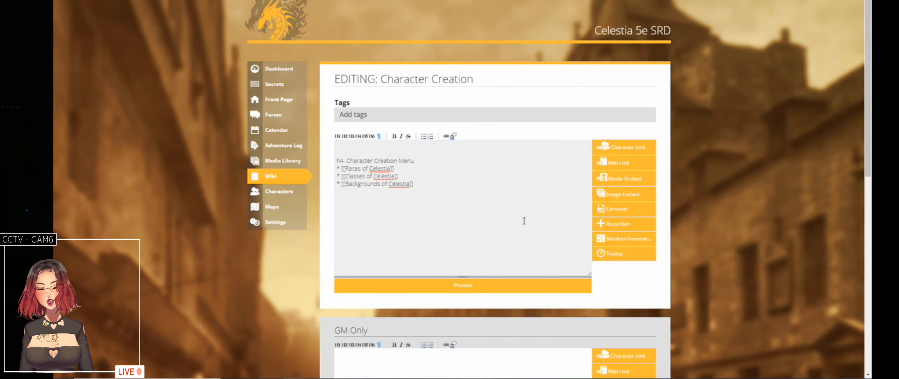
key(Return)
key(Return)
key(Return)
text(h4)
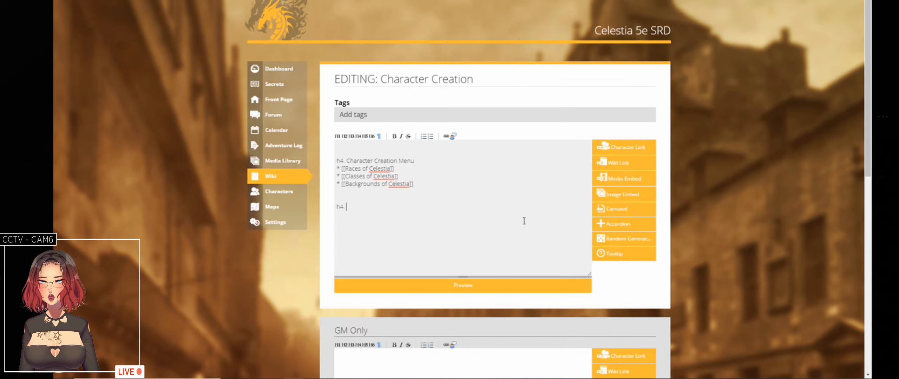
text(. Special)
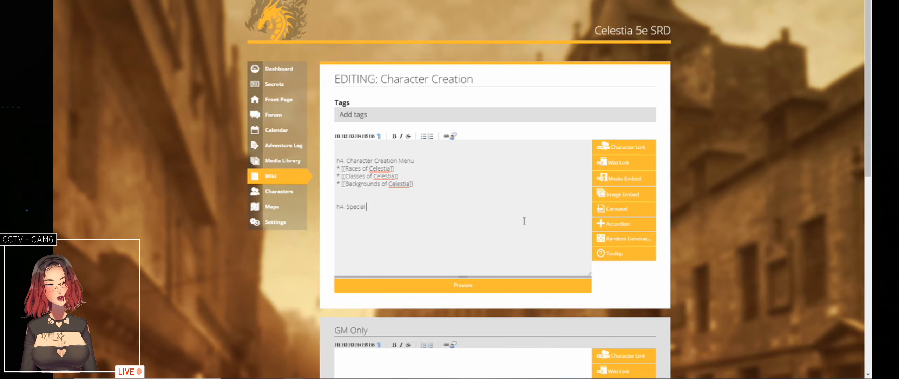
text(Ru)
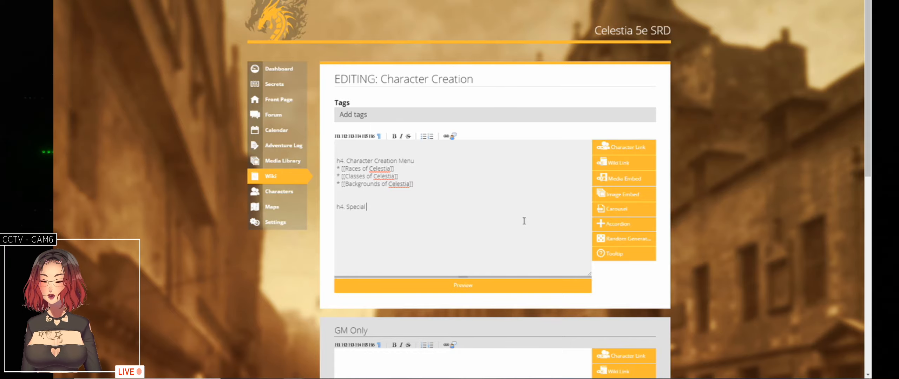
text(les for Celestia )
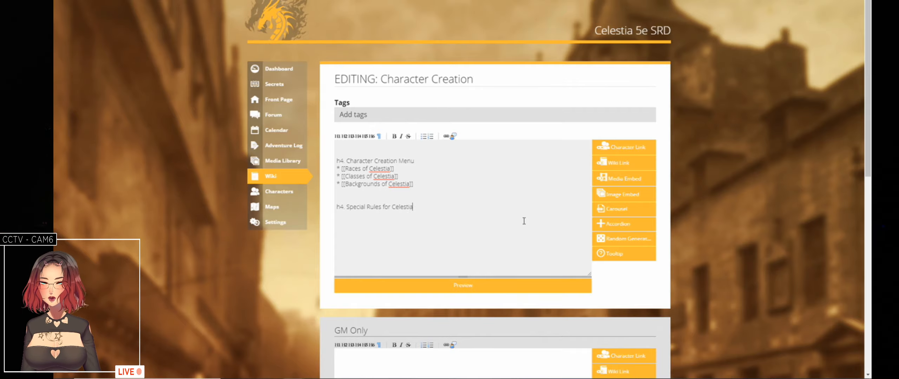
- Add the bulleted wiki link "* [[Armor in Celestia]]" under the Special Rules for Celestia heading and save the page
text(*)
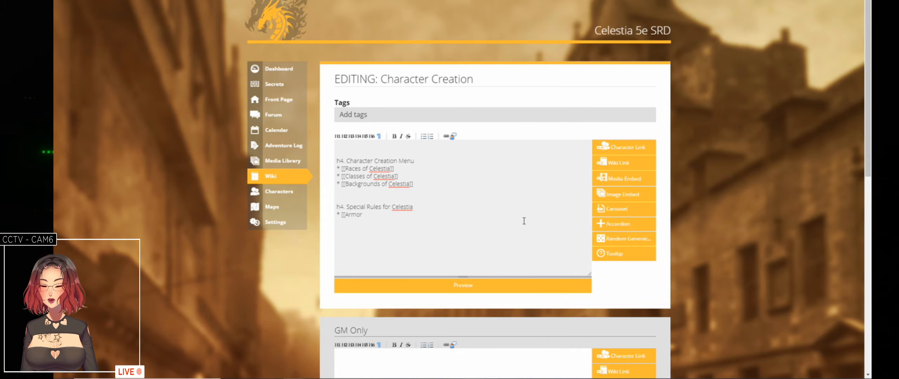
text(in Cele)
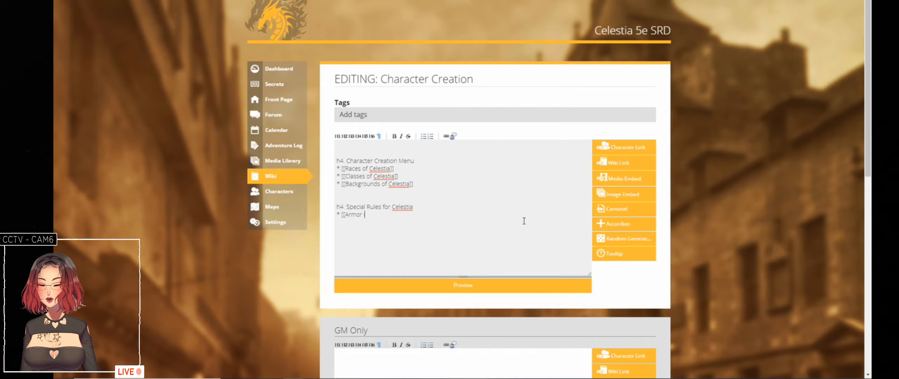
text(stia)
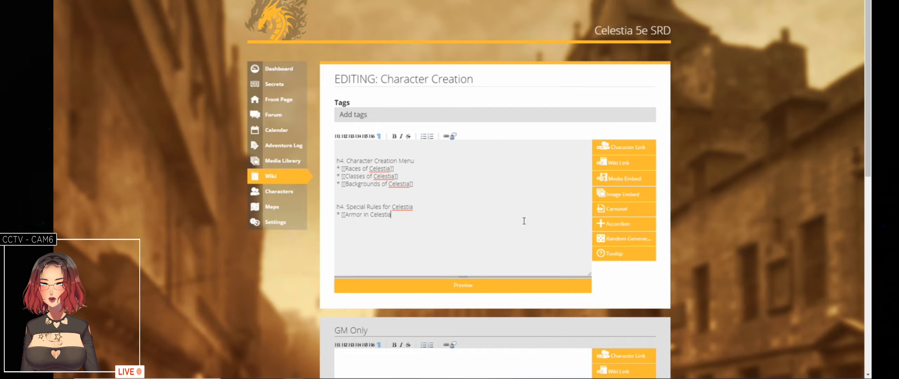
text(]])
key(Return)
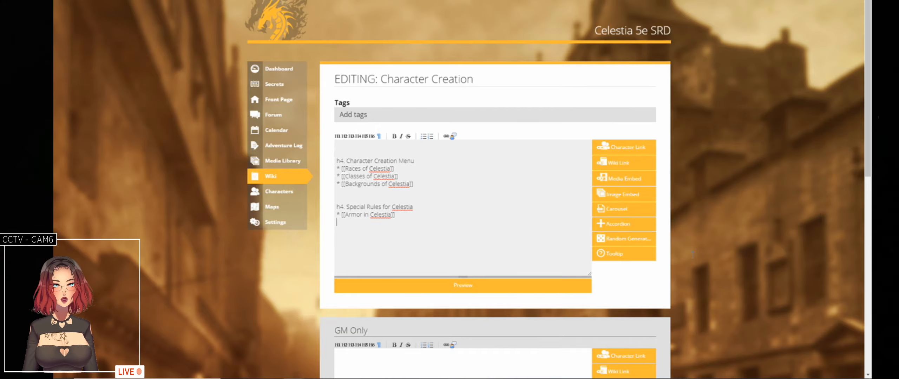
scroll(484, 230, down, 10)
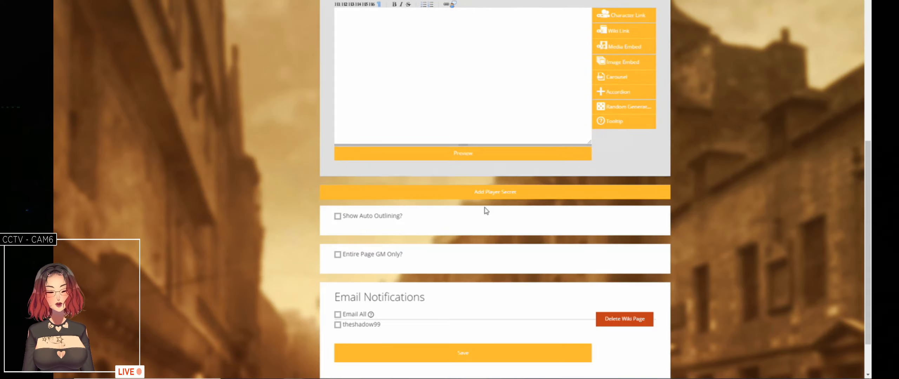
scroll(486, 210, down, 2)
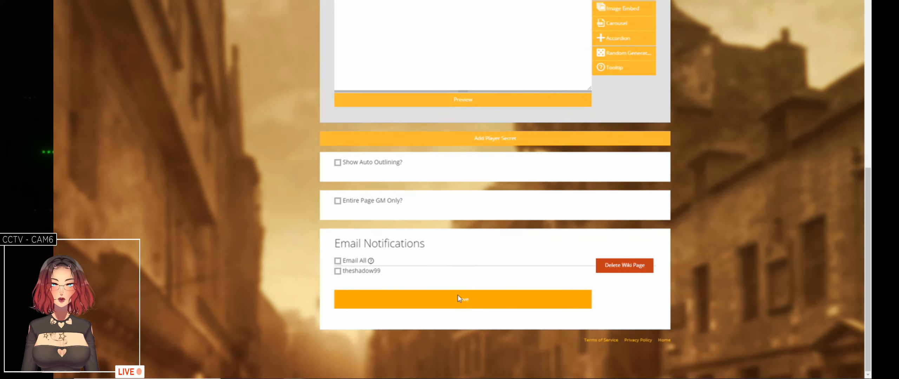
click(458, 298)
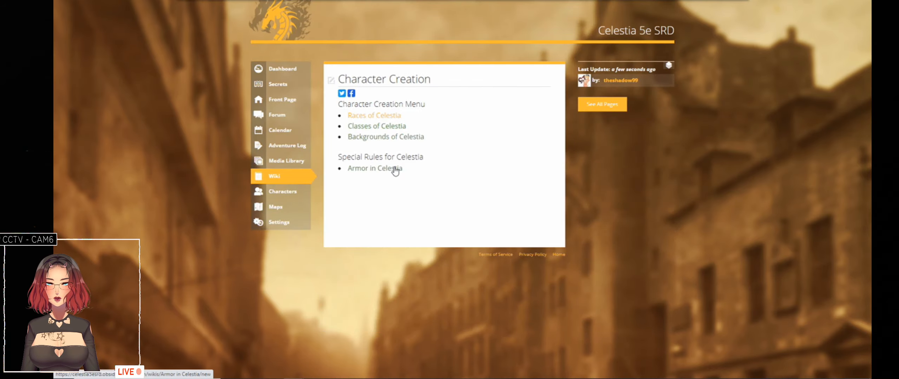
- Open the Armor in Celestia link in a new tab and place the cursor in the new page's body text
right_click(385, 171)
click(399, 175)
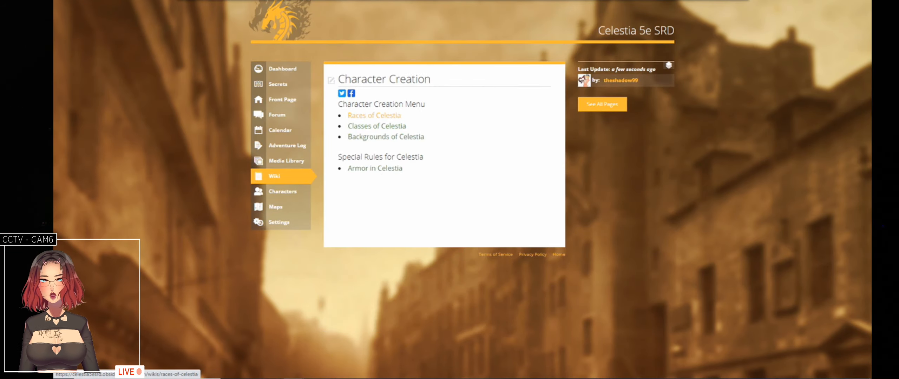
click(400, 1)
click(437, 231)
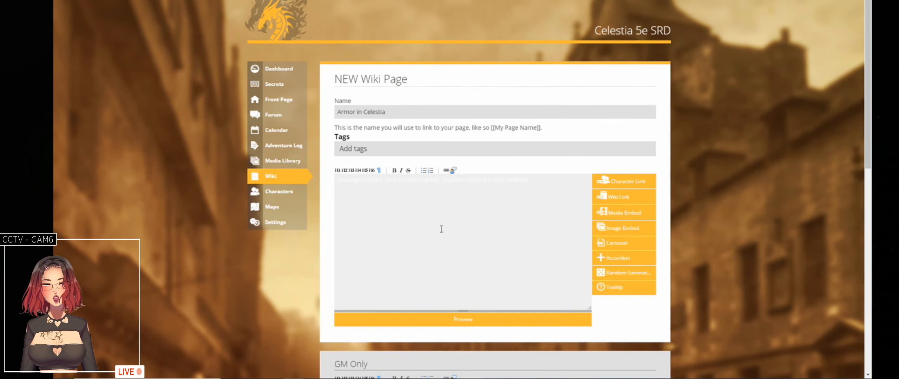
- Switch to the virtual tabletop tab and close the dwarf and halfling race reference windows
click(624, 1)
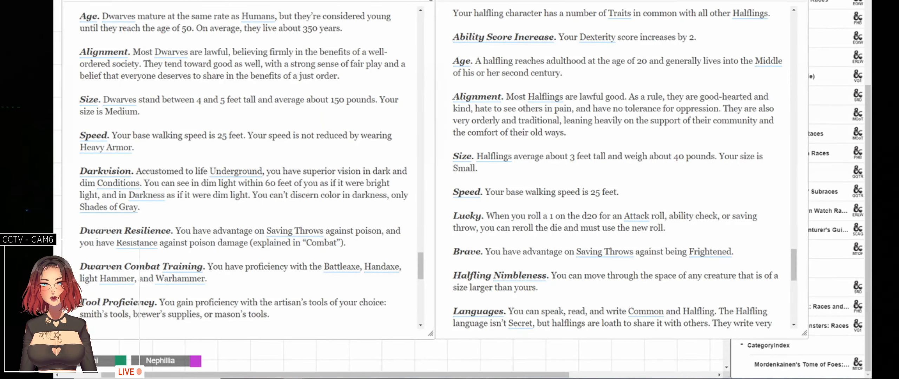
click(430, 1)
click(805, 0)
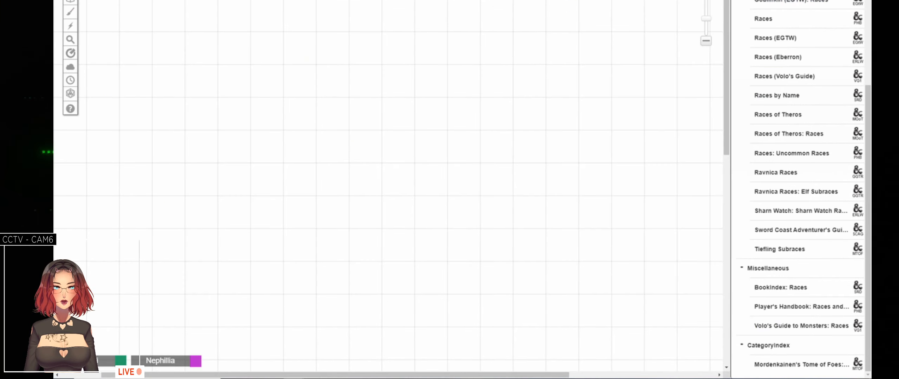
- Replace the rules compendium search term "races" with "armor"
scroll(740, 59, up, 4)
click(777, 7)
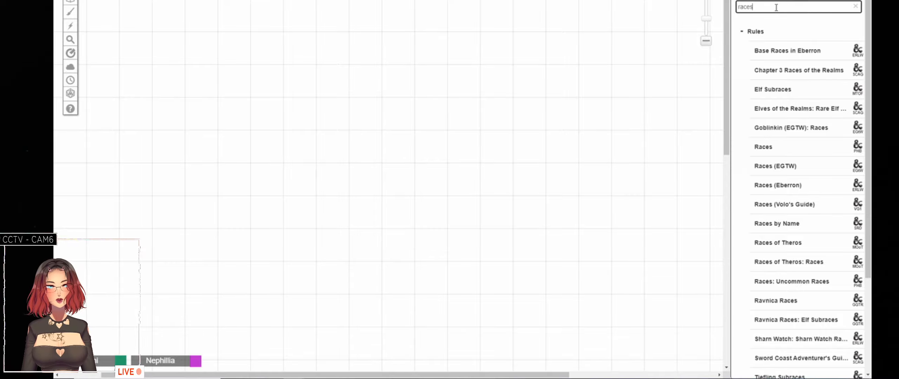
key(BackSpace)
key(BackSpace)
key(BackSpace)
key(BackSpace)
key(BackSpace)
text(armor)
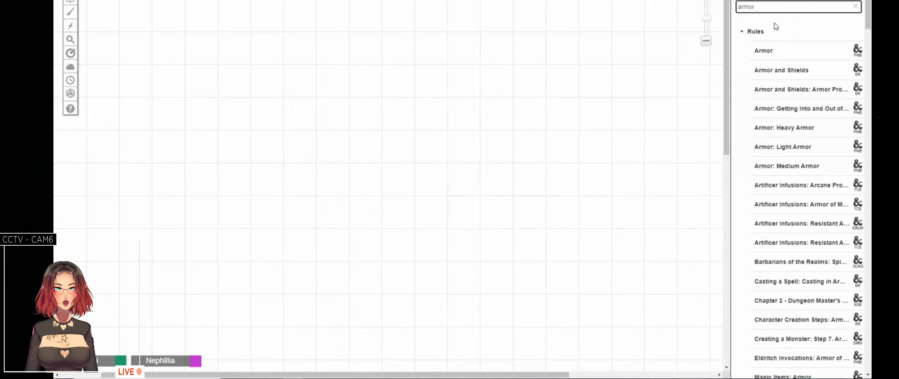
- Open the compendium's Armor rules entry and examine its table of light, medium and heavy armor
click(764, 51)
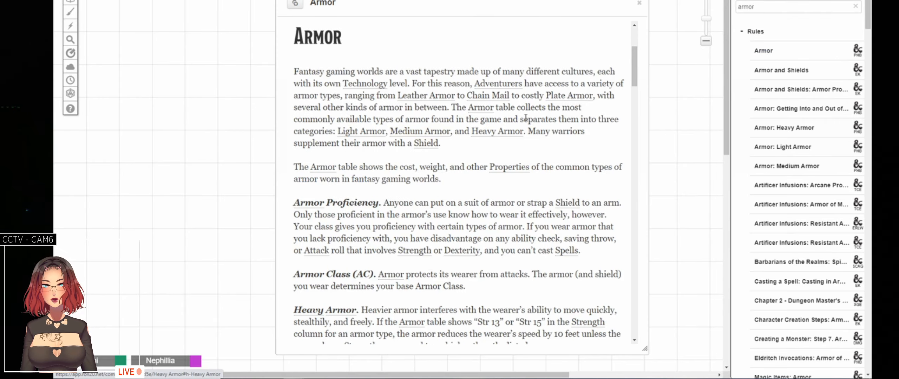
scroll(525, 118, down, 3)
scroll(525, 118, down, 10)
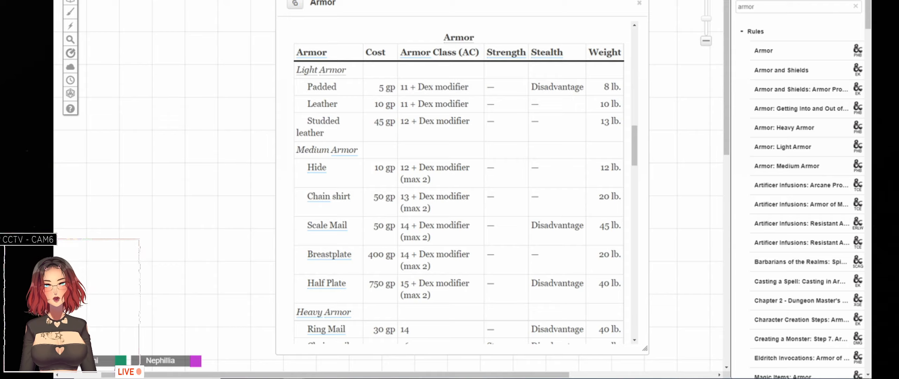
- Return to the new wiki page and write "Armor in Celestia falls under the normal types from the SRD with some changes to how armor works."
click(391, 1)
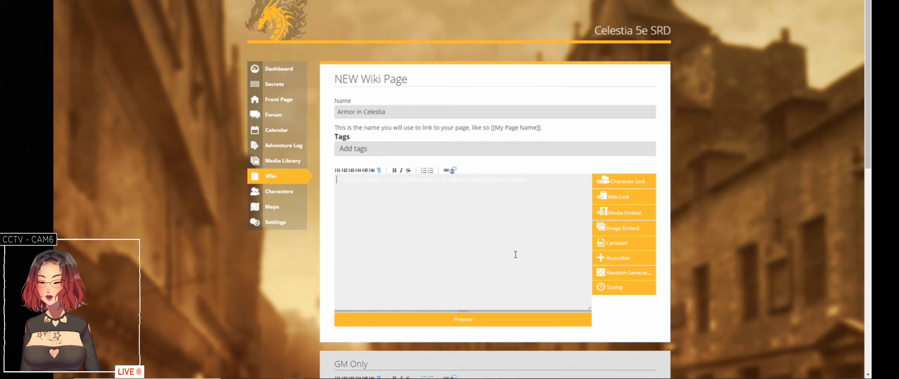
text(Armo)
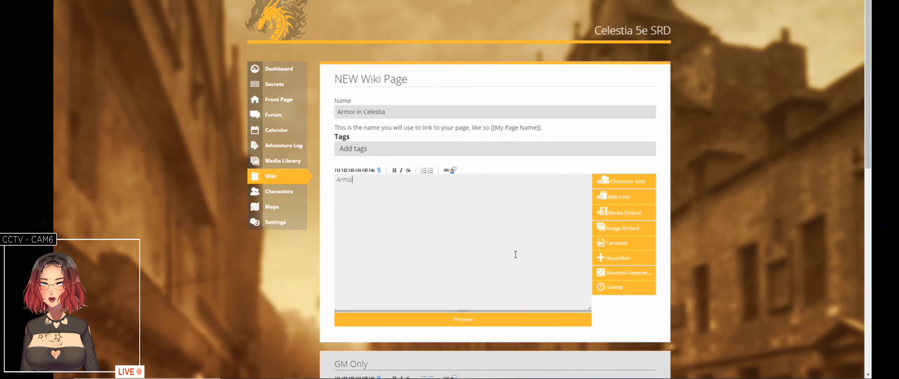
text(irin Celes)
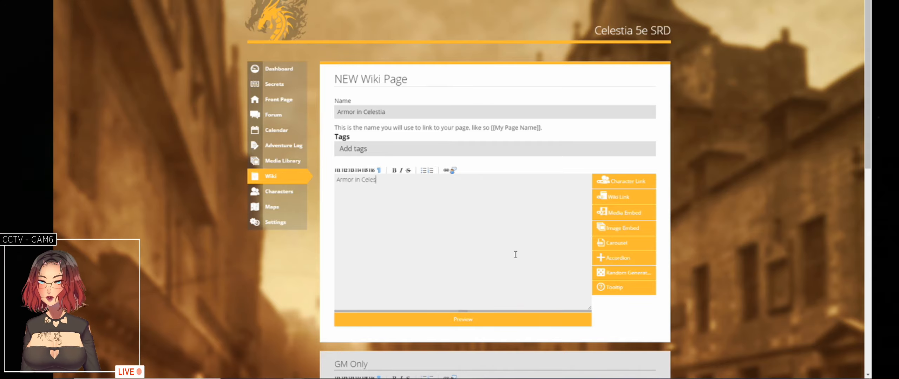
text(tia f)
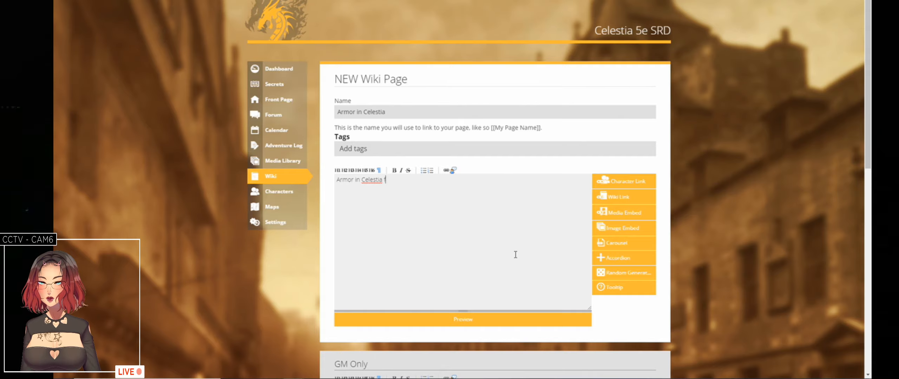
text(alls under the normal)
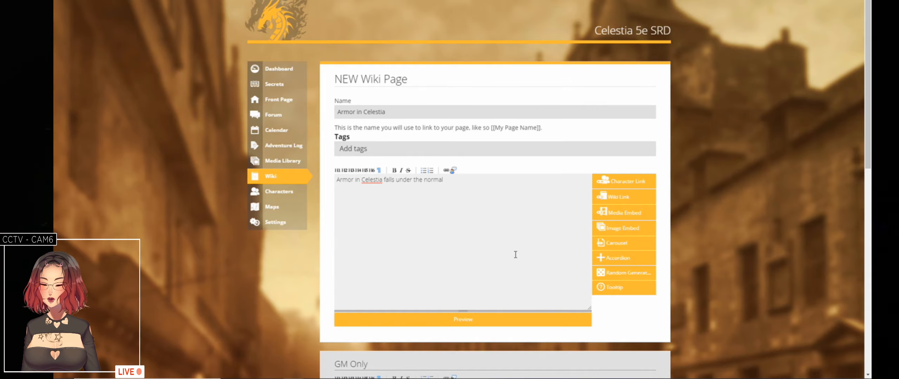
text( types fro)
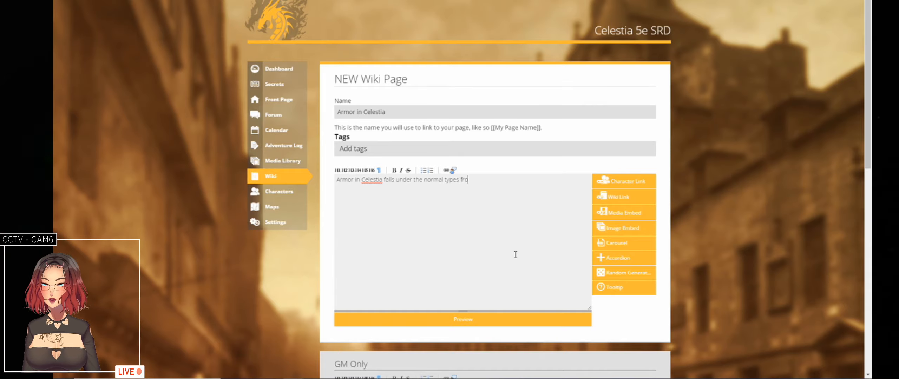
text(m the )
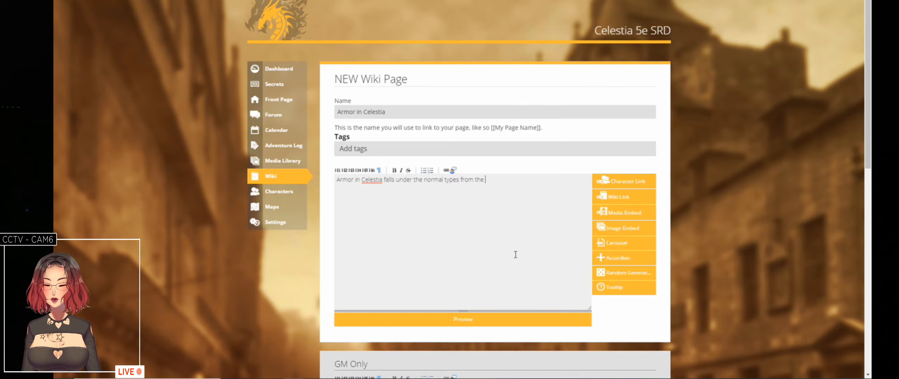
text(SRD)
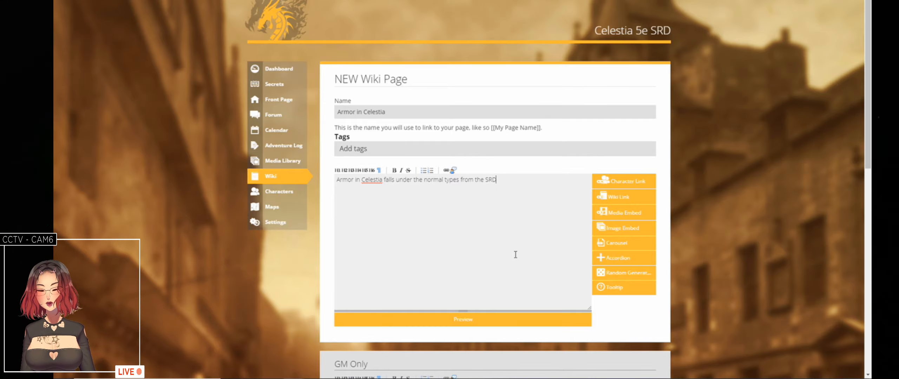
text(with some c)
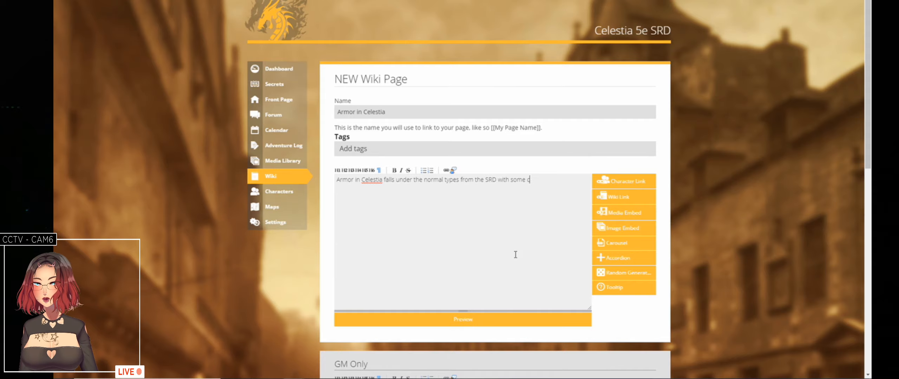
text(hanges)
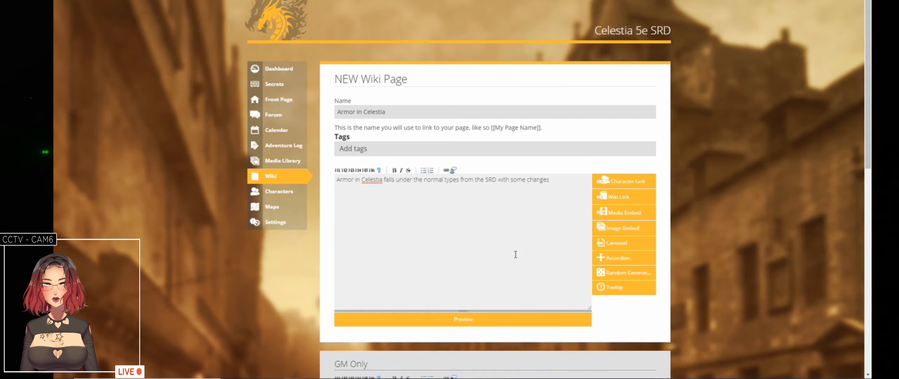
key(BackSpace)
text(s to )
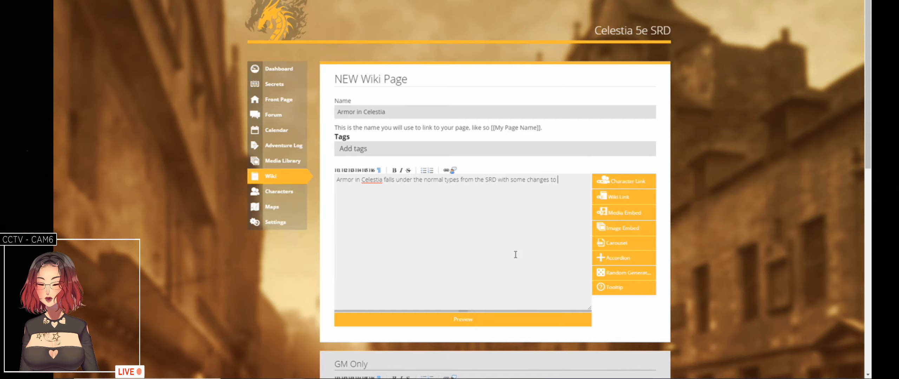
text(how armor wor)
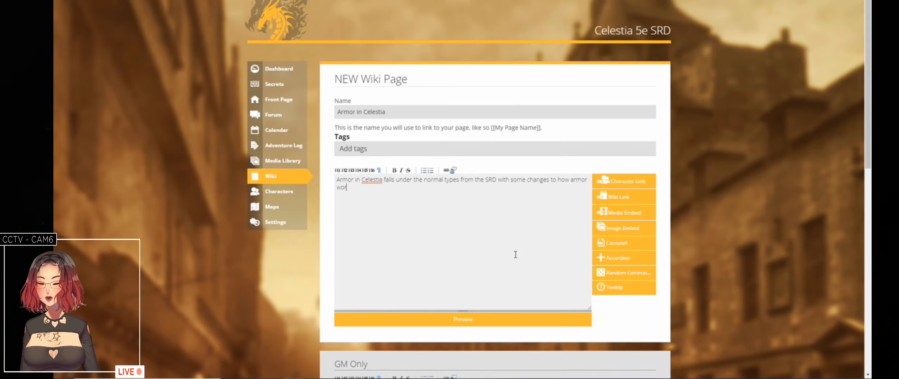
text(ks.)
key(Return)
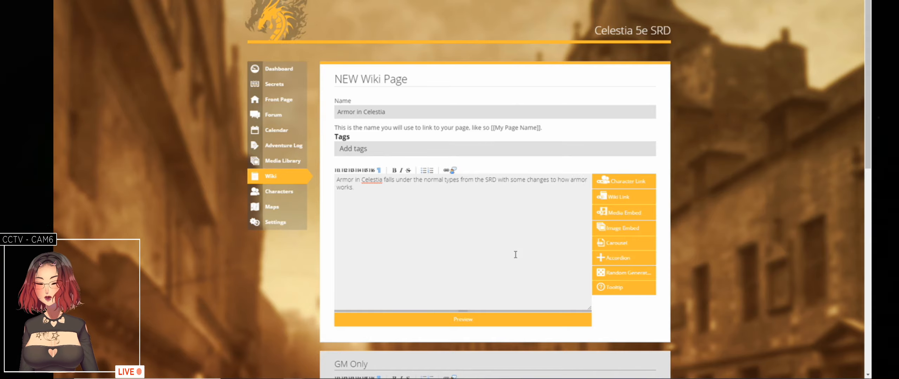
- Add the paragraph "AC- Armor Class is derived as normal, however AC for particular armors is not quite the same as in 5e."
text(C- A)
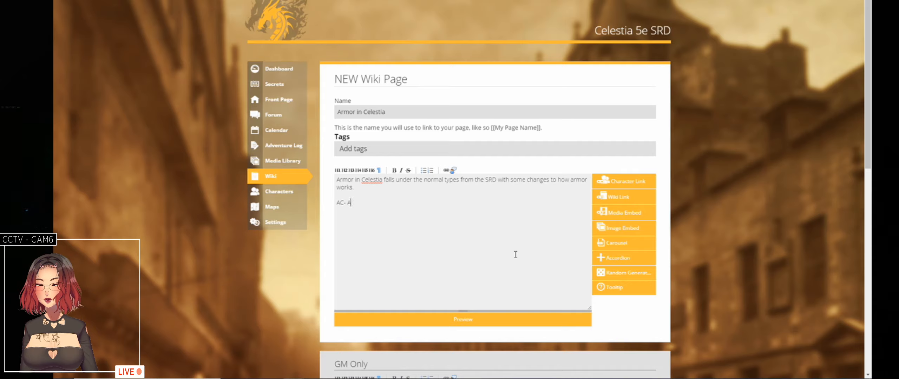
text(rmor Class is de)
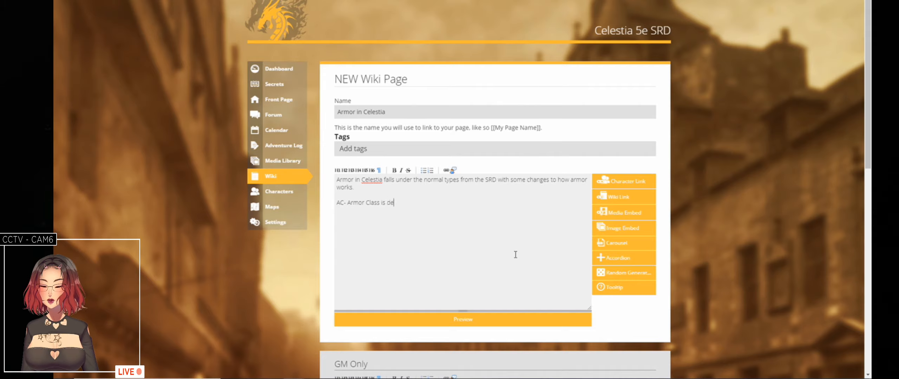
text(rived)
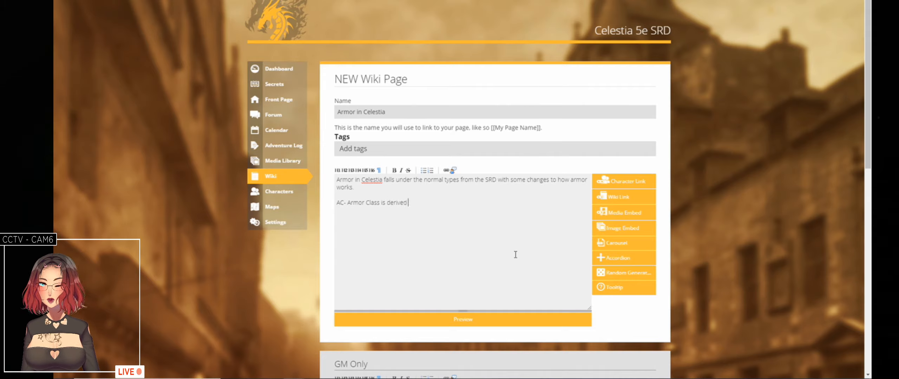
text( as normal)
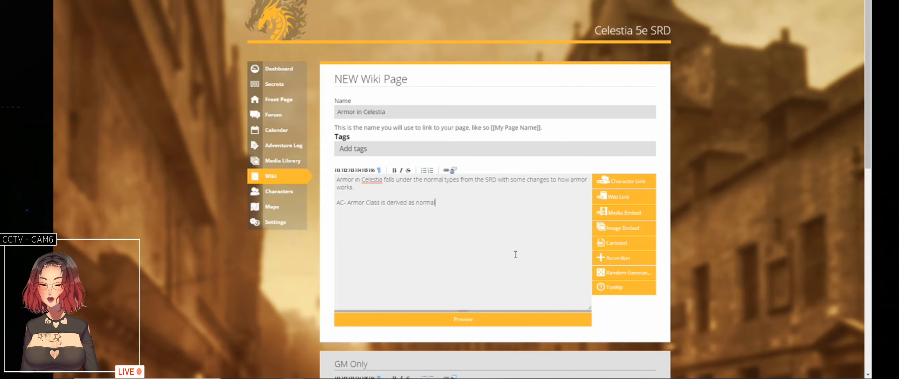
text(, however )
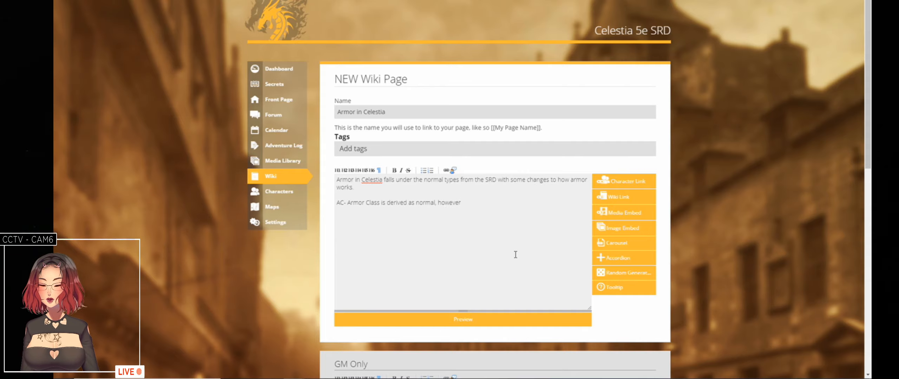
text(ra)
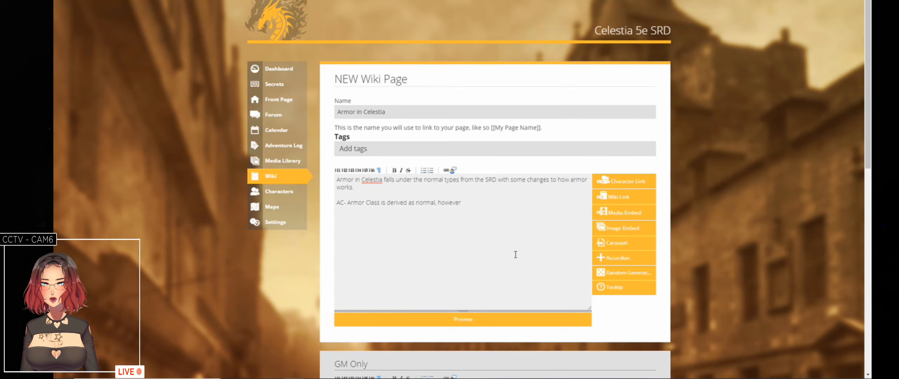
text(C for )
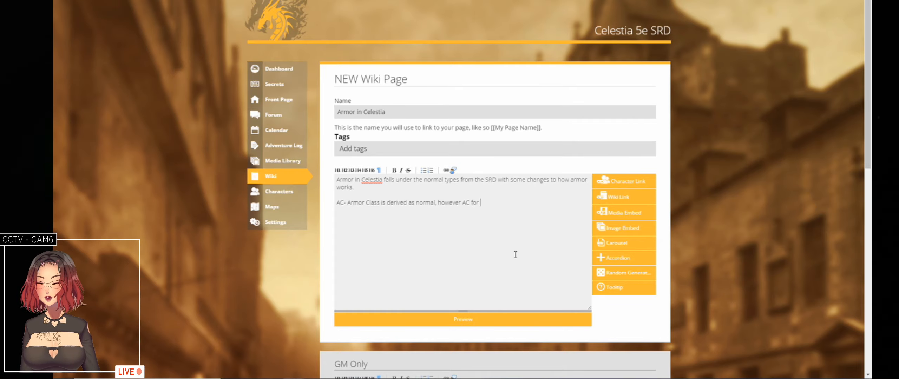
text(particular arm)
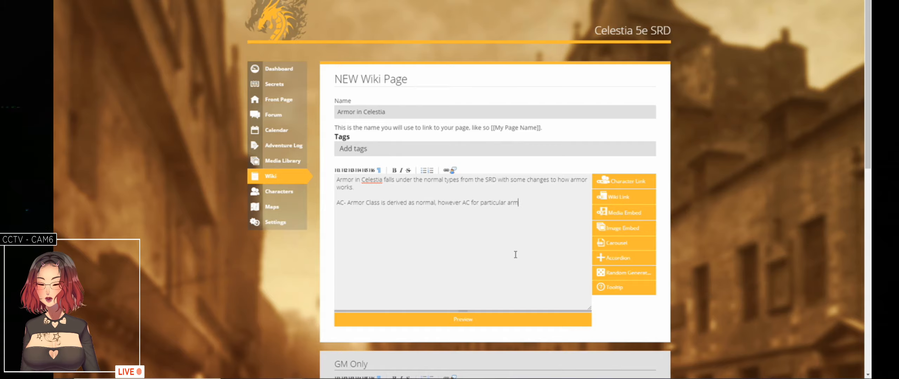
text(ors is )
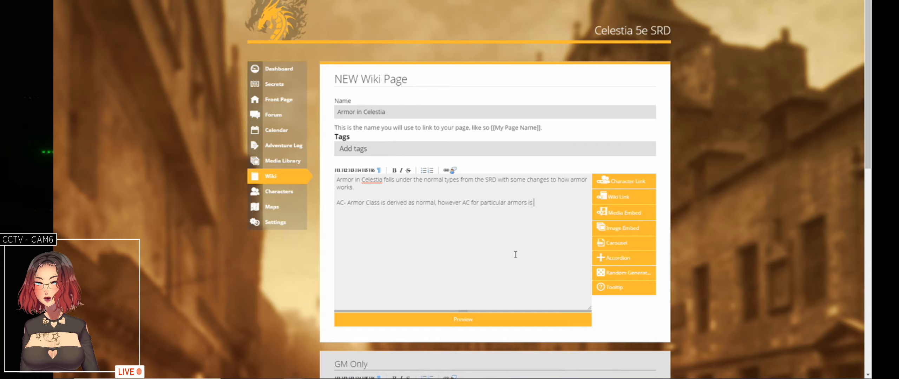
text(not q)
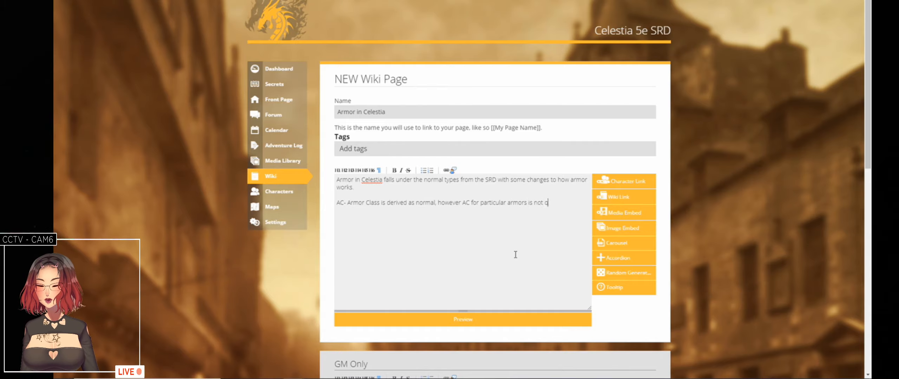
text(uite the same a)
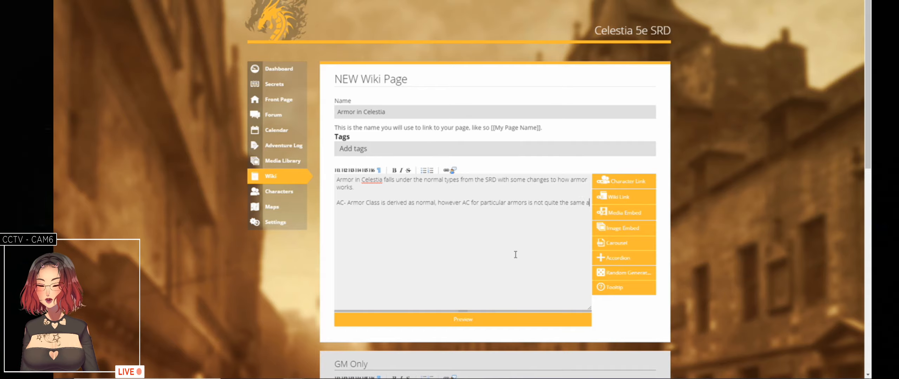
text(s in)
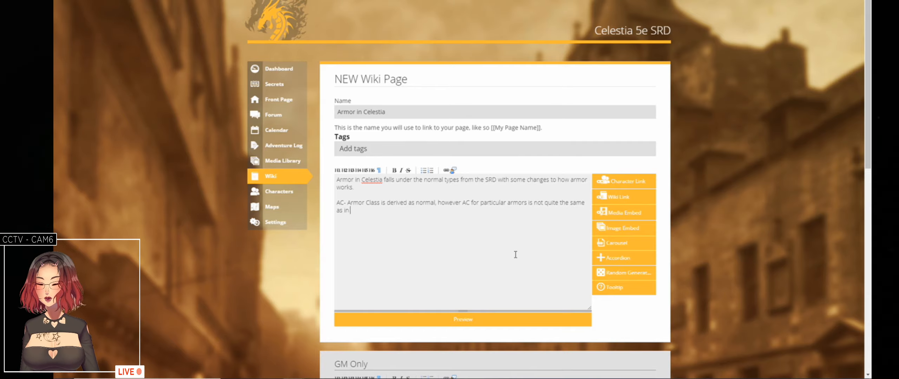
text( 5e.)
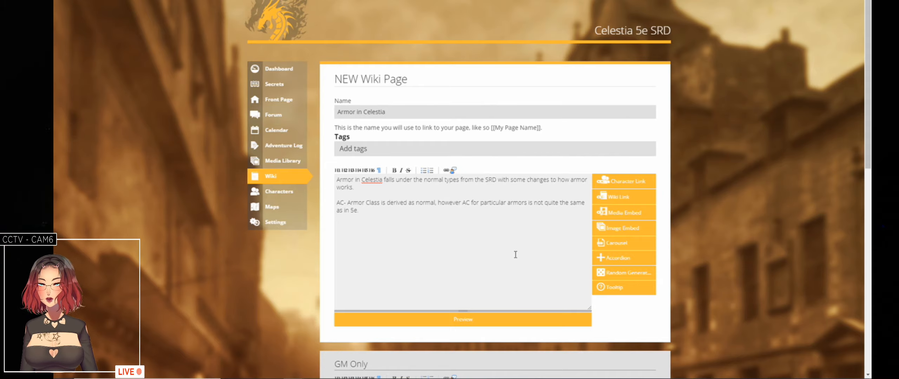
- Add the paragraph "AR- AR or Armor Rating is protective rating for armor and is higher for heavier armor" below the AC paragraph
text(AR-)
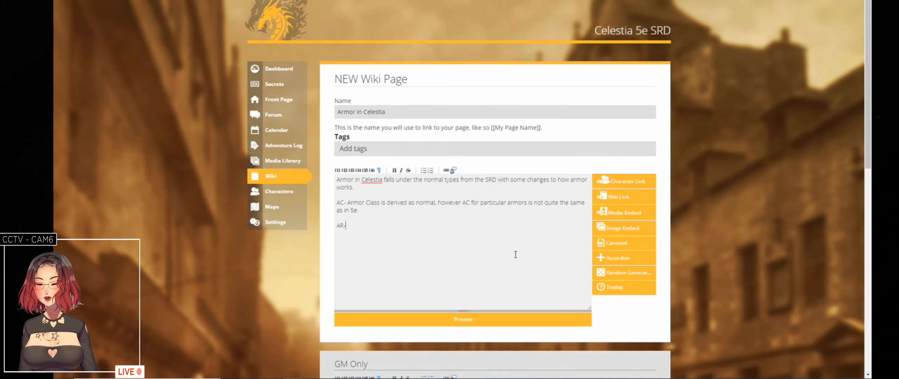
text( AR)
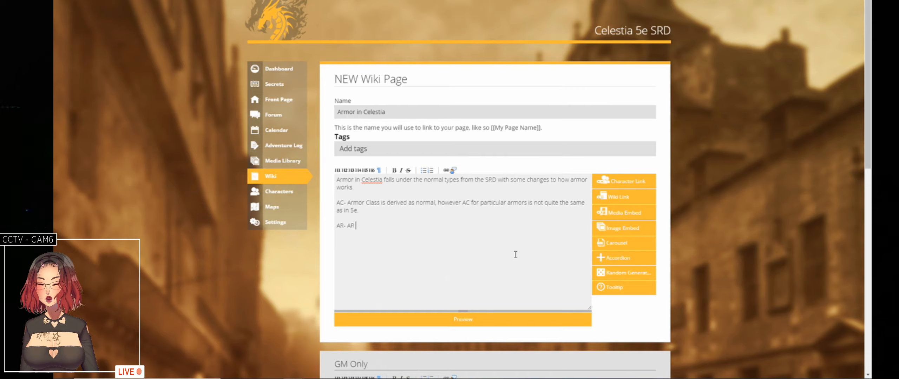
text( or Armor Ra)
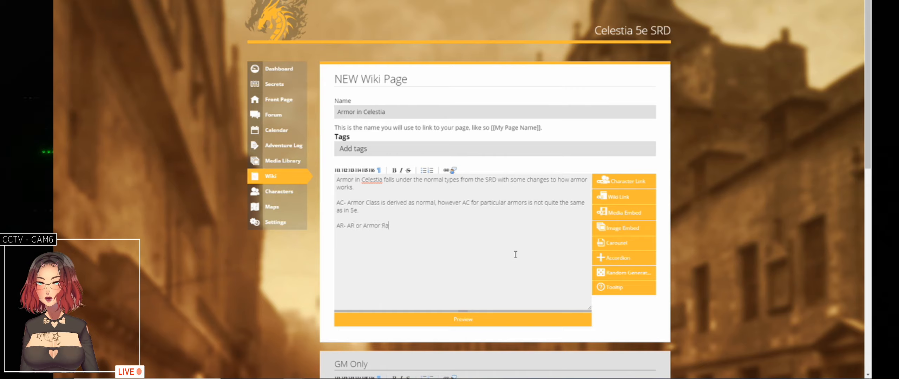
text(ting is)
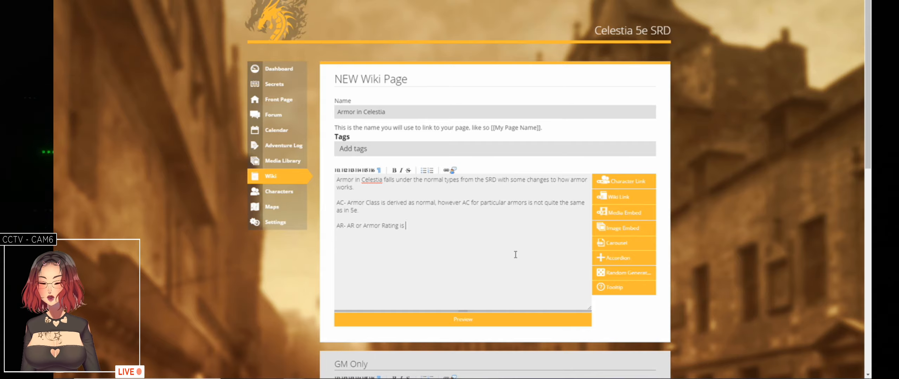
text(protective ra)
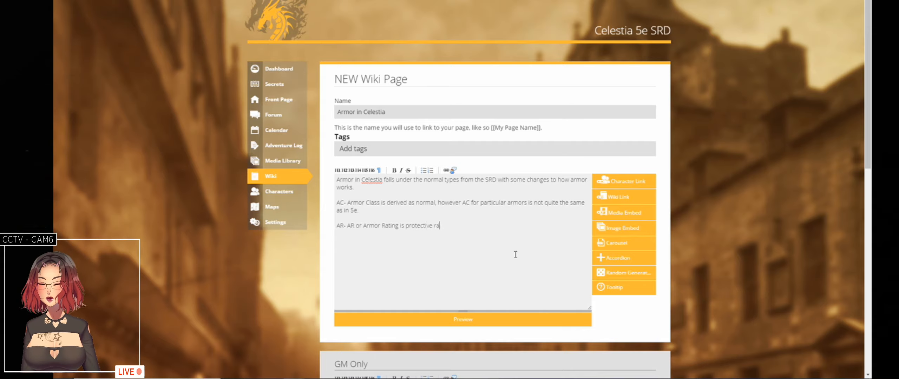
text(ting for arm)
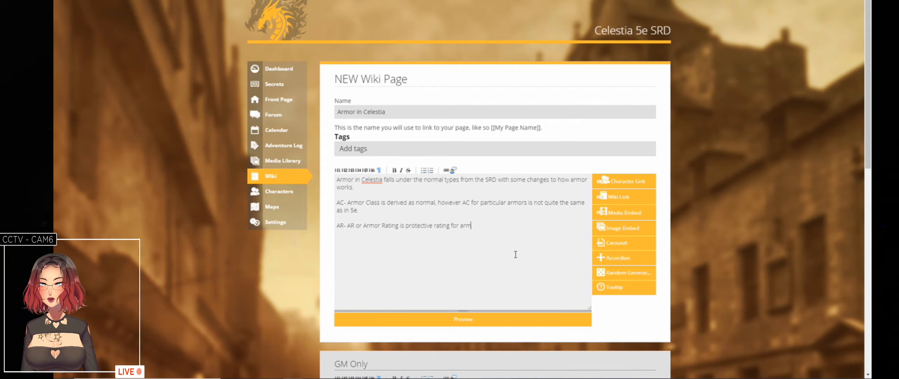
text(or)
text( an)
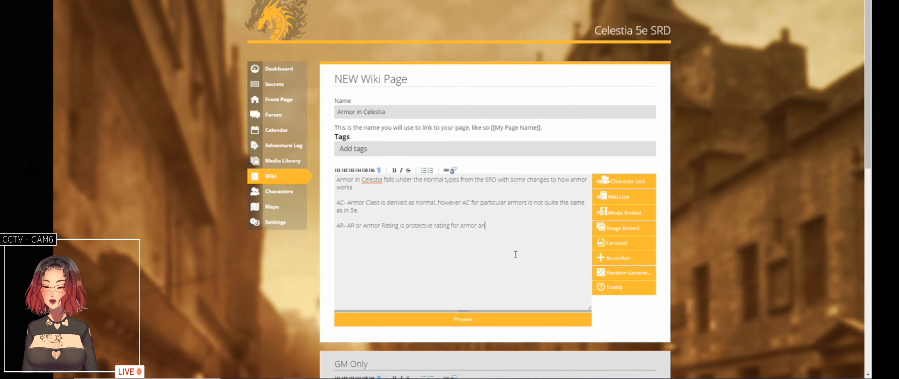
text(d is higher)
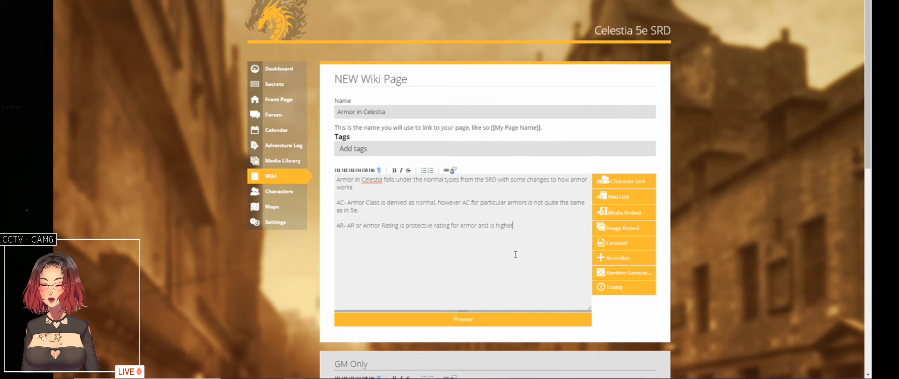
text( for)
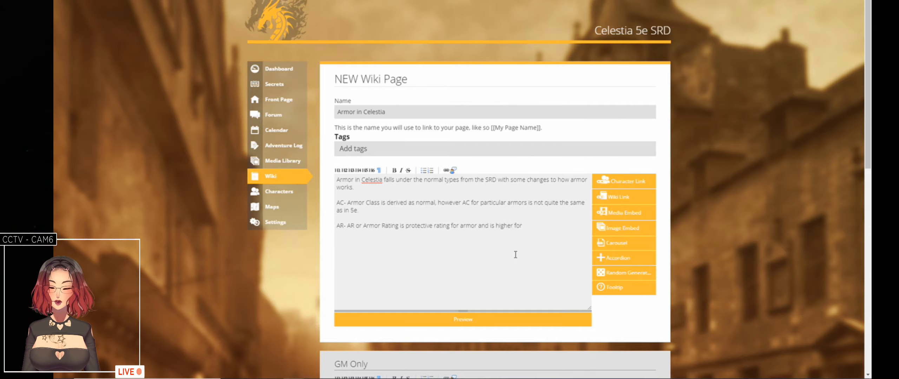
text( heavier ar)
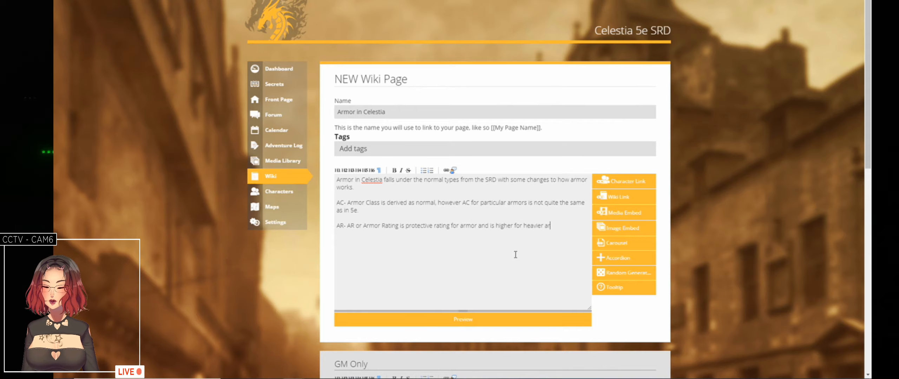
text(mor)
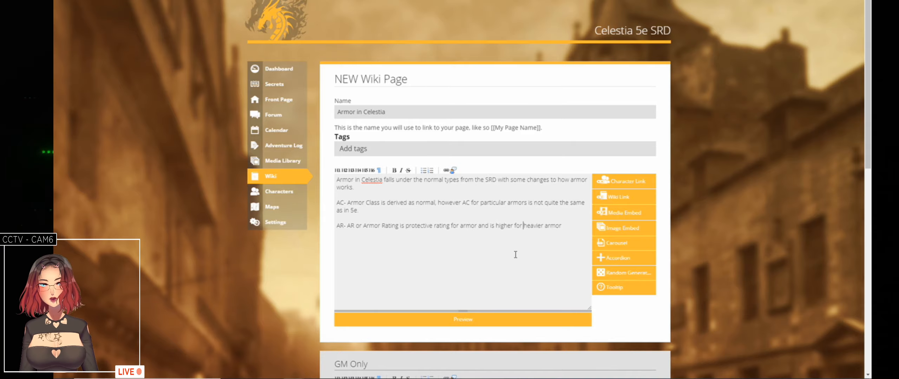
- Reword the end of the AR paragraph to read "heavier types of armor."
key(ctrl+Right)
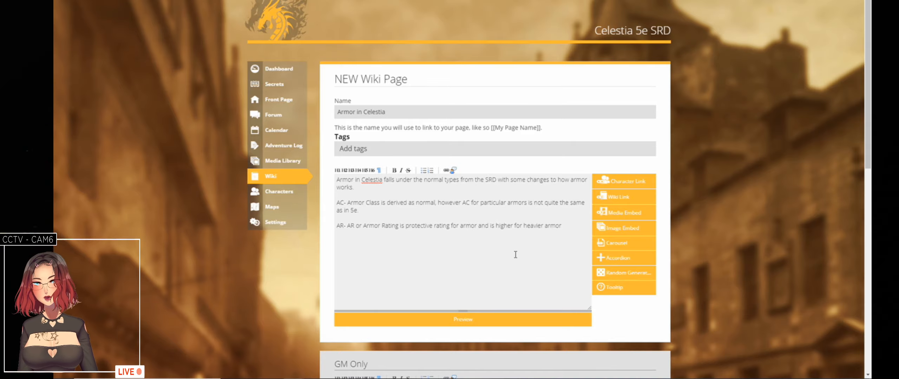
text(types o)
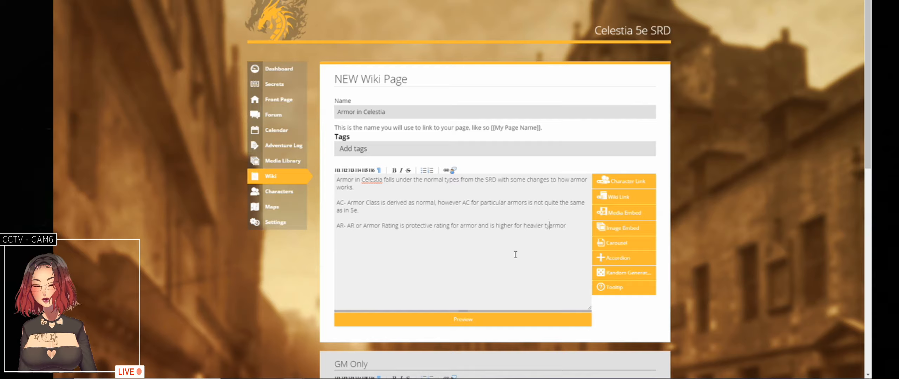
text(f armor)
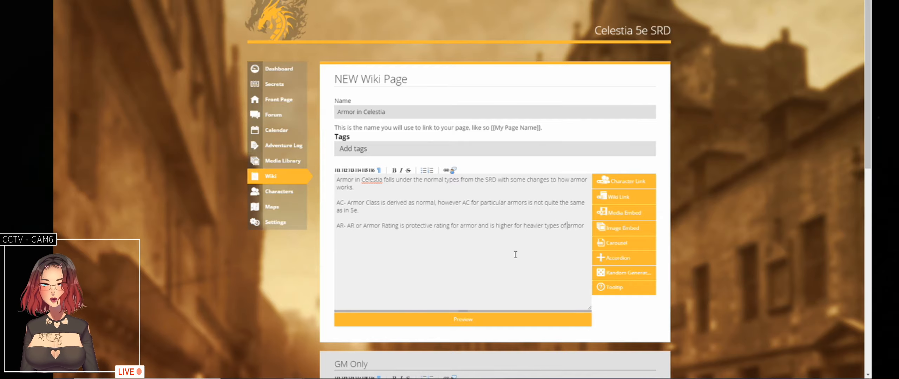
text(.)
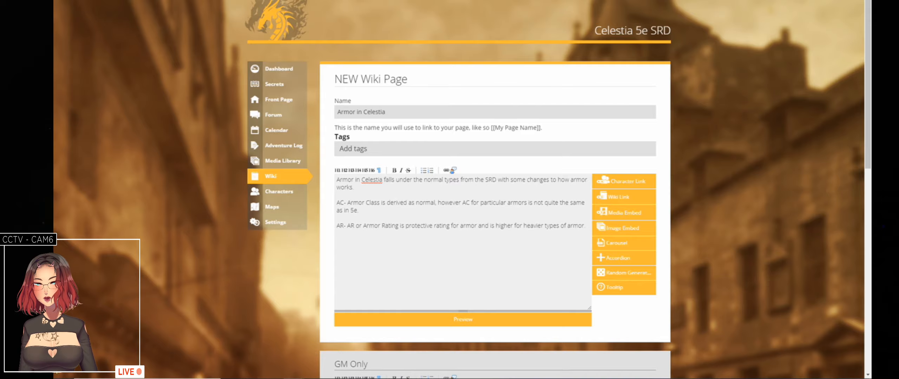
- Switch to GIMP and create a new blank image of 1920 × 1080 px
key(super)
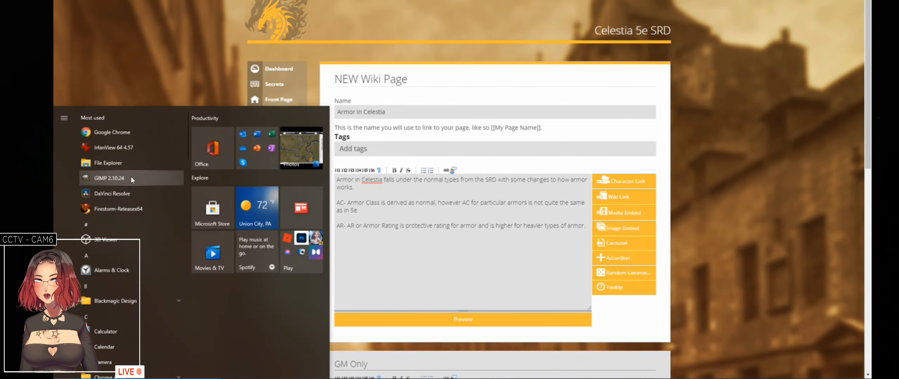
click(131, 177)
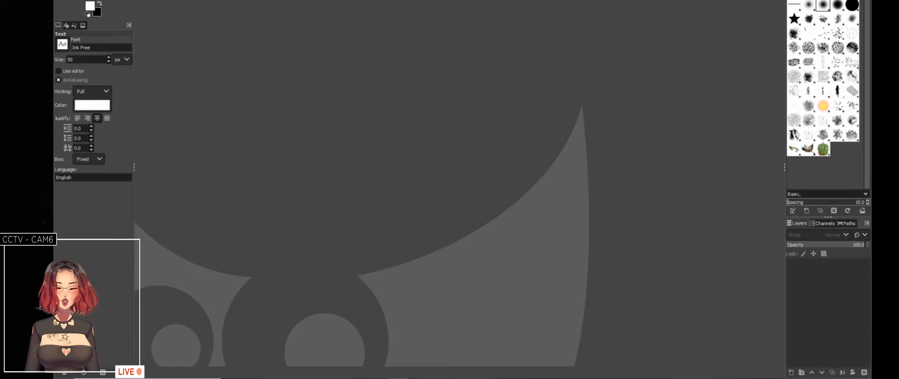
click(59, 0)
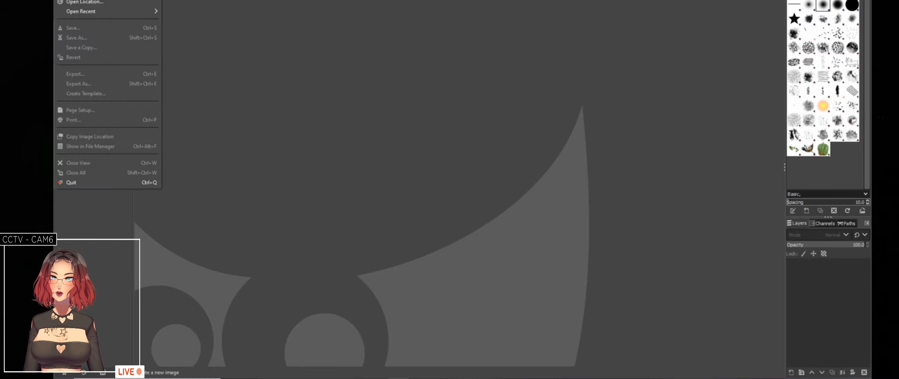
click(77, 0)
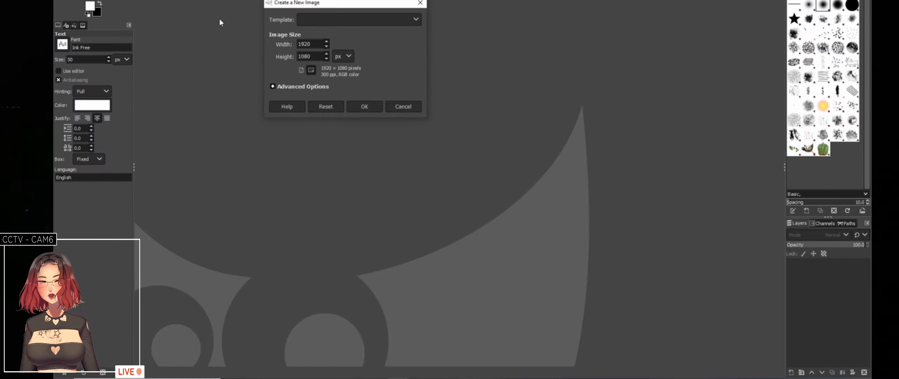
click(413, 20)
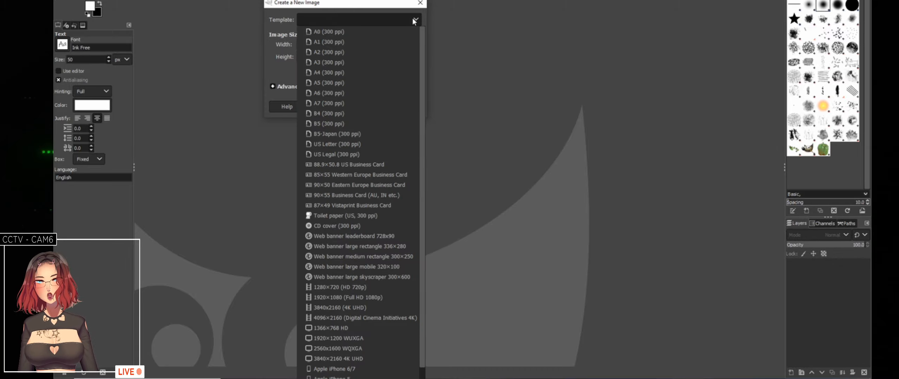
click(412, 19)
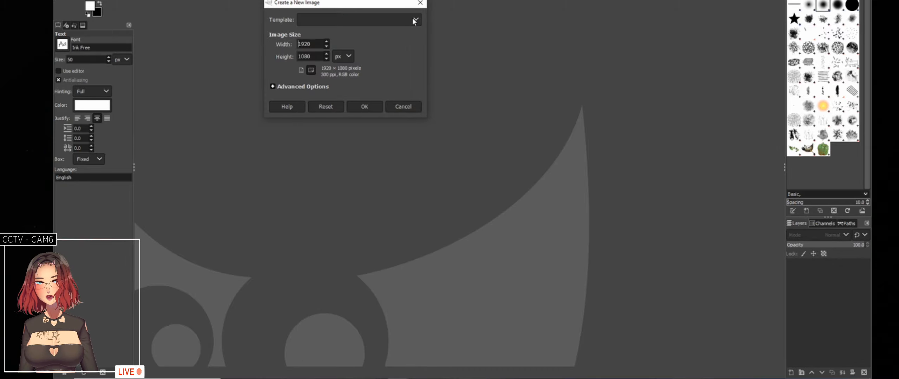
click(365, 106)
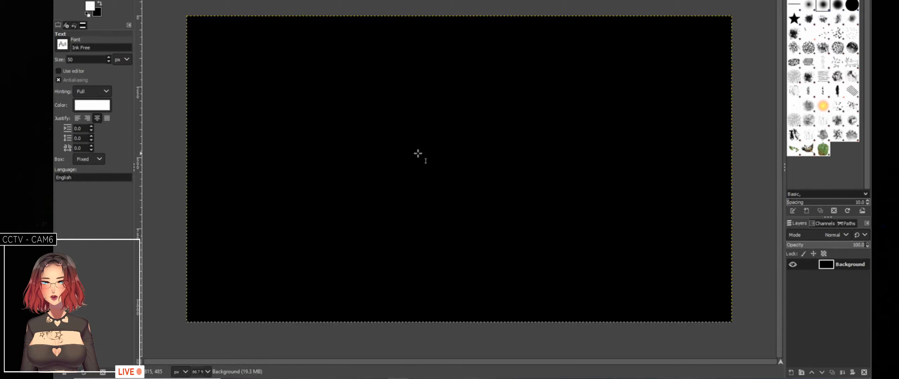
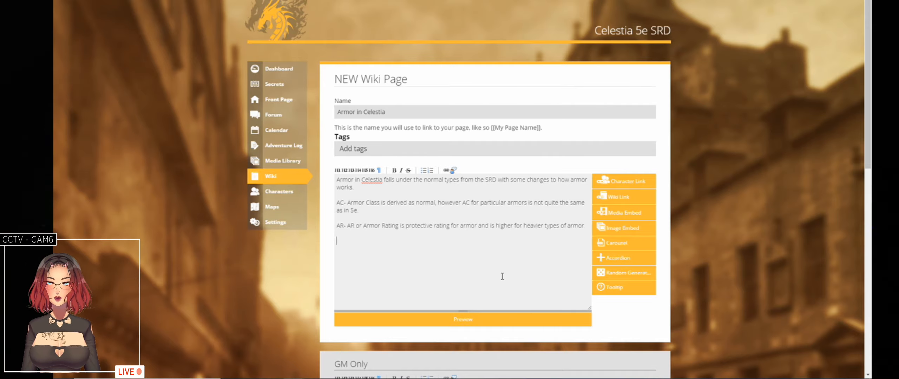
- Return to the wiki page and start a new paragraph with "AC is the value you roll against when attacked"
key(Return)
key(Return)
text(AC)
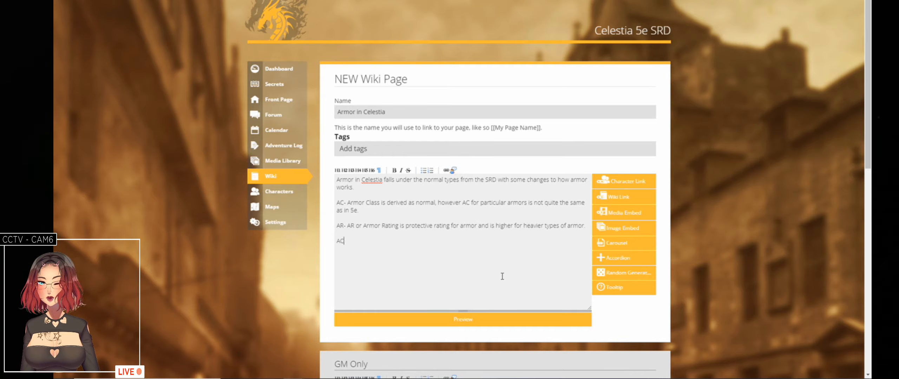
text( is the v)
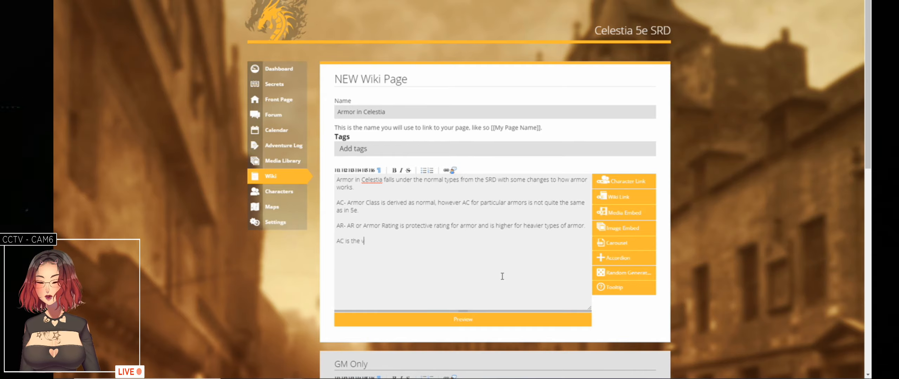
text(alue you ro)
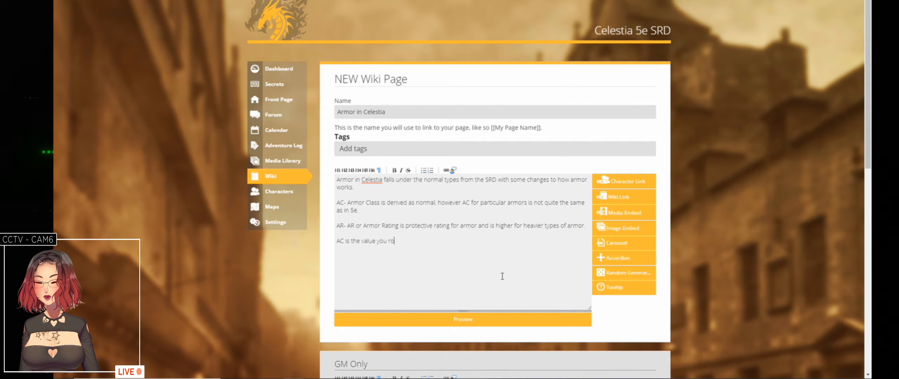
text(ll against when)
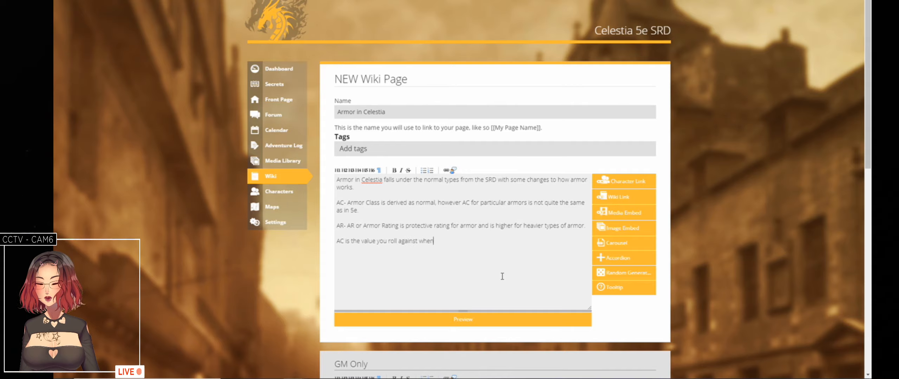
text( attacked)
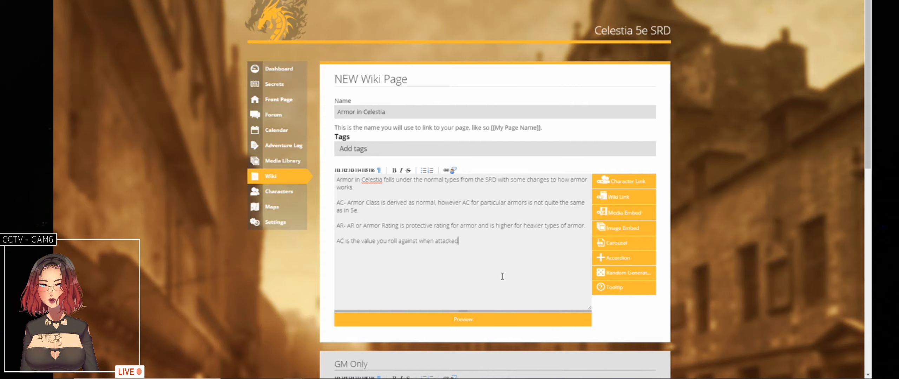
- Finish the sentence about AC with ", while AR is a upper value above AC on the same scale."
text(, w)
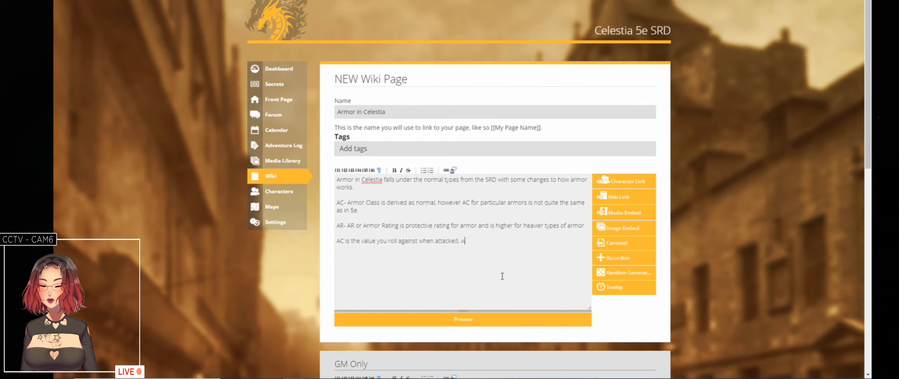
text(hile AR)
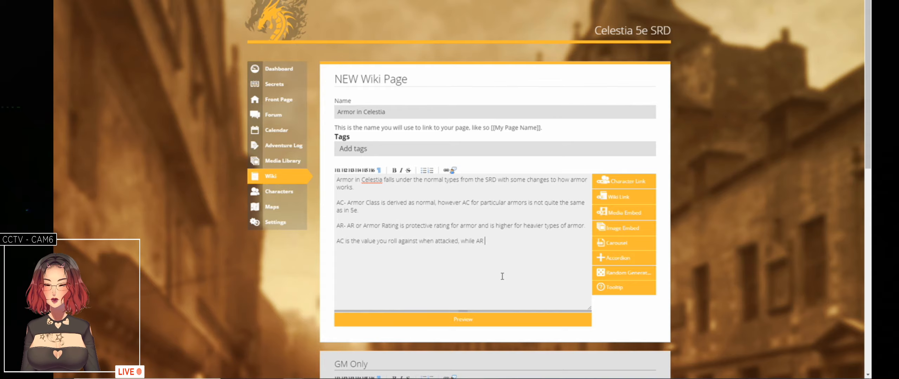
text( is a )
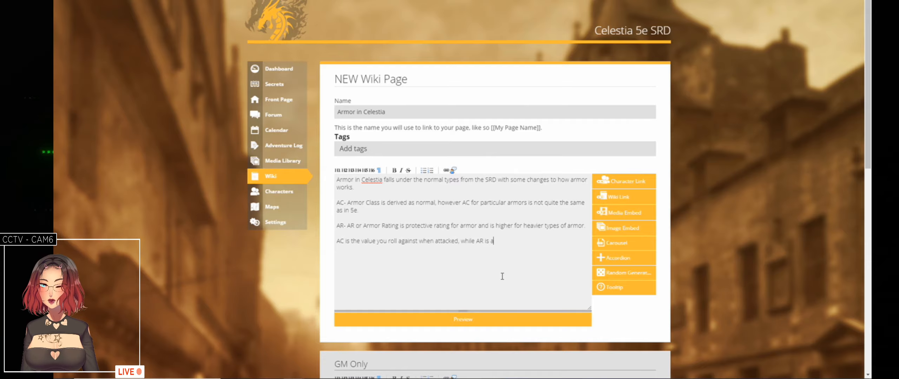
text(upper valu)
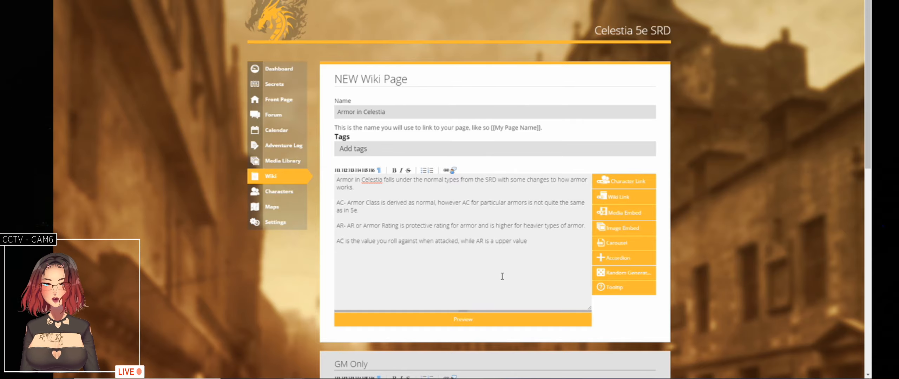
text(e)
text( abov)
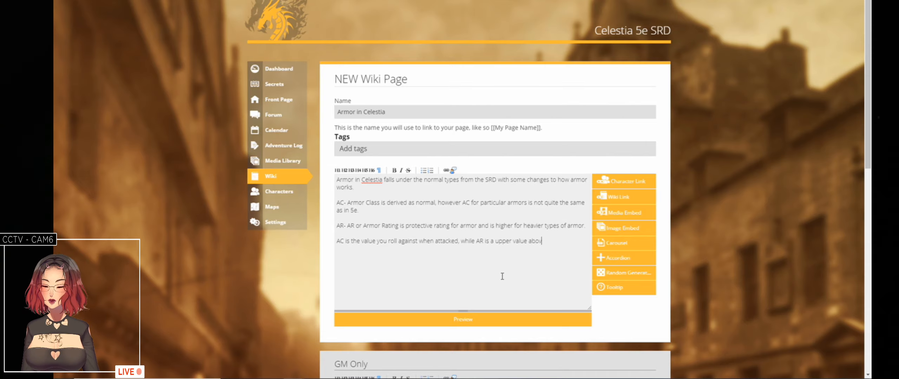
text(e AC on the)
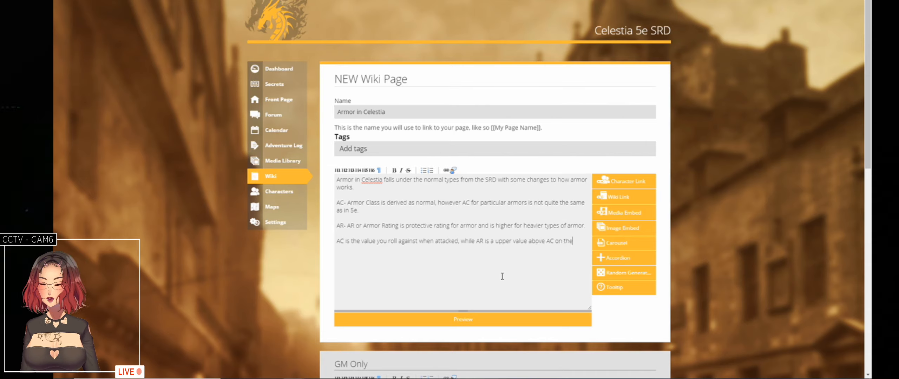
text( same scale. Hit)
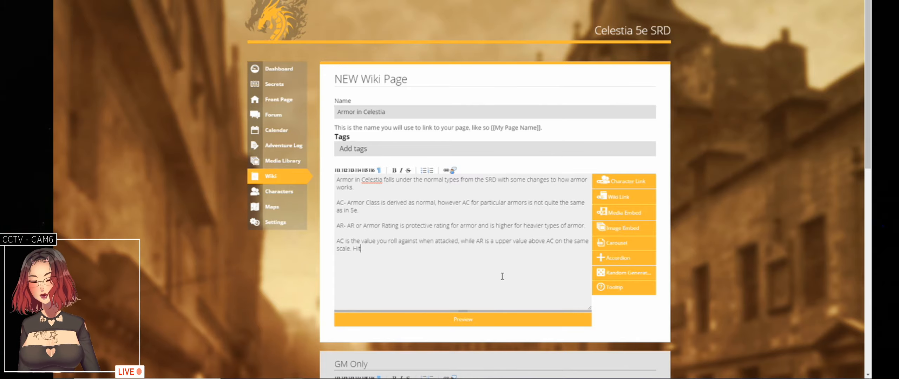
- Complete the paragraph's second sentence as "Hits that fall between AC & AR do less damage, but are still hits."
text(s that fall)
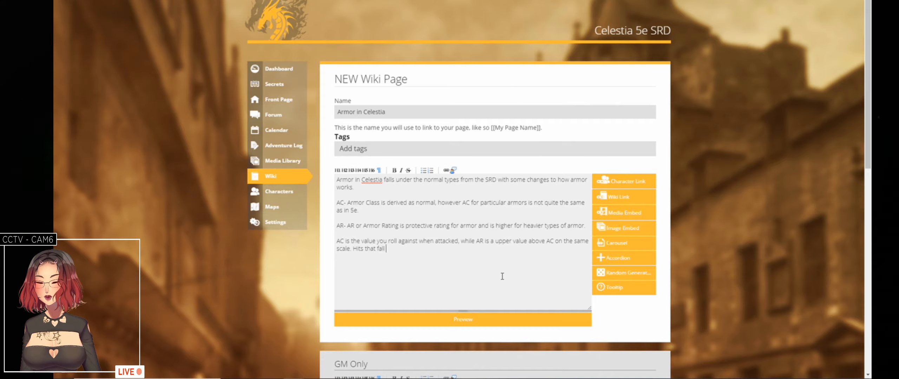
text( betwe)
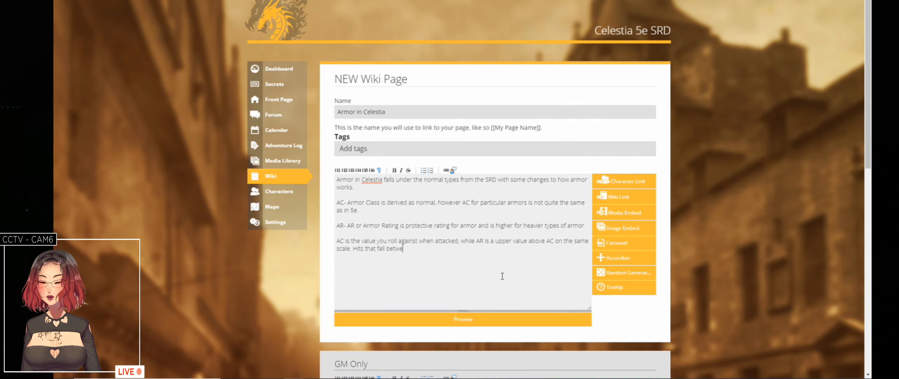
text(en AC & AR)
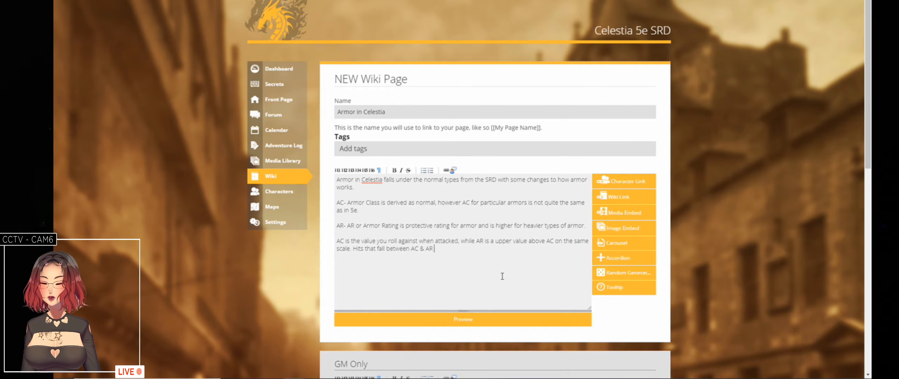
text(do)
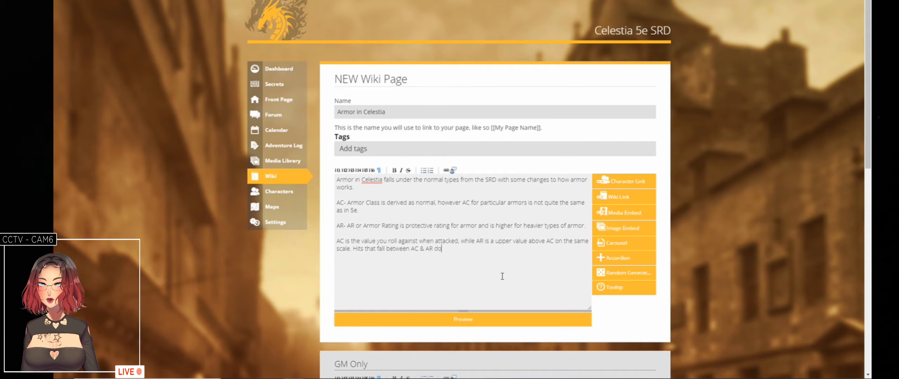
text( less damage)
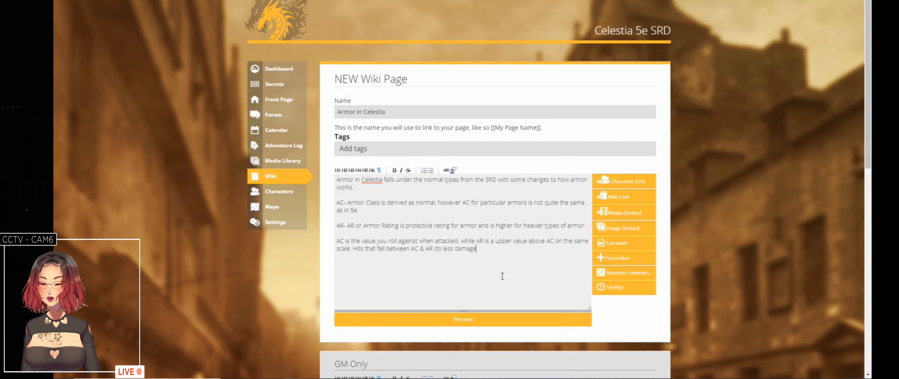
text(, b)
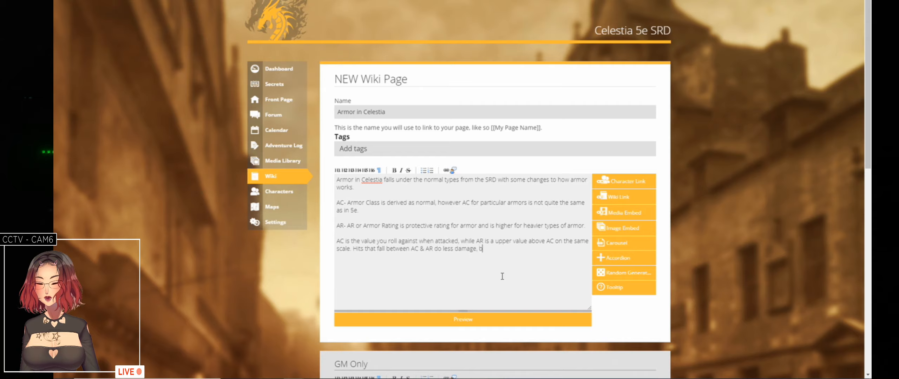
text(ut are st)
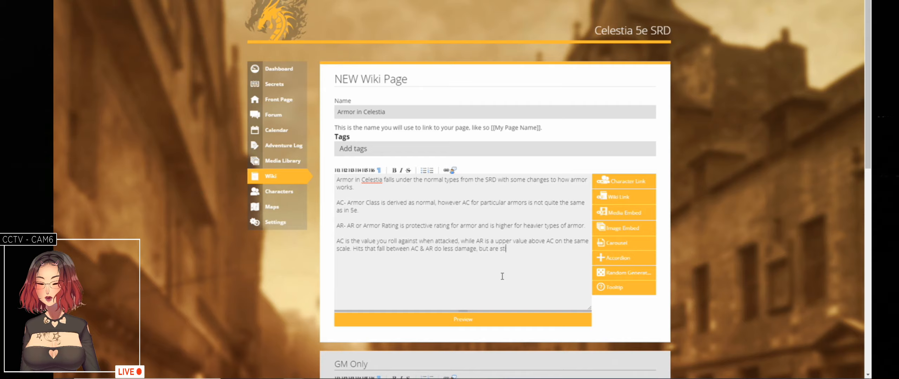
text(ill hits)
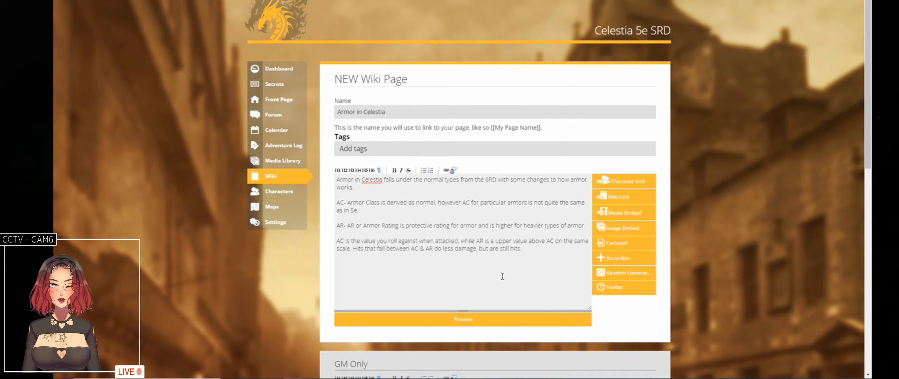
text(.)
- Start a new example paragraph with "So a person attacks someone wearing padded armor with a AC of 13"
key(Return)
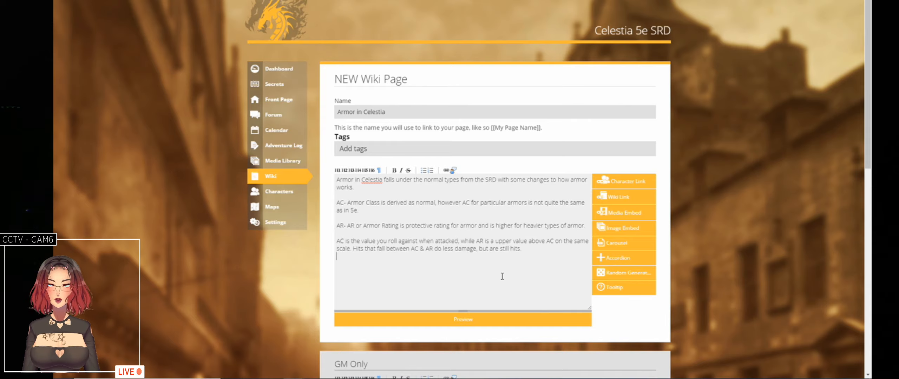
text(So )
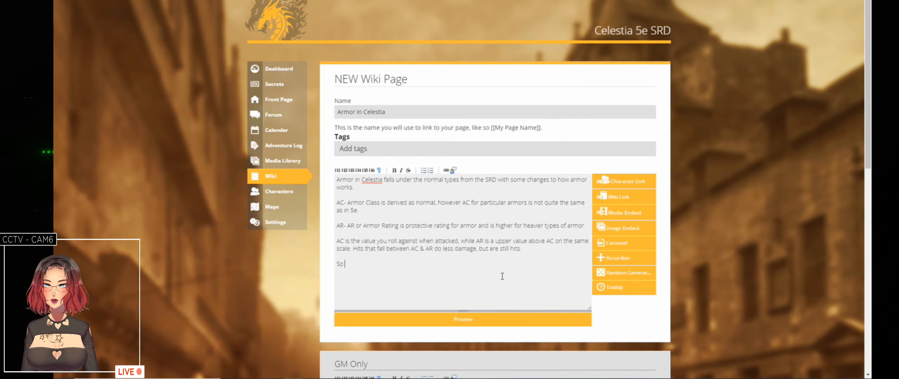
text(a )
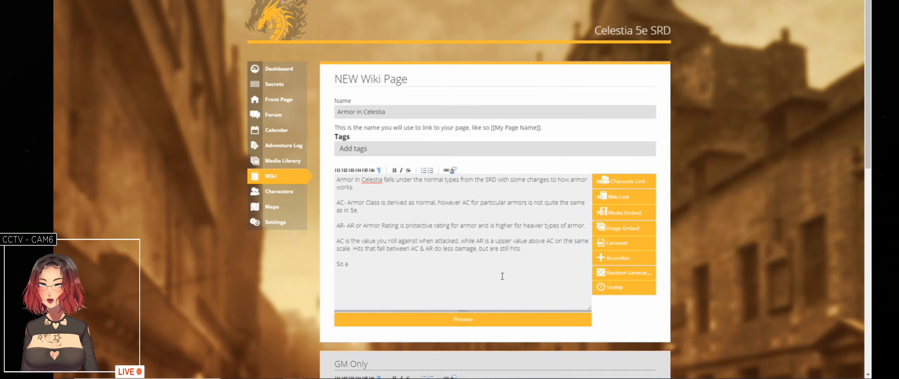
text(per)
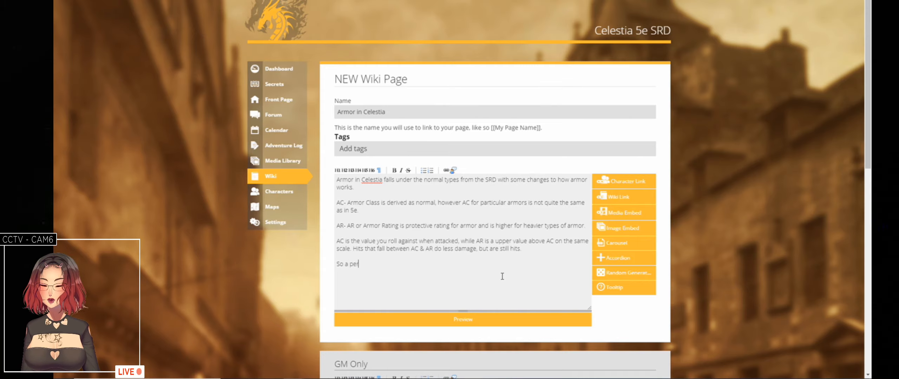
text(son attack)
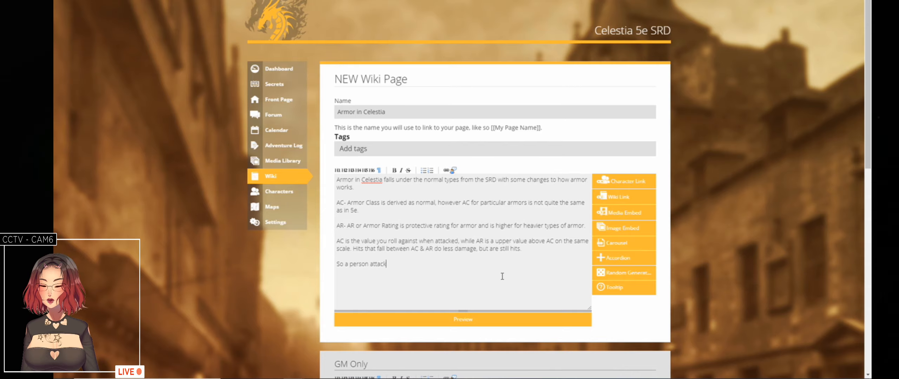
text(s someone )
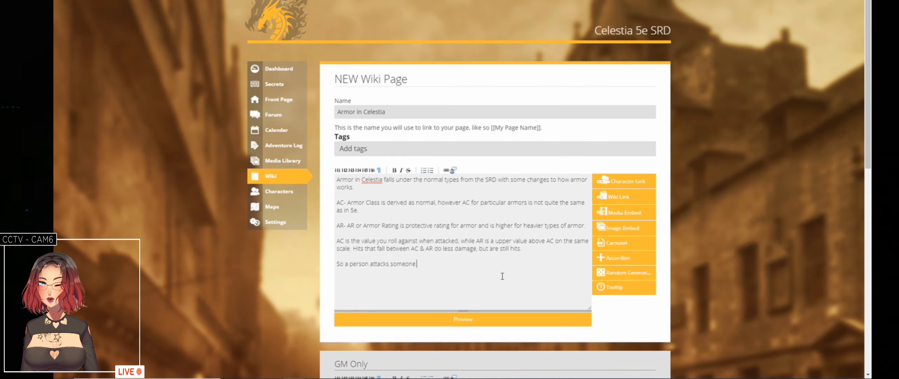
text(wearing)
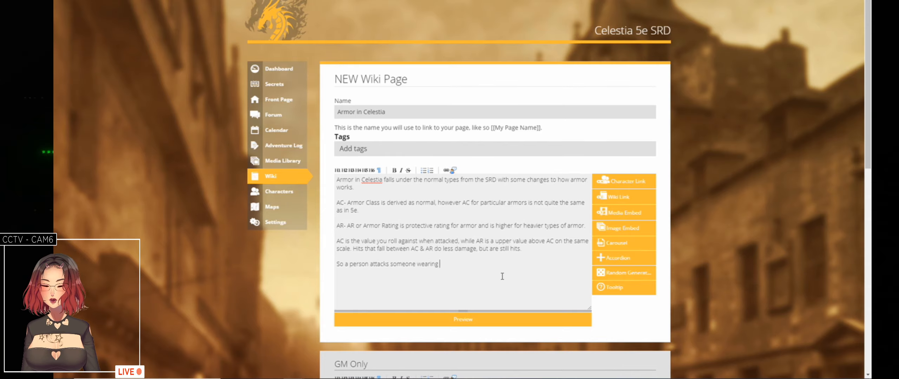
text( padded a)
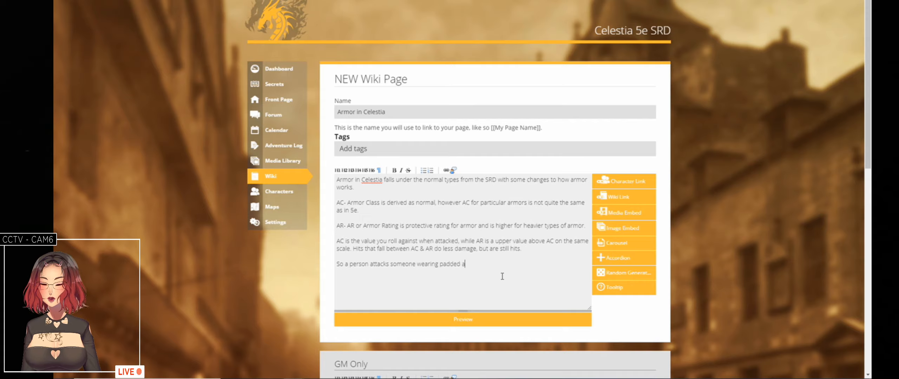
text(rmor with)
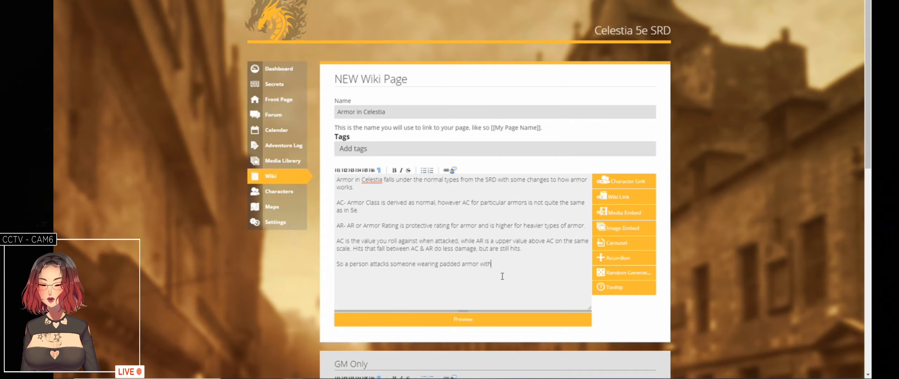
text( a AC of 1)
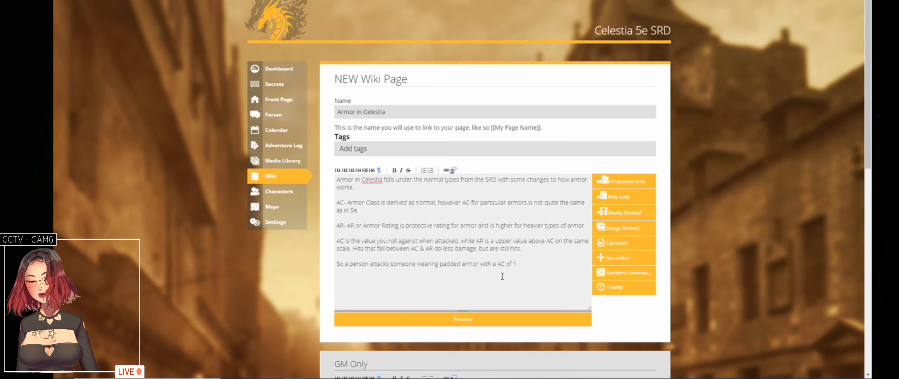
text(3)
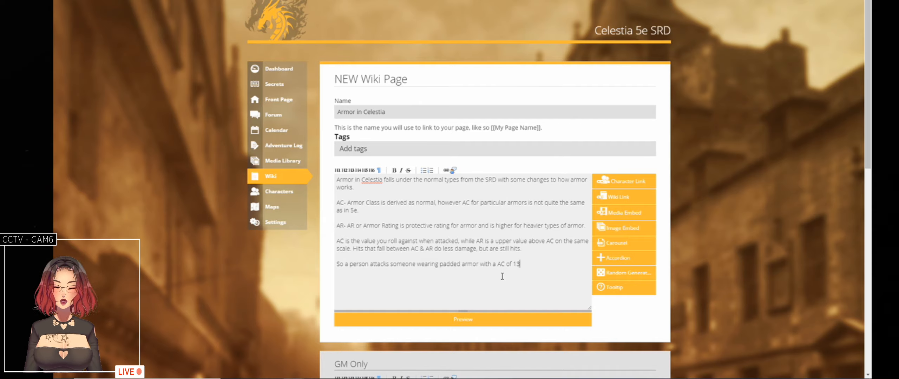
- Continue the example sentence with "and the attack roll is a 15"
text(armor with a AC of 13 an)
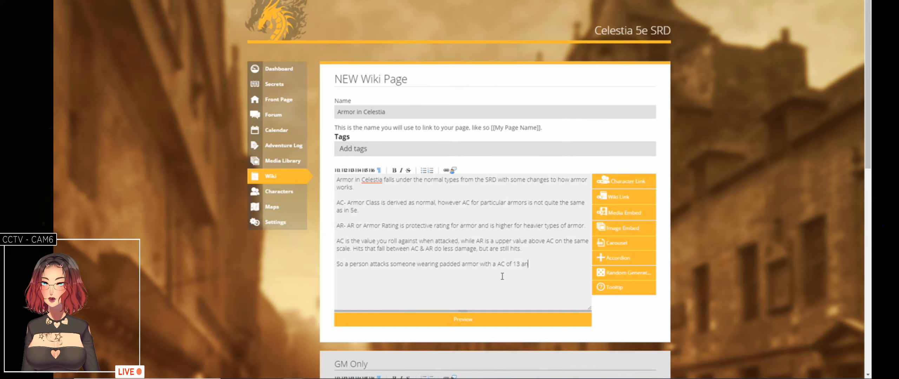
text(d the att)
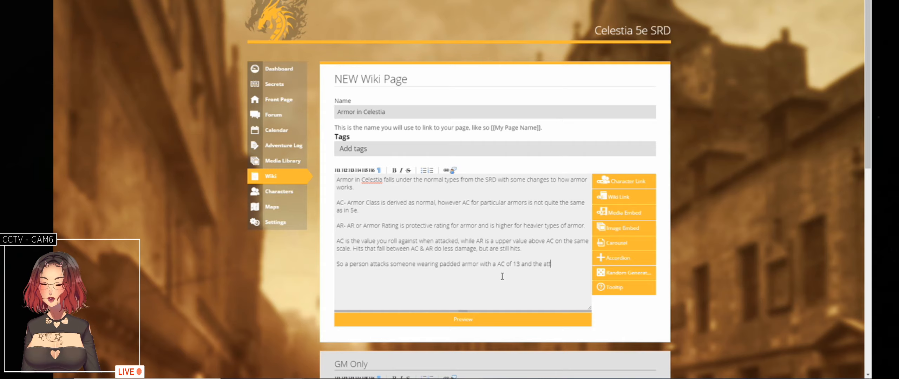
text(ack r)
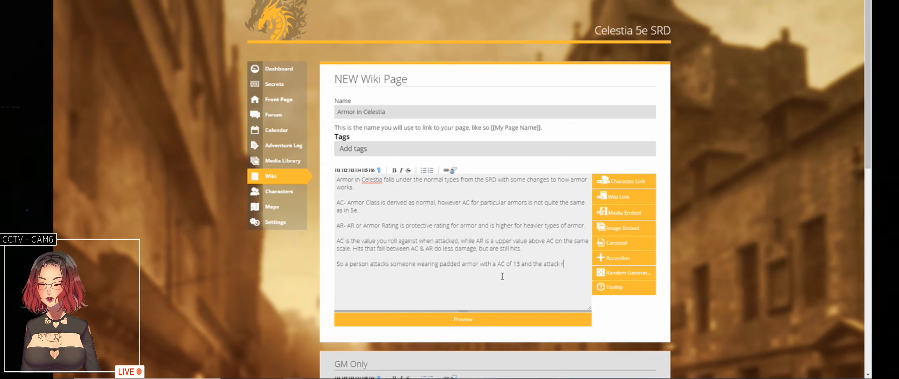
text(oll is )
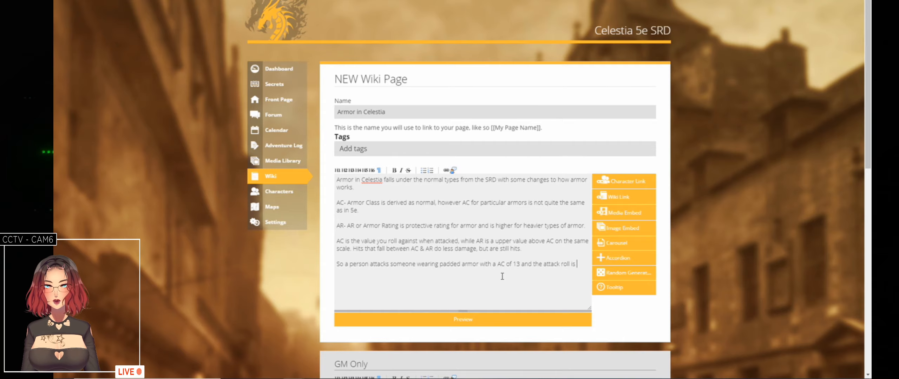
text(a 15)
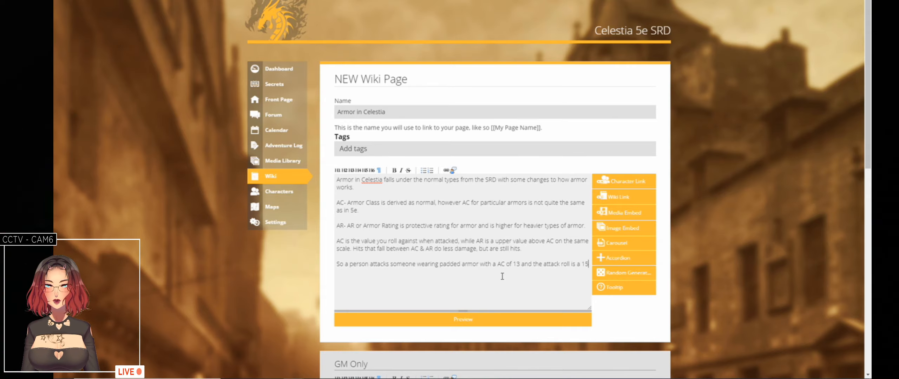
- End the attack roll sentence and add "The armor has an AR of 15." to the example paragraph
text(. The)
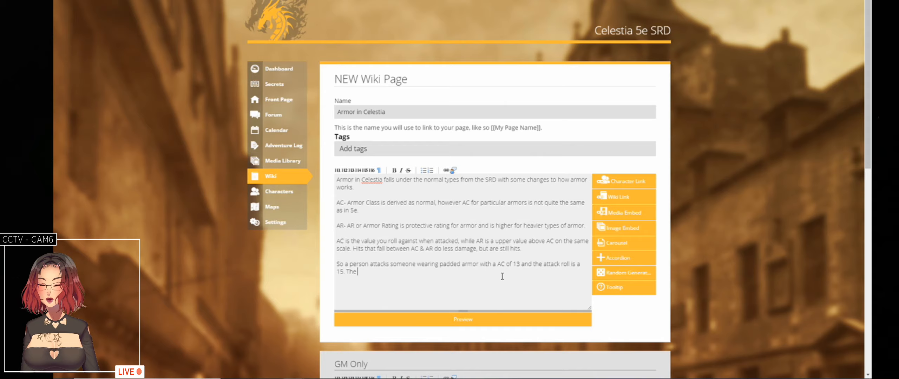
text( armor has an )
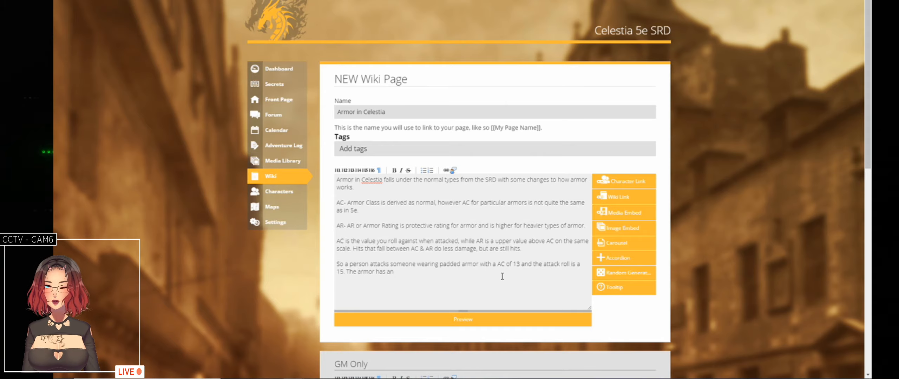
text(AR of )
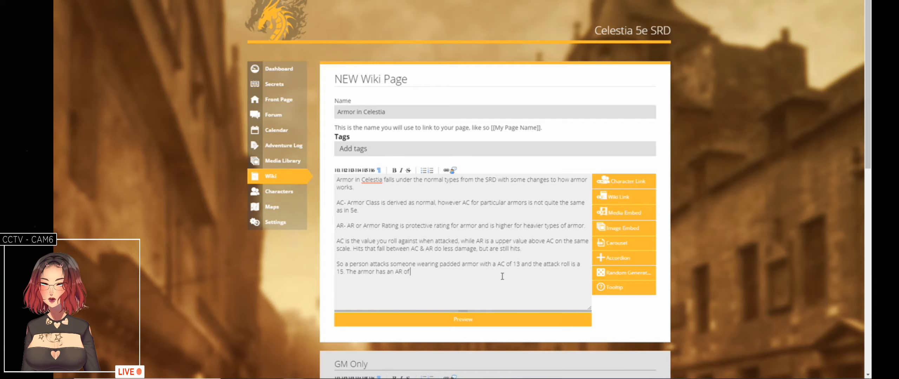
text(1)
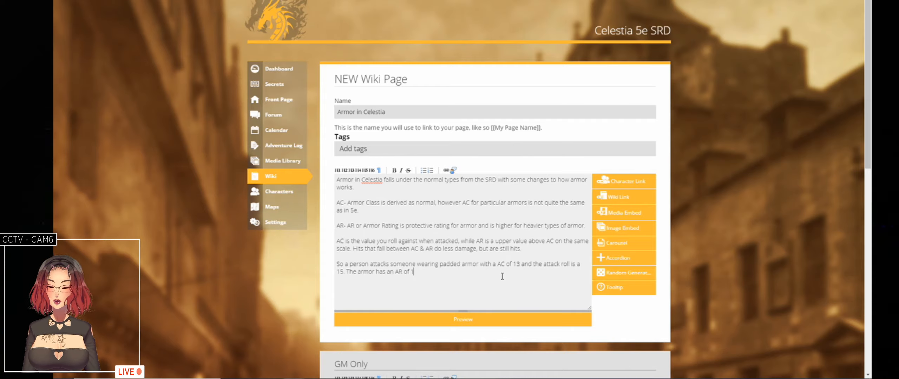
text(5)
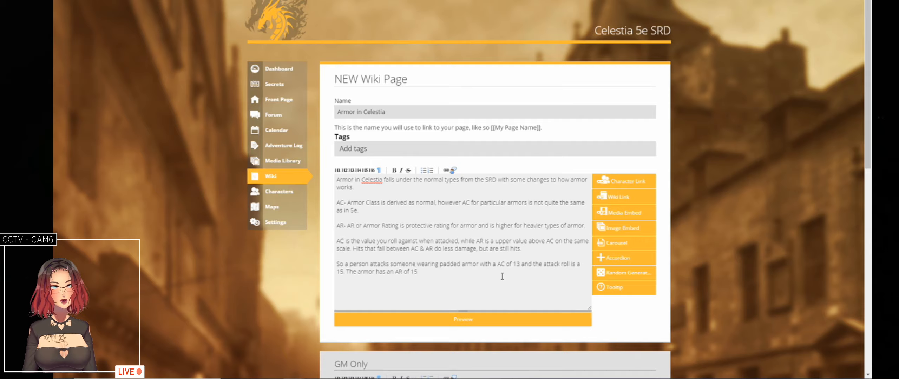
key(BackSpace)
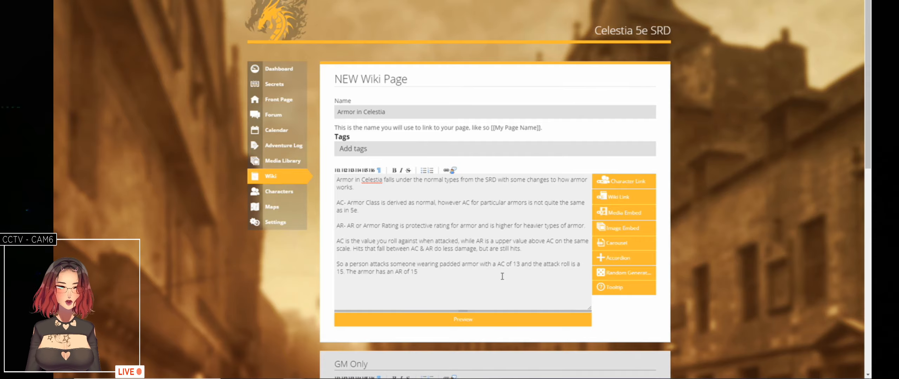
text(6)
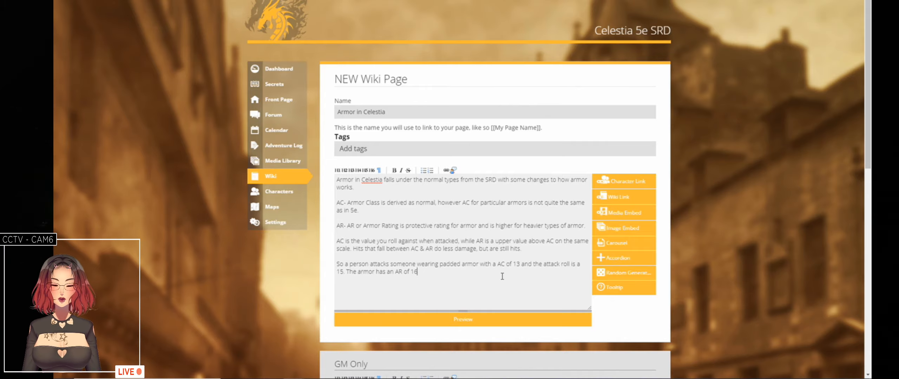
key(BackSpace)
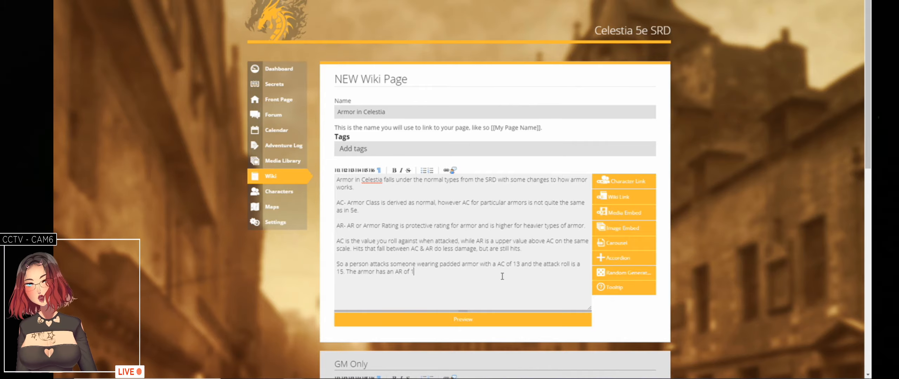
text(5)
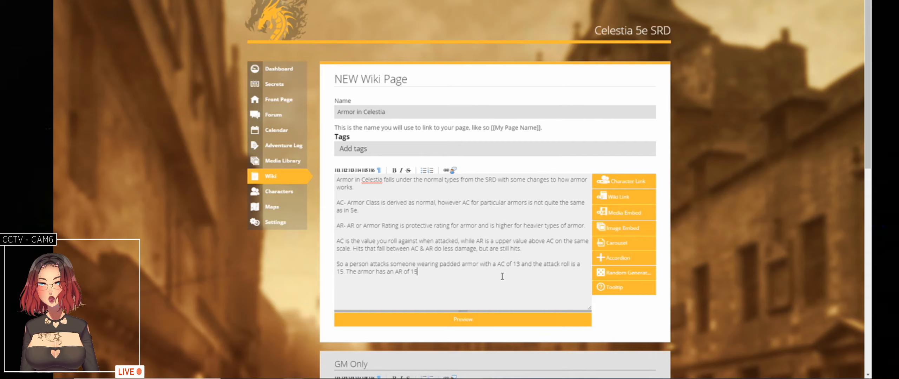
text(.)
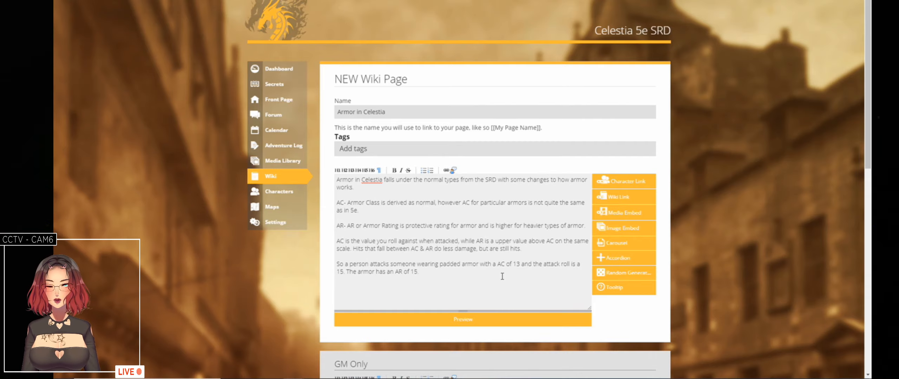
- Continue the example with "This means the hit will land, but the damage is reduced by the difference to AR"
text( This)
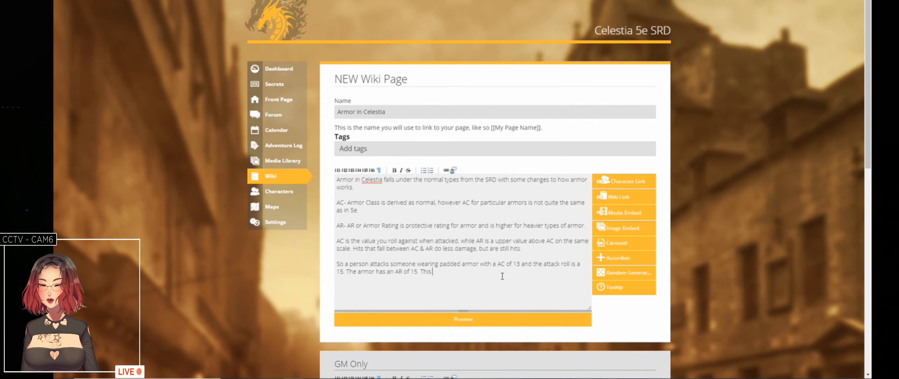
text( means the)
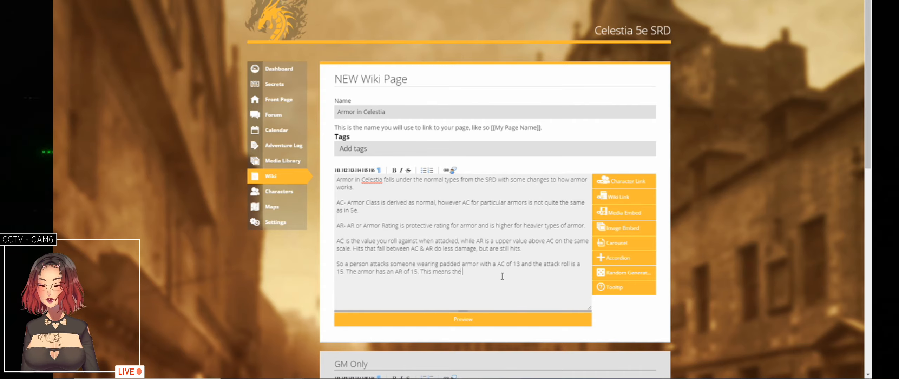
text( hit will)
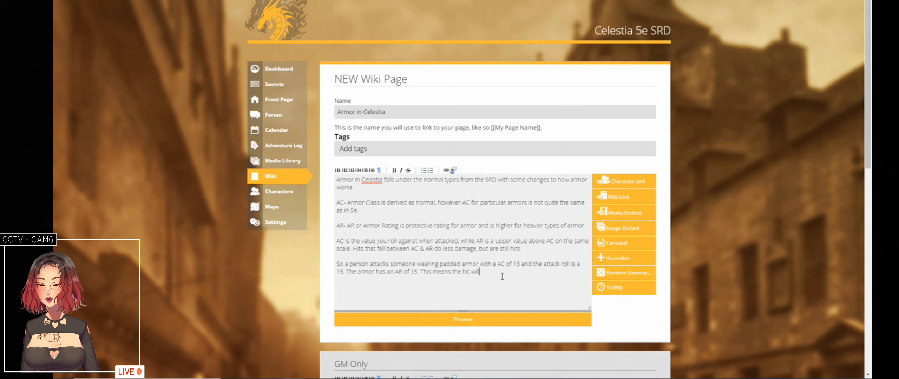
text( land, but)
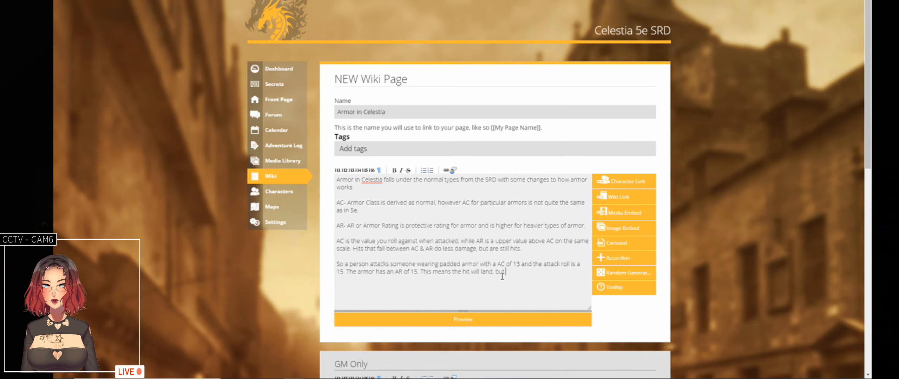
text( the)
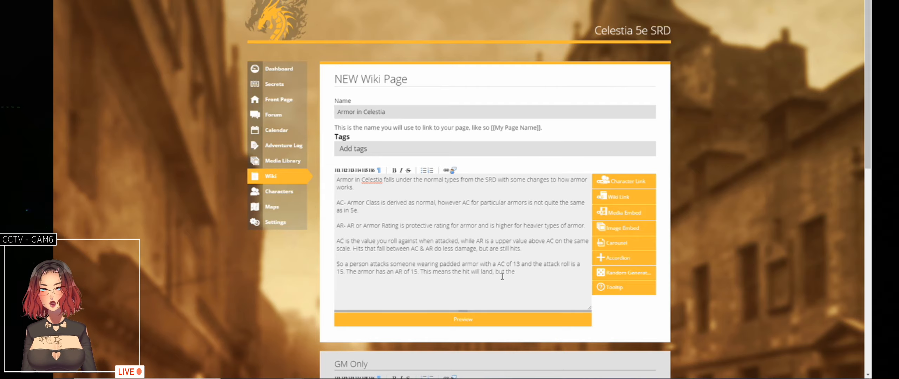
text( damage is)
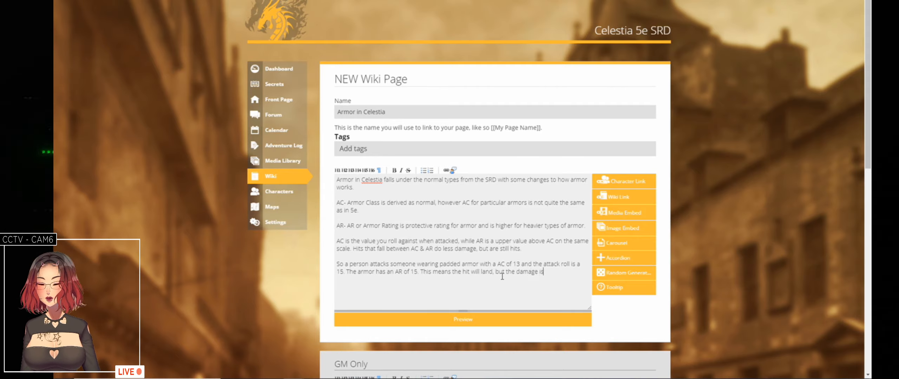
text( reduced by)
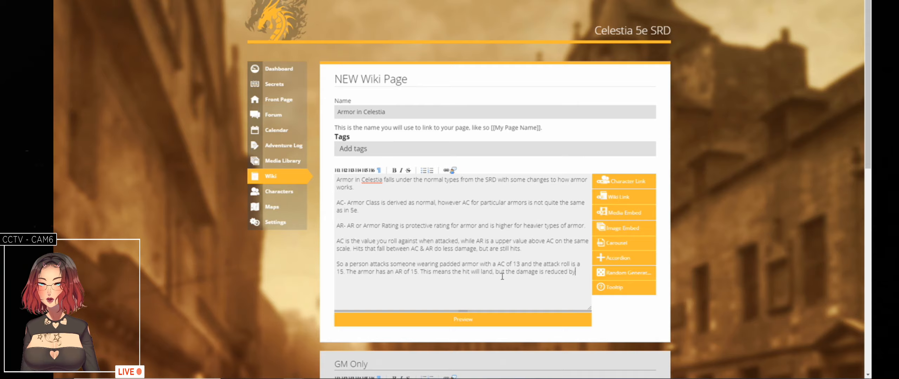
text( the)
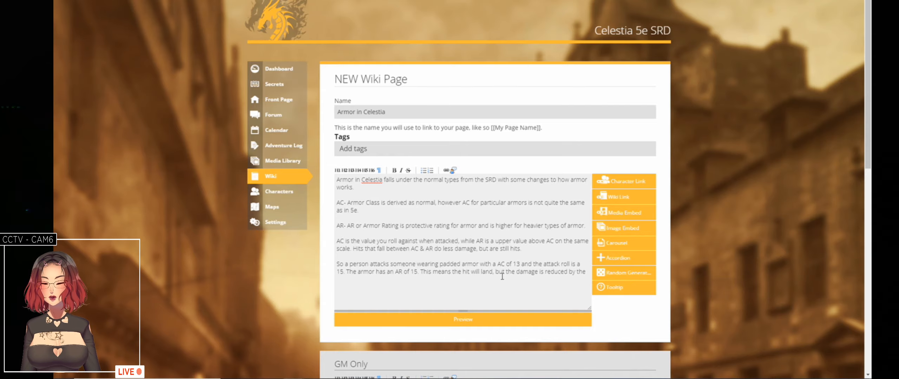
text(diffe)
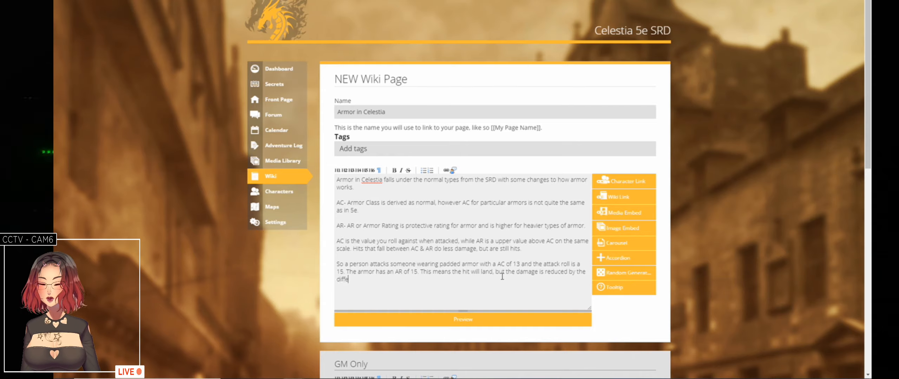
text(rence t)
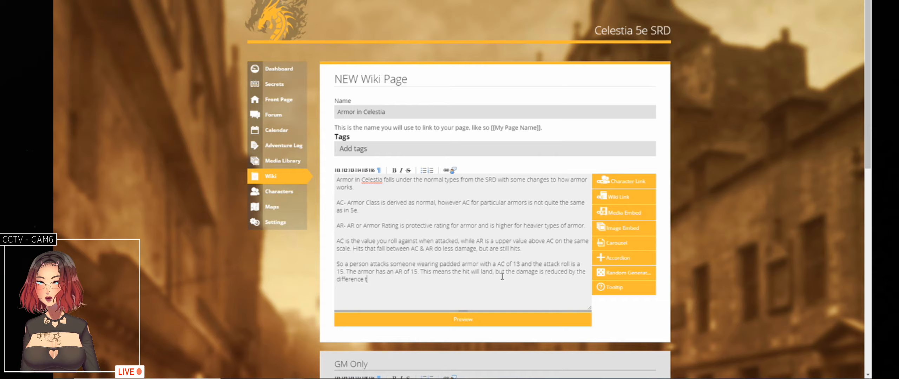
text(o AR)
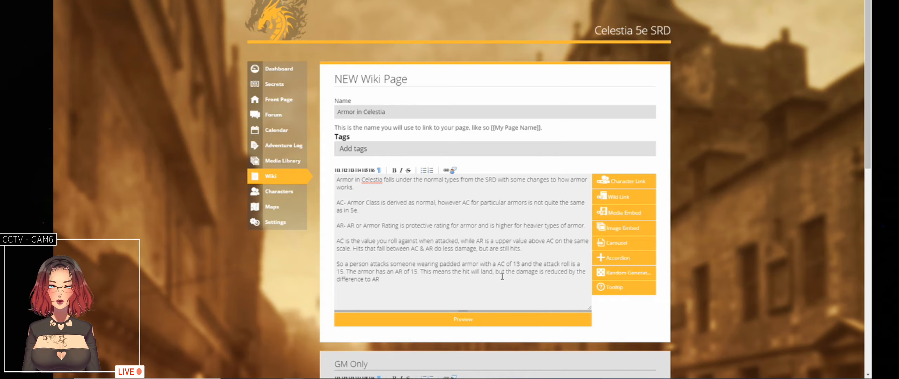
- End that sentence with a period and start the next one with "So for a roll of 15 or above"
text(. So)
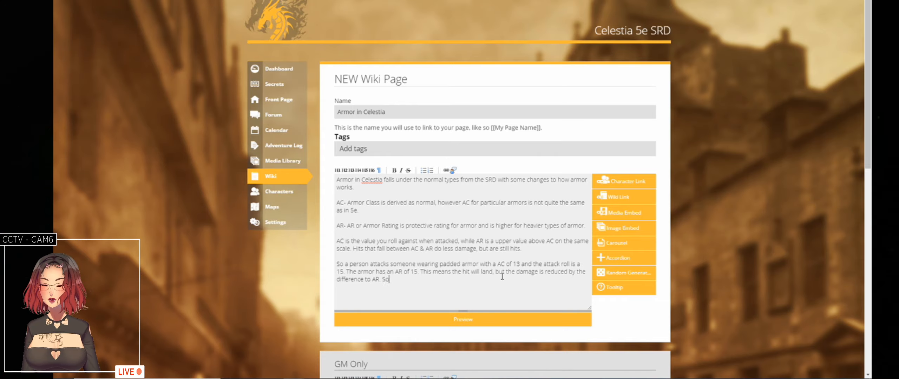
text( fo)
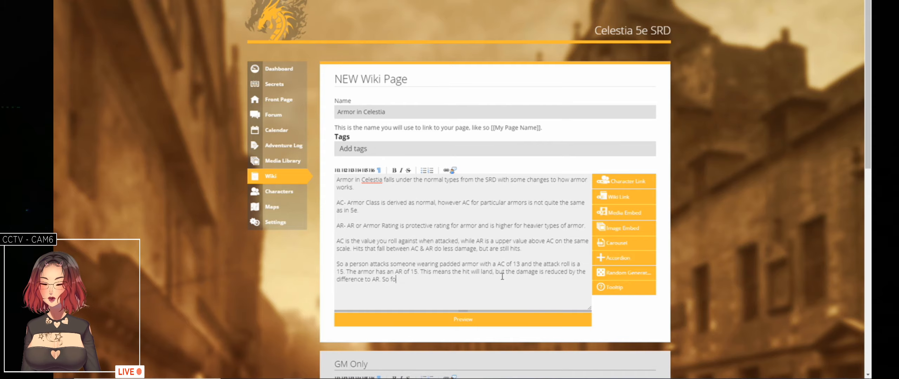
text(r a)
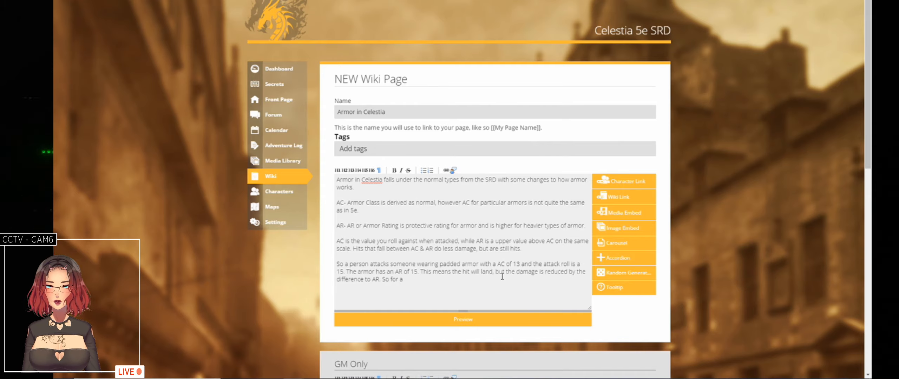
text( roll)
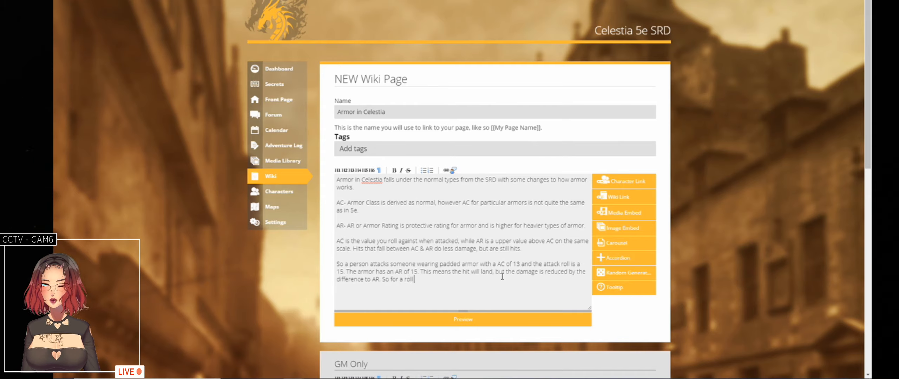
text( of 1)
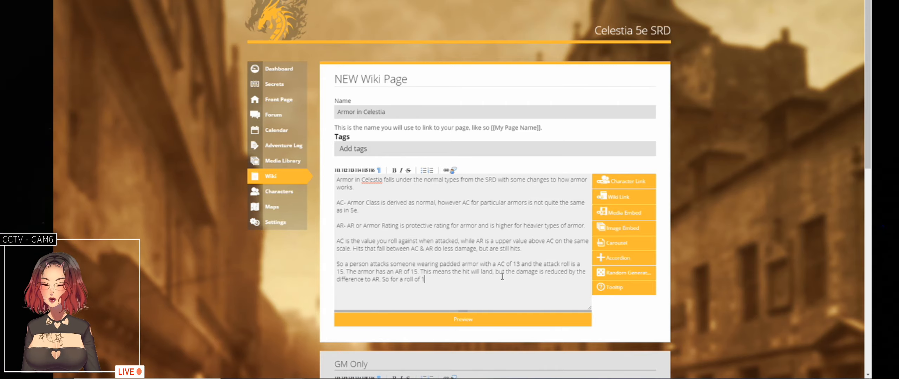
text(5)
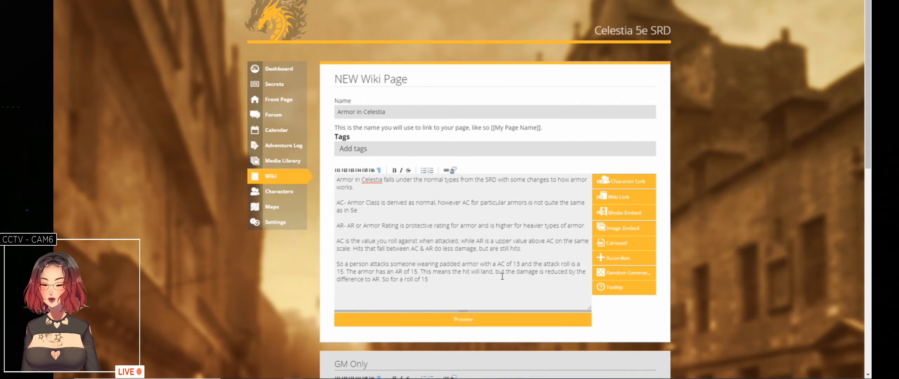
text( or above)
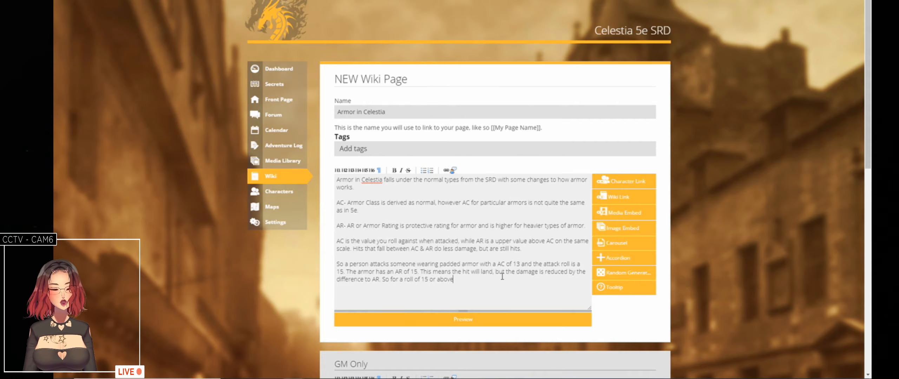
- Change the attack roll in the example paragraph's first sentence to 14
key(Up)
key(Up)
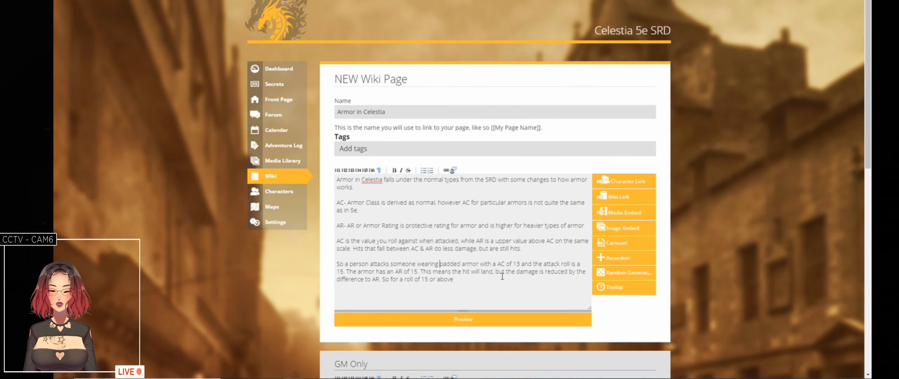
key(ctrl+Left)
key(ctrl+Left)
key(Down)
key(Left)
key(shift+Left)
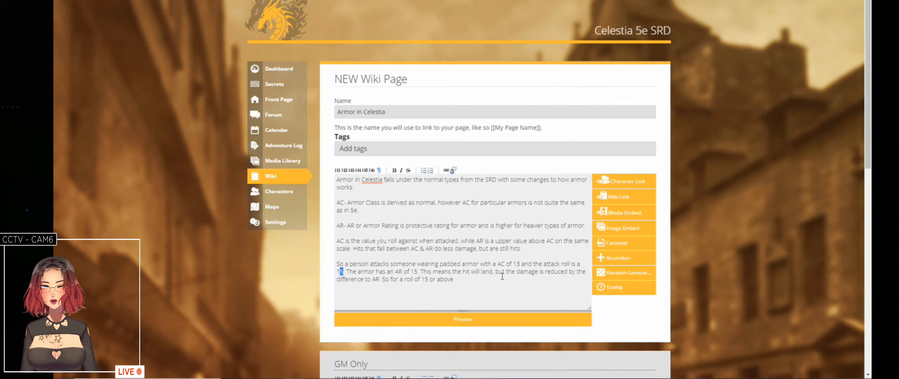
text(4)
- Change the roll value in the example's unfinished last sentence to 14
key(Down)
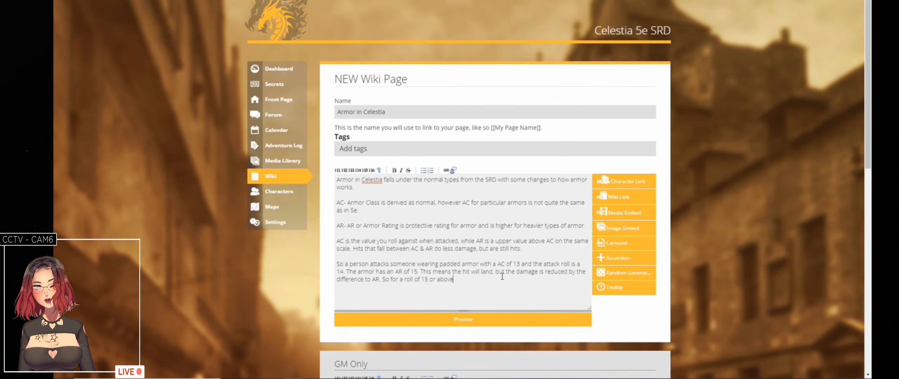
key(ctrl+Left)
key(ctrl+Left)
key(Left)
key(shift+Left)
text(4)
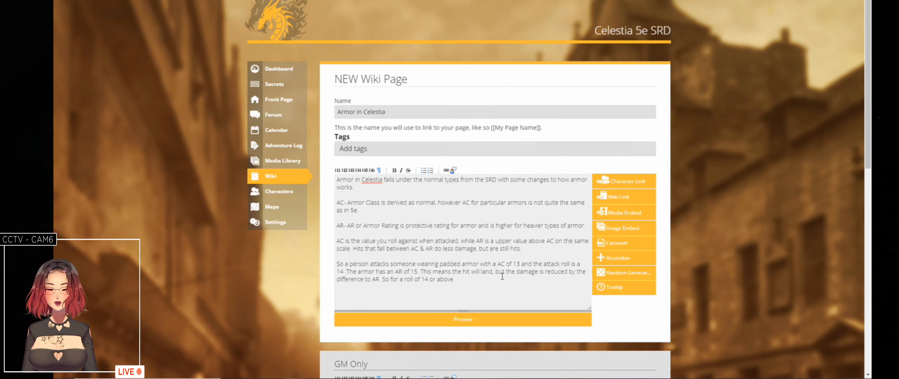
- Rewrite the example's last sentence as "So for a roll of 14 with an AR of 15 the damage is reduced by 1."
key(ctrl+shift+Left)
key(ctrl+shift+Left)
key(BackSpace)
text(w)
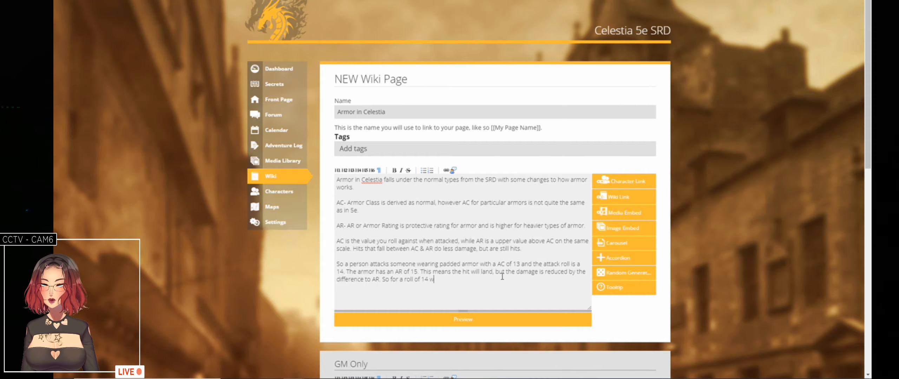
text(ith an AR of 15)
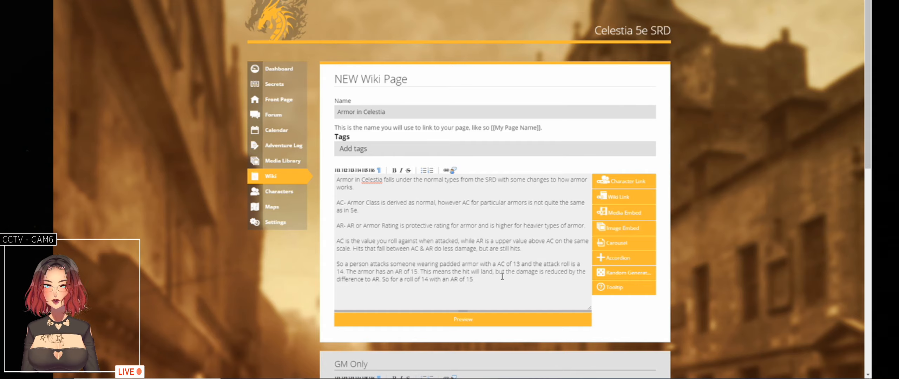
text( the d)
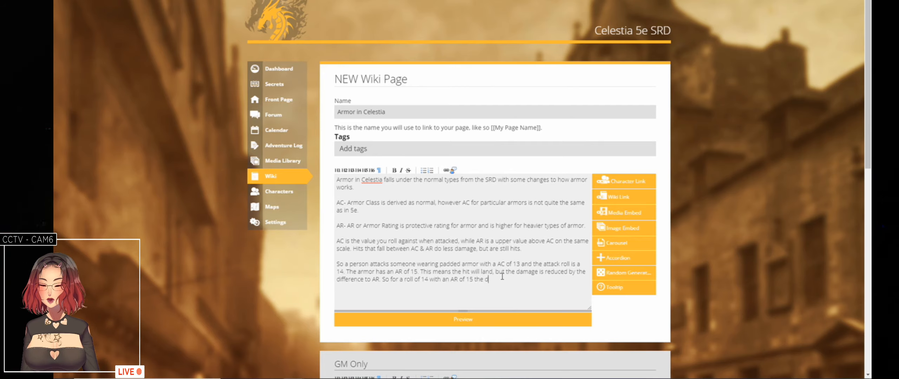
text(amage is redu)
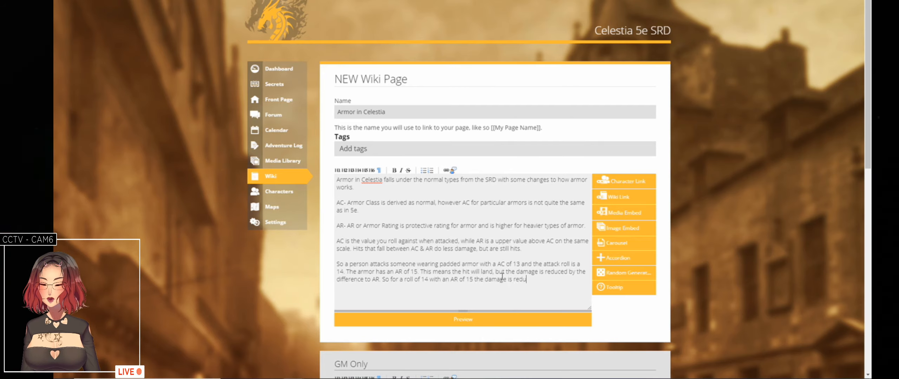
text(ced by 1.)
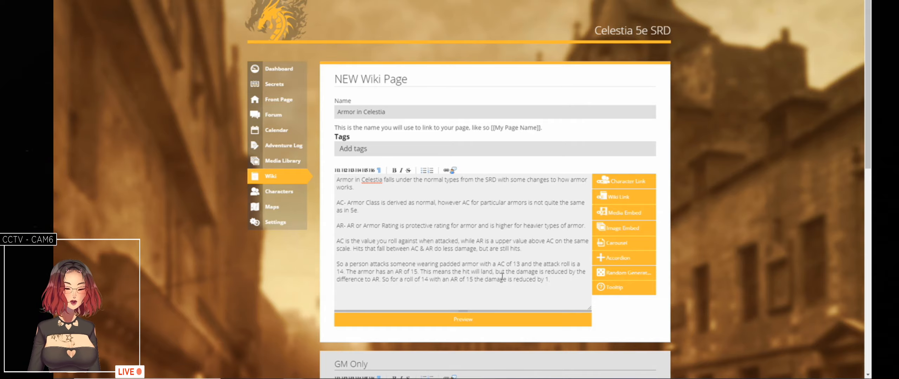
- Below the example paragraph, add the heading line "h4. Light Armors" followed by the bullet "* Padded Armor"
key(Return)
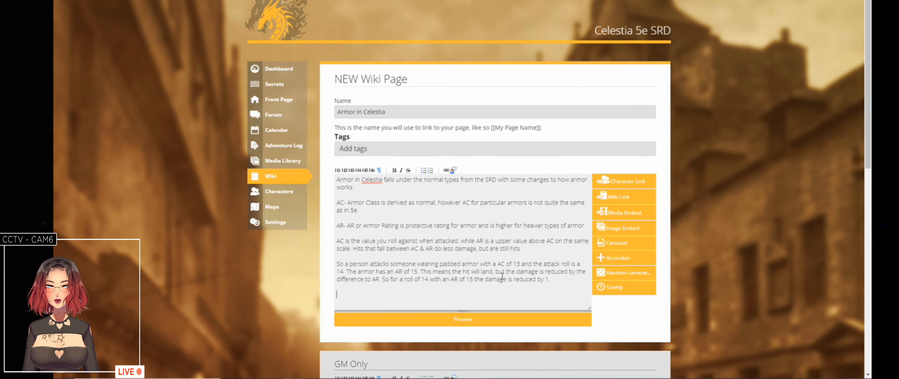
text(Light A)
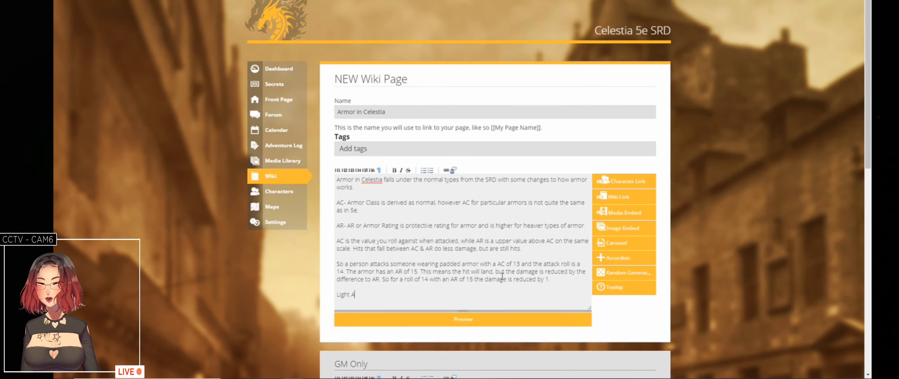
text(rmors)
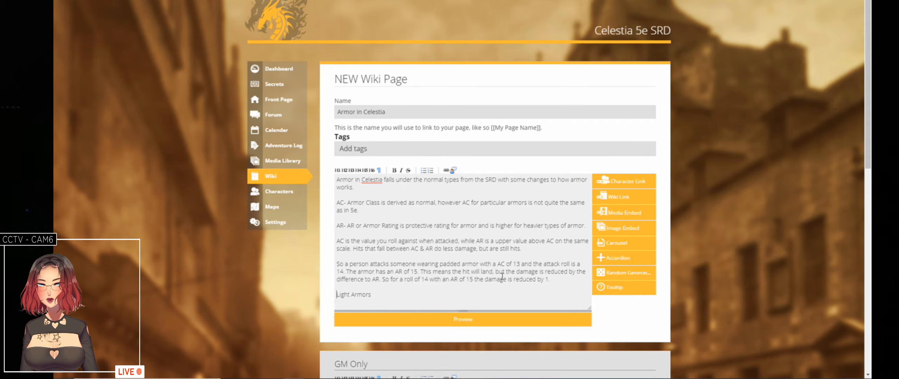
text(h4.)
key(End)
key(Return)
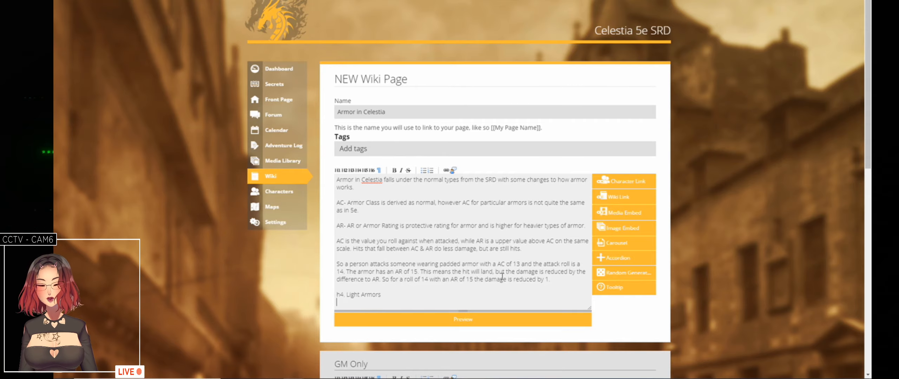
text(* Pa)
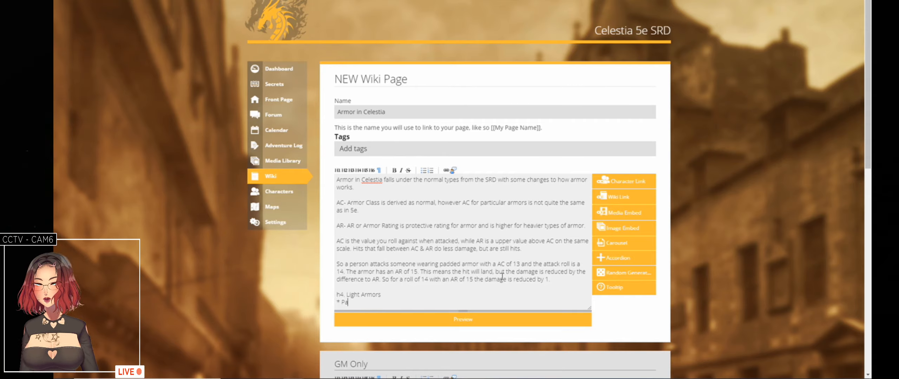
text(dded Armor)
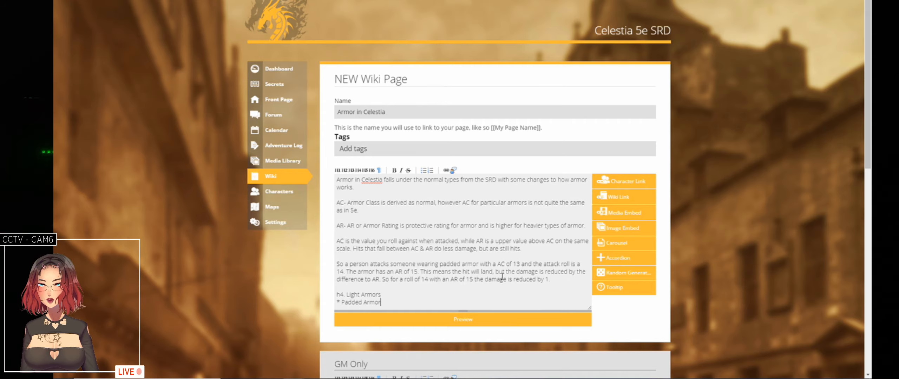
key(Return)
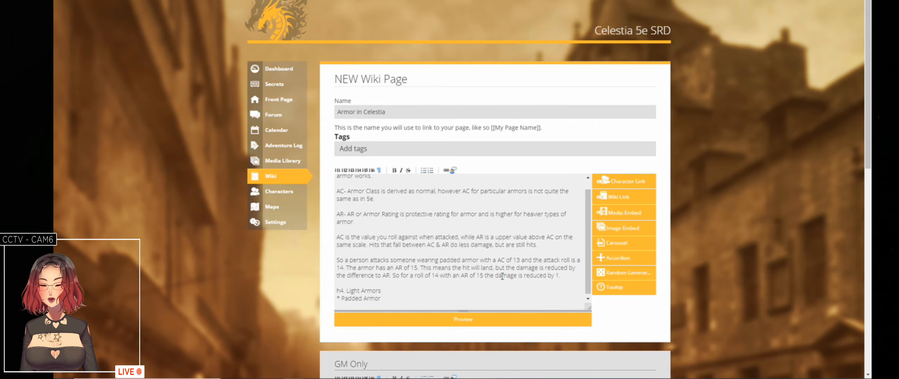
- Add a second bullet, "* Studded Armor", to the Light Armors list
text(*)
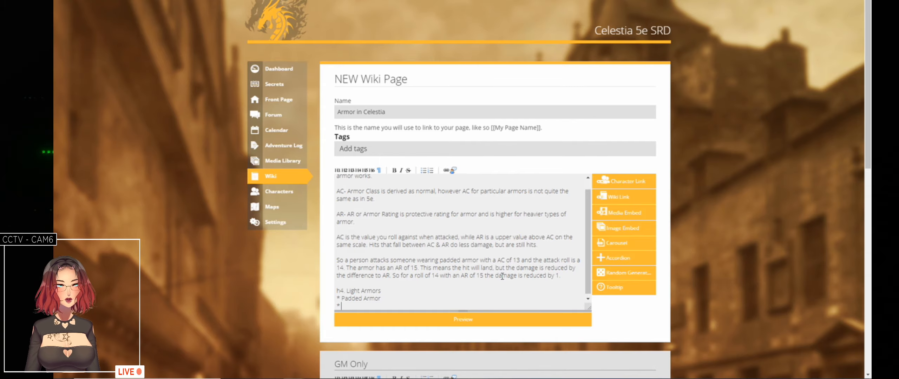
key(Return)
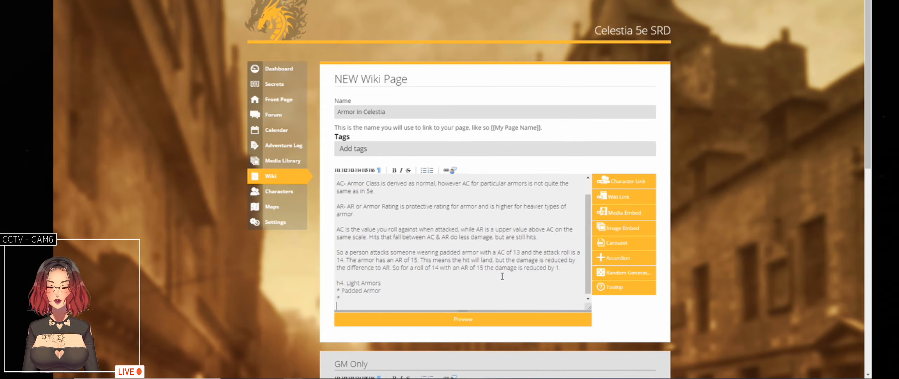
key(BackSpace)
text(Studd)
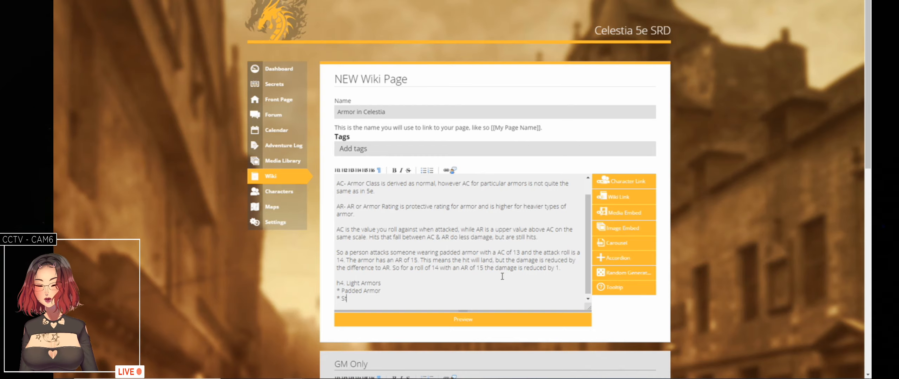
text(ed Le)
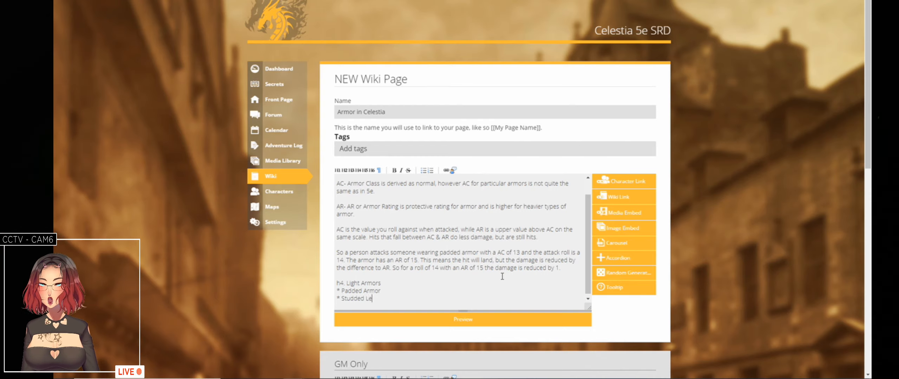
text(ather)
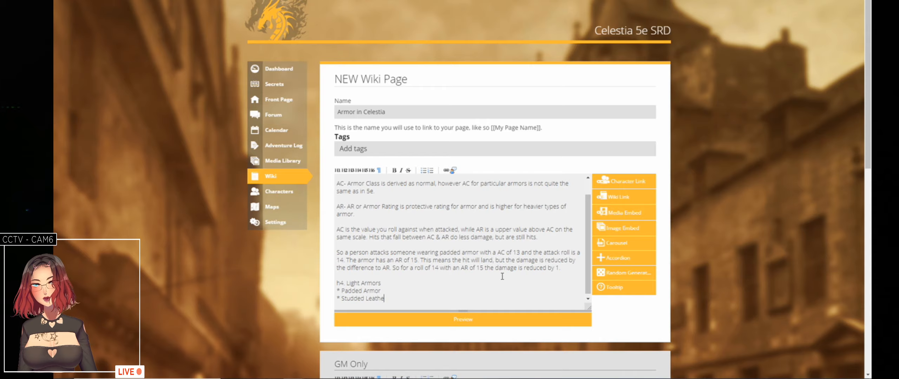
key(BackSpace)
key(BackSpace)
key(BackSpace)
key(BackSpace)
key(BackSpace)
key(BackSpace)
text(Armor)
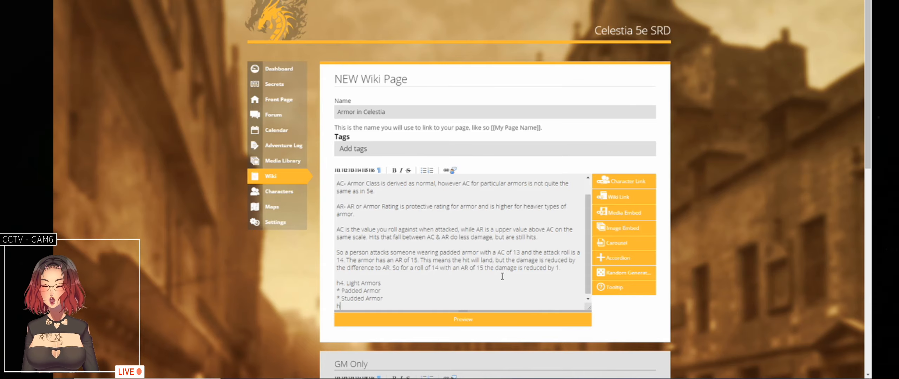
- Add the heading line "h4. Medium Armors" after a blank line below the Light Armors list
key(Return)
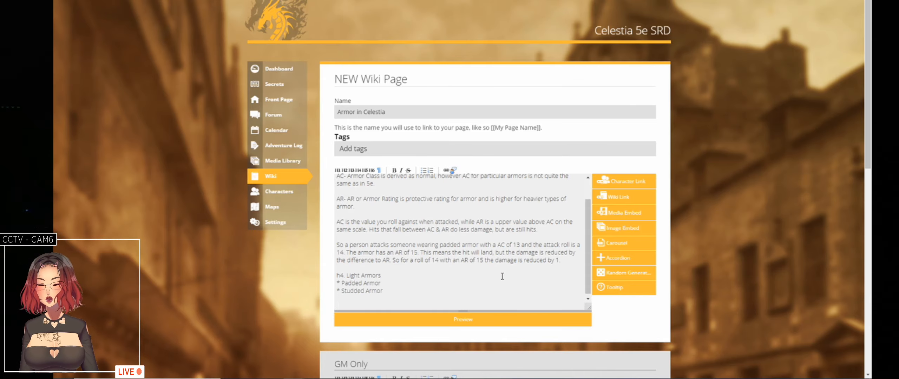
text(h4)
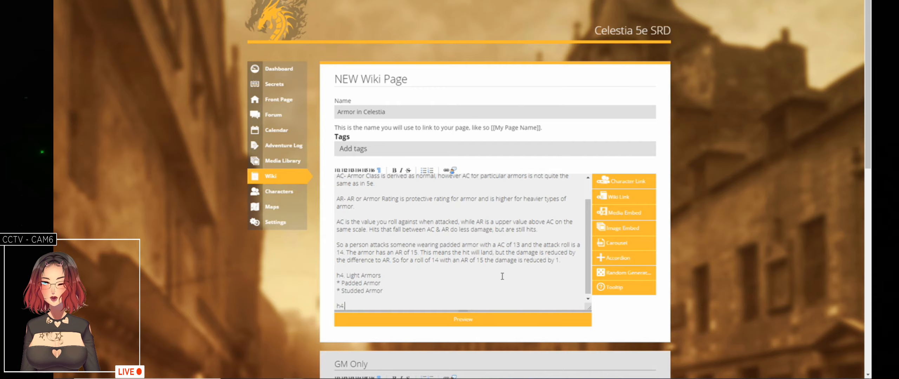
text(.)
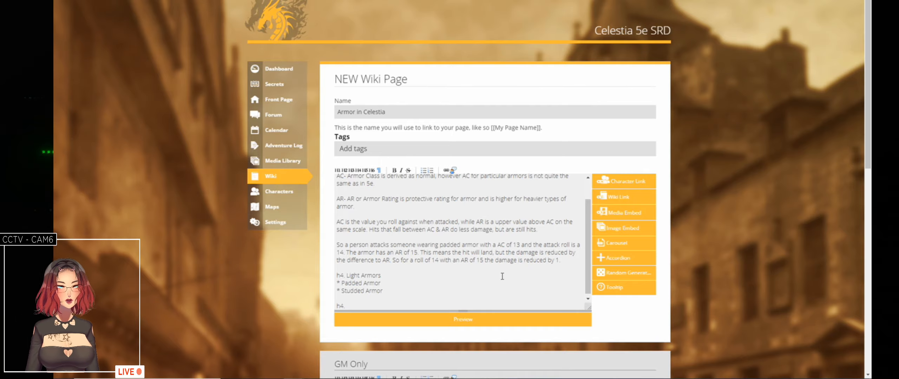
text(Med)
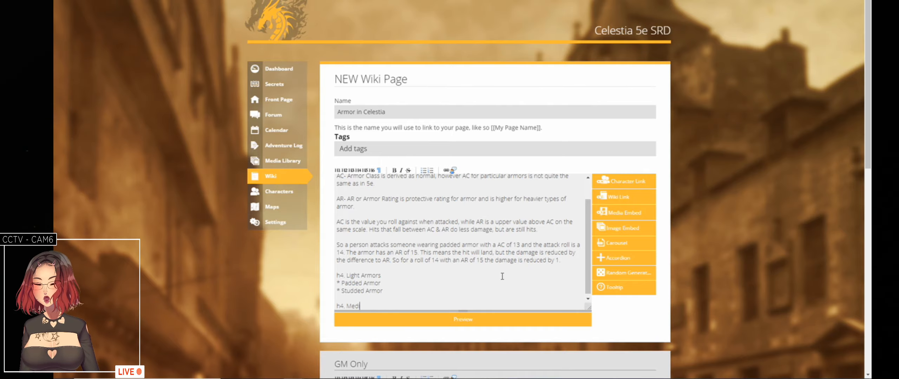
text(ium Armors)
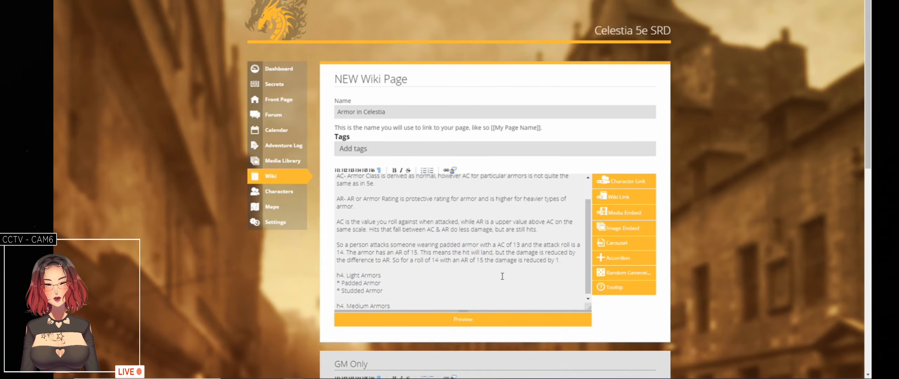
- Put three empty "*" bullets under the Medium Armors heading
key(Return)
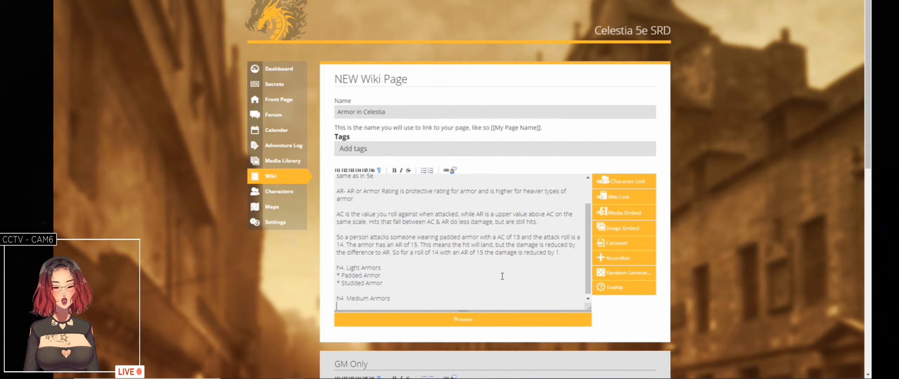
text(*)
key(Return)
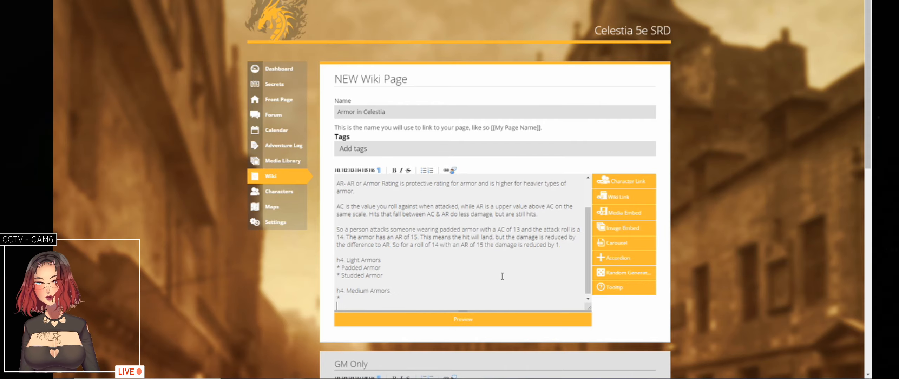
text(*)
key(Return)
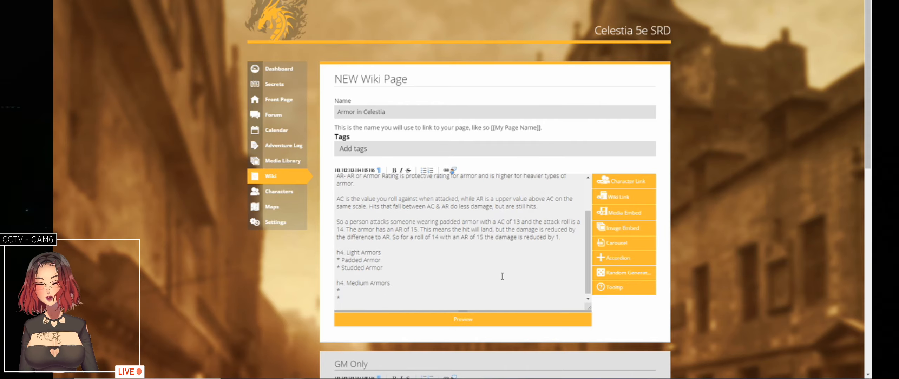
text(*)
key(Return)
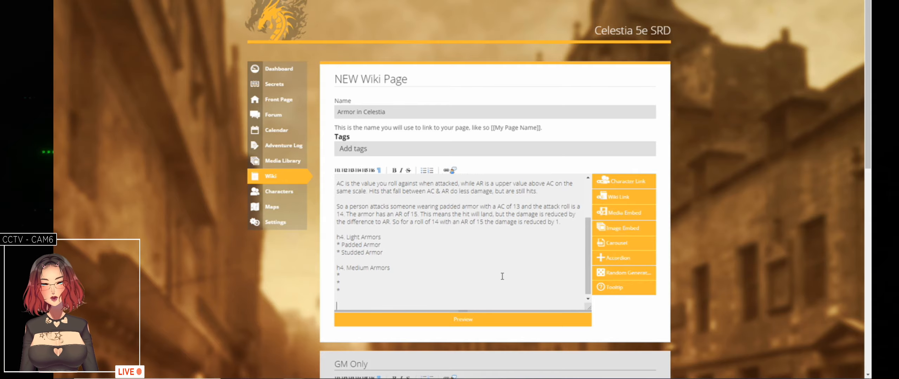
- Add the heading line "h4. Heavy Armors" after a blank line below the Medium Armors bullets
key(Return)
text(h4. )
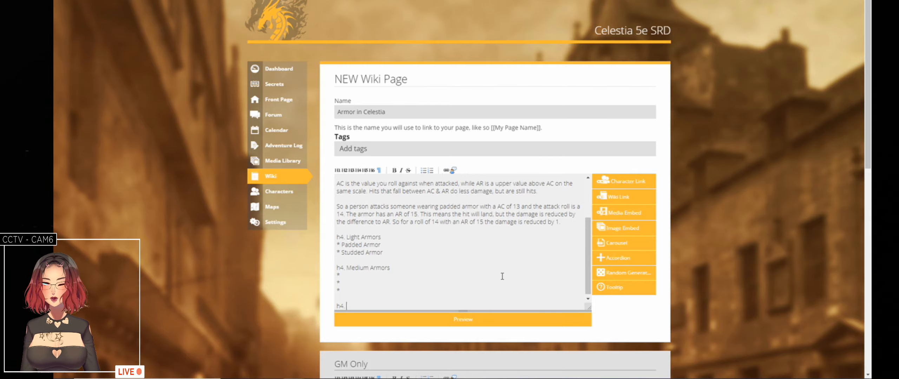
text(Heavy)
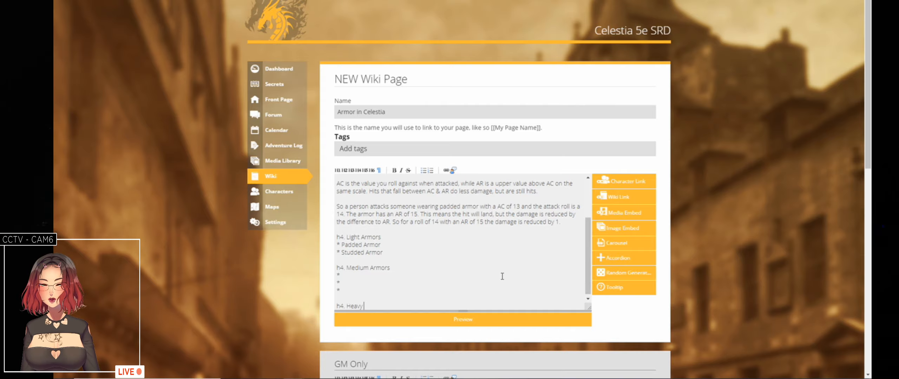
text( Armors)
- Put three empty "*" bullets under the Heavy Armors heading
key(Return)
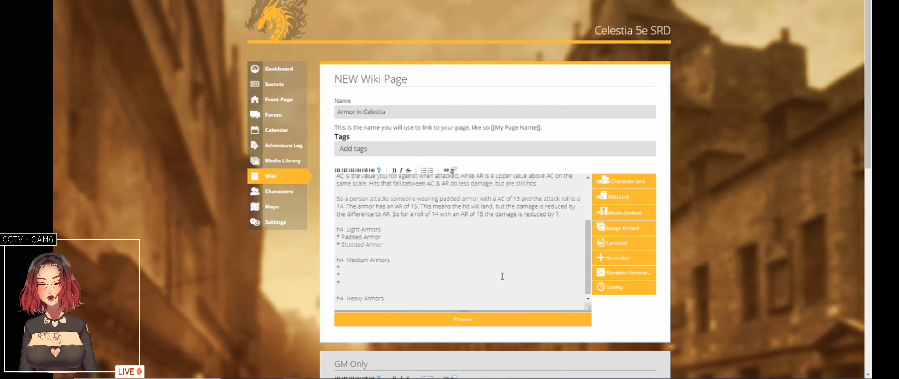
text(*)
key(Return)
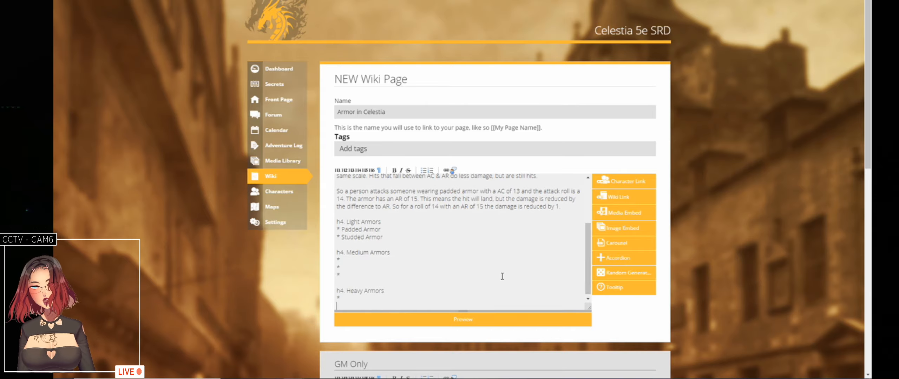
text(*)
key(Return)
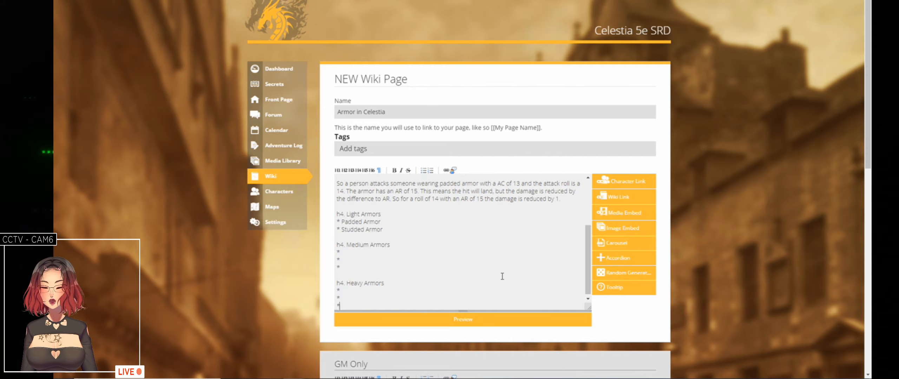
text(*)
key(Return)
key(Up)
key(Up)
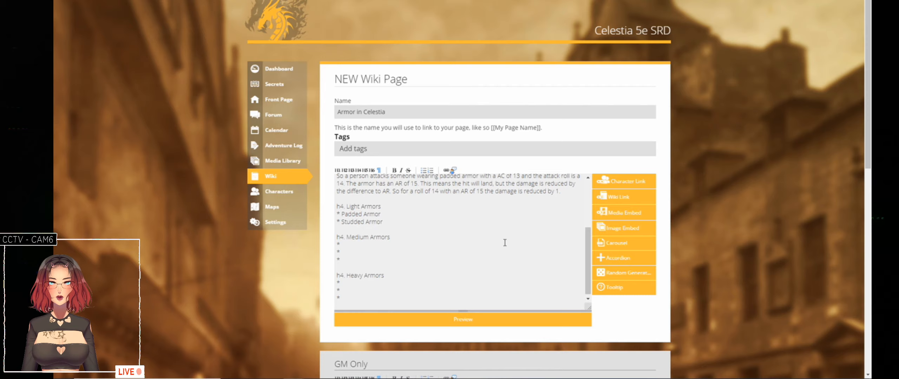
- Switch to the virtual tabletop to consult the medium armor entries in its Armor rules table, and return to the wiki page
key(alt+Tab)
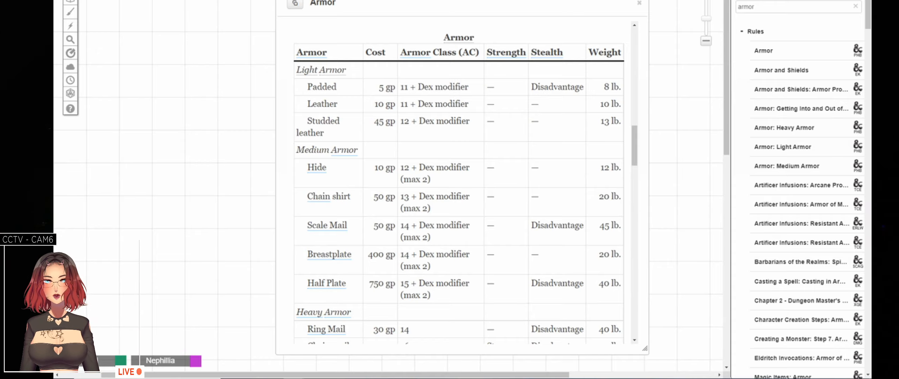
key(ctrl+Tab)
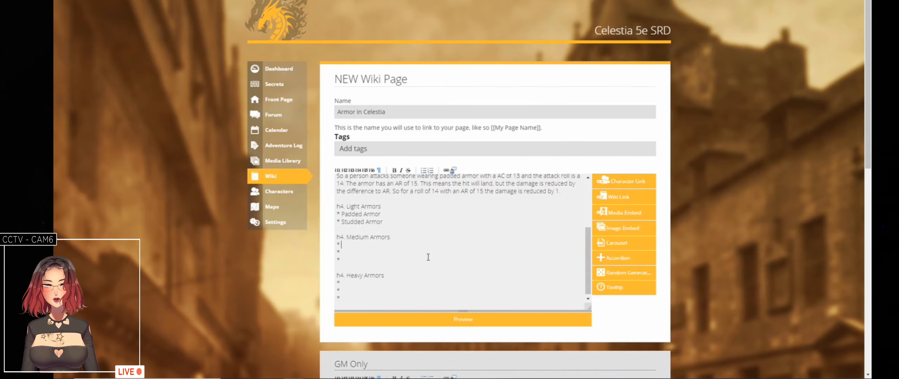
- Check the medium armors in the virtual tabletop's Armor table and enter "Chain Shirt" in the first Medium Armors bullet on the wiki page
key(alt+Tab)
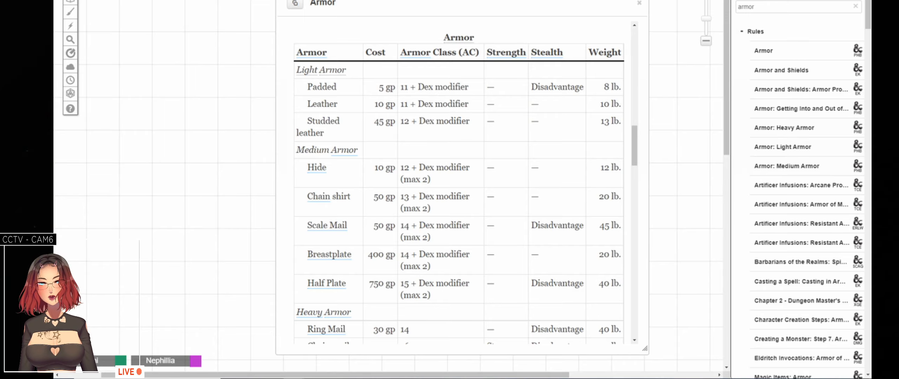
key(alt+Tab)
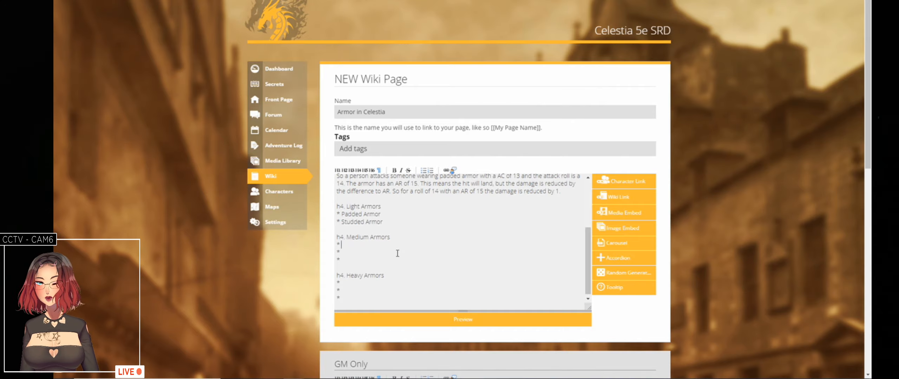
text(Chain S)
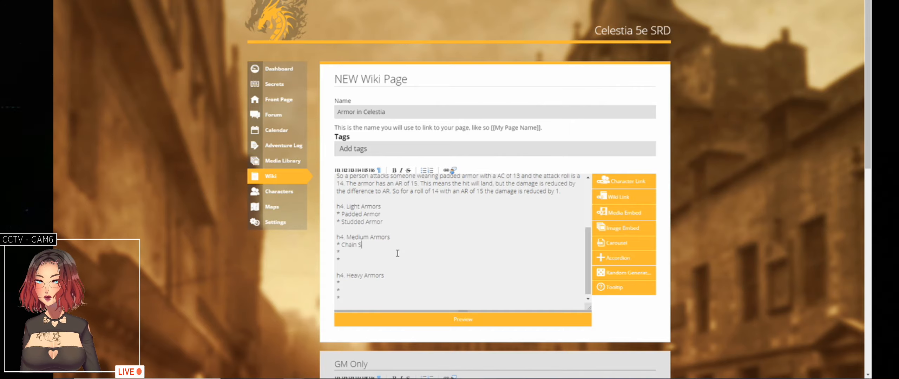
text(Hirt)
key(Left)
key(Left)
key(Left)
key(BackSpace)
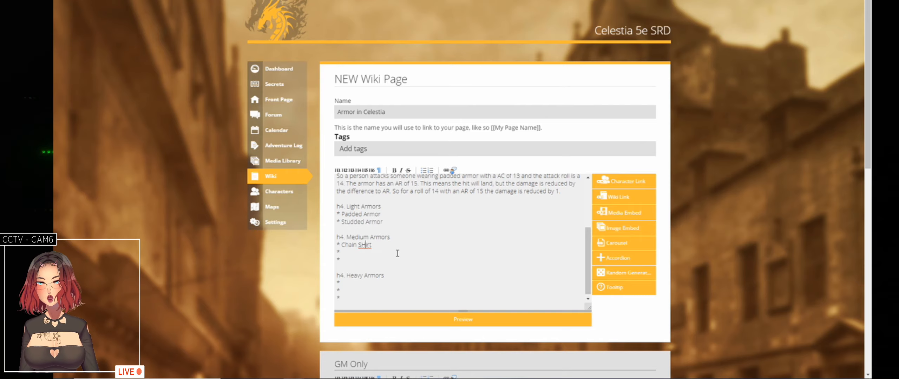
text(hi)
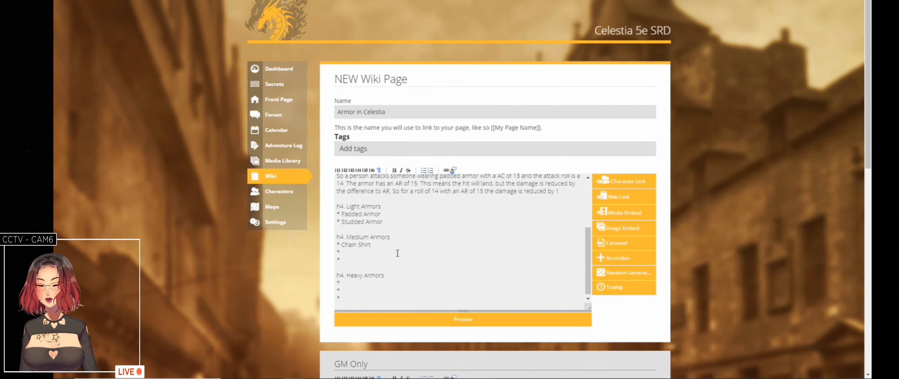
- Fill the second and third Medium Armors bullets with "Scale Mail" and "Breastplate", checking the names in the virtual tabletop's Armor table
click(366, 0)
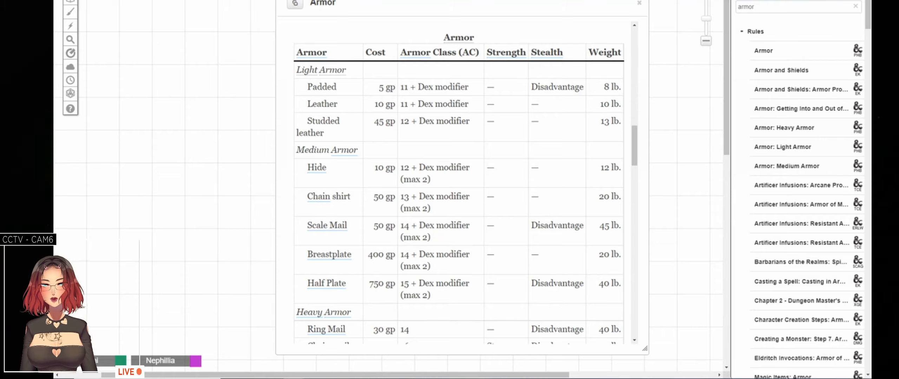
click(451, 0)
text(Scal)
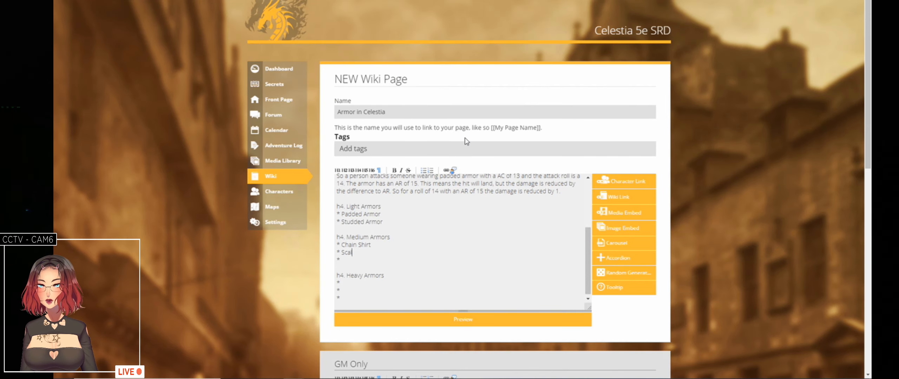
text(e Mail)
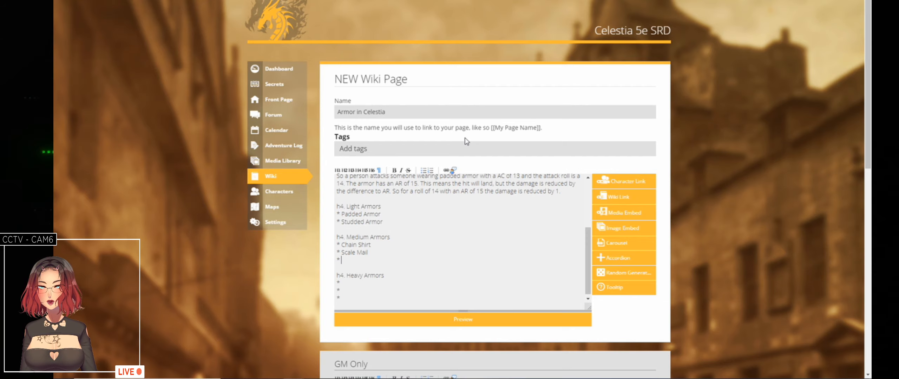
key(ctrl+Tab)
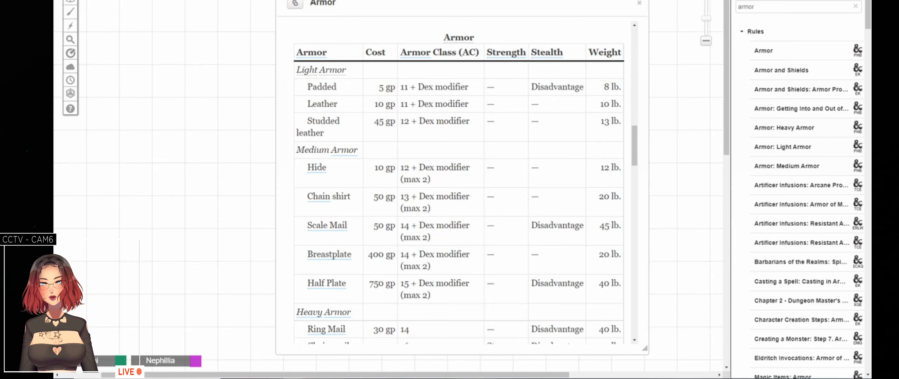
key(ctrl+Tab)
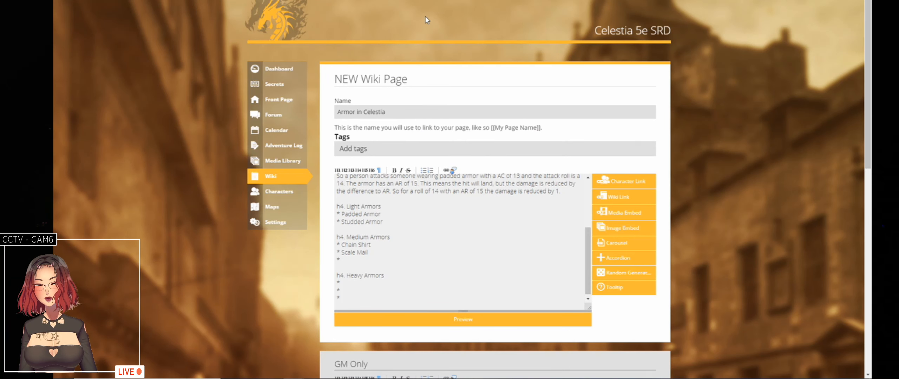
text(reastplate)
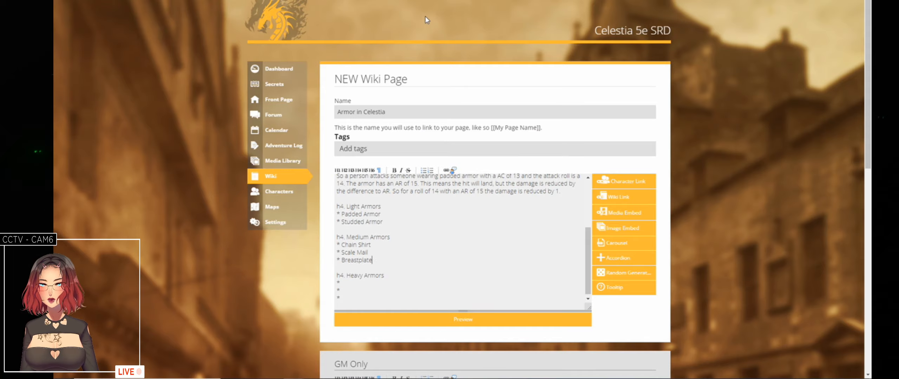
- Add a fourth Medium Armors bullet reading "Half Plate Armor", consulting the virtual tabletop's Armor table for the entry
key(Return)
text(*)
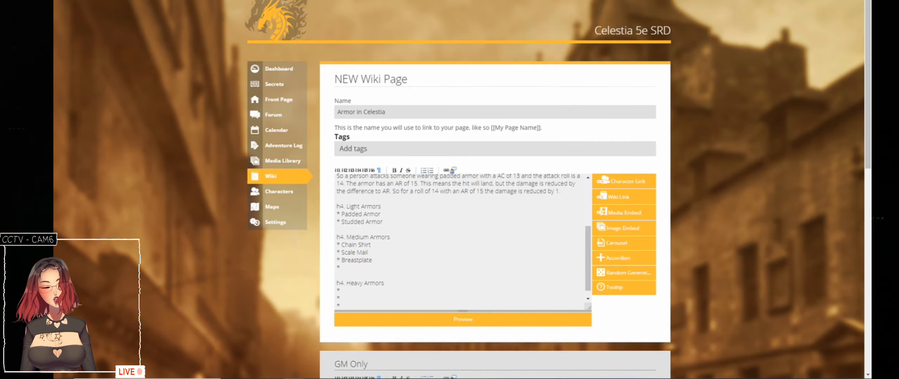
click(657, 1)
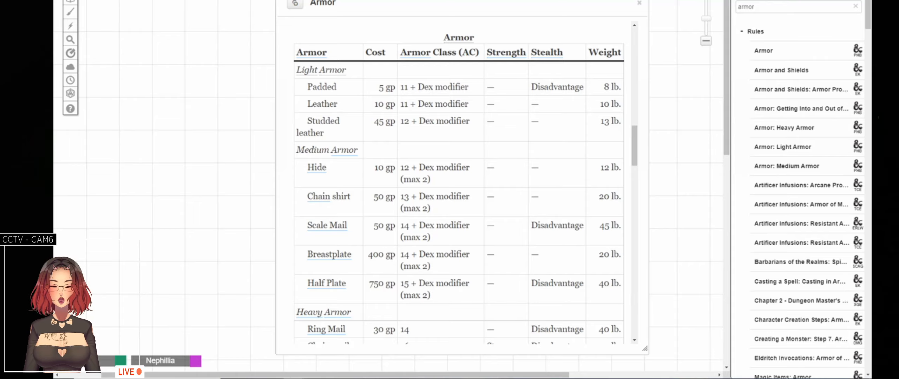
click(453, 0)
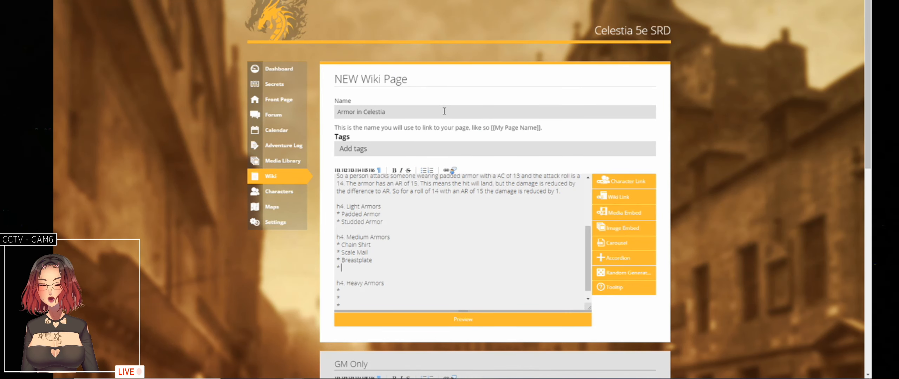
text(Half Plate Armor)
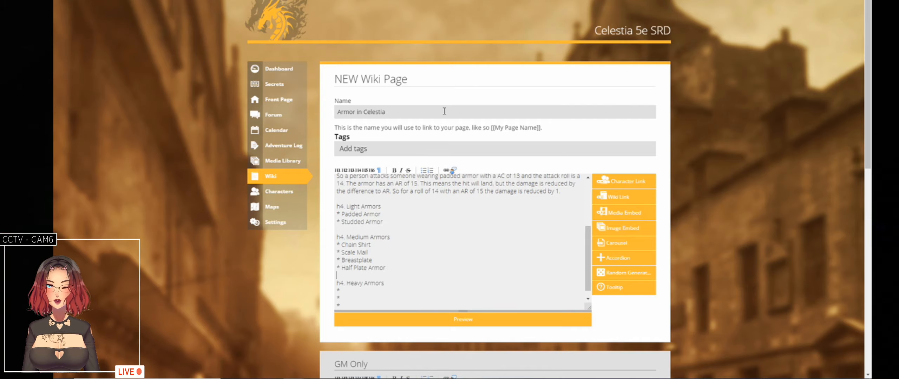
- Look up the heavy armors in the virtual tabletop's Armor table and enter "Ring Mail" in the first Heavy Armors bullet
key(Down)
key(Down)
key(Down)
key(Left)
key(Up)
key(Up)
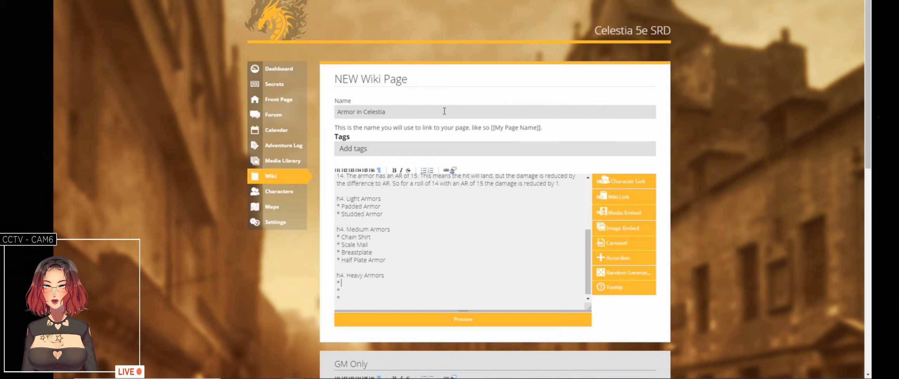
key(alt+Tab)
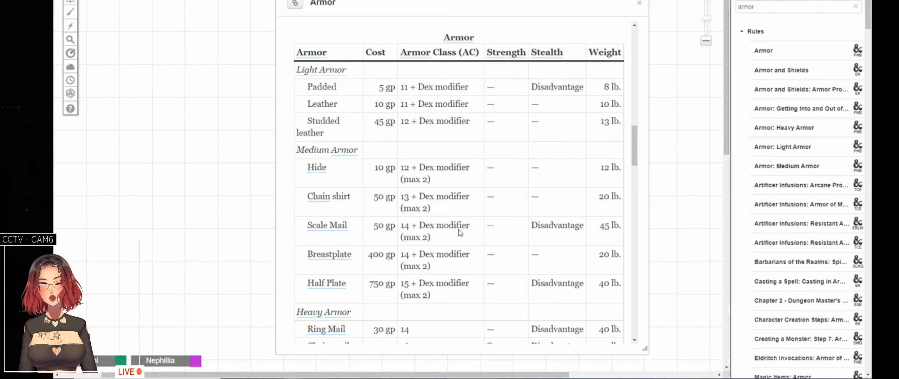
scroll(402, 229, down, 3)
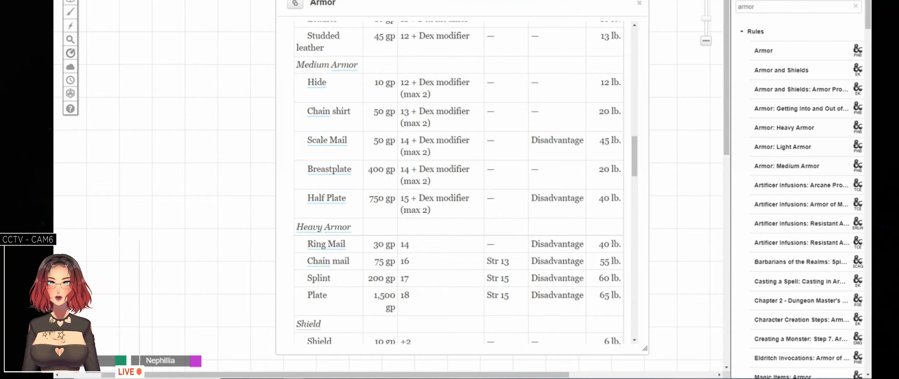
key(alt+Tab)
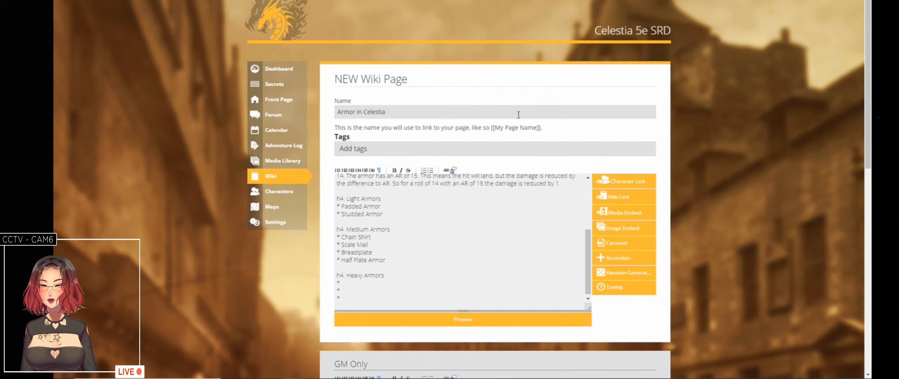
text(Ring Mail)
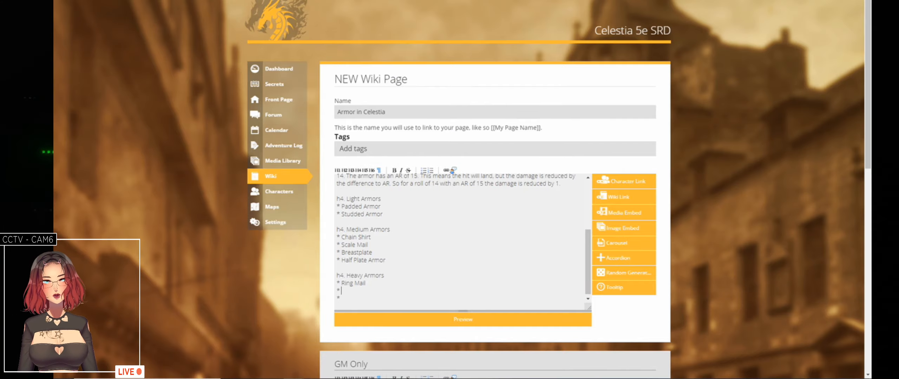
- Fill the second and third Heavy Armors bullets with "Chainmail" and "Splint" after consulting the virtual tabletop's Armor table
key(alt+Tab)
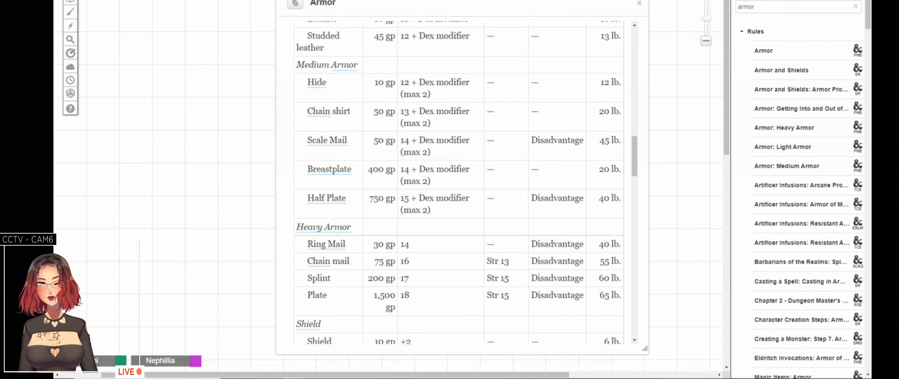
key(alt+Tab)
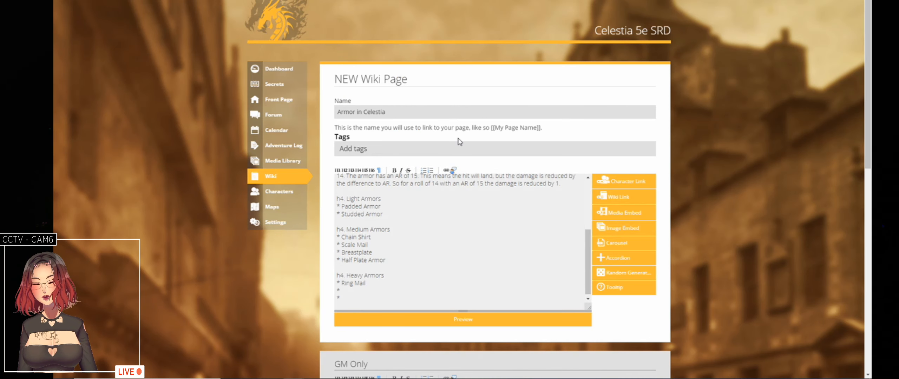
text(Chainmail * )
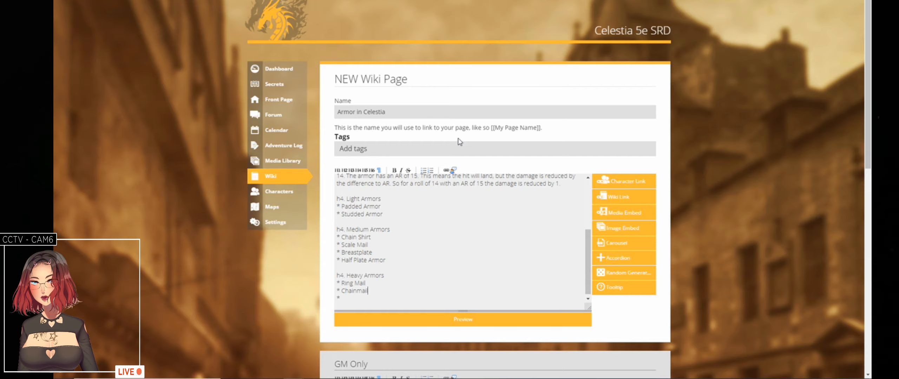
text(Splint)
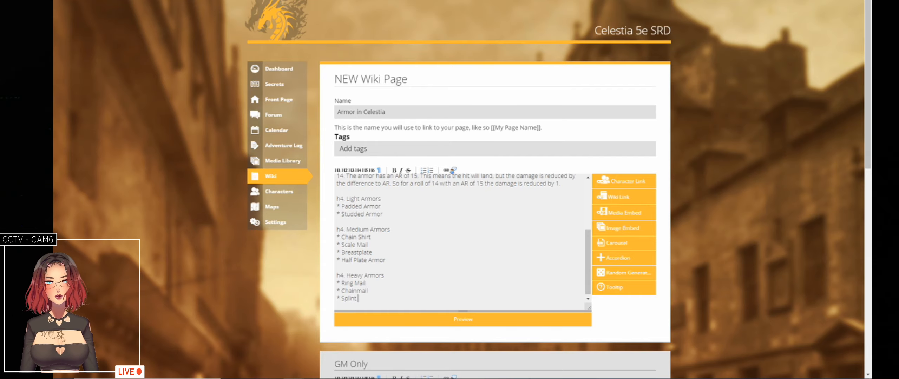
- Check the last heavy armor in the virtual tabletop's table and add a fourth Heavy Armors bullet reading "Full Plate"
key(alt+Tab)
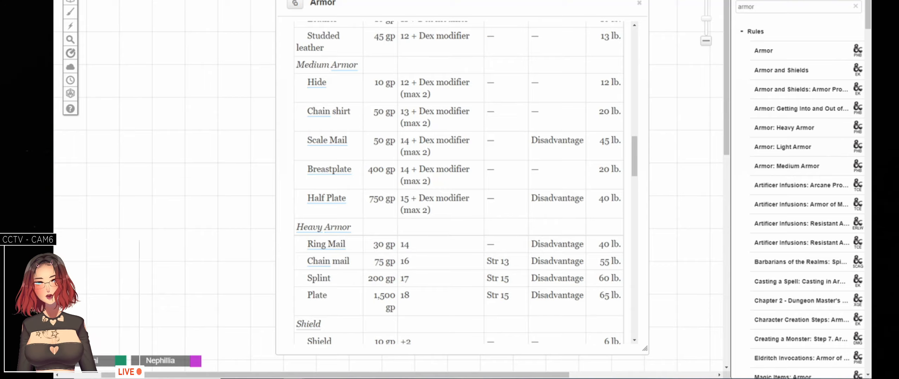
key(alt+Tab)
key(Return)
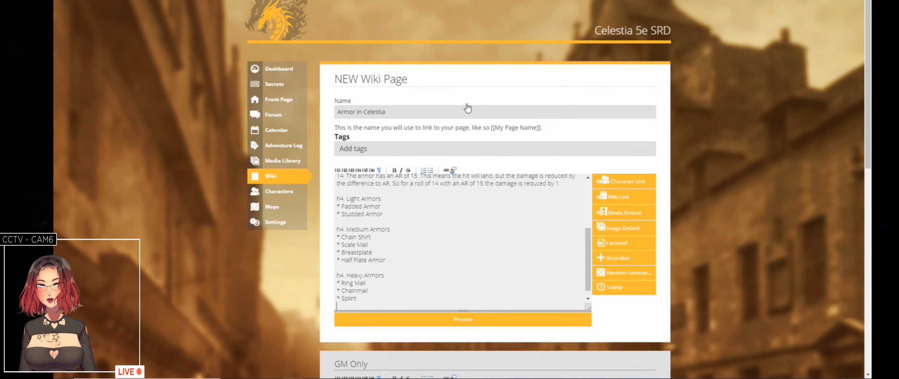
text(* )
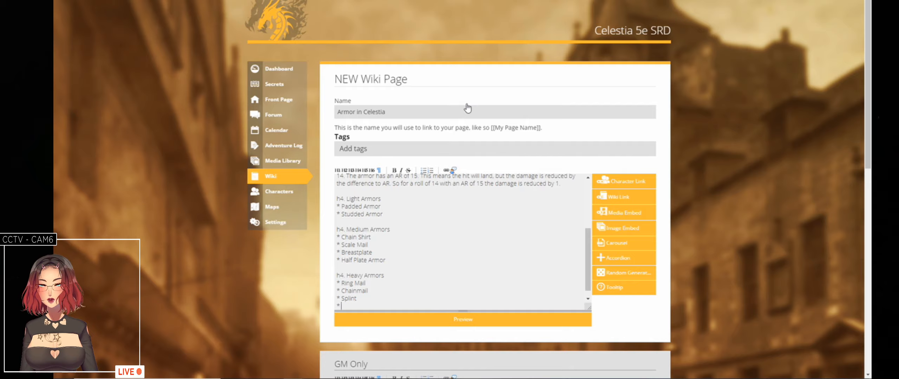
text(Ful)
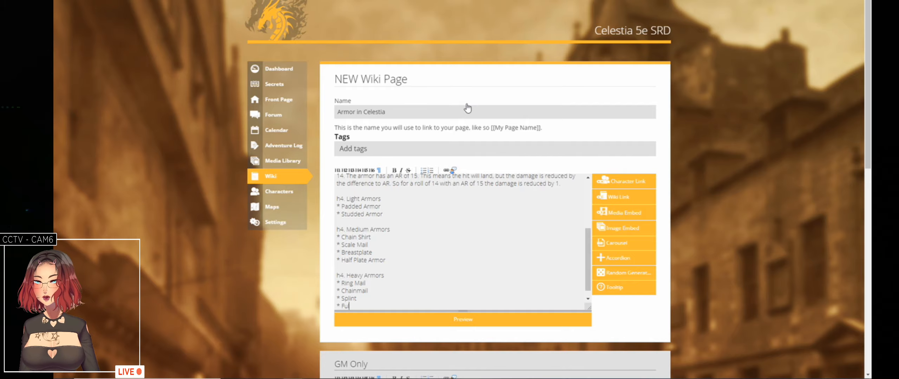
text(l Plate)
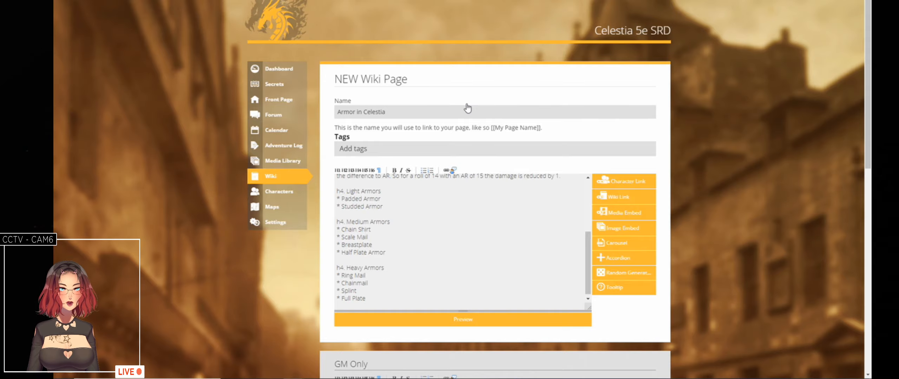
- Add the two sub-bullet lines "** AC" and "** AR" beneath Padded Armor in the Light Armors list
key(Up)
key(Up)
key(Up)
key(Up)
key(Up)
key(Up)
key(Up)
key(Up)
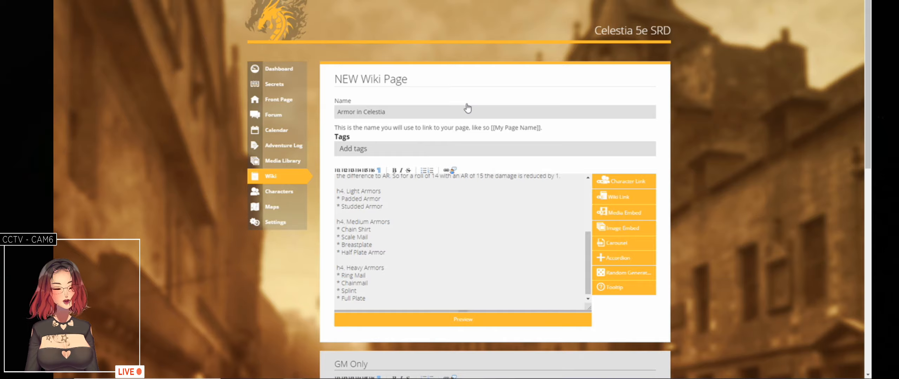
key(Up)
key(Up)
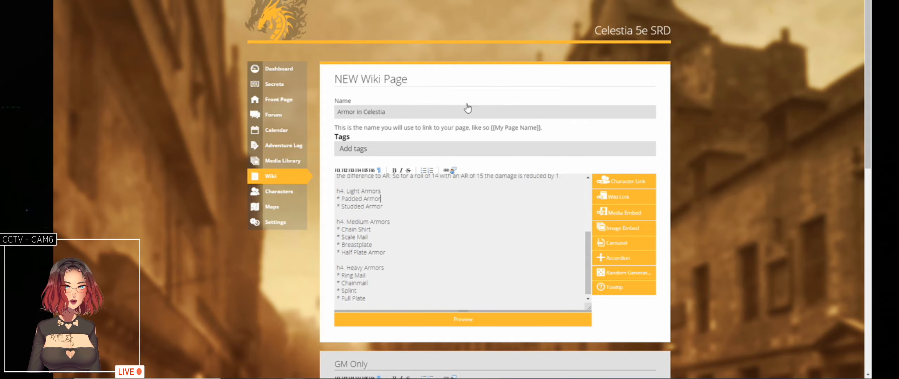
key(Return)
text(**)
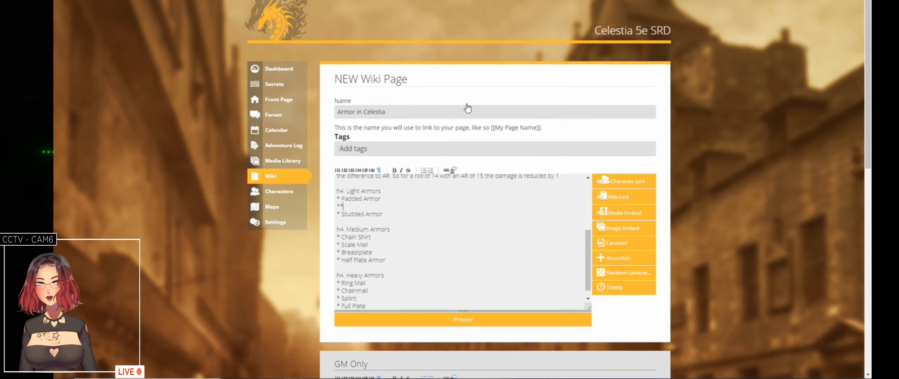
text( AC)
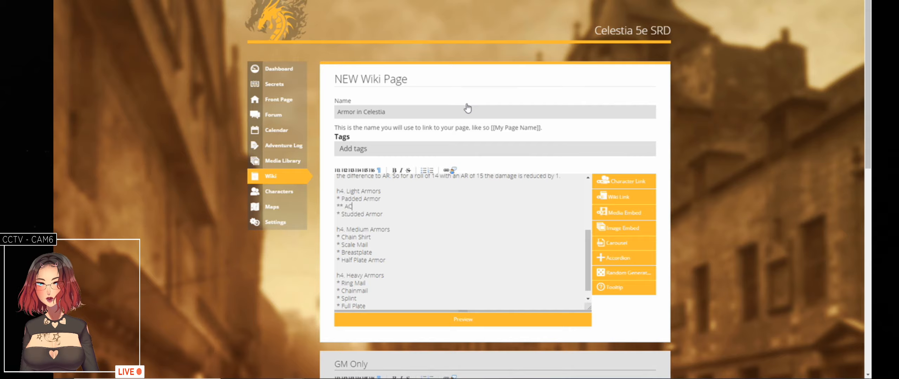
key(Return)
text(** AR)
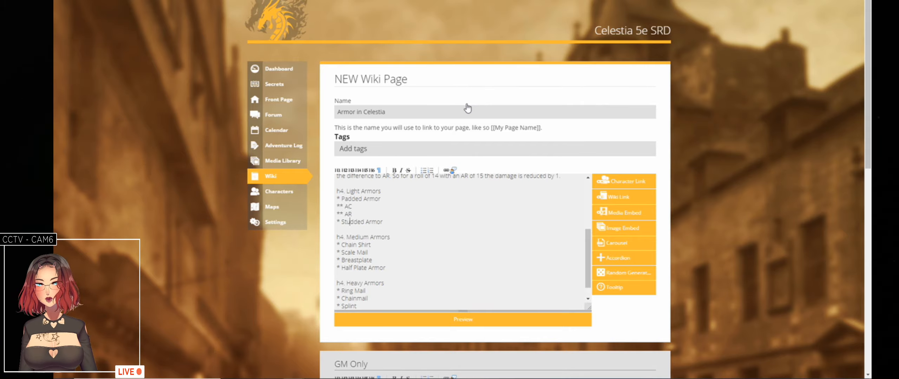
- Copy the "** AC" and "** AR" sub-bullet lines beneath Padded Armor
key(Up)
key(Home)
key(shift+Down)
key(shift+Down)
key(ctrl+c)
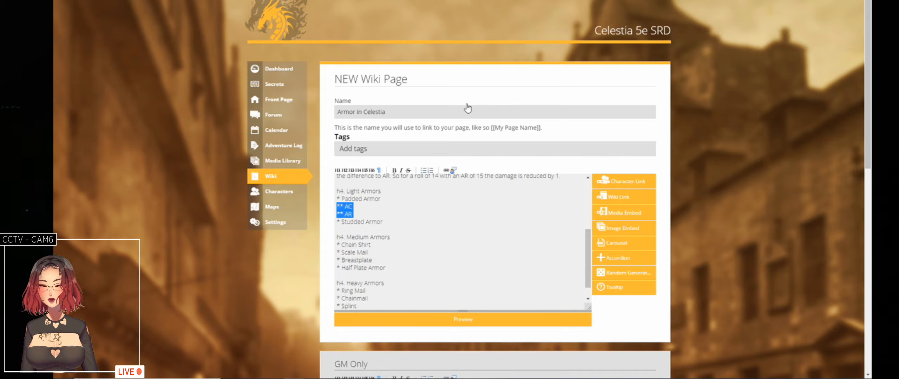
- Paste the "** AC" and "** AR" sub-bullets beneath Studded Armor and each of the four Medium Armors entries
key(Down)
key(ctrl+v)
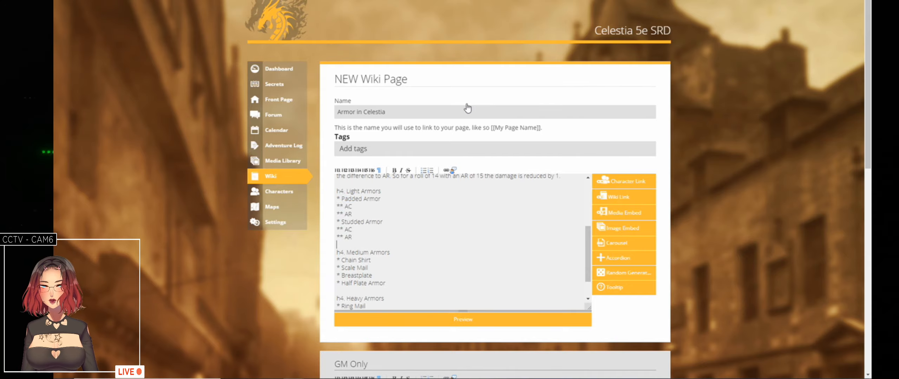
key(Down)
key(Down)
key(Down)
key(ctrl+v)
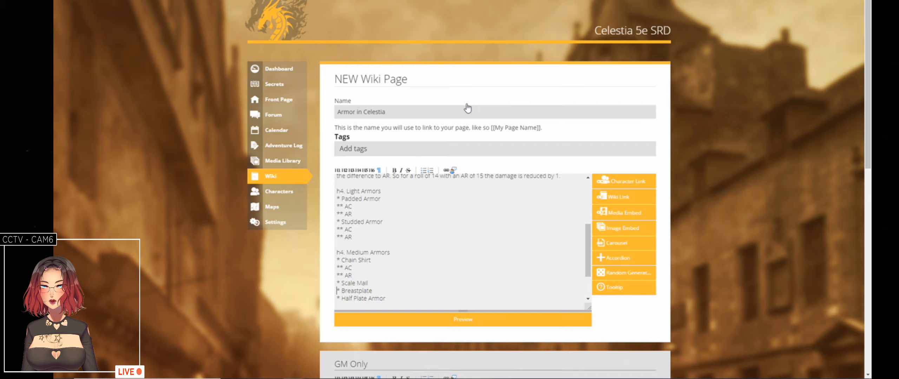
key(ctrl+v)
key(Down)
key(Down)
key(ctrl+v)
key(Down)
key(Down)
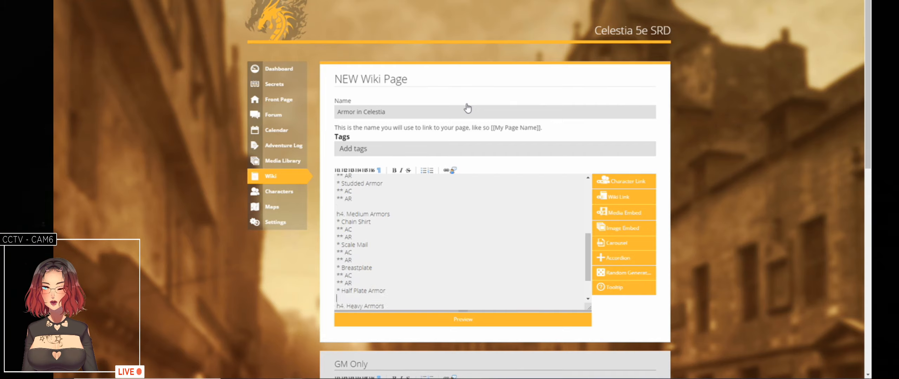
key(ctrl+v)
- Paste the "** AC" and "** AR" sub-bullets beneath Ring Mail, Chainmail, Splint and Full Plate, ending the list with a blank line
key(Down)
key(Down)
key(Down)
key(ctrl+v)
key(Down)
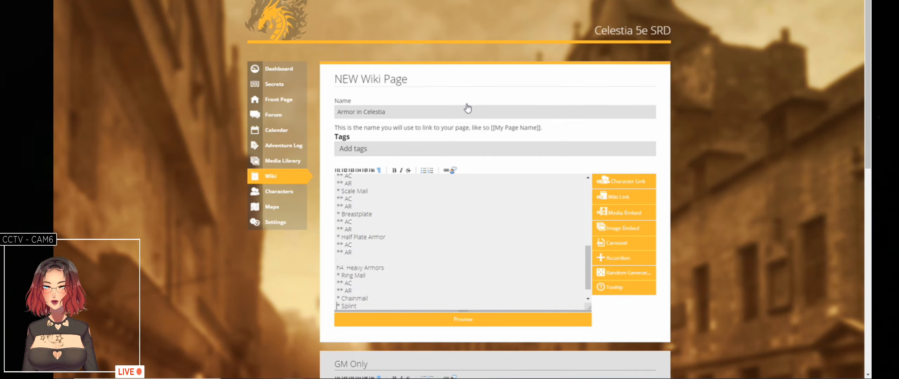
key(ctrl+v)
key(Down)
key(ctrl+v)
key(Down)
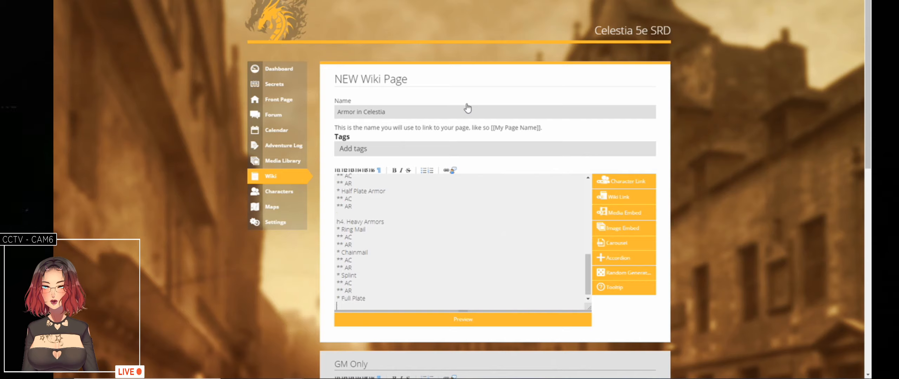
key(ctrl+v)
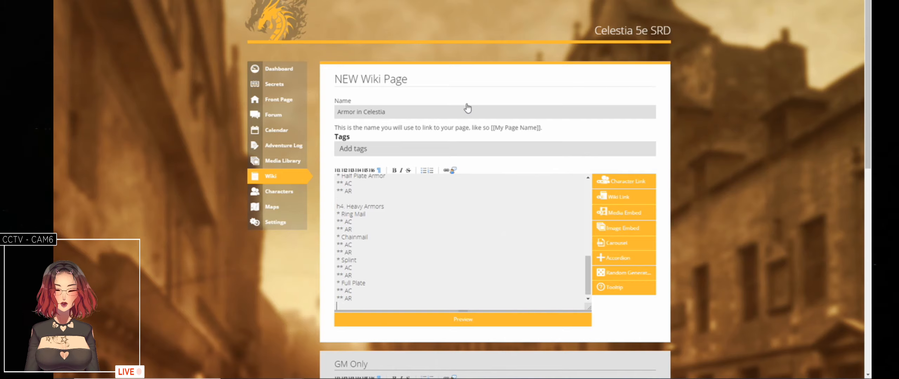
key(Return)
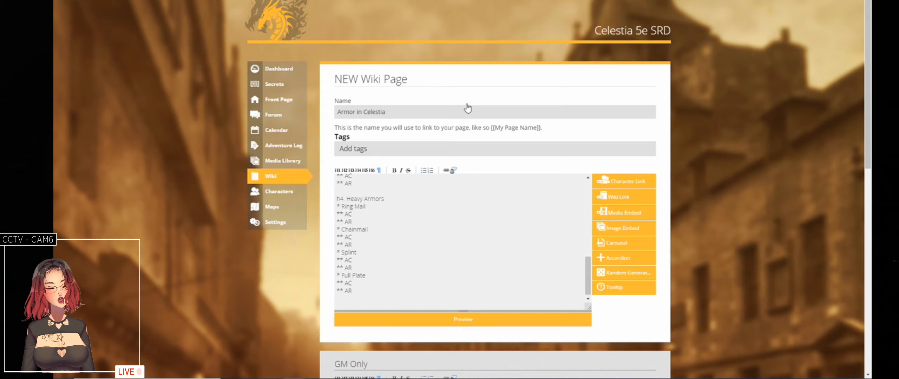
- Append " -" to the AC and AR lines beneath Padded Armor and Studded Armor in the Light Armors list
key(Page_Up)
key(Page_Up)
key(Up)
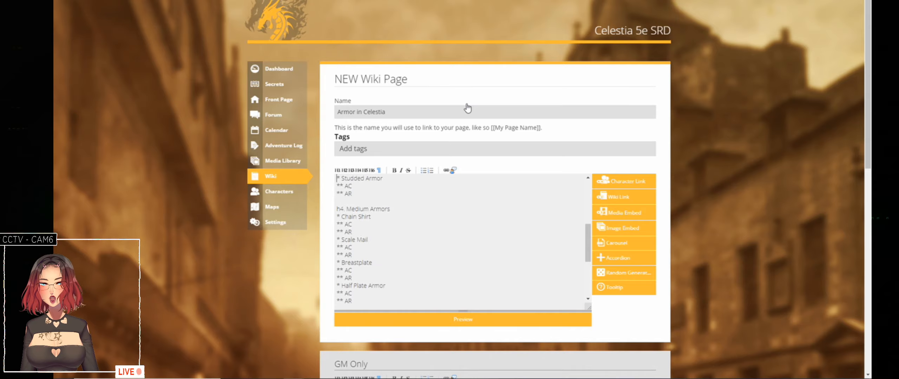
key(Up)
key(Up)
key(End)
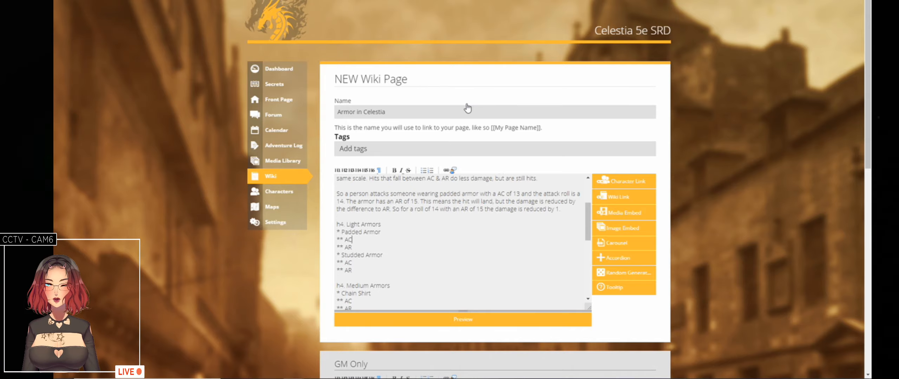
text(-)
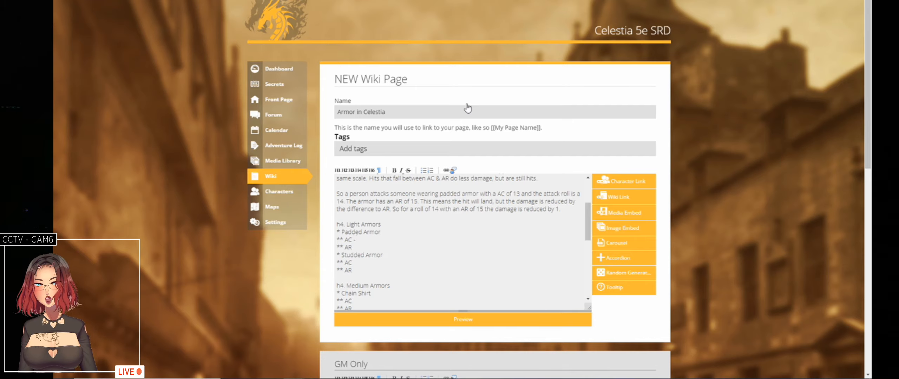
text( -)
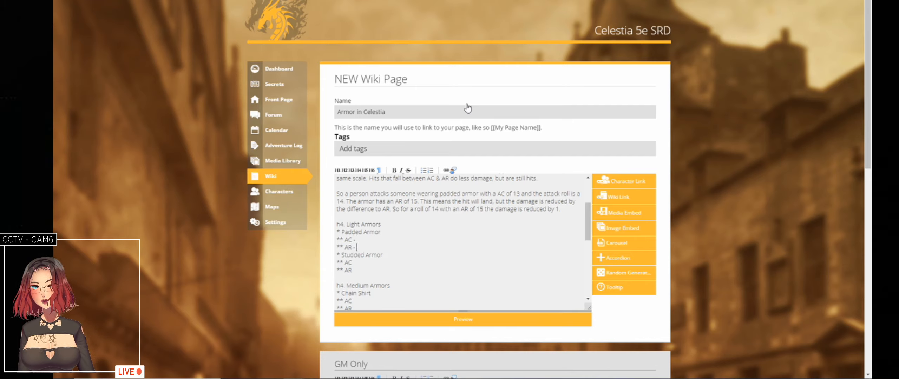
text( -)
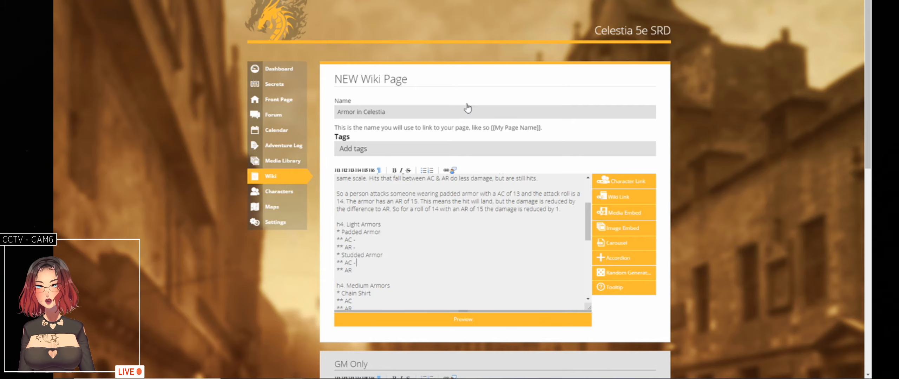
key(Down)
text(-)
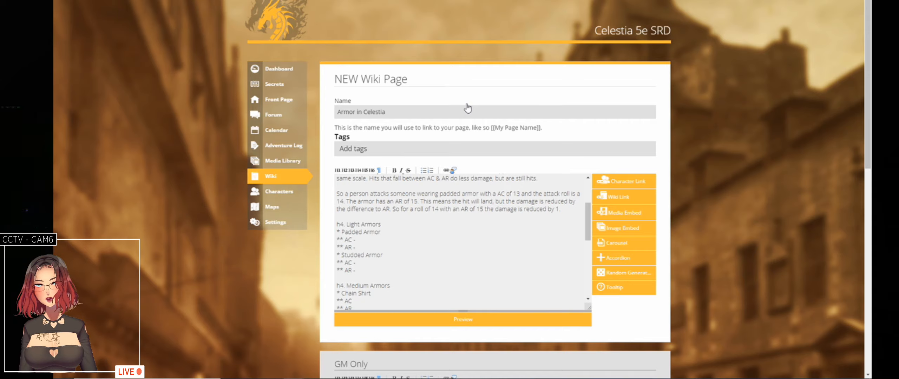
- Switch to the virtual tabletop to check the light armor AC values in the Armor table, and return to the wiki page's AC line
key(Up)
key(Up)
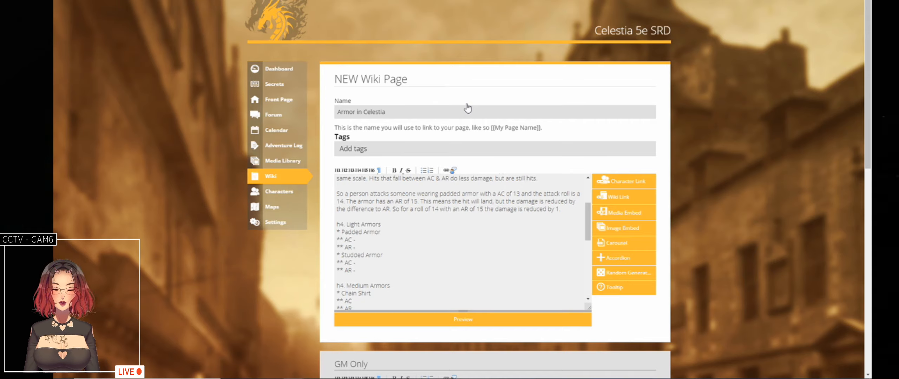
key(alt+Tab)
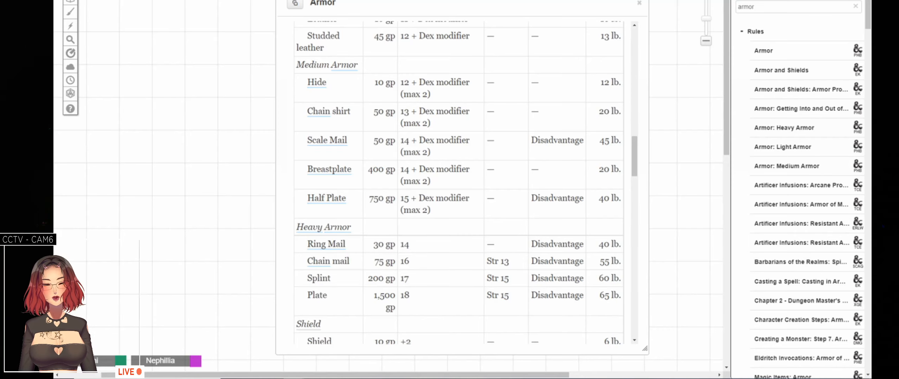
scroll(418, 107, up, 3)
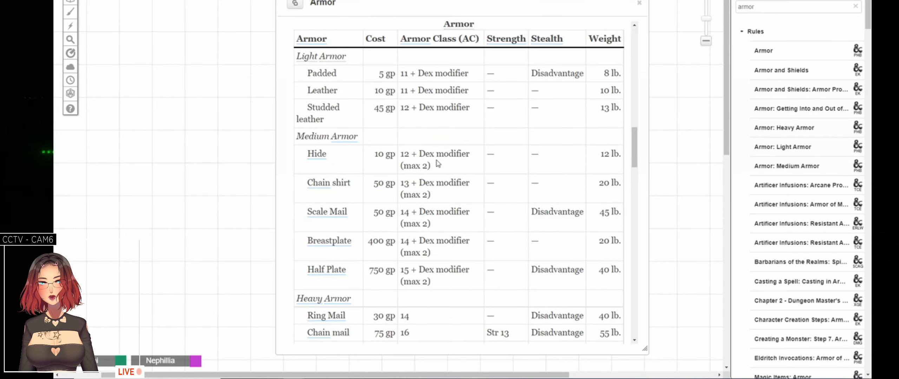
scroll(438, 163, up, 2)
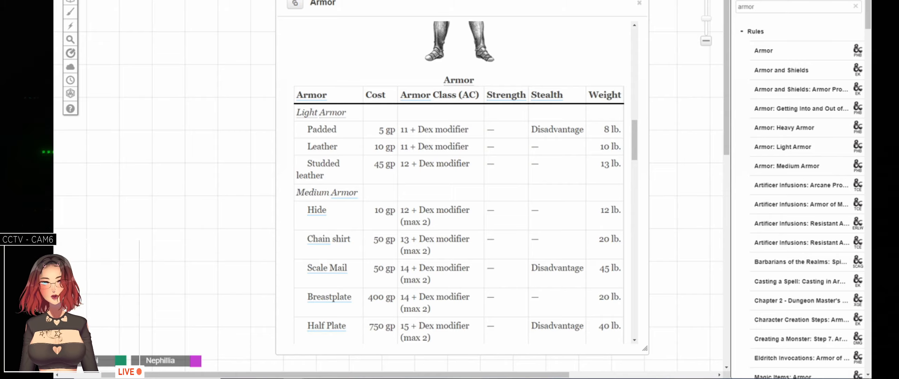
key(ctrl+Tab)
click(413, 242)
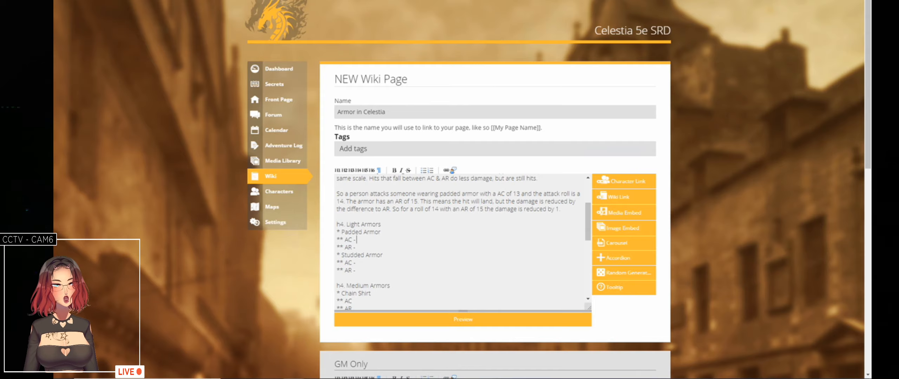
key(ctrl+Tab)
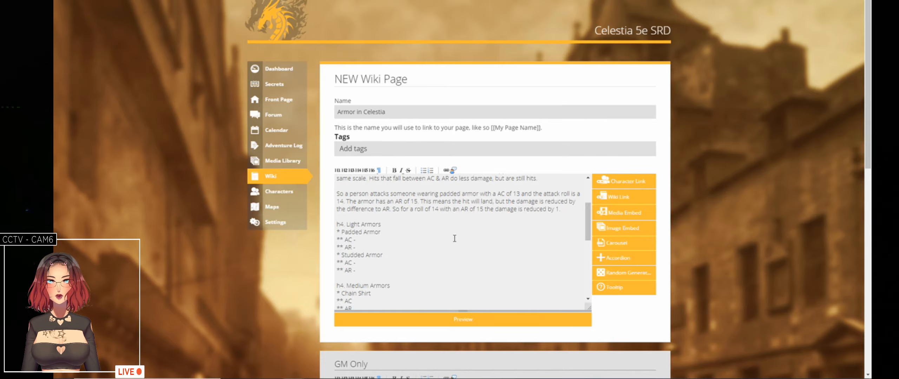
mouse_move(290, 1)
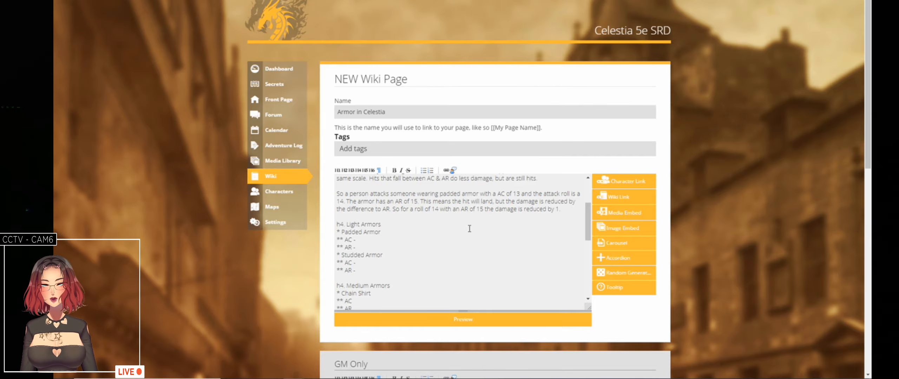
- Enter an AC of 11 for Padded Armor and 12 for Studded Armor
key(shift+Down)
key(shift+Down)
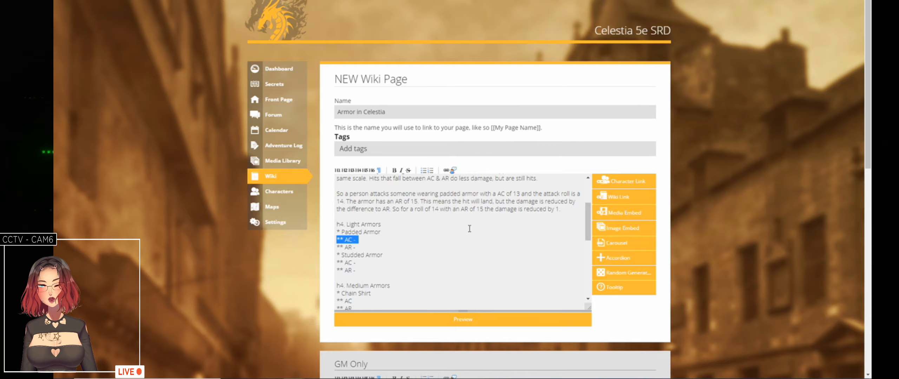
key(Right)
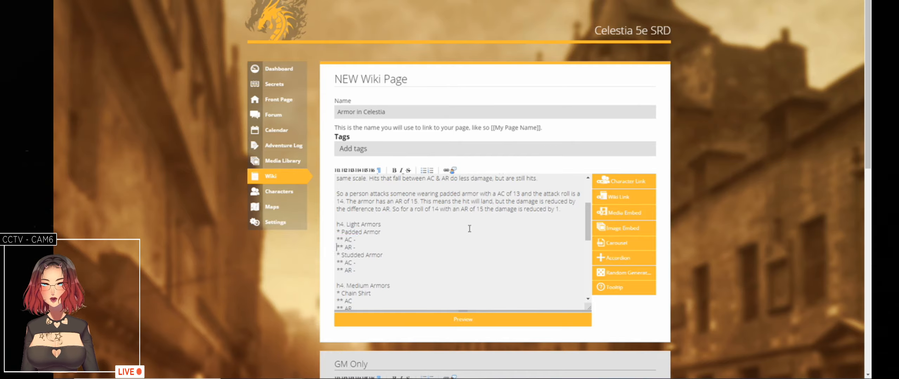
key(Left)
text(11)
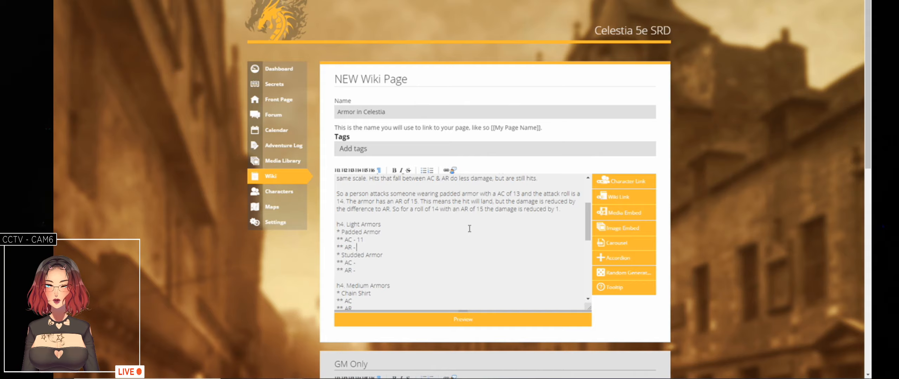
key(Down)
key(Down)
text(11)
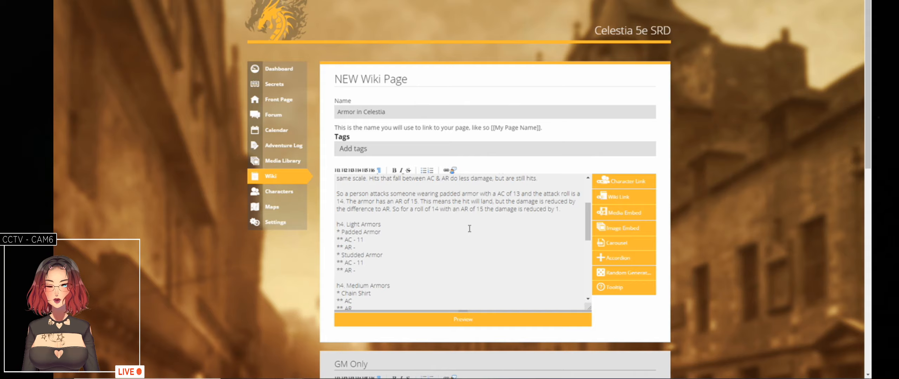
key(BackSpace)
text(2)
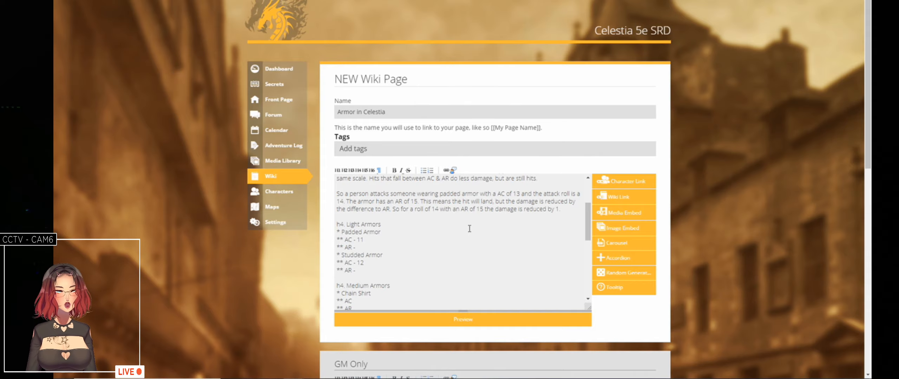
- Change the padded armor's AC in the example paragraph above the Light Armors list to 11
key(Up)
key(Up)
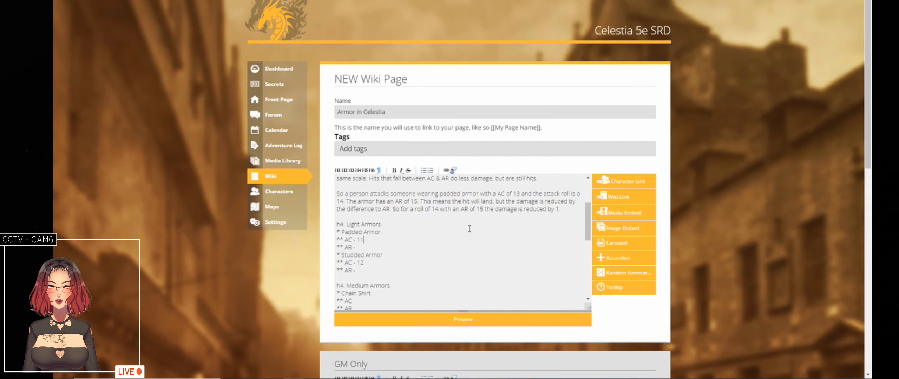
key(Up)
key(Up)
key(Up)
key(Up)
key(Up)
key(Up)
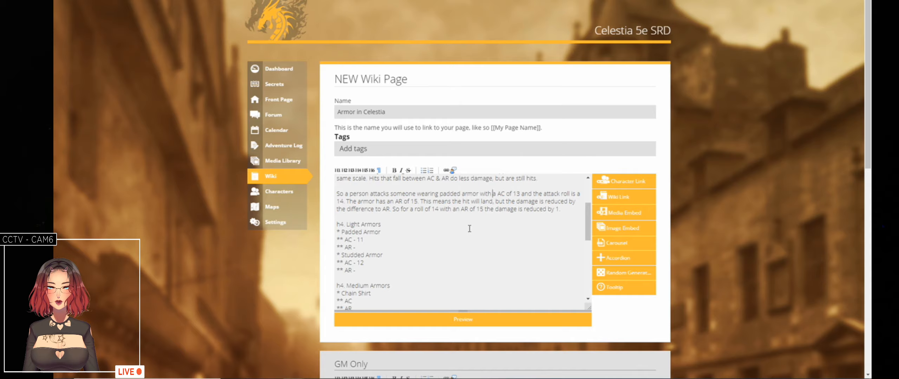
key(Right)
key(Right)
key(Right)
key(Right)
key(Right)
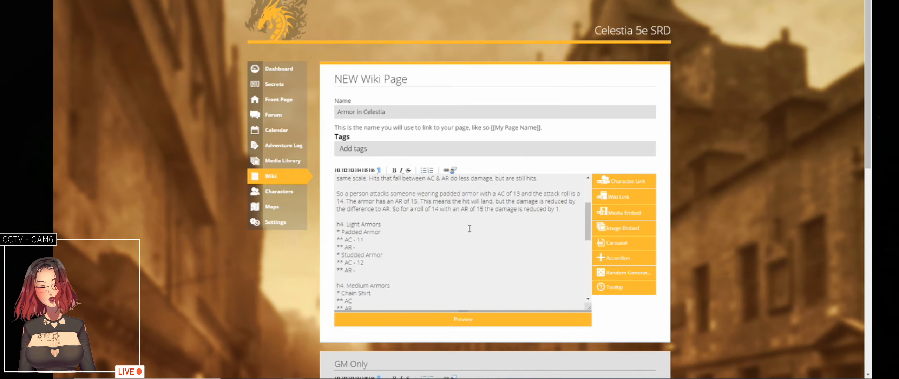
key(shift+Left)
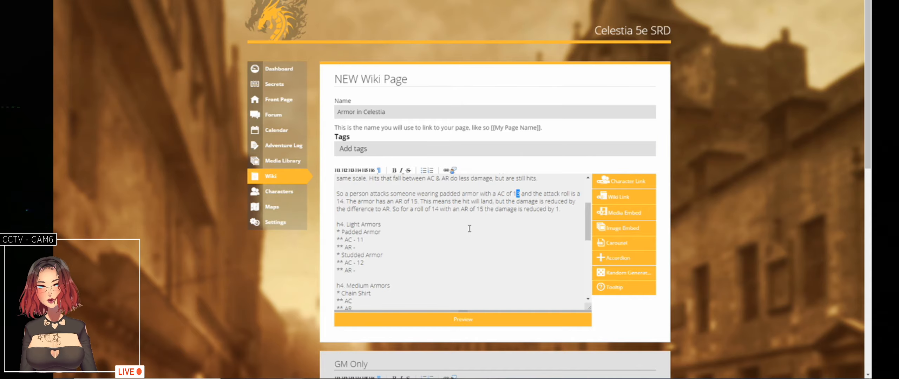
text(1)
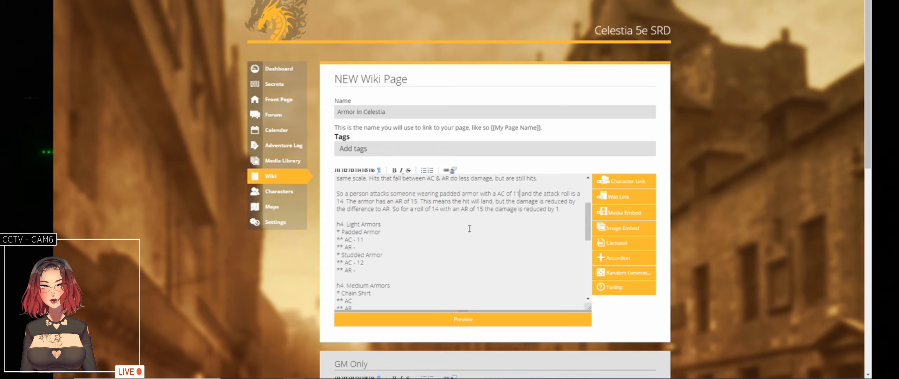
- Change the armor's AR in the example paragraph's second sentence to 14
key(Right)
key(Right)
key(Right)
key(Right)
key(Right)
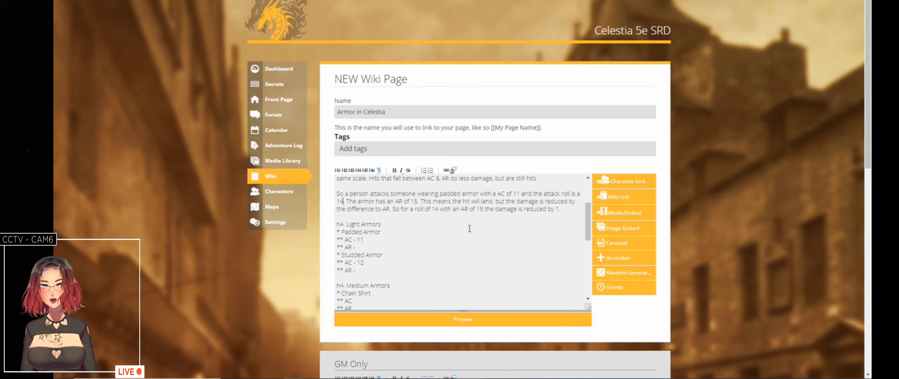
key(ctrl+Right)
key(ctrl+Right)
key(ctrl+Right)
key(ctrl+Right)
key(ctrl+Right)
key(ctrl+Right)
key(ctrl+Right)
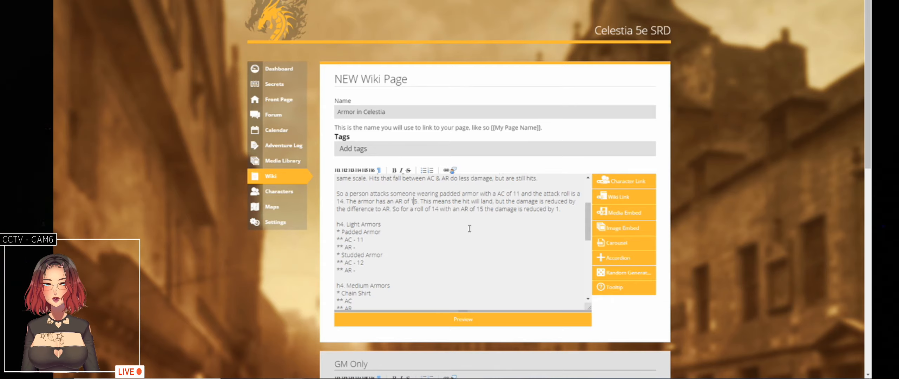
key(Right)
key(shift+Right)
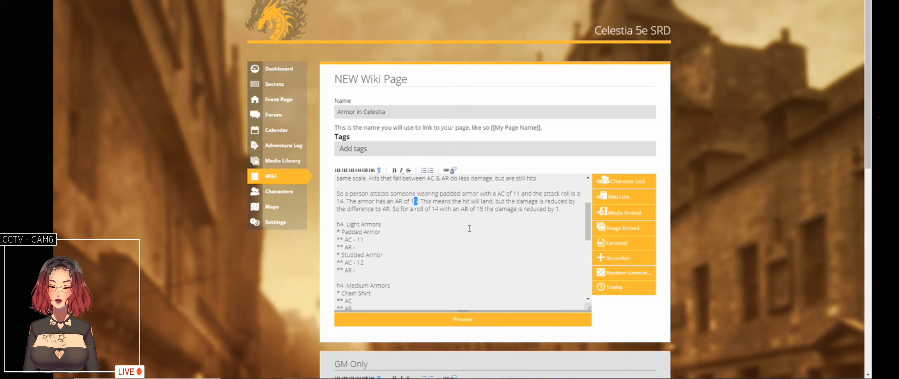
text(4.)
- Change the attack roll in the example paragraph's first sentence to 13
key(ctrl+Left)
key(ctrl+Left)
key(ctrl+Left)
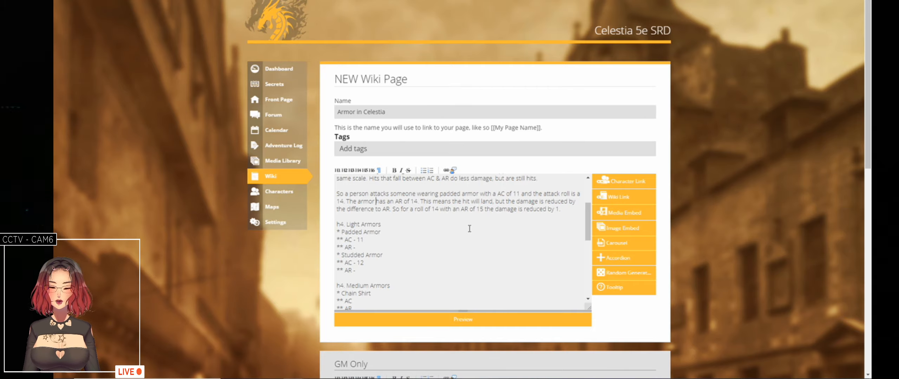
key(shift+Left)
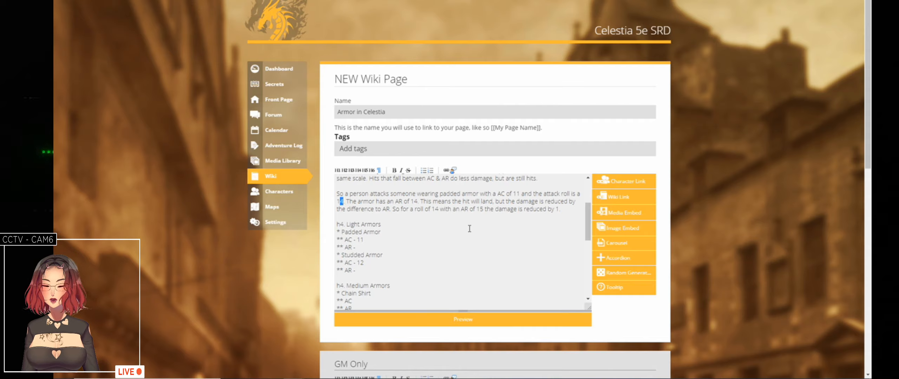
text(3)
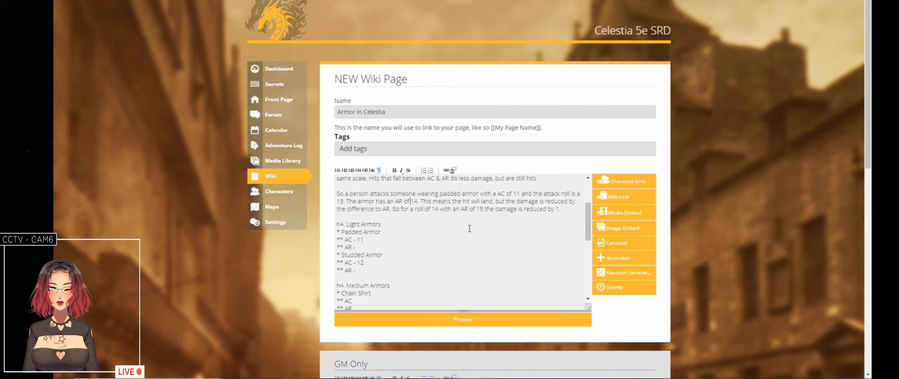
- Change the roll in the example paragraph's closing sentence to 13
key(Down)
key(ctrl+Right)
key(ctrl+Right)
key(ctrl+Right)
key(Right)
key(shift+Right)
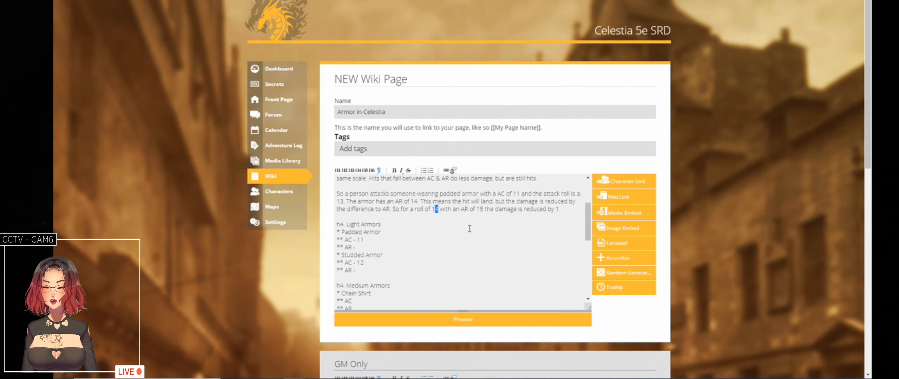
text(3)
- Enter an AR of 14 for both Padded Armor and Studded Armor in the Light Armors list
key(Down)
key(Down)
key(Down)
key(Down)
key(Down)
key(End)
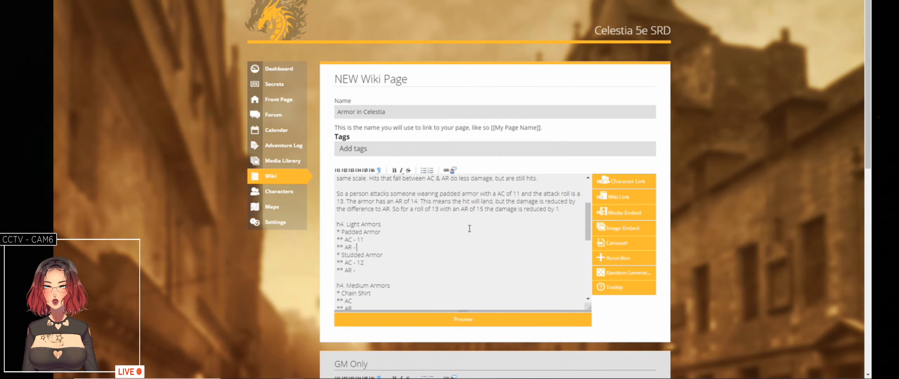
text(14)
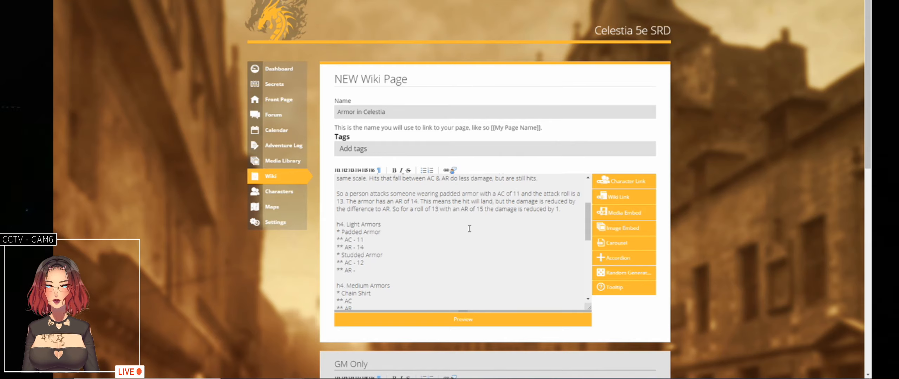
key(Down)
key(Down)
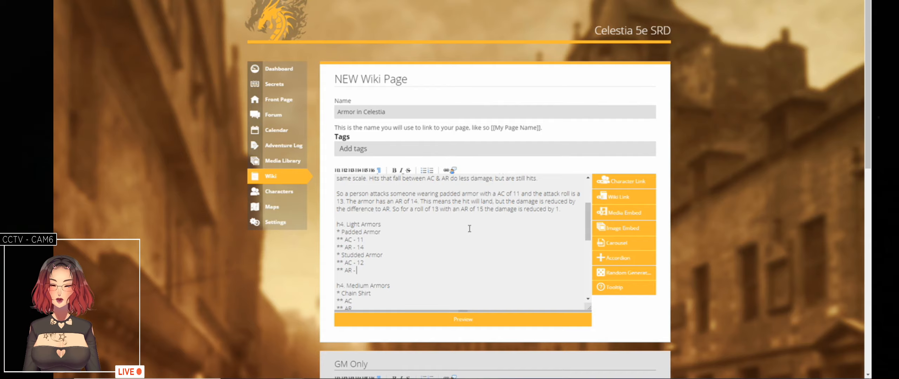
text(14)
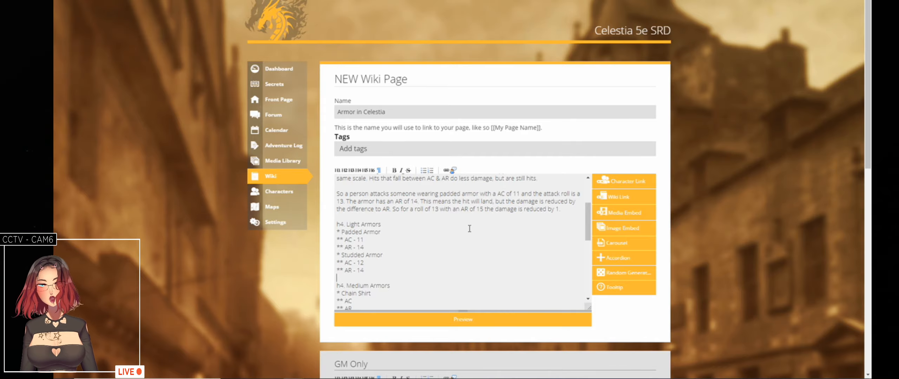
- Replace the AC and AR lines under Chain Shirt and Scale Mail with "** AC -" and "** AR -"
key(Down)
key(Down)
key(Down)
key(Down)
key(Down)
key(Down)
key(Down)
key(Down)
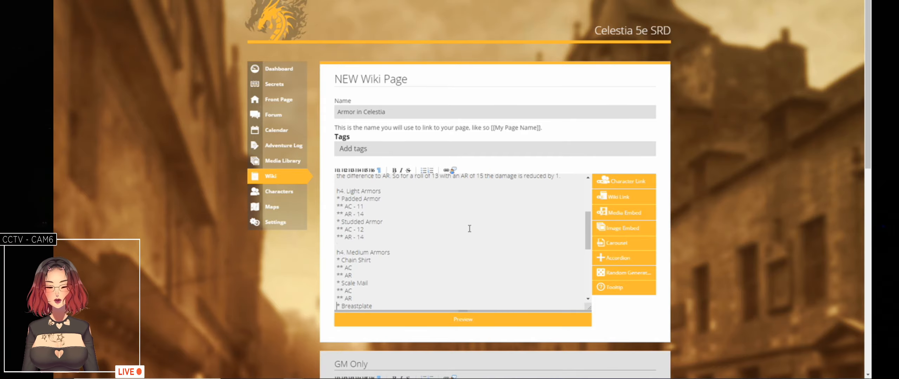
key(Up)
key(Up)
key(Up)
key(shift+Up)
key(shift+Up)
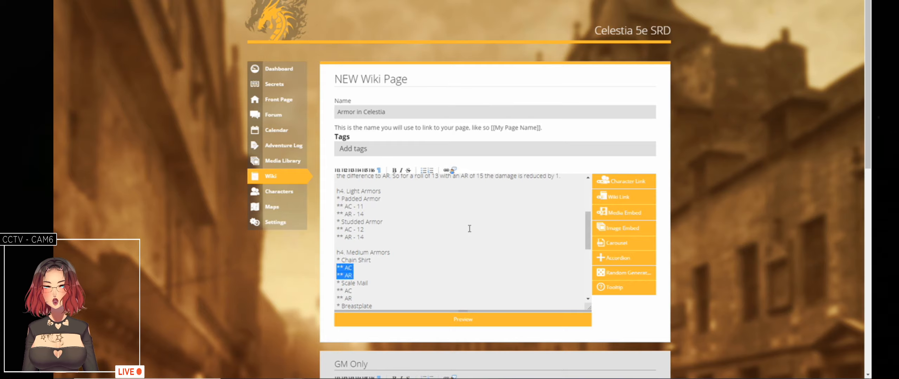
text(** AC - ** AR -)
key(Down)
key(shift+Down)
key(shift+Down)
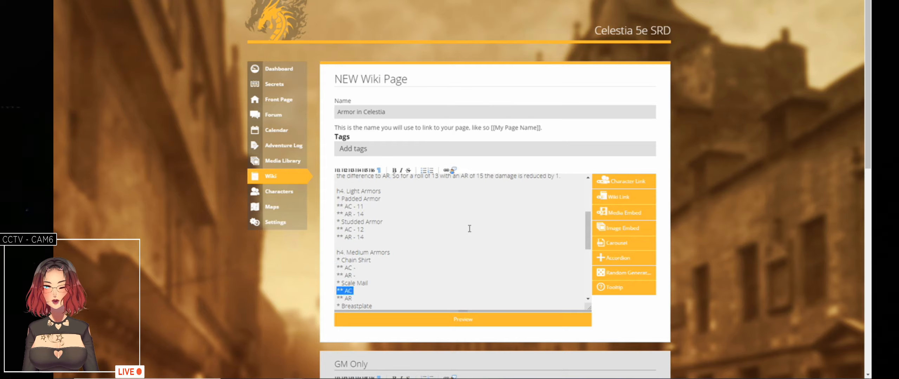
text(** AC - ** AR -)
- Replace the AC and AR lines under Breastplate and Half Plate Armor with "** AC -" and "** AR -"
key(Down)
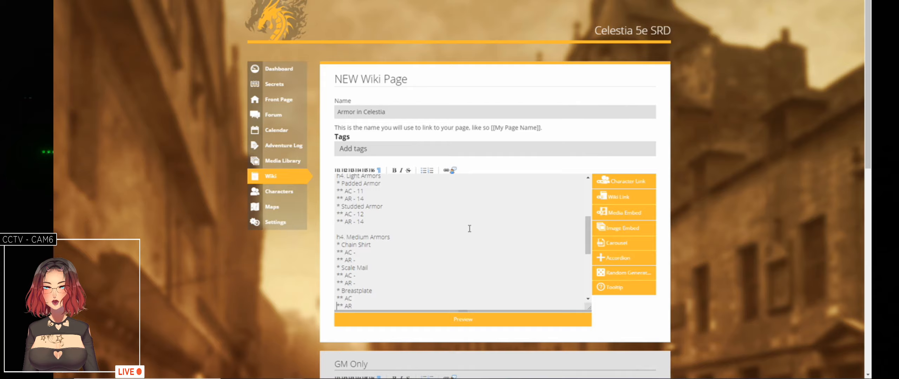
key(shift+Down)
key(shift+Down)
text(** AC - ** AR -)
key(Down)
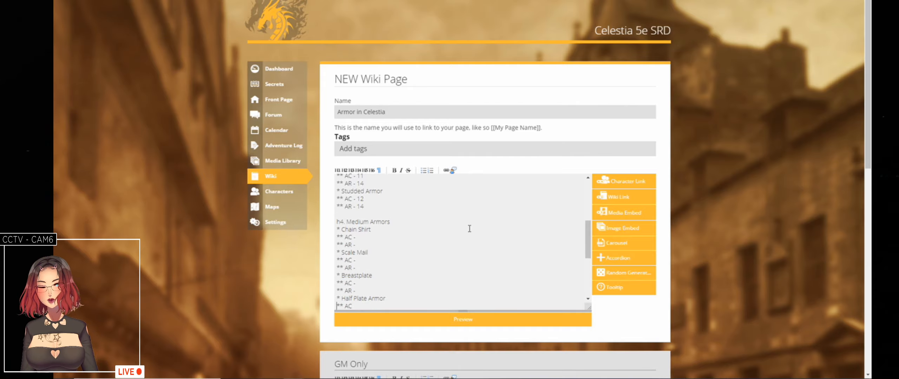
key(shift+Down)
key(shift+Down)
text(** AC - ** AR -)
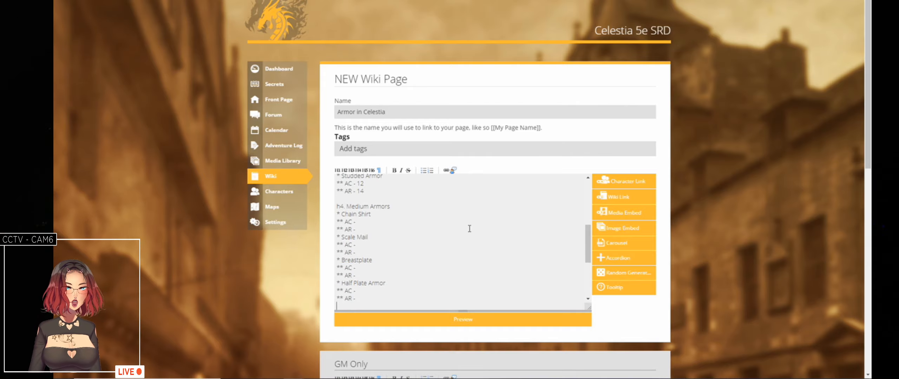
- Replace the AC and AR lines under Ring Mail and Chainmail in Heavy Armors with "** AC -" and "** AR -"
key(Down)
key(Down)
key(Down)
key(Down)
key(Down)
key(Down)
key(Down)
key(Down)
key(Down)
key(Down)
key(Down)
key(Up)
key(Up)
key(Up)
key(Up)
key(Up)
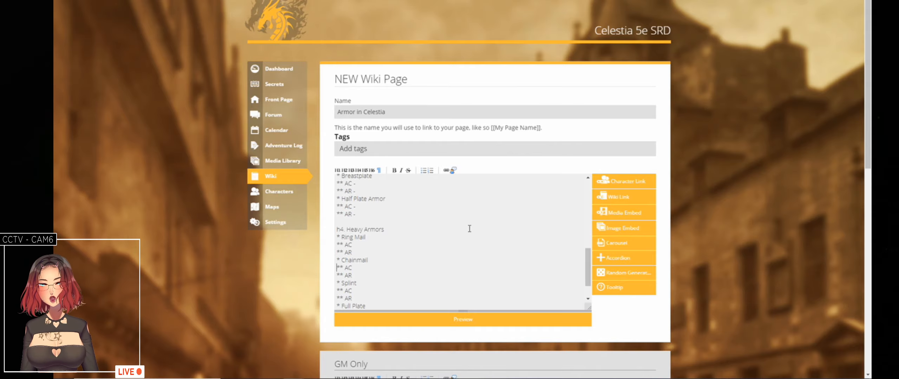
key(Up)
key(Up)
key(Up)
key(shift+Down)
key(shift+Down)
text(** AC - ** AR -)
key(Down)
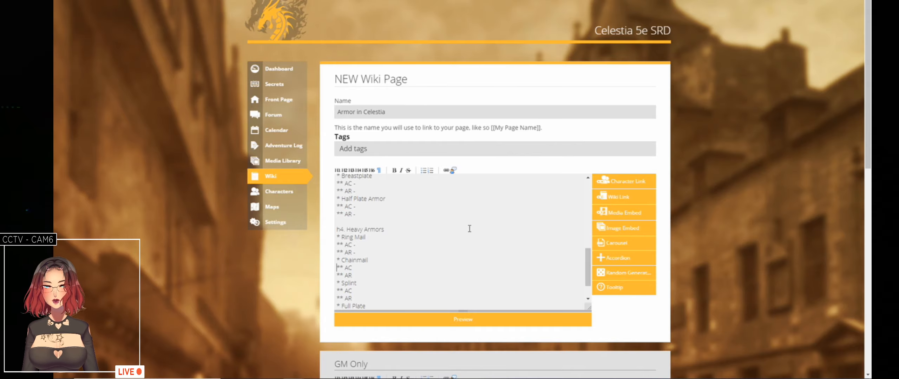
key(shift+Down)
key(shift+Down)
text(** AC - ** AR -)
- Replace the AC and AR lines under Splint and Full Plate with "** AC -" and "** AR -"
key(Down)
key(shift+Down)
key(shift+Down)
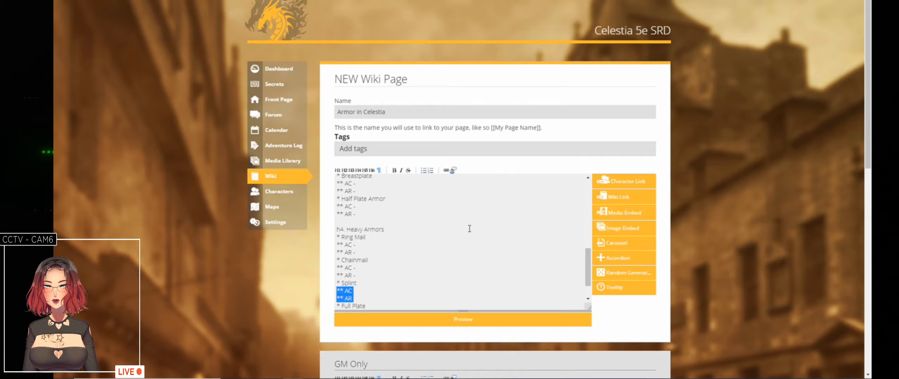
text(** AC - ** AR -)
key(Down)
key(shift+Down)
key(shift+Down)
text(** AC - ** AR -)
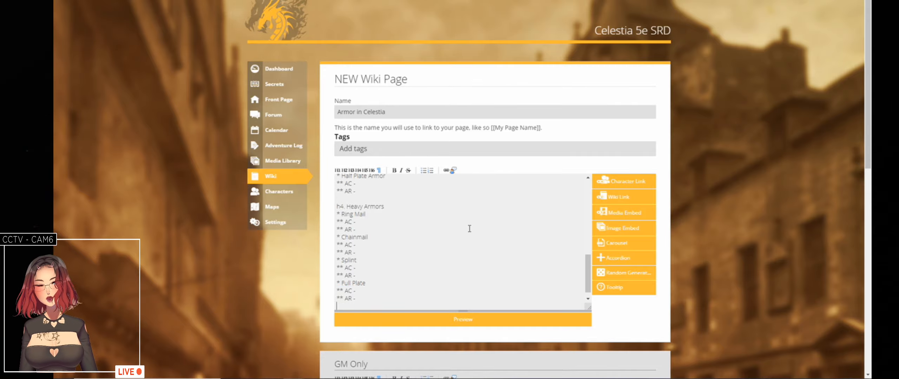
- Return to the Medium Armors list and place the text cursor at the end of Chain Shirt's AC line
key(Up)
key(Up)
key(Up)
key(Up)
key(Up)
key(Up)
key(Up)
key(Up)
key(Up)
key(Up)
key(Up)
key(Up)
key(Up)
key(Up)
key(Up)
key(Up)
key(Up)
key(Up)
key(Up)
key(Up)
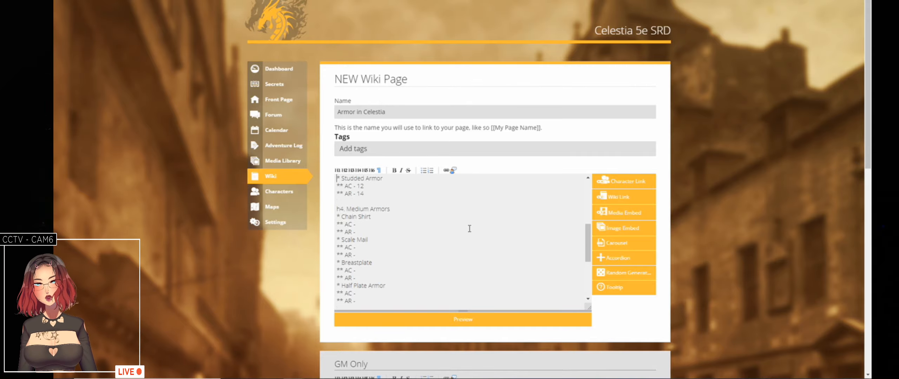
key(Down)
key(Down)
key(Down)
key(Down)
key(Down)
key(End)
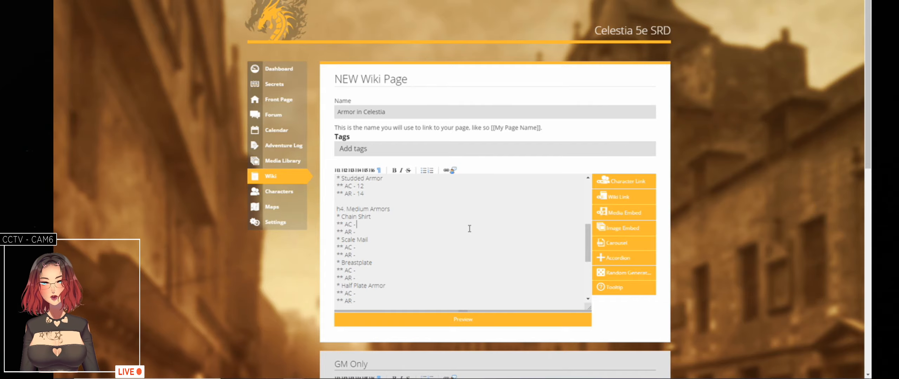
- Review the example paragraph, the light armor values and the medium armor entries down to Half Plate Armor
scroll(469, 228, up, 4)
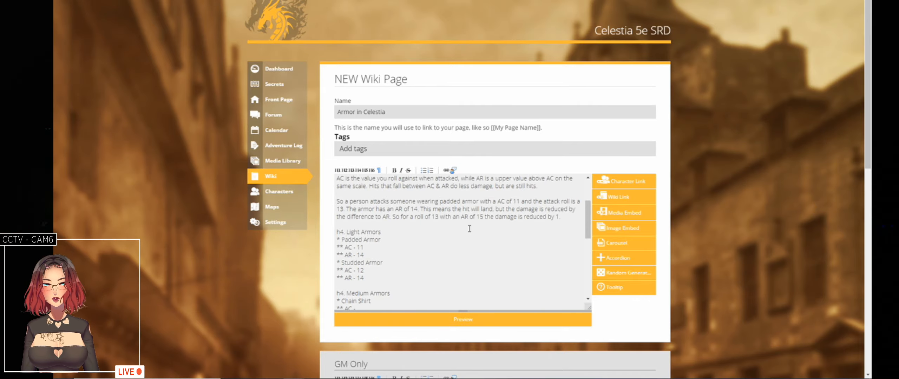
key(Down)
key(Down)
key(Down)
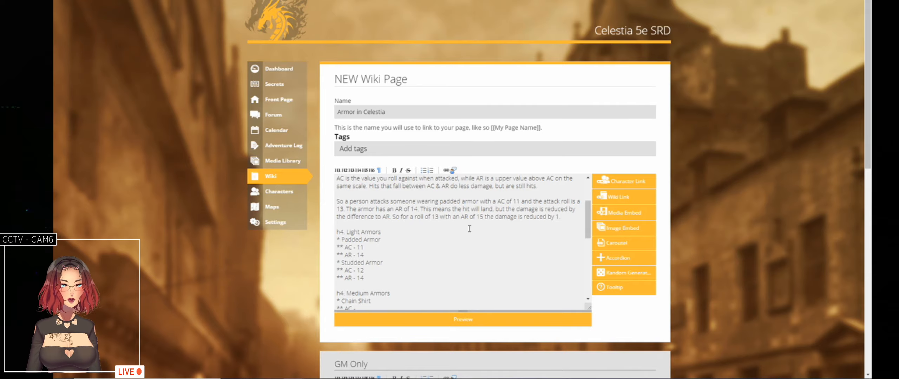
key(Down)
key(Down)
key(Down)
key(Down)
key(Down)
key(Down)
key(Down)
key(Down)
key(Down)
key(Down)
key(Down)
key(Down)
key(Down)
key(Down)
key(Down)
key(Down)
key(Down)
key(Down)
key(Down)
key(Down)
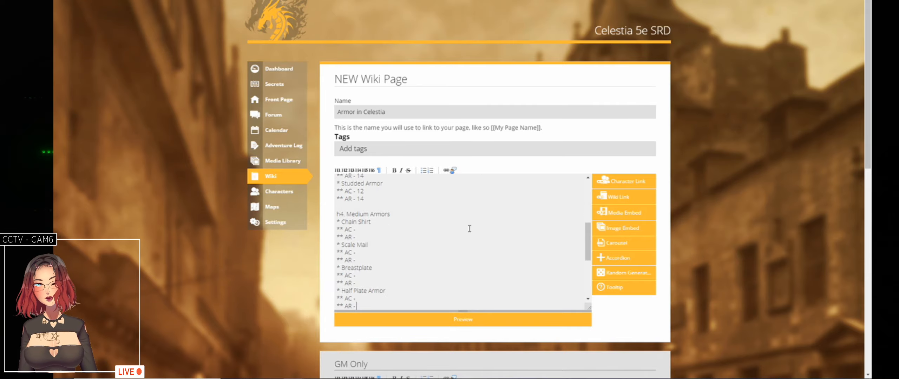
key(Up)
key(Up)
key(Up)
key(Up)
key(Up)
key(Up)
key(Up)
key(Up)
key(Up)
key(Up)
key(Up)
key(Up)
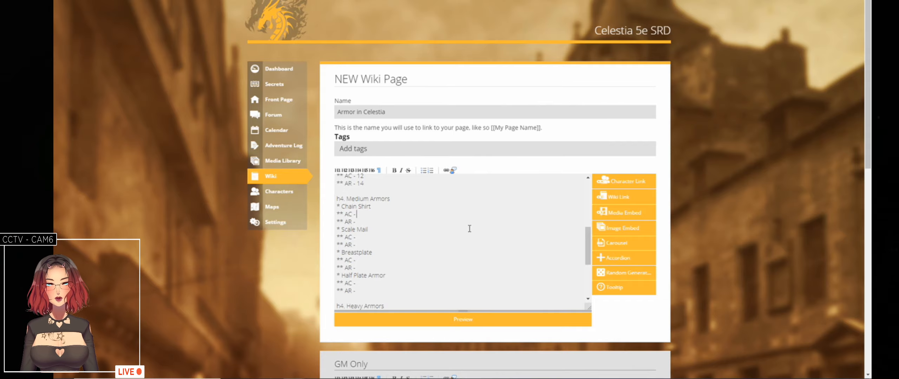
- Correct the AR value in the last sentence of the padded armor example paragraph above Light Armors to 14
key(Up)
key(Up)
key(Up)
key(Up)
key(Up)
key(Up)
key(Up)
key(Up)
key(Up)
key(Up)
key(Up)
key(Up)
key(Up)
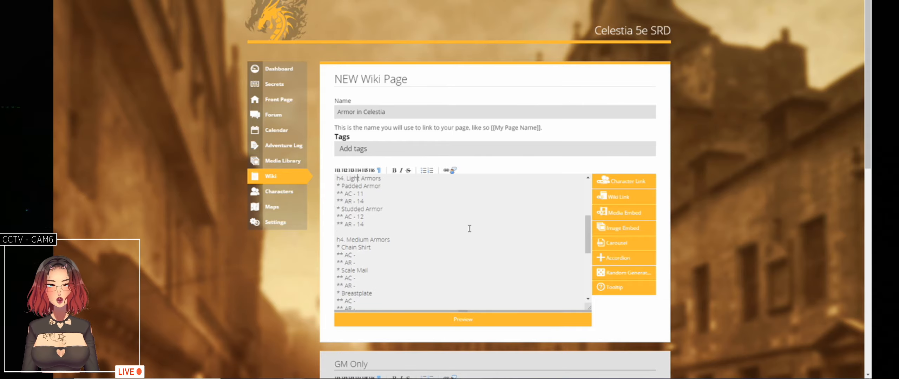
key(Up)
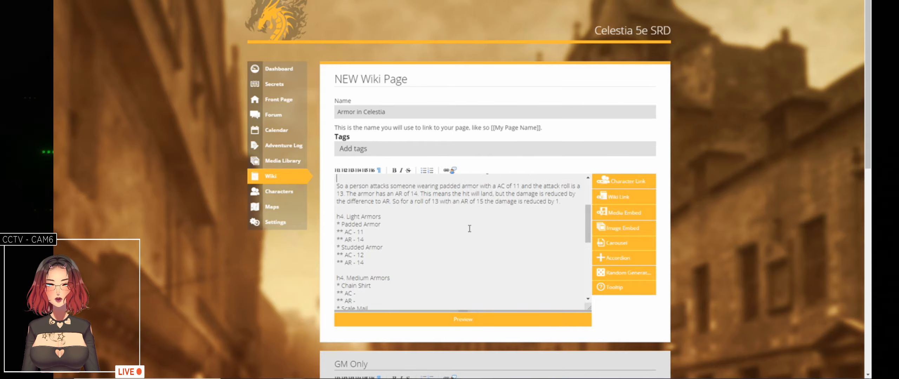
key(Up)
key(Up)
key(Up)
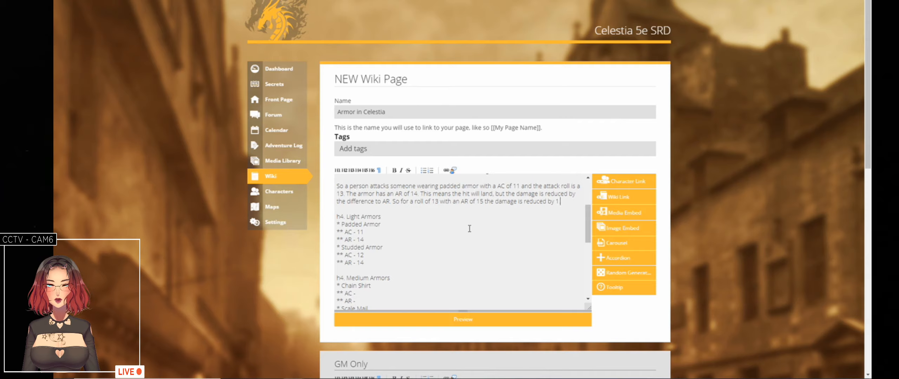
key(Left)
key(Left)
key(Left)
key(Left)
key(Left)
key(Left)
key(Left)
key(Left)
key(Left)
key(Left)
key(Left)
key(Left)
key(Left)
key(Left)
key(Left)
key(Left)
key(Left)
key(Left)
key(Left)
key(Left)
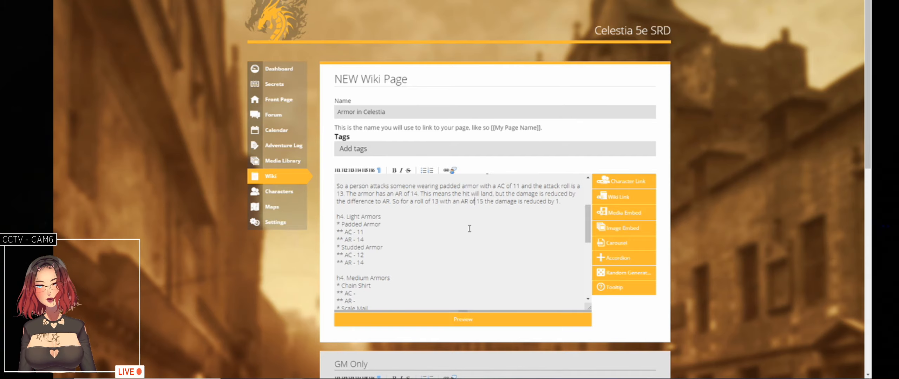
key(Right)
key(Right)
key(Right)
key(BackSpace)
text(4)
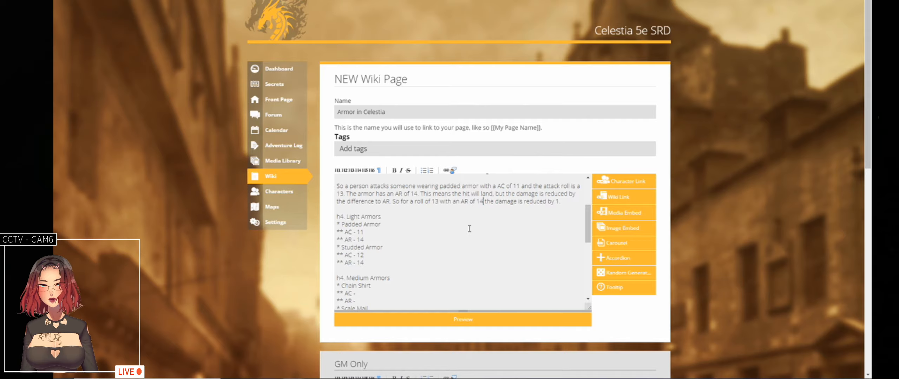
- Set the Chain Shirt's AR to 14 in the Medium Armors list
key(Down)
key(Down)
key(Down)
key(Down)
key(Down)
key(Down)
key(Down)
key(Down)
key(Down)
key(Down)
key(Down)
key(Down)
key(Down)
key(Down)
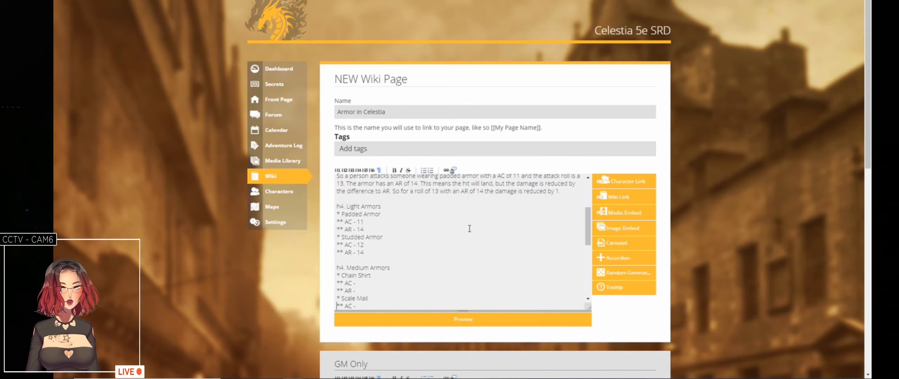
scroll(469, 229, down, 2)
key(Up)
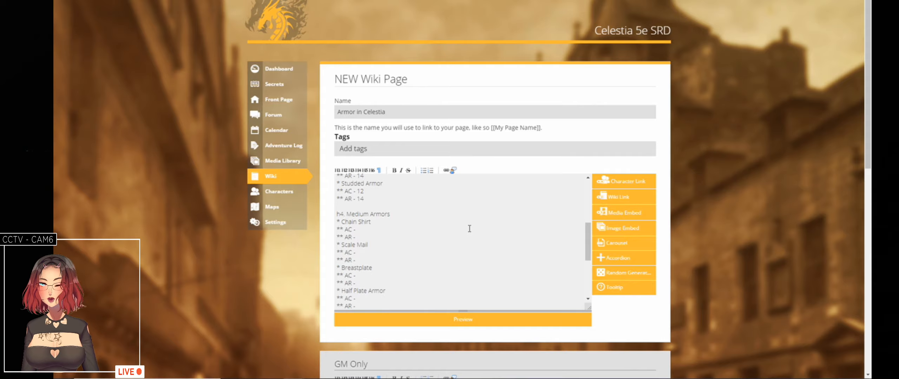
text(14)
- Look up the Chain Shirt's armor class in the Roll20 armor table and enter 13 as its AC on the wiki page
key(Up)
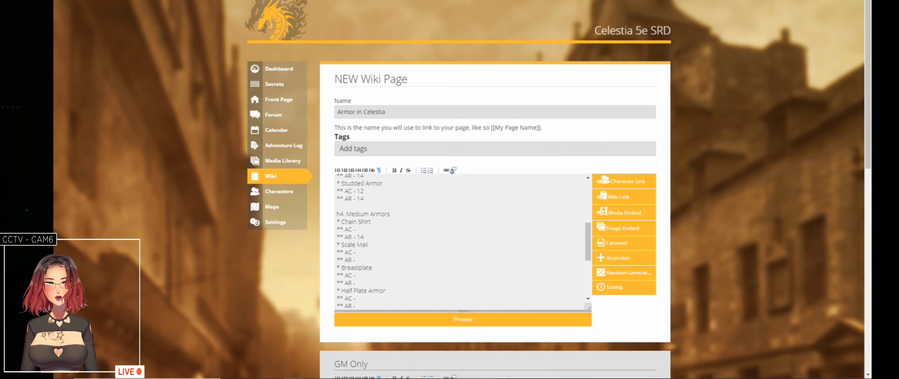
key(ctrl+Tab)
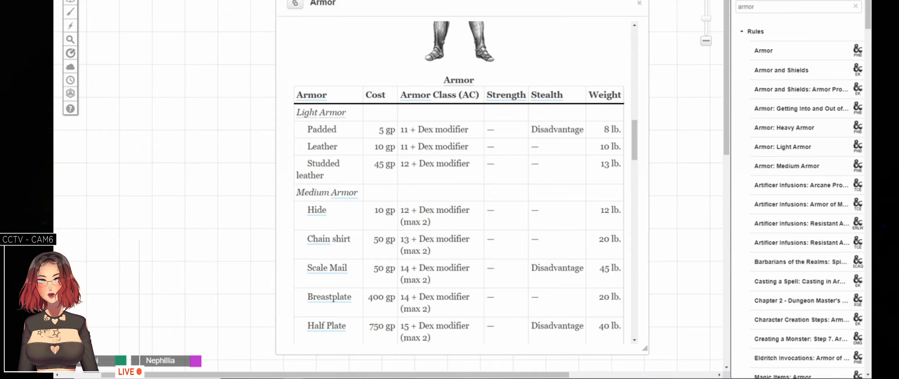
key(ctrl+Tab)
text(13)
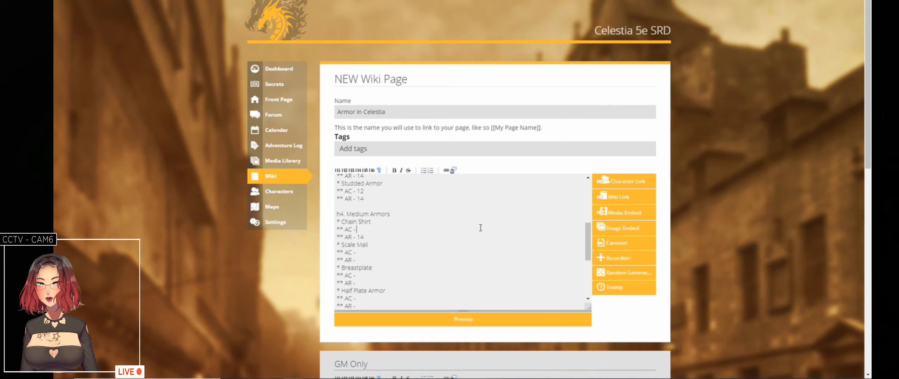
- Check the Dex modifiers in the Roll20 armor table and append +Dex to the AC of Padded Armor and Studded Armor
key(Down)
key(Down)
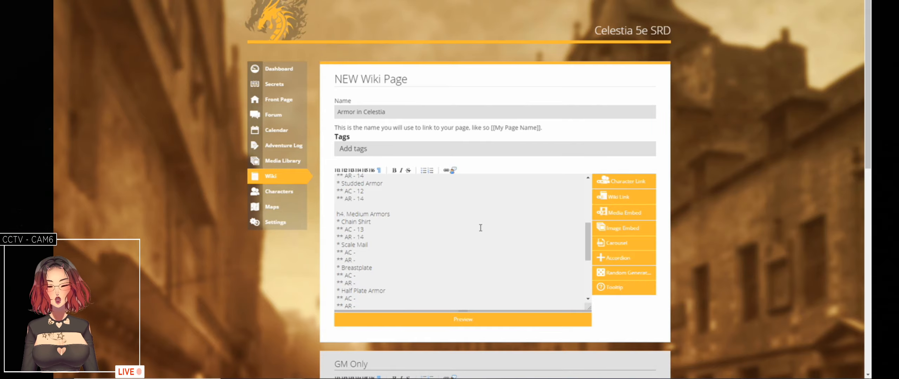
key(ctrl+Tab)
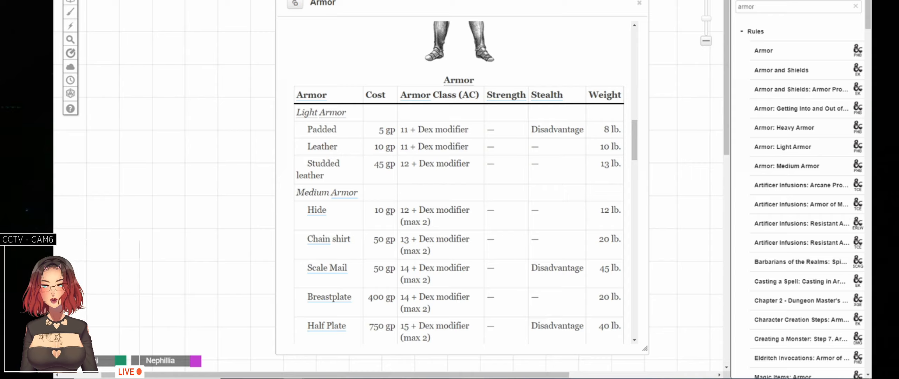
key(ctrl+Tab)
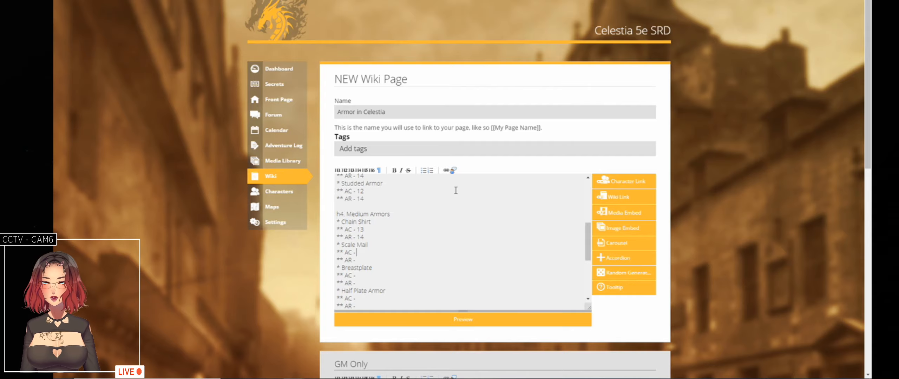
key(Up)
key(Up)
key(Up)
key(Up)
key(Up)
key(Up)
key(Up)
key(Up)
key(Up)
key(Up)
key(Up)
key(Up)
key(Up)
key(Up)
key(Down)
key(Down)
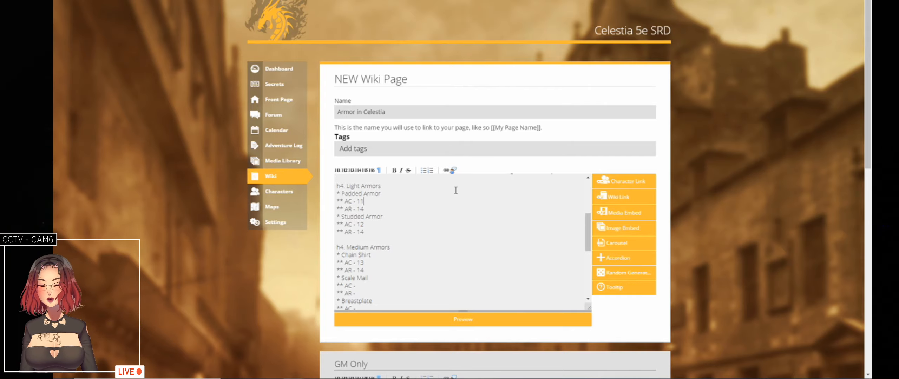
text(+Dex)
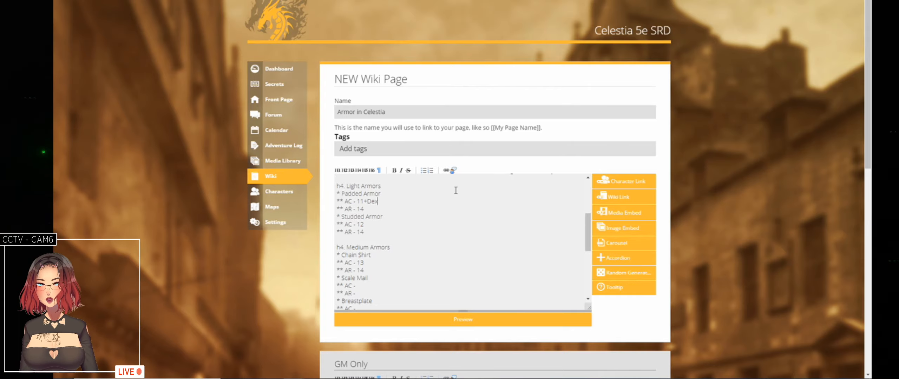
key(Down)
key(Down)
key(Down)
text(+Dex)
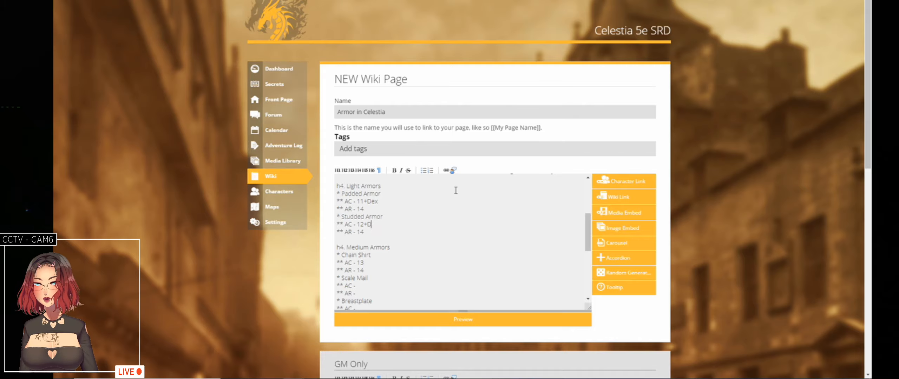
- Append "+Dex (3 Max)" to the Chain Shirt's AC under Medium Armors
key(Down)
key(Down)
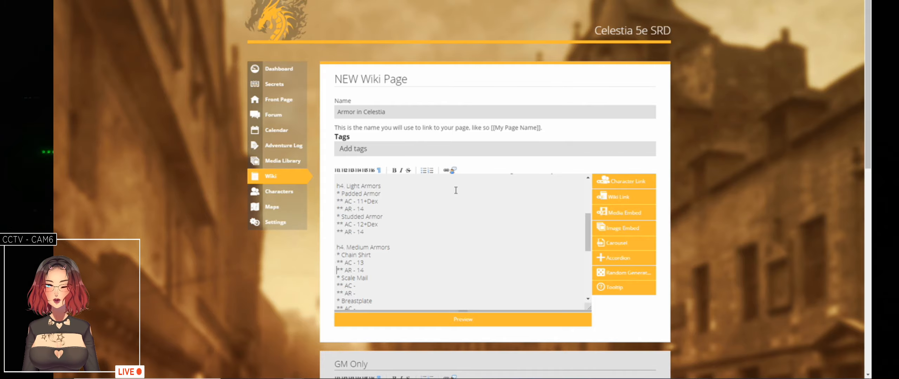
key(End)
text(+)
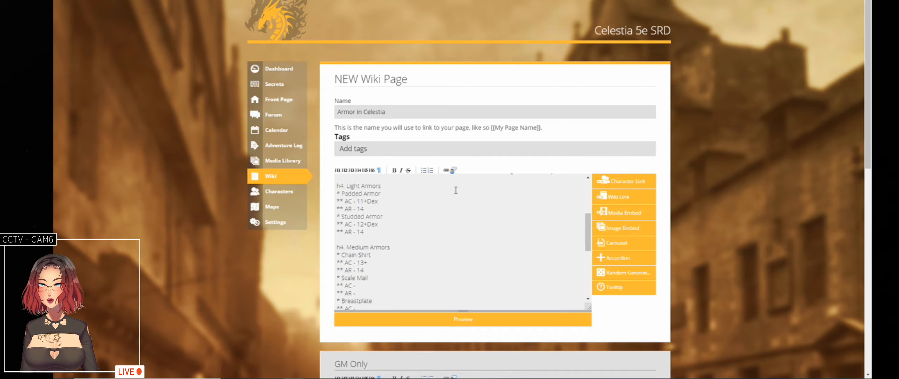
text(Dex)
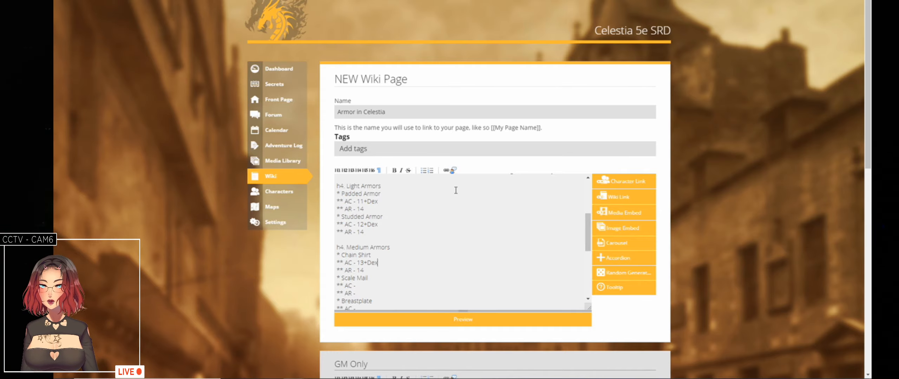
text( (3)
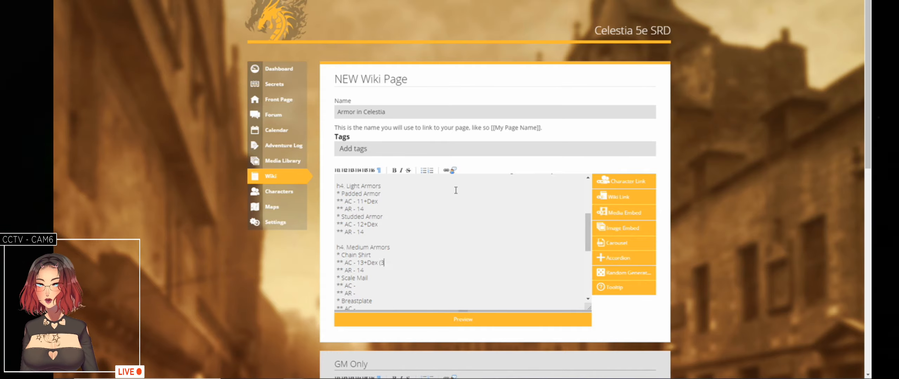
text( Max)
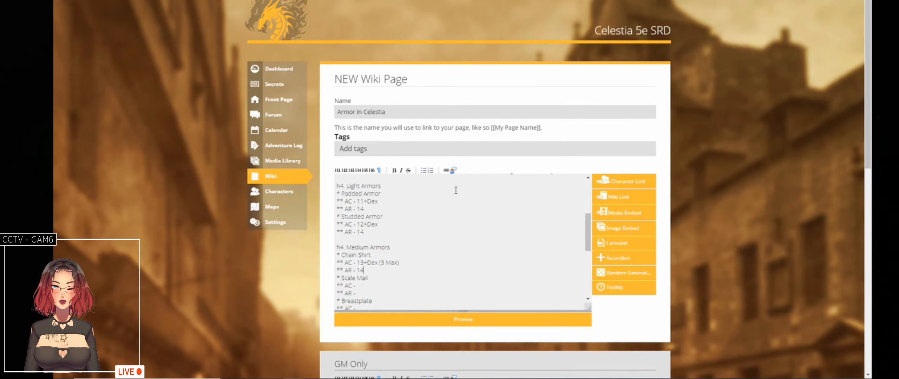
- Review the AC and AR entries of the Light Armors and Medium Armors lists
key(Down)
key(Right)
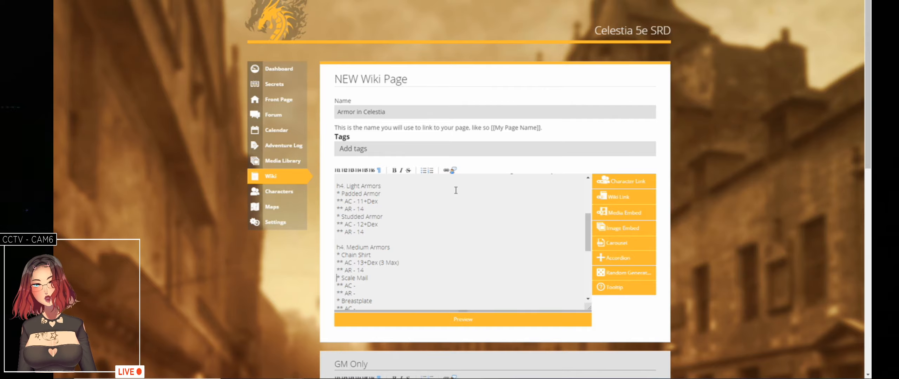
key(Down)
key(Down)
key(Down)
key(Down)
key(Down)
key(Down)
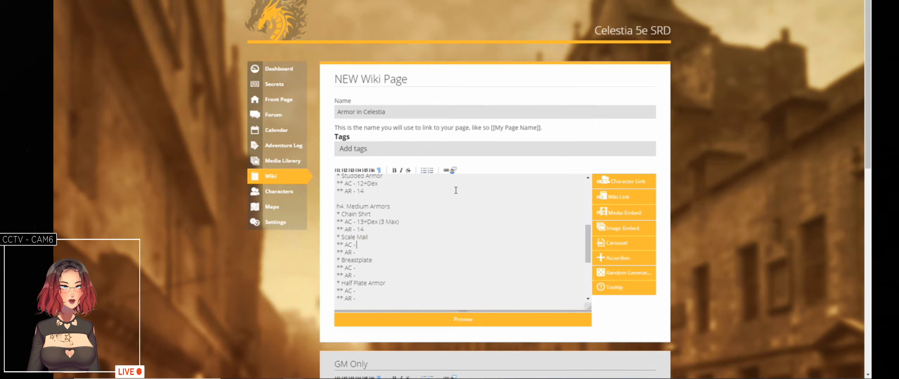
key(Up)
key(Up)
key(Up)
key(Up)
key(Up)
key(Up)
key(Up)
key(Up)
key(Up)
key(Up)
key(Up)
key(Up)
key(Up)
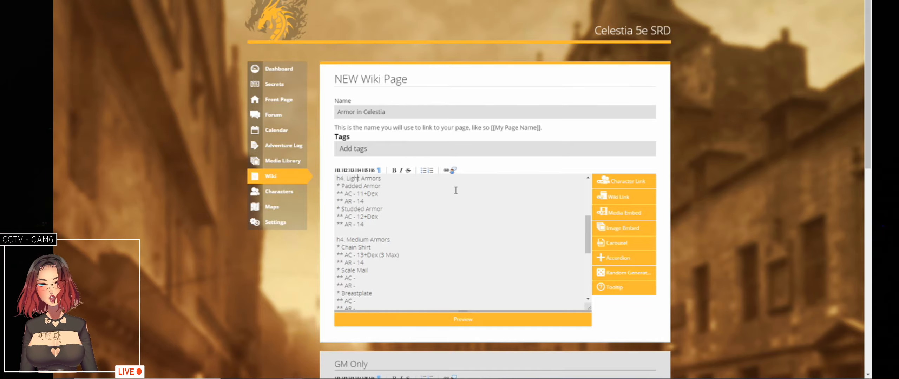
key(Up)
key(Down)
key(Down)
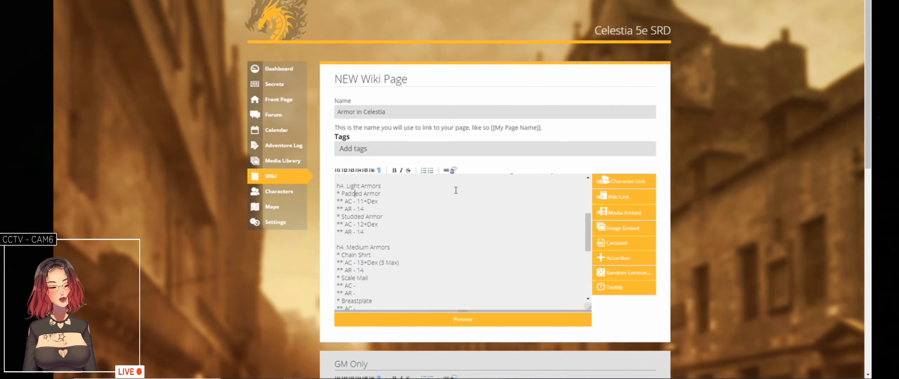
key(Down)
key(Down)
key(Down)
key(Down)
key(Down)
key(Down)
key(Down)
key(Down)
key(Down)
key(Down)
key(Down)
key(Down)
key(Down)
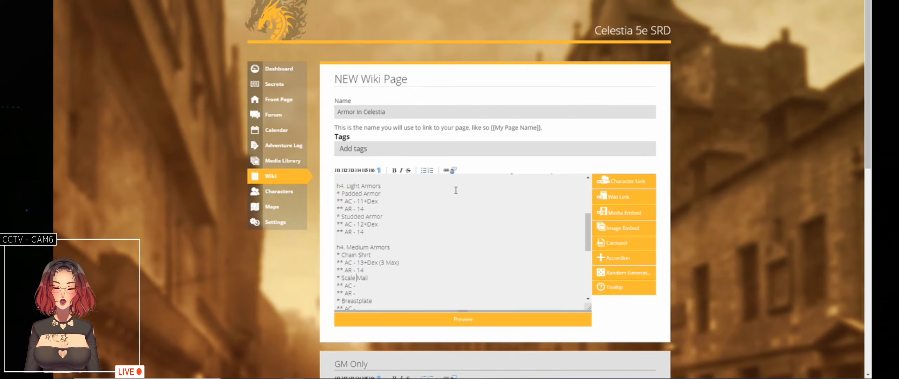
key(Down)
key(Down)
key(Down)
key(Down)
key(Up)
key(Up)
key(Up)
key(Up)
key(Up)
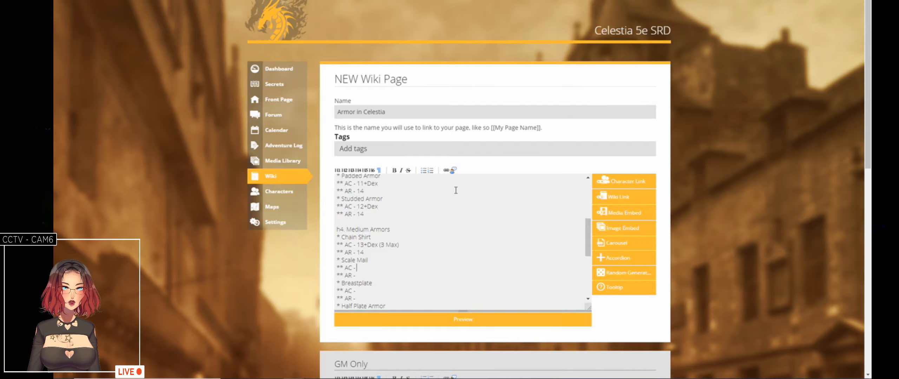
key(Up)
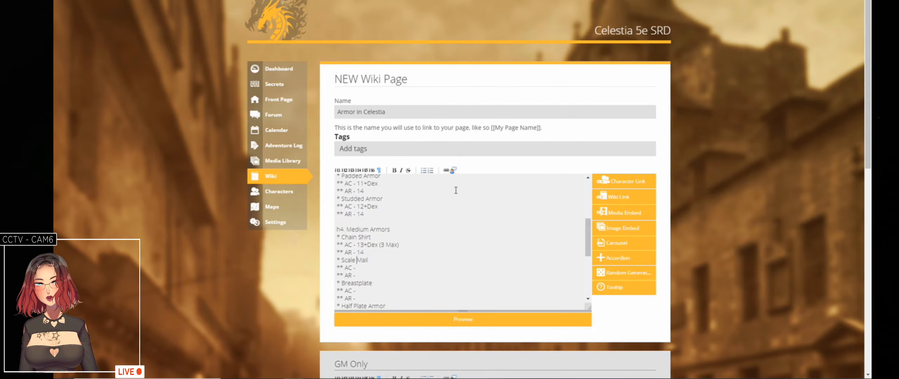
- Check Scale Mail in the Roll20 armor table and set its AC to "14+Dex (2 Max)" and its AR to 16
key(Down)
key(Down)
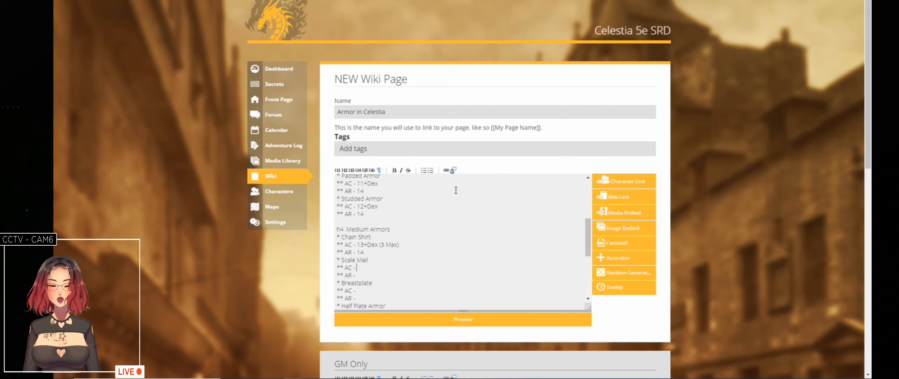
key(alt+Tab)
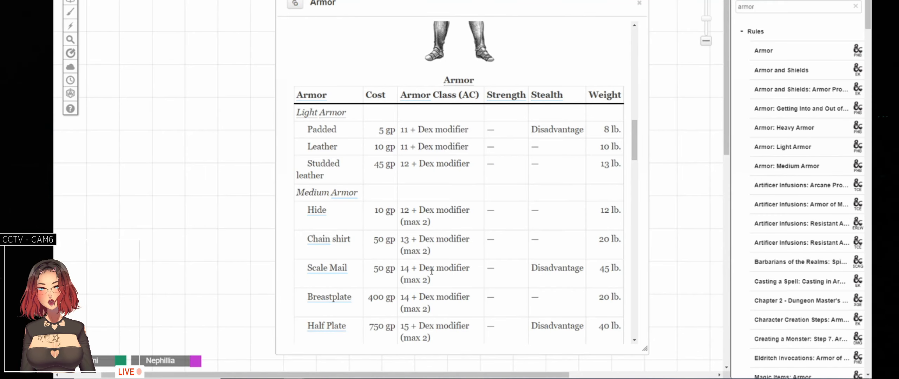
key(alt+Tab)
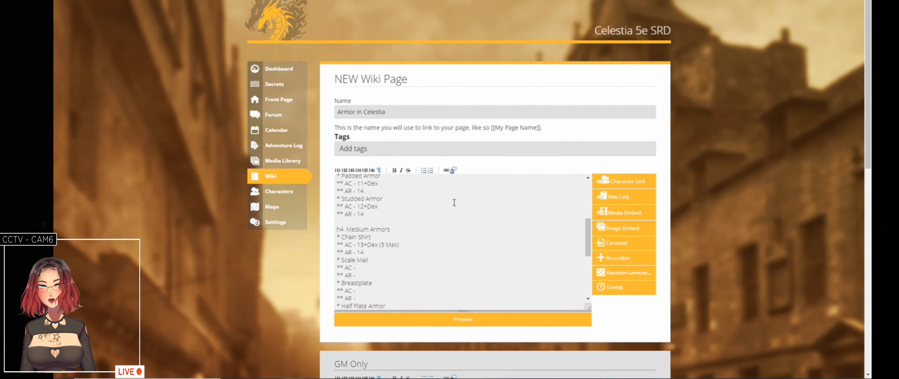
text(14)
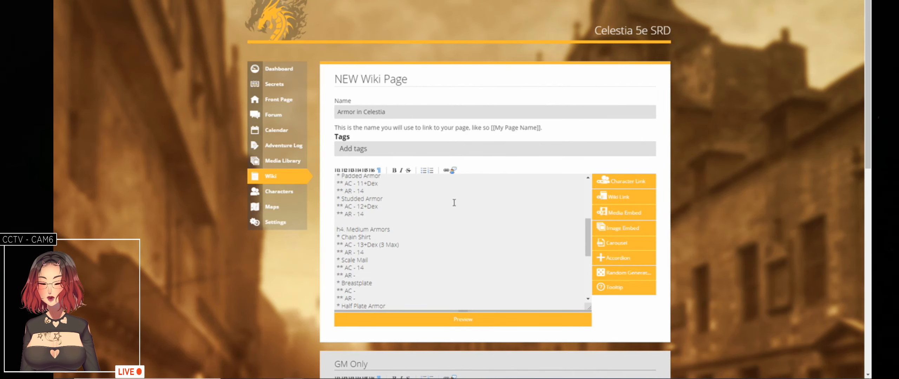
text(+)
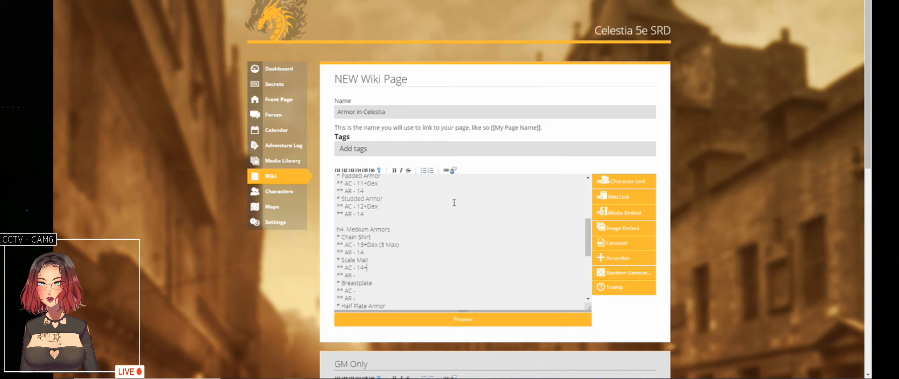
text(Dex )
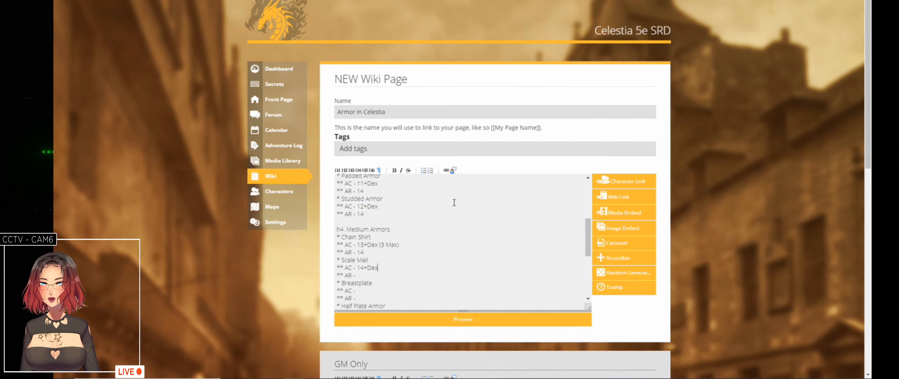
text((2 M)
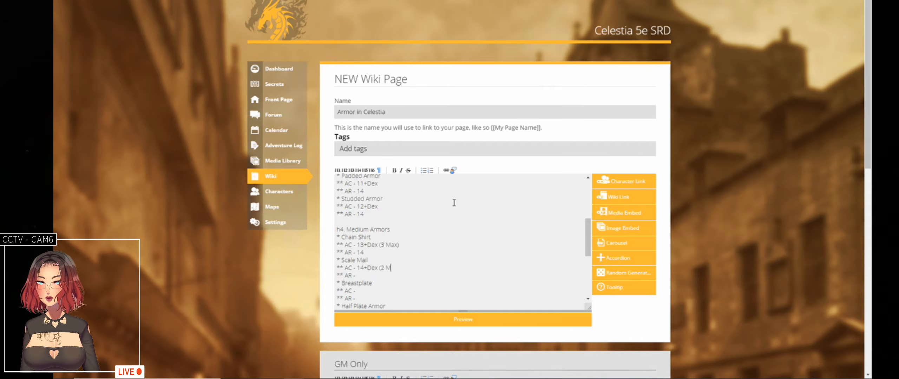
text(ax))
key(Down)
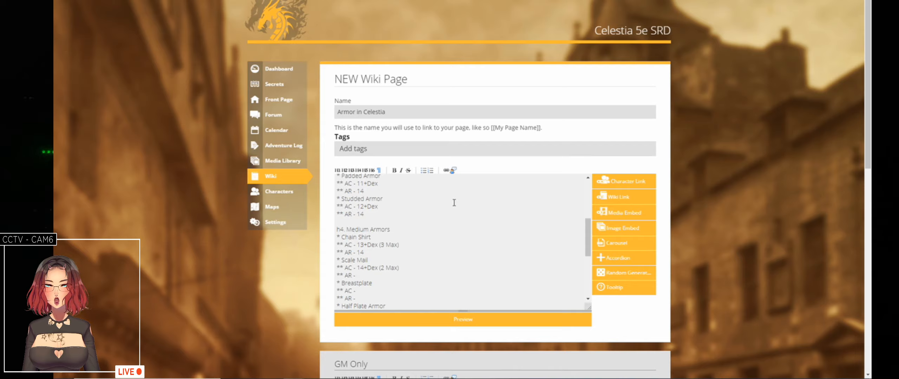
text(6)
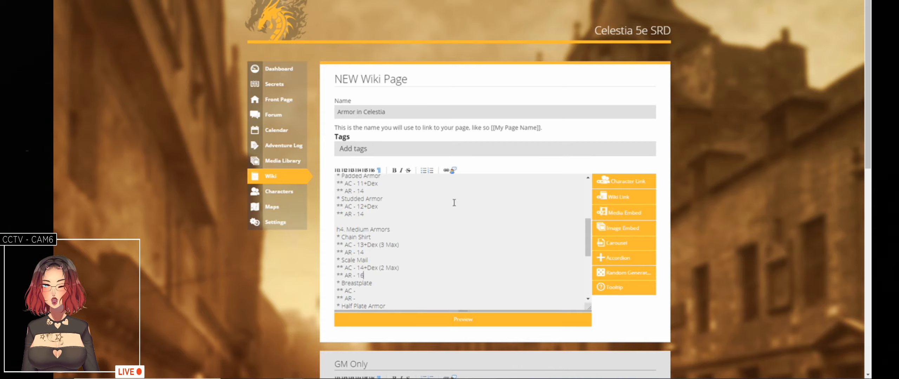
- Set the Breastplate's AC to "14+Dex (3 Max)" and its AR to 17 under Medium Armors
key(Down)
key(Down)
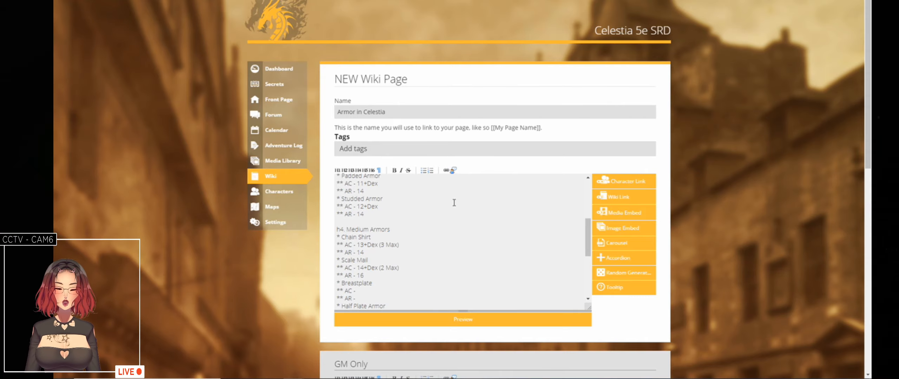
text(14)
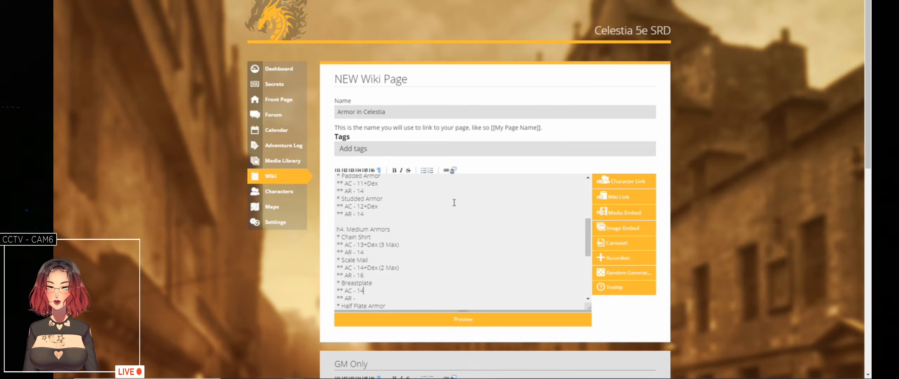
text(+D)
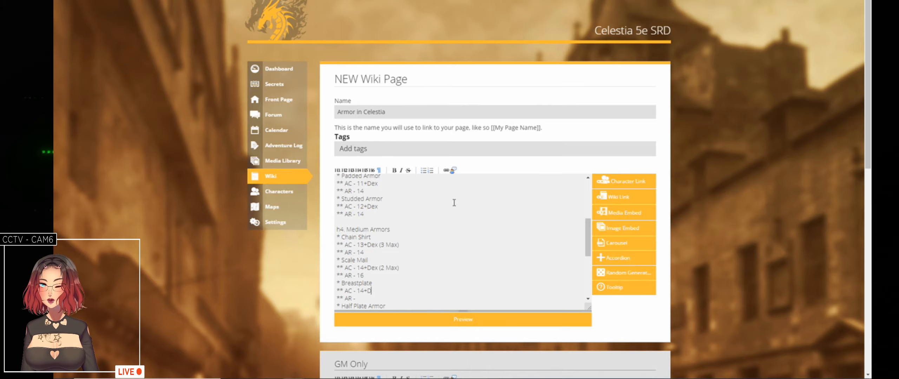
text(ex ()
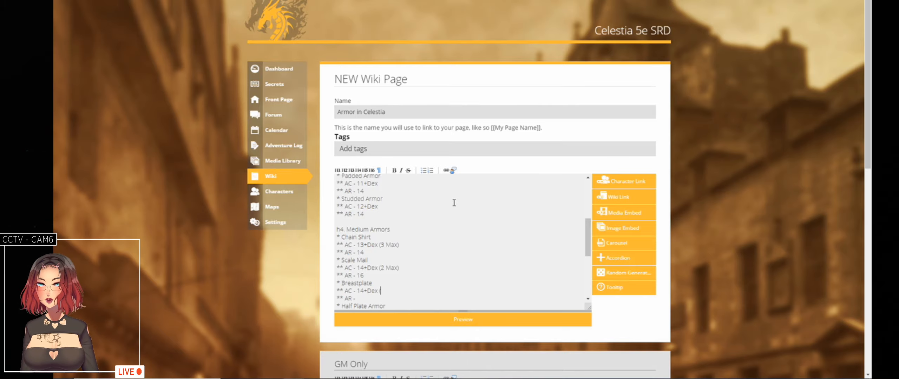
text(3 Max)
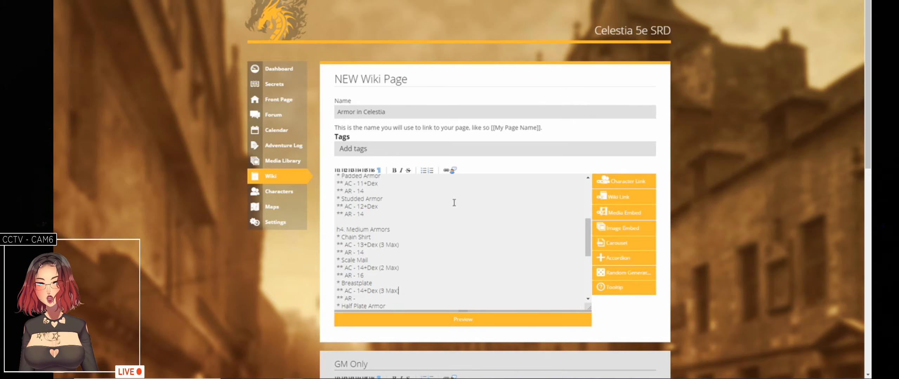
text())
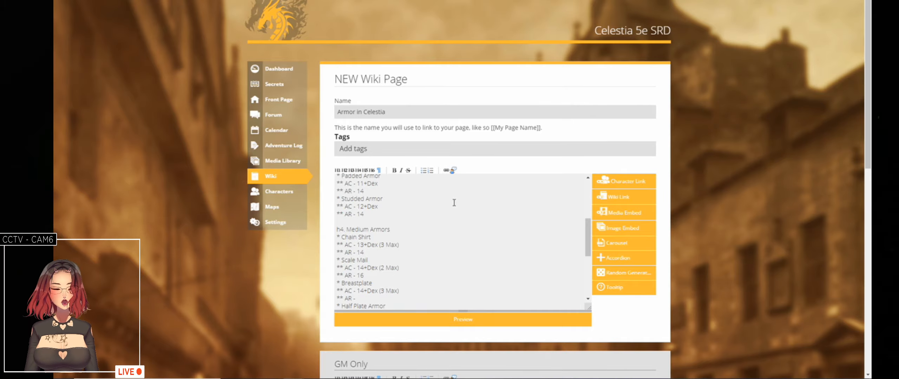
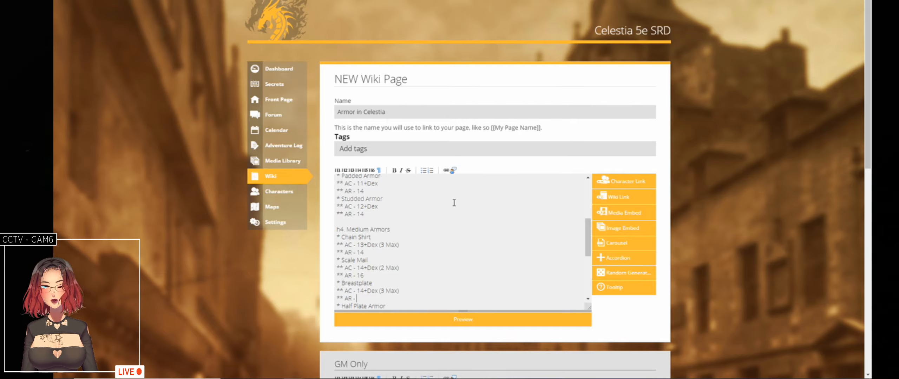
text(1)
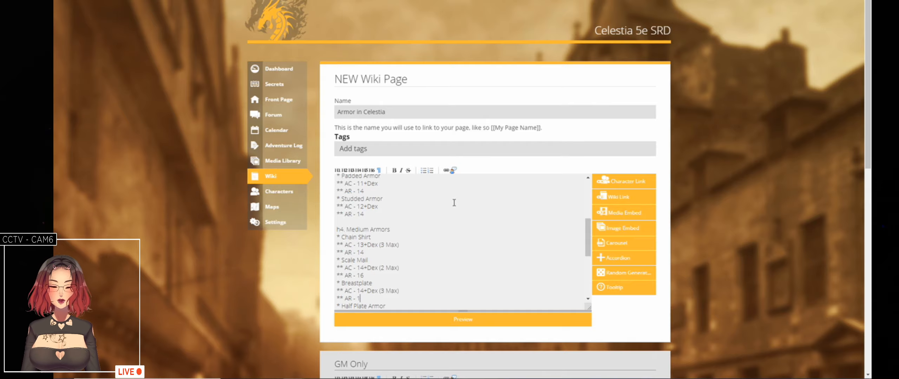
text(7)
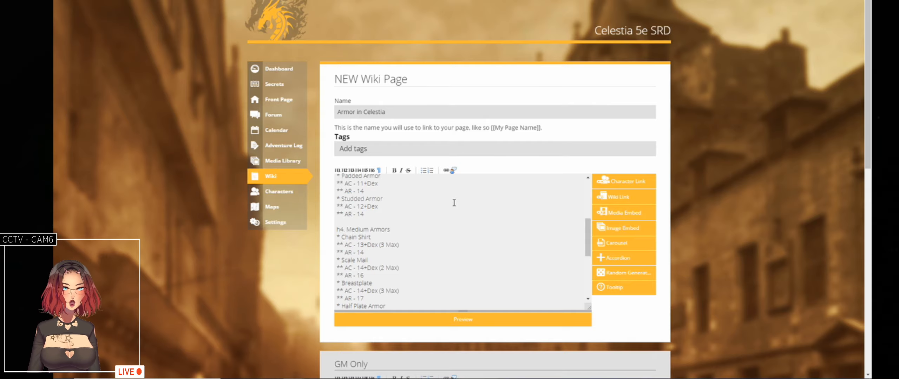
- Set Half Plate Armor's AR to 18, check its entry in the Roll20 armor table, and set its AC to "15+Dex (2 Max)"
key(Down)
key(Down)
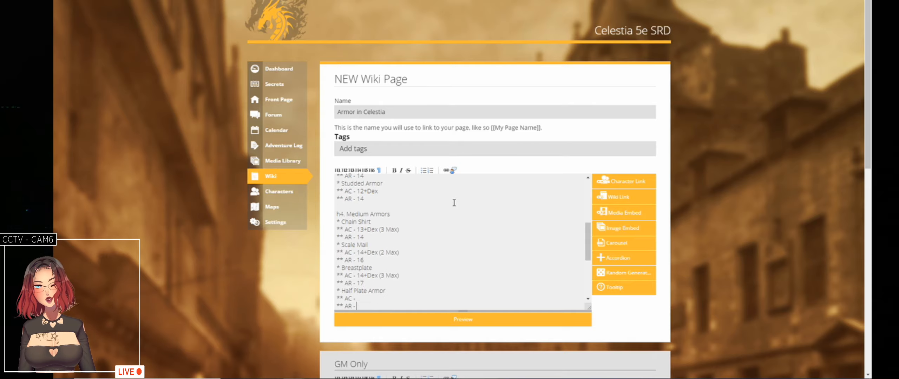
key(Down)
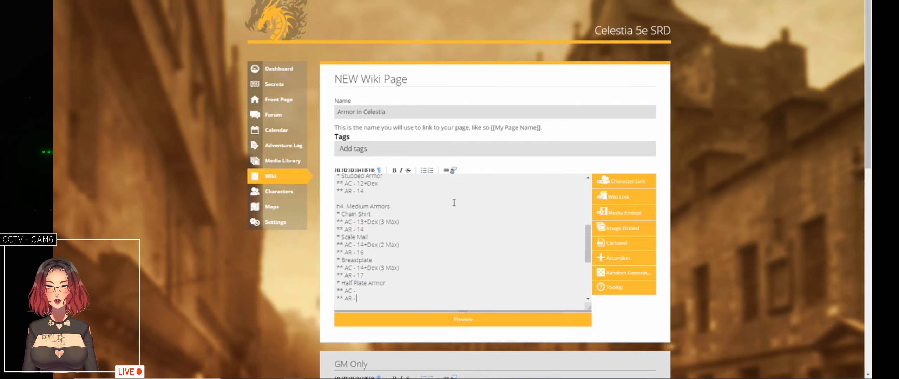
text(18)
key(Up)
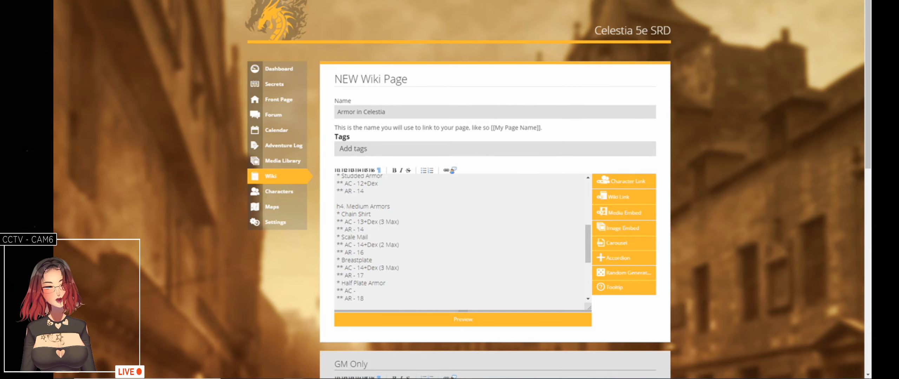
key(ctrl+Tab)
scroll(417, 266, down, 4)
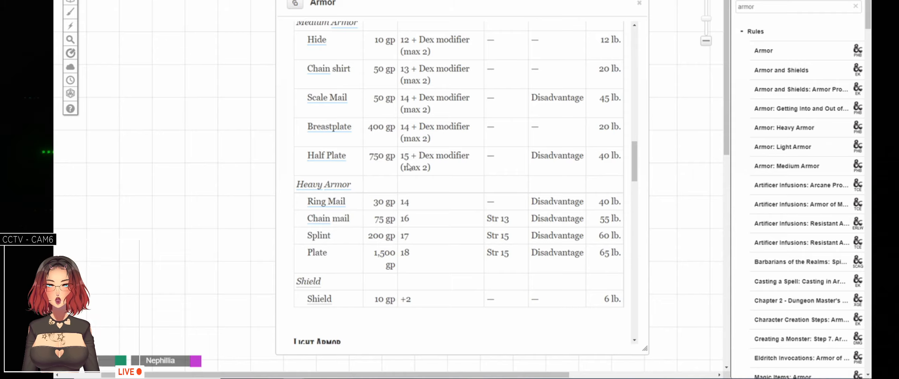
key(alt+Tab)
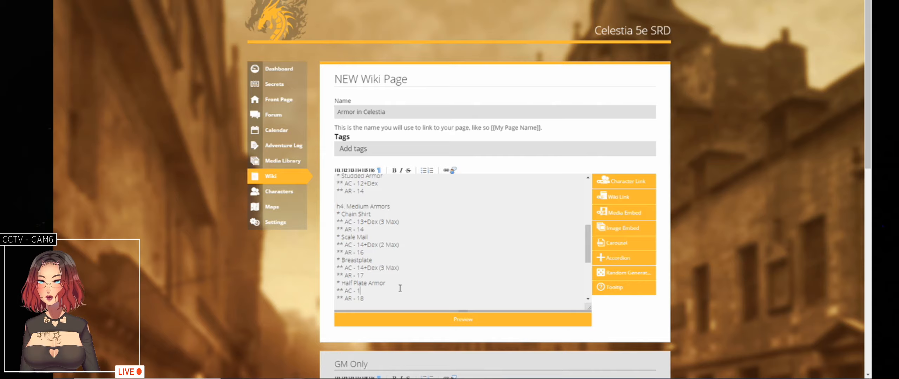
text(5+D)
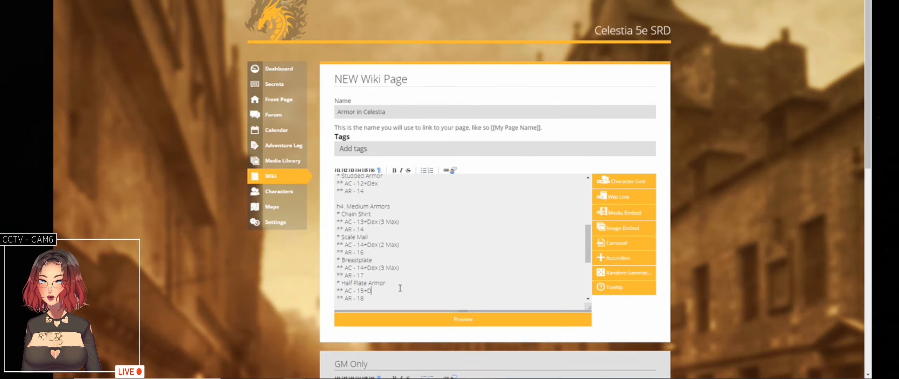
text(ex)
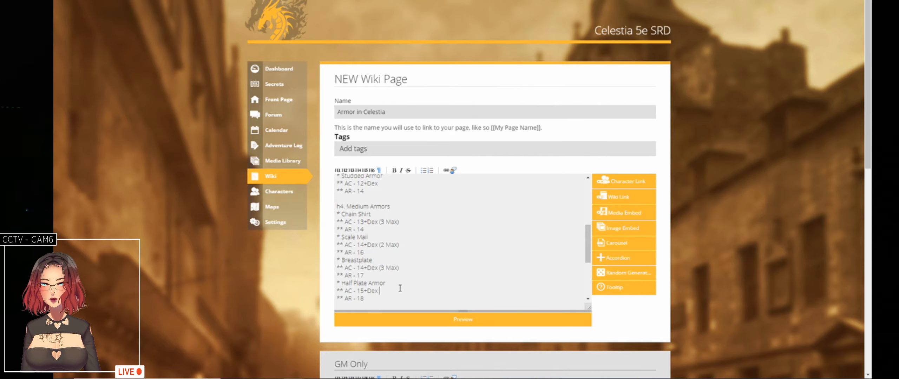
text( (2 Max))
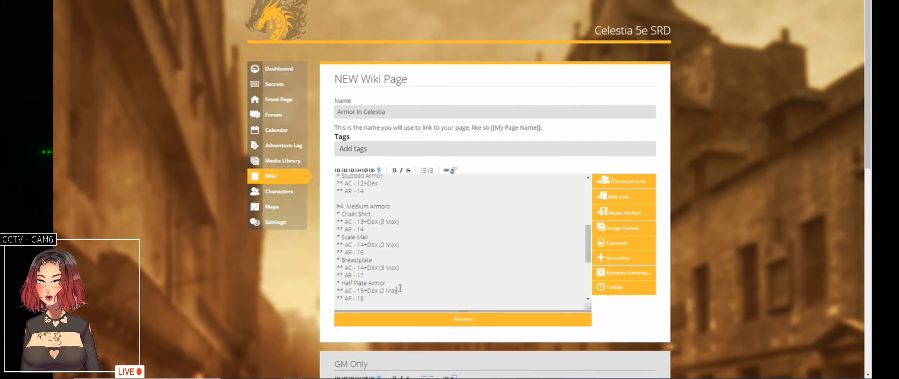
- Look over the Heavy Armors list, check Ring Mail in the Roll20 armor table, and set its AC to 14
key(Down)
key(Down)
key(Down)
key(Down)
key(Down)
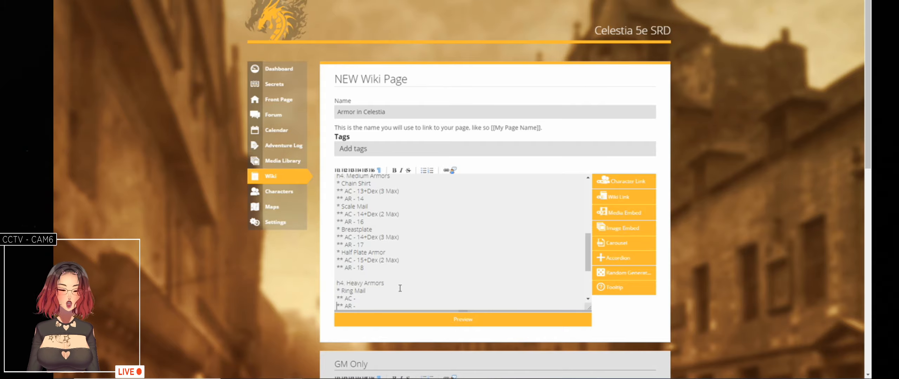
key(Down)
key(Down)
key(Down)
key(Down)
key(Down)
key(Down)
key(Down)
key(Down)
key(Down)
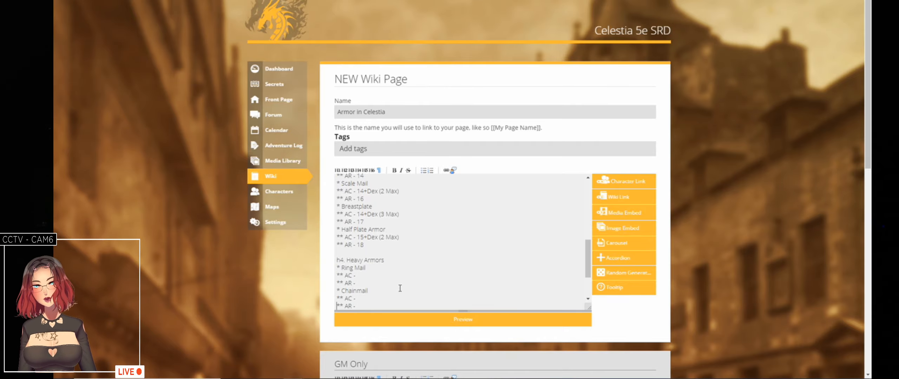
key(Up)
key(Up)
key(Up)
key(Up)
key(Up)
key(Up)
key(Up)
key(Up)
key(Up)
key(Up)
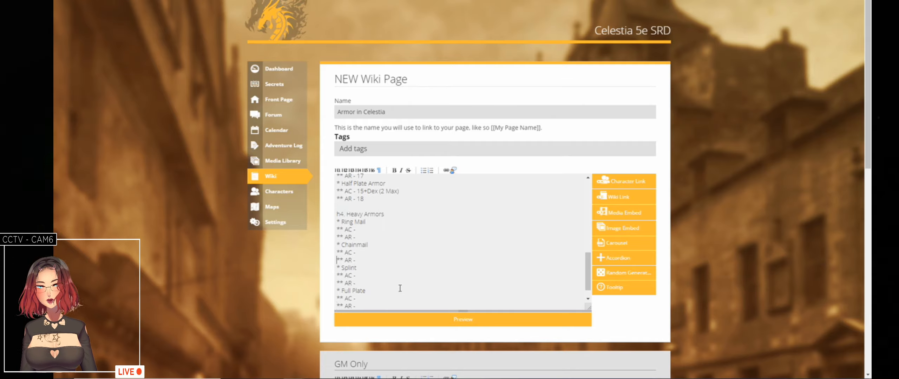
key(End)
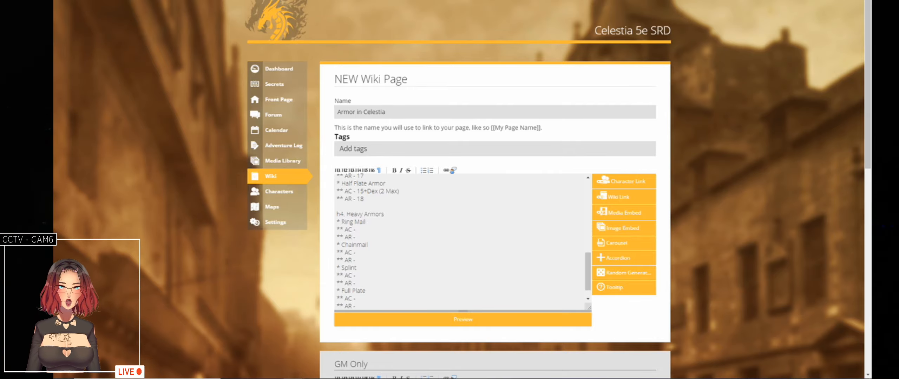
key(alt+Tab)
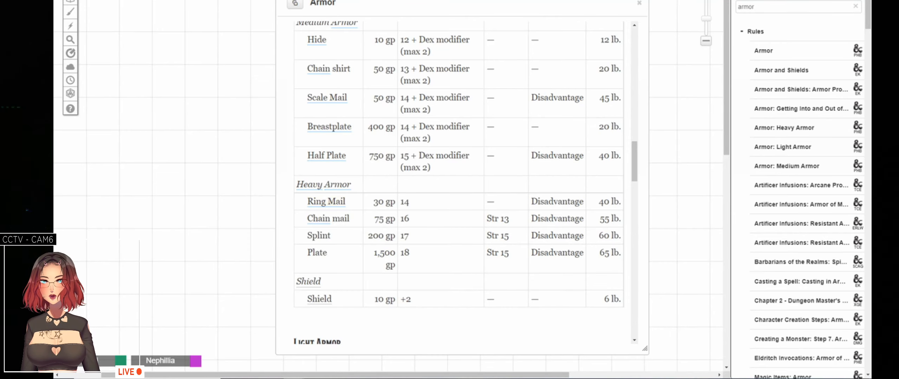
key(alt+Tab)
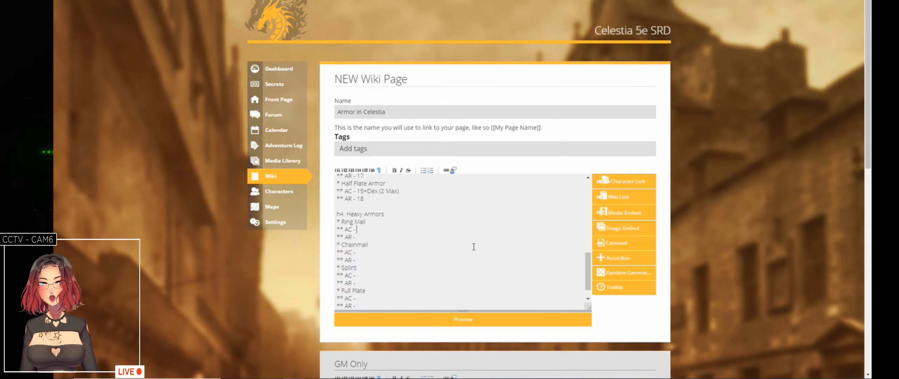
text(14)
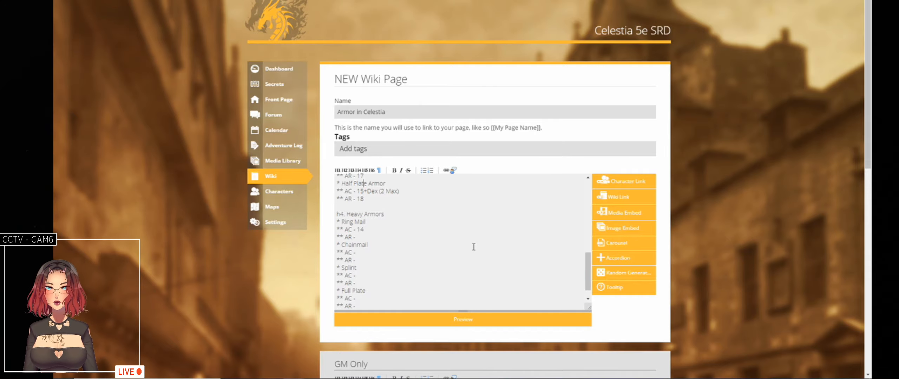
- Compare the AR values of the Medium Armors and set Ring Mail's AR to 17
key(Up)
key(Up)
key(Up)
key(Up)
key(Up)
key(Up)
key(Up)
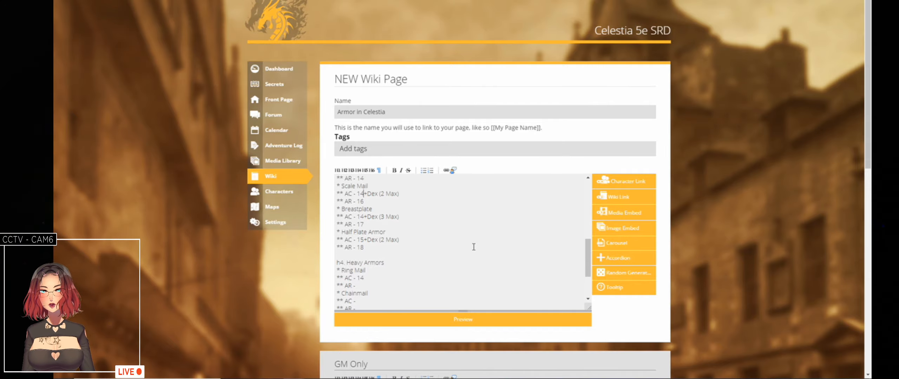
key(Down)
key(Down)
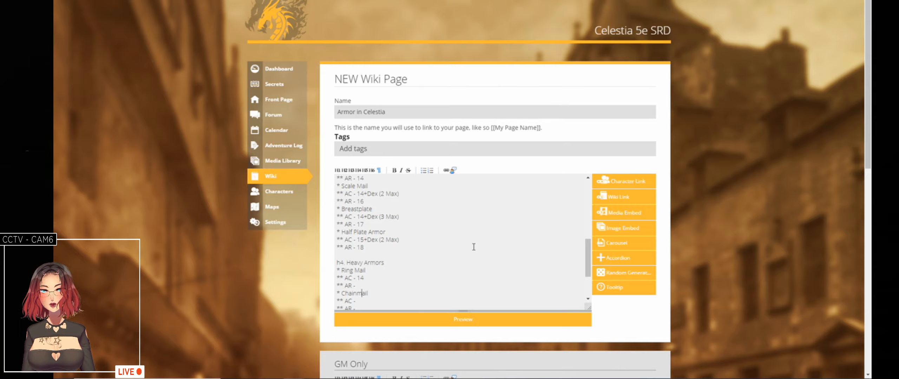
key(Up)
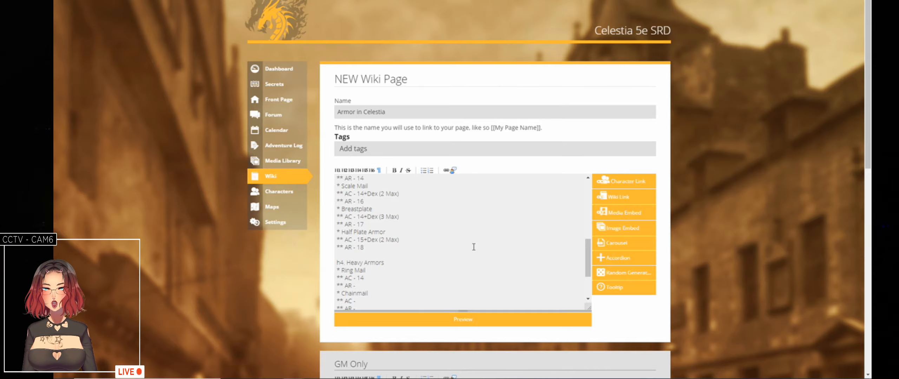
text(17)
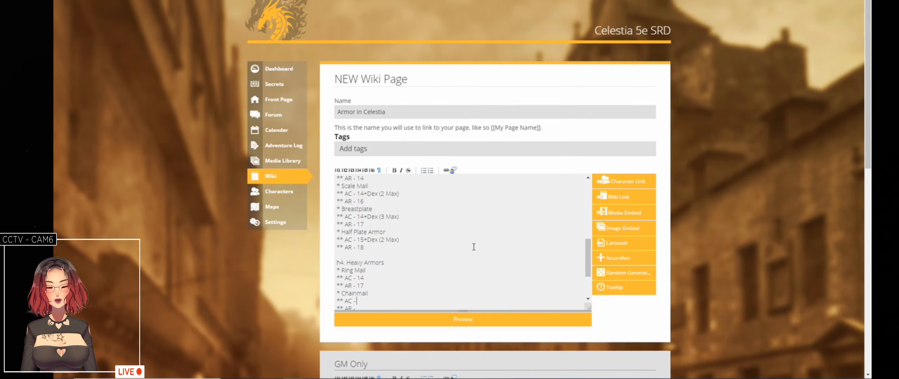
- Compare the wiki page's Heavy Armors list with the heavy armor entries in the Roll20 armor table, checking Chain mail in particular
scroll(473, 247, down, 2)
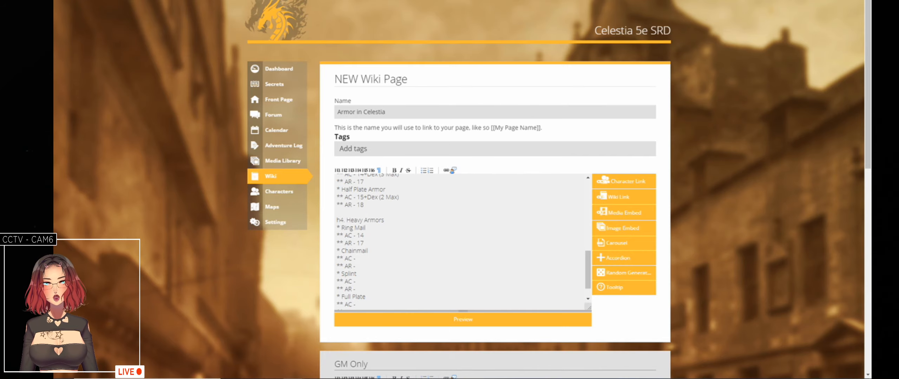
key(ctrl+Tab)
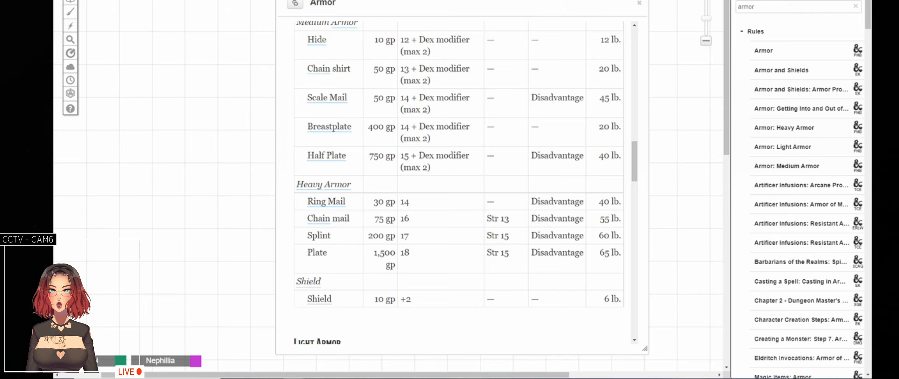
key(alt+Tab)
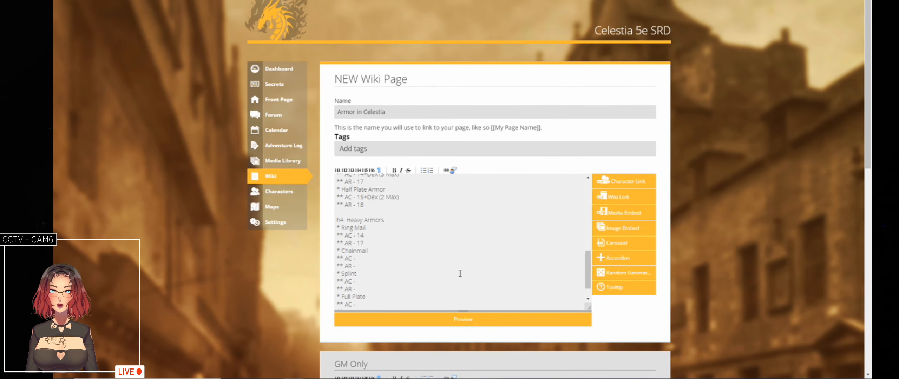
key(Up)
key(Up)
key(Up)
key(End)
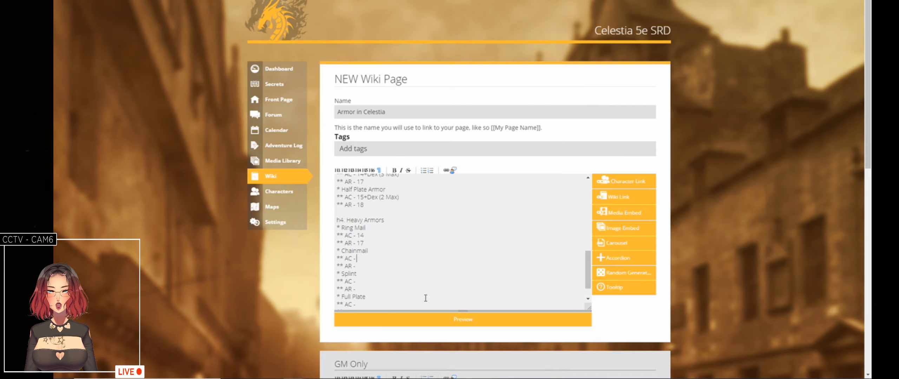
scroll(409, 245, up, 2)
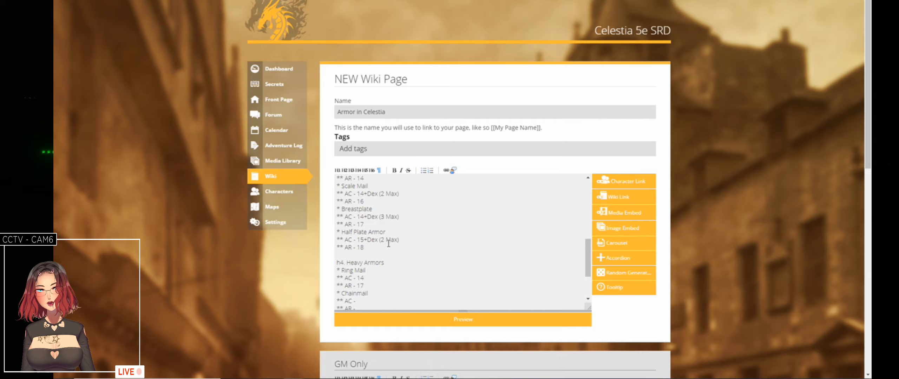
scroll(389, 243, down, 2)
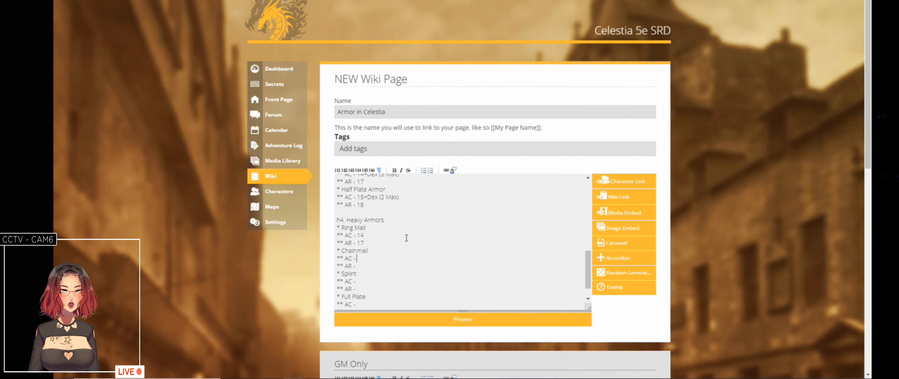
scroll(407, 238, down, 1)
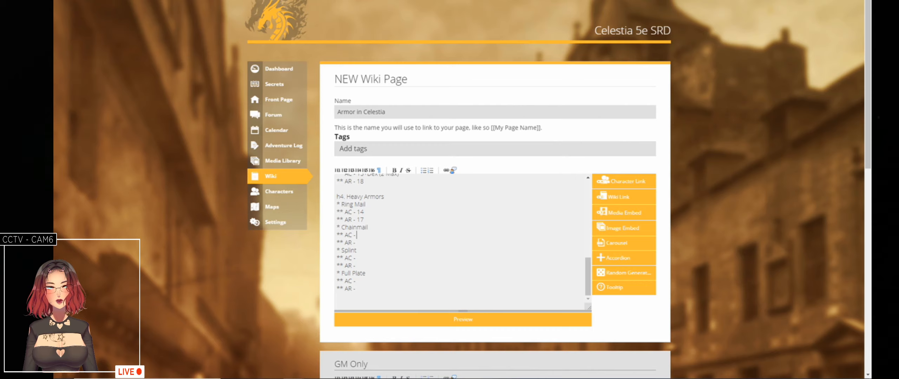
key(alt+Tab)
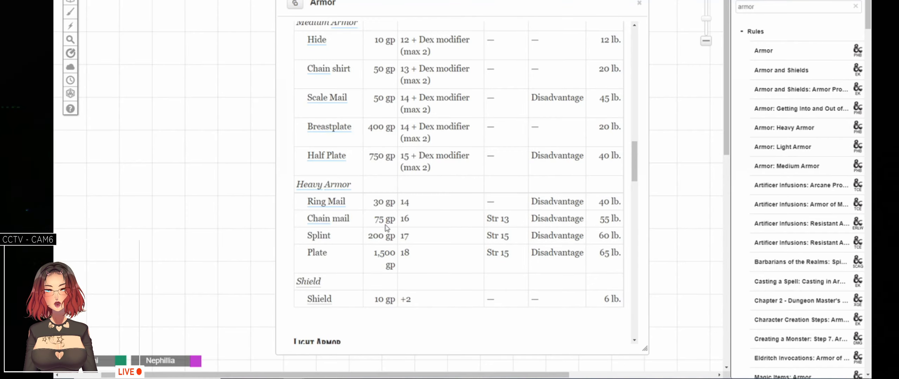
key(alt+Tab)
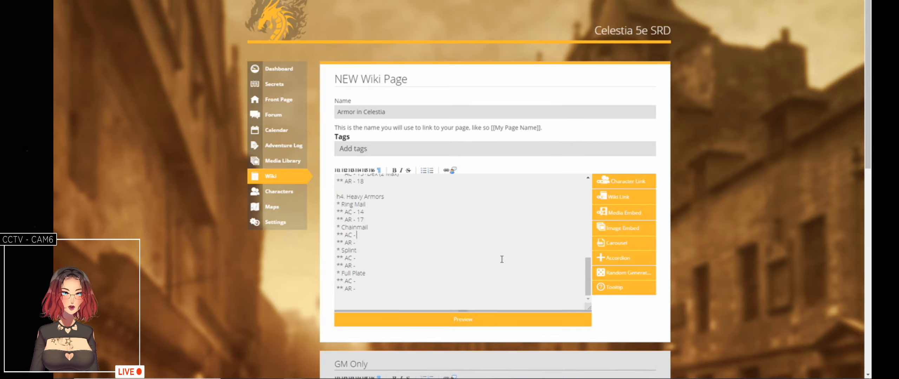
- Review the Medium Armors values for reference, and set Chainmail's AC to 13 and its AR to 18 under Heavy Armors
scroll(434, 232, up, 3)
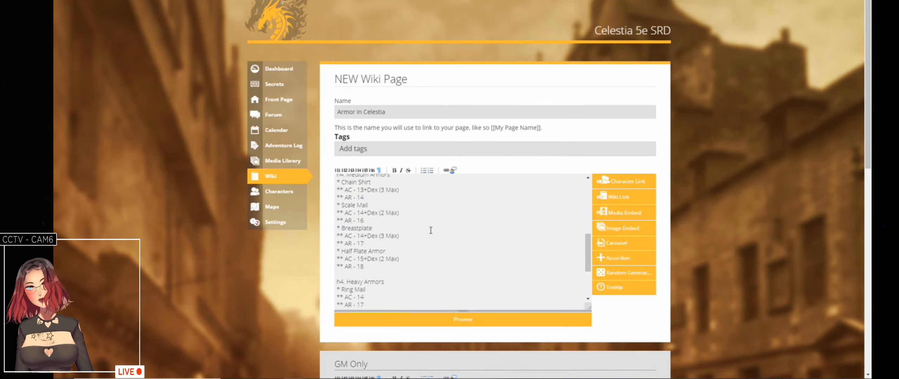
scroll(430, 230, down, 3)
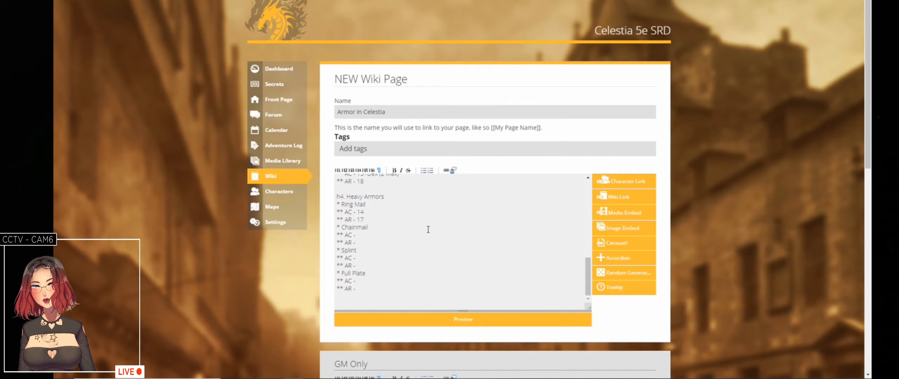
text(13)
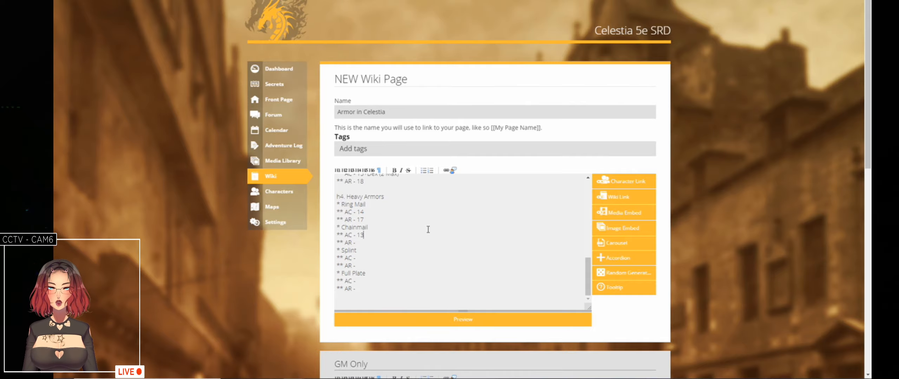
key(Down)
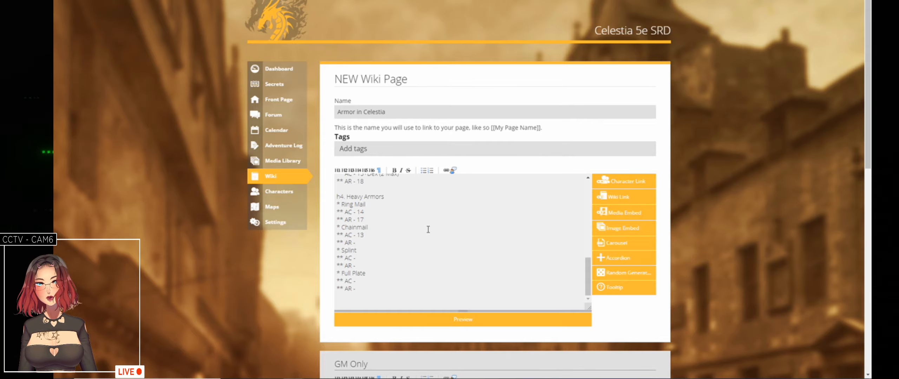
text(7)
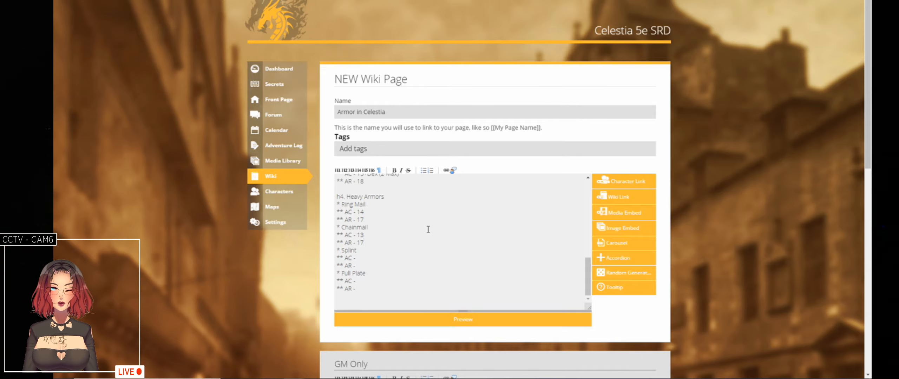
key(Down)
key(Down)
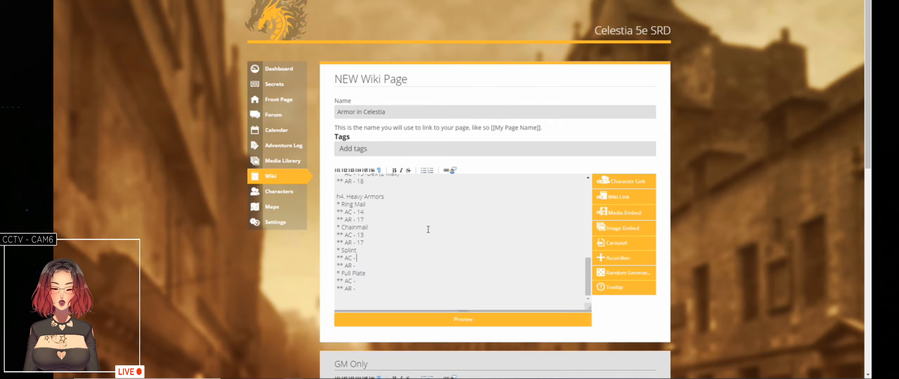
text(8)
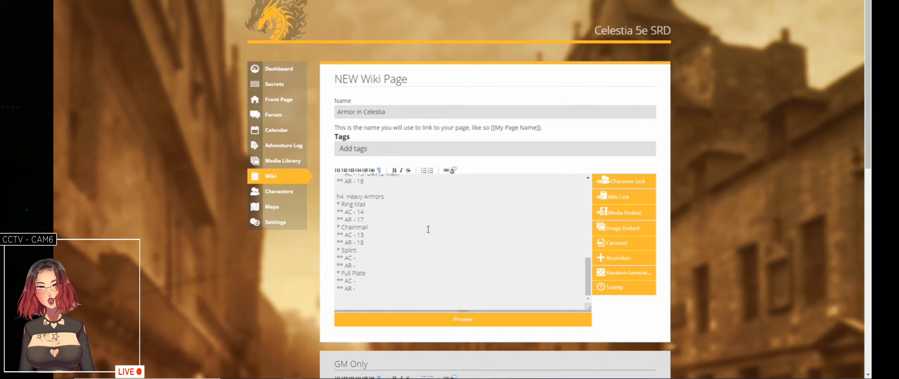
- Change Half Plate Armor's AC to "14+Dex (2 Max)" under Medium Armors
scroll(429, 229, up, 1)
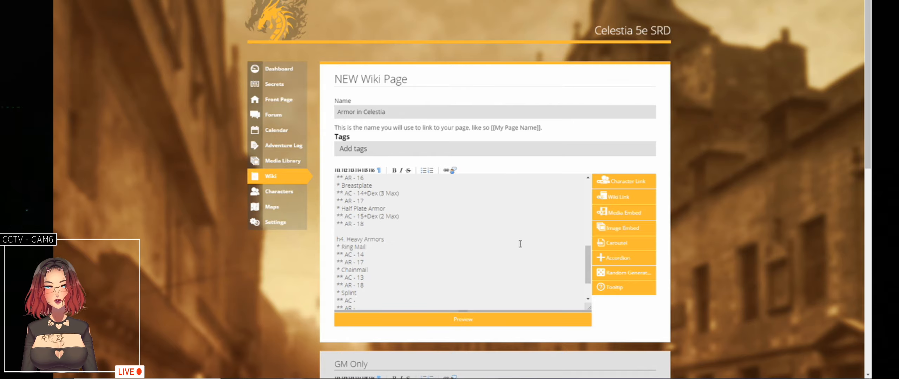
key(BackSpace)
text(4)
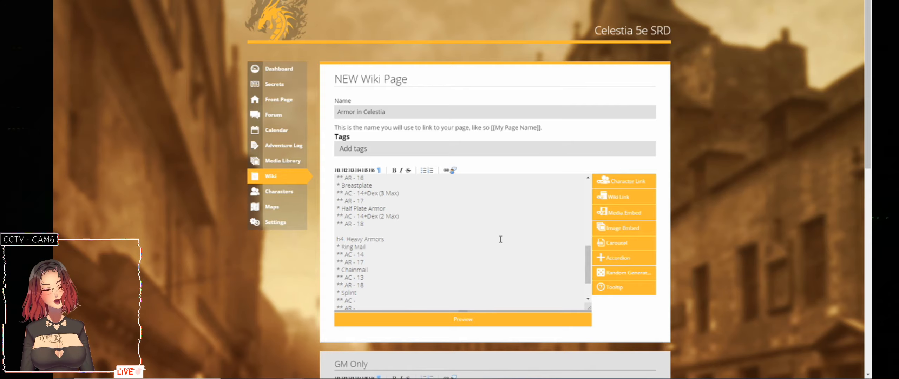
key(Down)
key(Down)
key(Down)
key(Down)
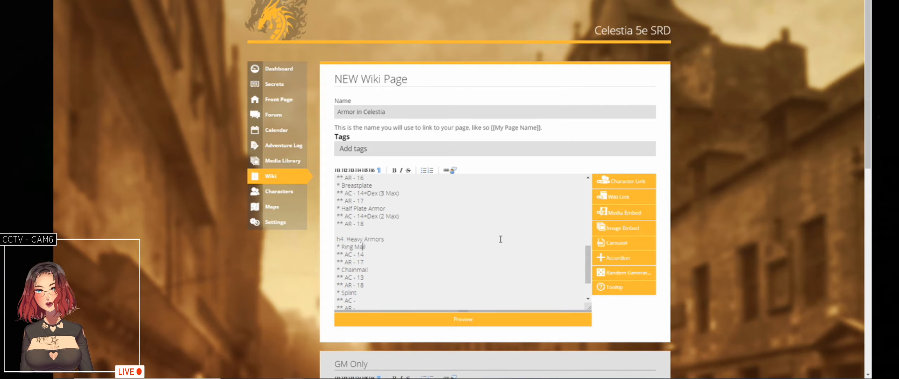
key(Up)
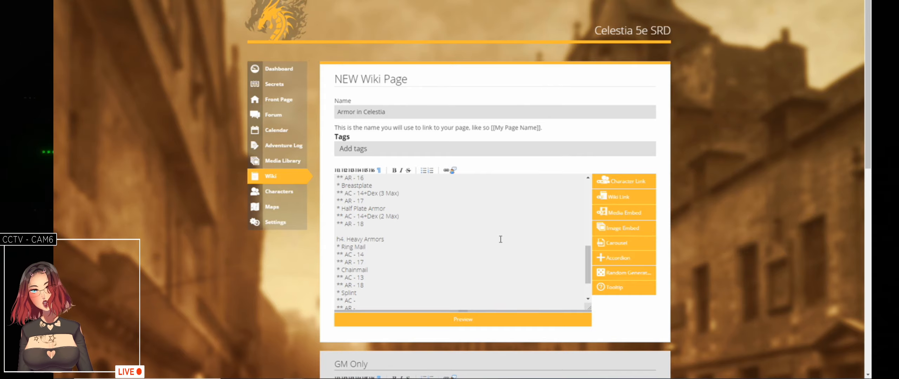
key(Down)
key(Down)
key(Down)
key(Down)
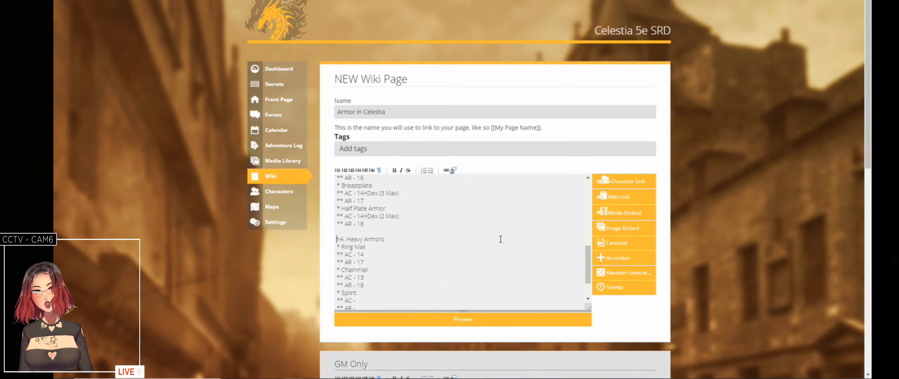
key(Down)
key(Down)
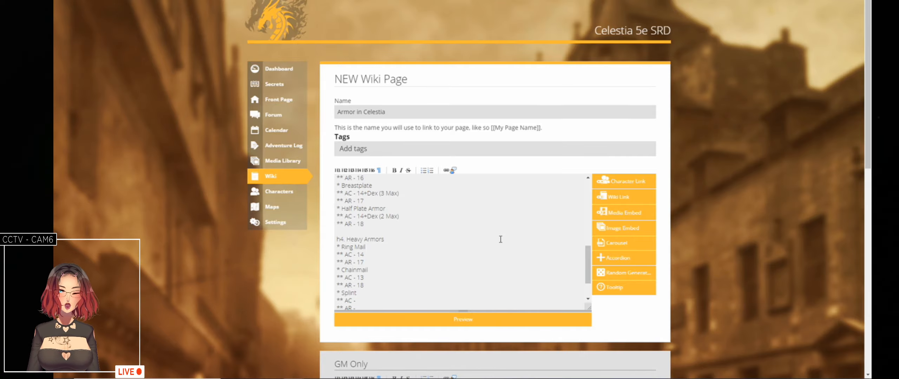
key(Up)
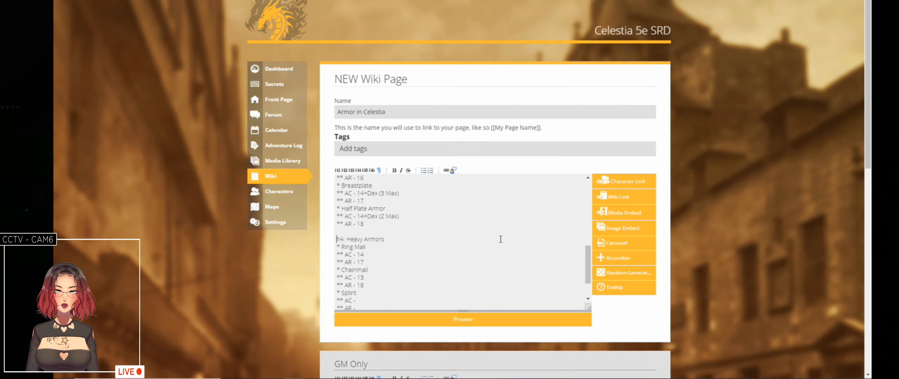
key(Down)
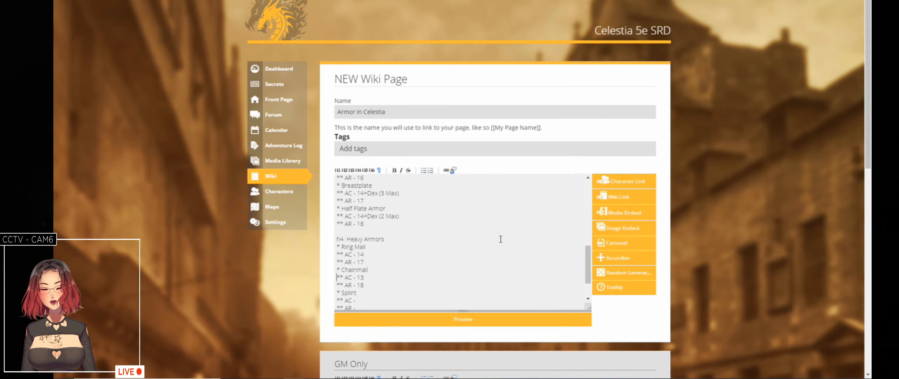
- Move the Ring Mail entry with its AC and AR lines from Heavy Armors to Medium Armors, between Breastplate and Half Plate Armor
key(Down)
key(Down)
key(Down)
key(Down)
key(Down)
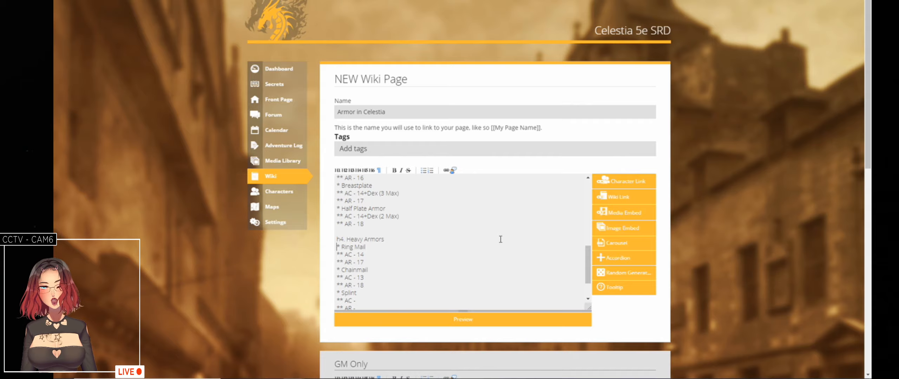
key(shift+Down)
key(shift+Down)
key(shift+Down)
key(ctrl+c)
key(Delete)
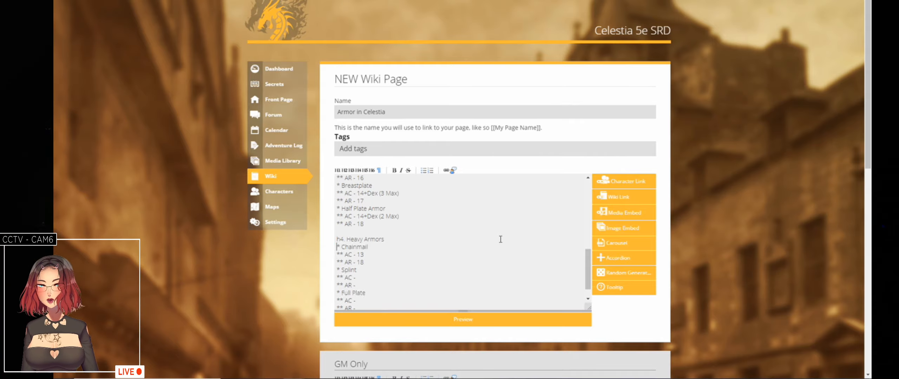
key(Up)
key(Up)
key(Up)
key(ctrl+v)
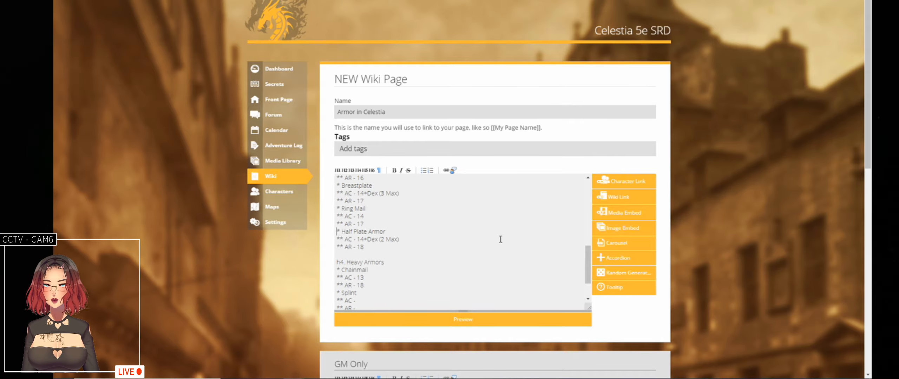
- Add a Dexterity bonus to Ring Mail's AC so it reads "14+Dex (2 Max)"
key(Up)
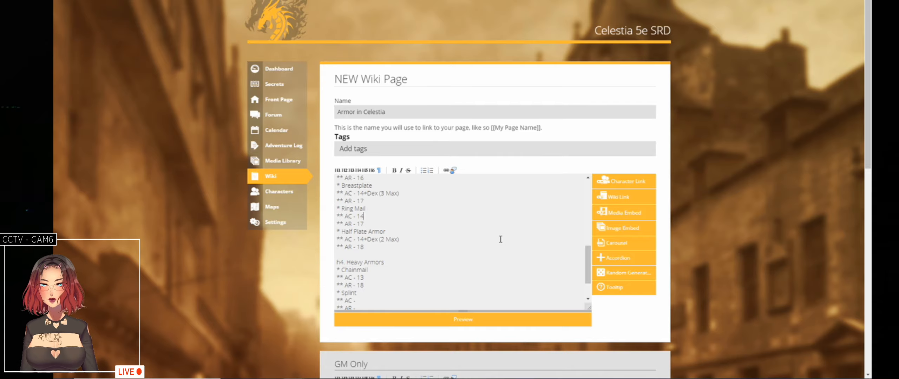
text(+De)
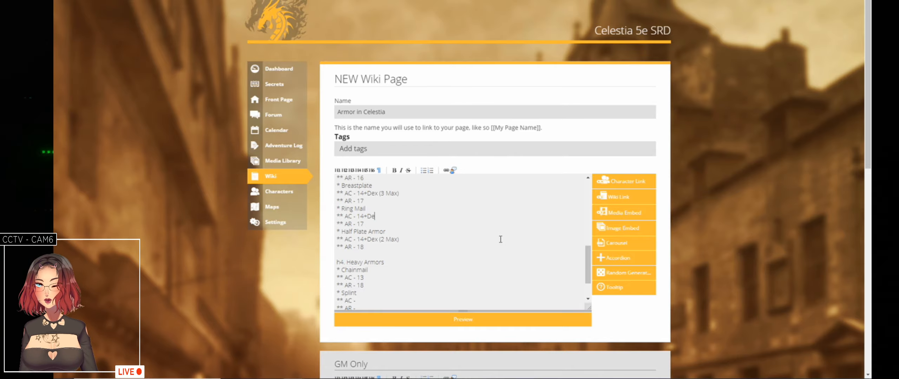
text(x (2 Max))
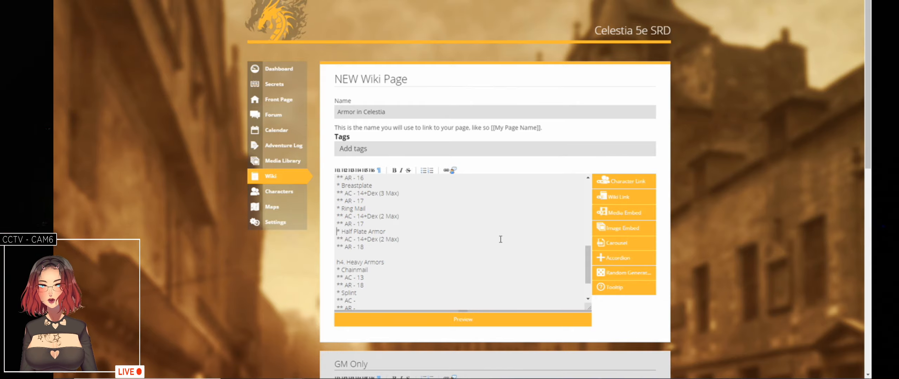
- Move the Half Plate Armor entry with its AC and AR lines from Medium Armors to Heavy Armors, between Chainmail and Splint
key(shift+Down)
key(shift+Down)
key(shift+Down)
key(ctrl+c)
key(BackSpace)
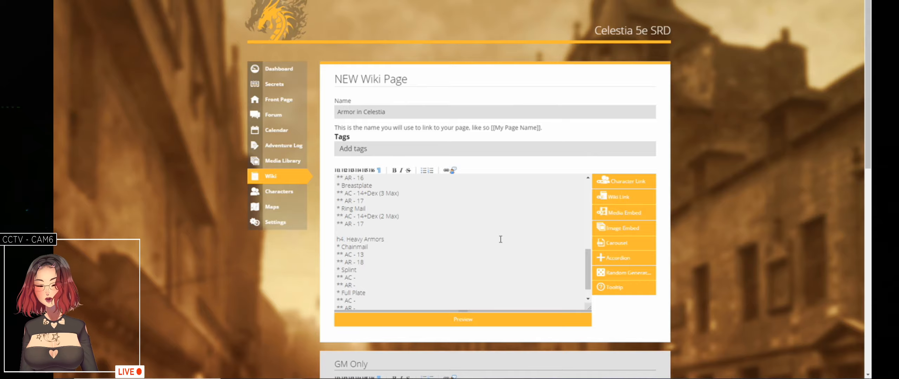
key(Down)
key(Down)
key(Down)
key(Down)
key(Down)
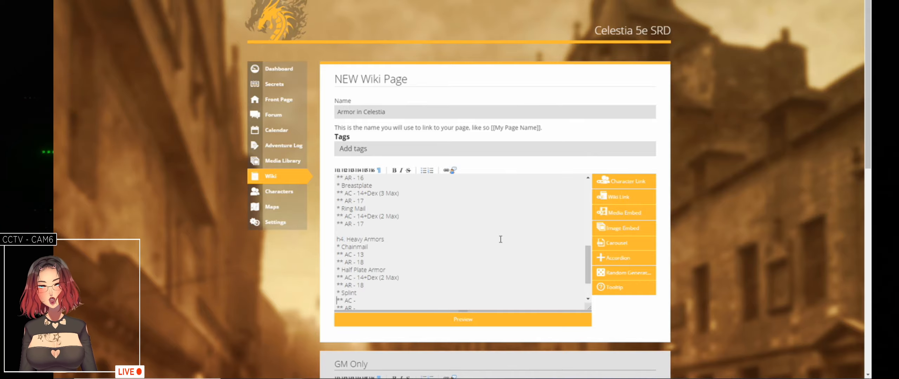
key(ctrl+v)
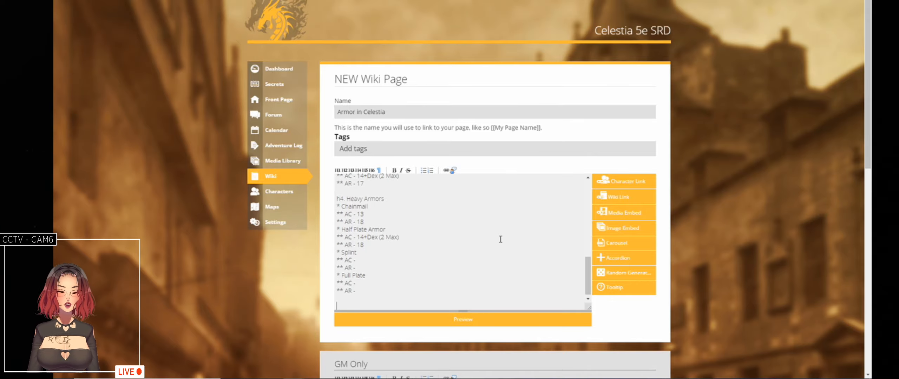
- Remove "+Dex (2 Max)" from Half Plate Armor's AC under Heavy Armors, leaving it as 14
key(Up)
key(Up)
key(Up)
key(Up)
key(Up)
key(Up)
key(Up)
key(Up)
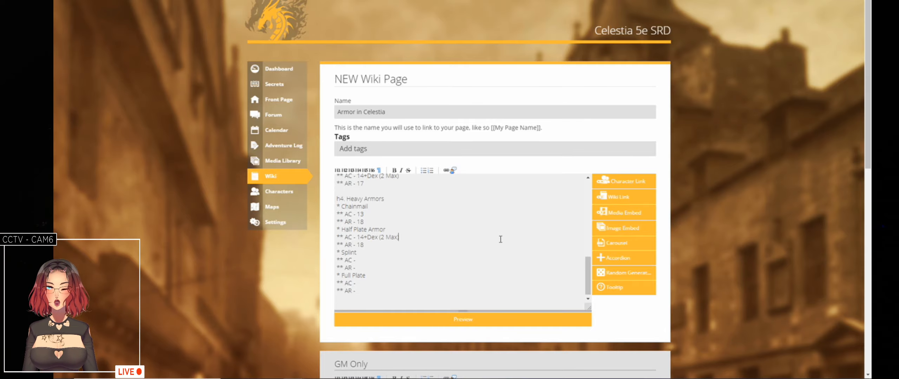
key(shift+Left)
key(shift+Left)
key(shift+Left)
key(shift+Left)
key(shift+Left)
key(shift+Left)
key(shift+Left)
key(shift+Left)
key(shift+Left)
key(shift+Left)
key(shift+Left)
key(shift+Left)
key(BackSpace)
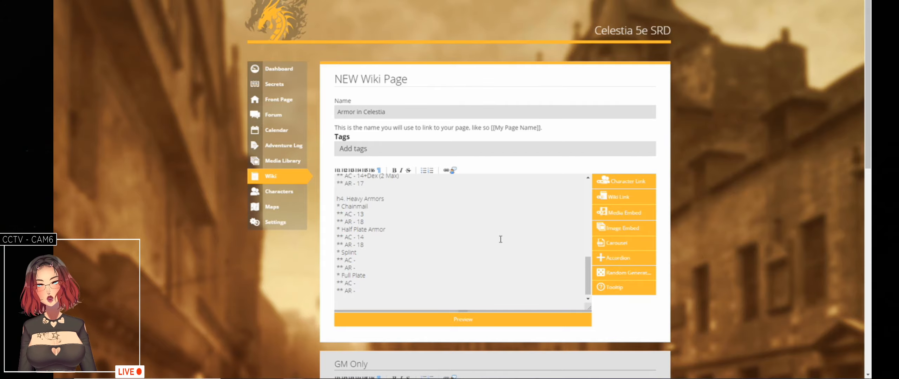
- Go through the AC and AR values from Ring Mail under Medium Armors down through the Heavy Armors entries
key(Up)
key(Up)
key(Up)
key(Up)
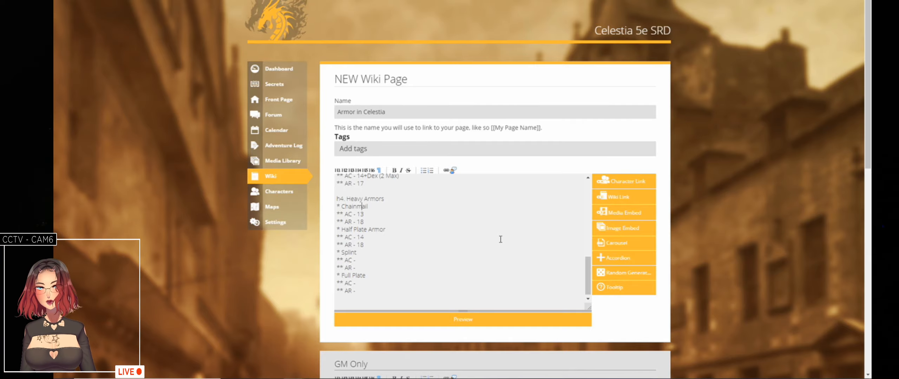
key(Up)
key(Up)
key(Up)
key(Up)
key(Up)
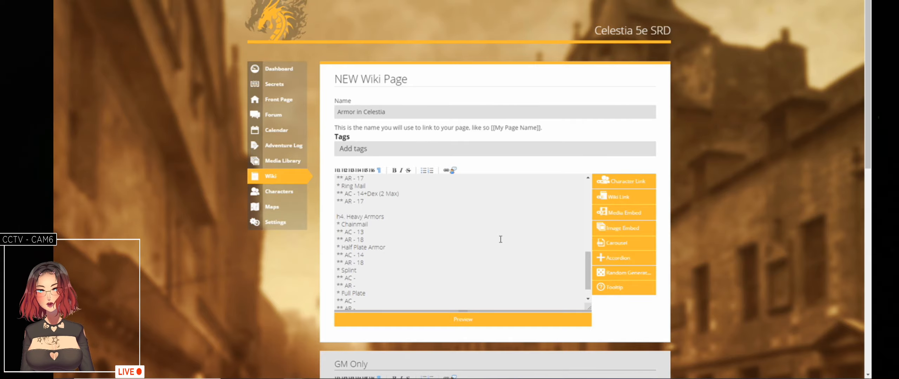
key(Down)
key(Down)
key(Down)
key(Down)
key(Down)
key(Down)
key(Down)
key(Down)
key(Down)
key(Down)
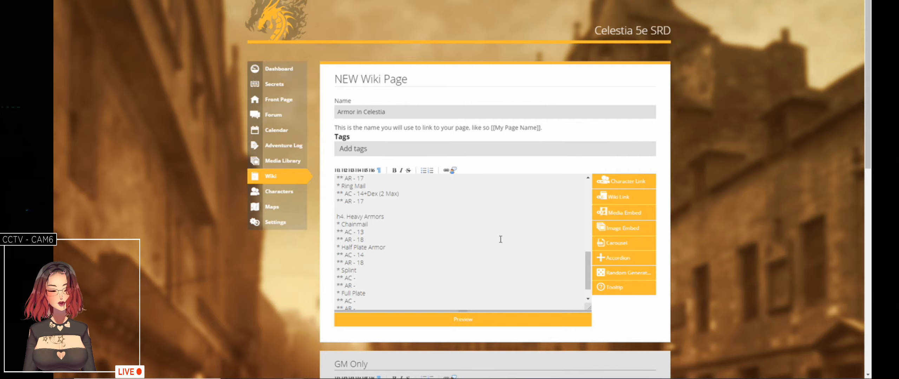
- Try an AR of 18 for Ring Mail under Medium Armors and set it back to 17
key(Up)
key(Up)
key(Up)
key(Up)
key(Down)
key(Down)
key(Down)
key(Down)
key(Down)
key(Down)
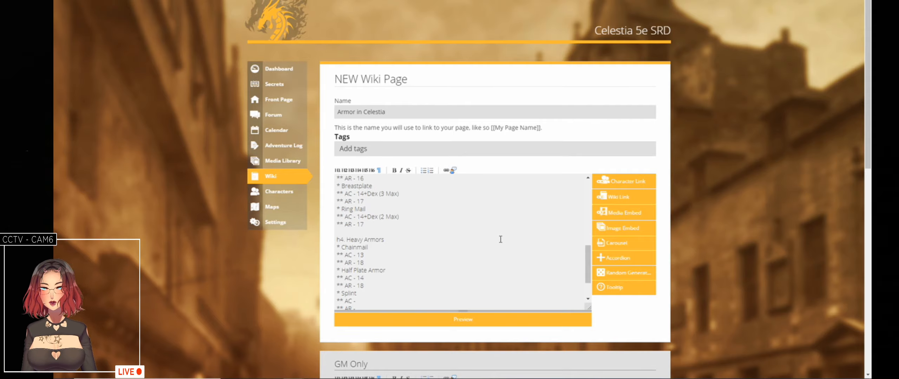
key(shift+Left)
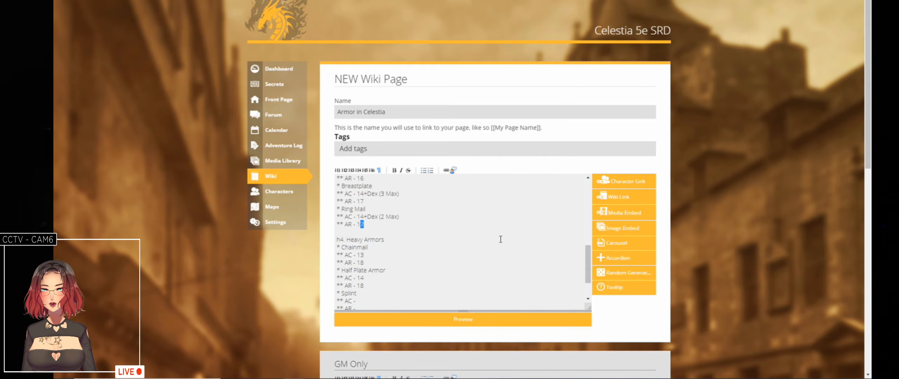
text(8)
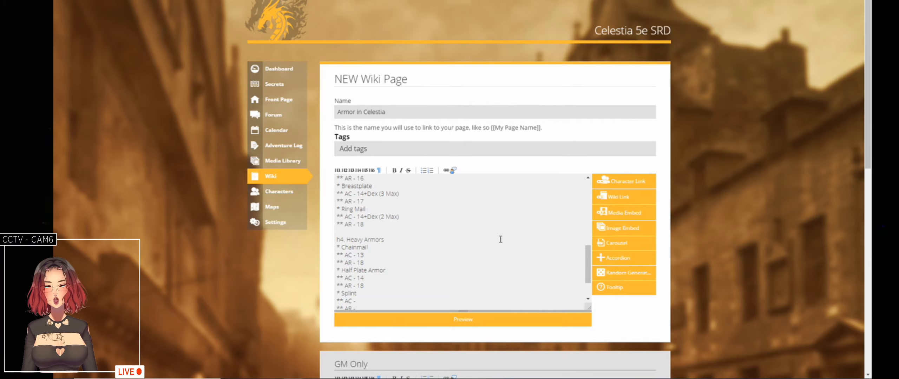
key(BackSpace)
text(7)
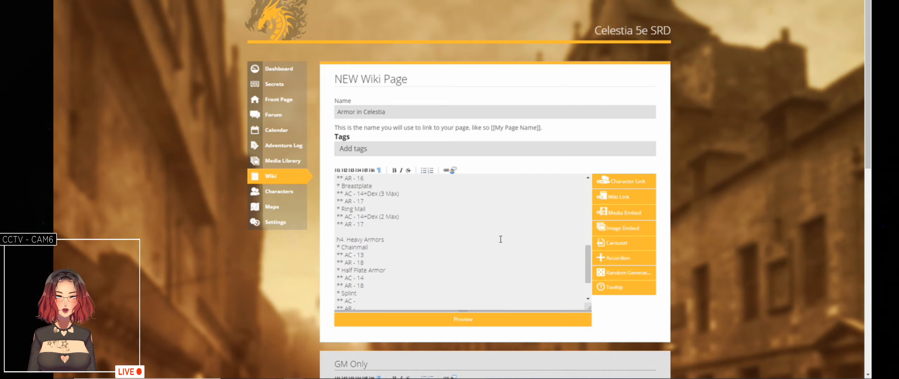
- Move the Splint entry with its AC and AR lines above Half Plate Armor, directly after Chainmail under Heavy Armors
key(Down)
key(Down)
key(Down)
key(Down)
key(Down)
key(Down)
key(Down)
key(Down)
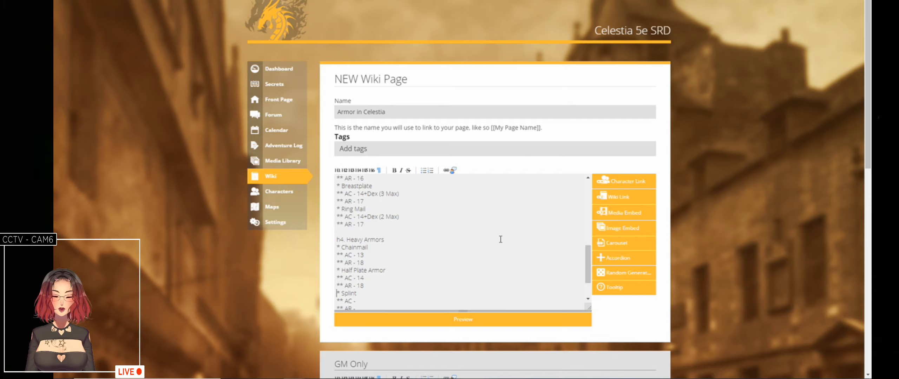
key(Up)
key(Up)
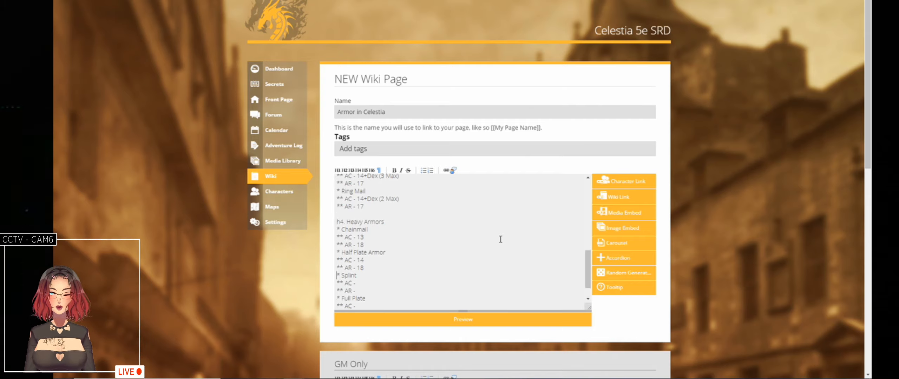
key(shift+Down)
key(shift+Down)
key(shift+Down)
key(ctrl+c)
key(Delete)
key(Up)
key(Up)
key(Up)
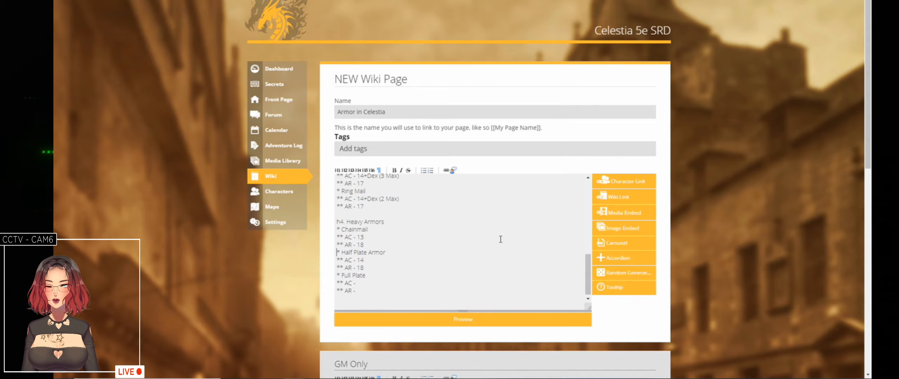
key(ctrl+v)
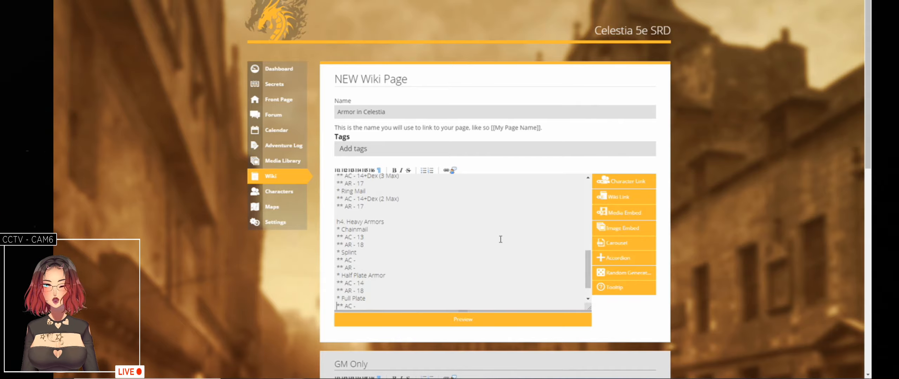
- Set Half Plate Armor's AR to 19 under Heavy Armors
key(Down)
key(Down)
key(End)
key(BackSpace)
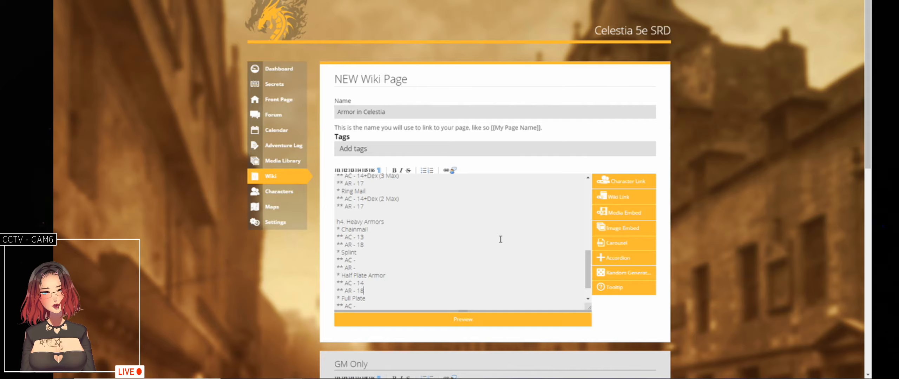
text(9)
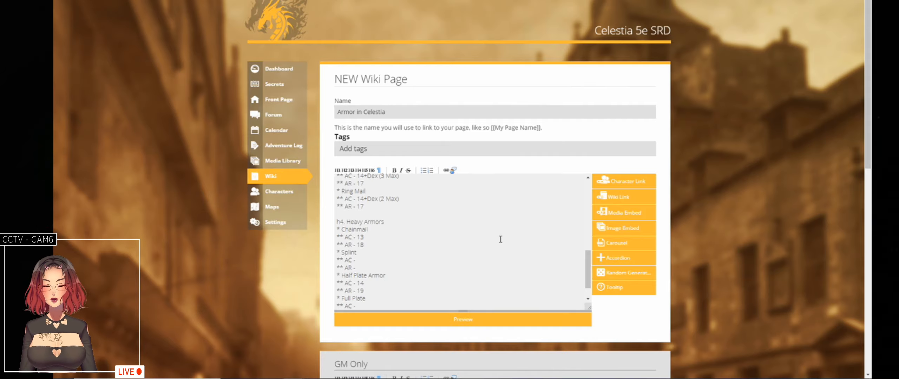
- Fill in Splint's values under Heavy Armors with AC 13 and AR 19
key(Up)
key(Up)
key(Up)
key(Up)
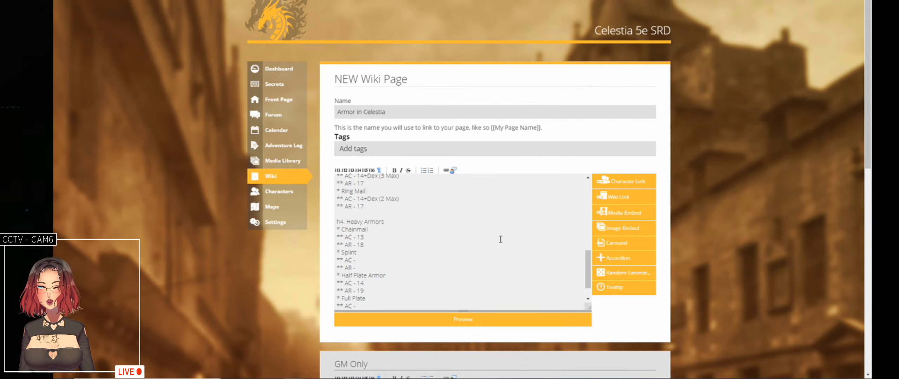
key(Down)
key(Down)
key(Down)
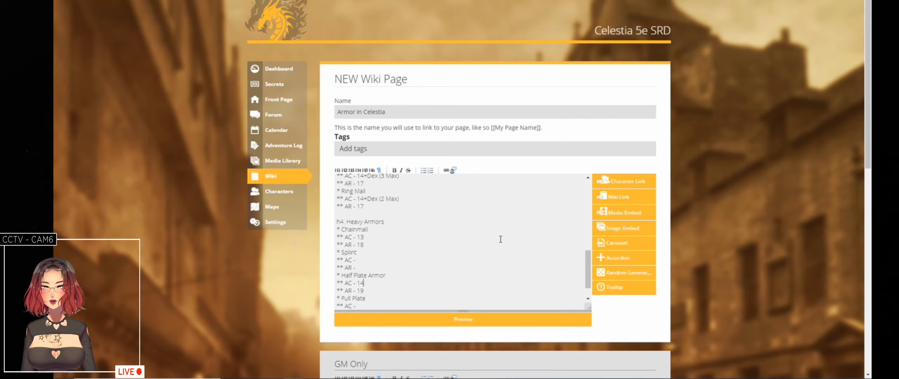
key(Up)
key(Up)
key(Up)
text(1)
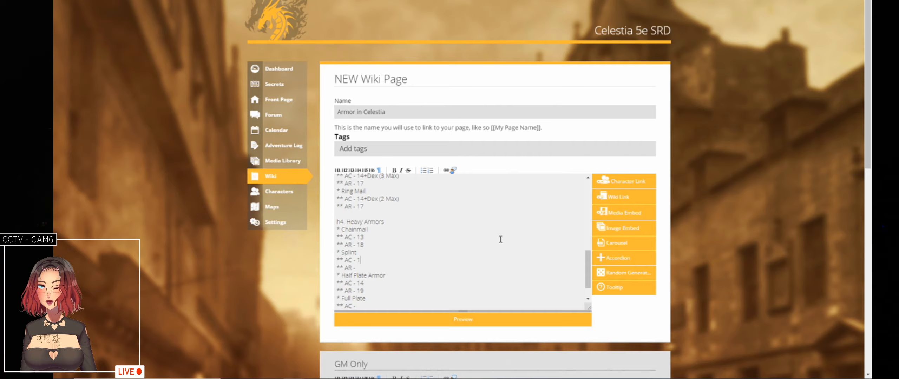
text(3)
key(Down)
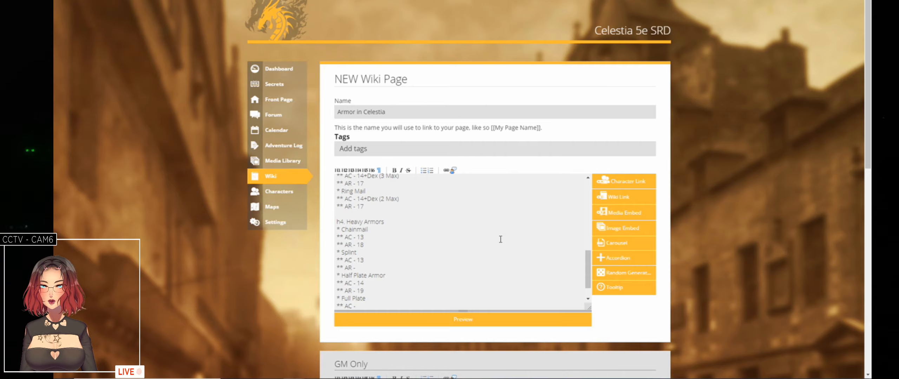
text(1)
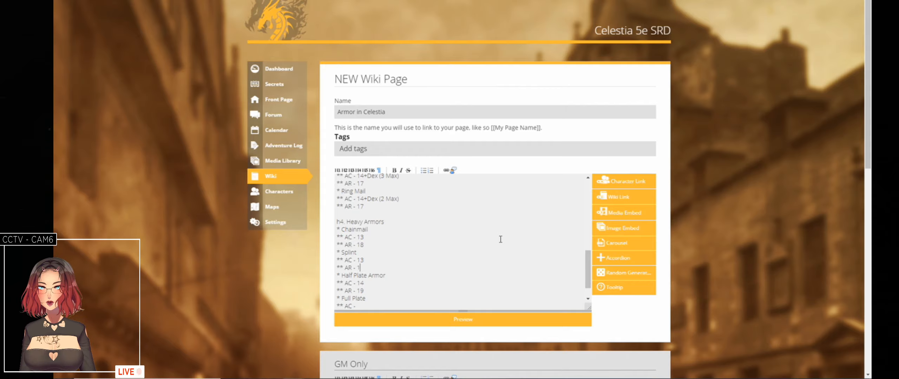
text(9)
key(Down)
key(Down)
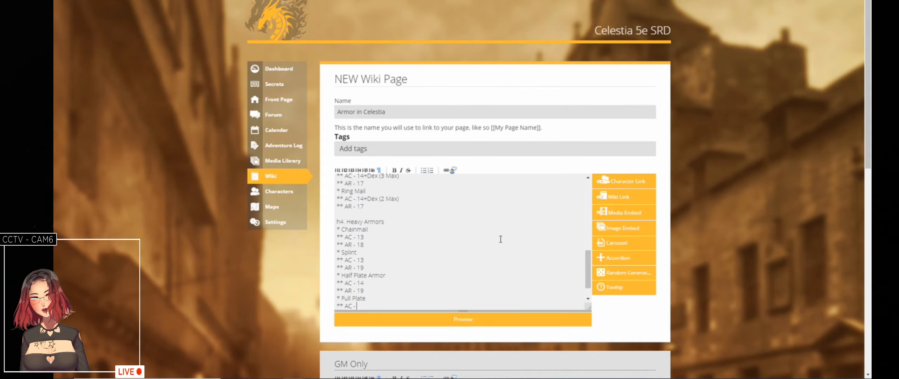
key(Return)
text(** AR -)
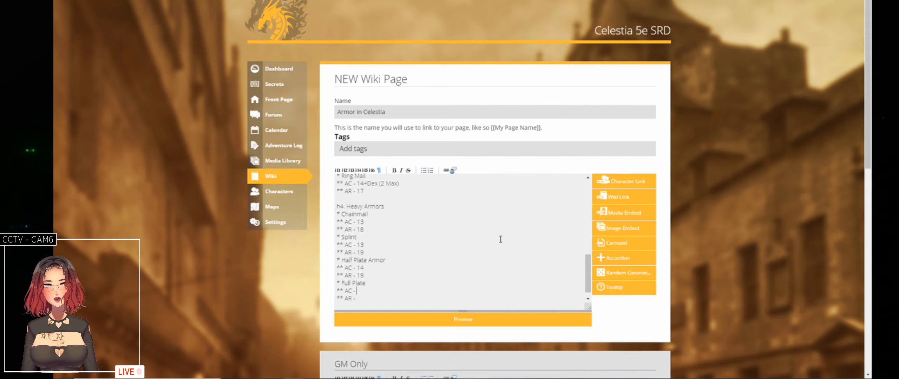
- Switch to the Roll20 compendium, search for "dagger", and read the Dagger proficiency and item entries, closing each one
click(761, 1)
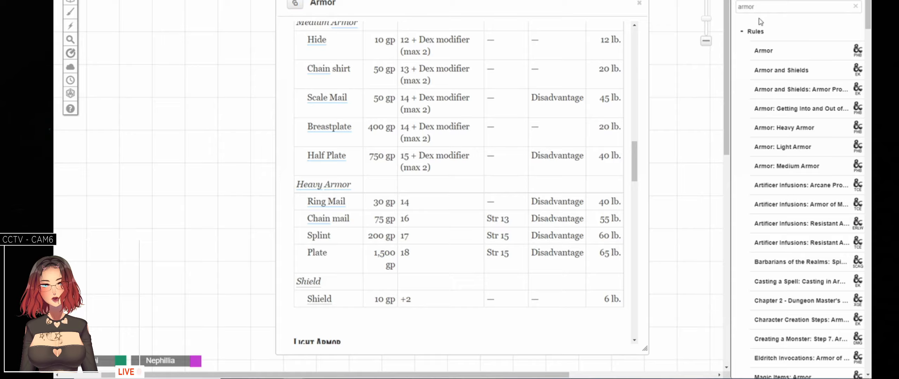
triple_click(779, 5)
text(dagger)
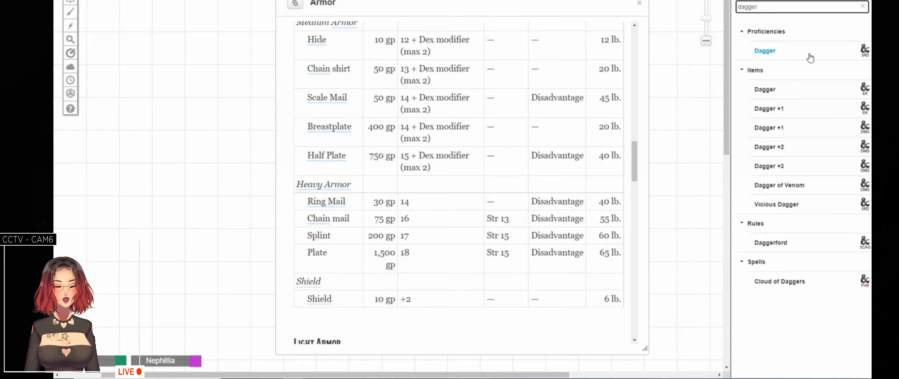
click(769, 52)
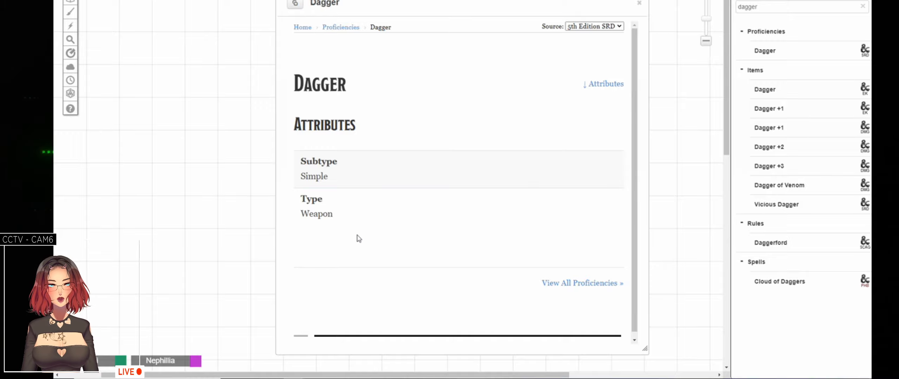
click(640, 4)
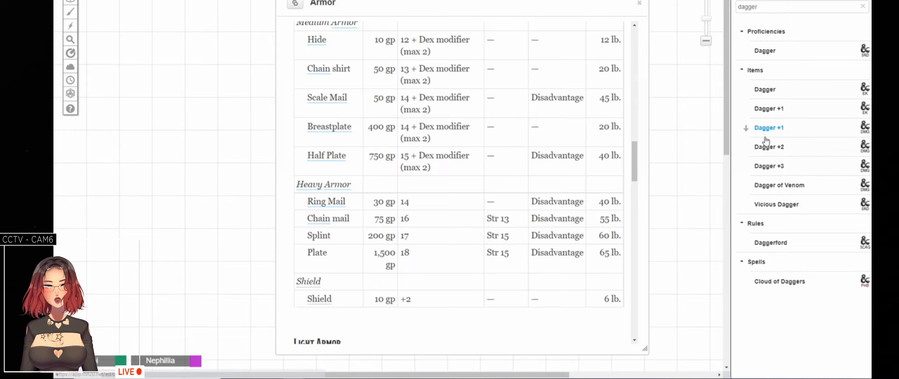
click(751, 88)
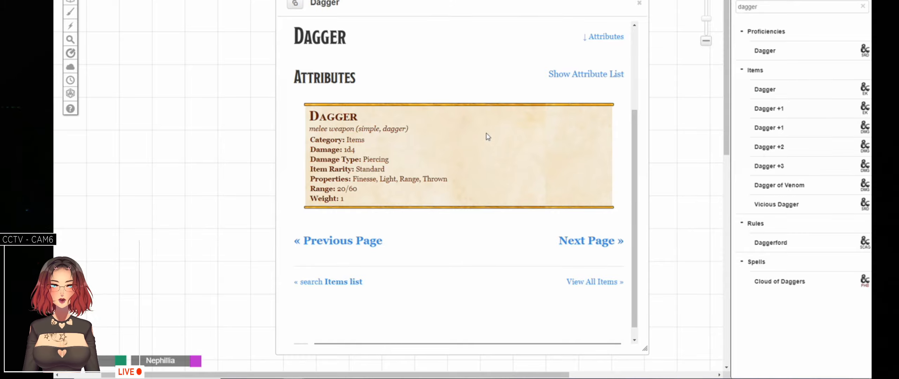
click(640, 3)
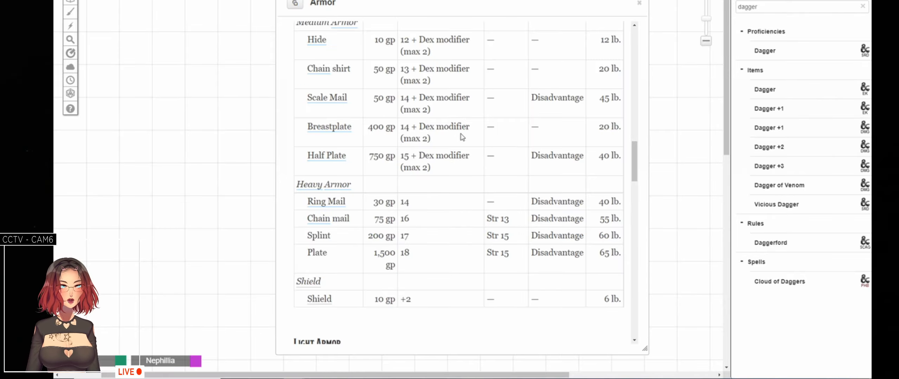
- Return to the wiki page and set Full Plate's AR to 20 under Heavy Armors
key(alt+Tab)
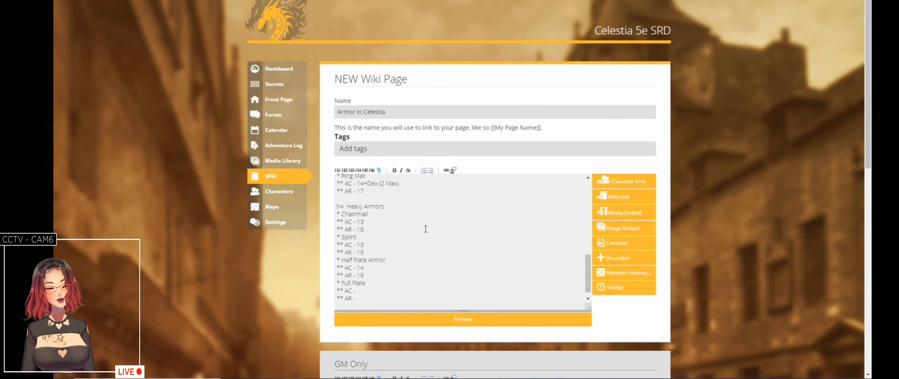
scroll(426, 229, up, 4)
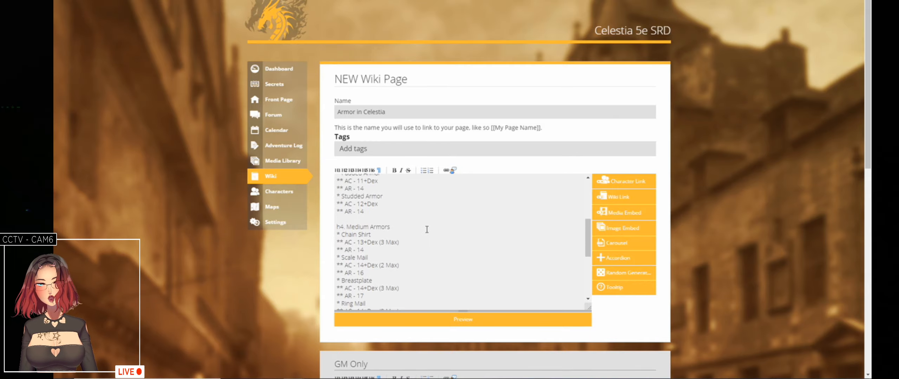
scroll(426, 230, up, 2)
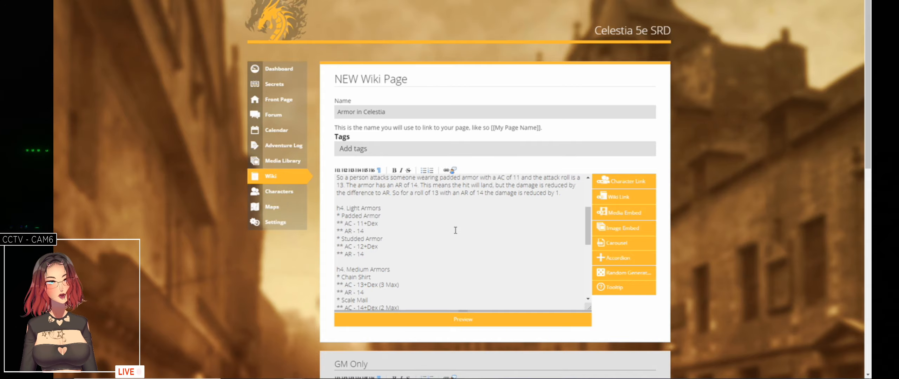
scroll(456, 231, down, 5)
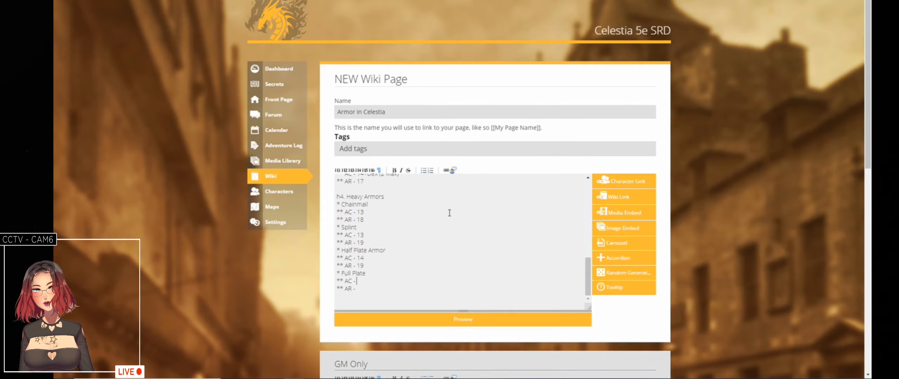
key(Down)
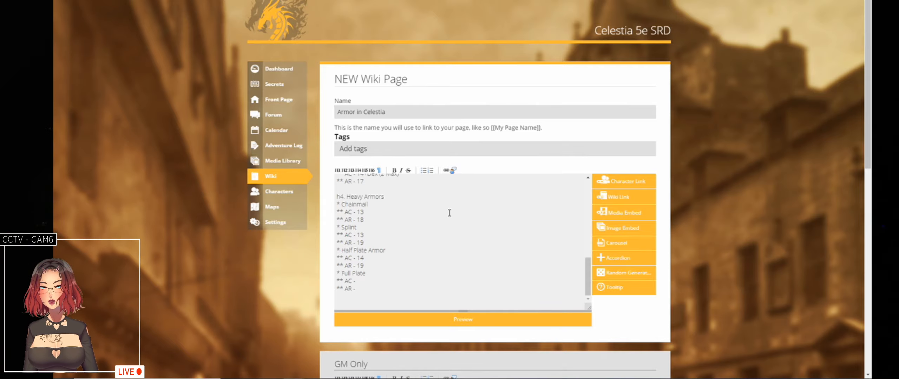
text(20)
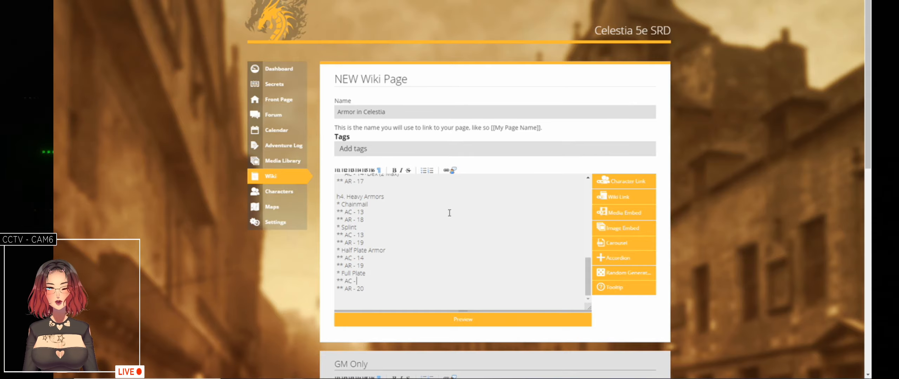
- Set Half Plate Armor's AC to 12 under Heavy Armors
key(Up)
key(Up)
key(Up)
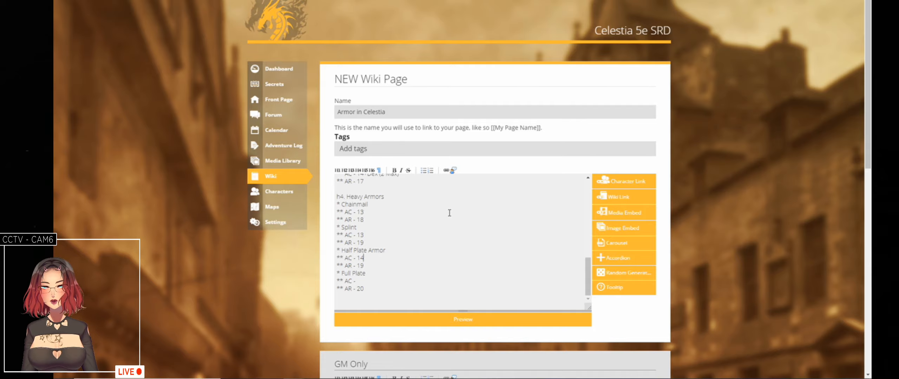
key(shift+Left)
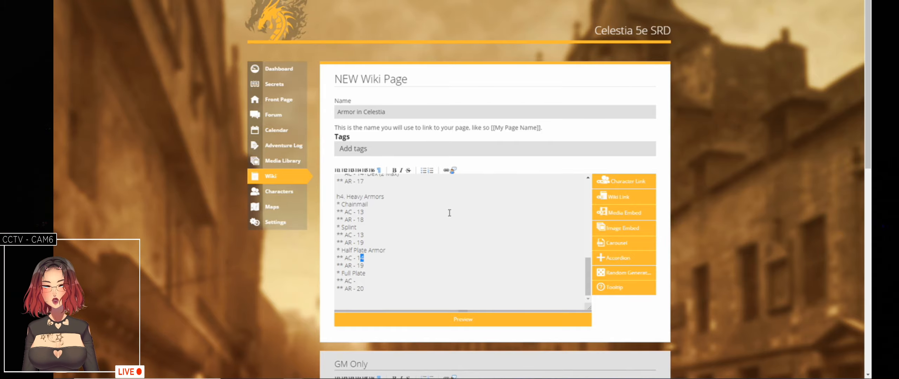
text(2)
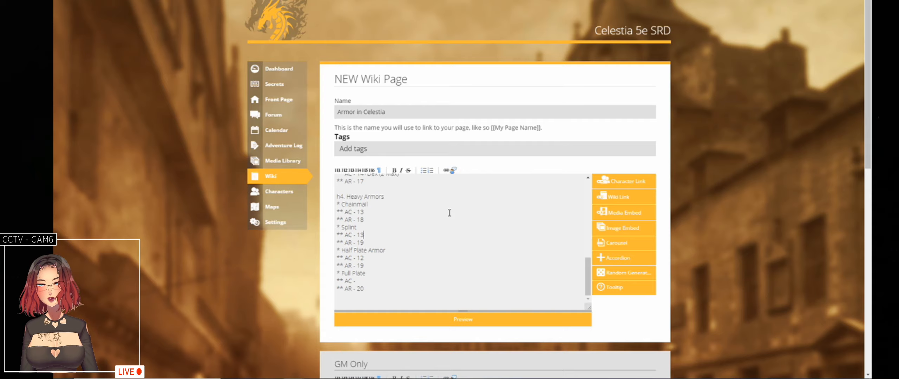
- Set the AC of both Splint and Chainmail to 12 under Heavy Armors
key(Up)
key(Up)
key(BackSpace)
text(2)
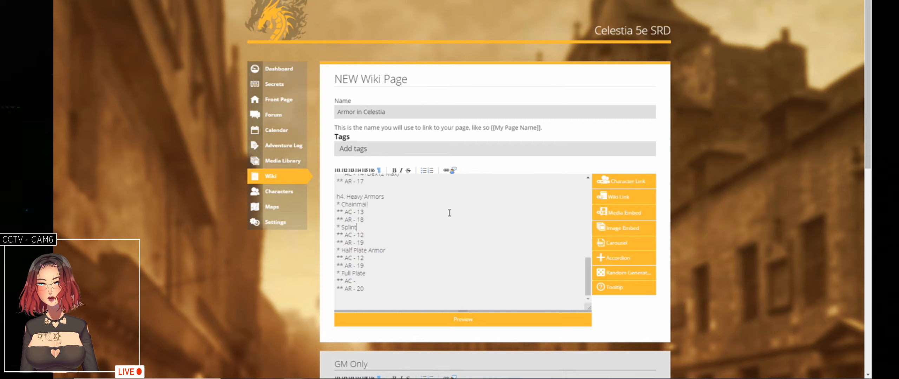
key(Up)
key(Up)
key(Up)
key(BackSpace)
text(2)
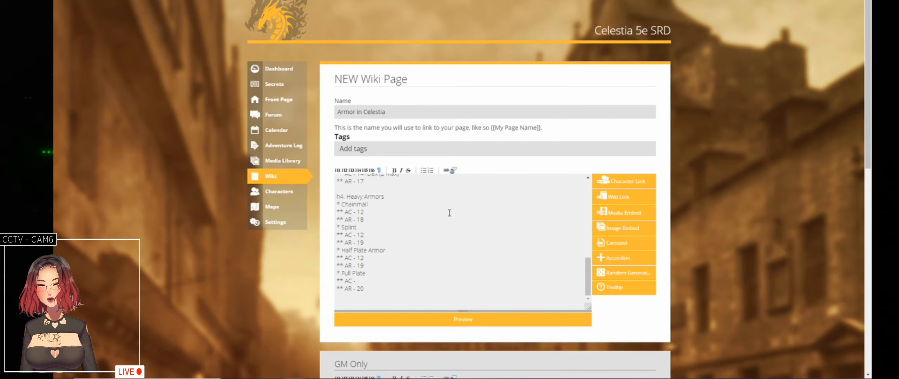
- Try an AC of 11 for Chainmail, and restore it to 12
key(BackSpace)
text(1)
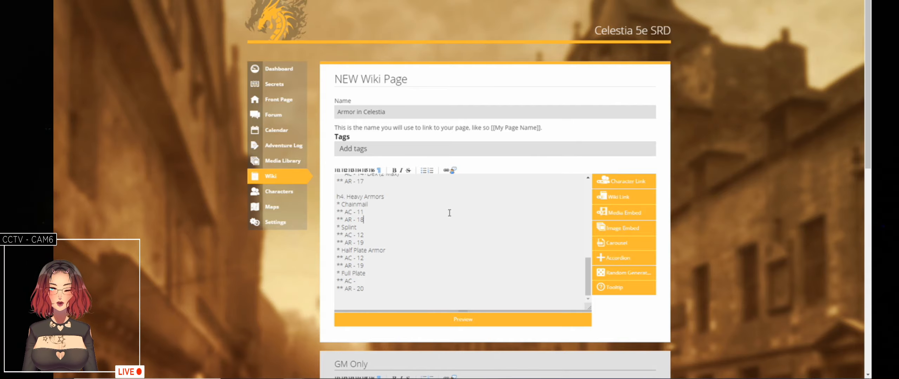
key(Down)
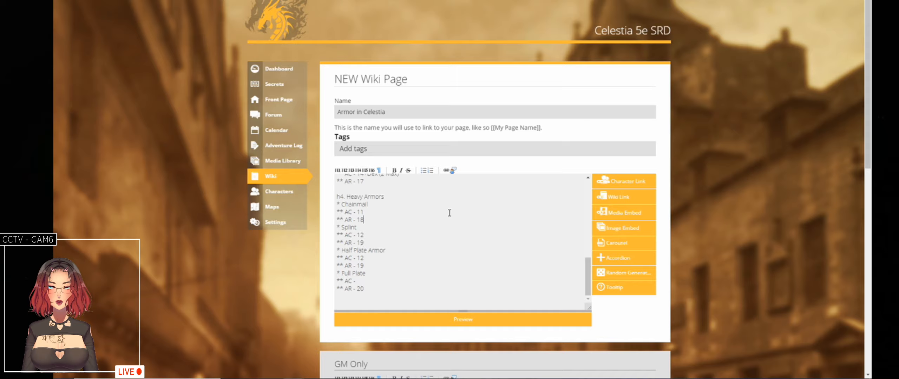
key(BackSpace)
text(2)
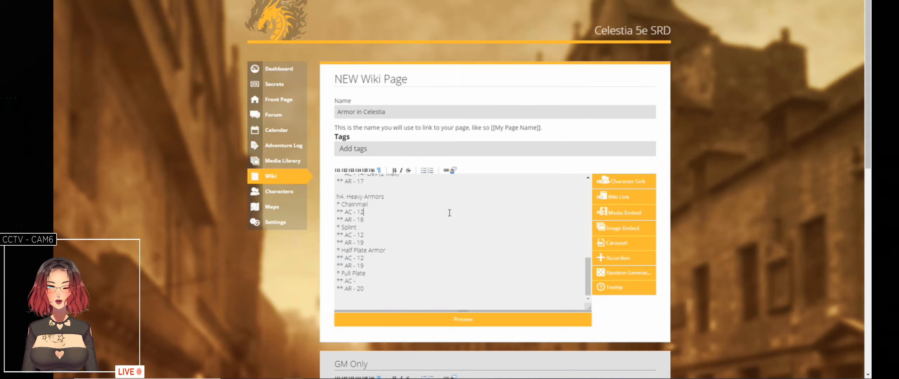
key(Down)
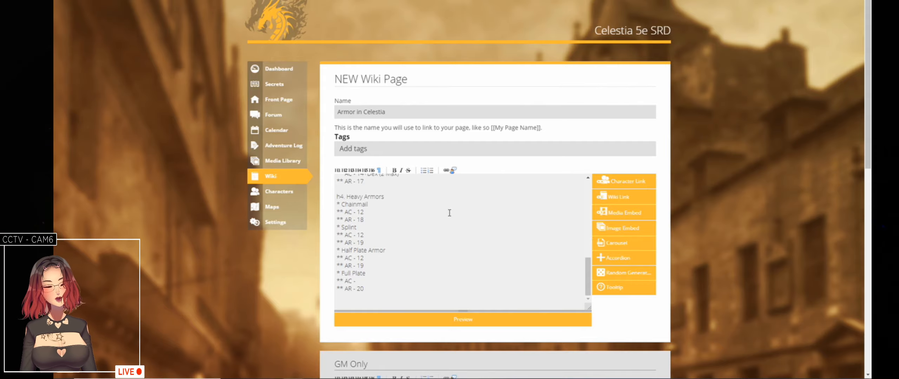
- Review the AC and AR values of the heavy armors against those of Breastplate and Ring Mail in the section above
key(Down)
key(Down)
key(Down)
key(Down)
key(Down)
key(Down)
key(Down)
key(Down)
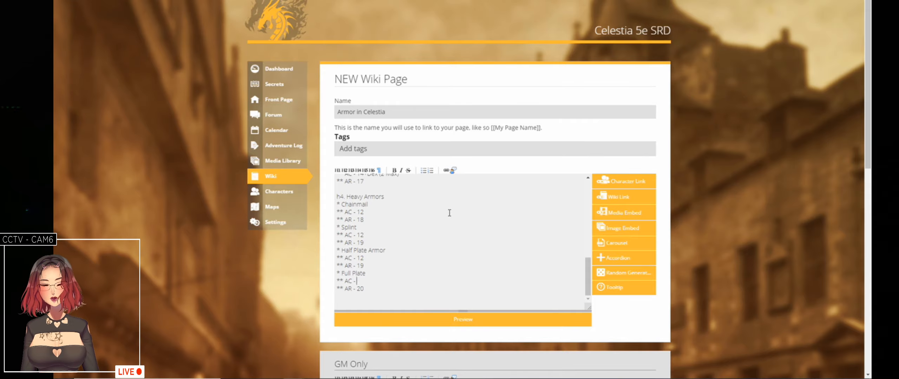
key(Up)
key(Up)
key(Up)
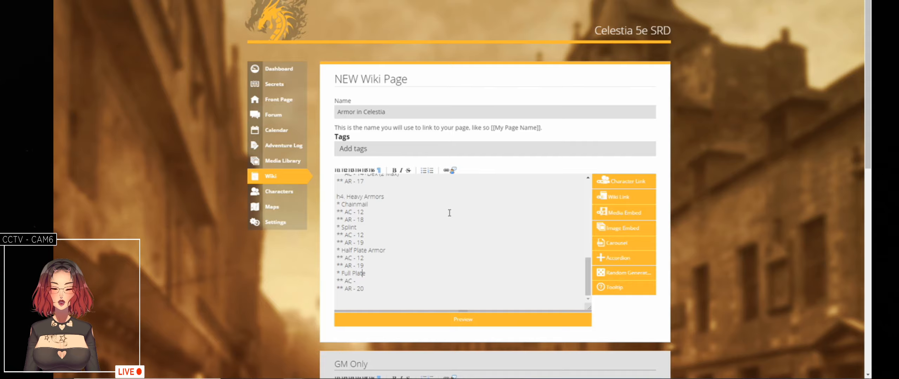
key(Up)
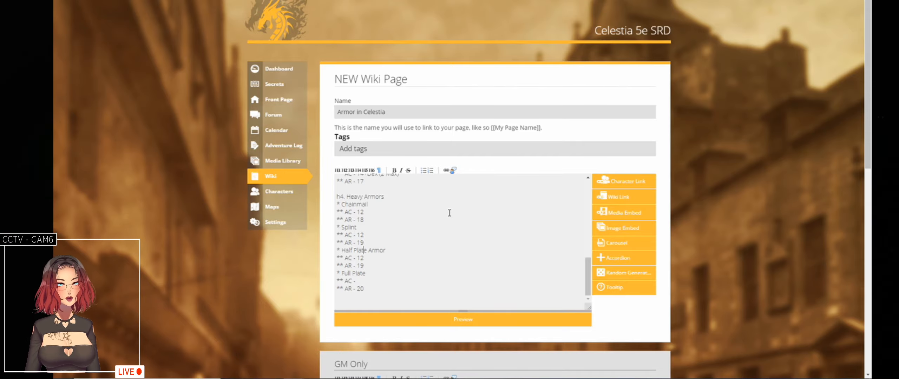
key(Up)
key(Up)
key(Up)
key(Up)
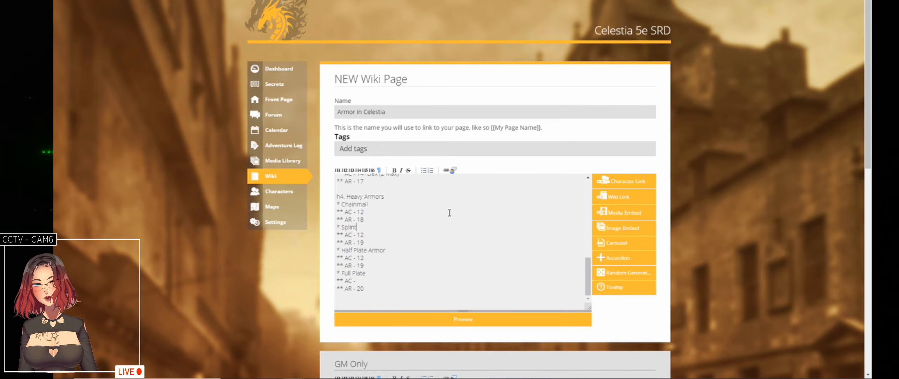
key(Up)
key(Up)
key(Up)
key(Up)
key(Up)
key(Up)
key(Up)
key(Up)
key(Up)
key(Down)
key(Down)
key(Down)
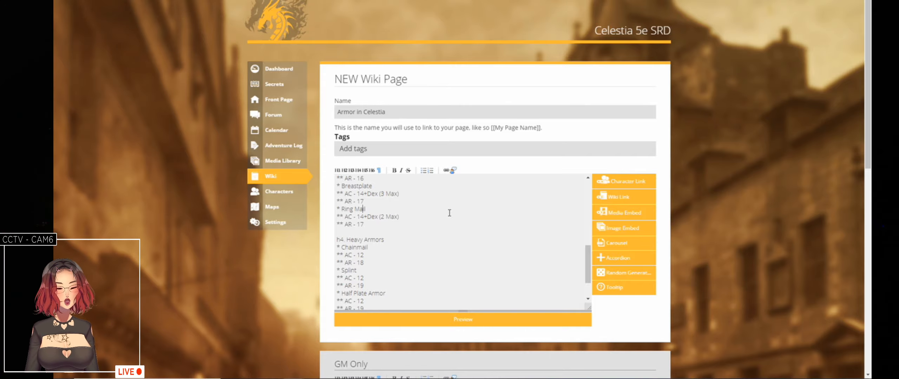
key(Down)
key(Down)
key(Down)
key(Down)
key(Down)
key(Down)
key(Down)
key(Down)
key(Down)
key(Down)
key(Down)
key(Down)
key(Down)
key(Down)
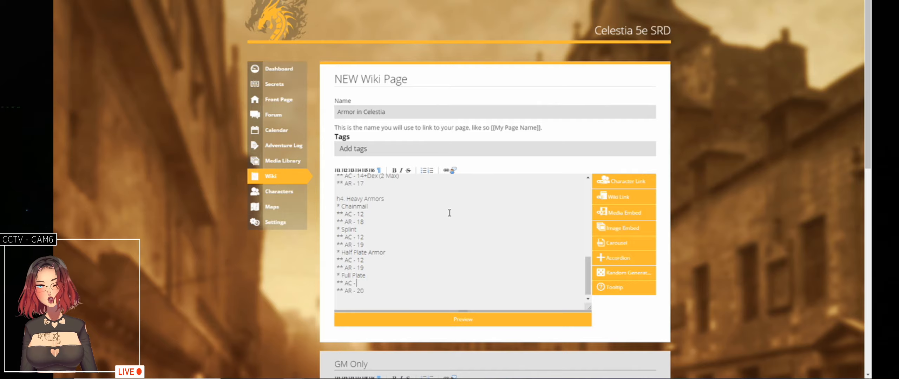
key(Up)
key(Up)
key(Up)
key(Up)
key(Up)
key(Up)
key(Up)
key(Up)
key(Up)
key(Up)
key(Up)
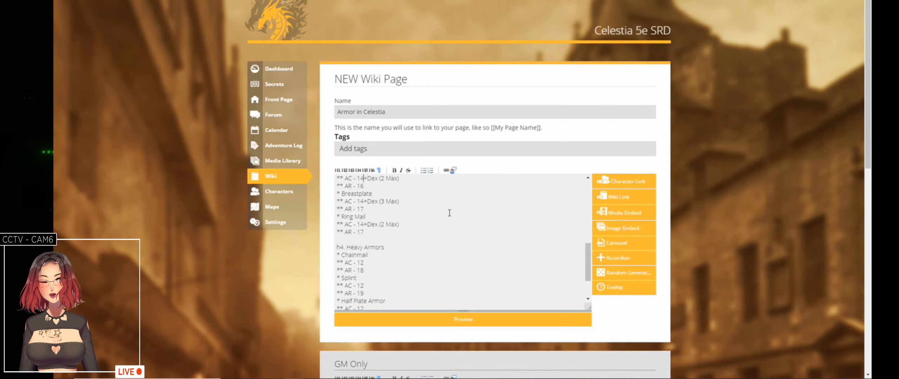
key(Up)
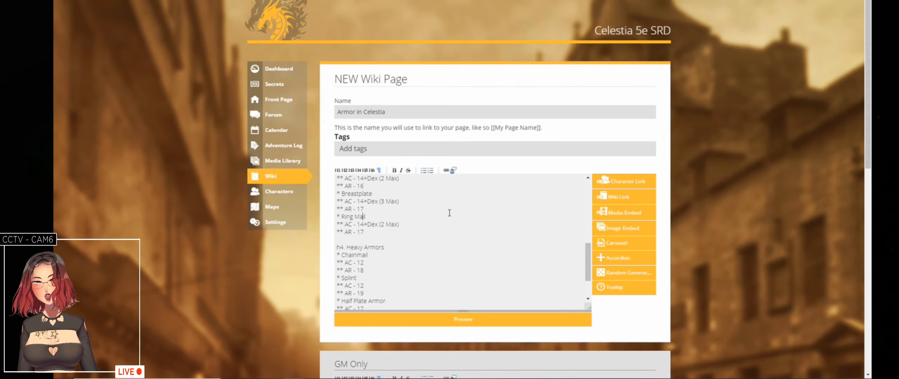
key(Right)
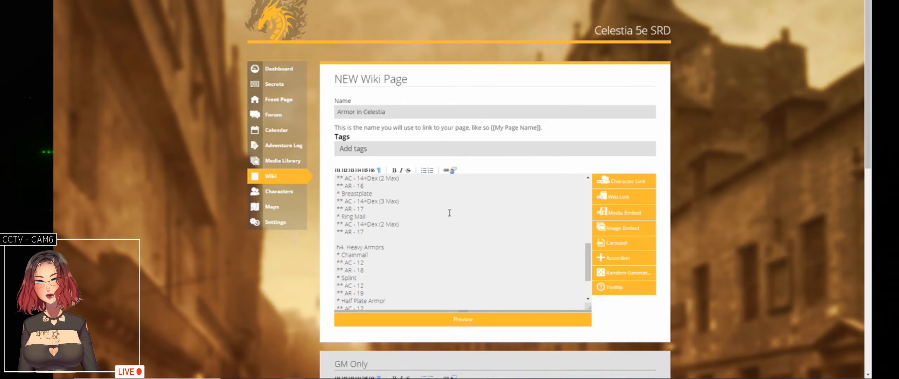
- Set Full Plate's AC to 12 under Heavy Armors
key(Down)
key(Down)
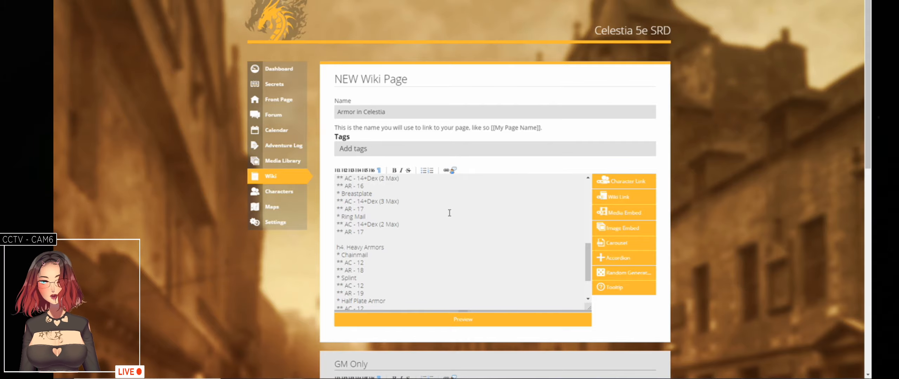
key(Down)
key(Down)
key(Down)
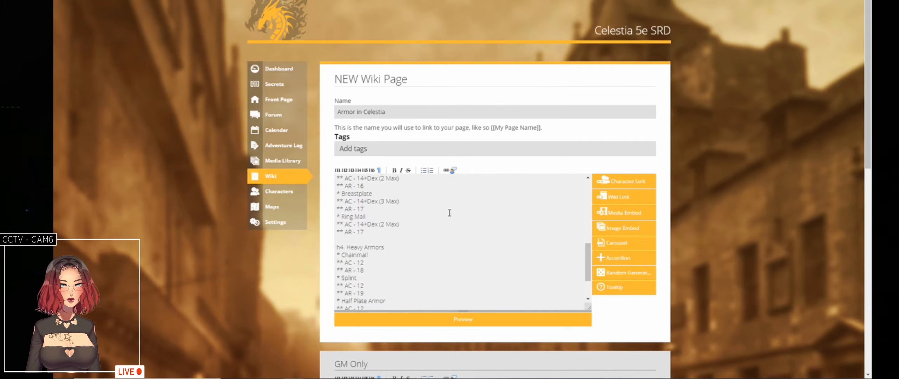
key(Down)
key(Down)
key(Down)
key(Down)
key(Down)
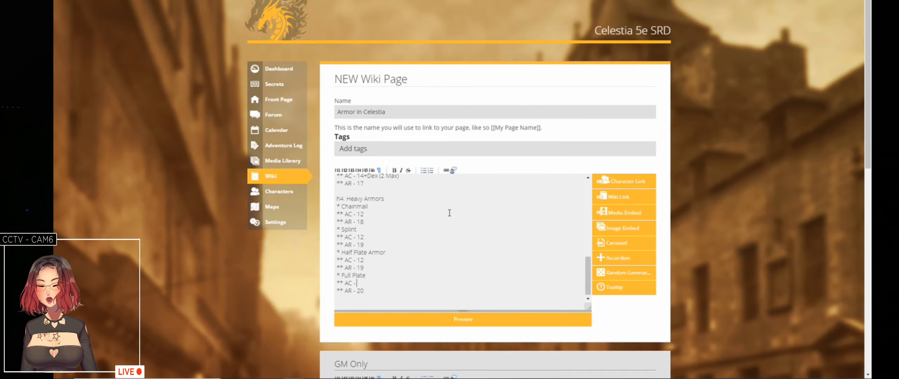
text(12)
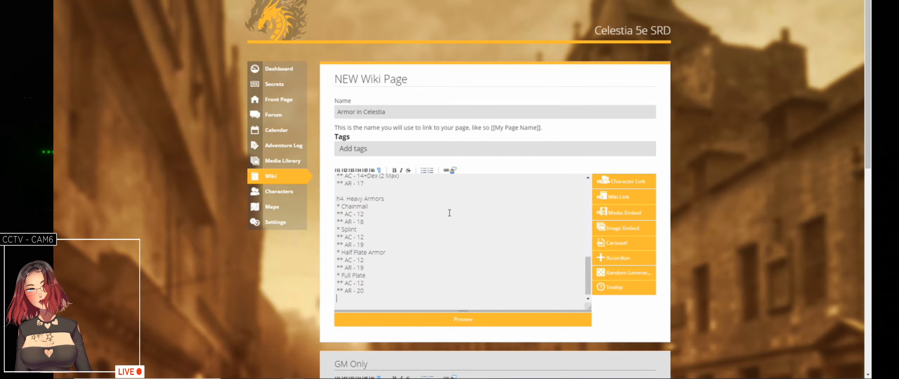
- Add an h4 heading "Armor Materials" below the Full Plate entry, separated by a blank line
key(Return)
key(Return)
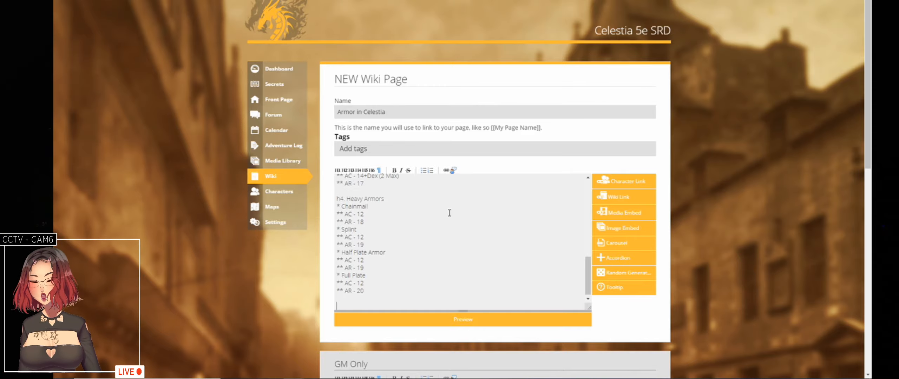
key(Return)
text(h4)
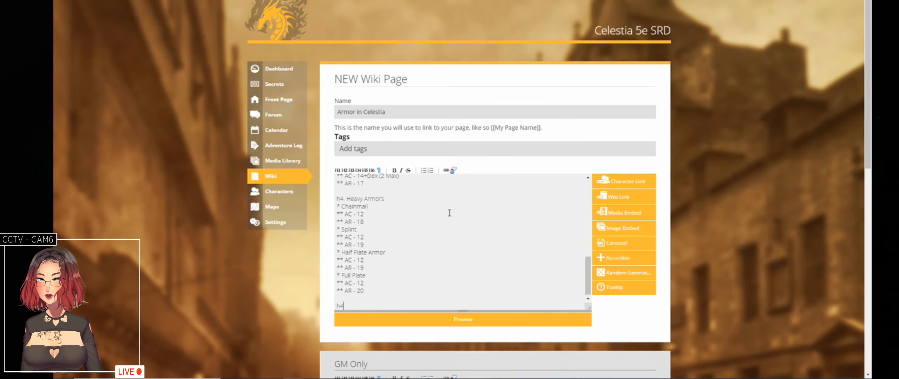
text(. Armor)
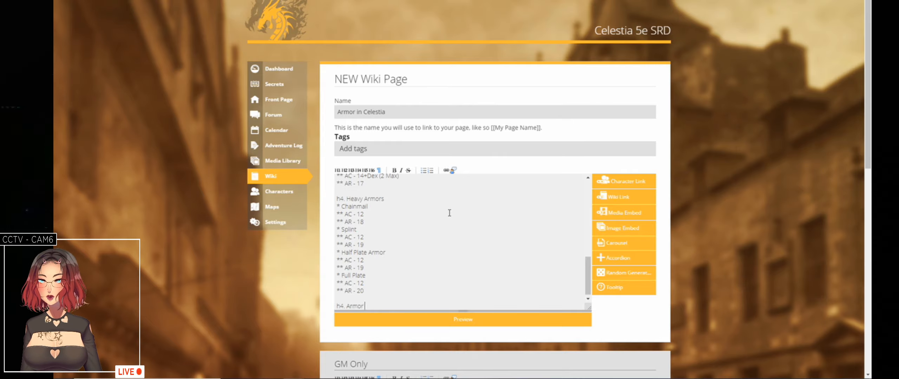
text( Materials)
key(Return)
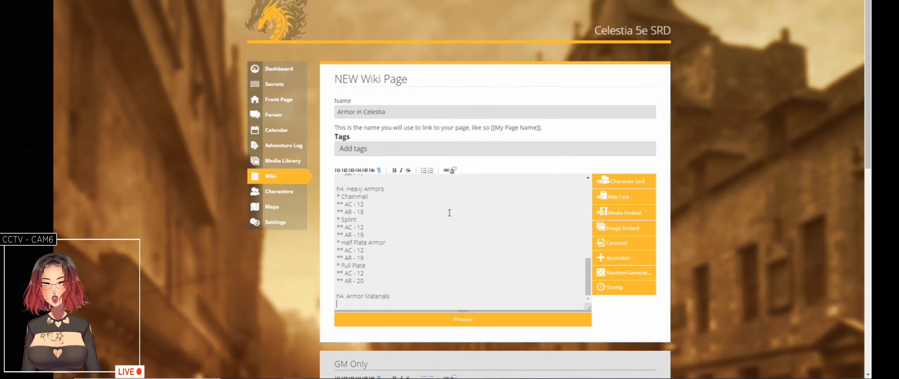
- Add four empty bullets under the Armor Materials heading and return to the first one
text(*)
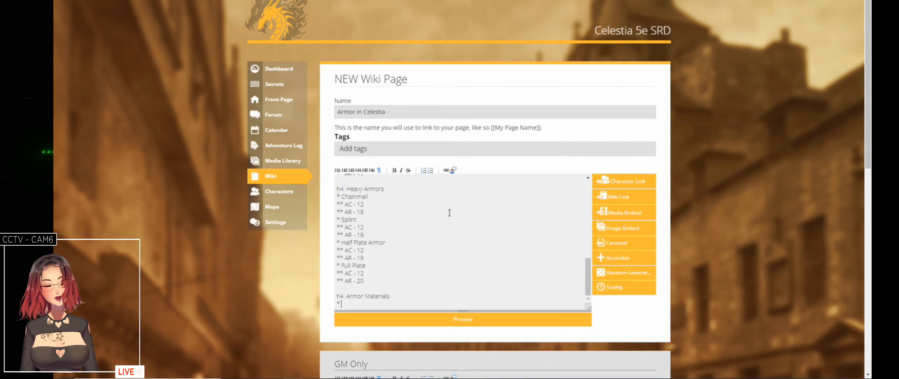
key(Return)
text(*)
key(Return)
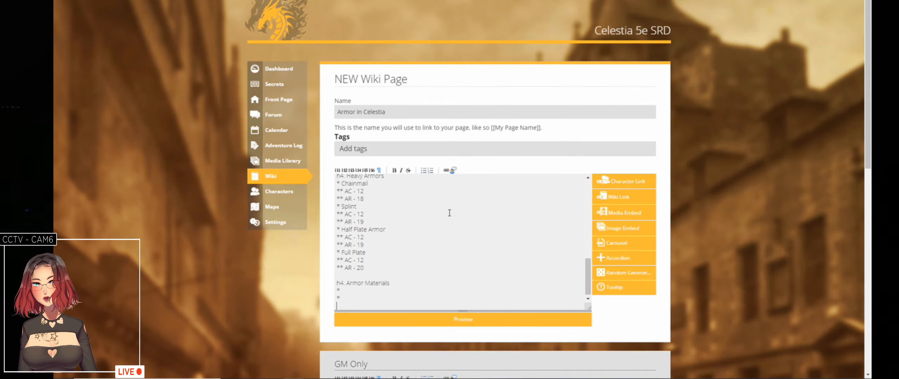
text(*)
key(Return)
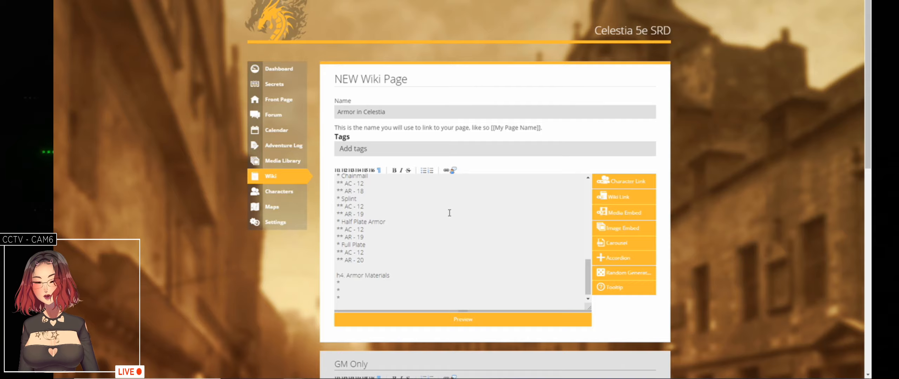
text(*)
key(Up)
key(Up)
key(Up)
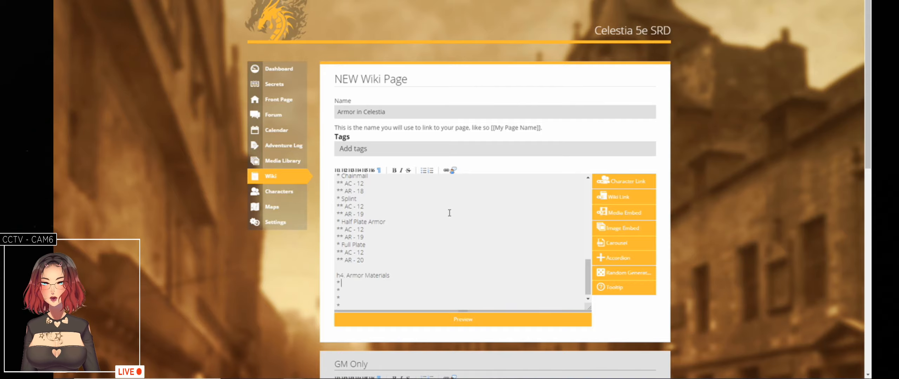
- Enter "Adamantite" in the first Armor Materials bullet and correct it to the suggested spelling "Adamantine"
text(Ad)
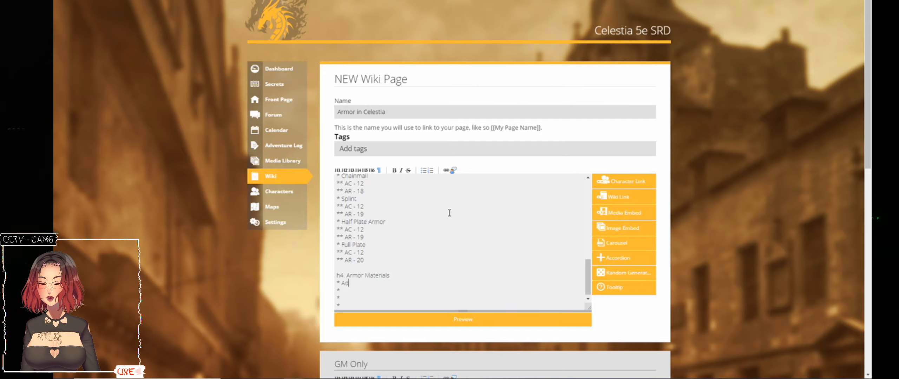
text(amant)
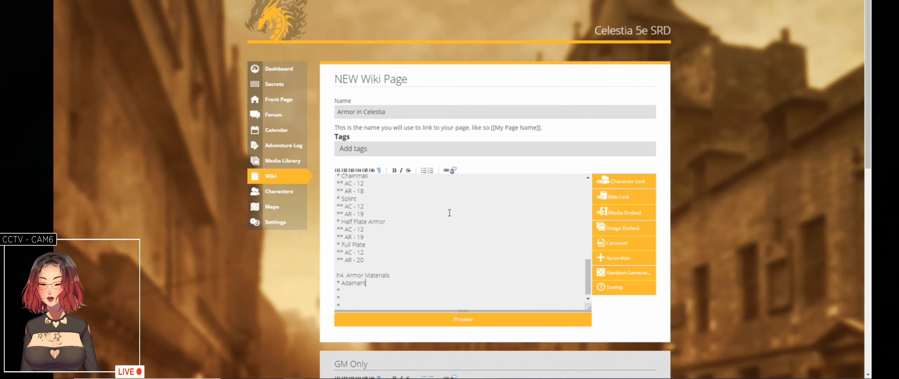
text(ite)
key(Down)
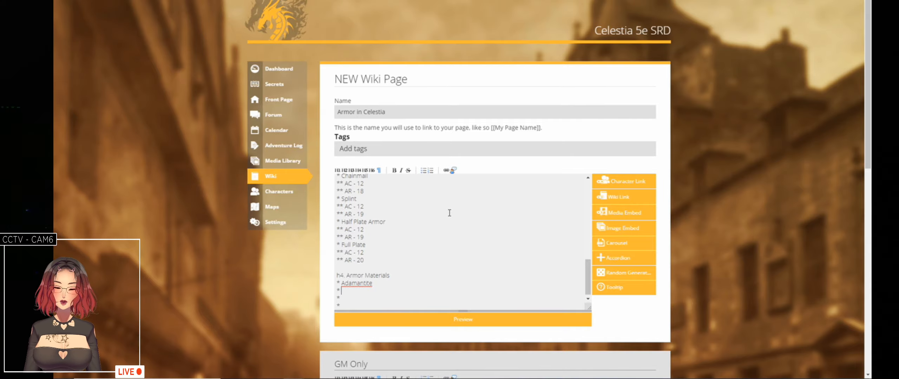
right_click(356, 283)
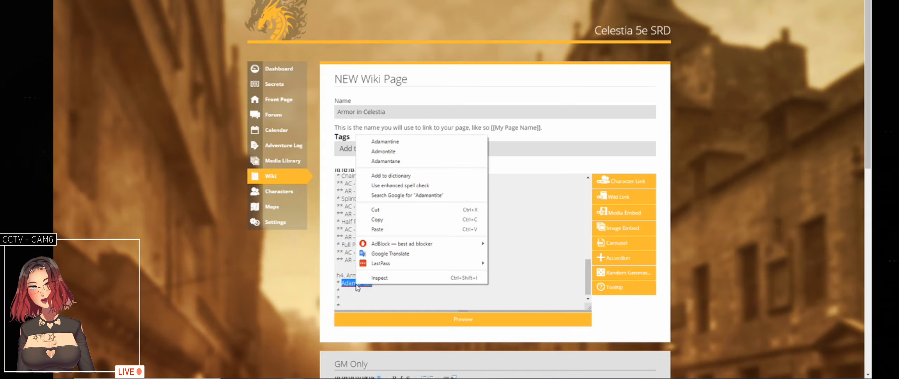
click(420, 142)
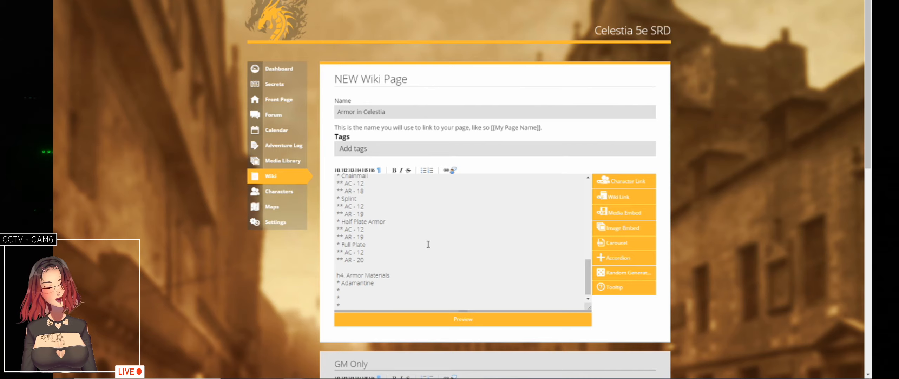
- Switch to the Roll20 tab and search the compendium for "adamantine"
key(ctrl+Tab)
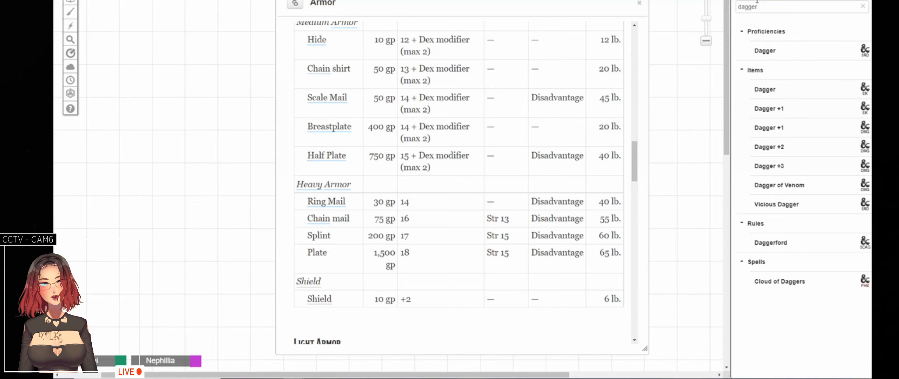
double_click(772, 5)
text(ada)
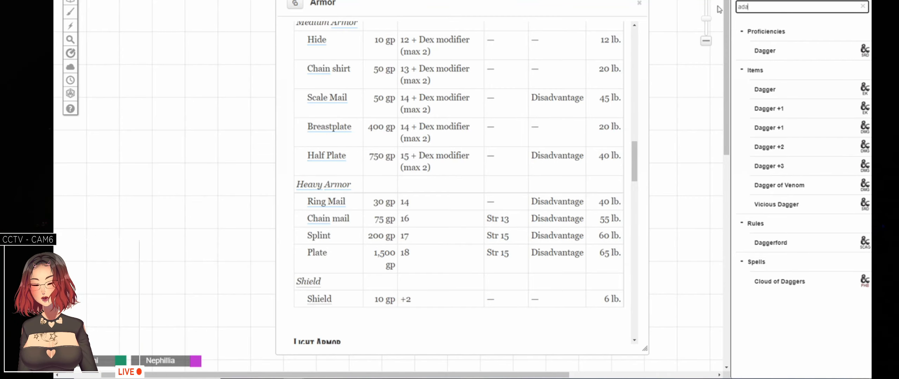
text(mantite)
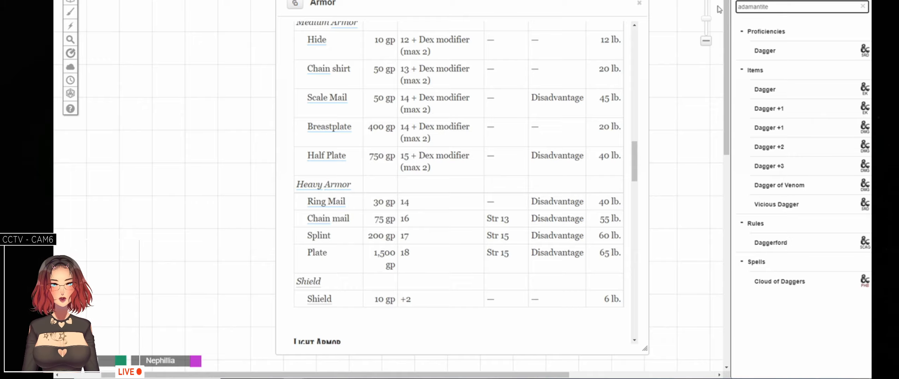
key(BackSpace)
key(BackSpace)
key(BackSpace)
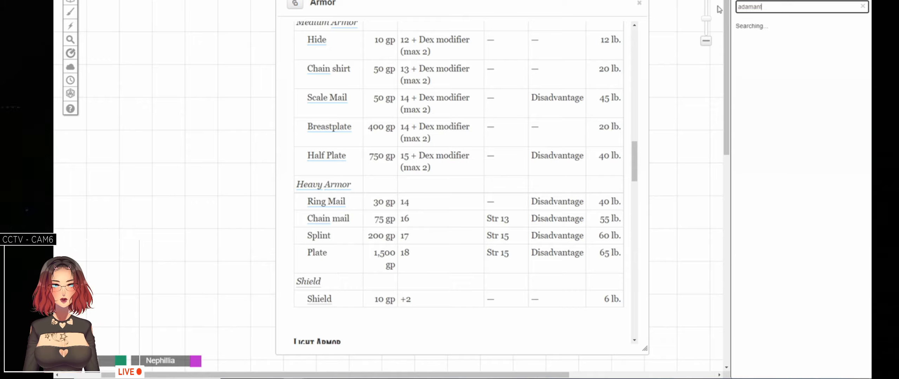
key(BackSpace)
text(tine)
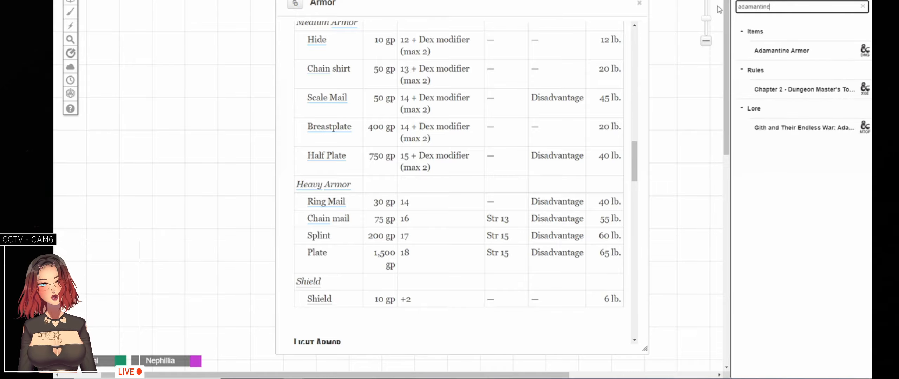
- Read the Adamantine Armor item's description, close it, and return to the wiki page being edited
click(785, 51)
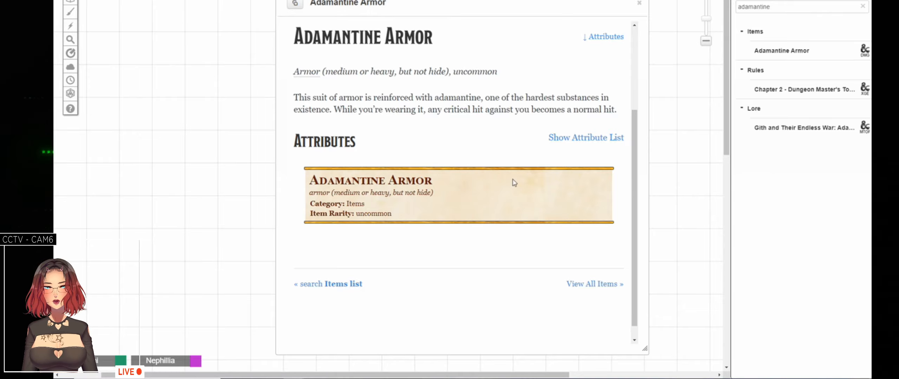
click(639, 4)
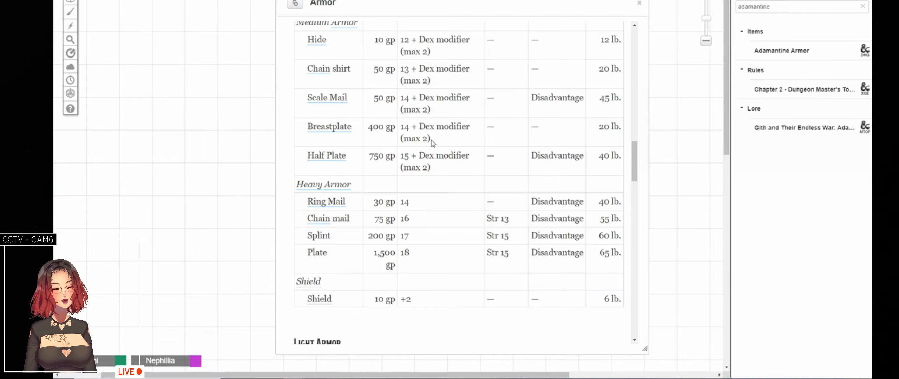
key(ctrl+Tab)
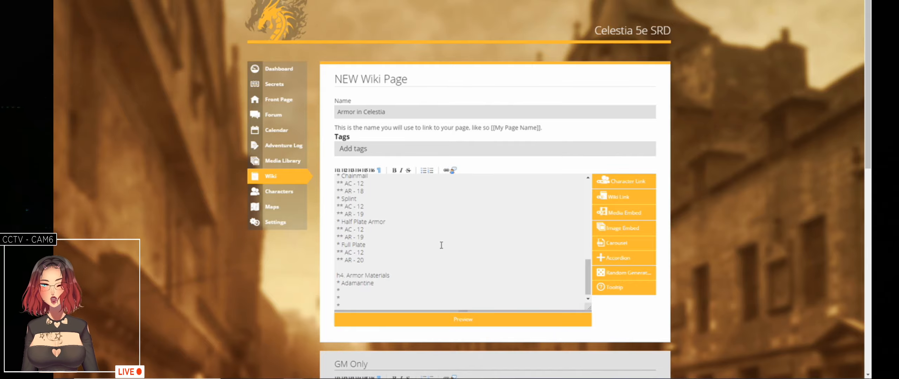
- Enter "Mithril Armor" in the second Armor Materials bullet
key(Down)
text(Mi)
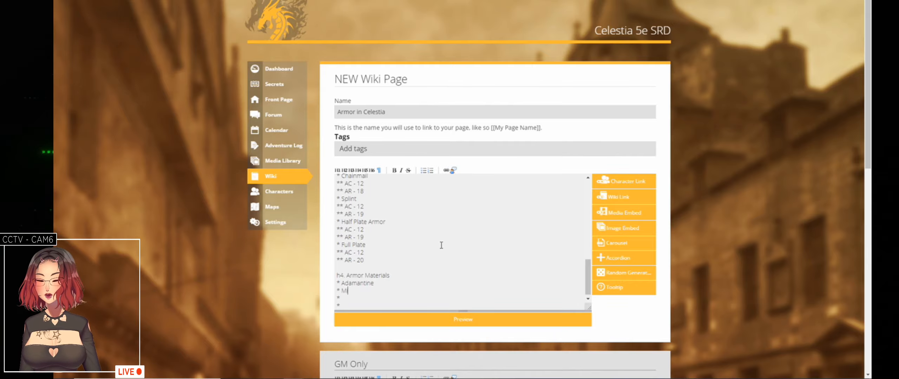
text(thril)
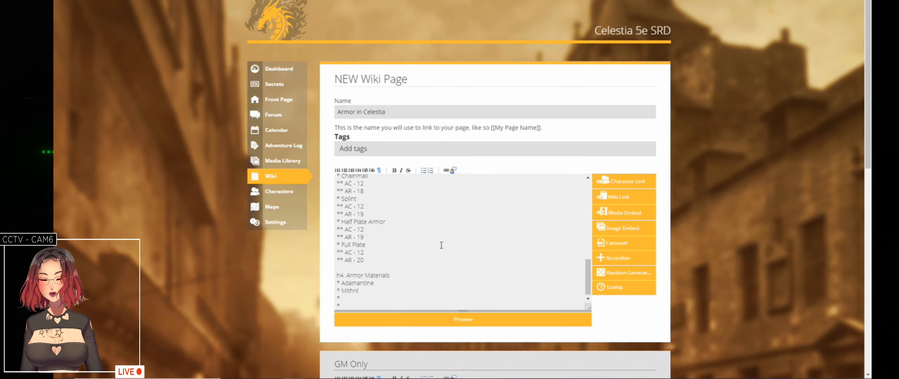
key(Up)
key(End)
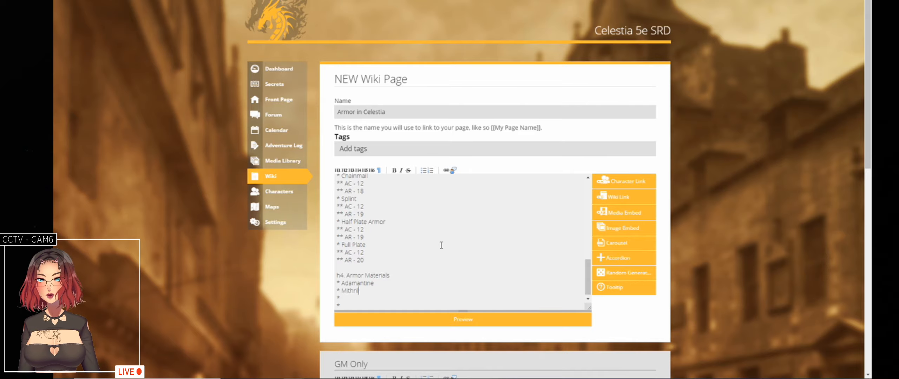
text(Armor)
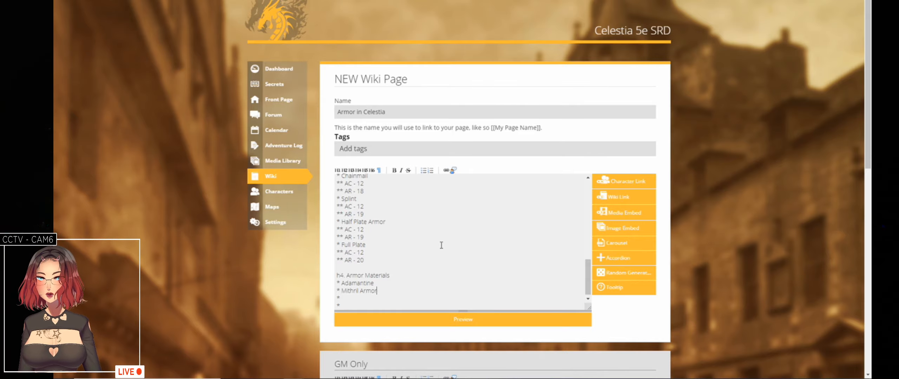
- Turn the Mithril Armor and Adamantine bullets into wiki links by enclosing each name in double square brackets
text(]])
key(ctrl+Left)
key(ctrl+Left)
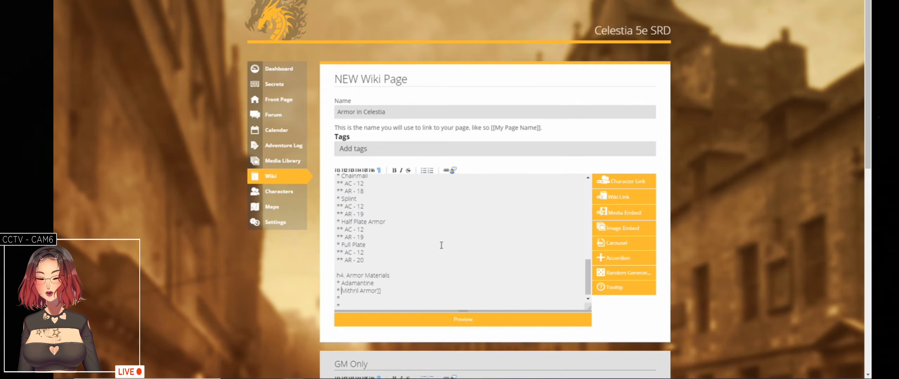
text([[)
key(Up)
key(ctrl+Left)
text([[)
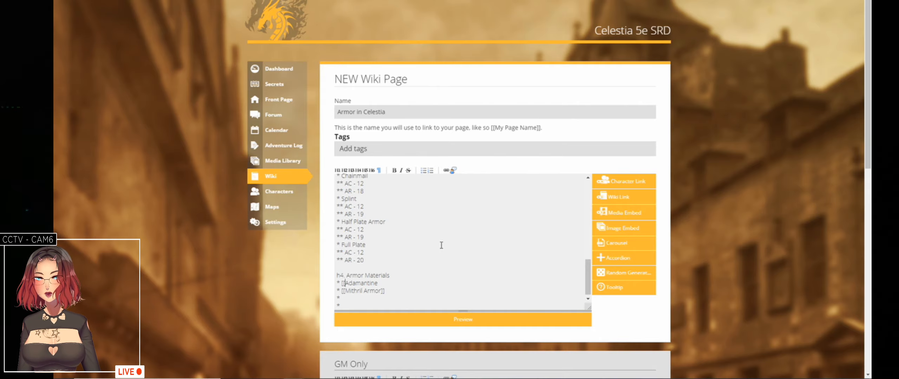
text(]])
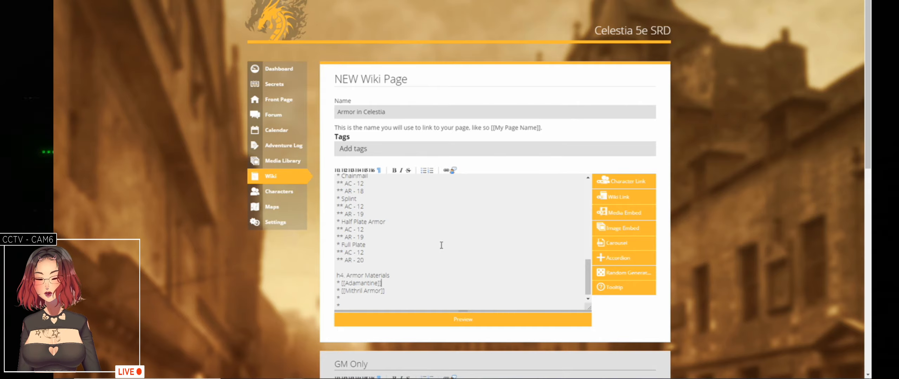
- Enter the wiki link "[[Monster Armor]]" in the third Armor Materials bullet
key(Down)
key(Down)
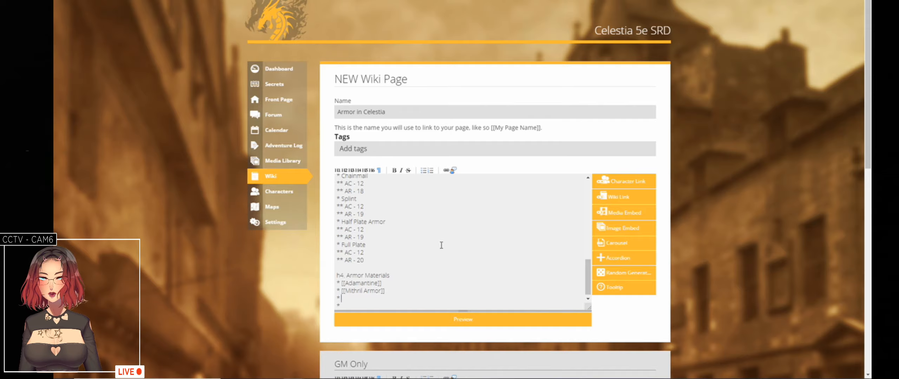
text([[A)
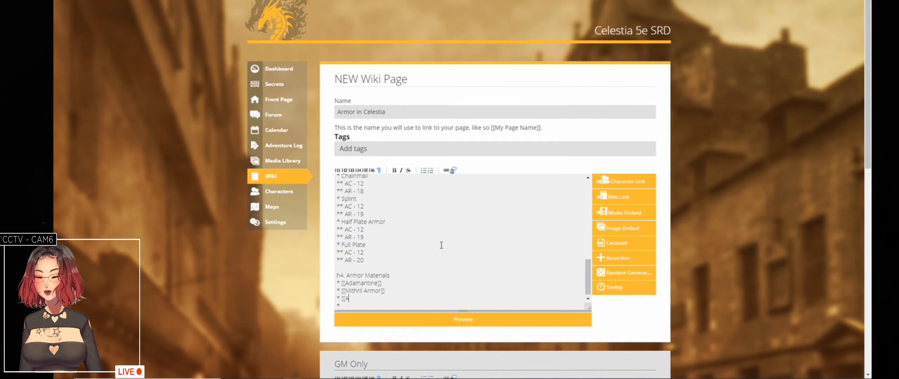
key(BackSpace)
text(Mons)
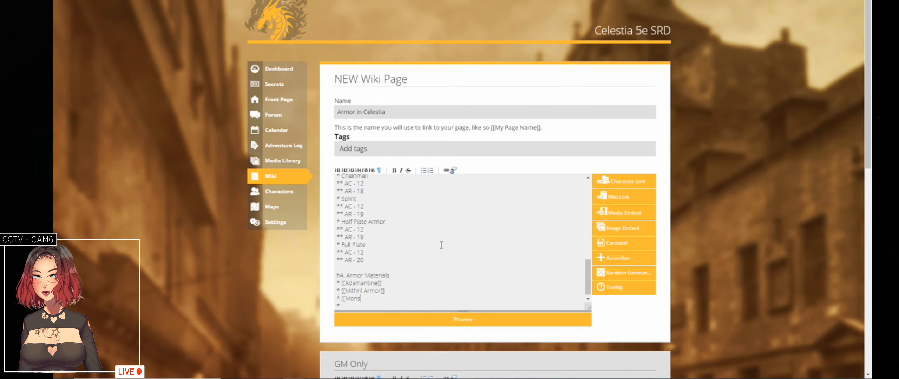
text(ter Armo)
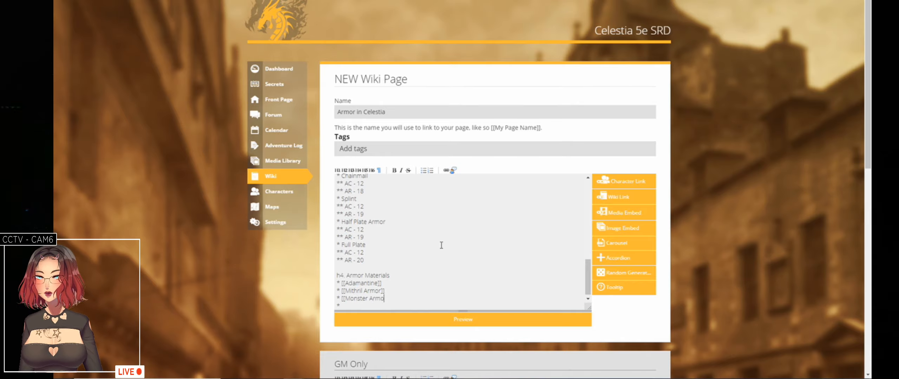
text(r]])
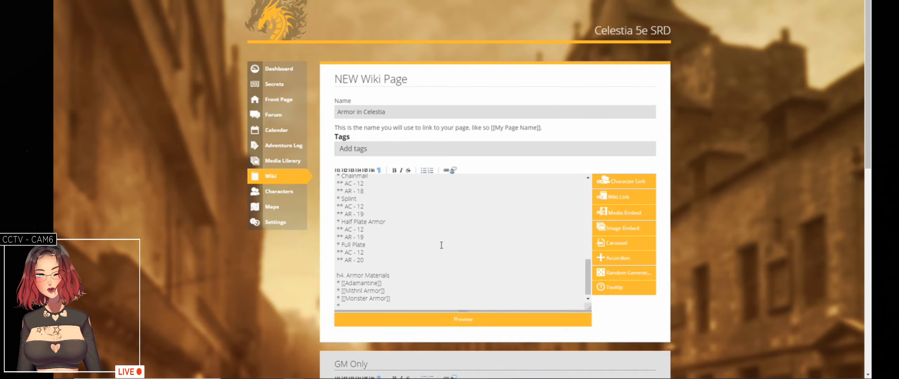
- Insert "Material" before "Armor" in the Monster Armor link, correct its spelling, and add a blank line below the last bullet
text(Mateiral)
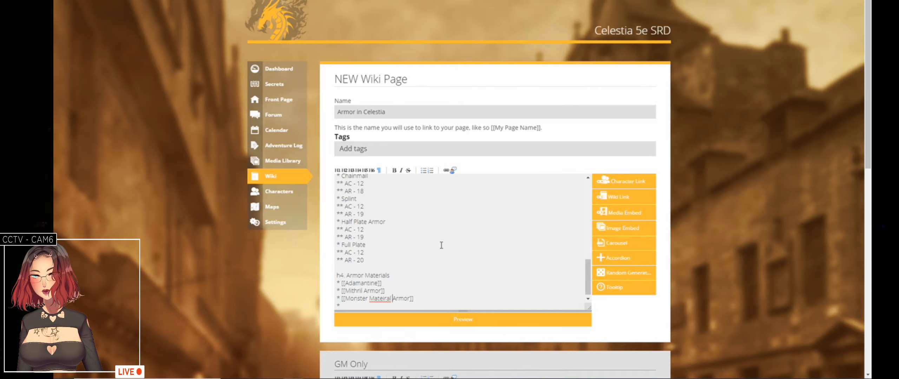
key(Left)
key(Left)
key(Left)
key(Left)
key(Left)
key(Left)
key(Right)
key(Right)
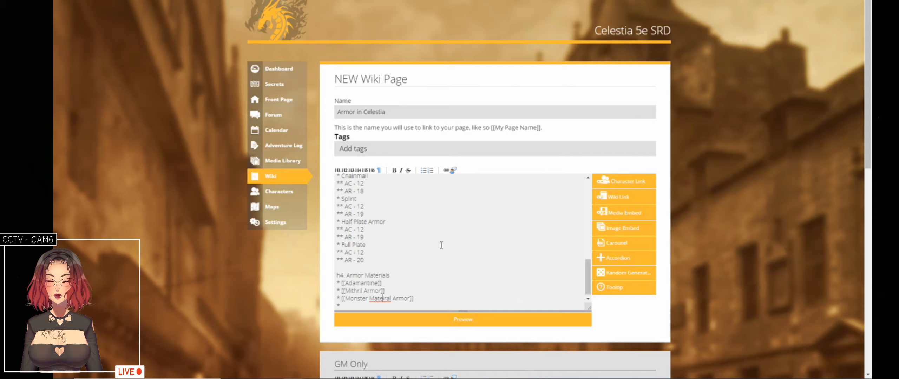
key(BackSpace)
key(Right)
text(i)
key(Down)
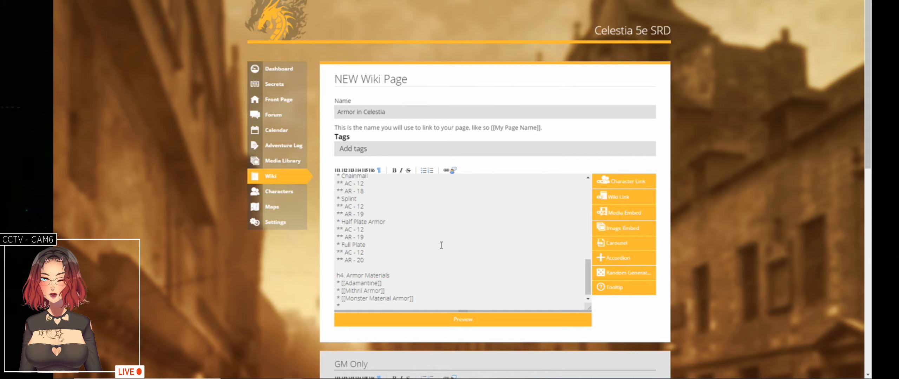
key(Return)
key(Up)
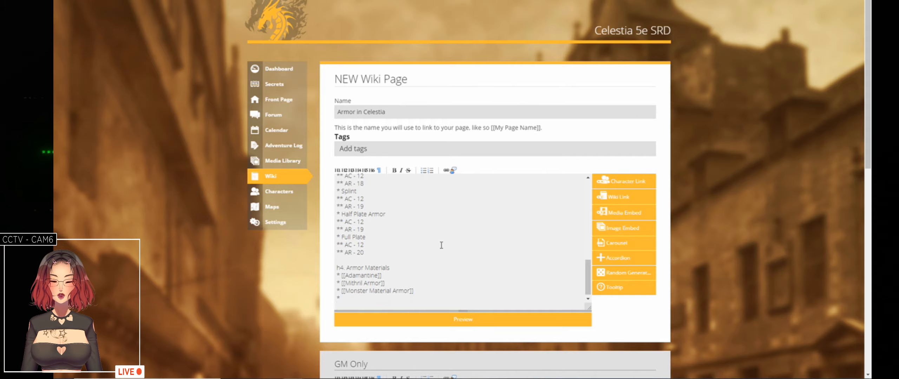
key(Right)
key(Right)
key(Right)
key(Right)
key(Right)
key(Right)
key(Right)
key(Right)
key(Right)
key(Right)
key(Right)
key(Right)
key(Right)
key(Right)
key(Right)
key(Right)
key(Home)
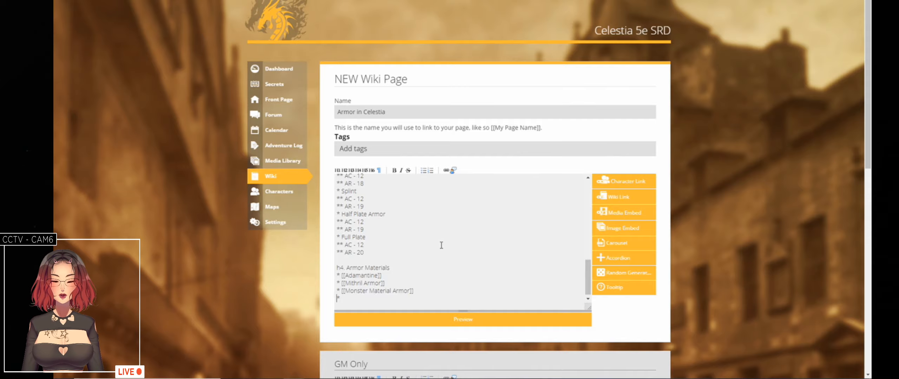
key(Left)
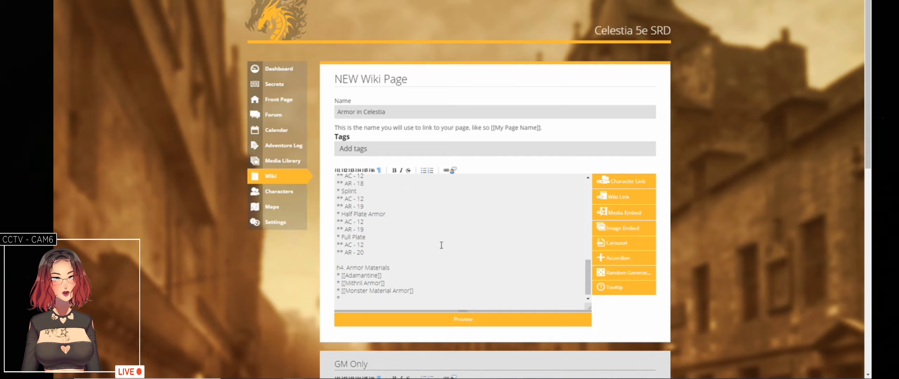
key(Left)
key(Left)
key(Left)
key(Left)
key(Left)
key(Left)
key(Left)
key(Left)
key(Left)
key(Left)
key(Left)
key(Left)
key(Left)
key(Left)
key(Left)
key(Left)
key(Left)
key(Left)
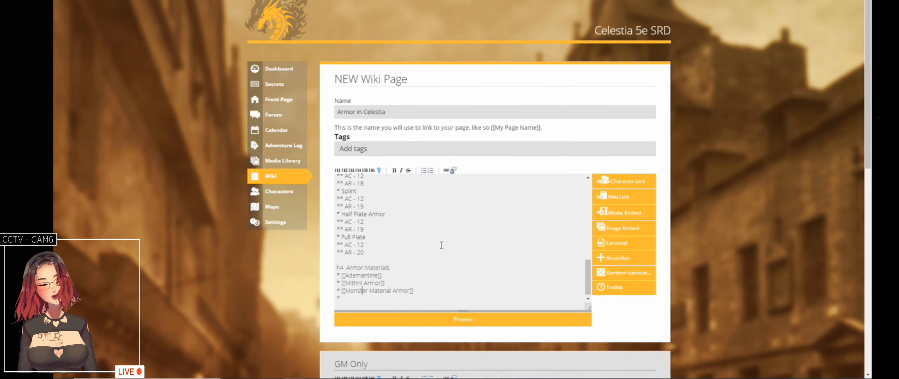
key(Down)
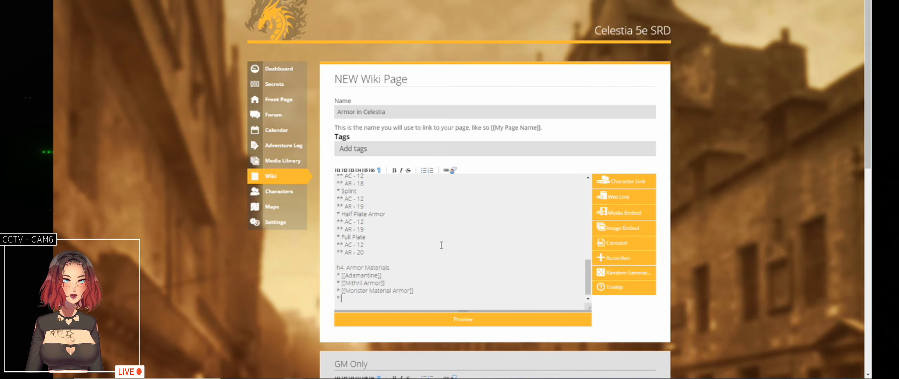
- Review the armor entries above Armor Materials back to the light armors, and return to the last empty bullet
key(Up)
key(Up)
key(Up)
key(Up)
key(Up)
key(Up)
key(Up)
key(Up)
key(Up)
key(Up)
key(Up)
key(Up)
key(Up)
key(Up)
key(Up)
key(Up)
key(Up)
key(Up)
key(Up)
key(Up)
key(Up)
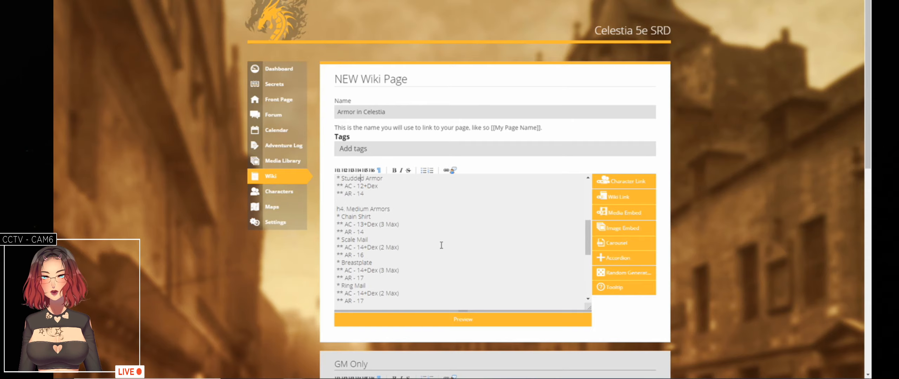
key(Up)
key(Up)
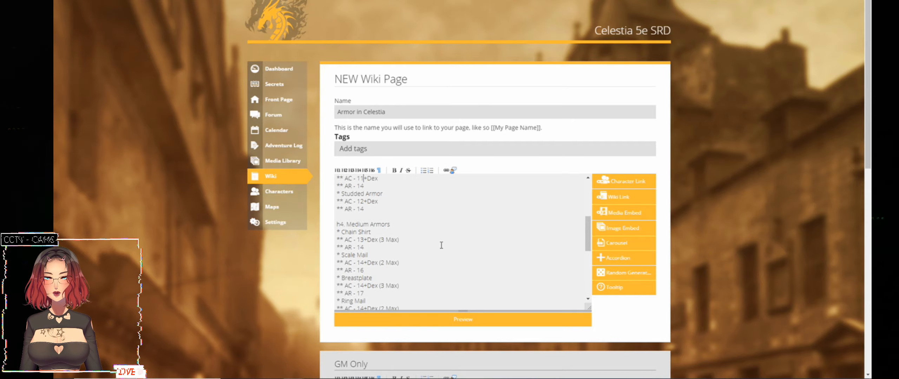
key(Down)
key(Down)
key(Down)
key(Down)
key(Down)
key(Down)
key(Down)
key(Down)
key(Down)
key(Down)
key(Down)
key(Down)
key(Down)
key(Down)
key(Down)
key(Down)
key(Down)
key(Down)
key(Down)
key(Down)
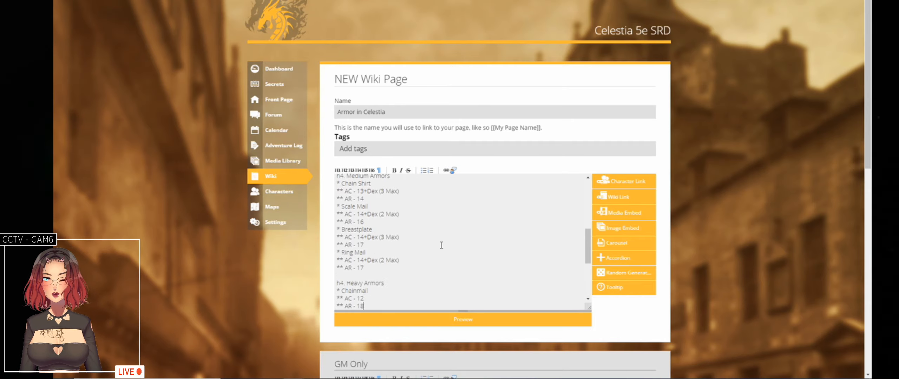
key(Down)
key(Down)
key(Down)
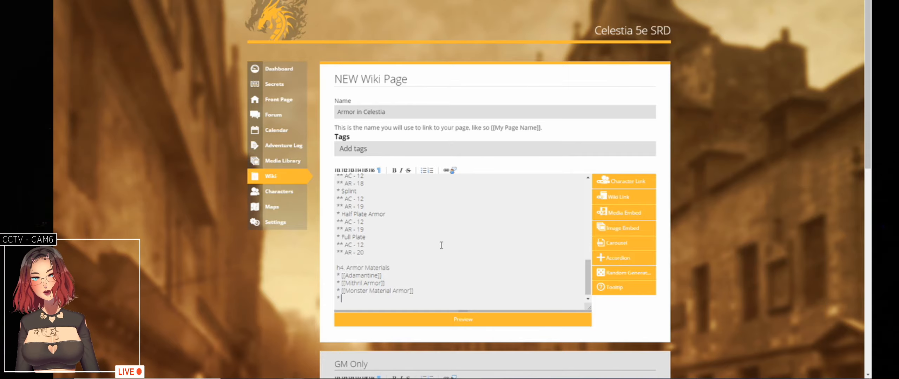
- Enter the wiki link "[[Wooden Armor]]" in the fourth Armor Materials bullet
text([[)
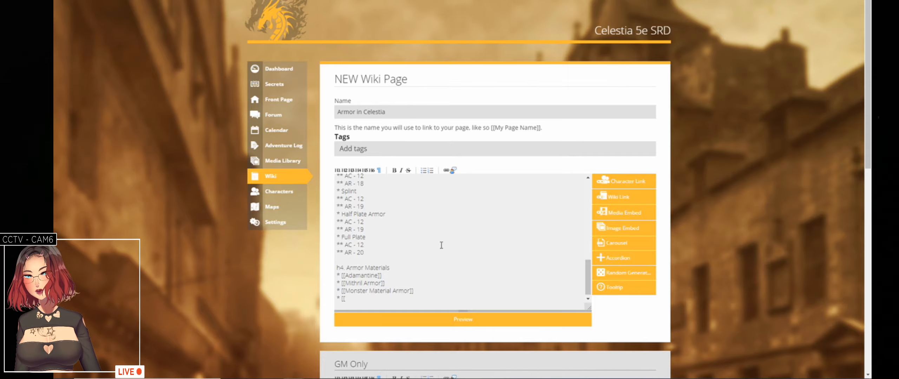
text(Wooden )
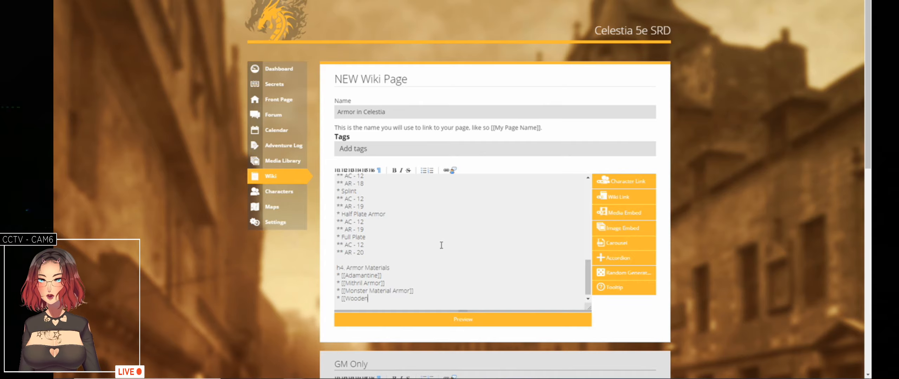
text(Armor)
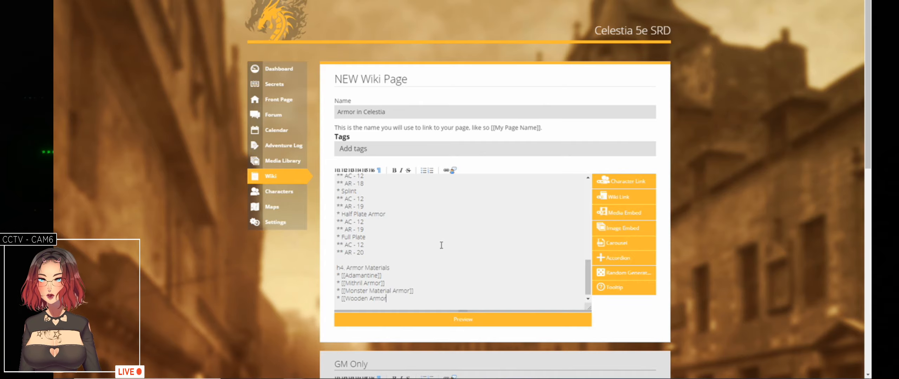
- Add "Armor" after "Adamantine" inside the first Armor Materials link
key(Up)
key(Left)
key(Left)
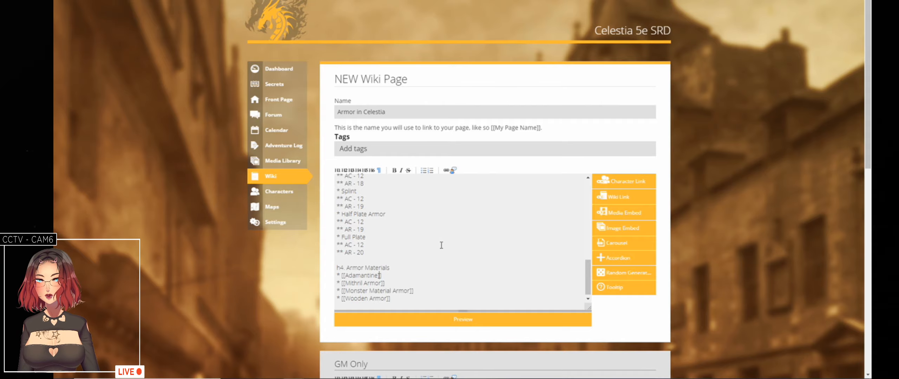
text(Armor)
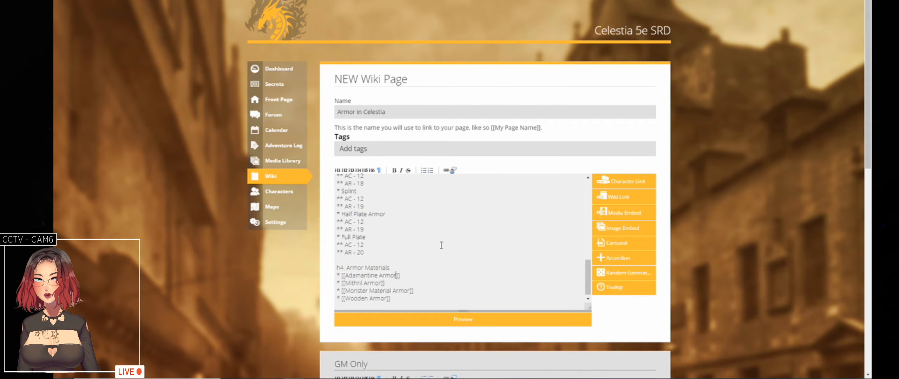
key(Return)
text(* [[)
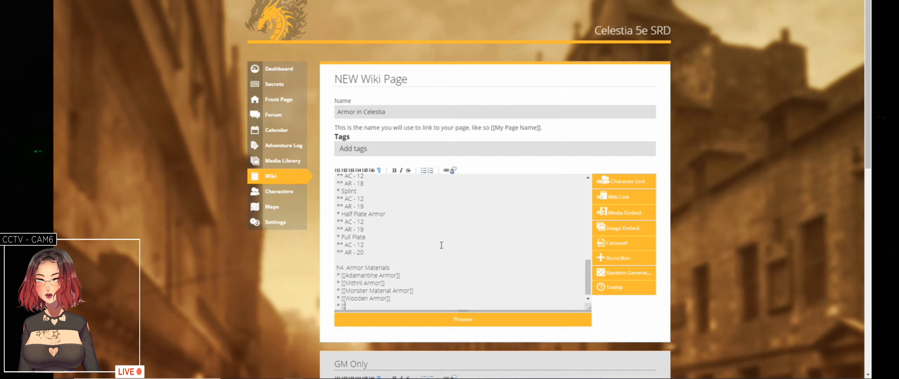
key(Return)
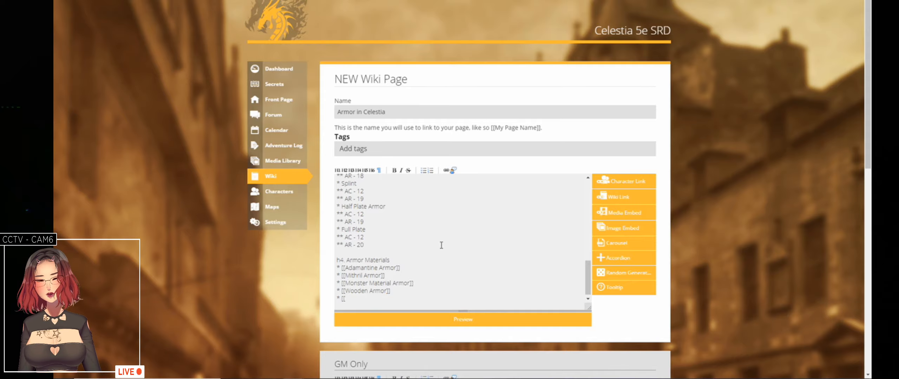
key(BackSpace)
key(BackSpace)
key(BackSpace)
key(BackSpace)
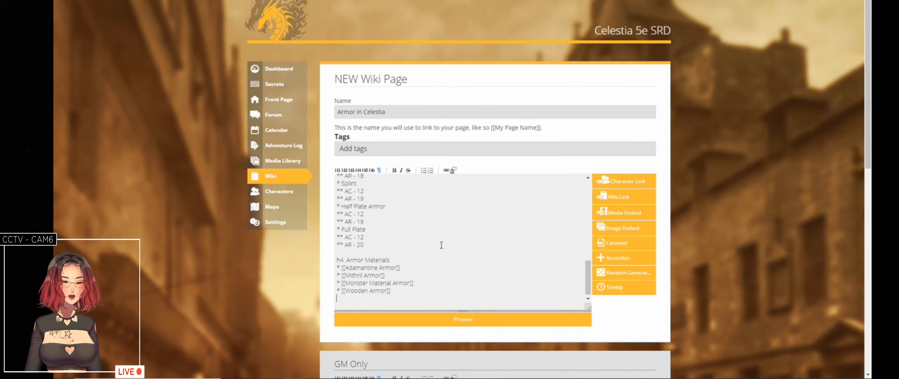
- Create the Armor in Celestia wiki page and look over the published armor lists
scroll(243, 260, down, 8)
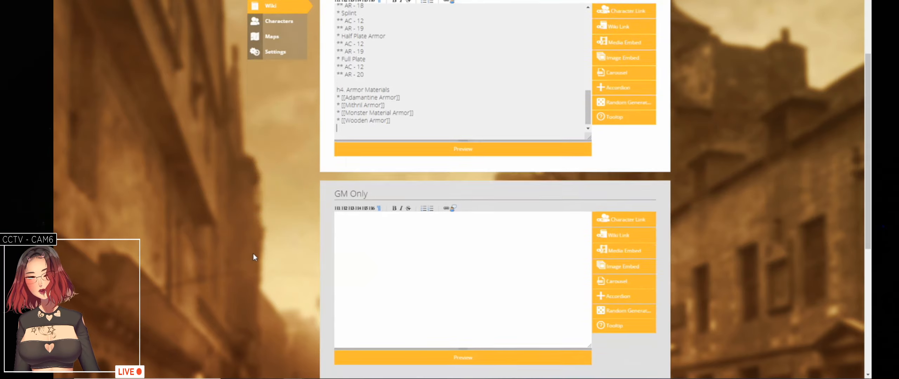
scroll(308, 273, down, 4)
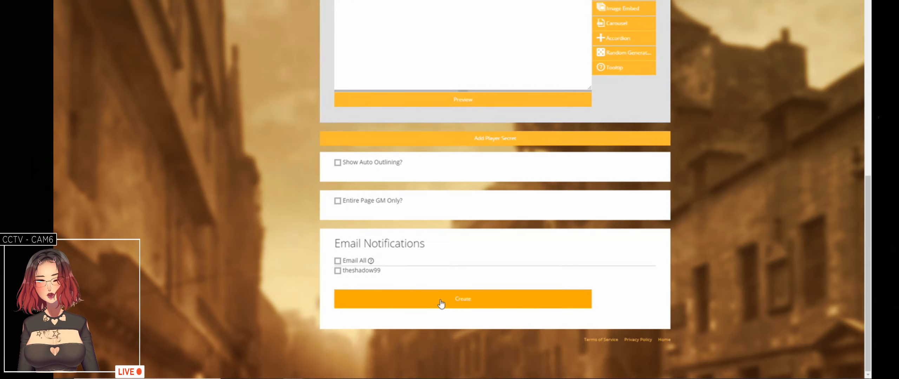
click(442, 305)
scroll(442, 232, down, 11)
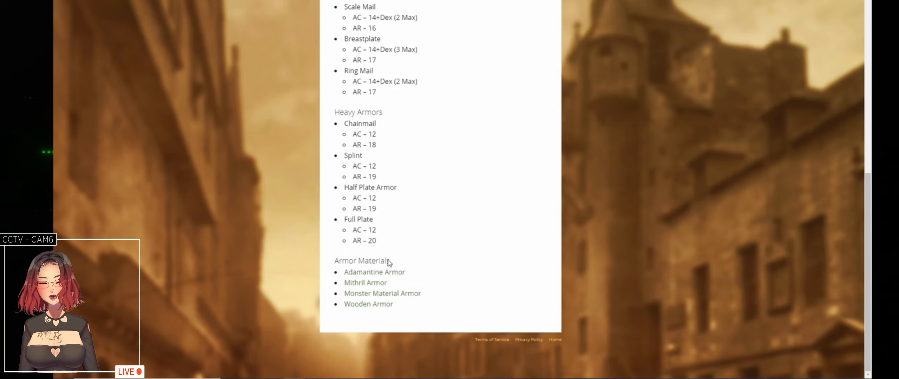
scroll(392, 245, up, 11)
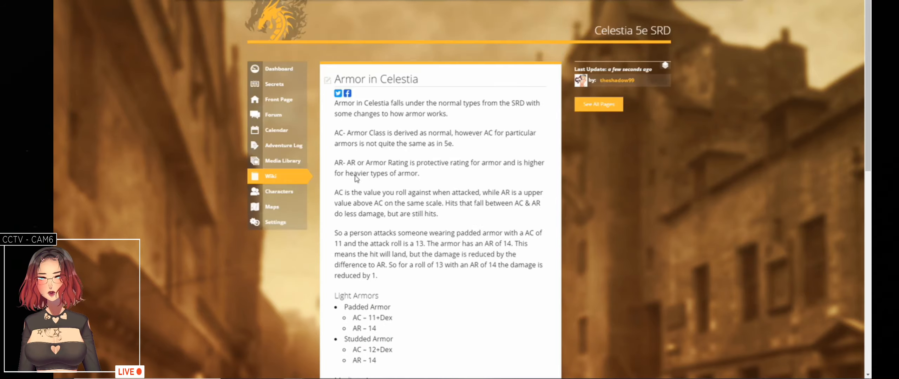
- Open the published page for editing and add two blank lines between the Full Plate entry and the Armor Materials heading
click(328, 82)
scroll(465, 220, down, 10)
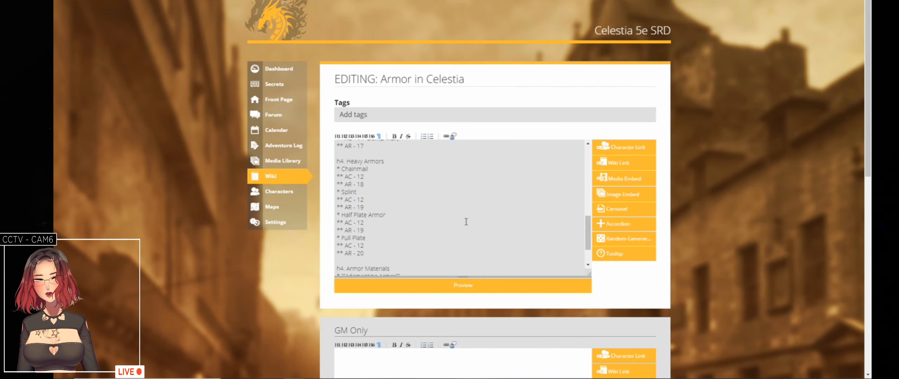
scroll(456, 221, down, 1)
click(461, 220)
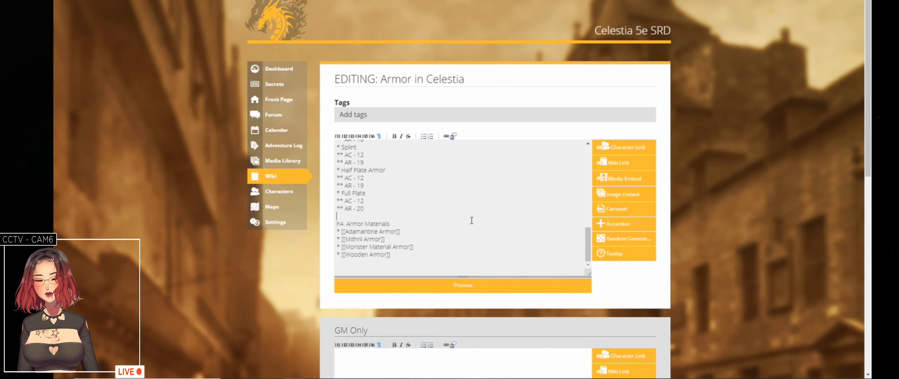
key(Return)
key(Return)
key(Up)
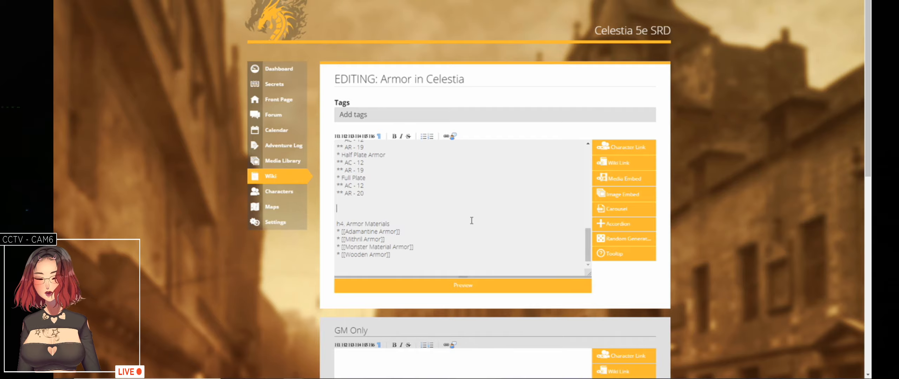
- Enter the sentence "Base values for armor can be changed by makign the armor out of a specific material." above Armor Materials
text(Base )
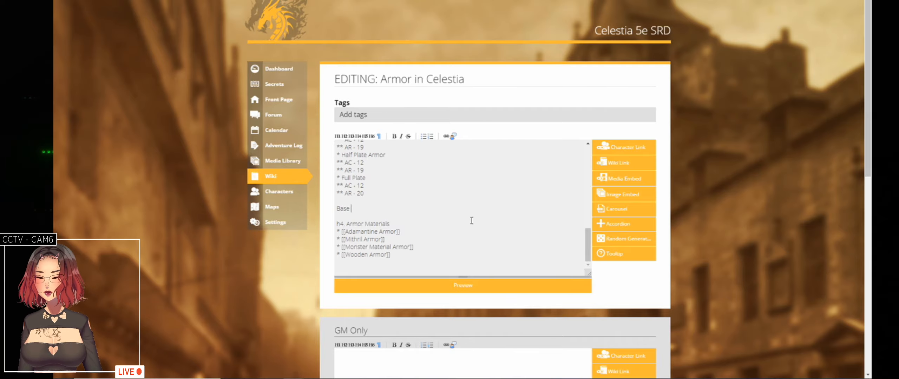
text(values for a)
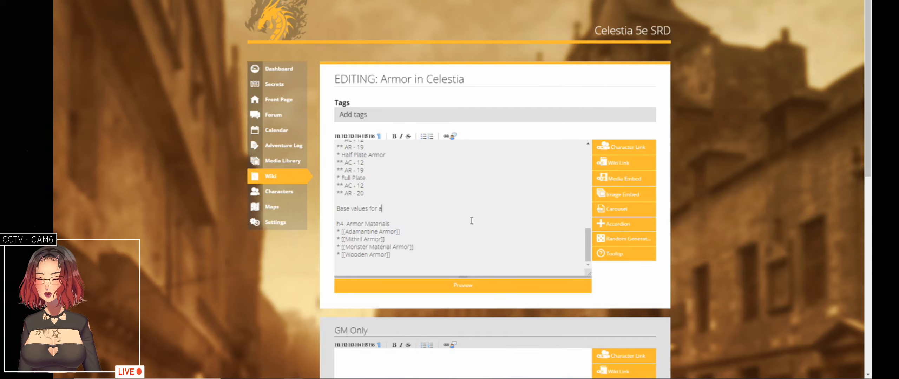
text(rmor can be)
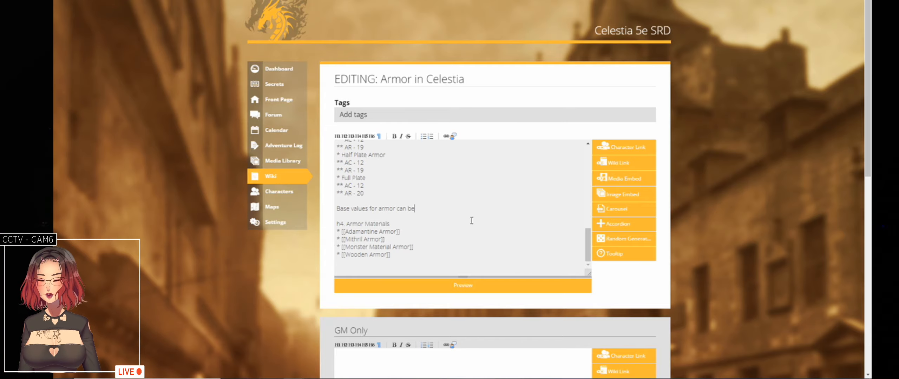
text( changed by )
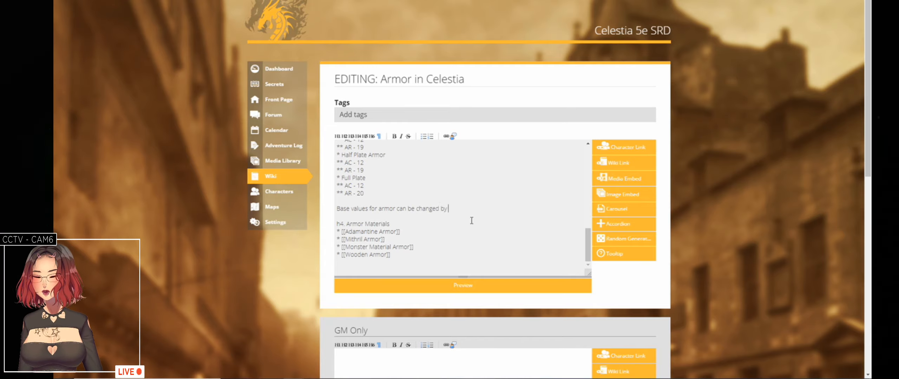
text(makign t)
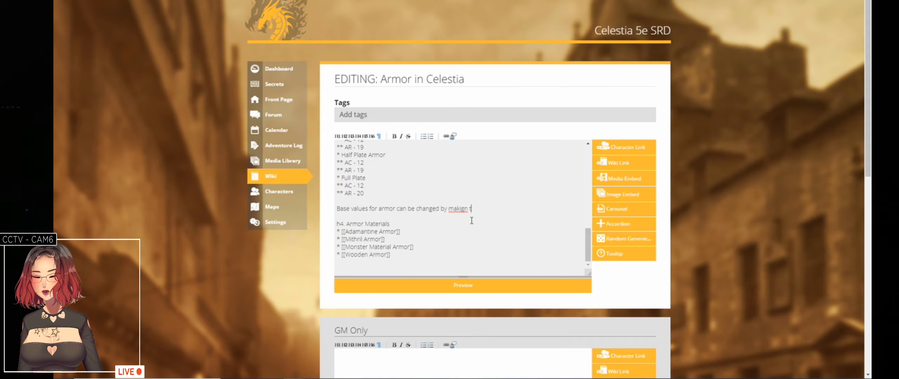
text(he armor out)
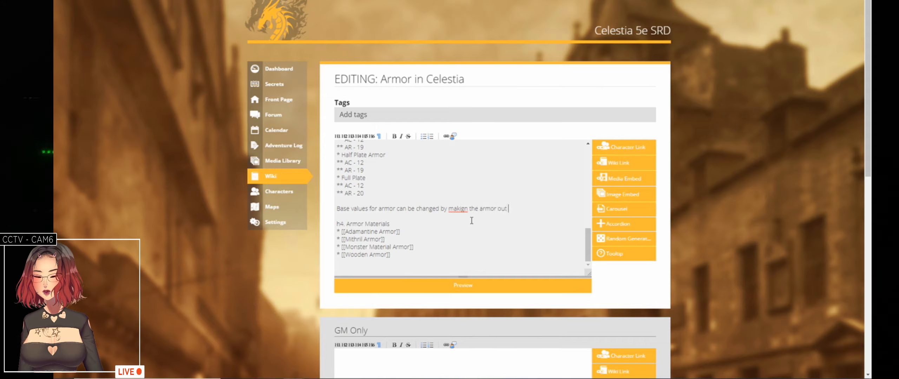
text( of a specific )
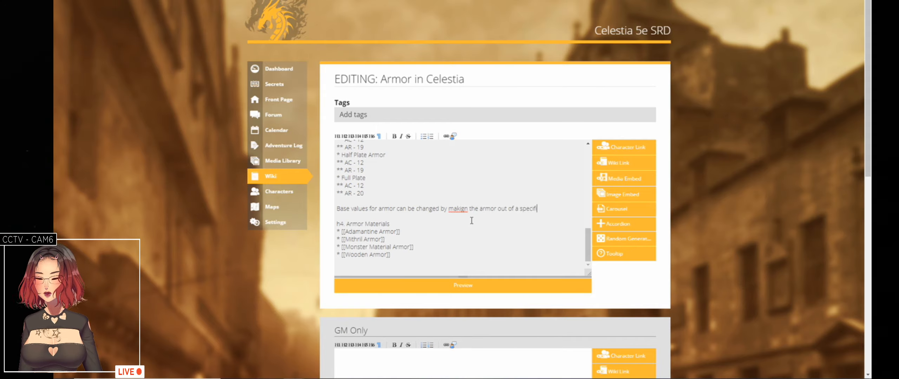
text(material)
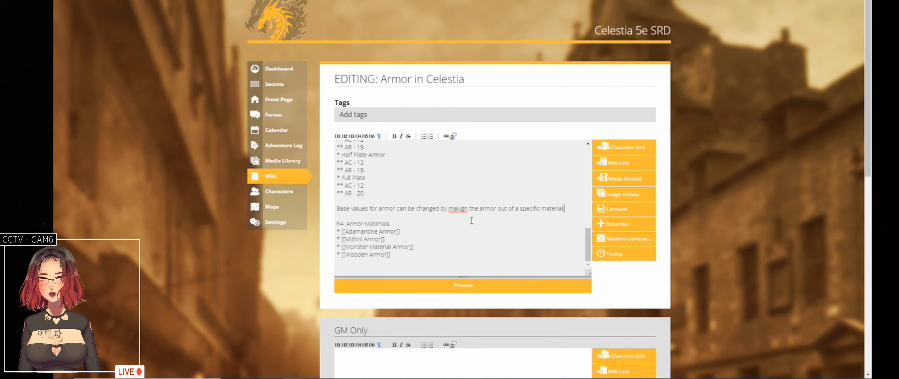
text(.)
- Correct the misspelled "makign" to "making" in the sentence above Armor Materials
key(ctrl+Left)
key(ctrl+Left)
key(ctrl+Left)
key(ctrl+Left)
key(ctrl+Left)
key(ctrl+Left)
key(ctrl+Left)
key(ctrl+Left)
key(Right)
key(Right)
key(Right)
key(Right)
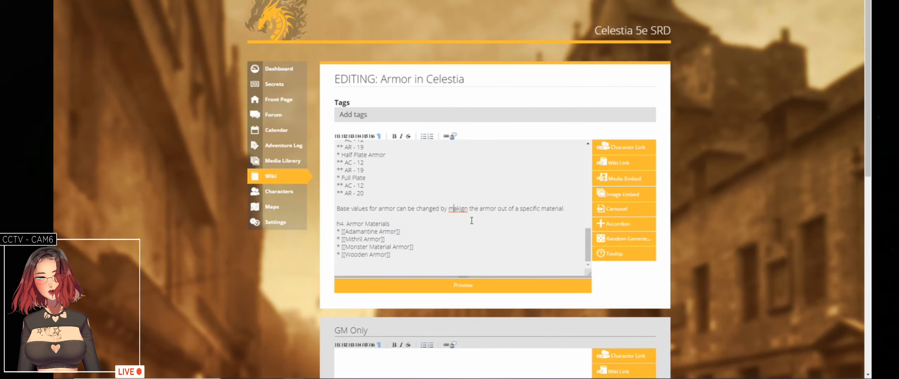
key(Delete)
key(Right)
text(g)
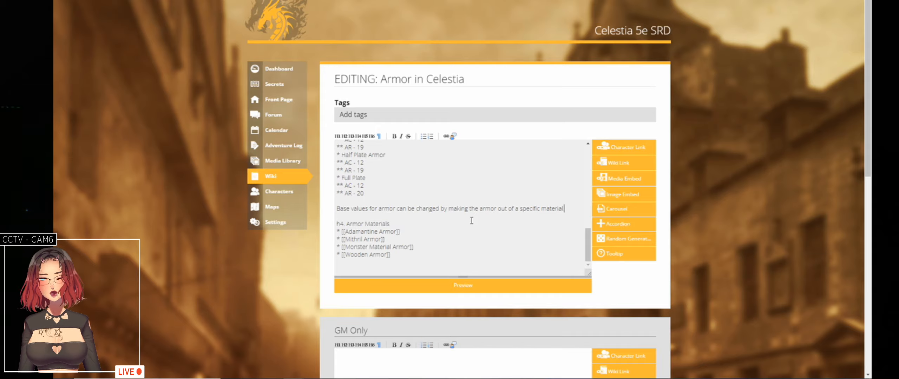
key(End)
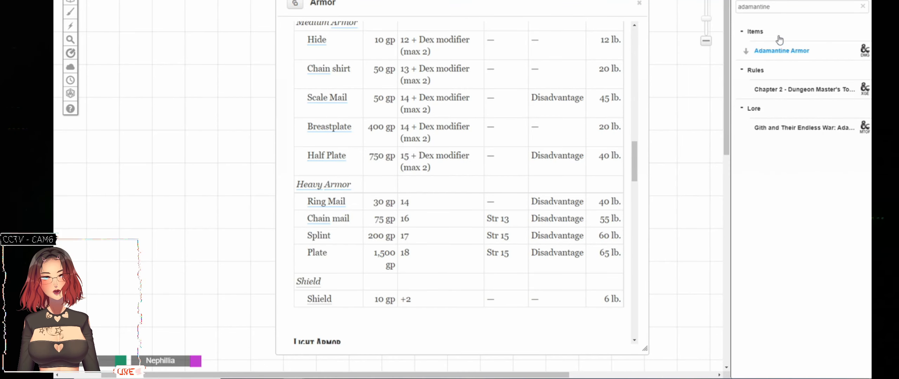
- Switch to the virtual tabletop, search its compendium for "dragonscale", and shorten the search to "dragon"
double_click(755, 7)
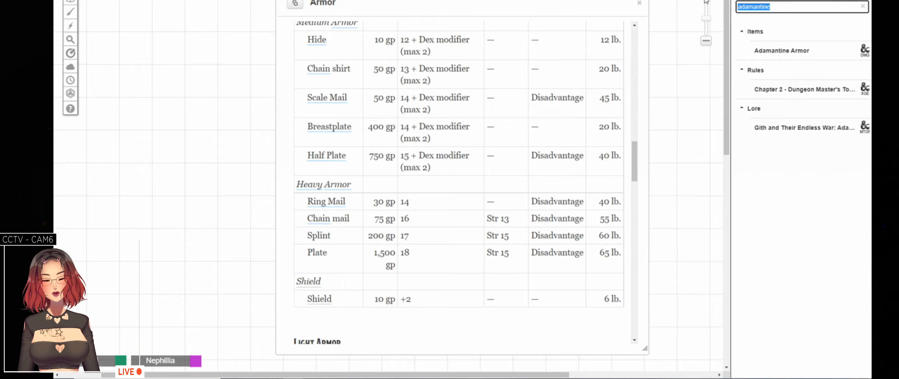
text(dragon)
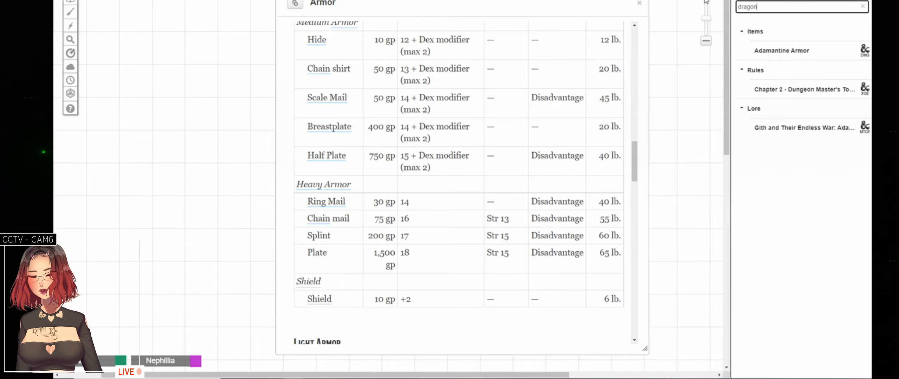
text(sca)
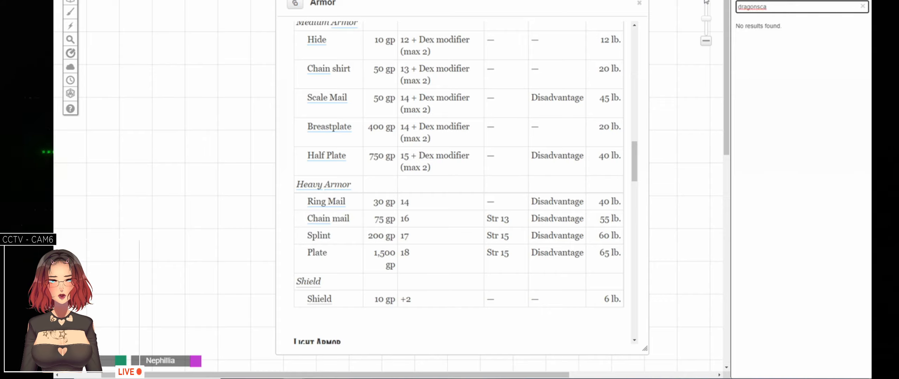
text(le)
key(BackSpace)
key(BackSpace)
key(BackSpace)
key(BackSpace)
key(BackSpace)
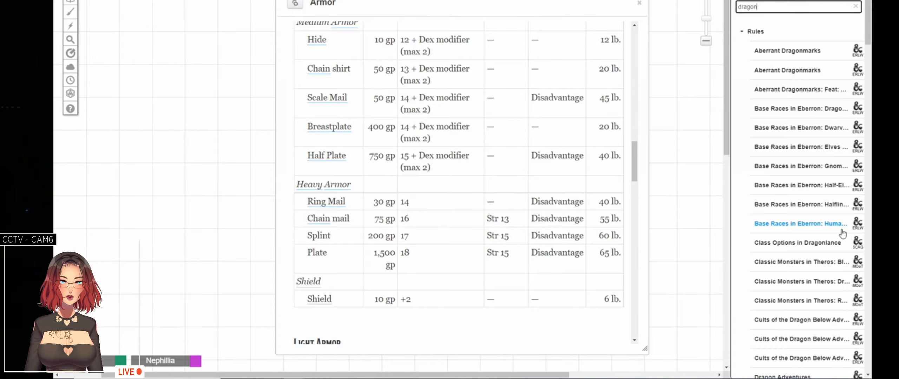
- Find Dragon Scale Mail among the items in the dragon search results and open its entry
scroll(839, 233, down, 6)
scroll(839, 234, down, 15)
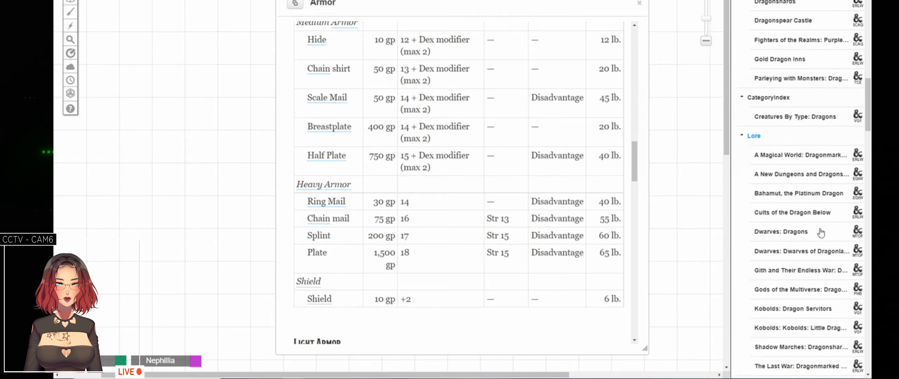
scroll(821, 232, down, 18)
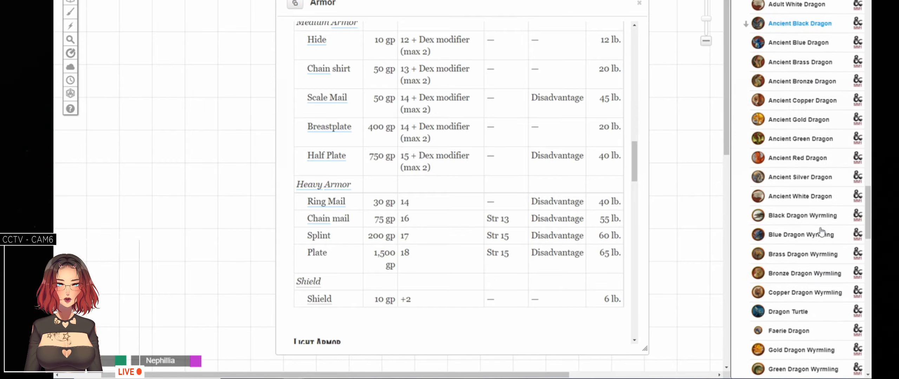
scroll(820, 233, down, 9)
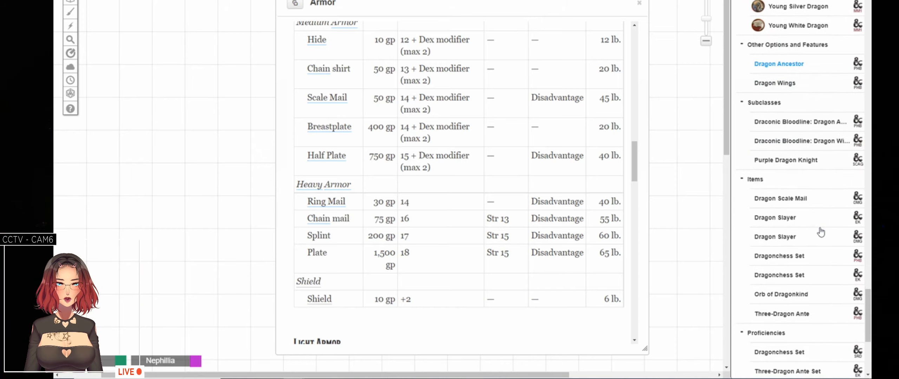
scroll(821, 233, down, 3)
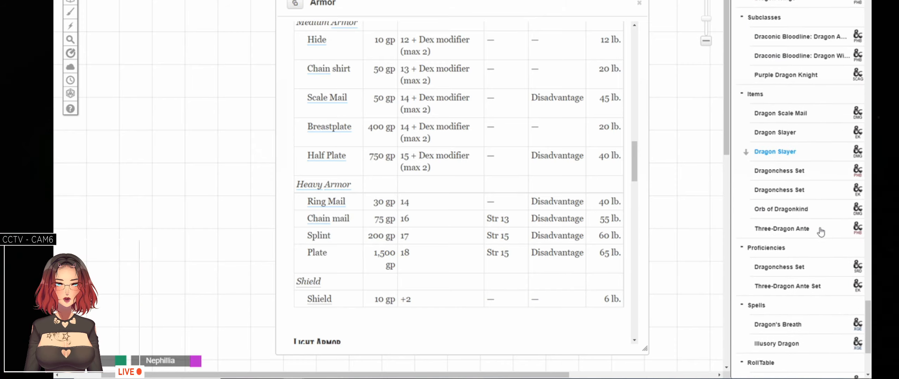
click(778, 114)
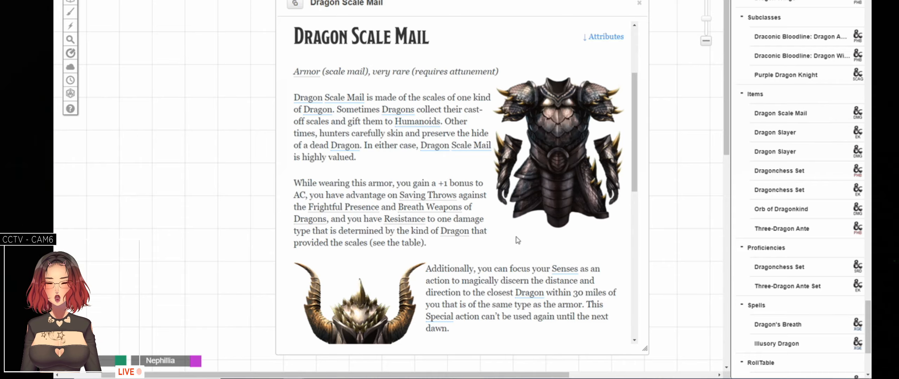
- Close the Dragon Scale Mail entry and add "Each type of material will have it's own values, advantages, and disadvantages." before the Armor Materials heading
click(639, 2)
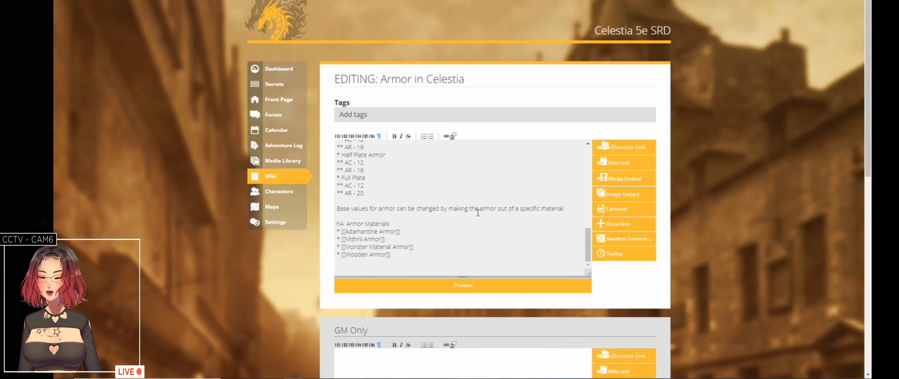
text(Each )
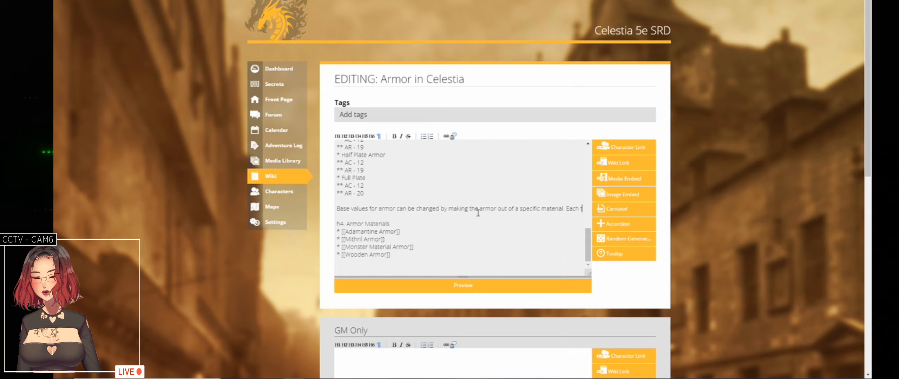
text(type of materia)
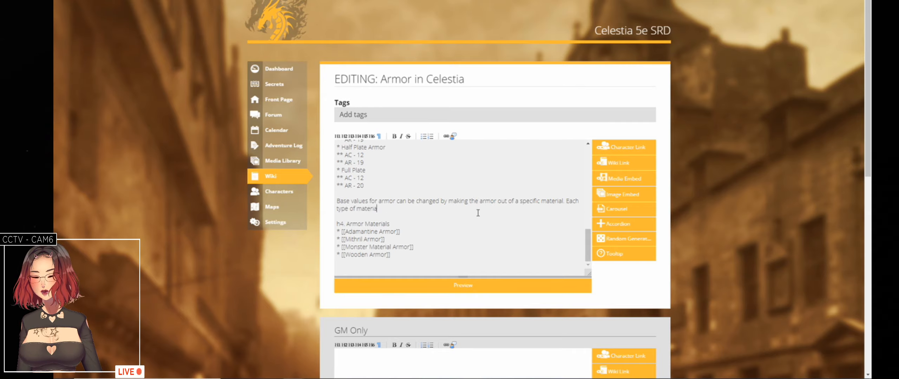
text(l will have it's own )
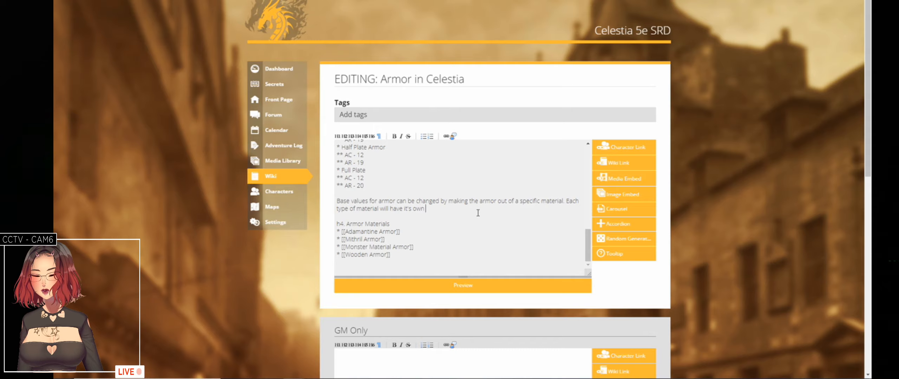
text(values)
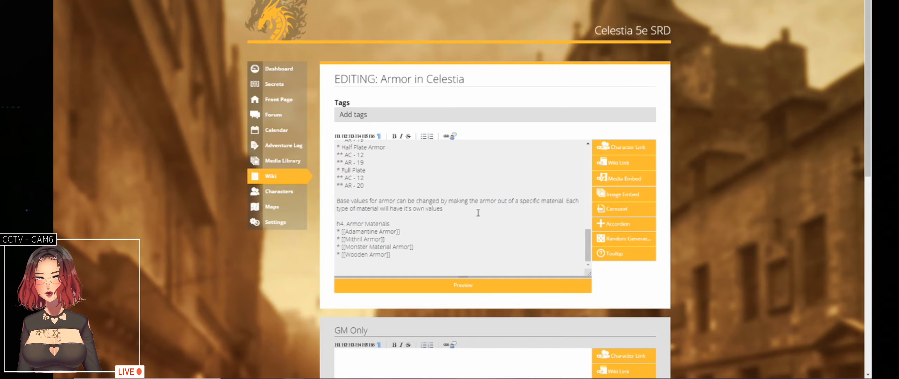
text(. )
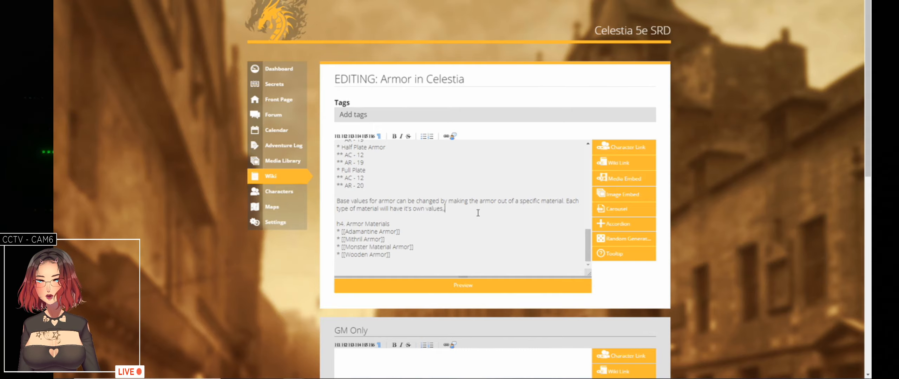
text(advanta)
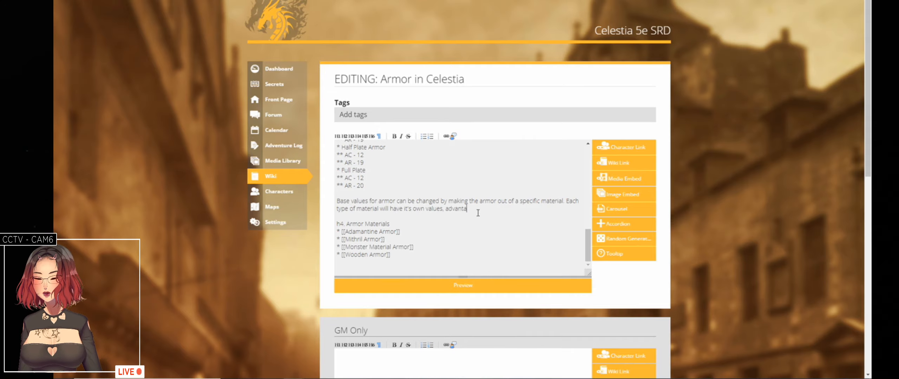
text(ges, and disa)
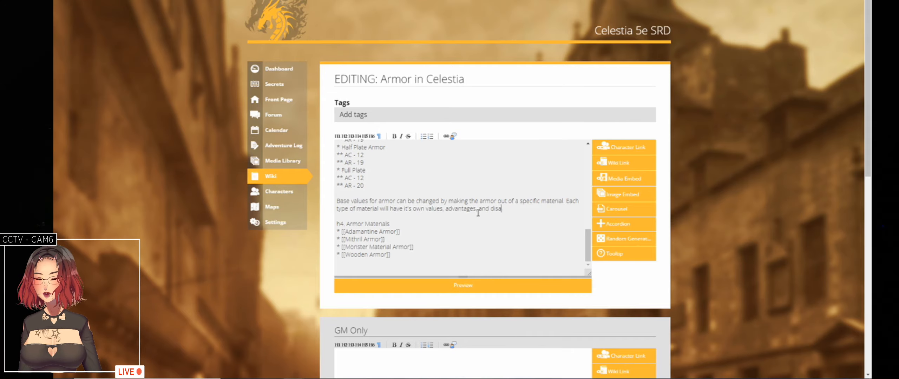
text(dvantages.)
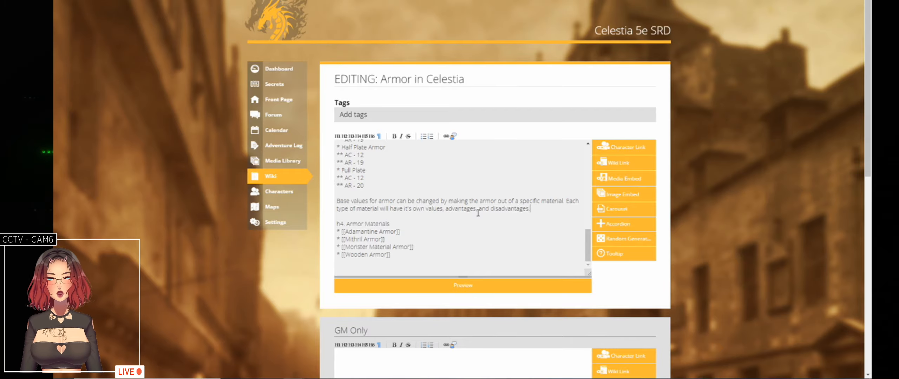
key(Right)
key(Right)
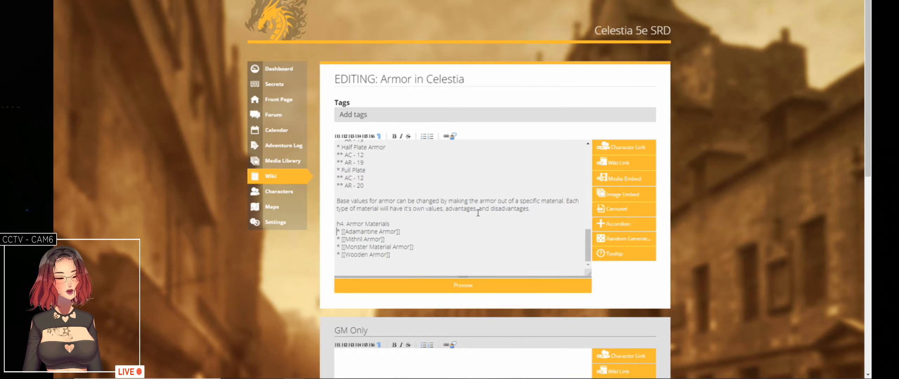
key(Down)
key(Down)
key(Down)
key(Down)
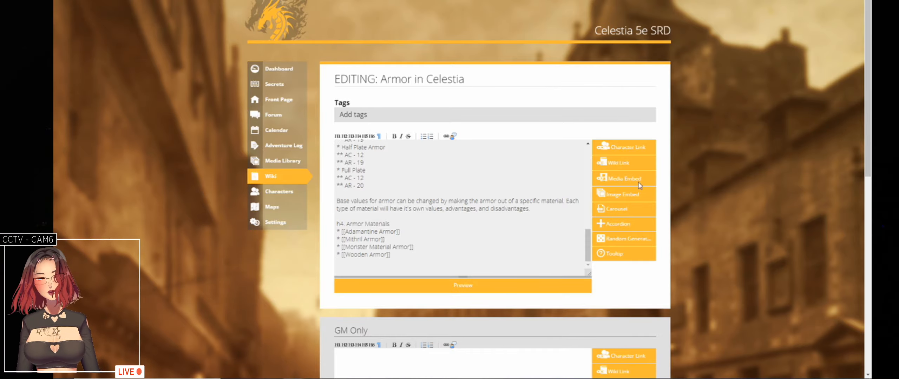
- Save the edited Armor in Celestia wiki page
scroll(733, 200, down, 6)
scroll(733, 201, down, 5)
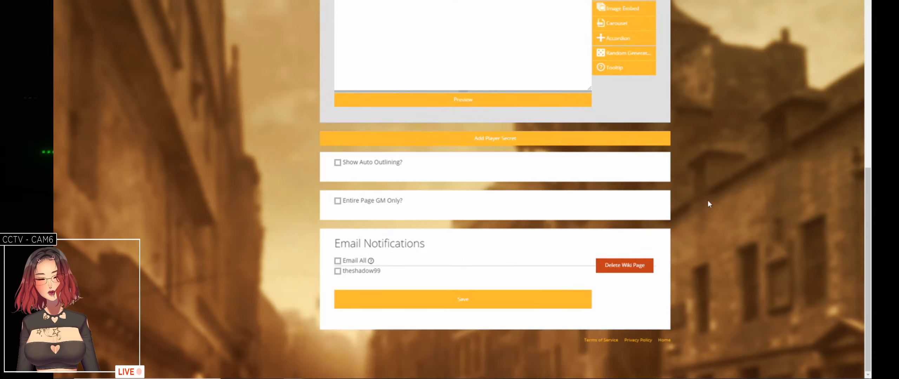
click(437, 302)
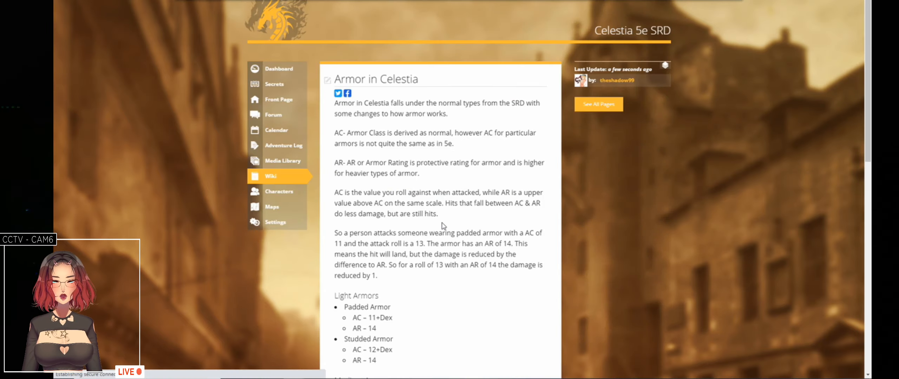
- Open the Mithril Armor link from the Armor Materials list in a new browser tab and switch to it
scroll(421, 243, down, 11)
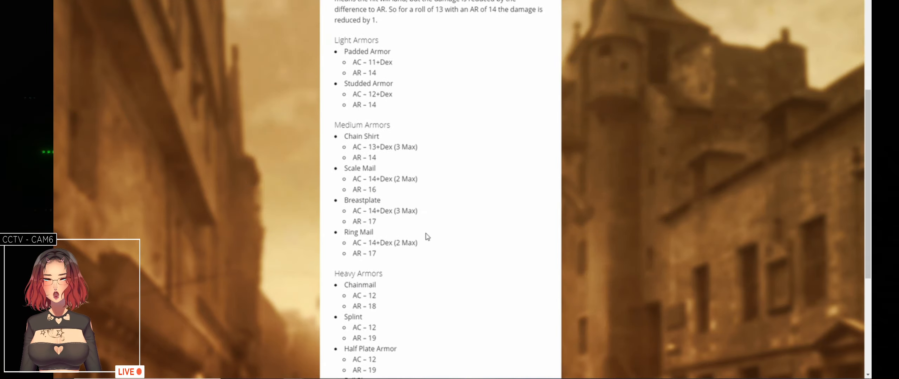
scroll(523, 201, down, 3)
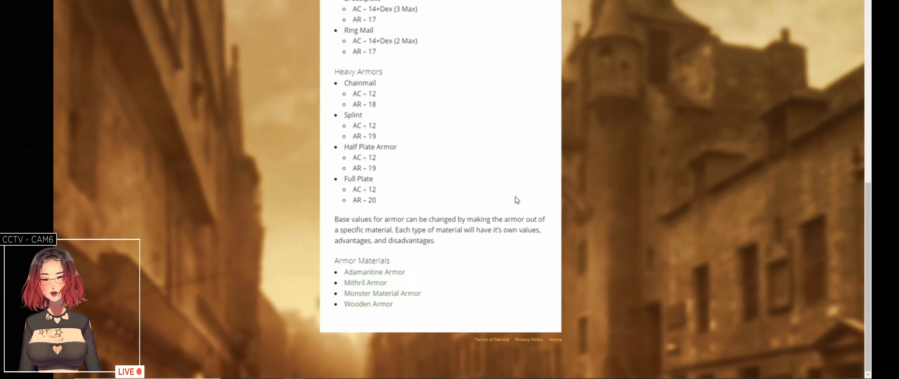
right_click(369, 284)
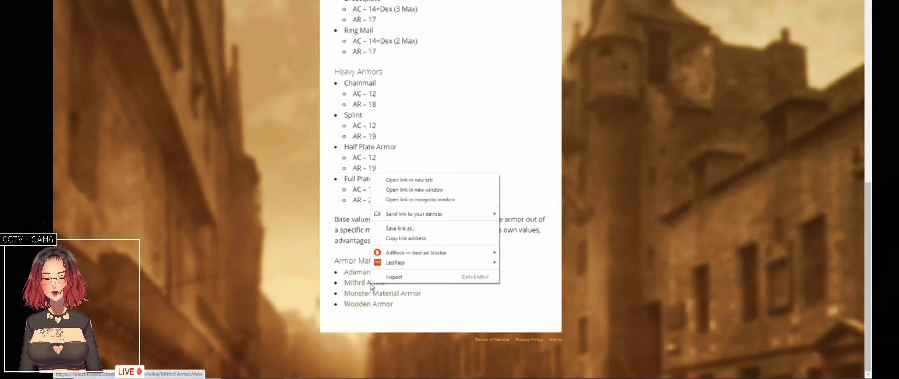
click(433, 179)
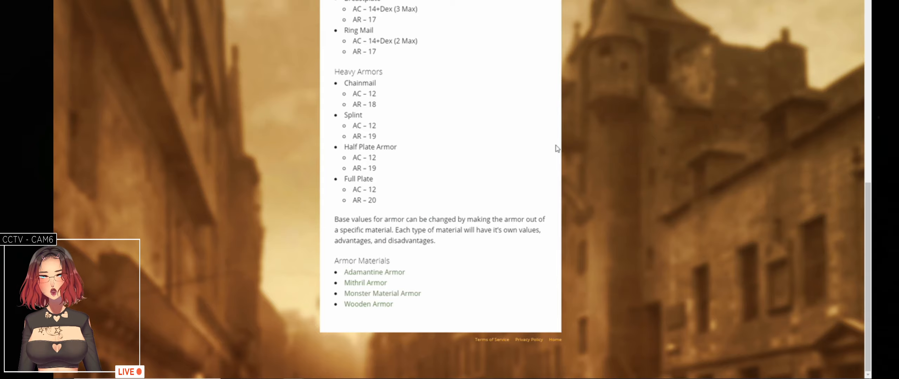
scroll(554, 158, up, 2)
scroll(514, 179, up, 4)
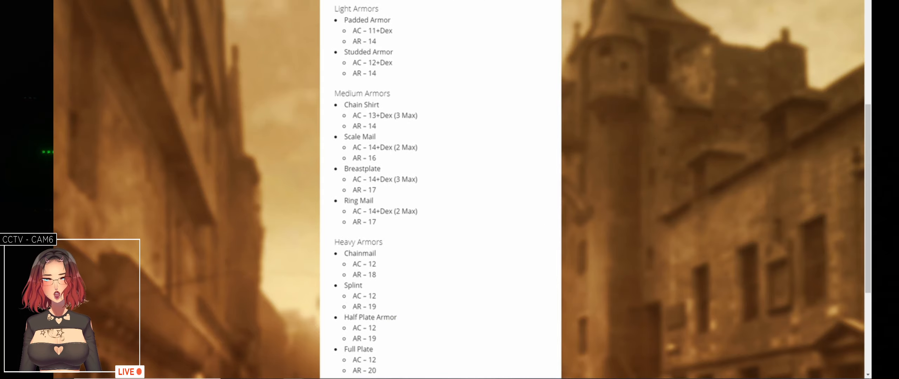
key(ctrl+Tab)
- Begin the Mithril Armor page's body text with "Armor made of Mithril which is very hard, but incredibly light is"
click(464, 249)
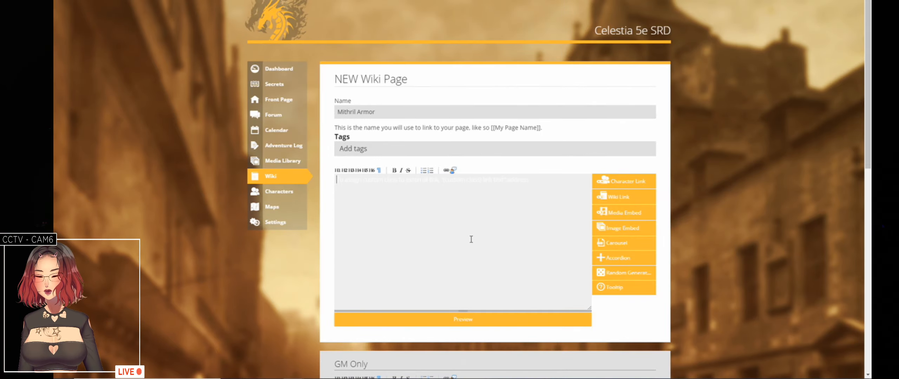
text(Armor mad)
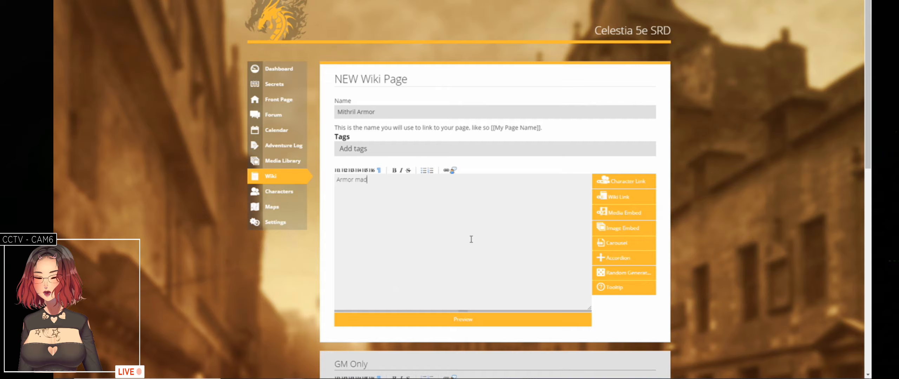
text(e of Mithril )
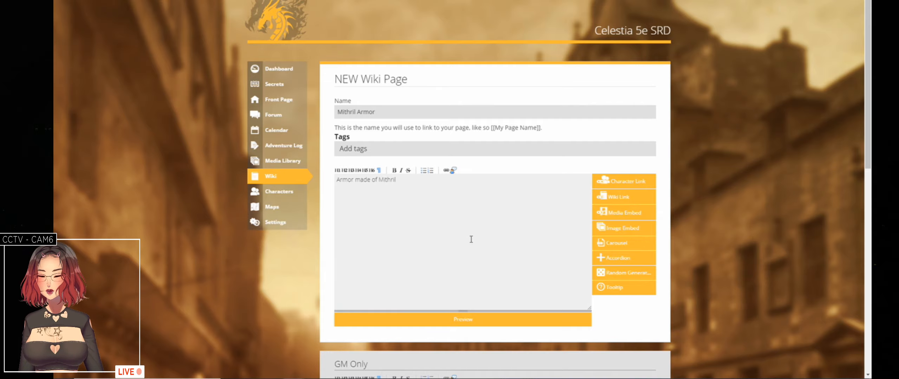
text(which is)
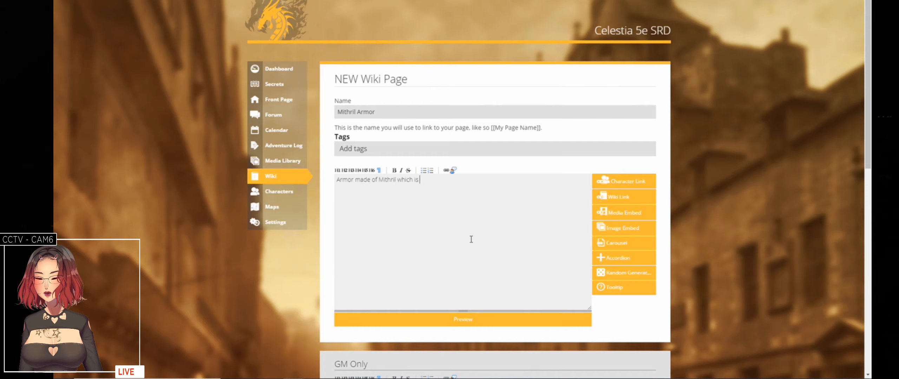
text( h)
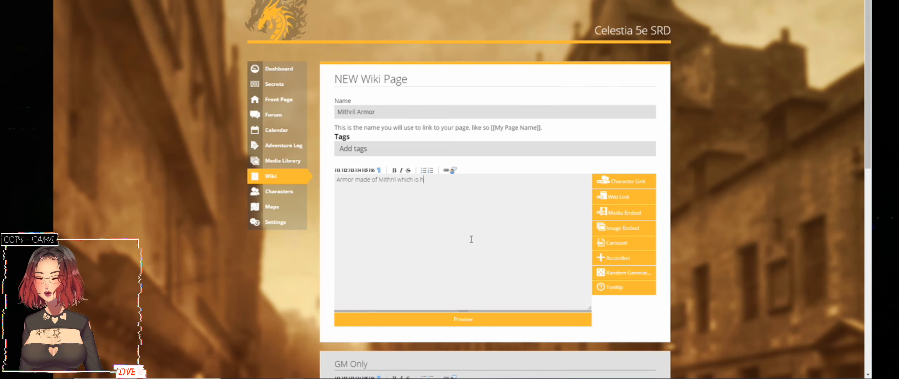
key(BackSpace)
text(very hard, but )
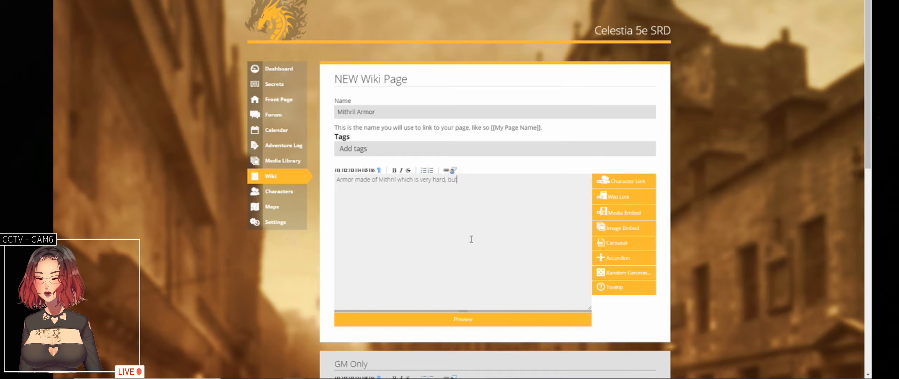
text(incredibly)
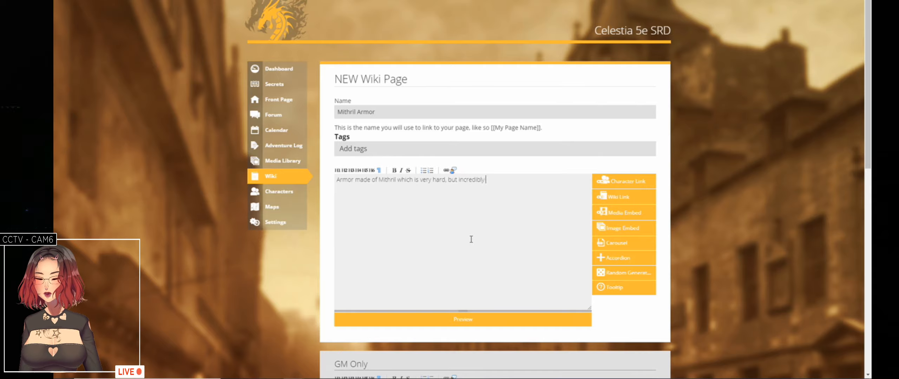
text( light is)
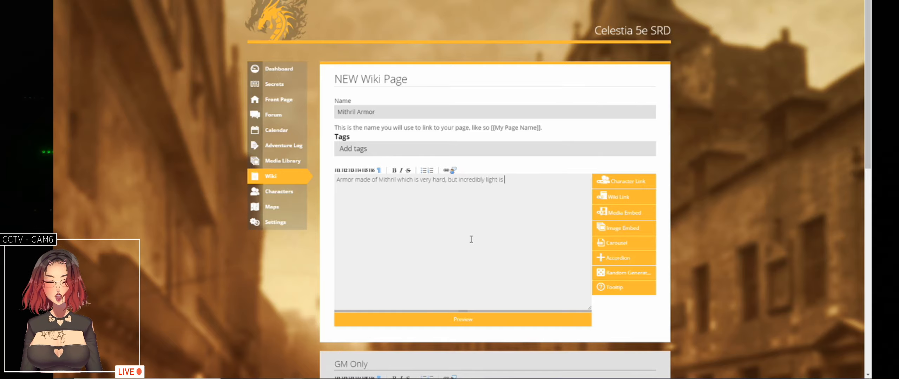
- Continue the Mithril Armor description with "often as durable as normal armor"
text( often )
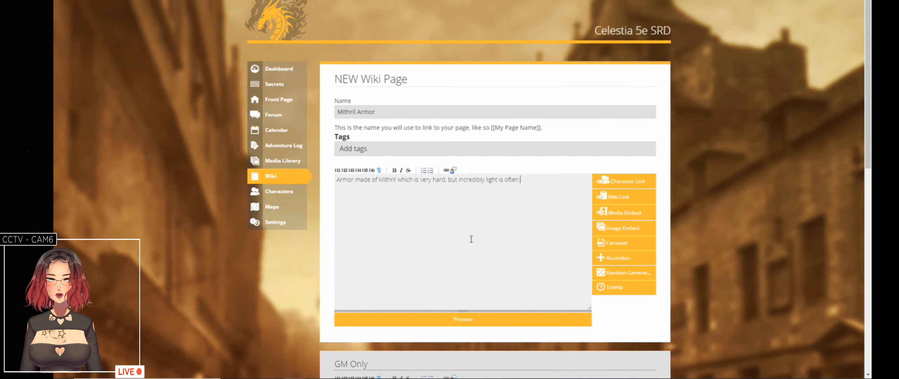
text(as durab)
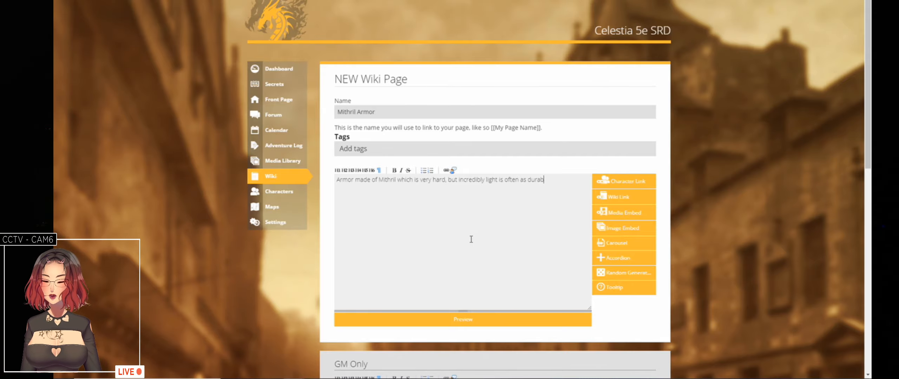
text(le as )
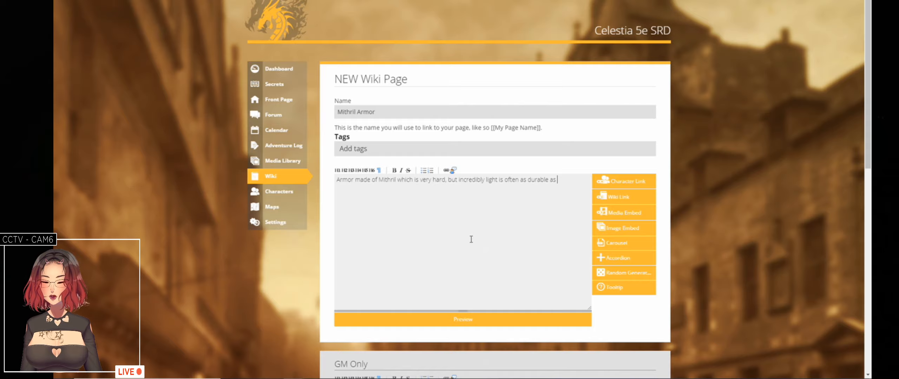
text(normal amor)
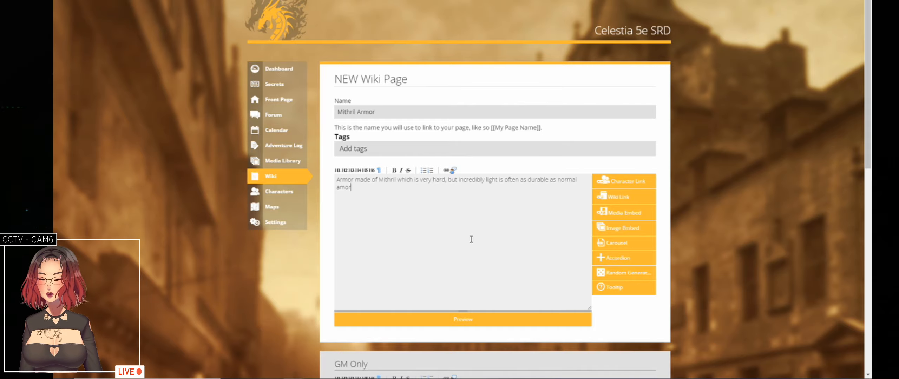
key(BackSpace)
key(BackSpace)
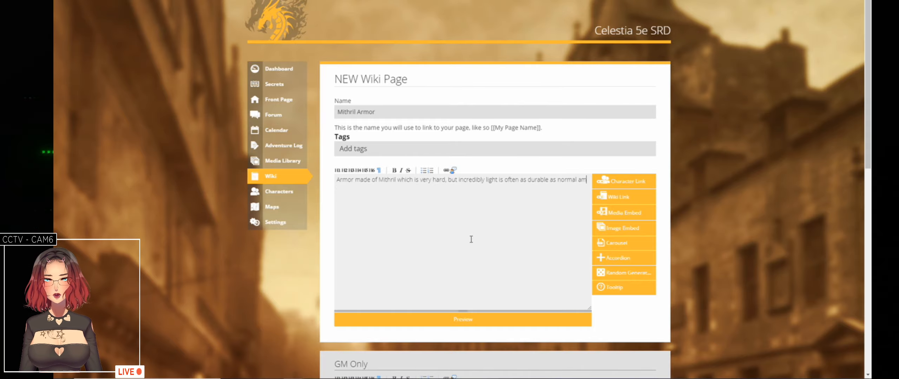
text(r)
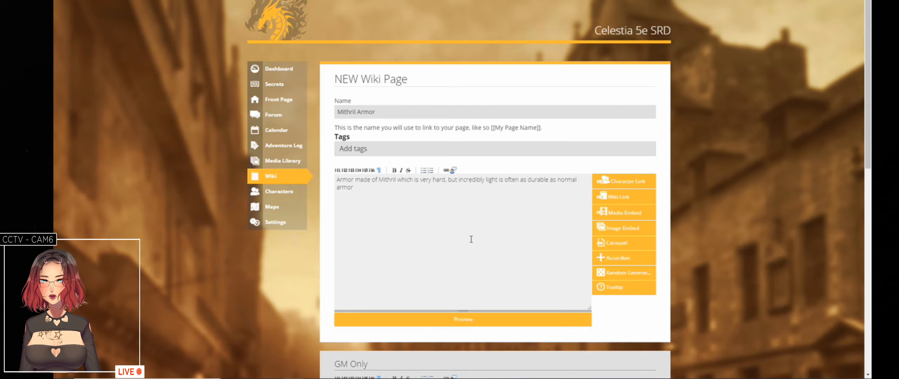
- Finish the Mithril Armor description with "while having an increased AC due to dexterity of the wearer."
text(or whi)
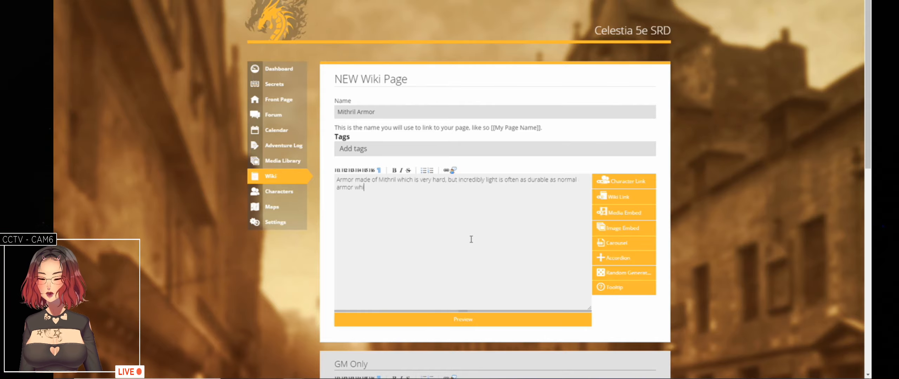
text(le having an )
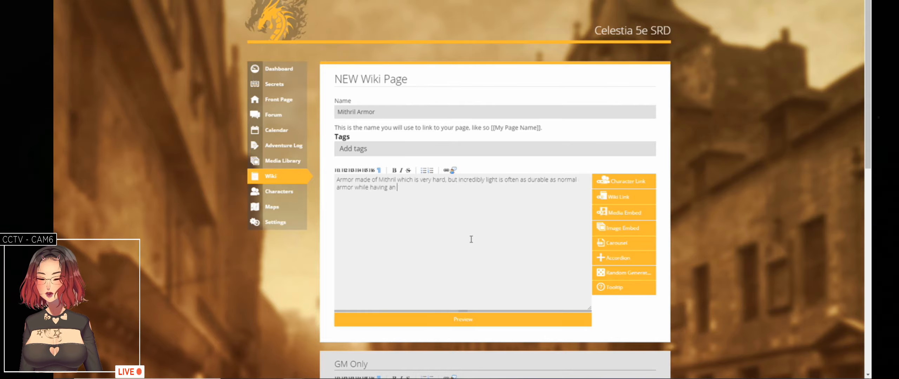
text(increased )
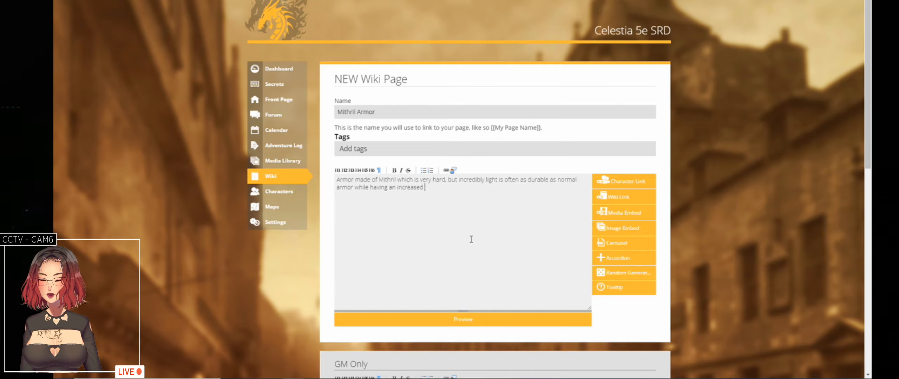
text(AC due to )
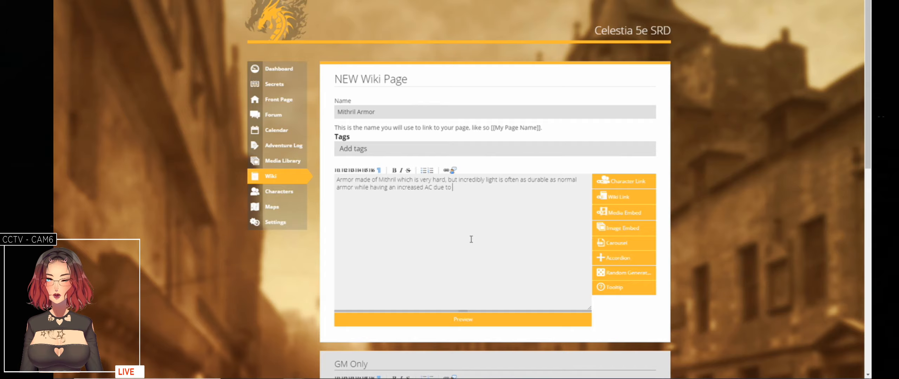
text(dexter)
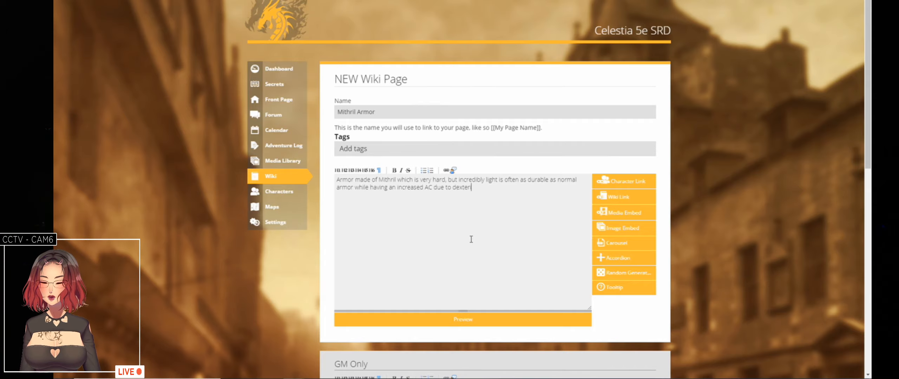
text(ity.)
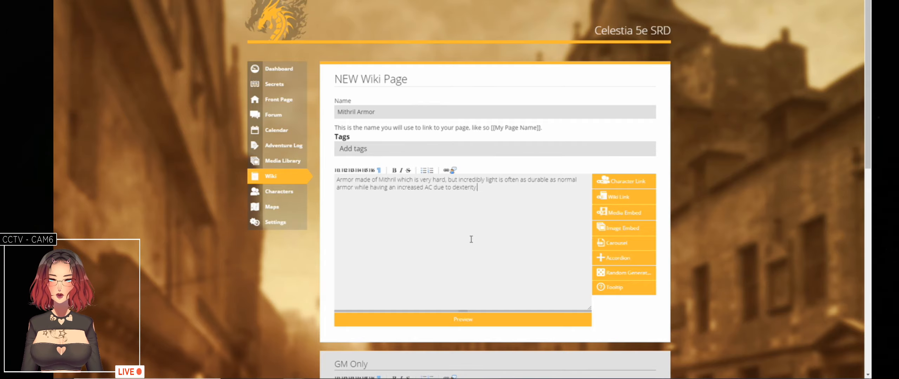
text(of the )
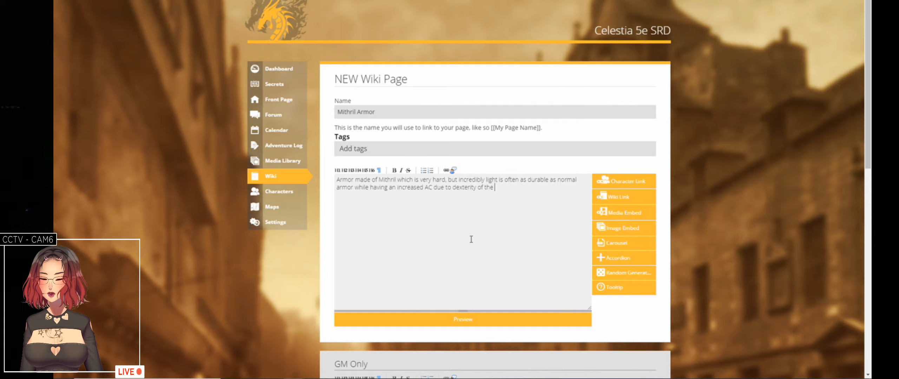
text(wearter)
key(BackSpace)
key(BackSpace)
key(BackSpace)
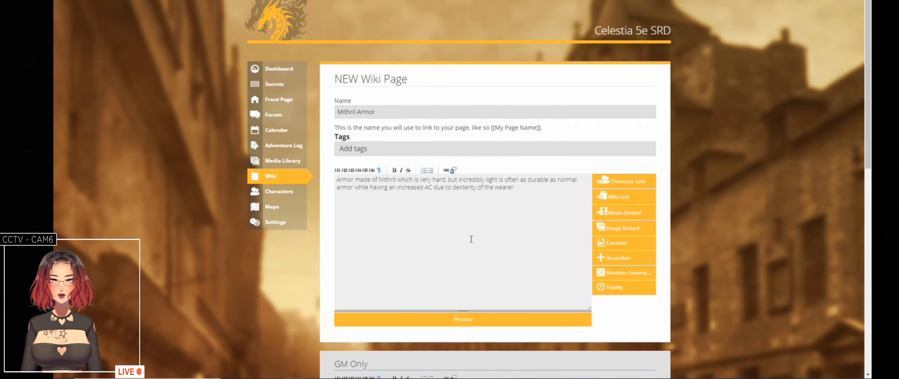
- Add a new paragraph below the description reading "Changes to AC from making armor out of Mithril:"
key(Return)
key(Return)
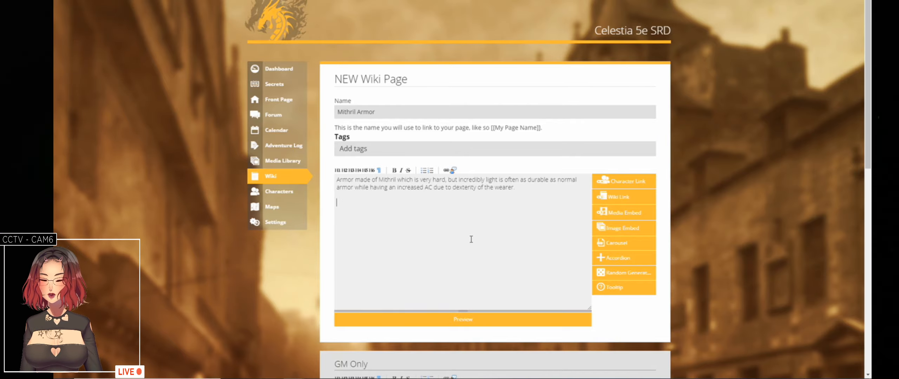
text(Changes)
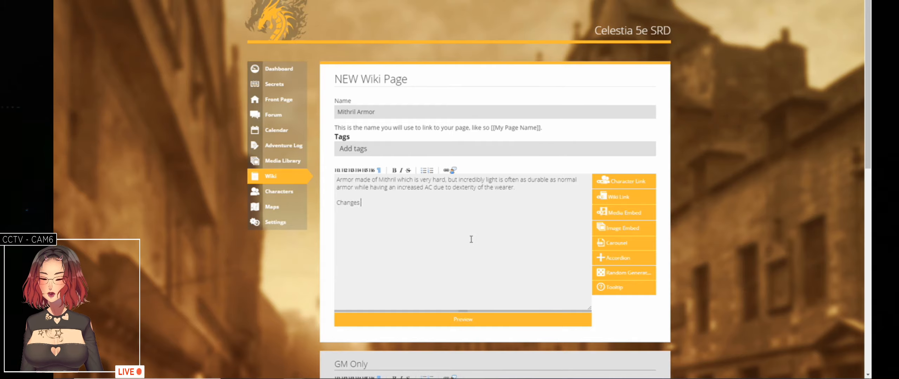
text( to AC )
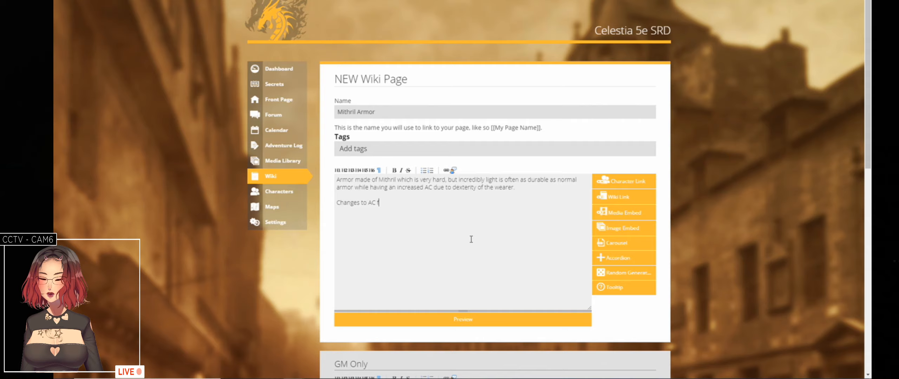
text(from)
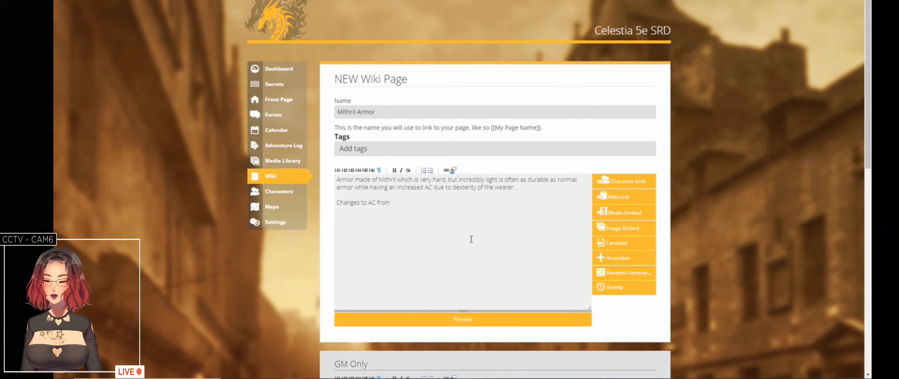
text( mak)
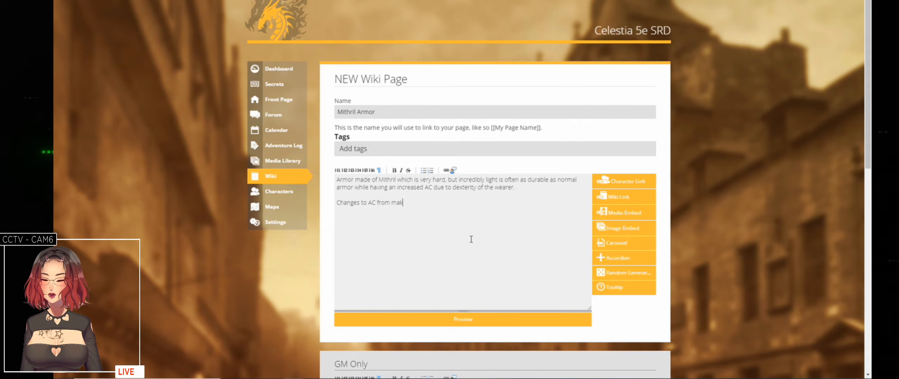
text(ign armor out of Mi)
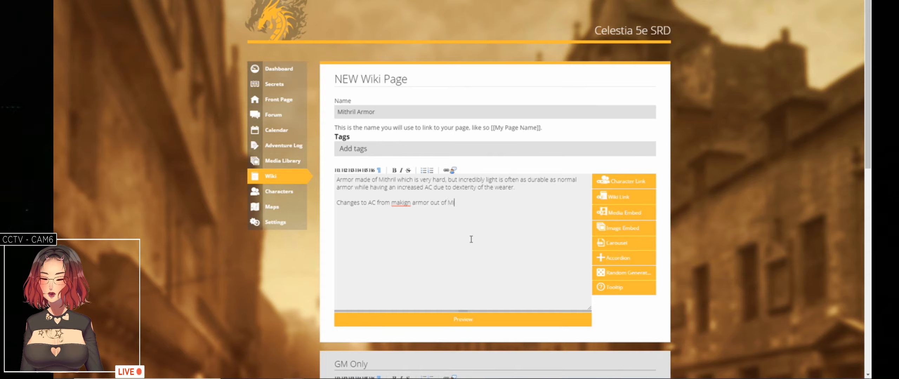
text(thril:)
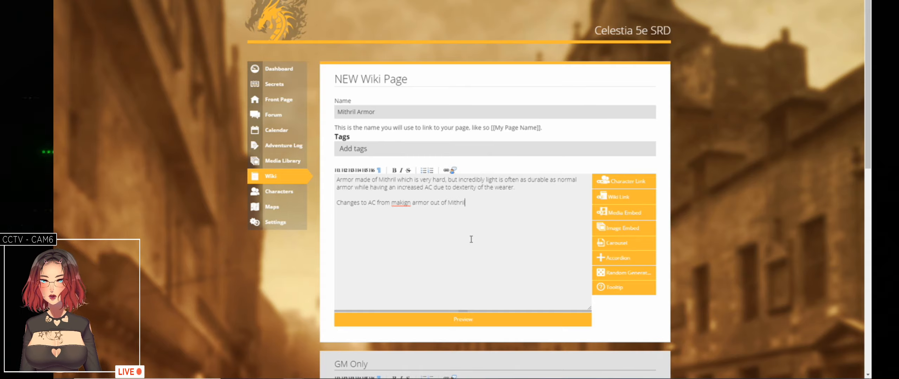
- Correct the misspelled "makign" to "making" and end the AC line with the value "0."
key(ctrl+Left)
key(ctrl+Left)
key(ctrl+Left)
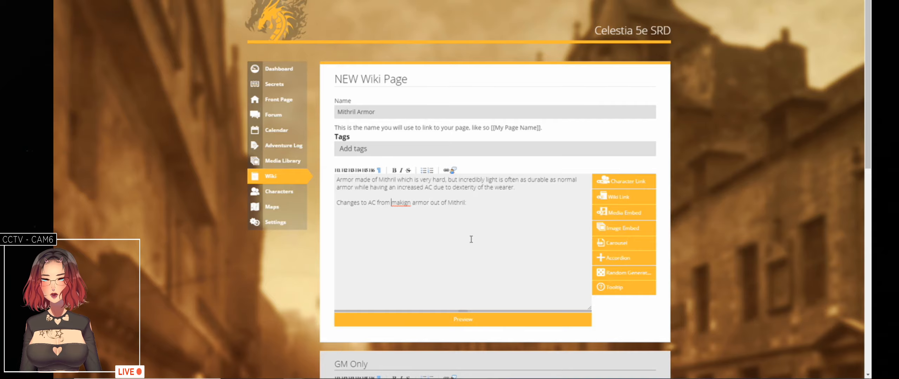
key(Delete)
key(Delete)
text(ng)
key(End)
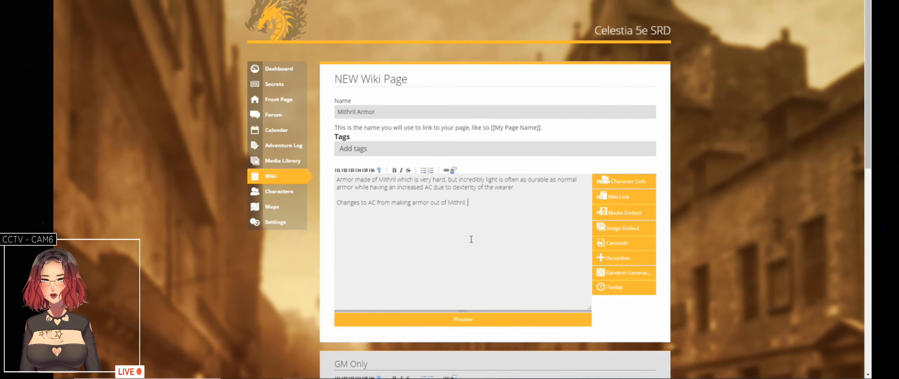
text(0)
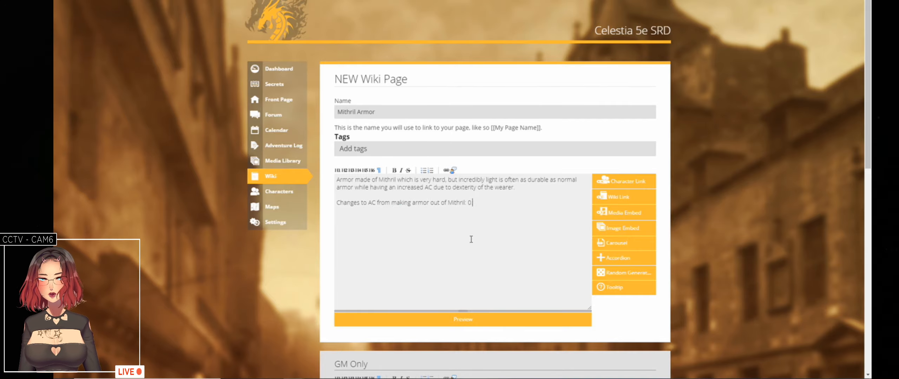
- Remove the 0 from the AC line and begin a paragraph below it with "Changes to AR from making"
key(Return)
text(Changes)
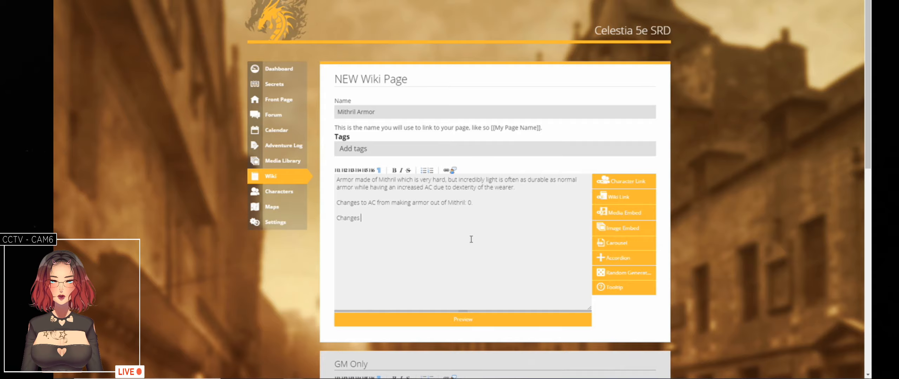
key(Up)
key(Left)
key(Left)
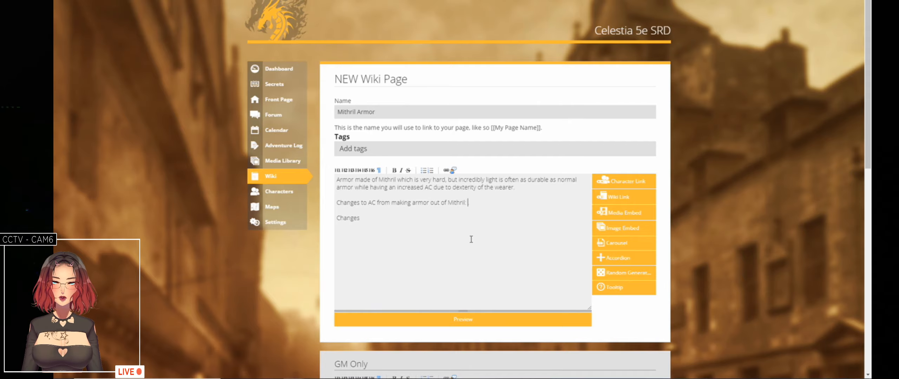
text(o)
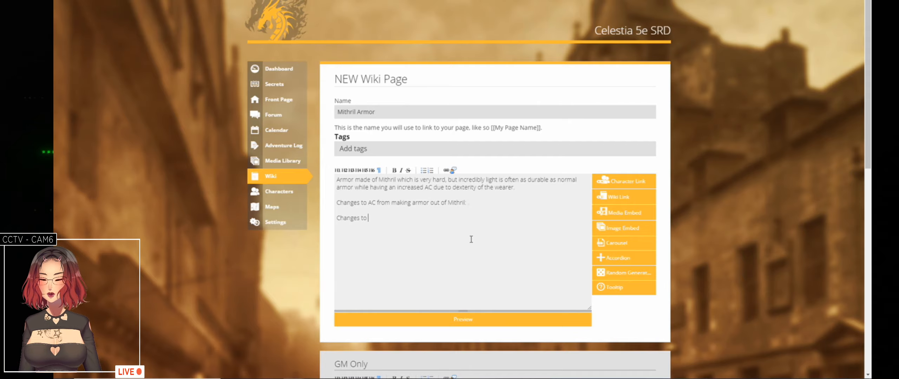
text( AR from)
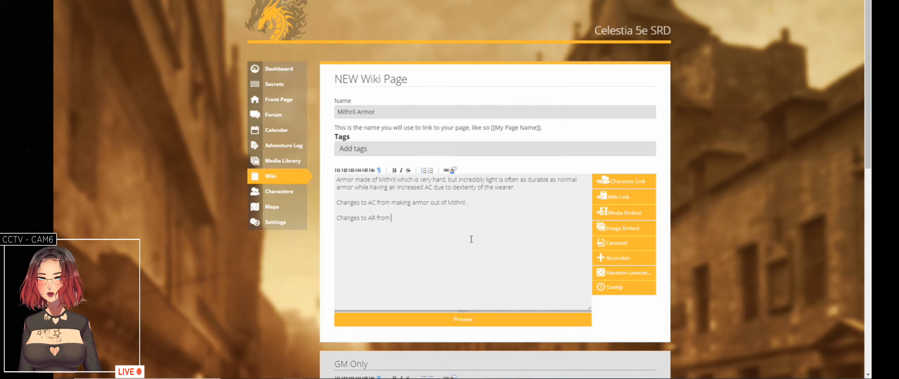
text( making)
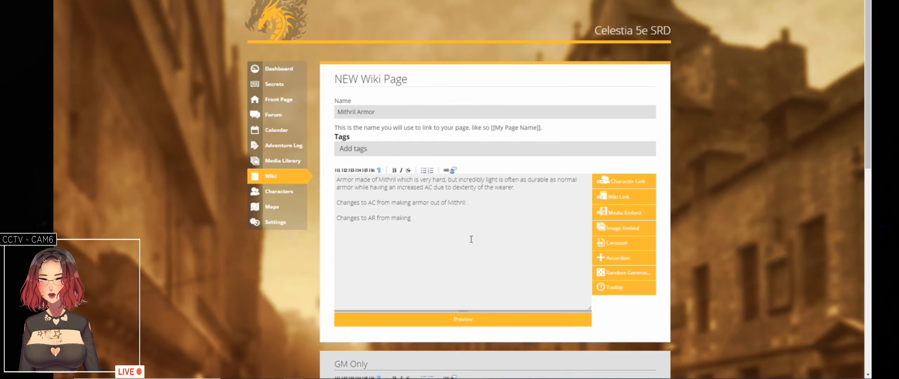
- Copy "armor out of Mithril:" from the AC line onto the end of the AR line and give it the value "+1"
key(ctrl+shift+Right)
key(ctrl+shift+Right)
key(ctrl+shift+Right)
key(ctrl+shift+Right)
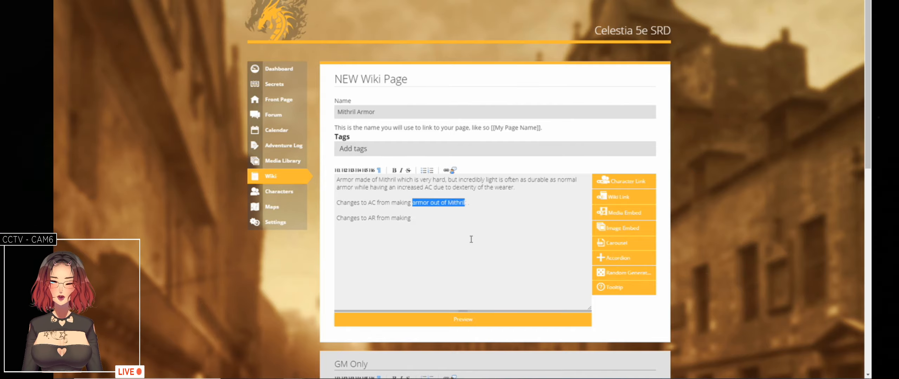
key(ctrl+shift+Right)
key(ctrl+c)
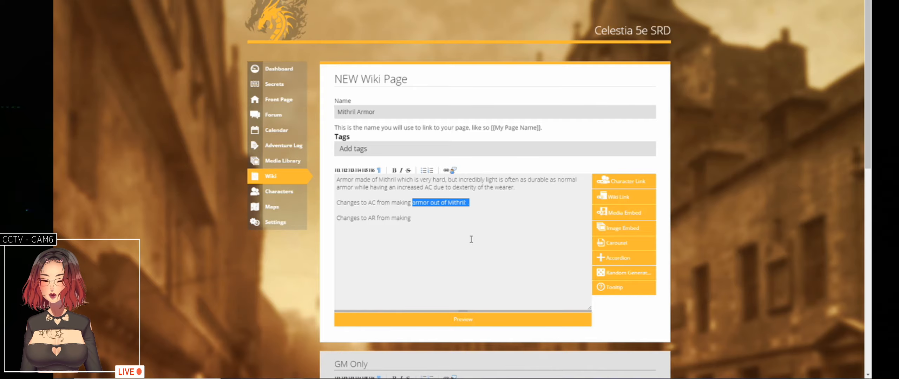
click(471, 239)
key(ctrl+v)
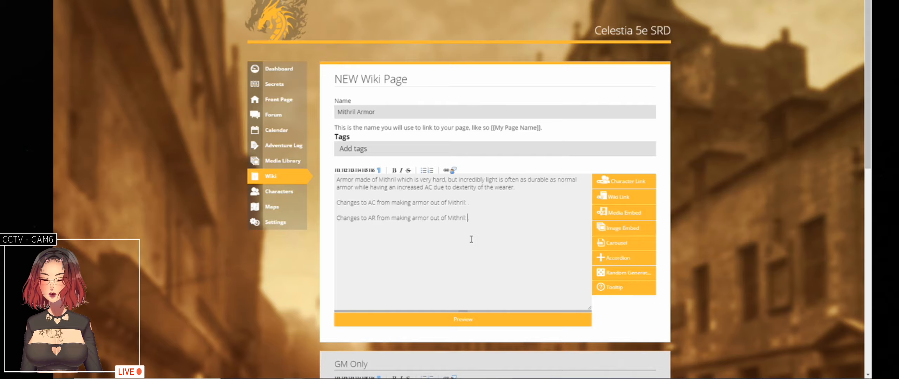
text(+1)
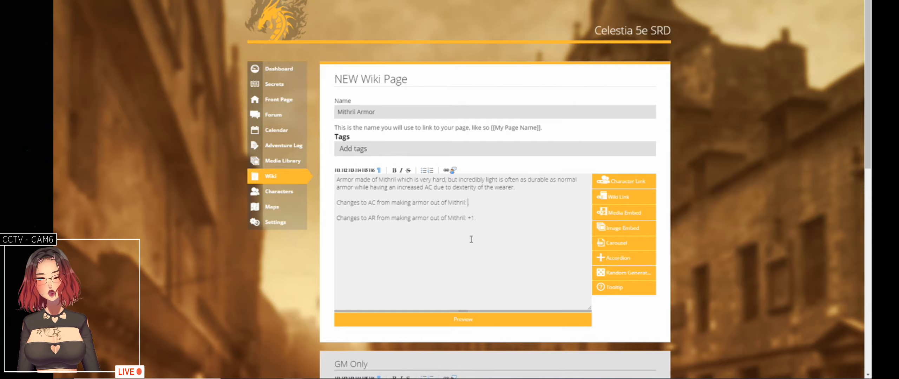
- Insert a paragraph above the AC line reading "This can only be applied to metal armors, including partially metal armors such as ring mail."
key(Up)
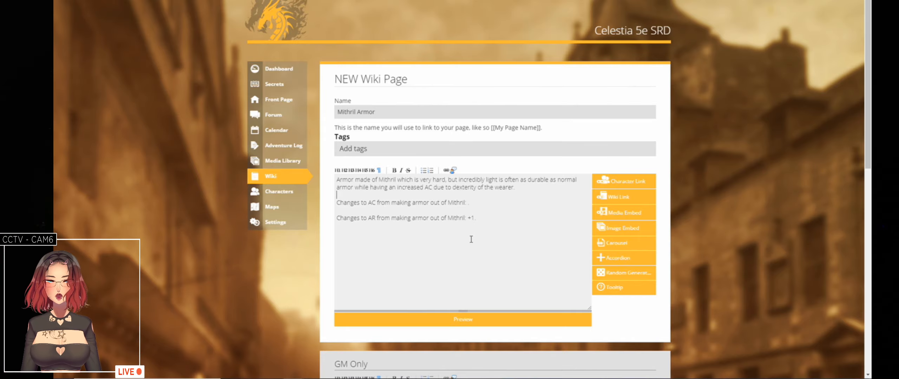
key(Return)
key(Return)
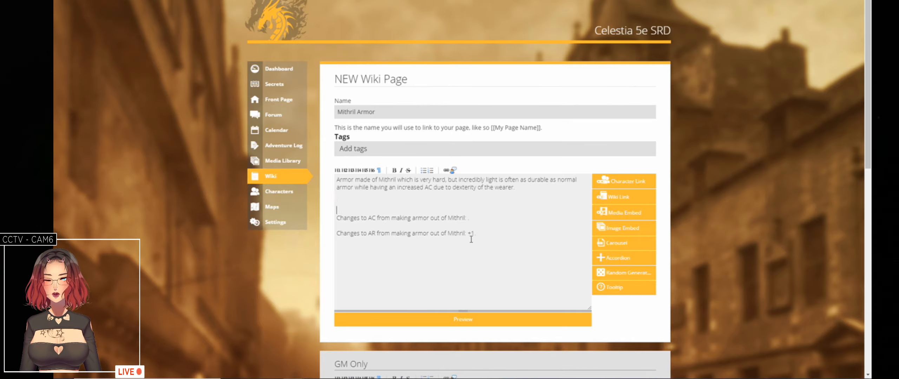
text(This can d)
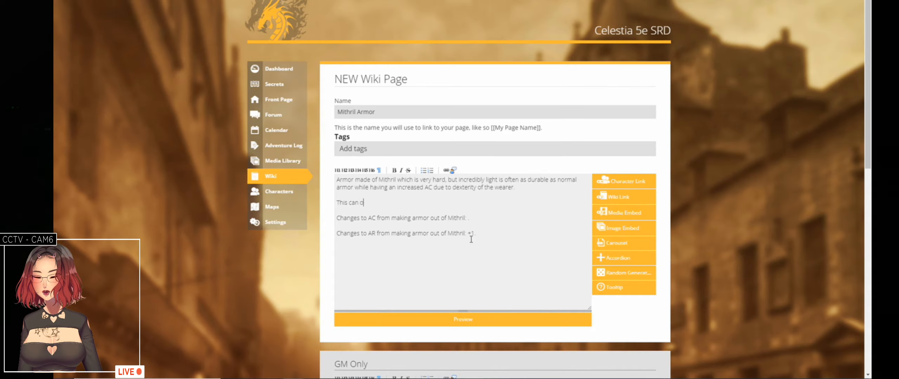
key(BackSpace)
text(only be ap)
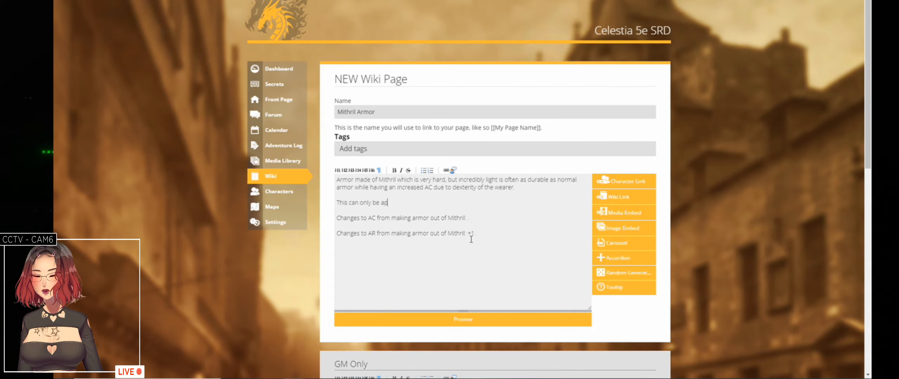
text(plied to metal)
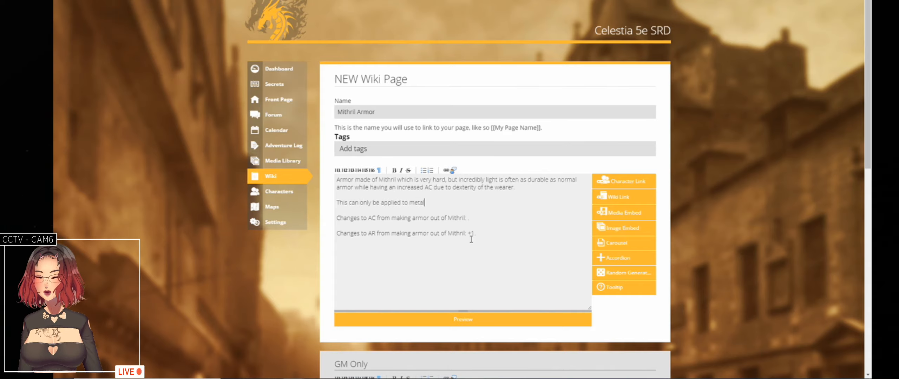
text( armors)
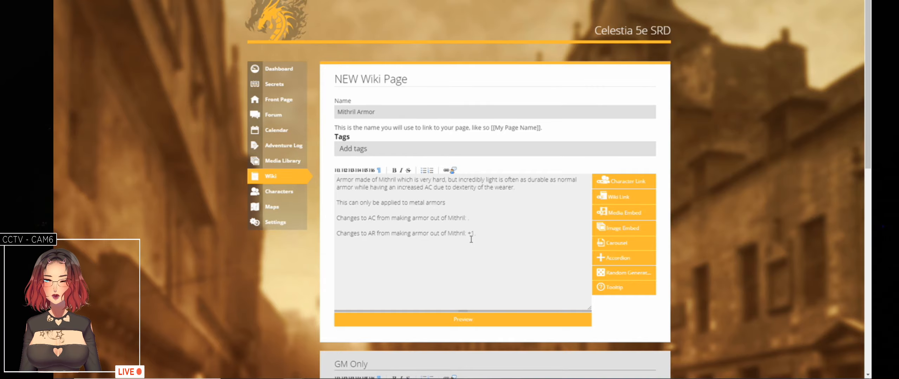
text(, including )
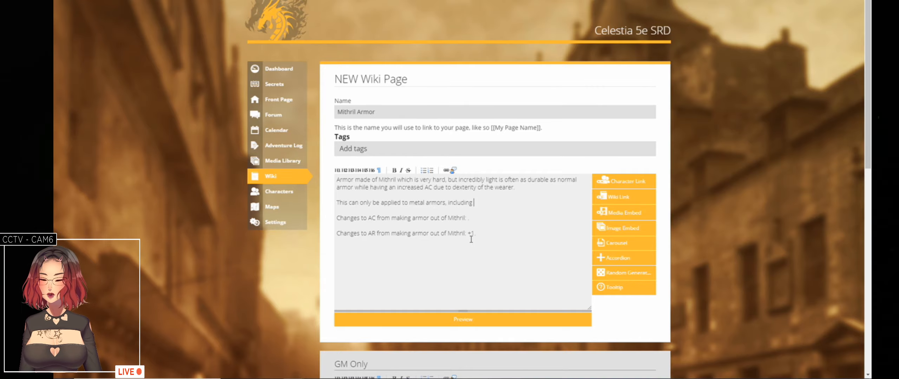
text(partially met)
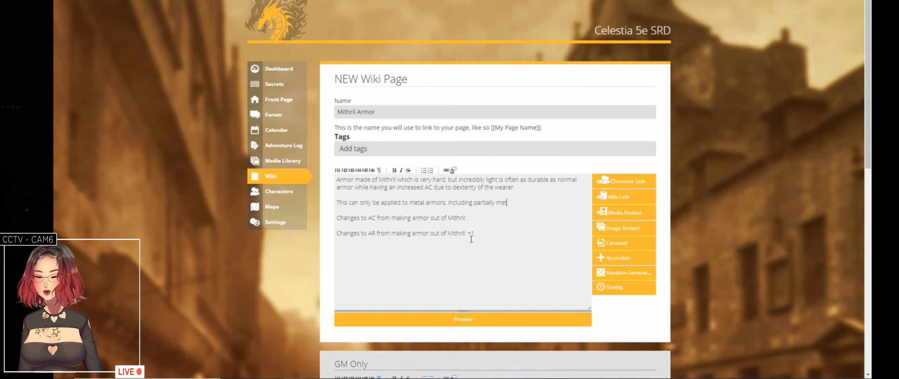
text(al armors)
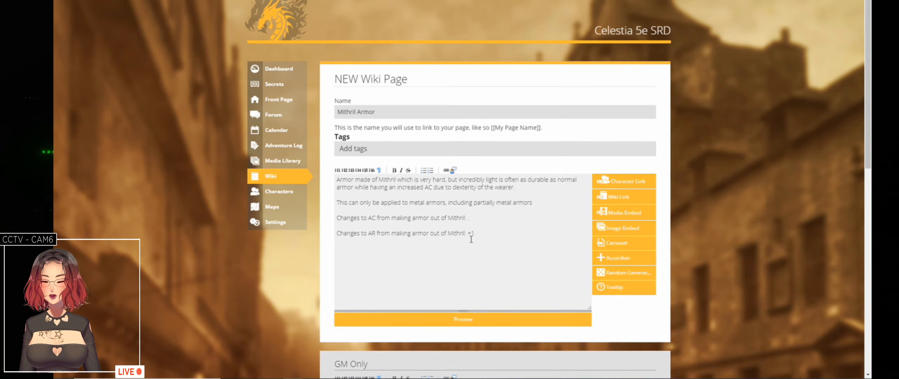
text( such as)
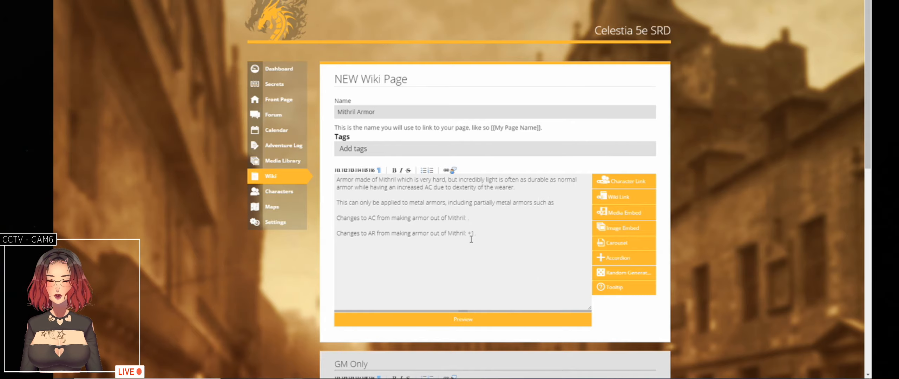
text( ring mail)
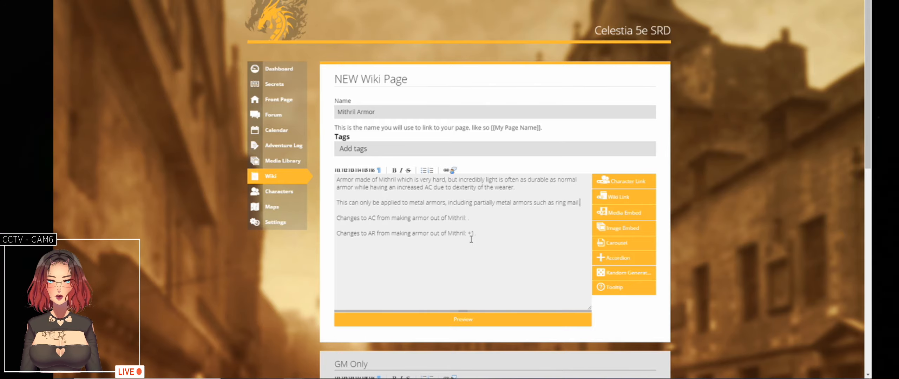
- Complete the Mithril AC line with "0, but it increases maximum Dexterity bonus by 2."
key(Down)
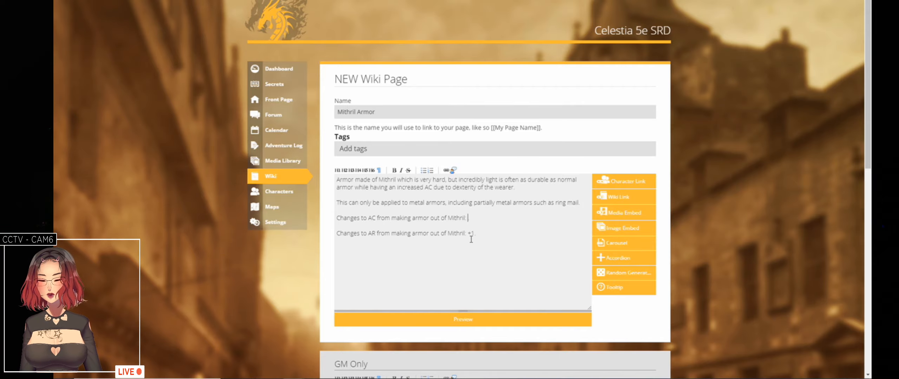
text(0)
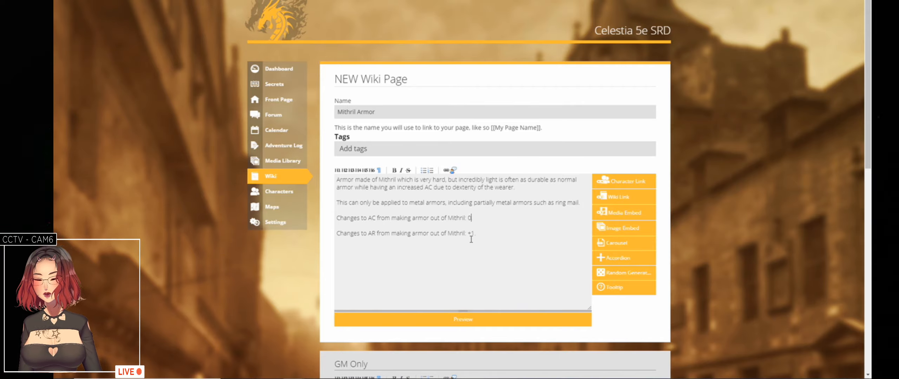
text(, but)
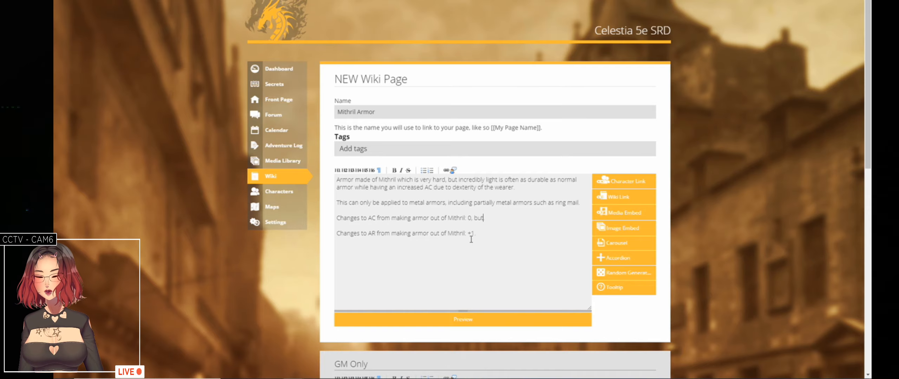
text( it in)
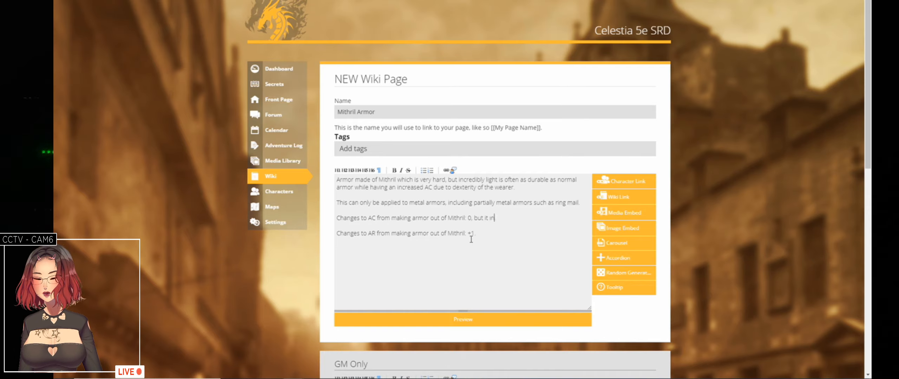
text(creases maximum De)
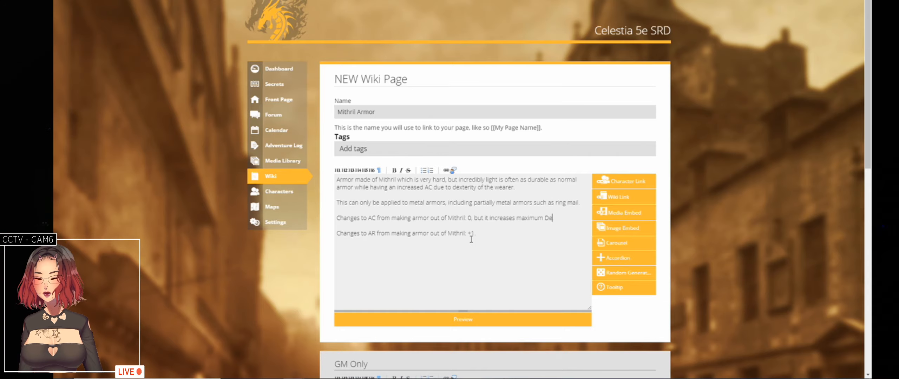
text(xterity bonus )
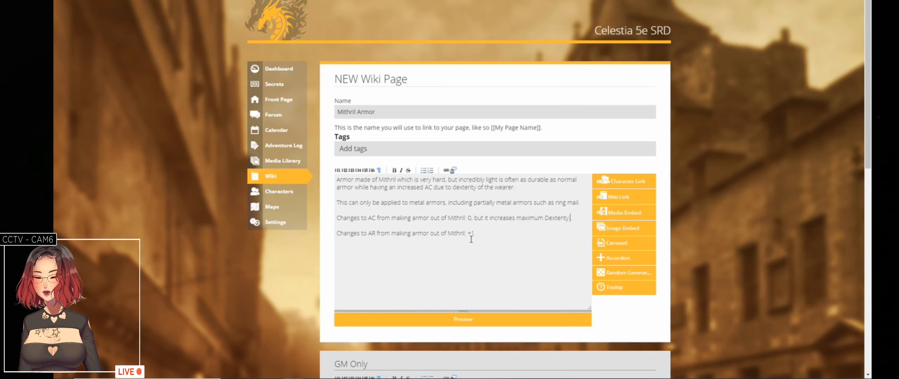
text(by )
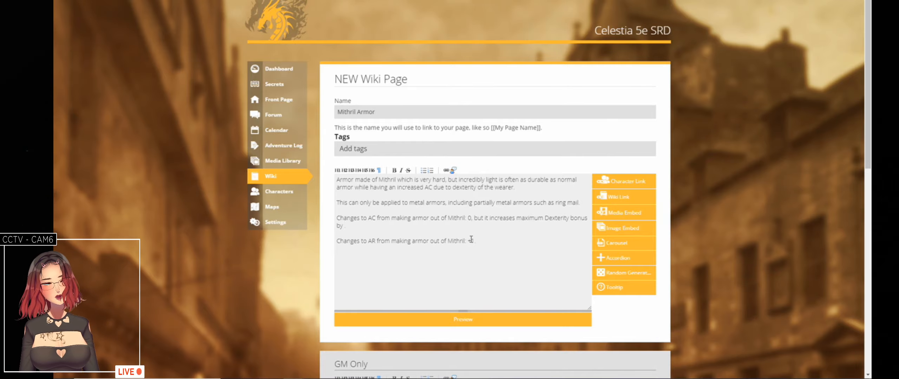
text(2)
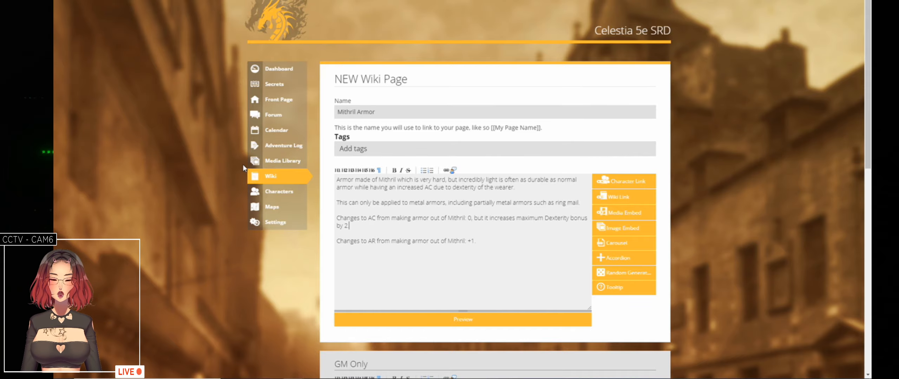
- Check the Dexterity maximums in the Armor in Celestia armor list and return to the Mithril Armor draft
click(415, 0)
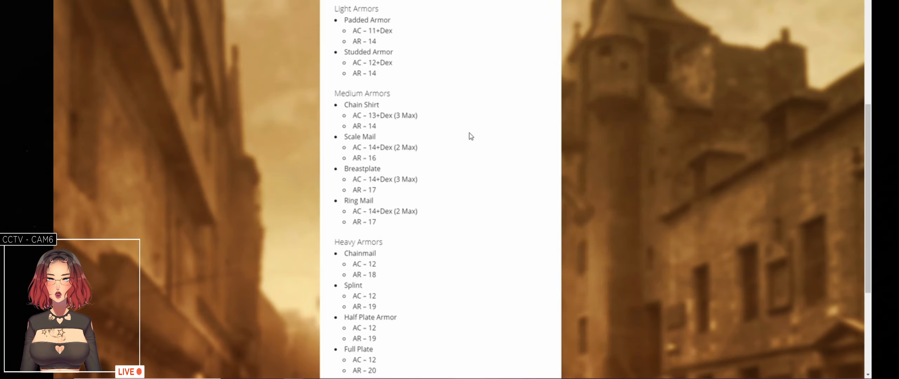
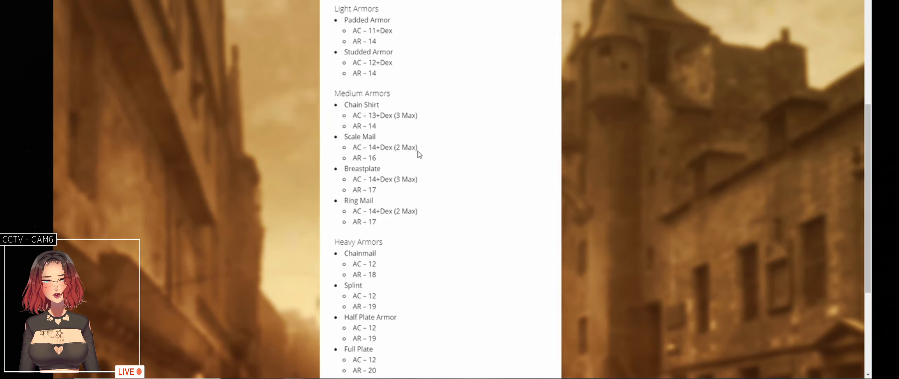
click(344, 0)
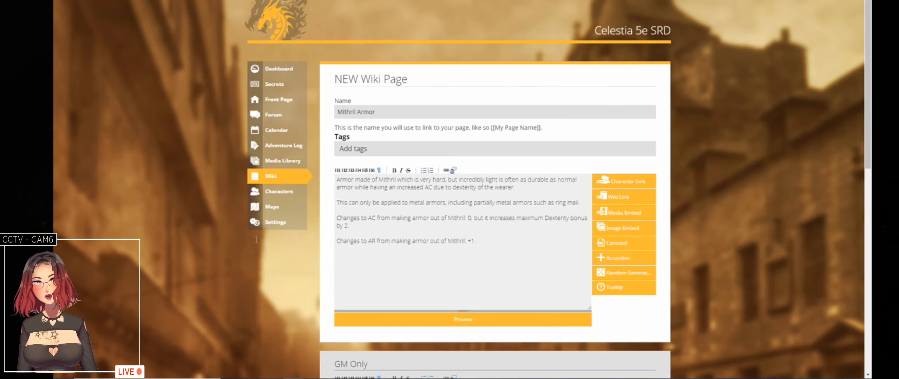
text(.)
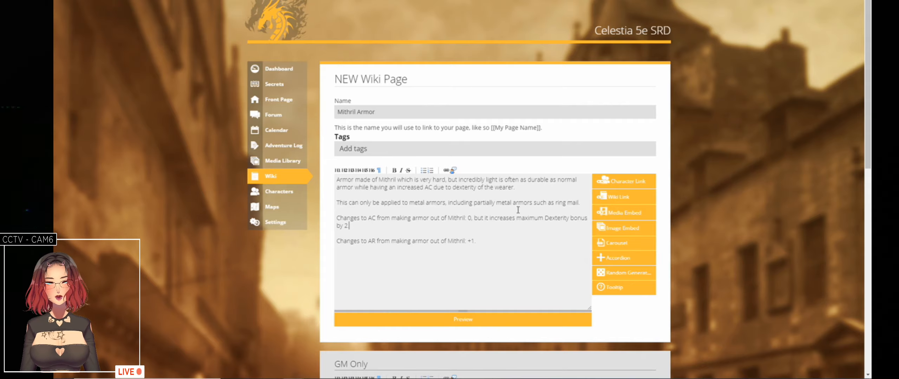
click(471, 218)
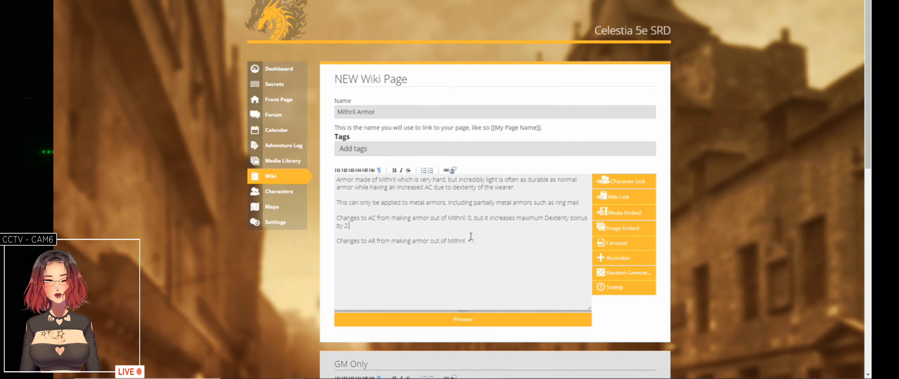
text(,)
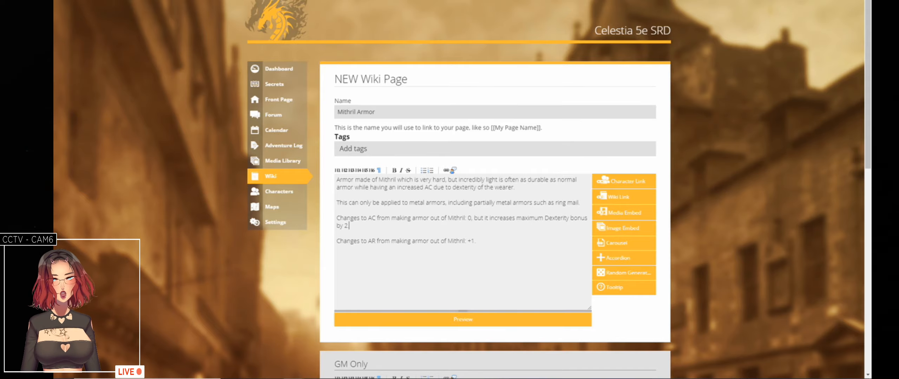
- Switch to the Armor in Celestia wiki page and open it for editing
click(378, 1)
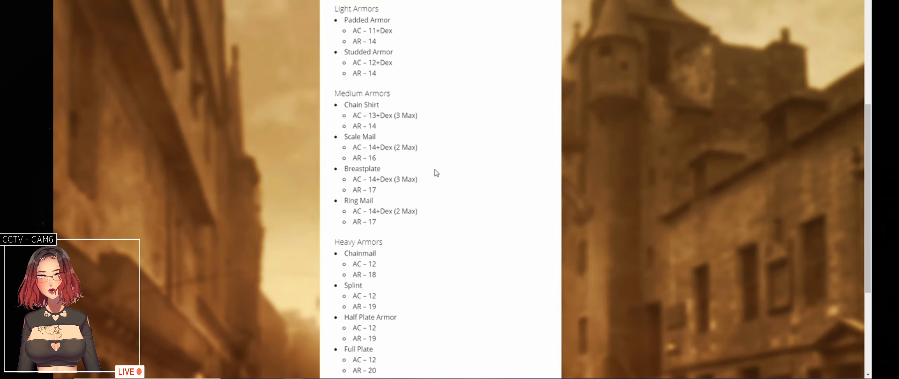
scroll(436, 173, up, 8)
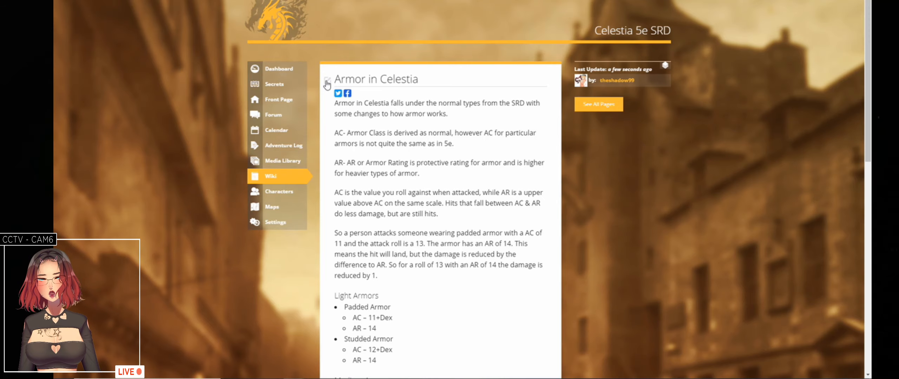
click(327, 81)
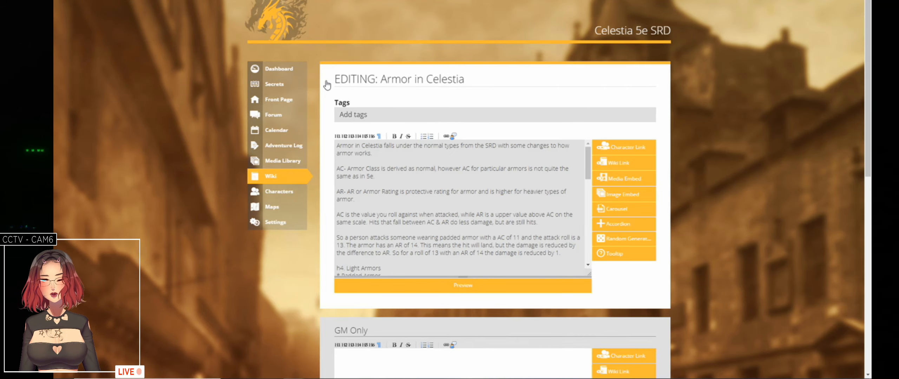
- Insert "base" before "AC" in the sentence about hits that fall between AC & AR
click(391, 176)
scroll(410, 179, down, 3)
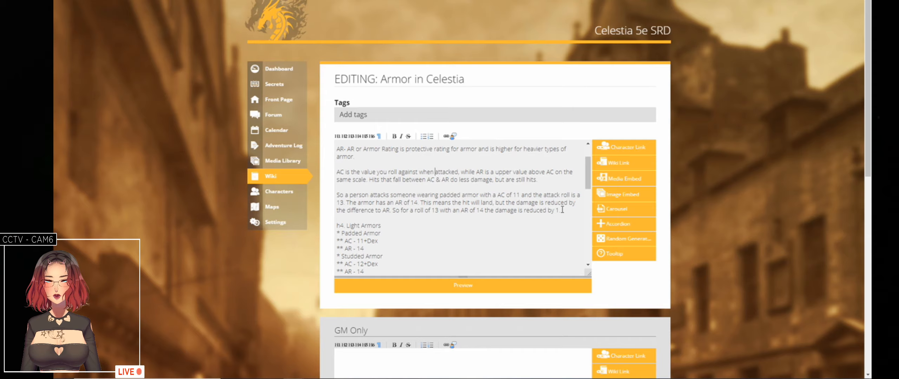
key(ctrl+Right)
key(ctrl+Right)
key(ctrl+Right)
key(ctrl+Right)
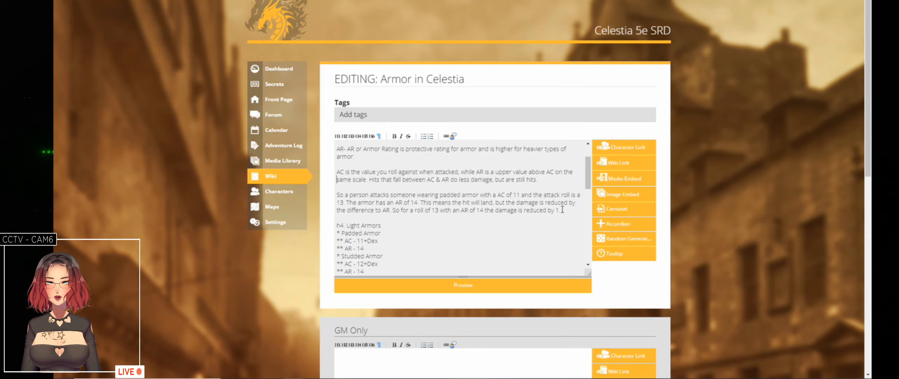
key(ctrl+Right)
key(ctrl+Right)
key(ctrl+Right)
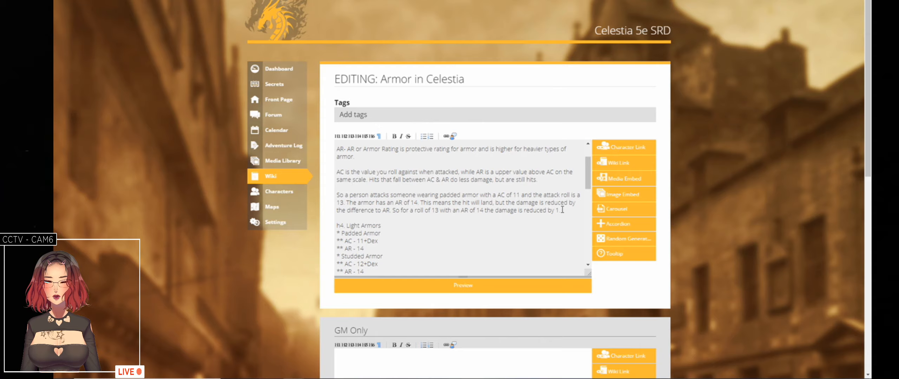
key(ctrl+Right)
key(ctrl+Right)
key(ctrl+Right)
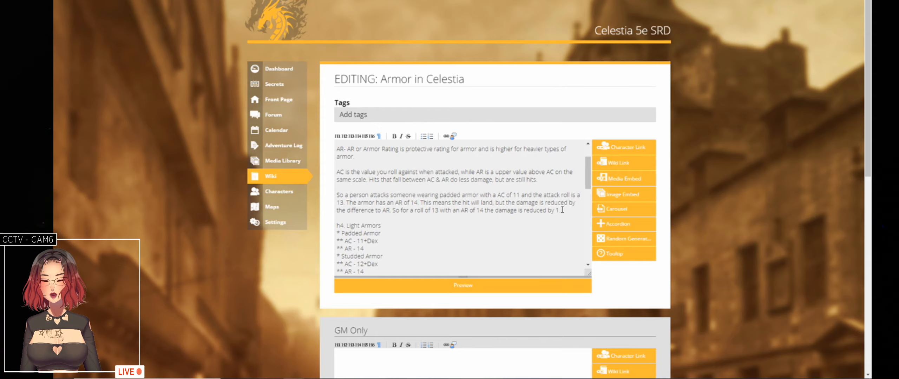
text(base AC)
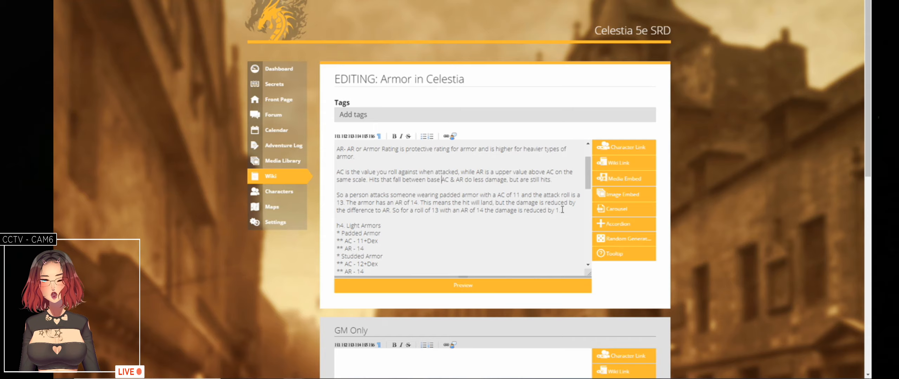
- Add "(before applying dexterity bonus)" after "base AC" in the same sentence
text( (before)
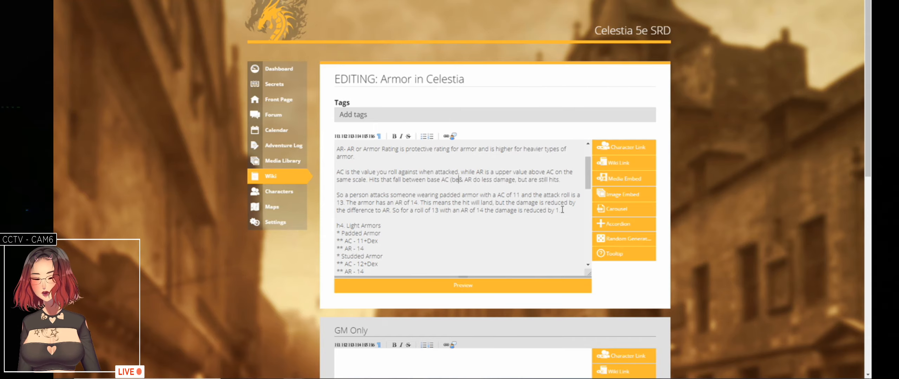
text( applying de)
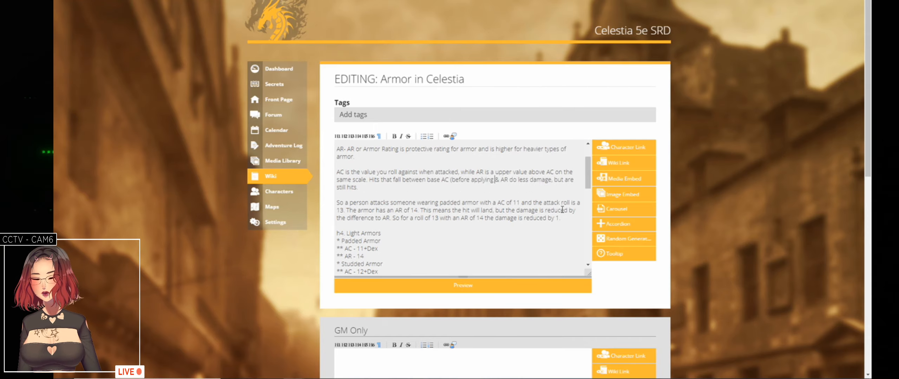
text(xterity )
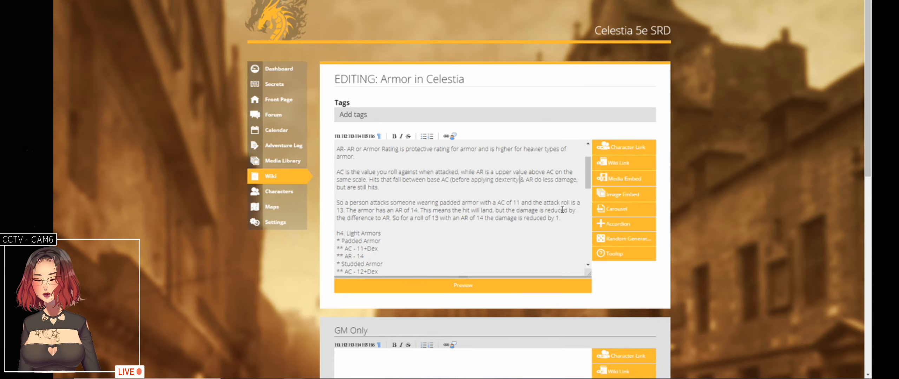
text(bonu)
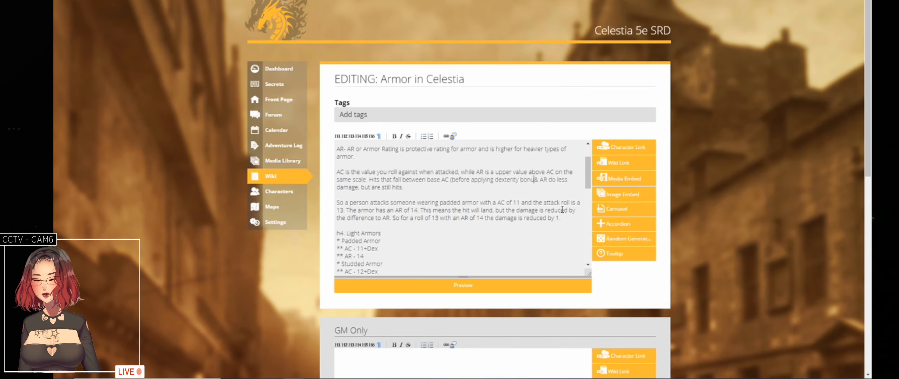
text(s))
- Review the AC and AR entries of the light and medium armors in the page text
key(Down)
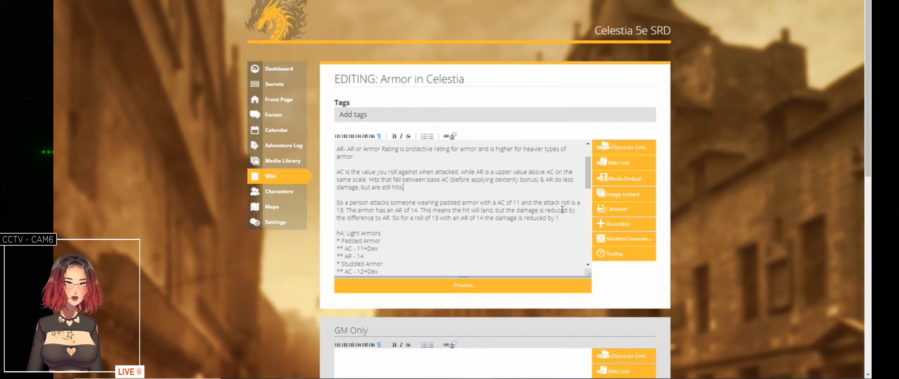
key(Down)
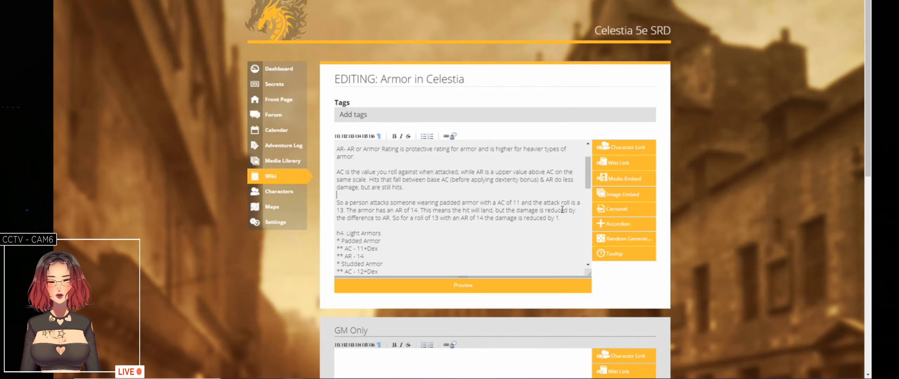
key(Down)
key(Down)
key(Down)
key(Down)
key(Down)
key(Down)
key(Down)
key(Down)
key(Down)
key(Down)
key(Down)
key(Down)
key(Down)
key(Down)
key(Down)
key(Down)
key(Down)
key(Down)
key(Down)
key(Down)
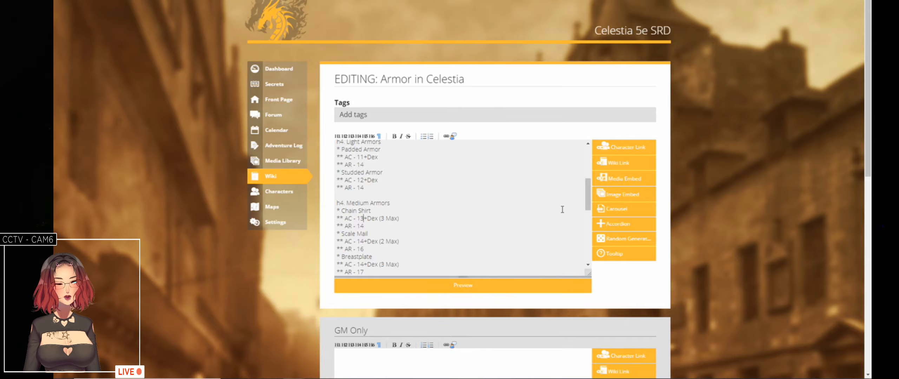
key(Down)
key(End)
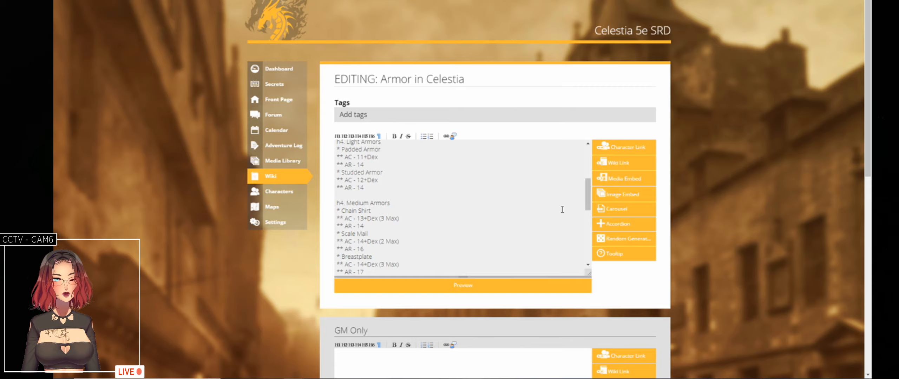
key(Up)
key(Left)
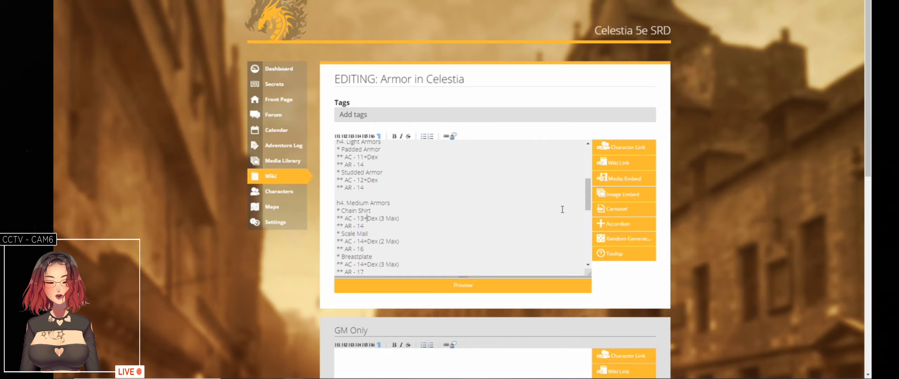
key(Right)
key(Right)
key(Right)
key(Right)
key(Right)
key(Right)
key(Right)
key(Right)
key(Right)
key(Right)
key(Right)
key(Right)
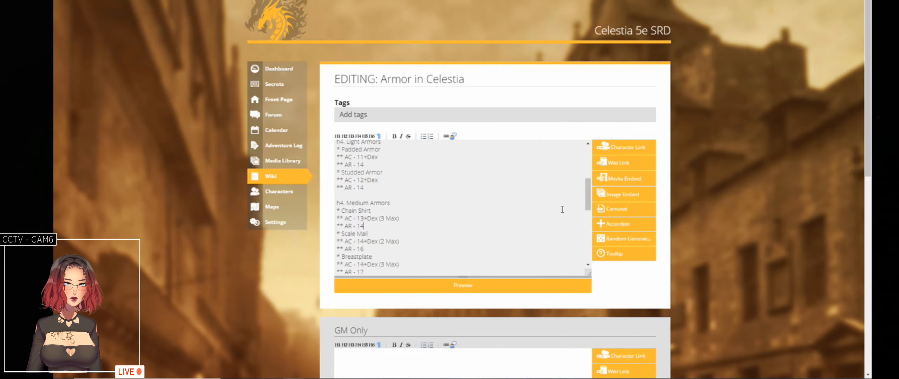
key(Down)
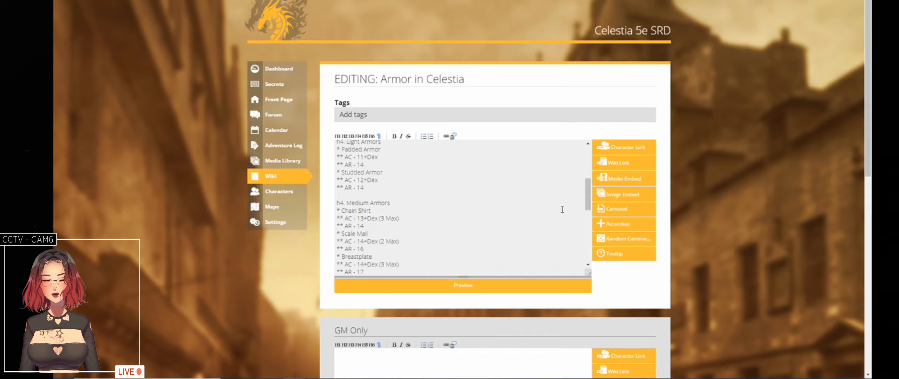
key(Left)
key(Left)
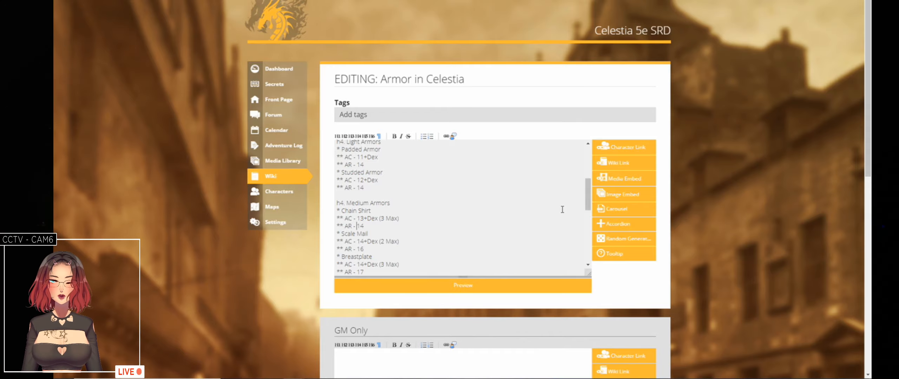
key(Right)
key(Down)
key(Down)
key(Down)
key(Down)
key(Down)
key(Down)
key(Down)
key(Down)
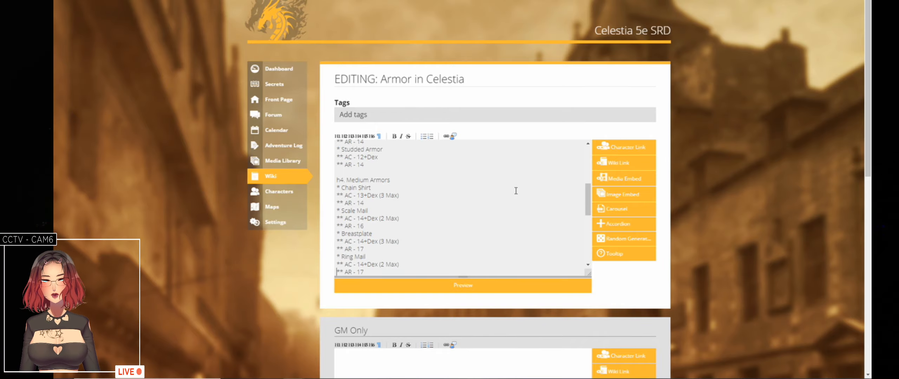
- Save the Armor in Celestia edits and create the Mithril Armor wiki page from its draft
scroll(428, 187, down, 1)
scroll(428, 187, down, 5)
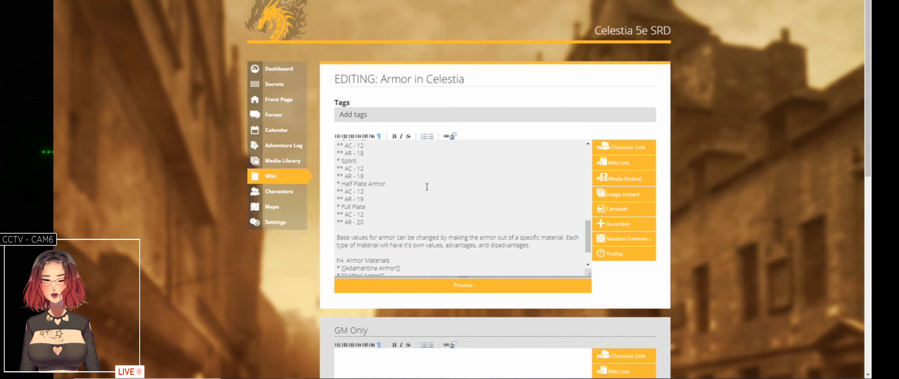
scroll(430, 339, down, 10)
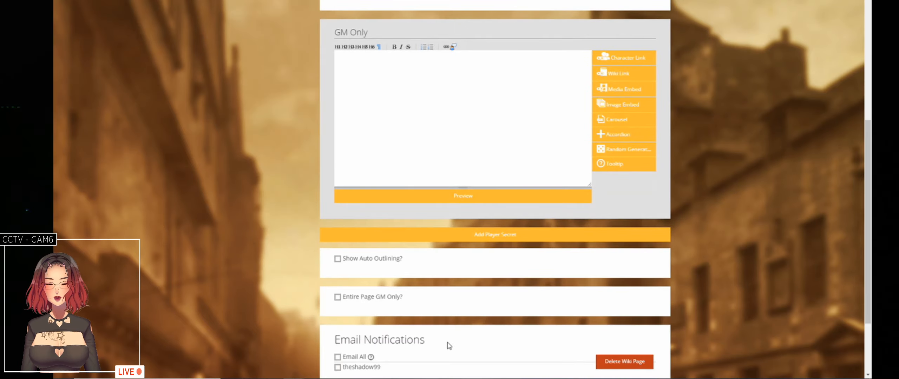
click(460, 302)
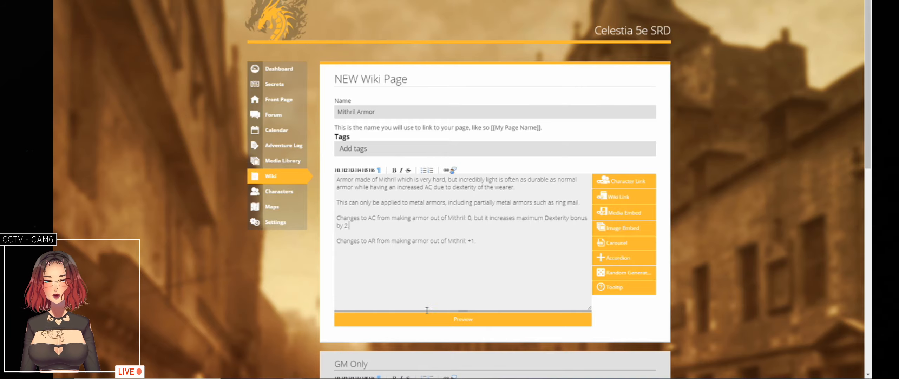
scroll(427, 310, down, 6)
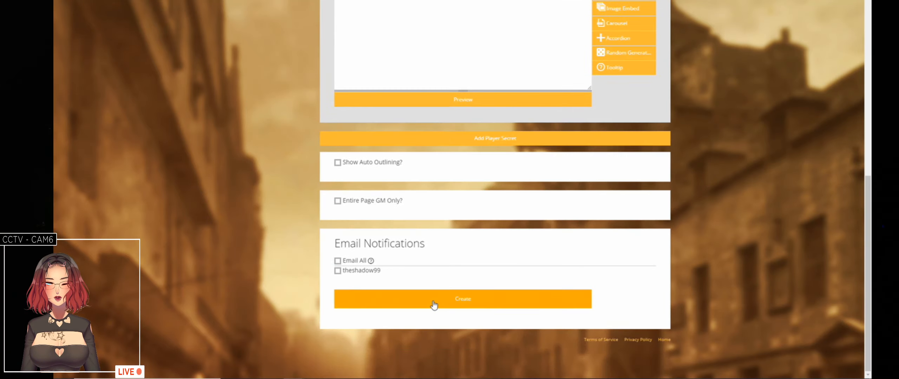
click(434, 306)
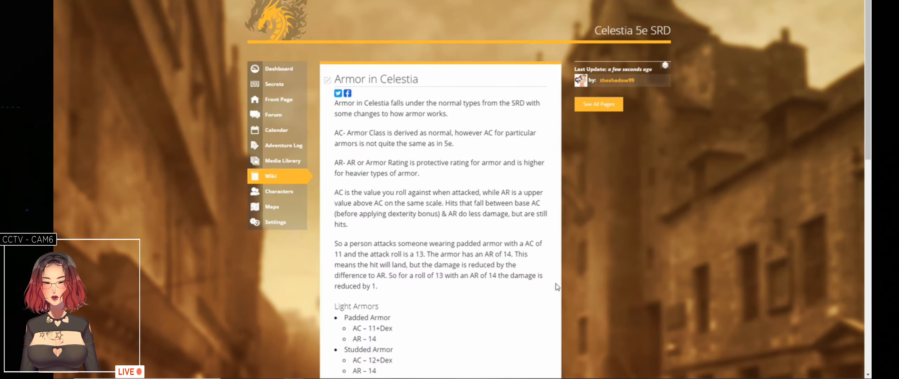
- Open the Mithril Armor and Adamantine Armor links from the Armor Materials list in new tabs
scroll(557, 287, down, 5)
scroll(490, 245, down, 8)
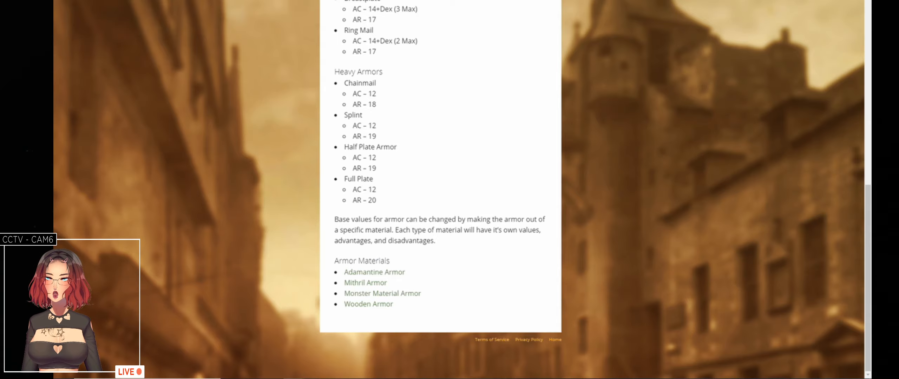
right_click(375, 284)
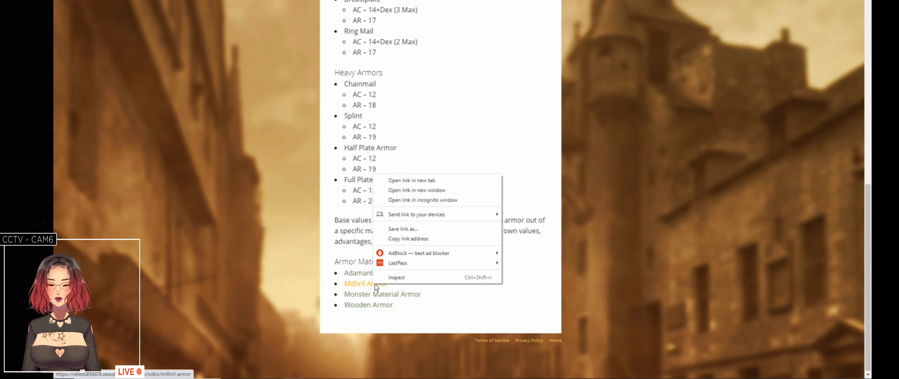
click(459, 182)
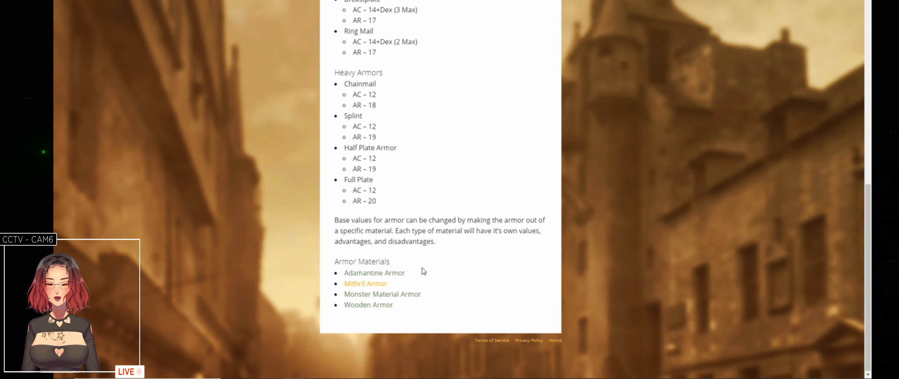
right_click(394, 273)
click(464, 169)
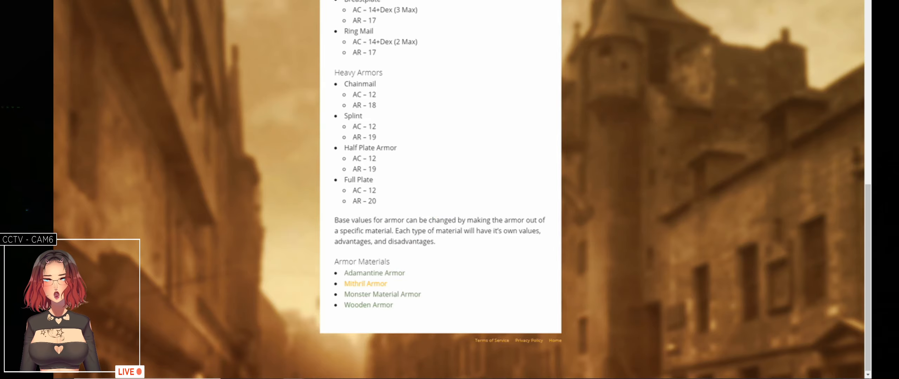
- Open the Mithril Armor page for editing and copy its text from "This can only be applied to metal armors" through the AR line
key(ctrl+Tab)
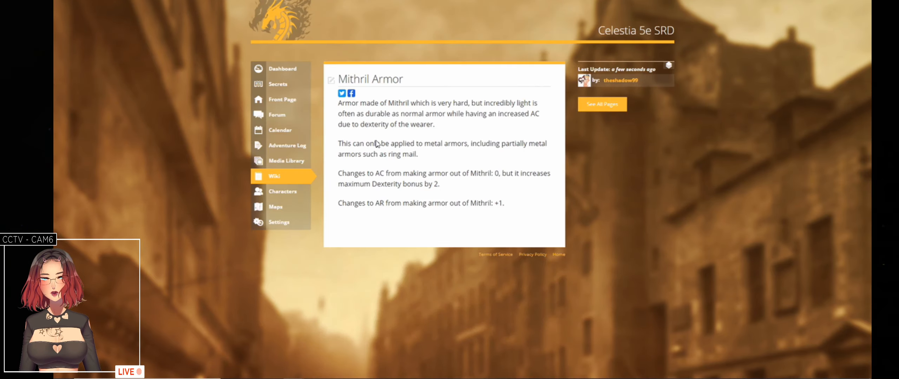
click(331, 82)
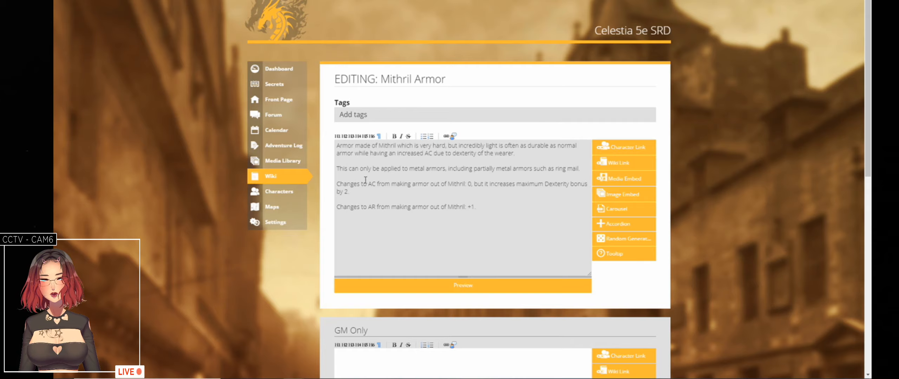
drag(336, 184, 497, 226)
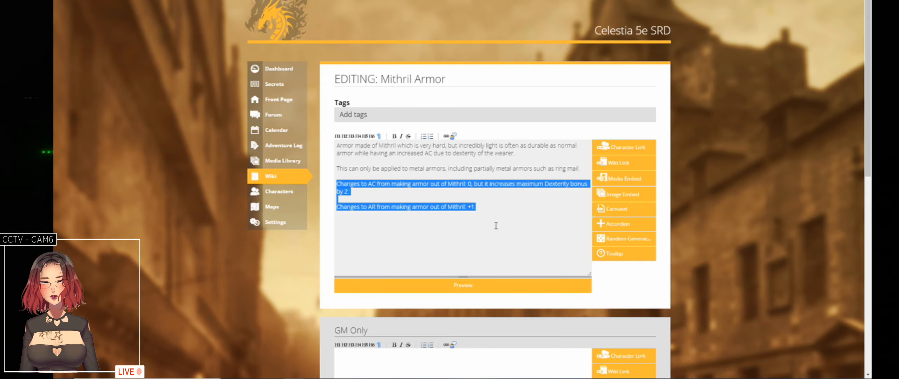
click(376, 162)
key(Down)
key(shift+Down)
key(shift+Down)
key(shift+Down)
key(shift+Down)
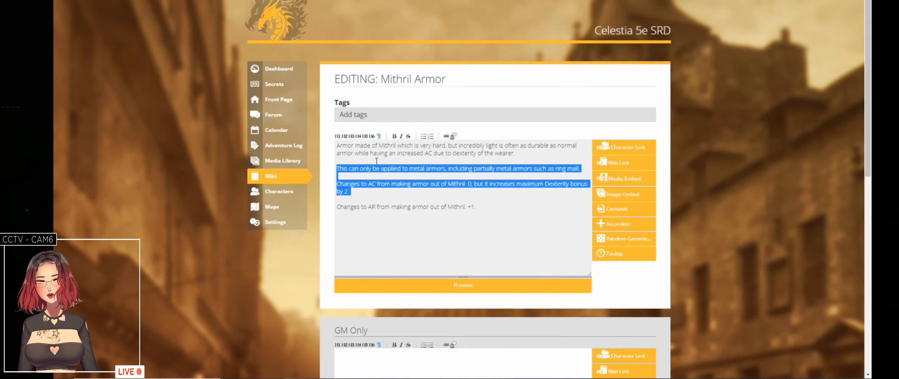
key(shift+Down)
key(shift+Down)
key(ctrl+c)
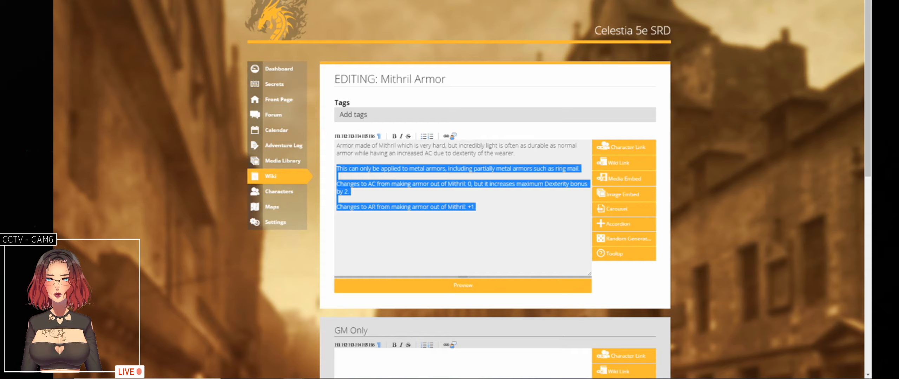
- Paste the copied Mithril paragraphs into the body of the new Adamantine Armor wiki page
click(456, 1)
click(490, 235)
key(ctrl+v)
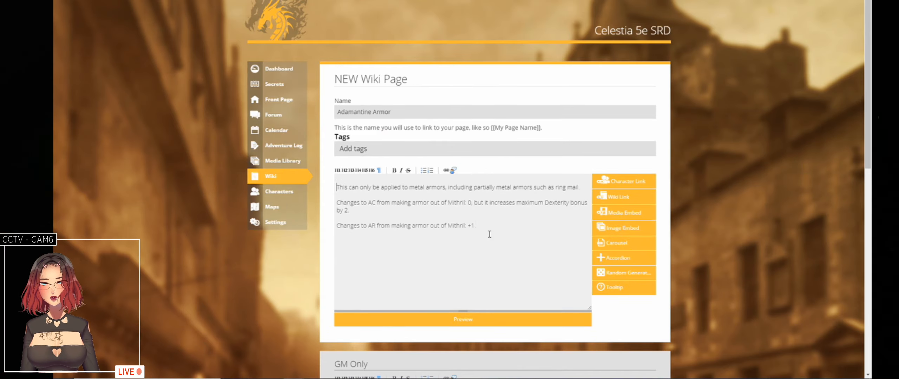
- Begin an opening paragraph above the pasted text with "Adamantine is a incredibly hard, though somewhat heavier, metal"
key(ctrl+Home)
key(Return)
key(Return)
key(Return)
key(Up)
key(Up)
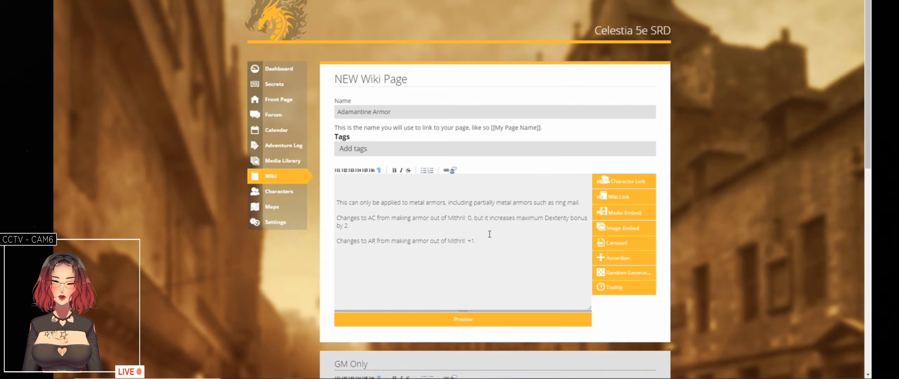
text(A)
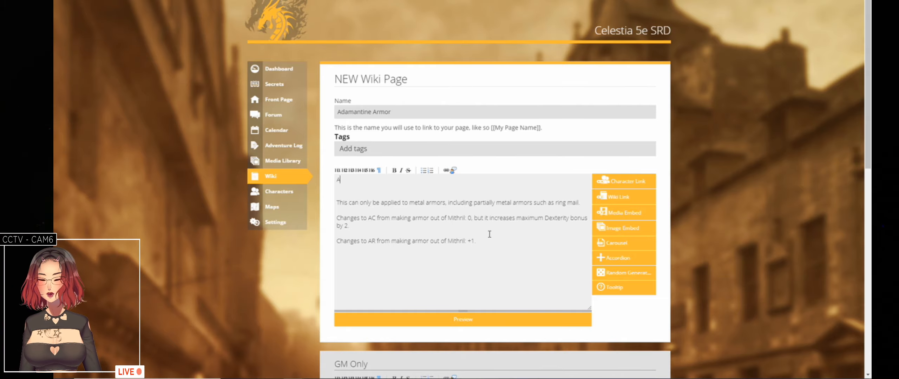
text(dama)
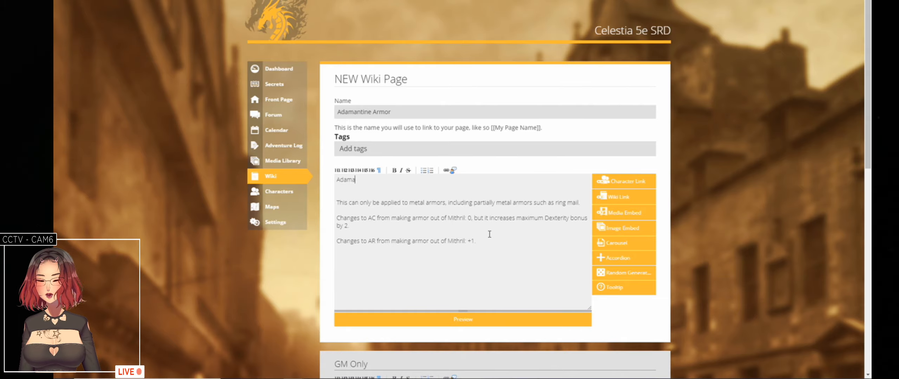
text(ntine is a)
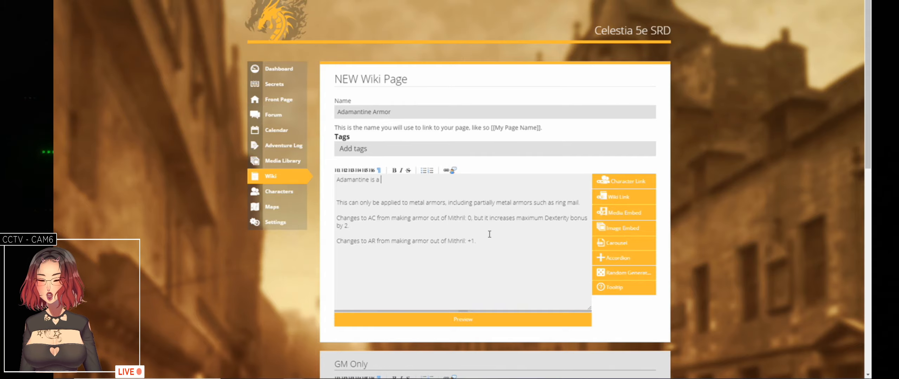
text( incredib)
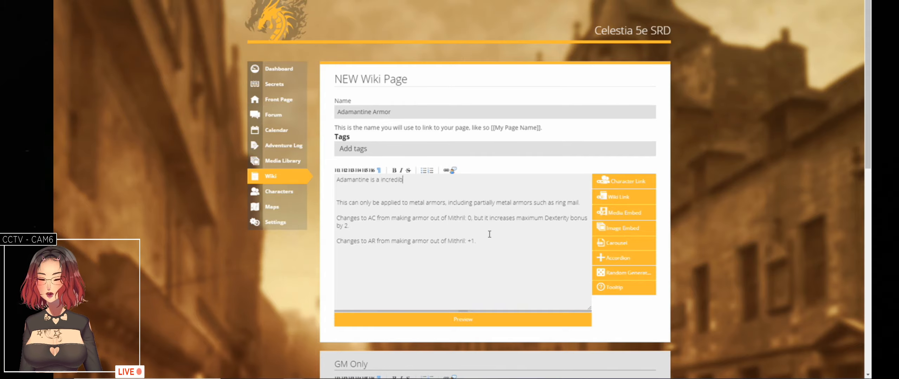
text(ly hard)
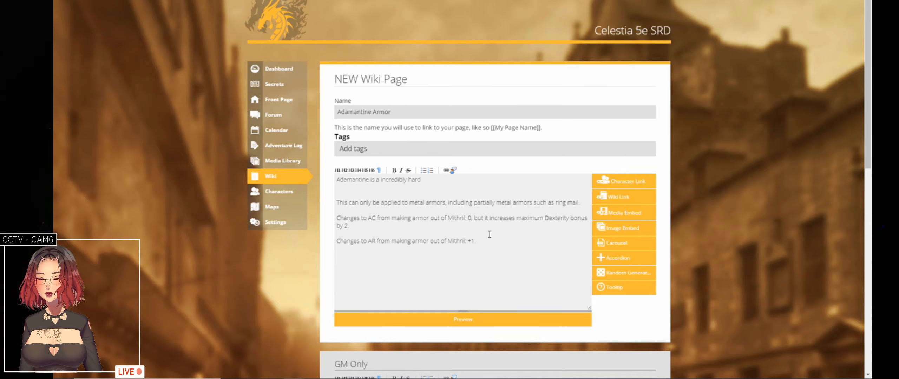
text(, tho)
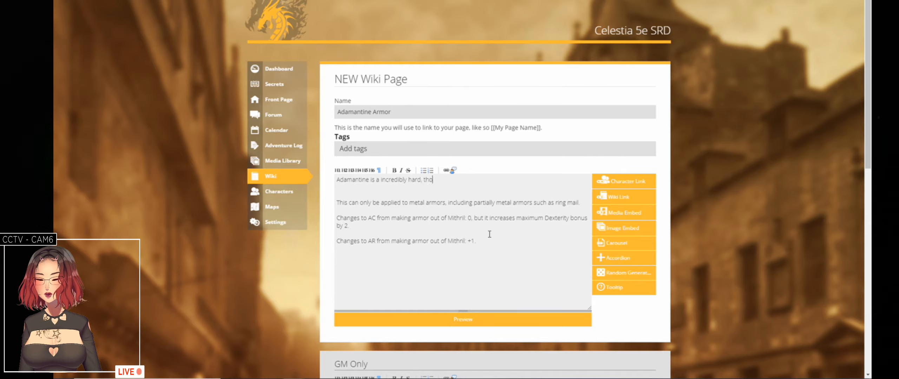
text(ugh somewhat)
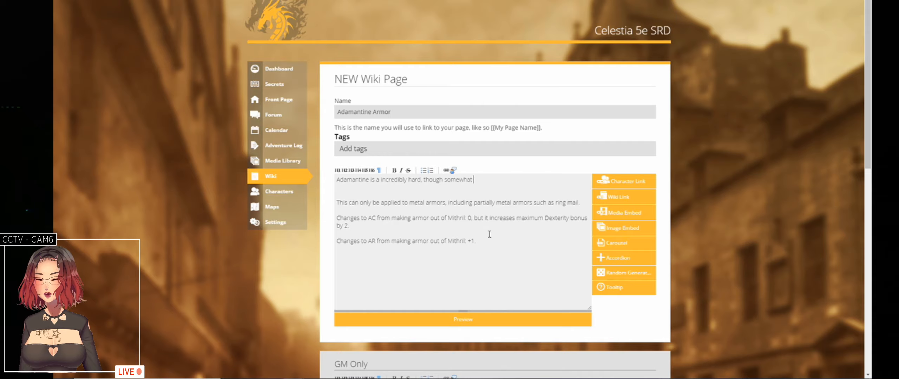
text( heavier, met)
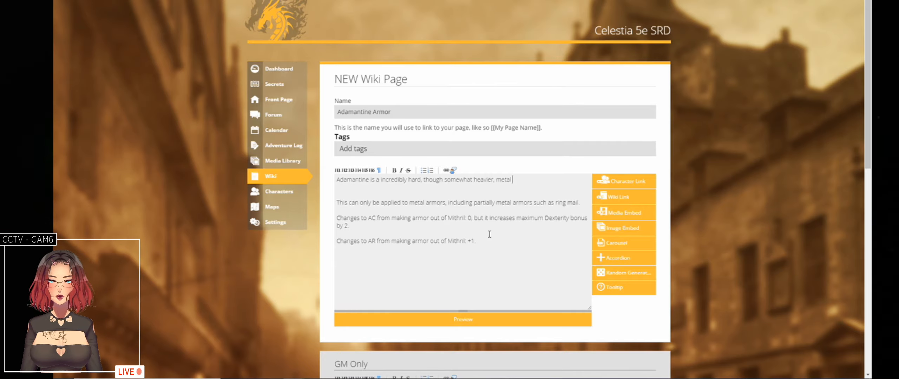
- Complete the opening sentence with "that is well suited to making most forms of metal armor." and remove the extra blank line below it
text(al that is)
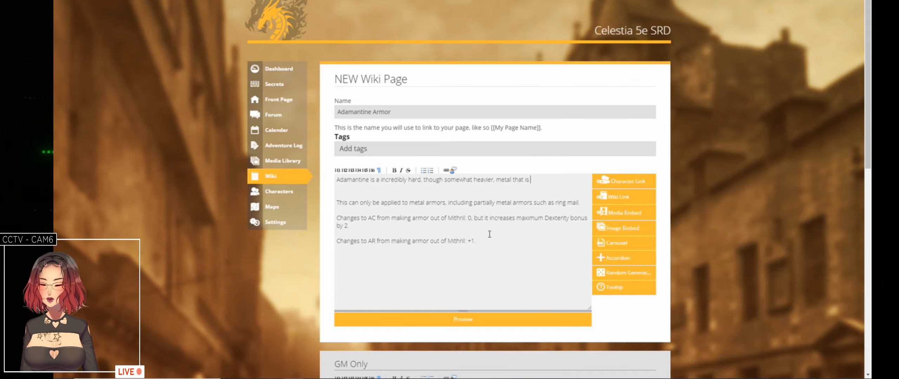
text( well suited to mak)
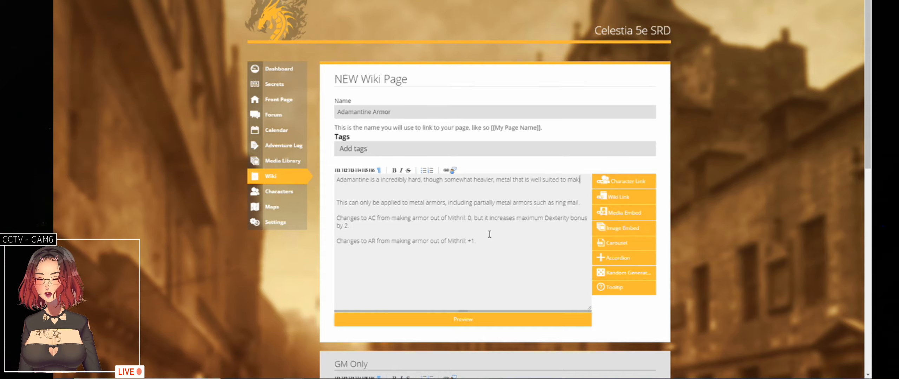
text(ing most forms)
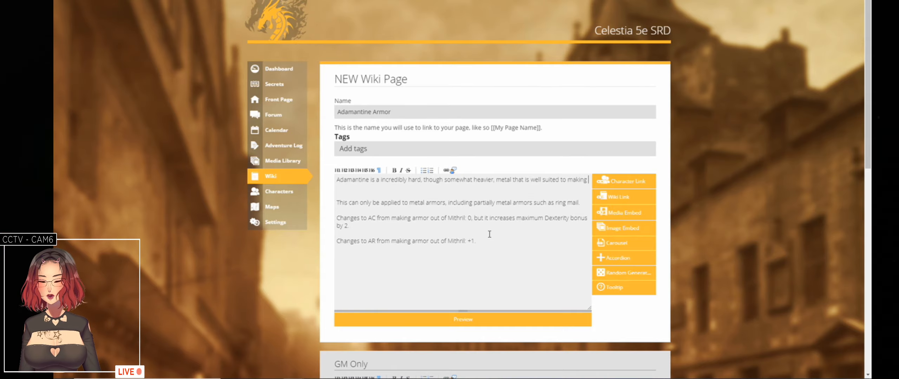
text( of metal armor)
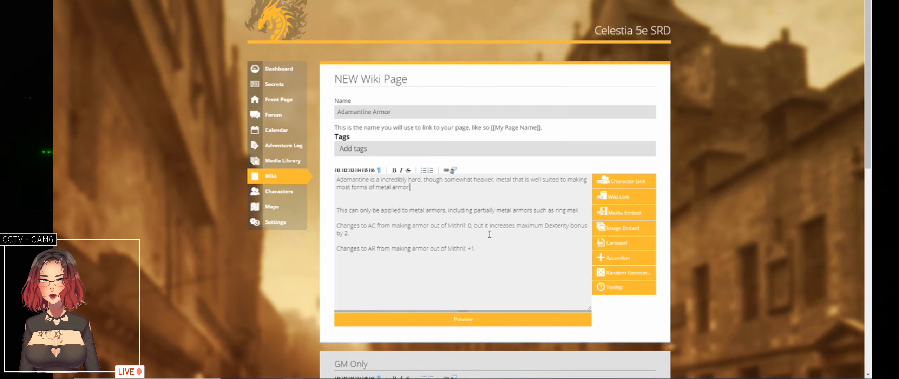
text(.)
key(Right)
key(Delete)
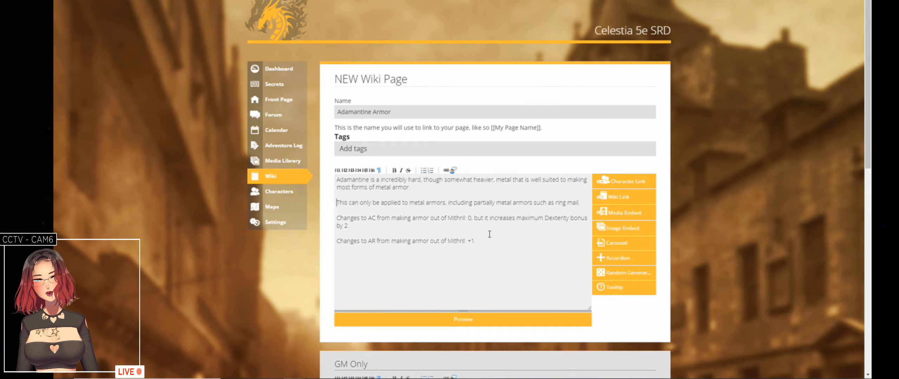
- Delete ", but it increases maximum Dexterity bonus by 2" from the AC changes line
key(Down)
key(ctrl+Right)
key(ctrl+Right)
key(ctrl+Right)
key(ctrl+Right)
key(ctrl+Right)
key(ctrl+Right)
key(ctrl+Right)
key(ctrl+Right)
key(ctrl+Right)
key(ctrl+Right)
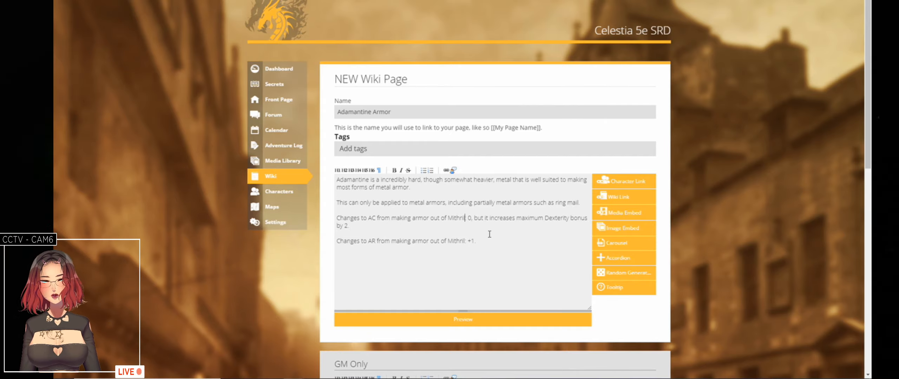
key(Right)
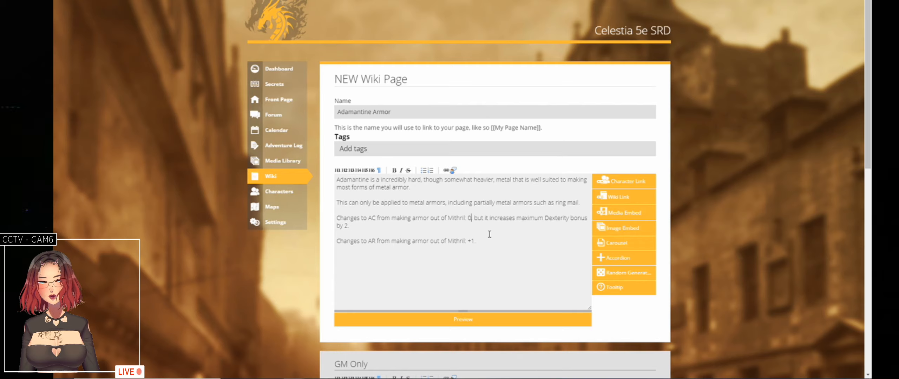
key(ctrl+shift+Right)
key(ctrl+shift+Right)
key(ctrl+shift+Right)
key(ctrl+shift+Right)
key(ctrl+shift+Right)
key(ctrl+shift+Right)
key(ctrl+shift+Right)
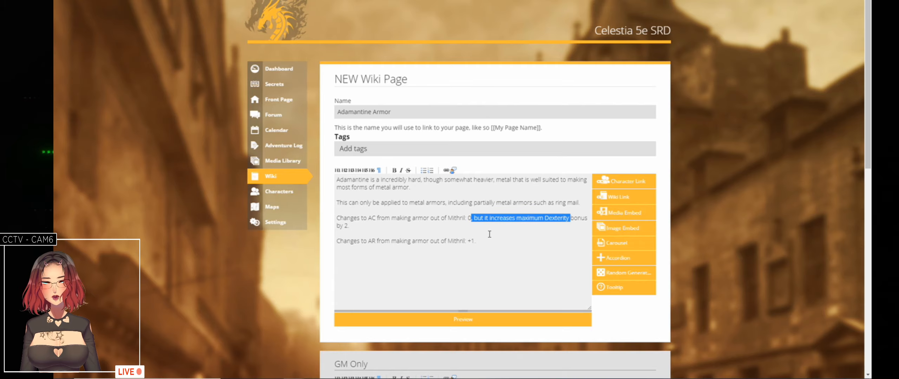
key(BackSpace)
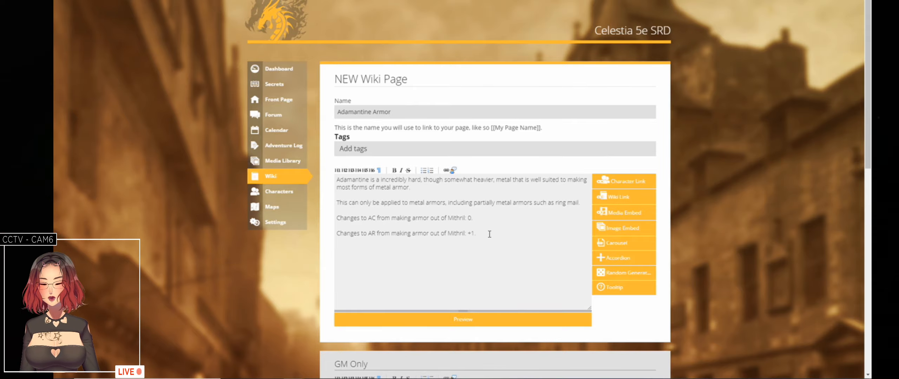
- Extend the AC changes line after the 0 with ", if the armor has a max dexterity bonus reduce the bonus by 1"
text(, if)
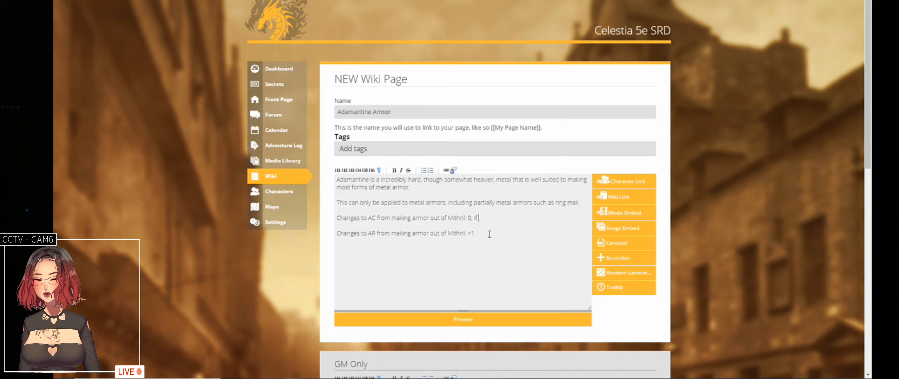
text( the armor)
text( has)
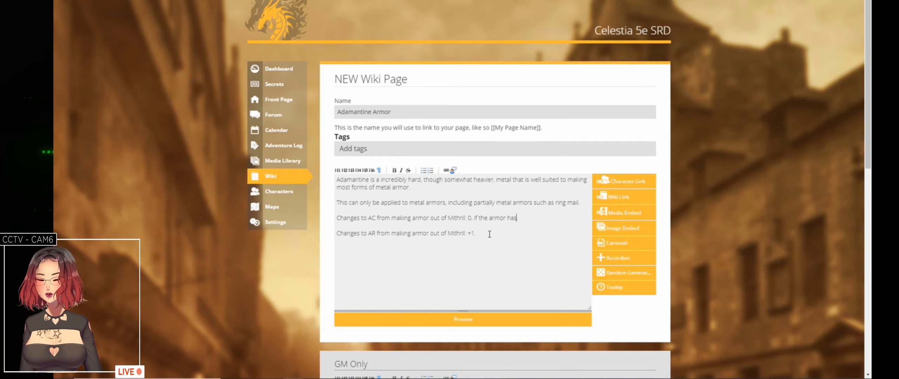
text( a max)
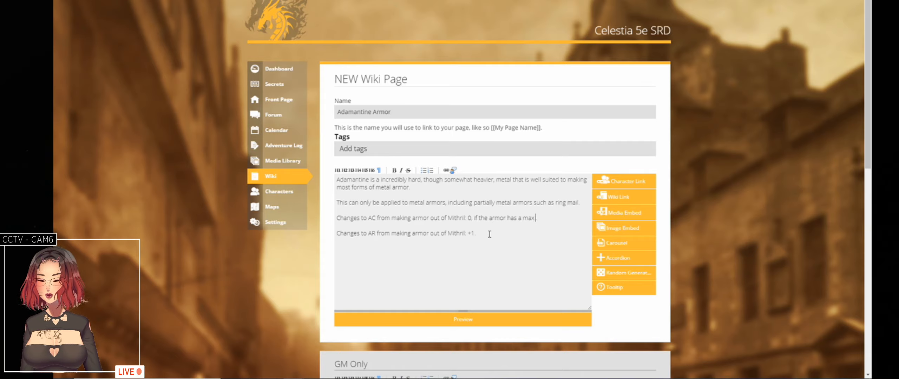
text( dexterity b)
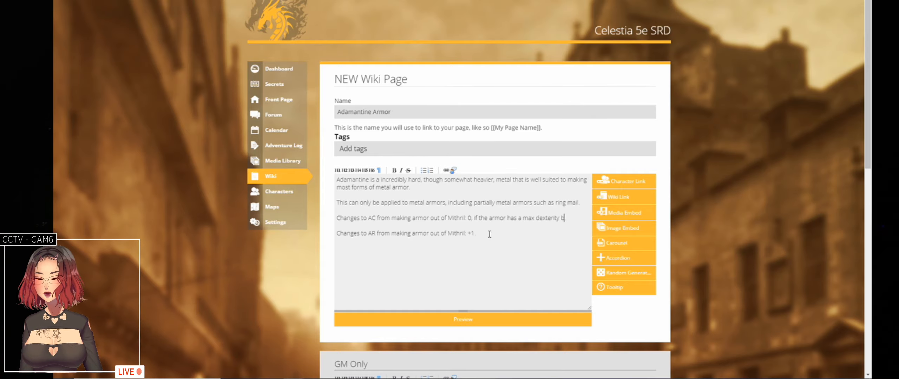
text(onus)
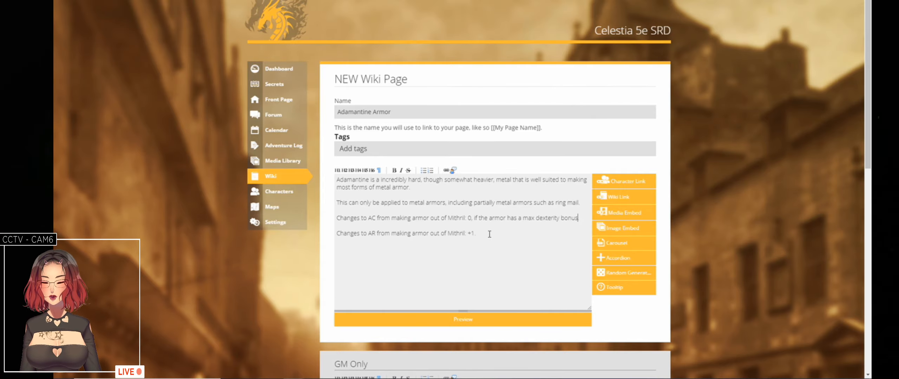
text( reduce the b)
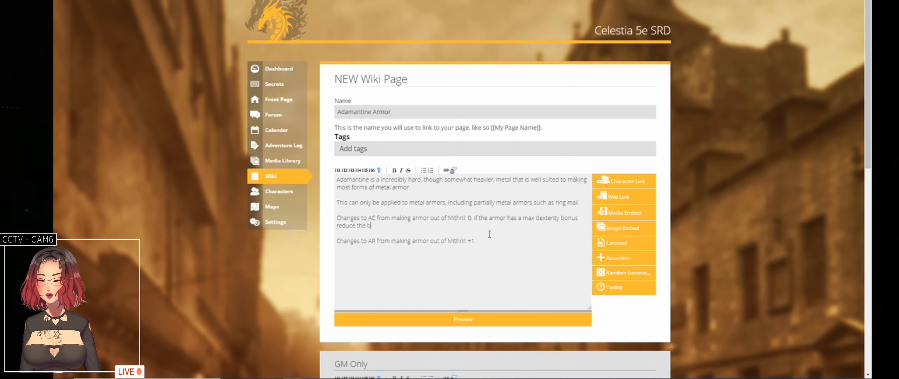
text(onus by 1.)
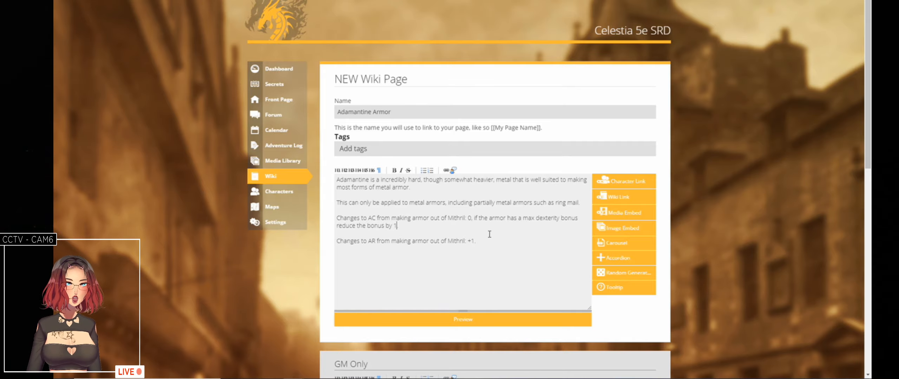
- End the AC paragraph with "reduce the bonus by 1." and set the AR change to +2 in the Adamantine Armor text
key(BackSpace)
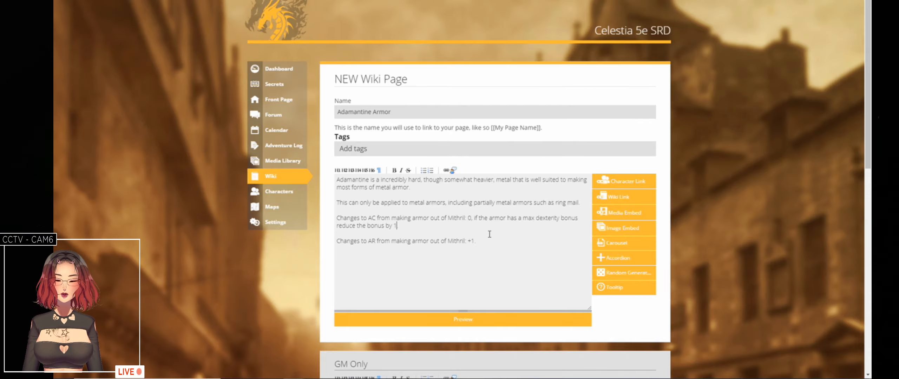
key(Down)
key(Down)
key(End)
key(BackSpace)
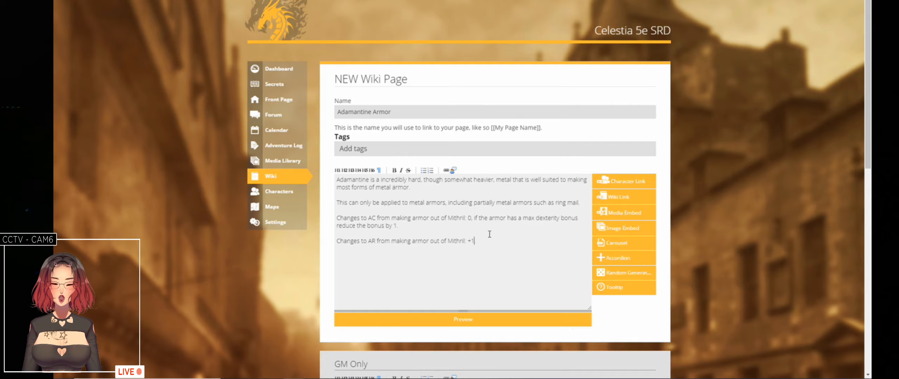
key(BackSpace)
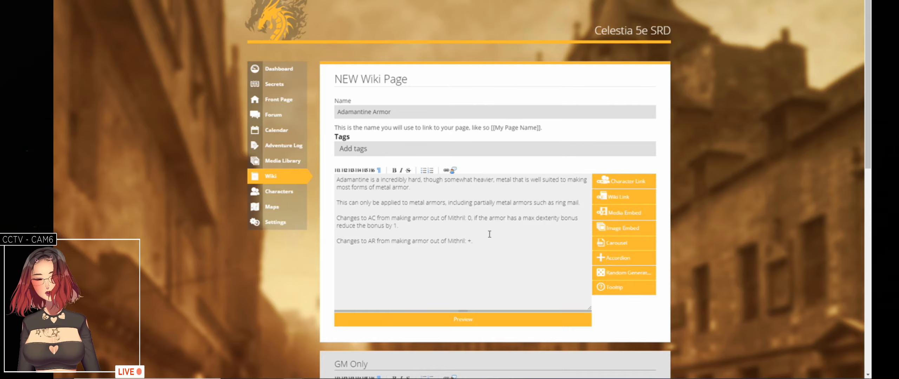
text(2.)
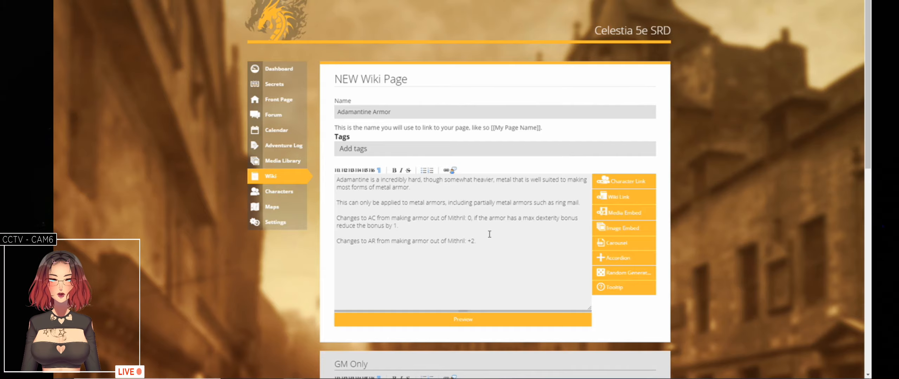
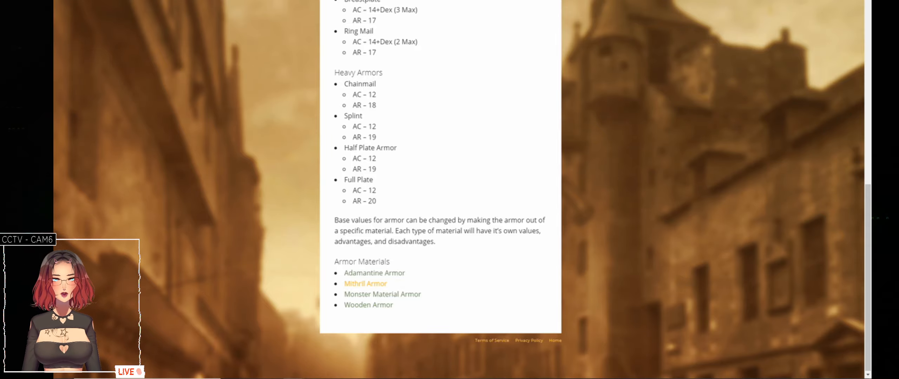
- Switch to Roll20, search the compendium for "weapons" and open the first entry titled just Weapons under Rules
key(alt+Tab)
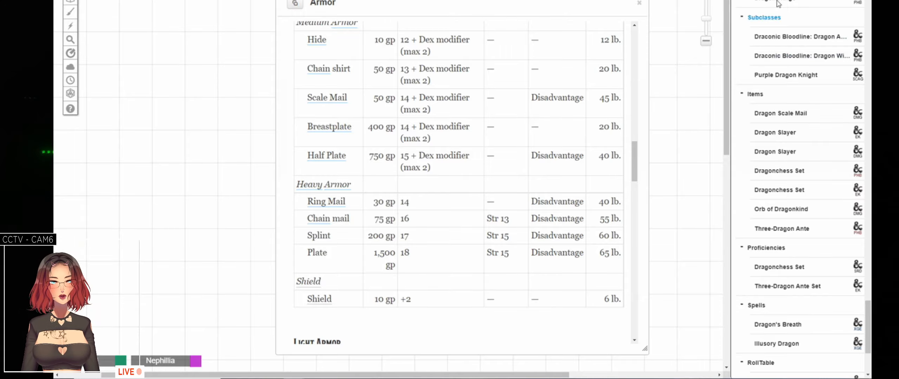
scroll(794, 84, up, 10)
scroll(794, 85, up, 15)
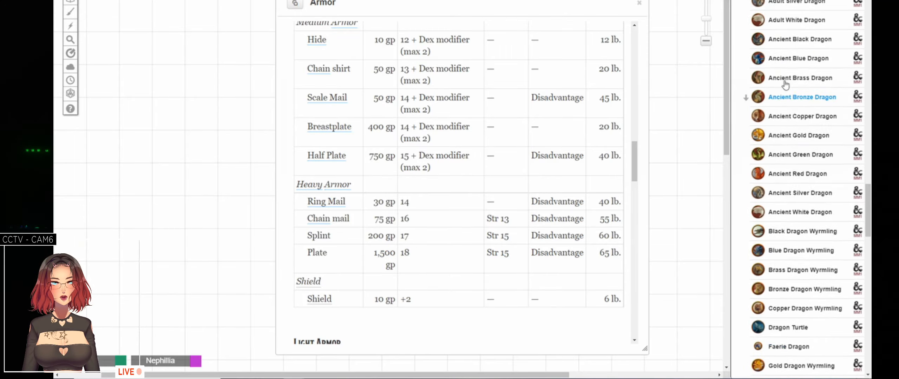
scroll(771, 82, up, 1)
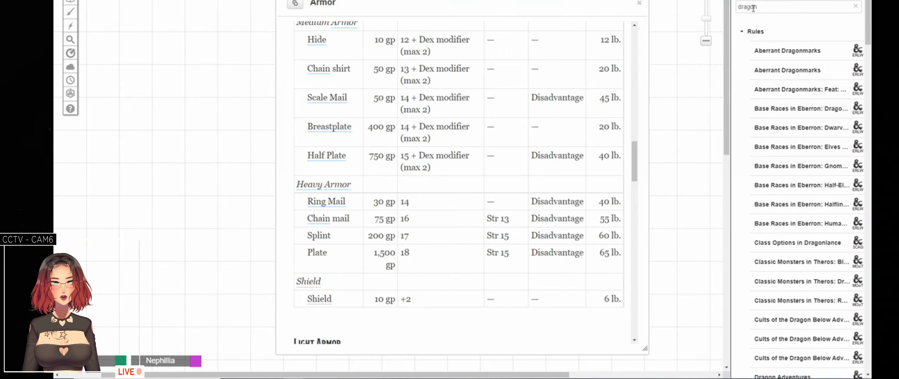
drag(768, 7, 722, 6)
text(weapons)
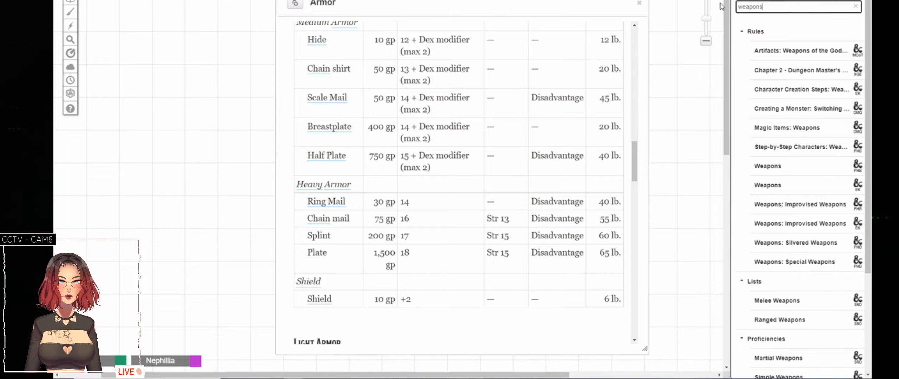
click(769, 167)
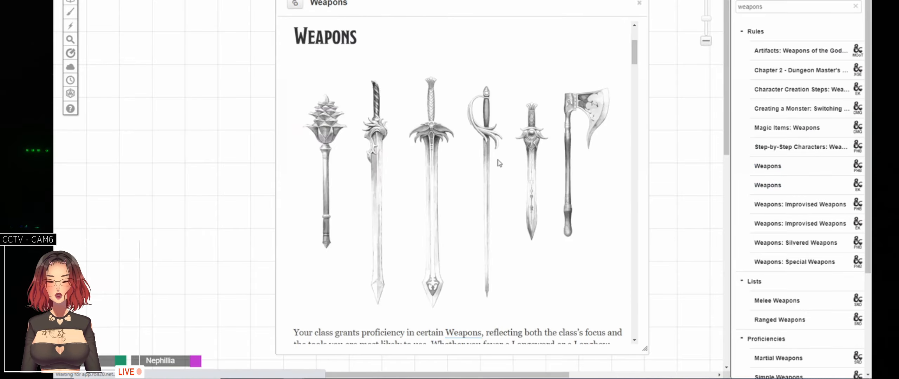
- Examine the damage values in the weapons table, especially those of the halberd, lance and greataxe among the martial melee weapons
scroll(463, 184, down, 8)
scroll(463, 184, down, 1)
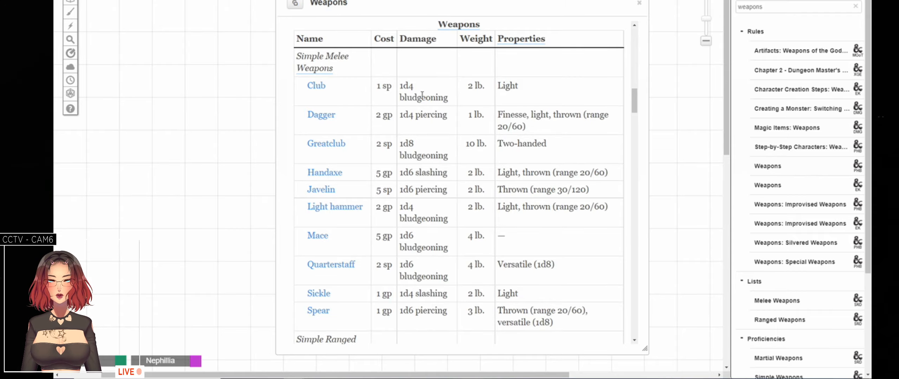
scroll(423, 95, down, 1)
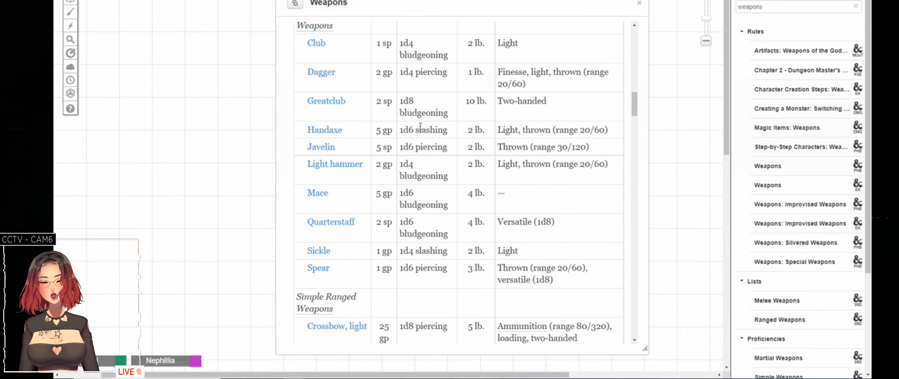
scroll(420, 127, down, 5)
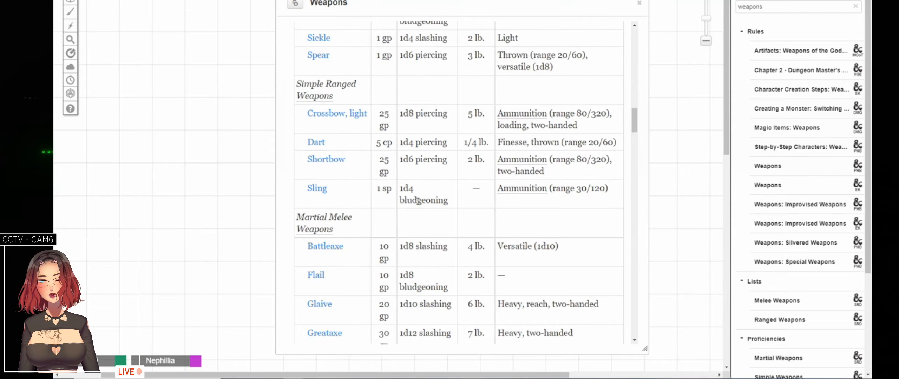
scroll(421, 168, down, 5)
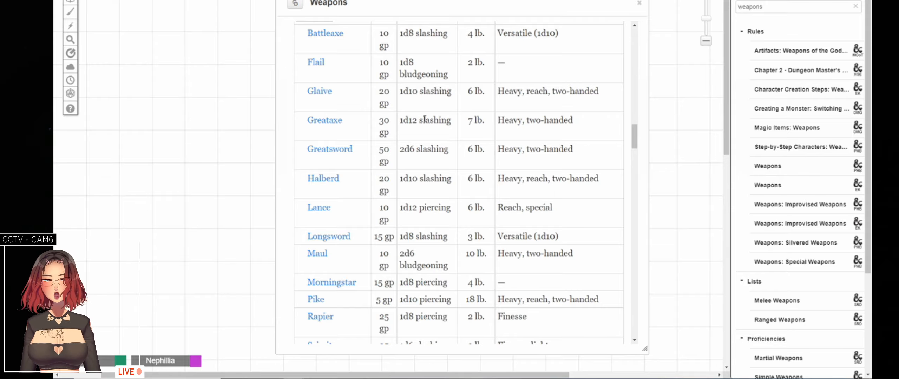
scroll(414, 132, down, 1)
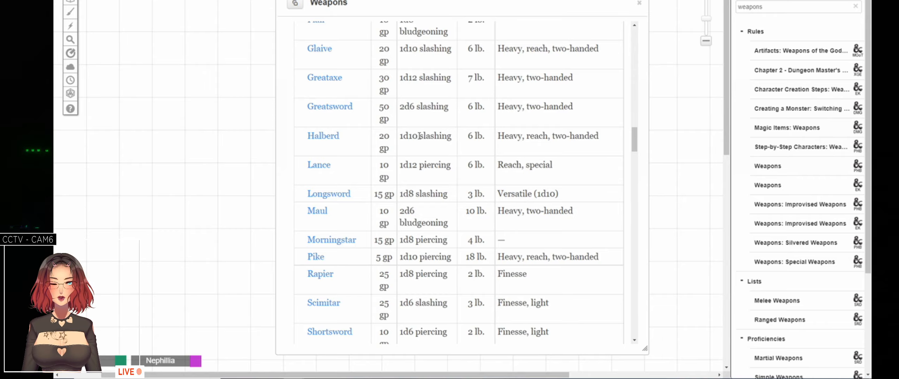
drag(400, 137, 454, 136)
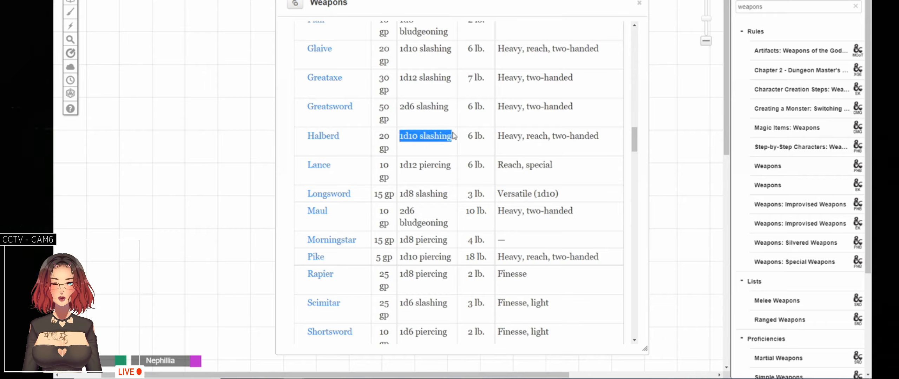
click(442, 158)
drag(401, 163, 413, 165)
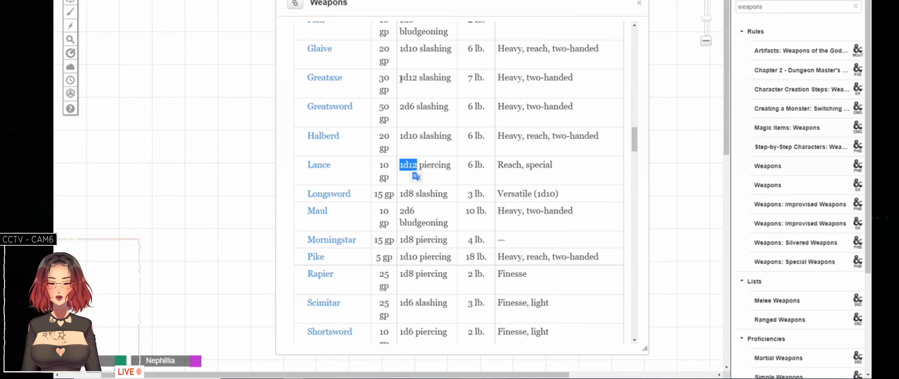
drag(400, 78, 414, 78)
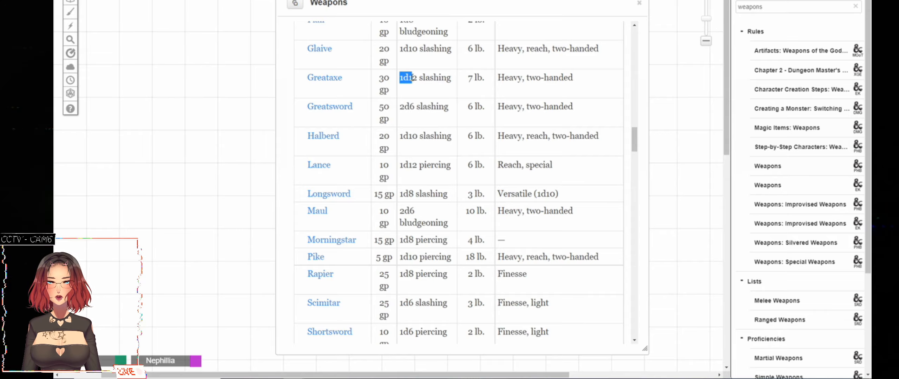
click(418, 102)
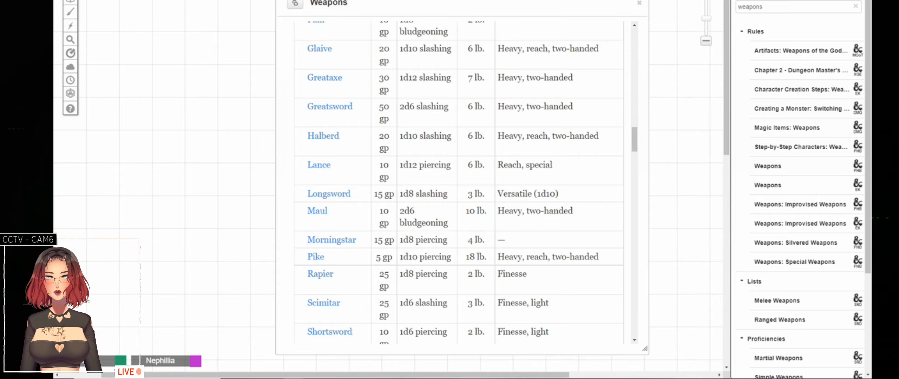
click(463, 1)
click(425, 1)
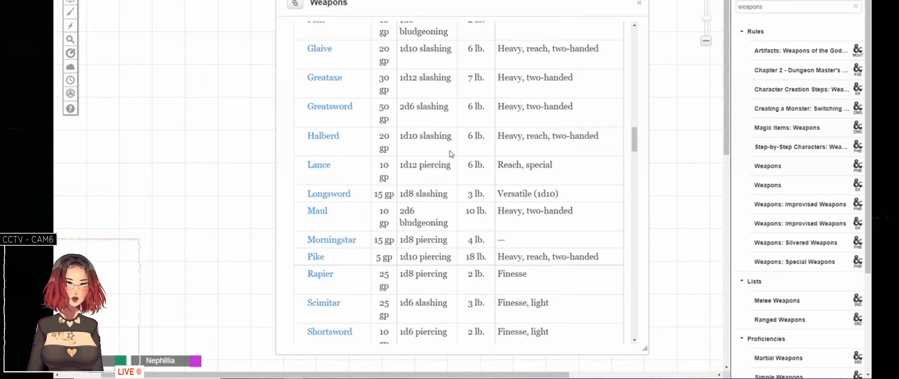
scroll(452, 154, down, 1)
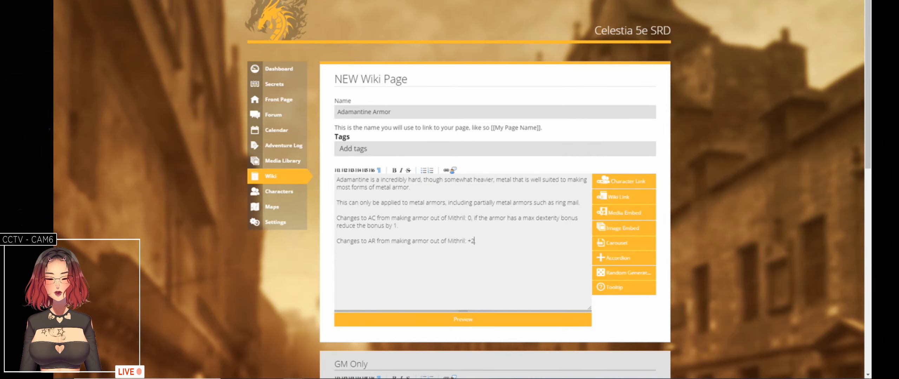
- Create the Adamantine Armor wiki page and return to the wiki page that lists the armor materials
scroll(471, 285, down, 12)
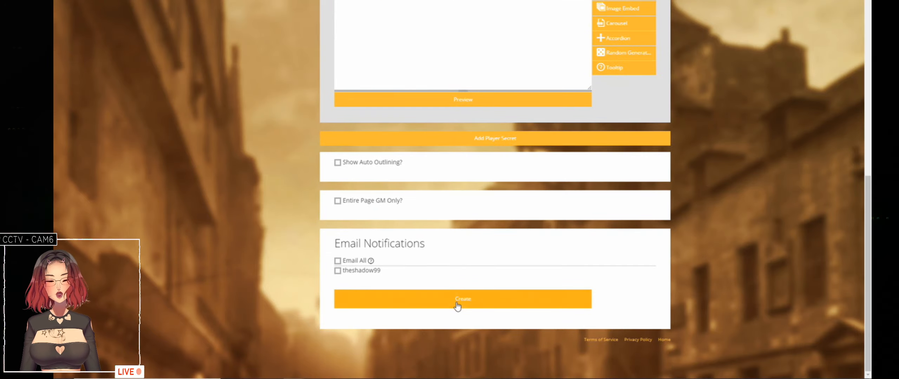
click(458, 306)
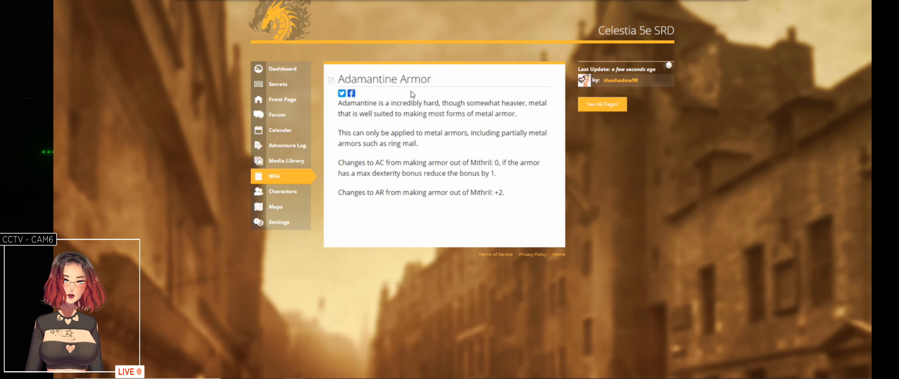
key(ctrl+Tab)
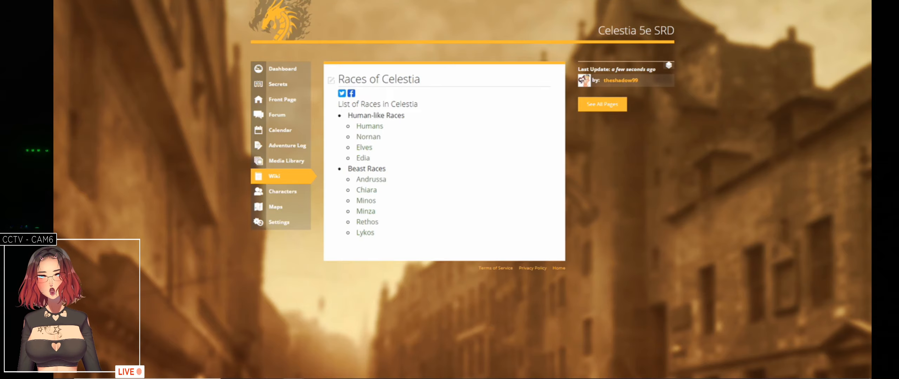
key(ctrl+Tab)
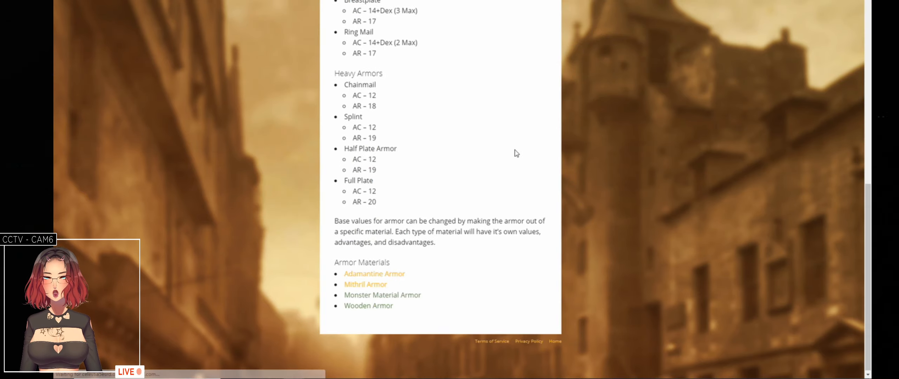
- Start the Wooden Armor wiki page and insert the Mithril text: metal armors only, AC 0 with maximum Dexterity bonus +2, AR +1
right_click(378, 306)
click(444, 202)
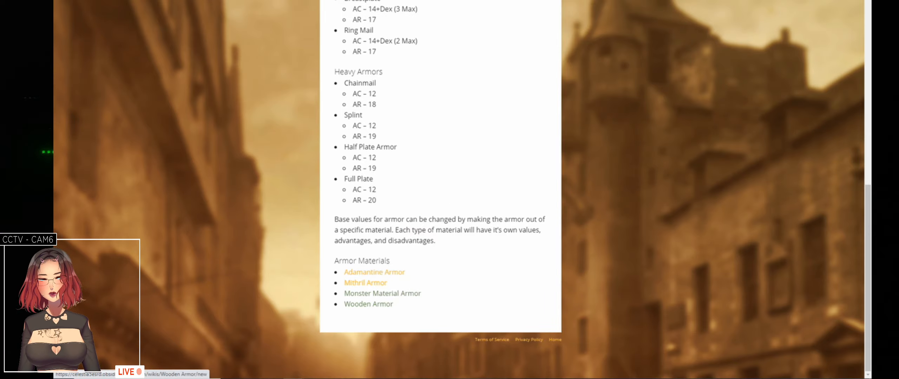
key(ctrl+Tab)
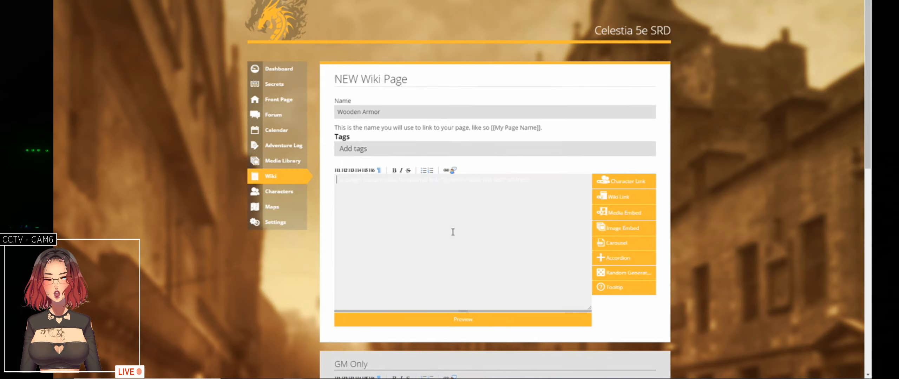
text(This can only be applied to metal armors, including partially metal armors such as ring mail.  Changes to AC from making armor out of Mithril: 0, but it increases maximum Dexterity bonus by 2.  Changes to AR from making armor out of Mithril: +1)
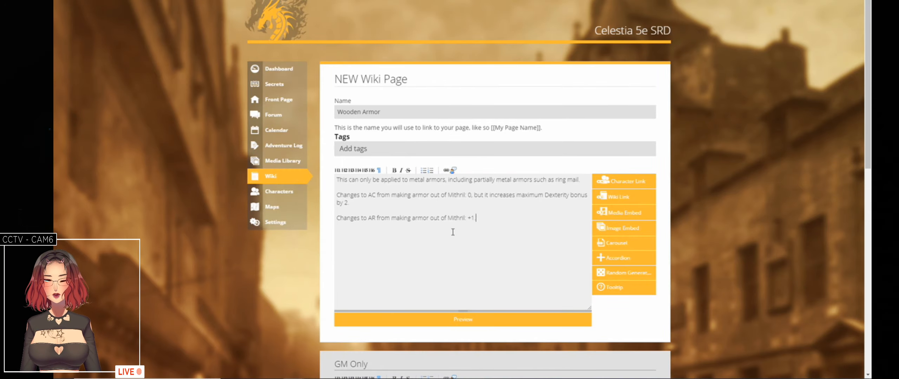
text(.)
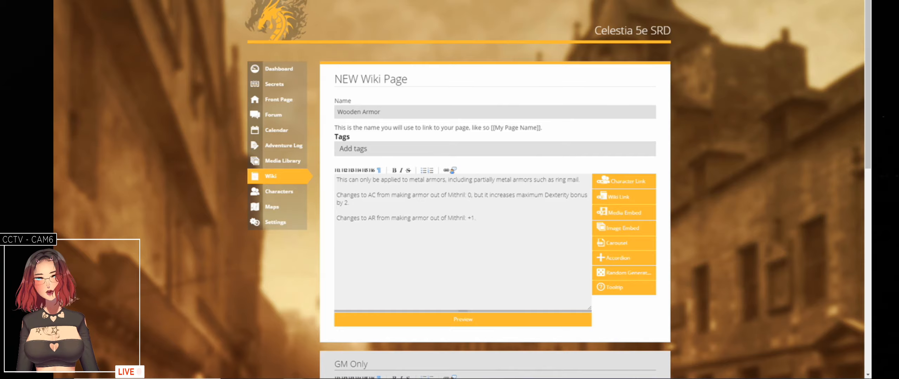
- Open the Adamantine Armor page from the armor materials list and put it into editing mode
key(ctrl+shift+Tab)
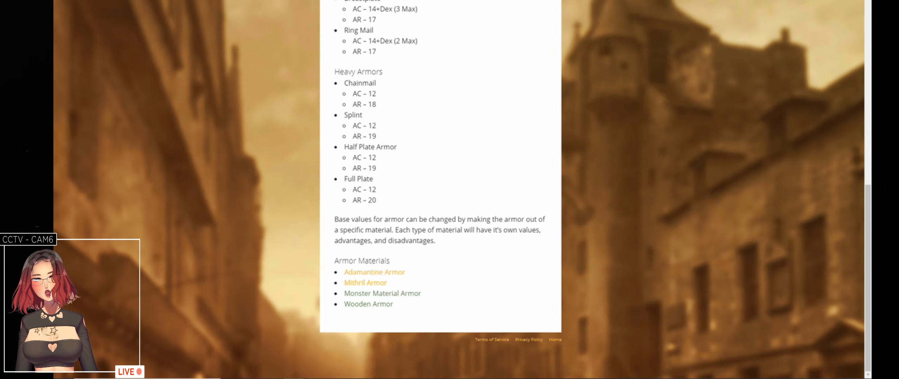
right_click(382, 273)
click(421, 169)
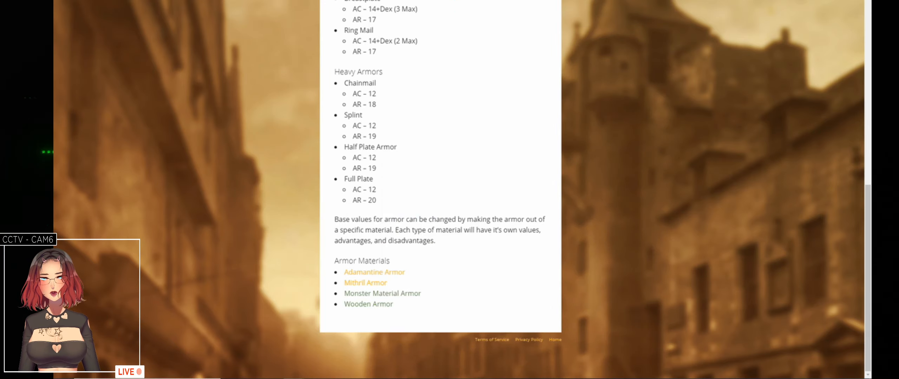
key(ctrl+Tab)
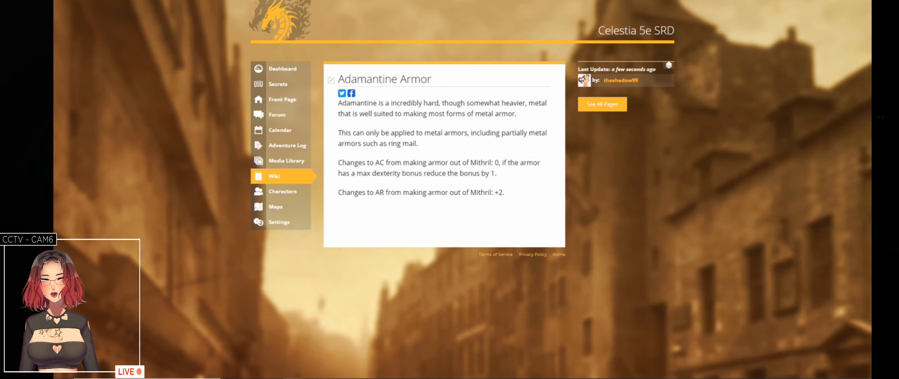
click(331, 81)
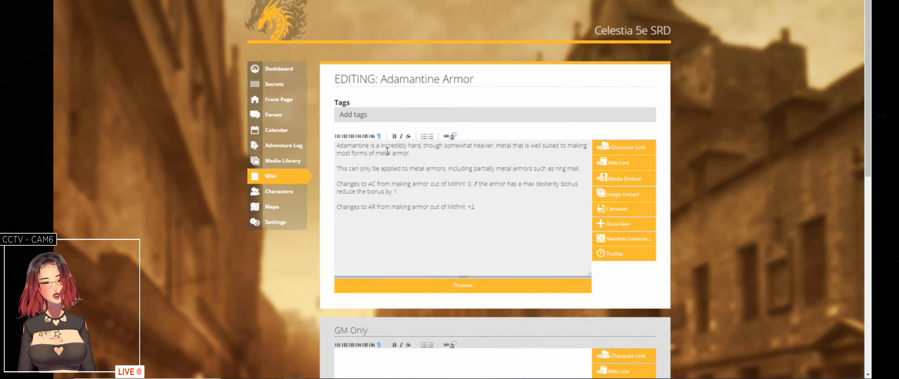
- Replace Mithril with Adamantine in the AC change sentence of the Adamantine Armor page
double_click(367, 146)
key(ctrl+c)
click(387, 151)
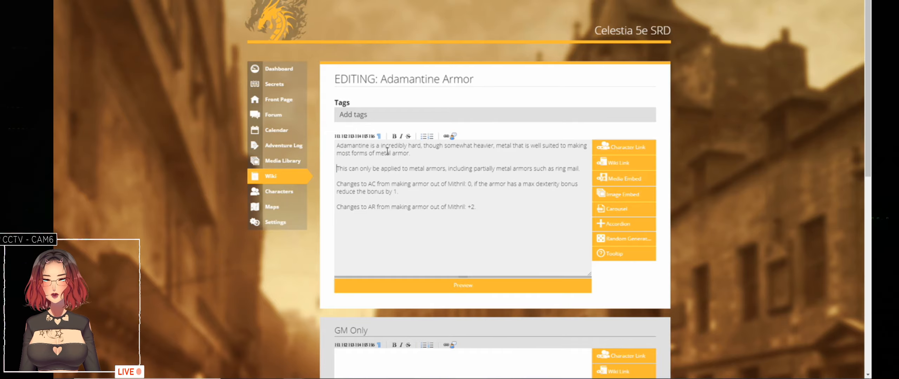
key(ctrl+Right)
key(ctrl+Right)
key(ctrl+Right)
key(ctrl+Right)
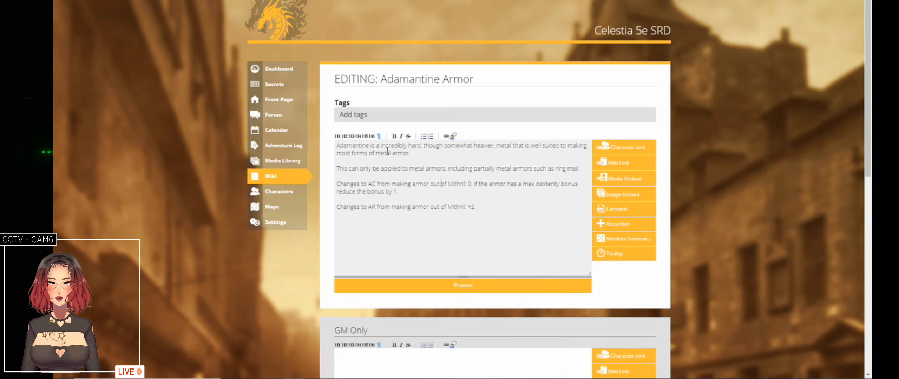
key(ctrl+shift+Right)
key(ctrl+v)
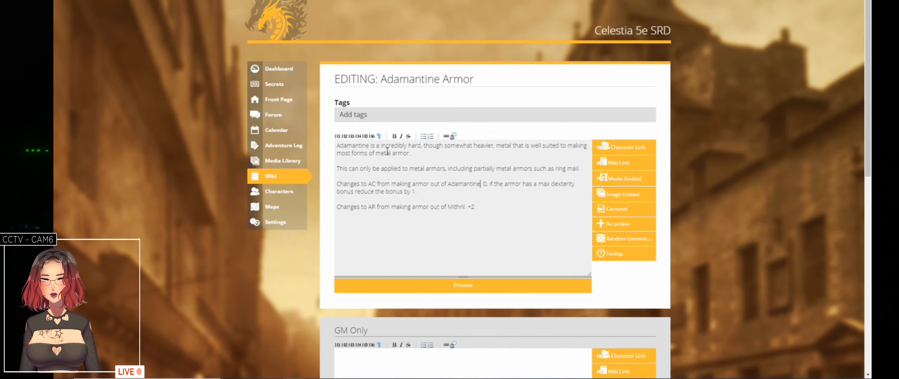
- Replace Mithril with Adamantine in the AR change sentence and save the Adamantine Armor page
key(Down)
key(Down)
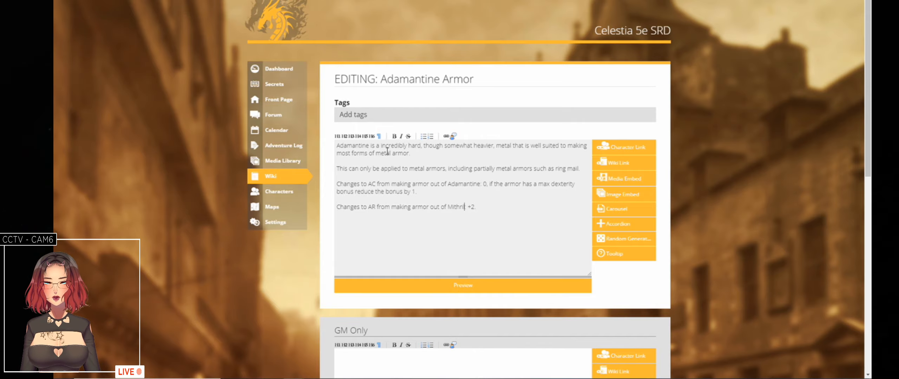
key(ctrl+shift+Left)
key(ctrl+v)
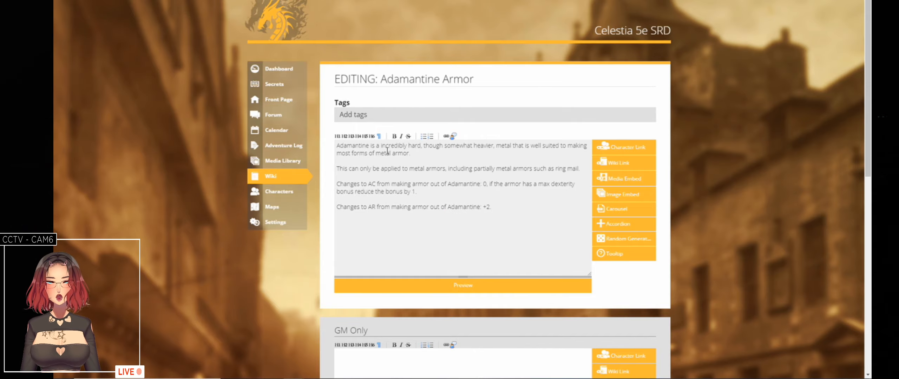
scroll(357, 243, down, 5)
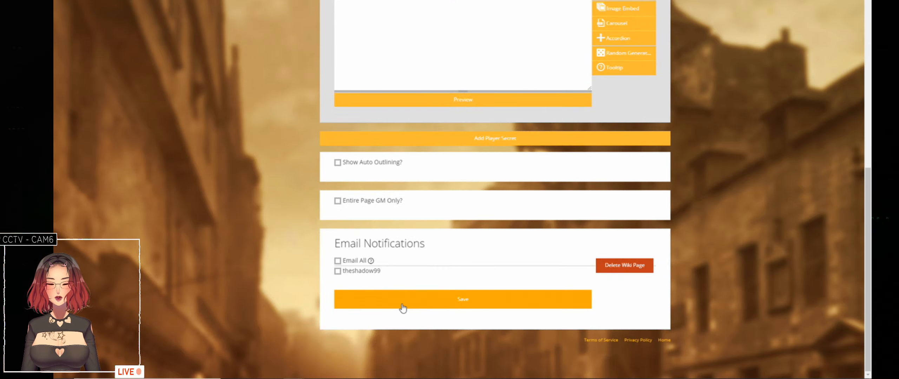
click(403, 309)
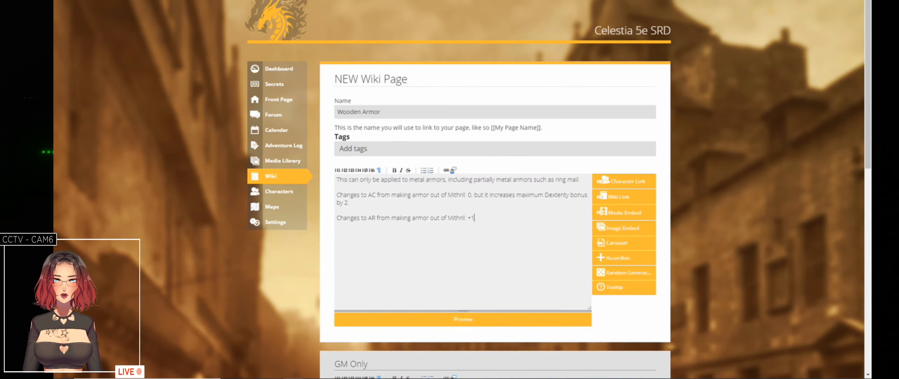
- Insert an empty line above the first sentence of the Wooden Armor page text
scroll(455, 246, down, 3)
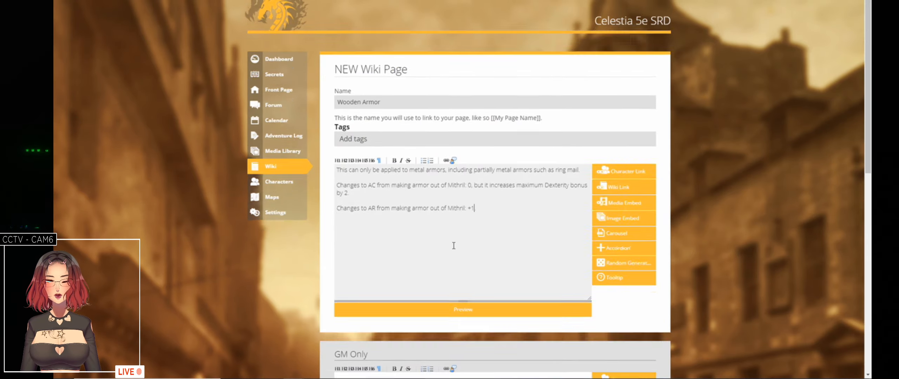
scroll(481, 195, up, 1)
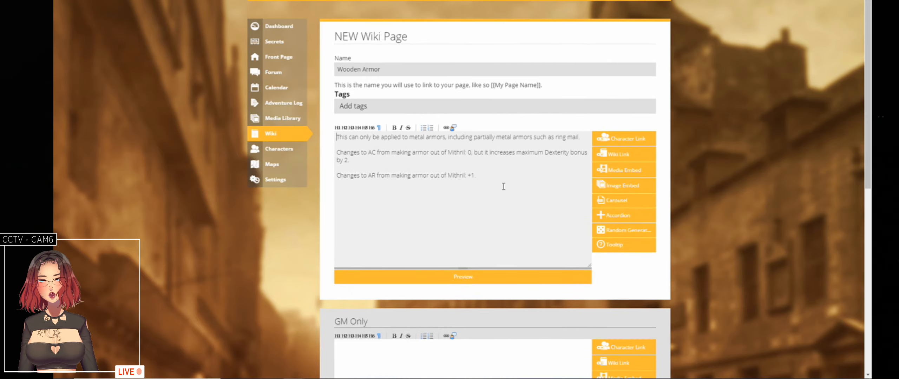
key(Return)
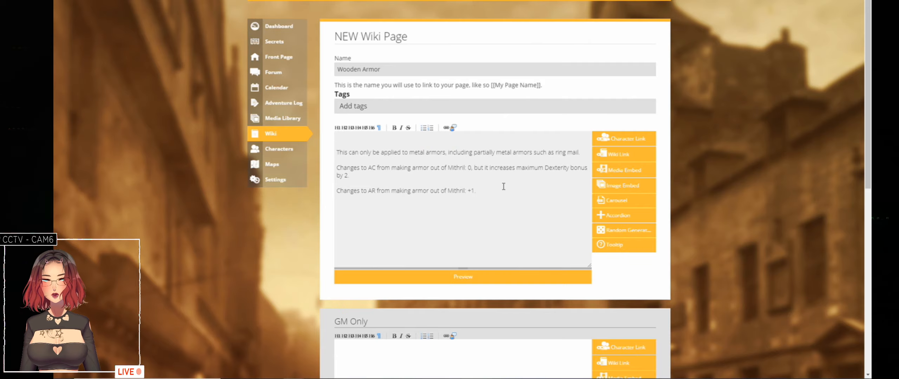
- Replace the word "metal" before "armors" with "breastplates" in the Wooden Armor restriction sentence
key(ctrl+Right)
key(ctrl+Right)
key(ctrl+Right)
key(ctrl+Right)
key(ctrl+Right)
key(ctrl+Right)
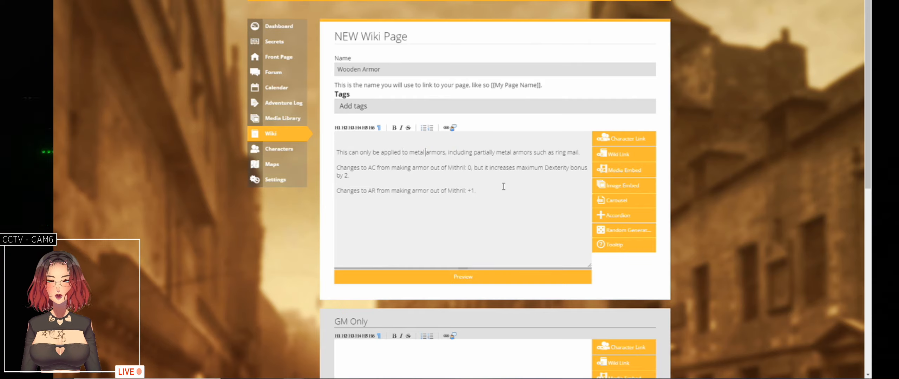
key(ctrl+BackSpace)
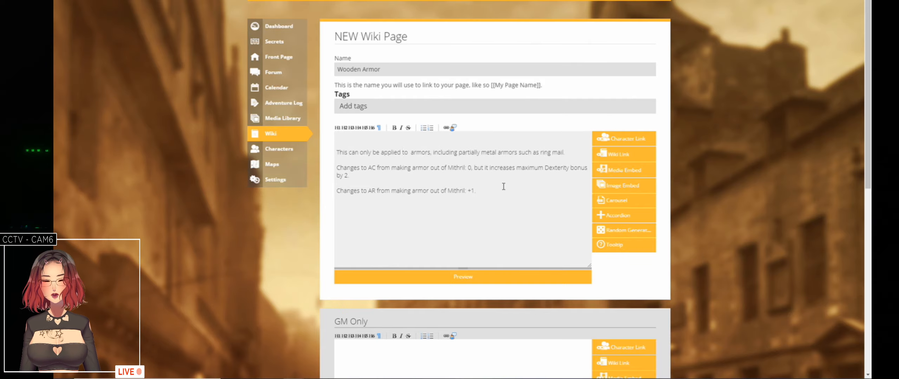
text(breastpla)
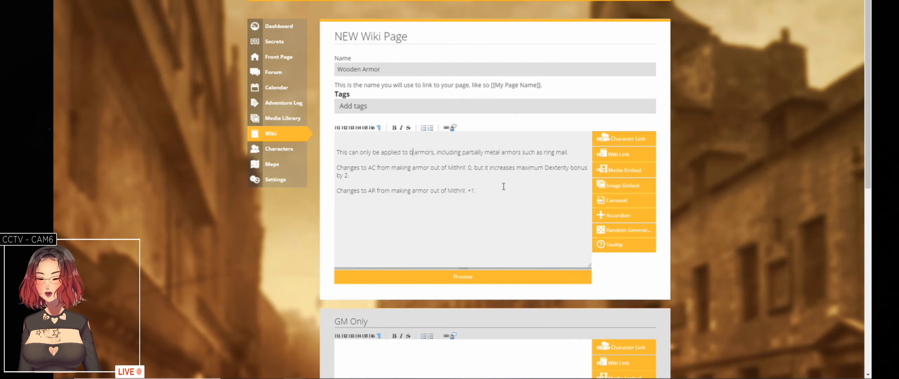
text(tes)
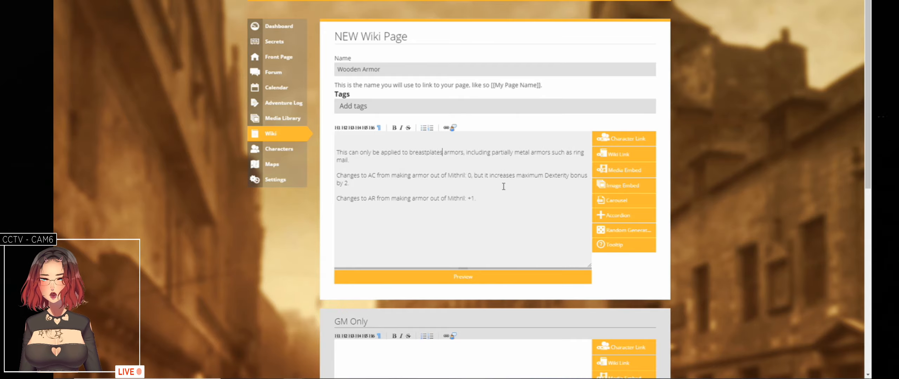
- Delete "armors" and the clause about partially metal armors such as ring mail, leaving a comma after "breastplates"
key(ctrl+shift+Right)
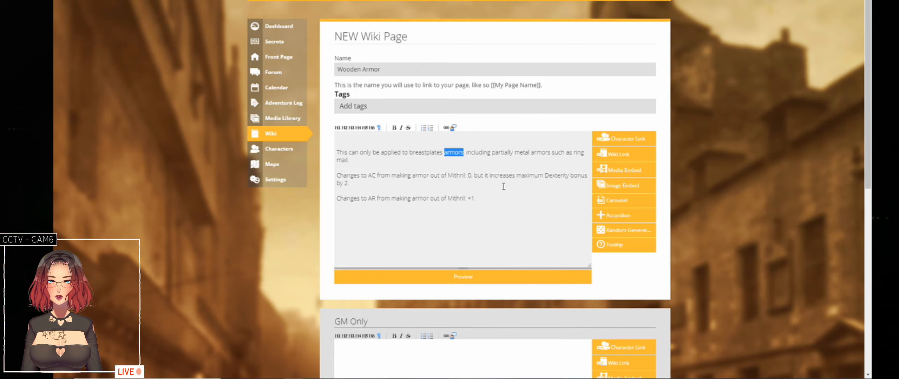
key(Delete)
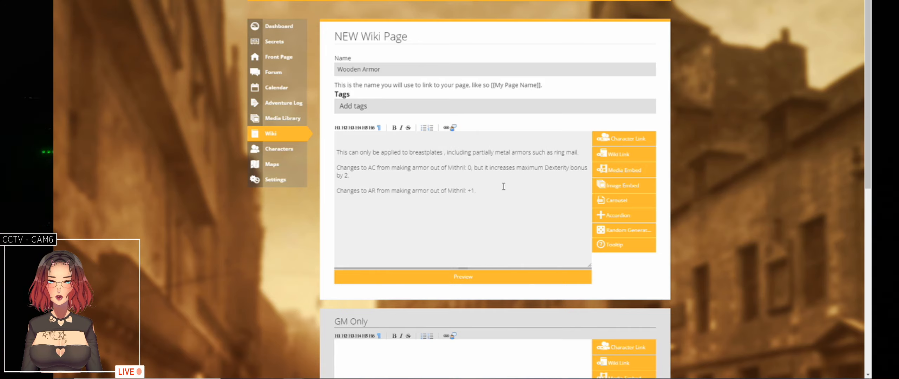
key(shift+End)
key(Delete)
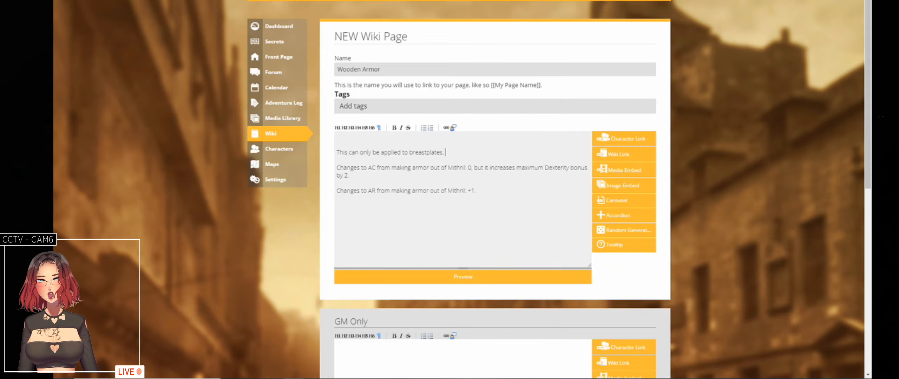
- Check the armor names on the armor list page and add "Splint," after "breastplates," in the Wooden Armor restriction sentence
click(316, 1)
scroll(497, 131, up, 2)
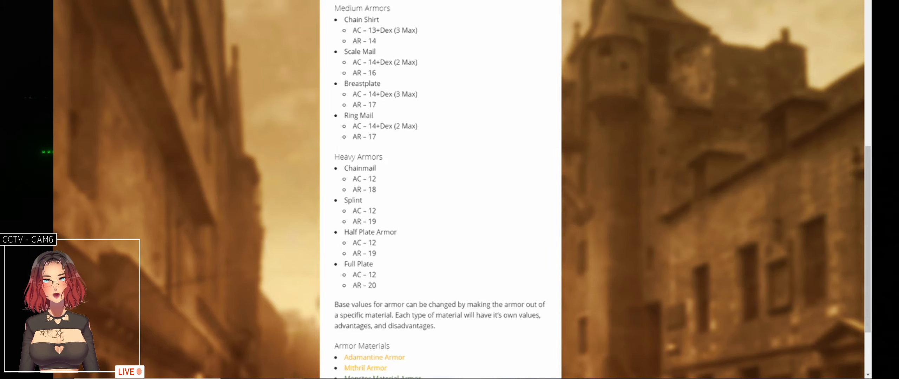
click(386, 1)
click(543, 155)
text(Splint)
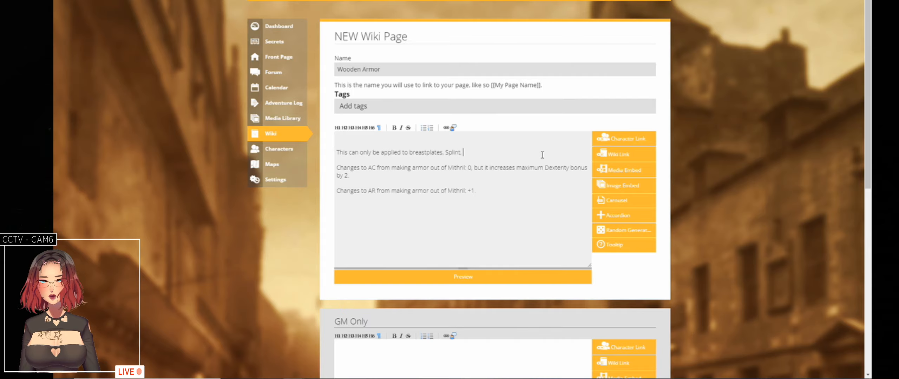
text(,)
- Capitalize "Breastplates" in the Wooden Armor restriction sentence
key(ctrl+Left)
key(ctrl+Left)
key(ctrl+Left)
key(ctrl+Left)
key(Delete)
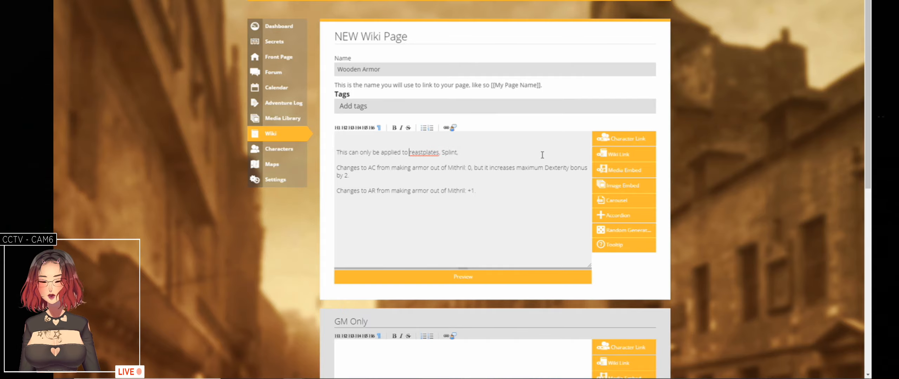
text(B)
key(Down)
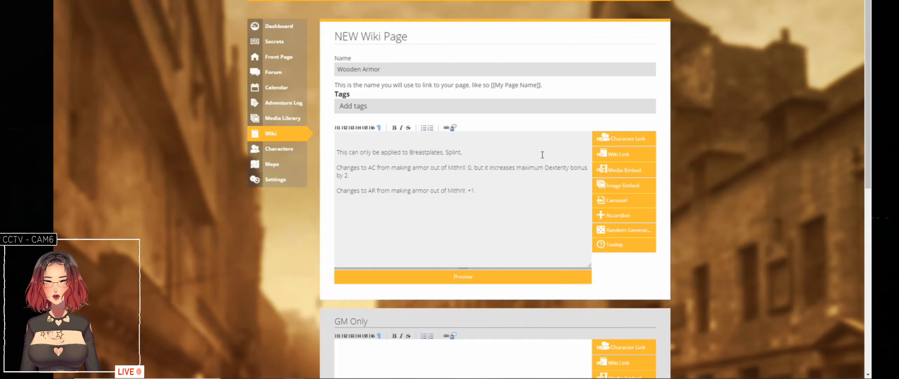
- Examine the light, medium and heavy armor entries on the armor list page and return to the Wooden Armor draft
click(386, 0)
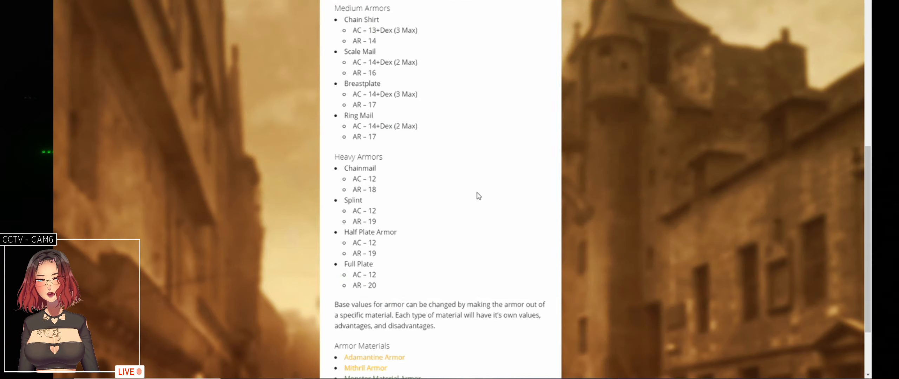
scroll(477, 196, up, 3)
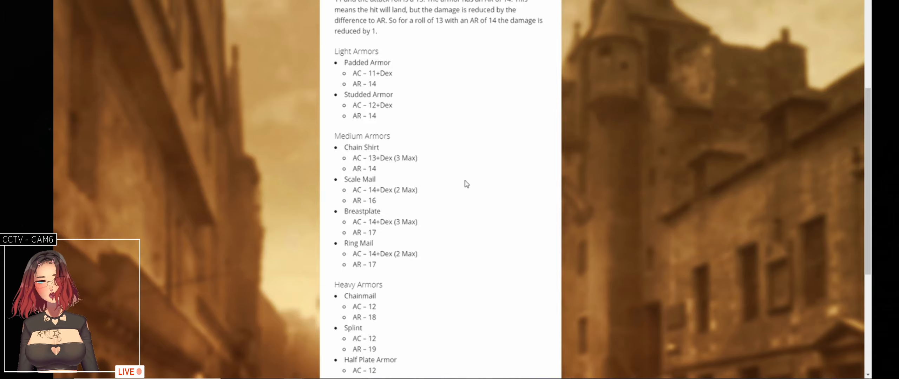
scroll(520, 186, down, 3)
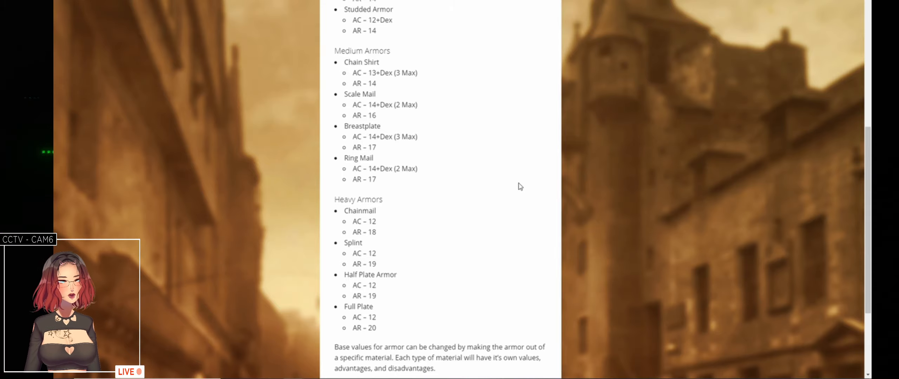
scroll(520, 187, down, 3)
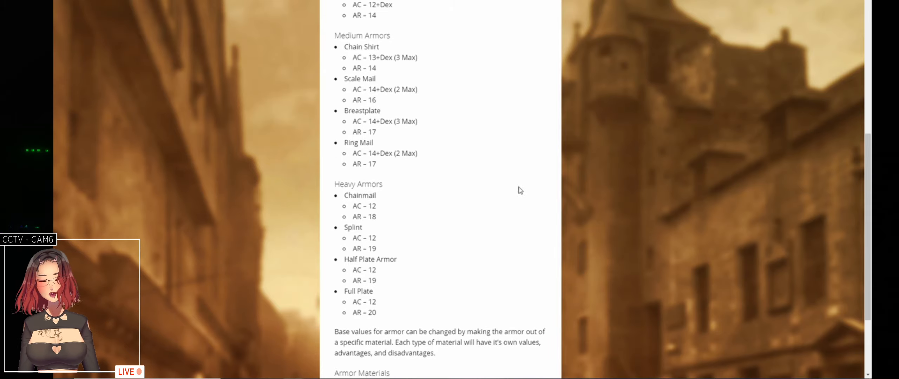
scroll(517, 189, up, 1)
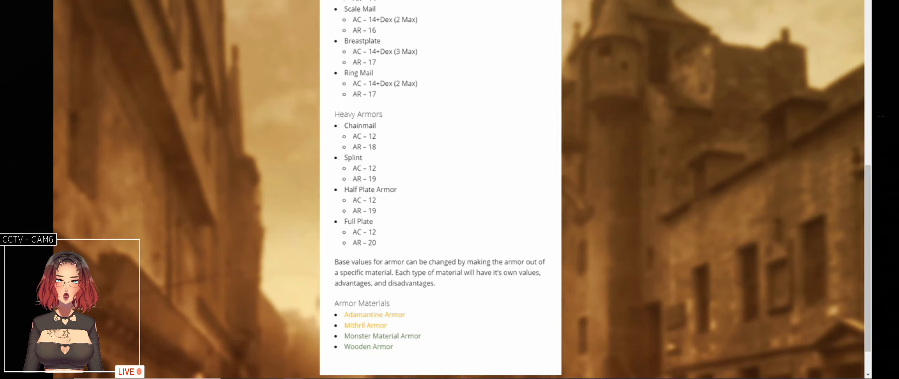
key(ctrl+Tab)
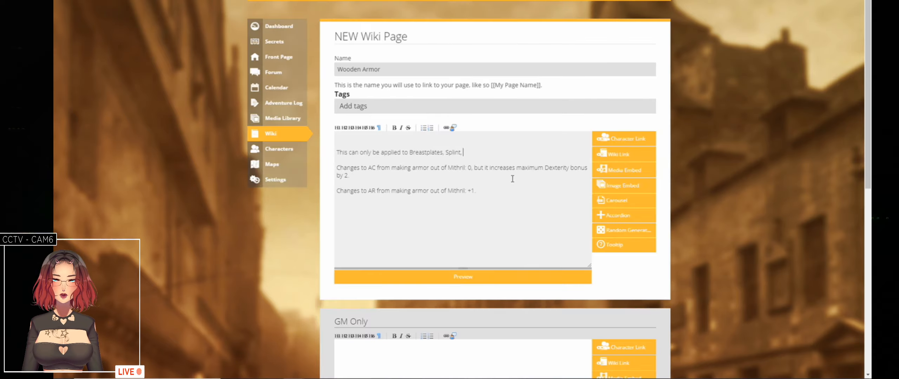
- Reword the end of the Wooden Armor restriction sentence to "Breastplates or Splint Armor."
key(ctrl+Left)
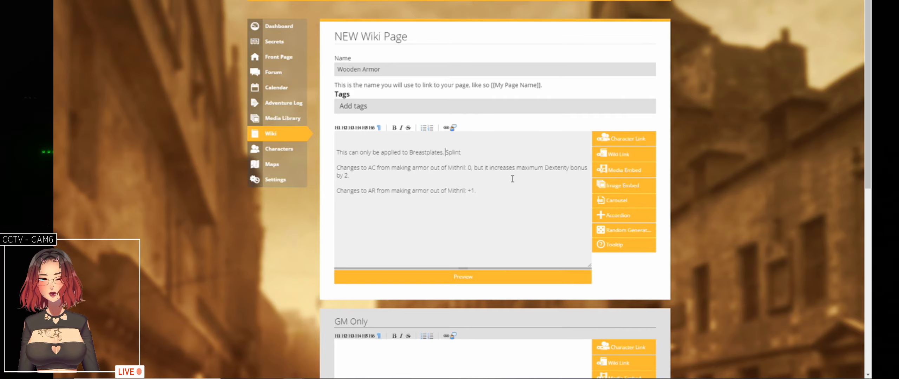
key(Left)
key(BackSpace)
text(or)
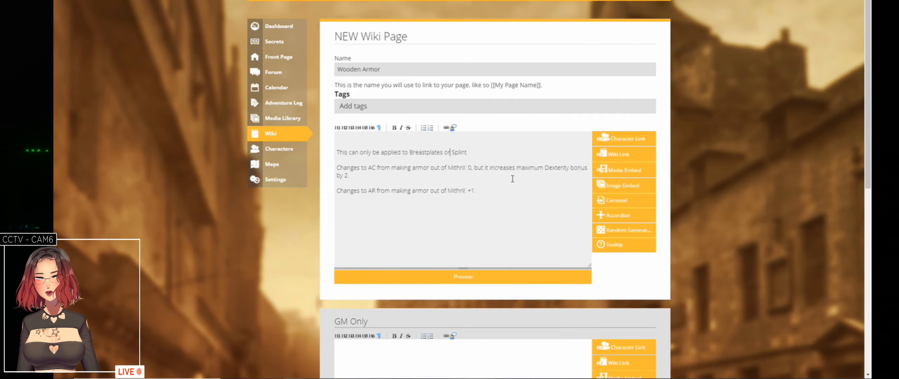
key(Down)
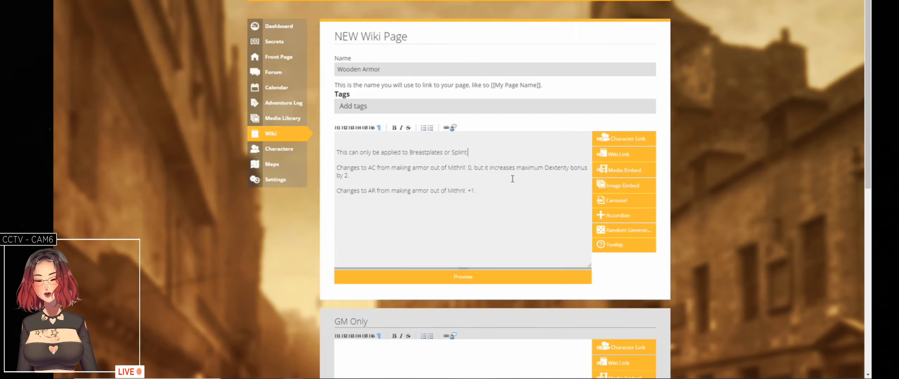
text(Armor.)
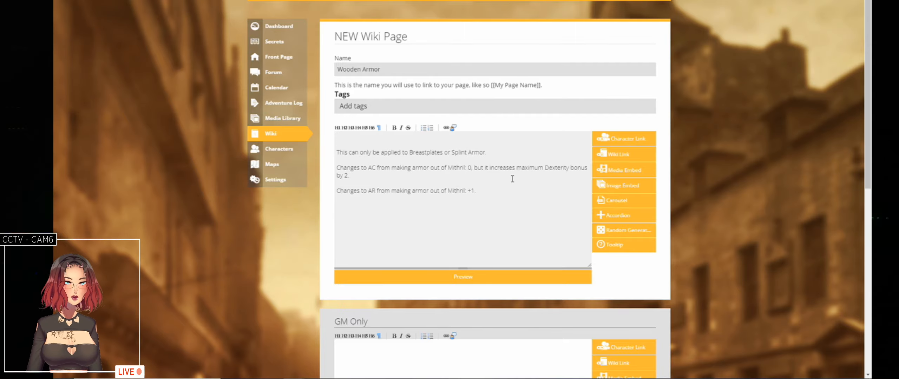
- Remove the maximum Dexterity bonus clause from the AC change sentence and set the AR change to 0
key(Up)
key(Up)
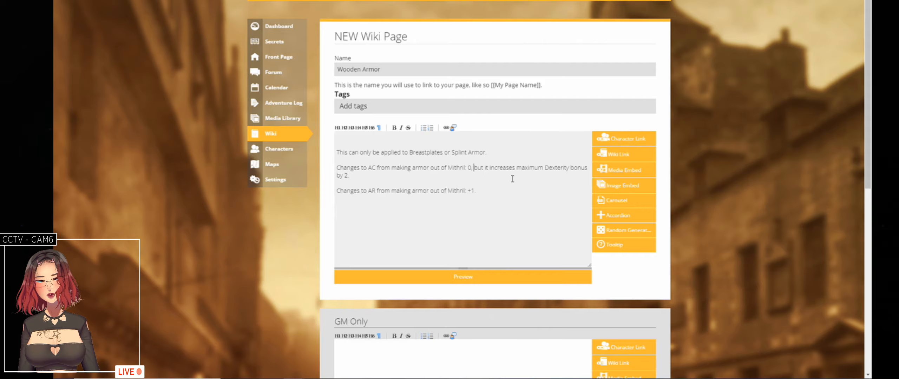
key(shift+Down)
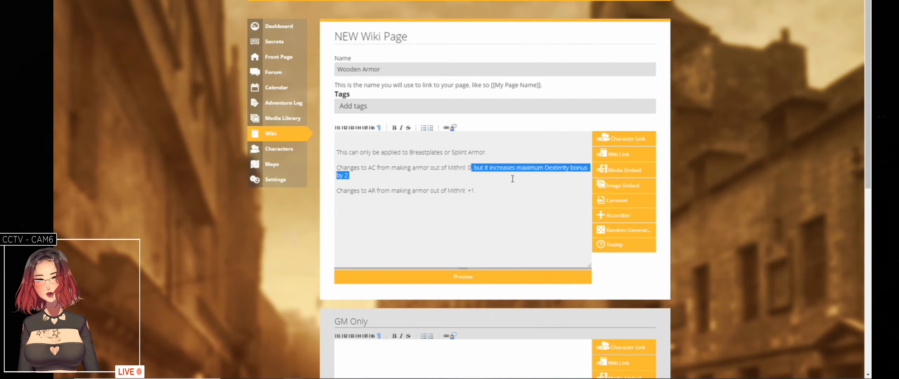
key(BackSpace)
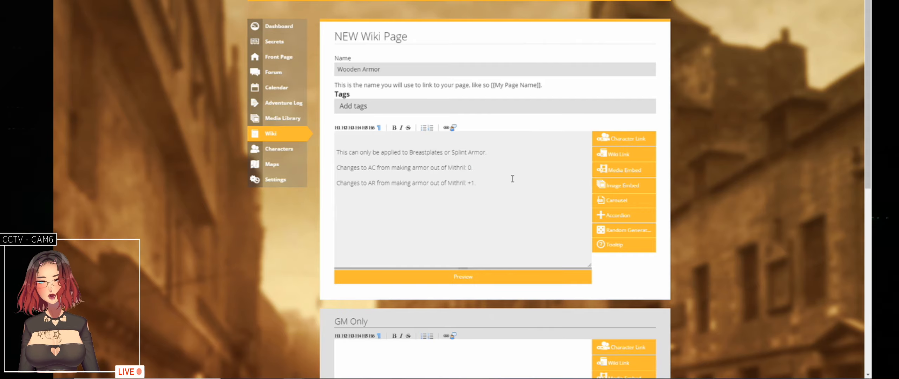
key(shift+Left)
key(shift+Left)
text(0)
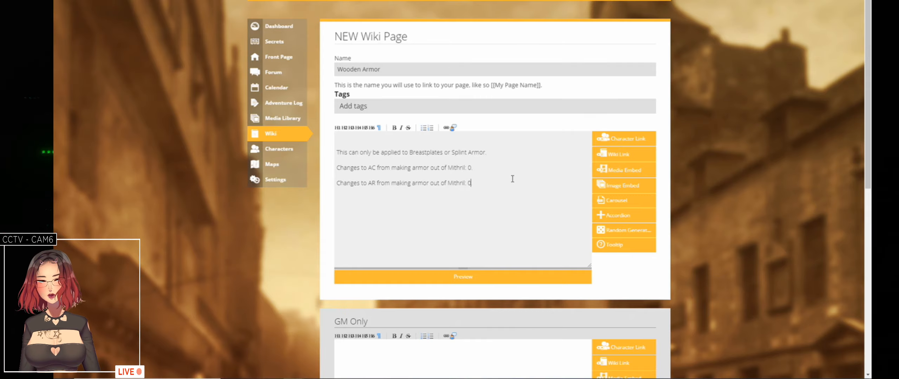
- Replace the material name "Mithril" with "Wooden" in both the AC and AR change lines
key(ctrl+shift+Left)
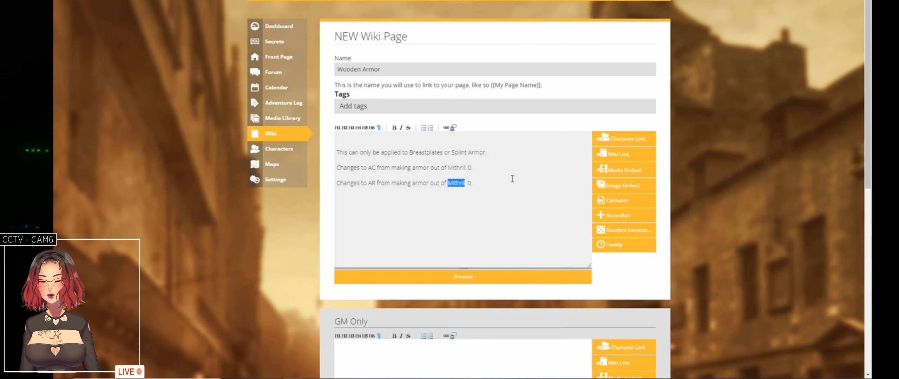
text(Wooden)
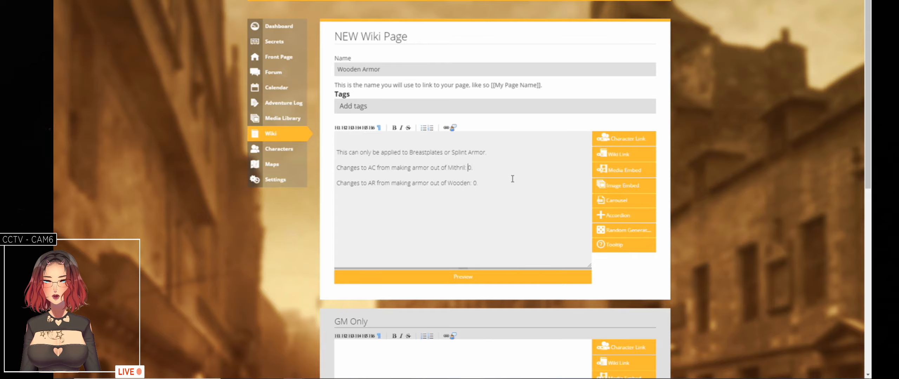
key(ctrl+shift+Left)
text(Wooden)
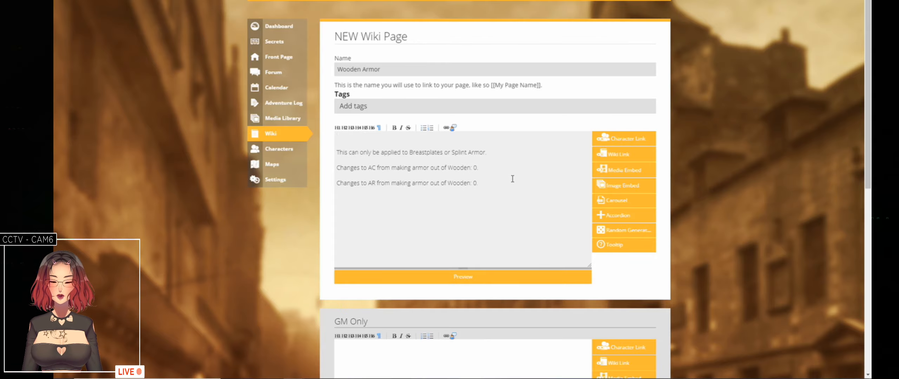
- Write the opening sentence of the Wooden Armor description: "Many types of wood can be used for certain armors."
text(Many)
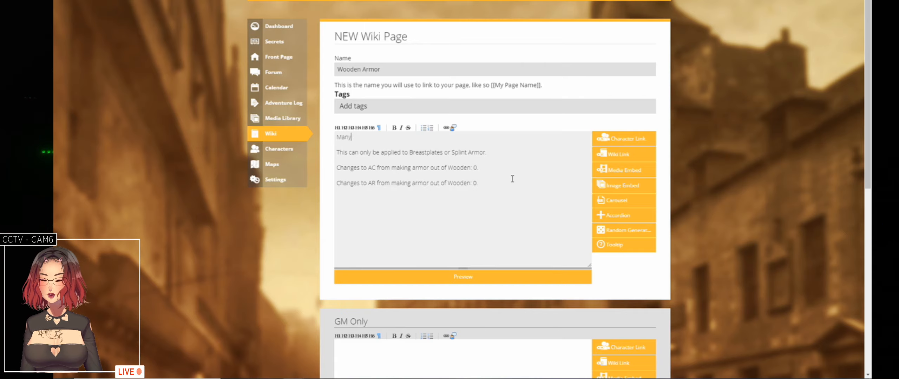
text( type sof wood)
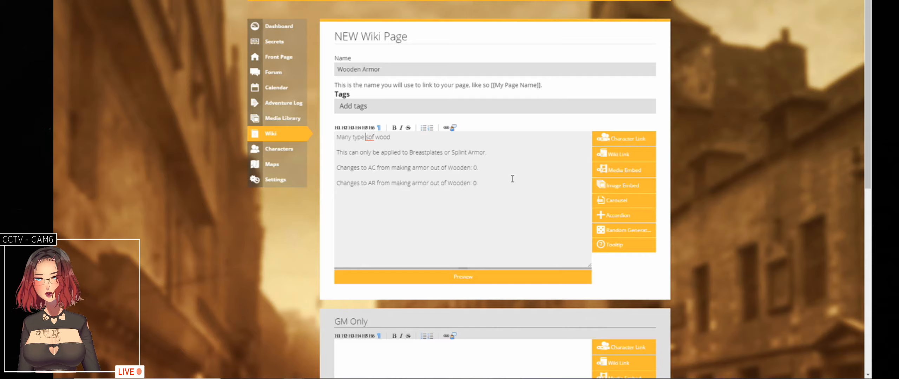
key(BackSpace)
key(Right)
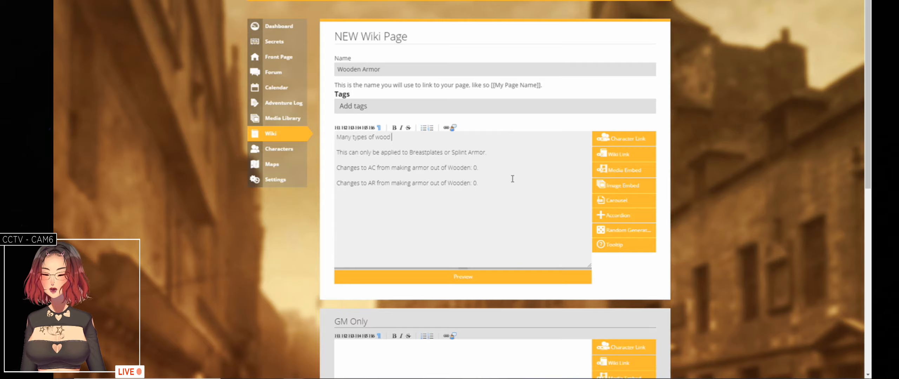
text(can be us)
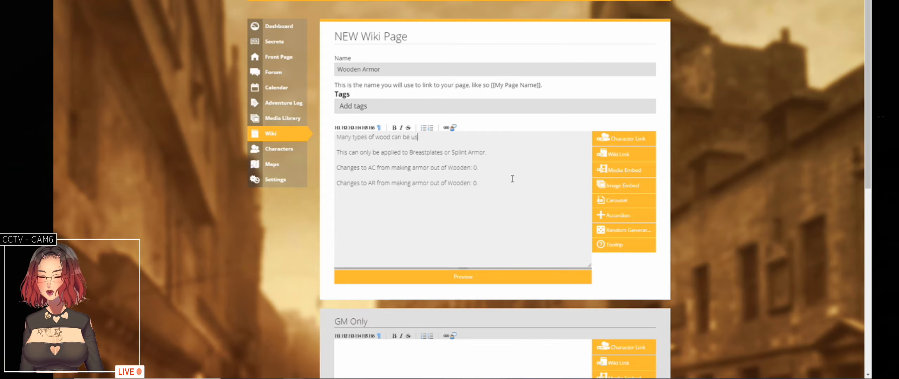
text(ed for)
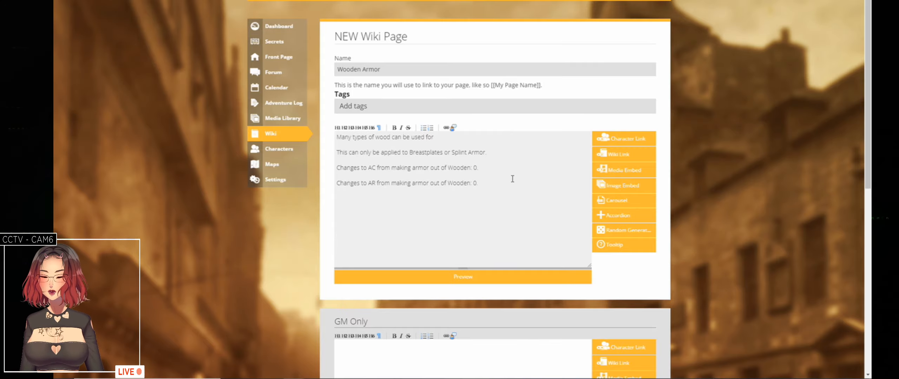
text( certain armors)
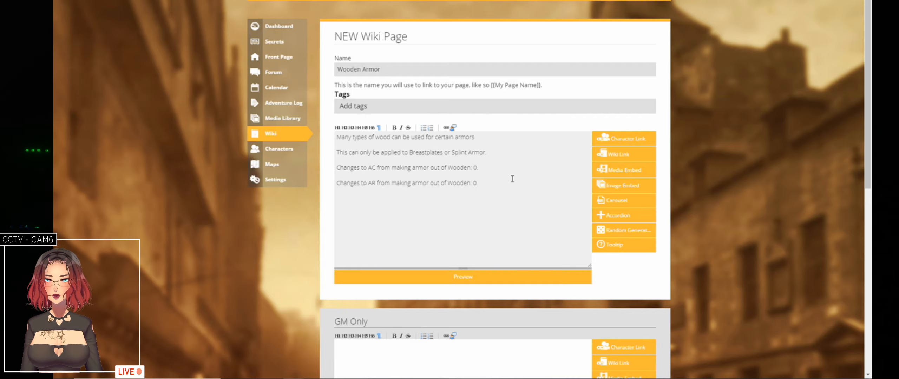
text(. )
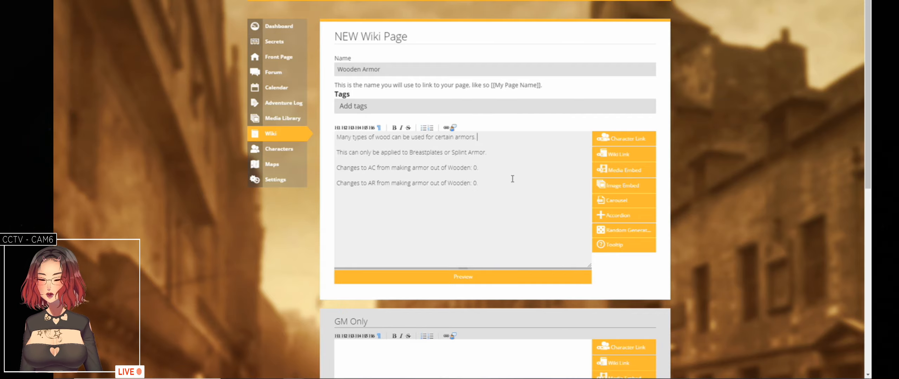
- Continue the description with "Usually this reduces the durability of the armor, but some types of wood apply special properties."
text(Usually this reduces the)
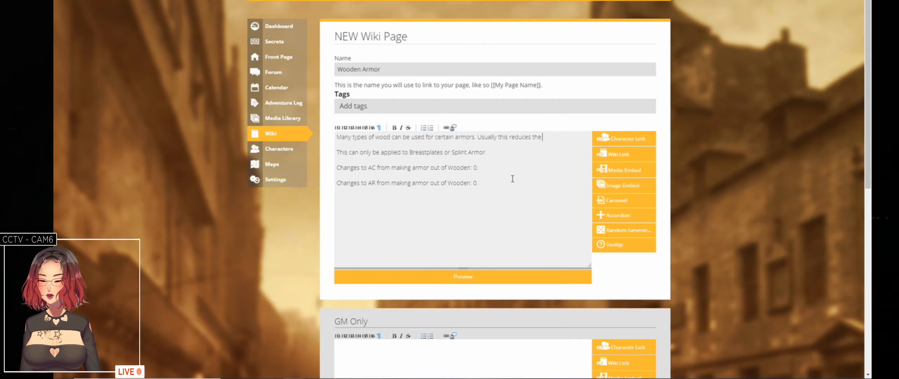
text( durabil)
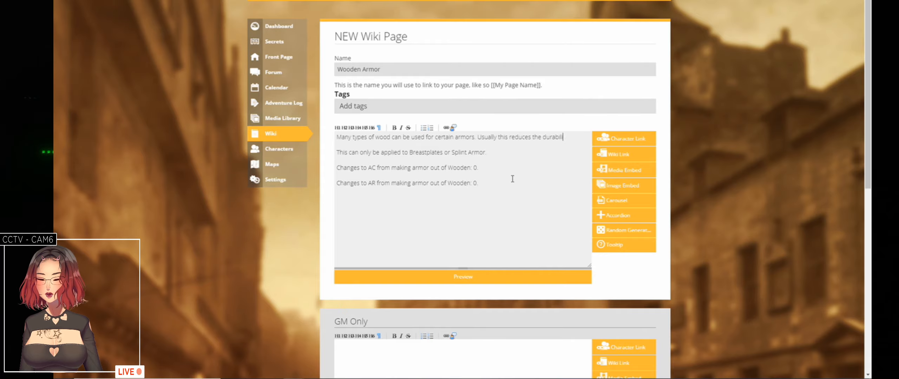
text(ity of the armor)
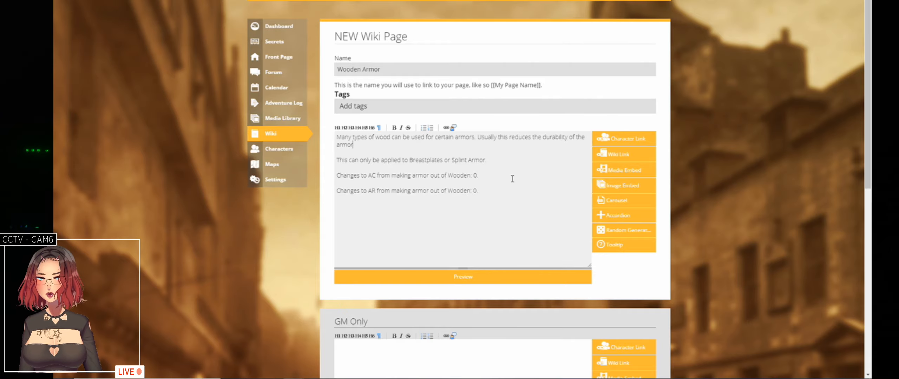
text(, but)
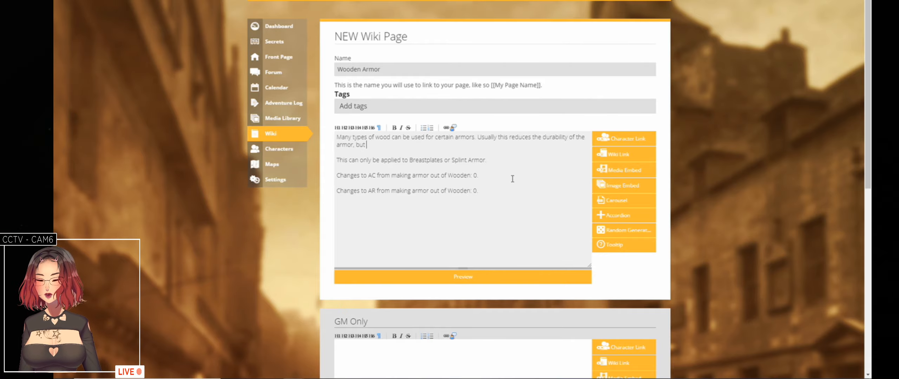
text( some types)
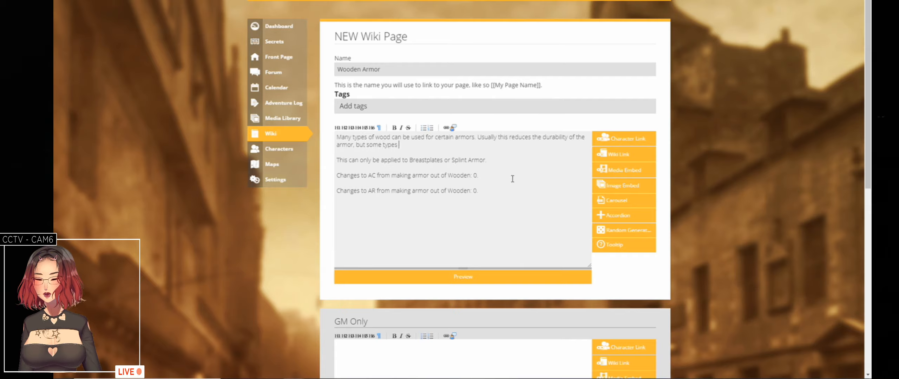
text( of wood appl)
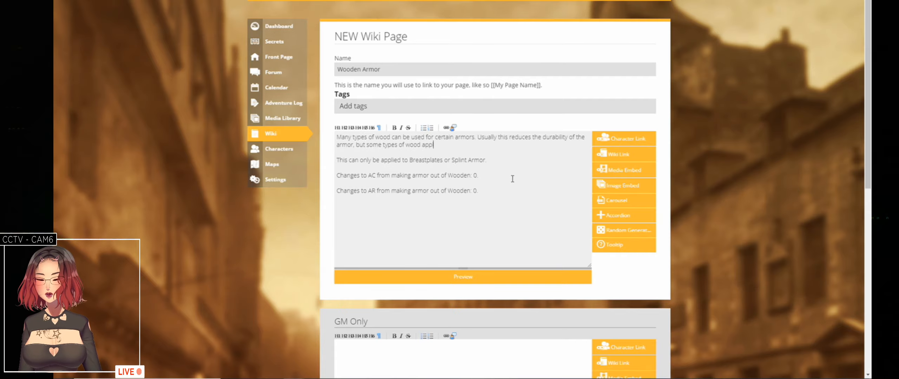
text(y special )
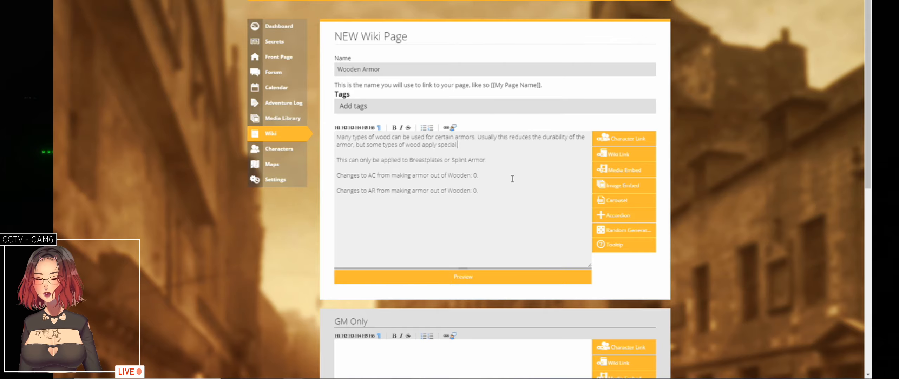
text(properties.)
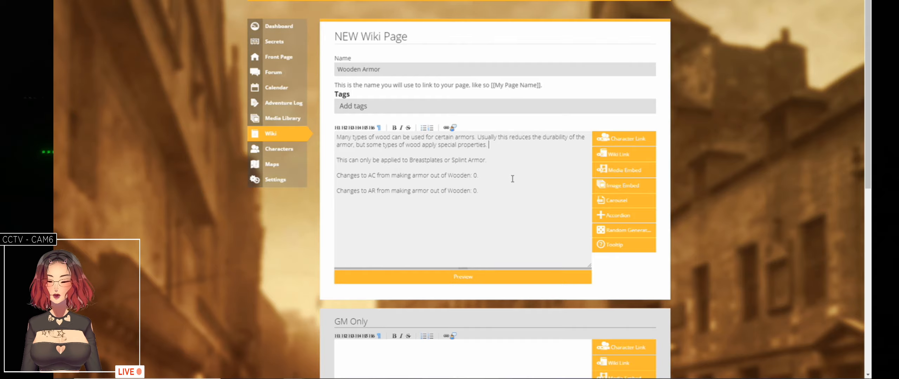
- Add the heading line "h4. Silver Oak" above the AC and AR change lines, set apart by blank lines
text( Silver Oak)
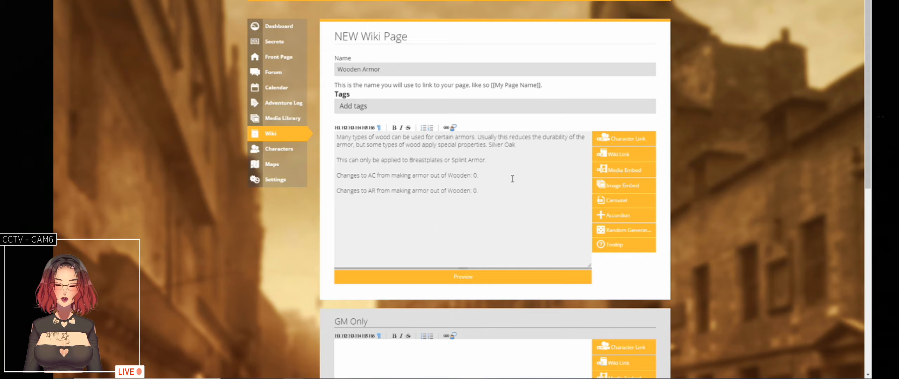
key(ctrl+shift+Left)
key(ctrl+shift+Left)
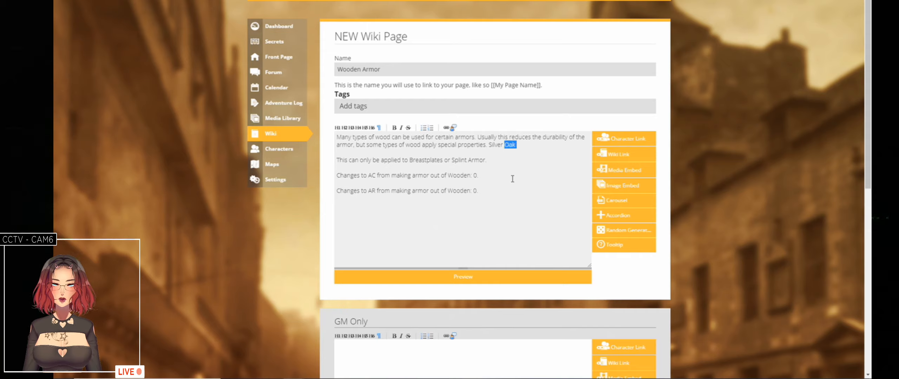
key(ctrl+x)
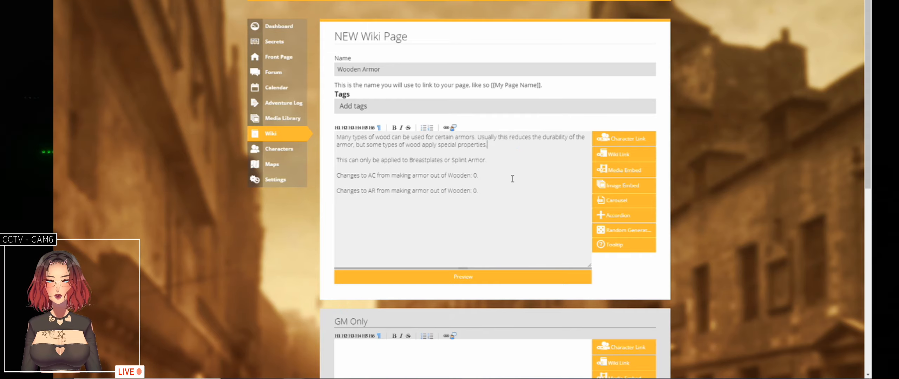
key(Down)
key(Down)
key(Down)
key(Return)
key(Return)
key(Return)
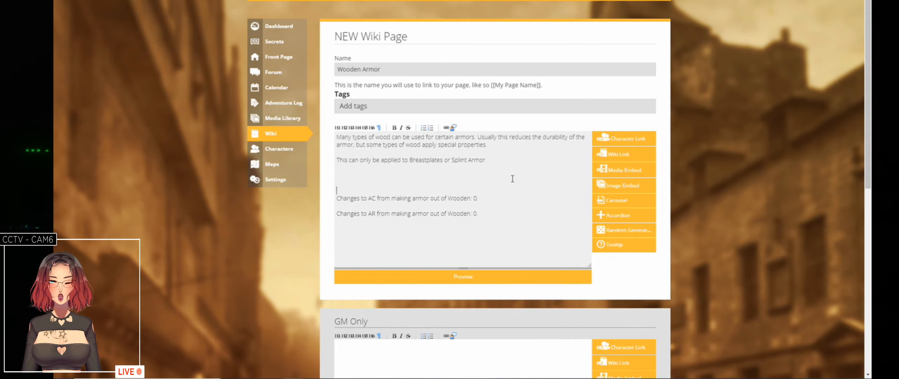
text(h4)
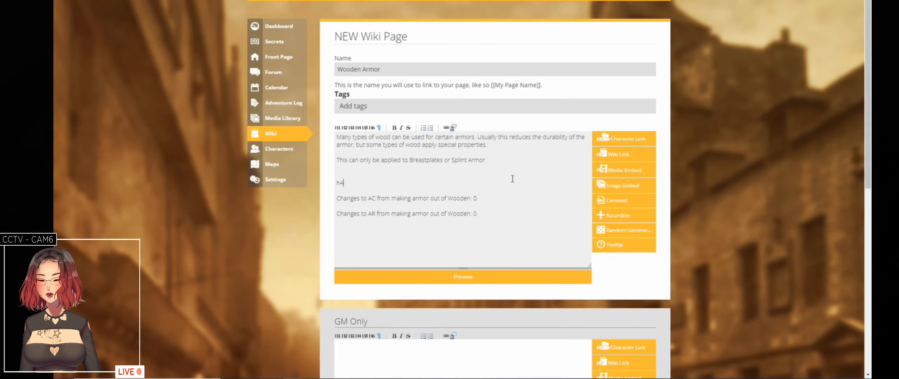
text(. Silver Oak)
- Replace "Wooden" with "Silver Oak" in both the AC and AR change lines
key(Down)
key(ctrl+shift+Left)
key(ctrl+shift+Left)
key(Down)
key(Down)
key(ctrl+Right)
key(ctrl+Right)
key(ctrl+Right)
key(ctrl+Right)
key(ctrl+Right)
key(ctrl+Right)
key(ctrl+Right)
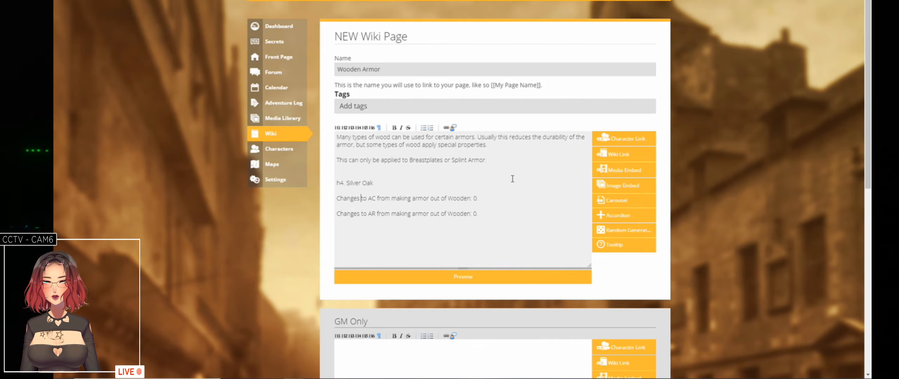
key(ctrl+shift+Right)
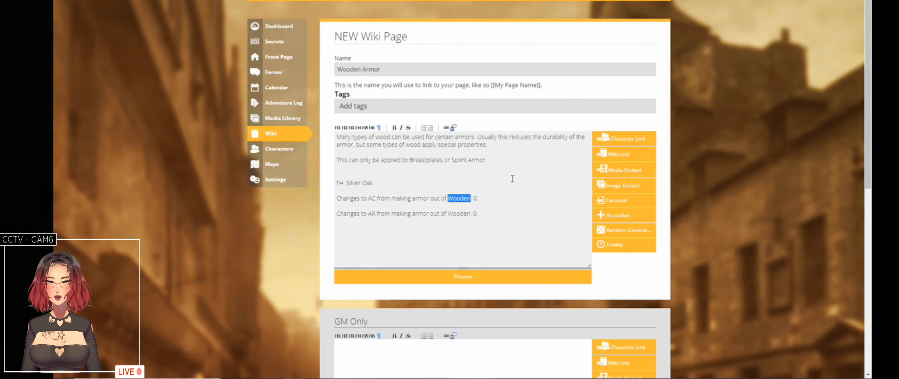
key(ctrl+v)
key(Down)
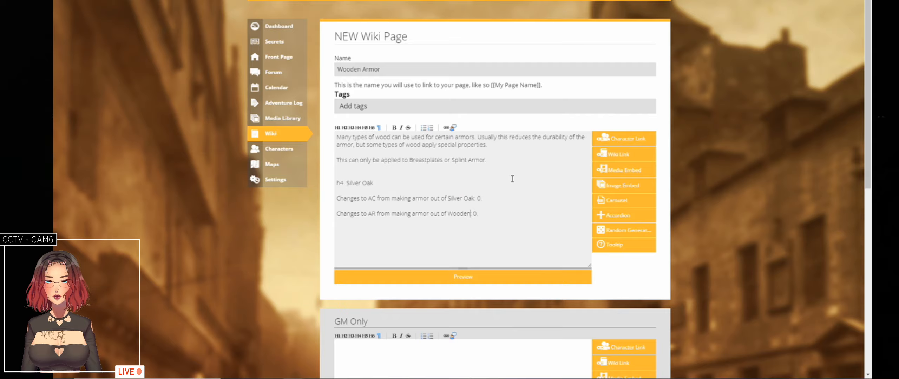
key(ctrl+shift+Left)
key(ctrl+v)
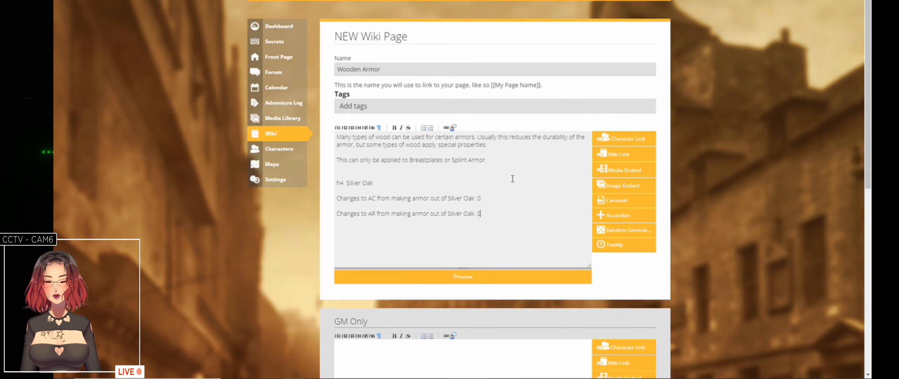
- Extend the Silver Oak AR change line after the 0 with ", but value above 10 is doubled against magic attacks."
key(BackSpace)
text(, but)
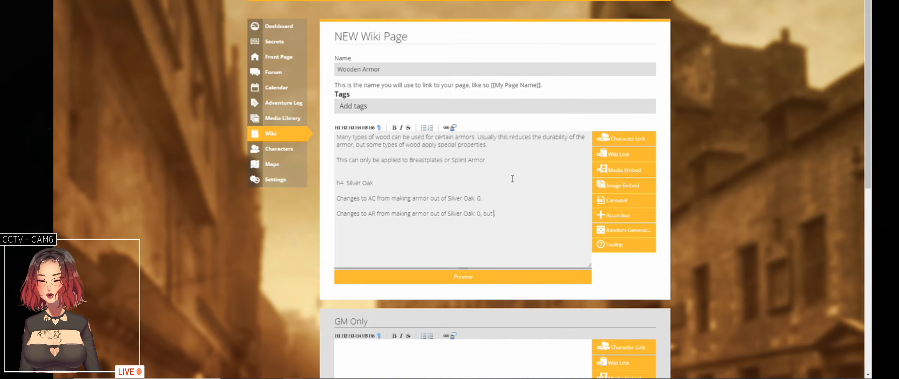
text( is )
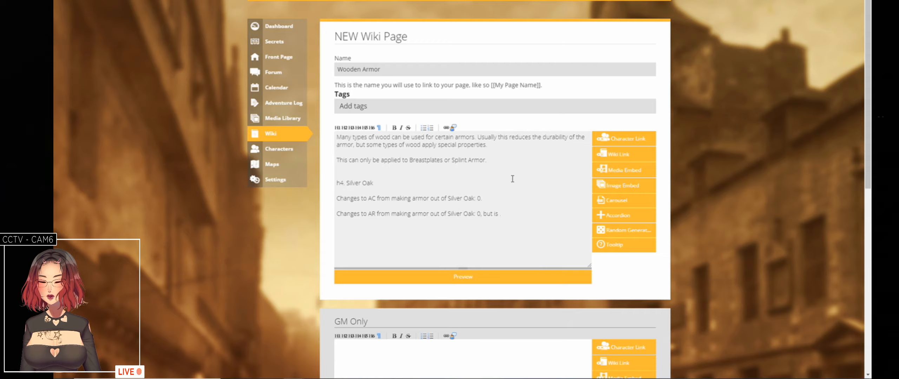
text(doubled)
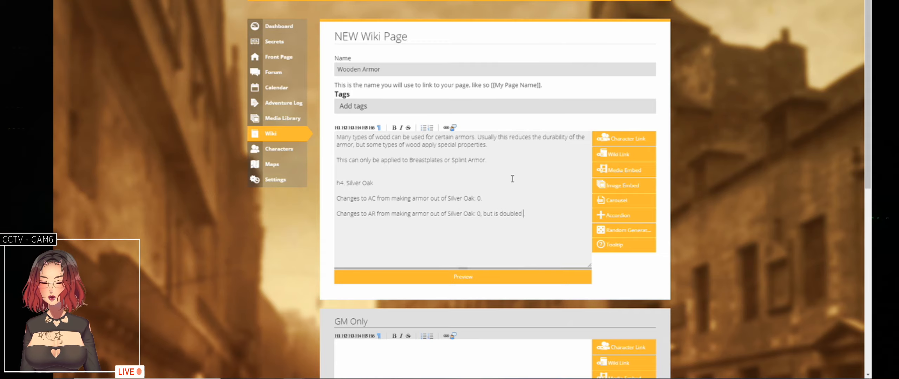
text( against magic)
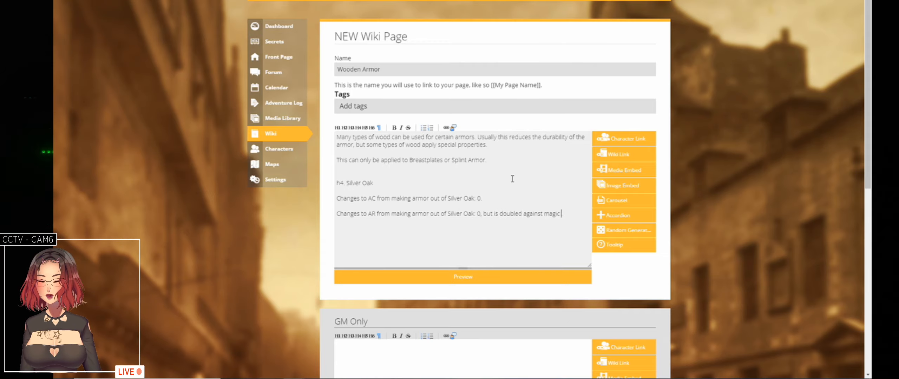
text( attacks.)
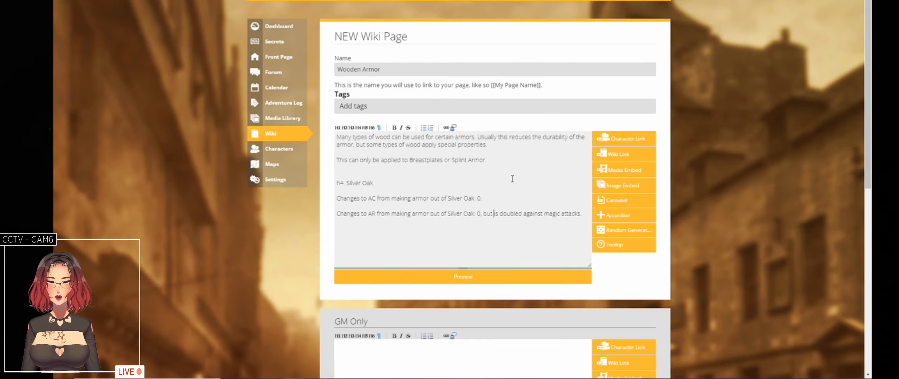
text(value above )
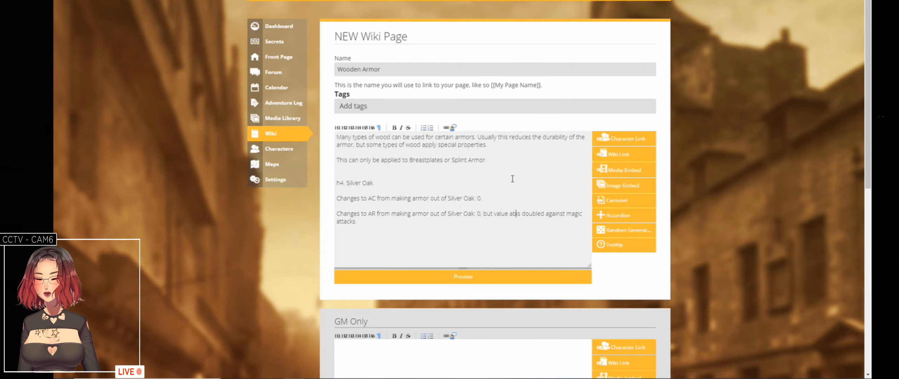
text(10)
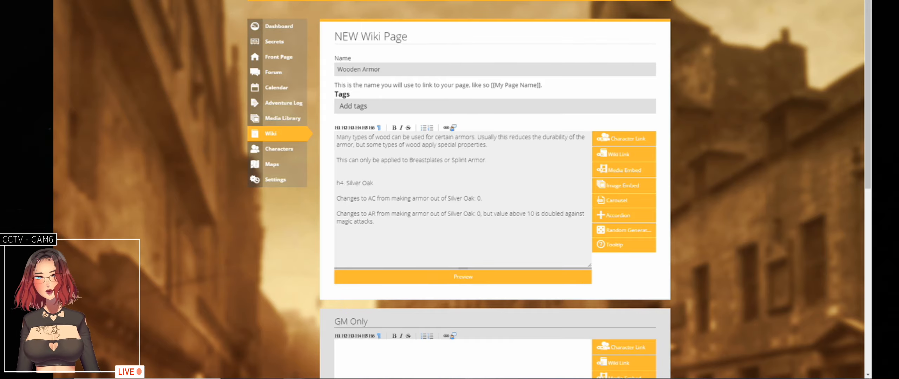
- Switch to Roll20, search the compendium for "fire bolt", read the Fire Bolt spell's description and close it
key(ctrl+Tab)
scroll(479, 109, up, 3)
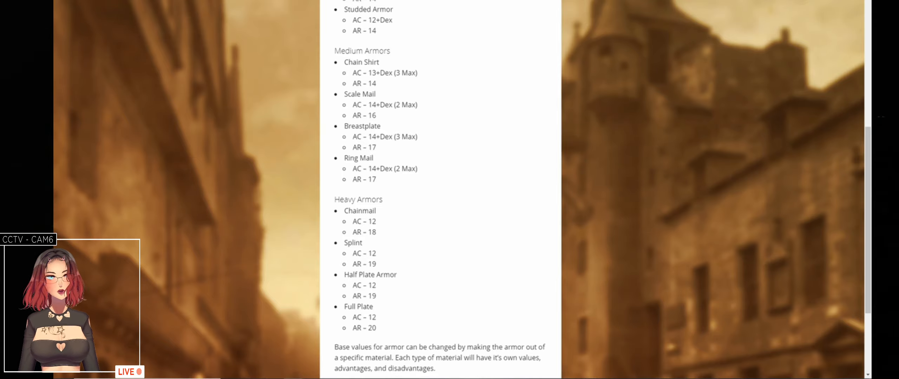
click(771, 1)
double_click(771, 4)
text(firebolt)
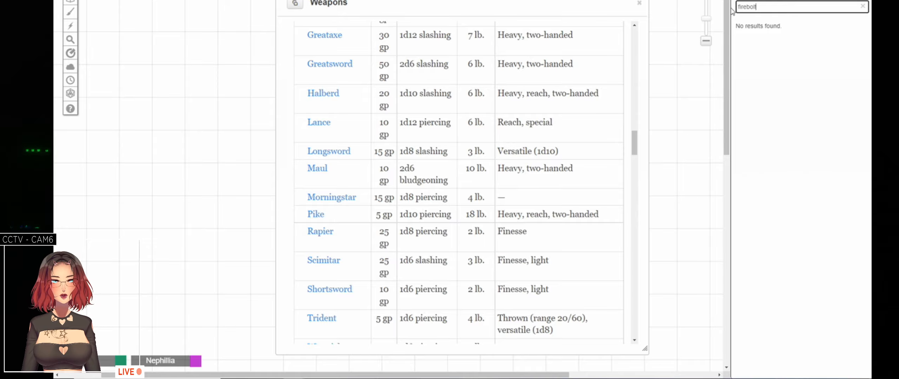
key(Left)
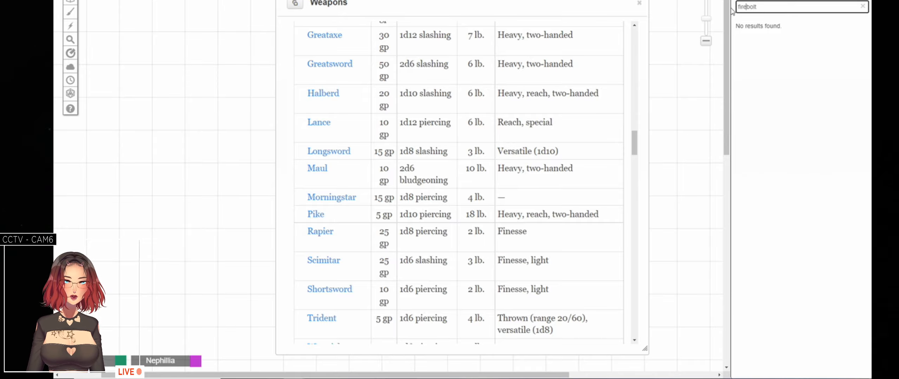
key(Left)
key(Left)
key(Left)
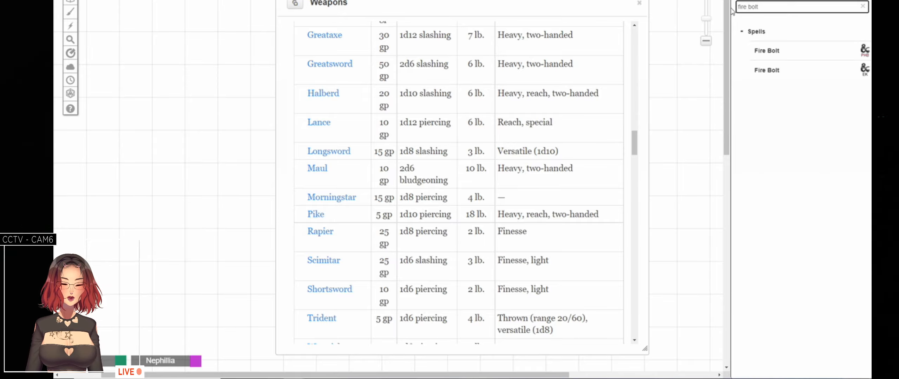
click(773, 53)
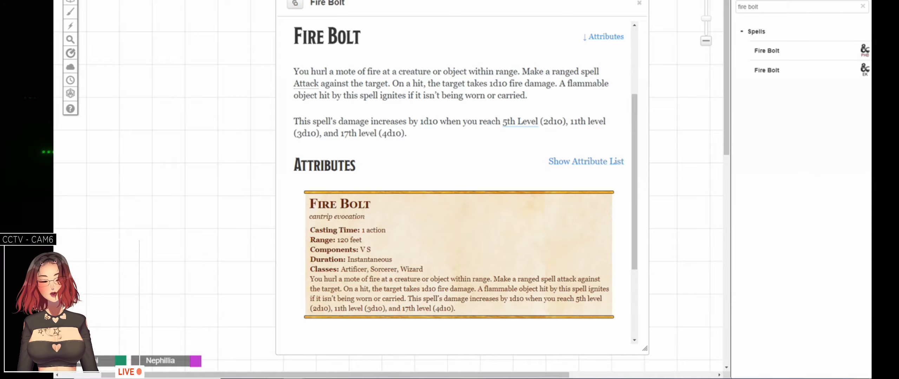
click(640, 3)
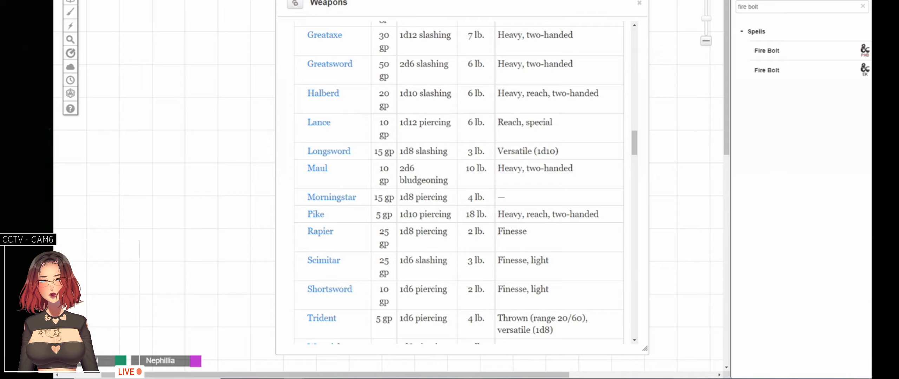
- Search the compendium for "fireball" and examine the Fireball spell's damage and attributes
key(ctrl+Tab)
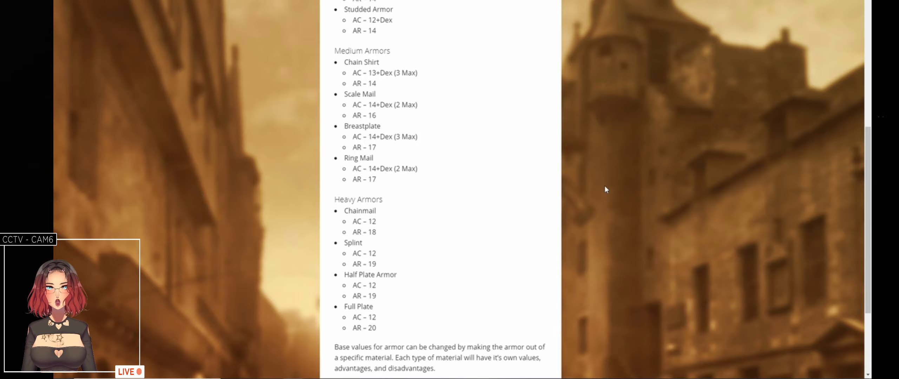
key(ctrl+Tab)
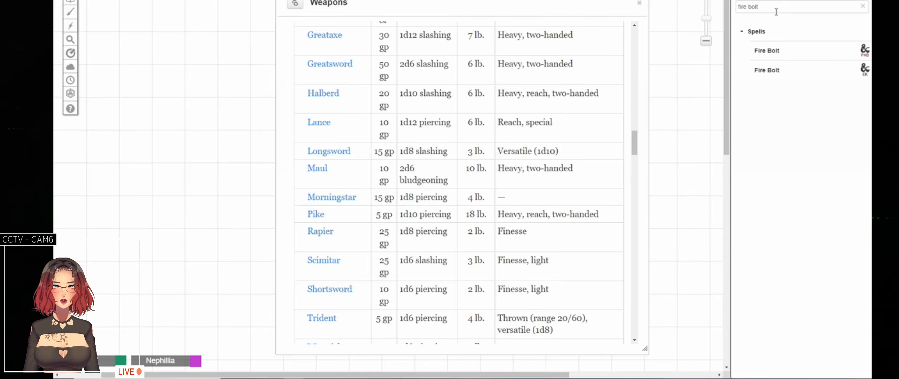
drag(776, 11, 732, 3)
double_click(746, 5)
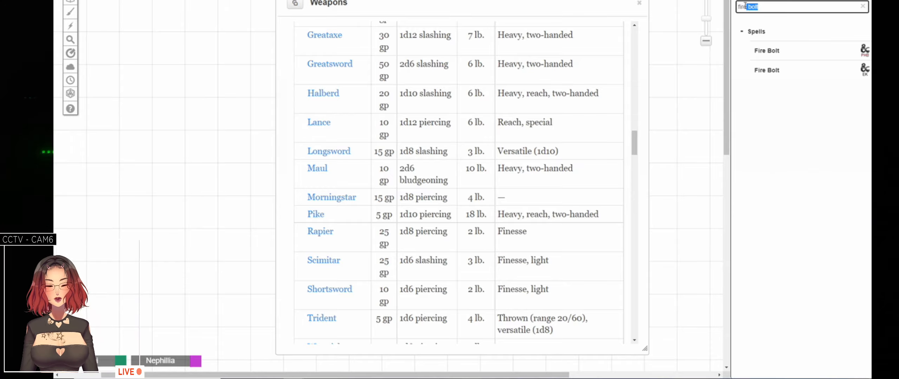
text(ball)
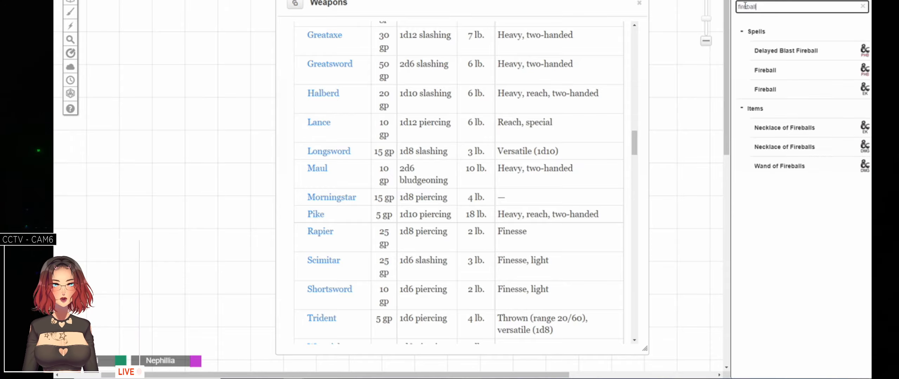
click(789, 78)
scroll(467, 197, down, 8)
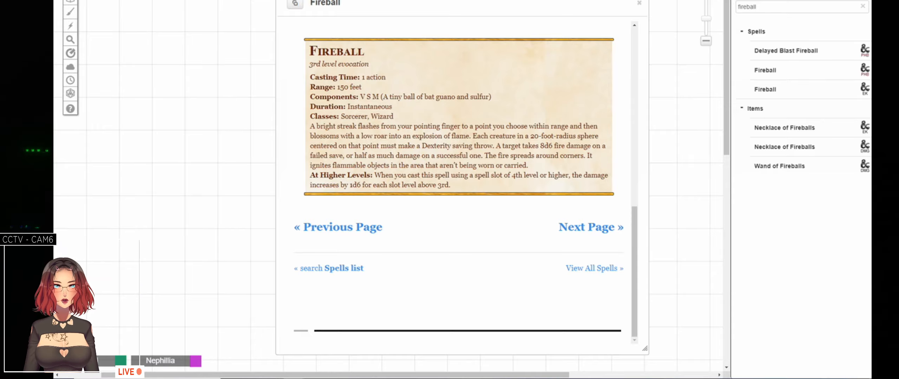
mouse_move(70, 93)
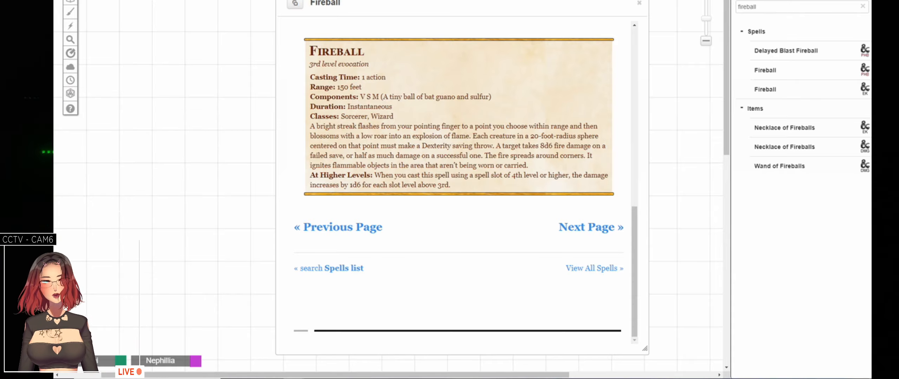
- Roll 8d6 in the Roll20 chat with the command "/r 8d6"
click(740, 1)
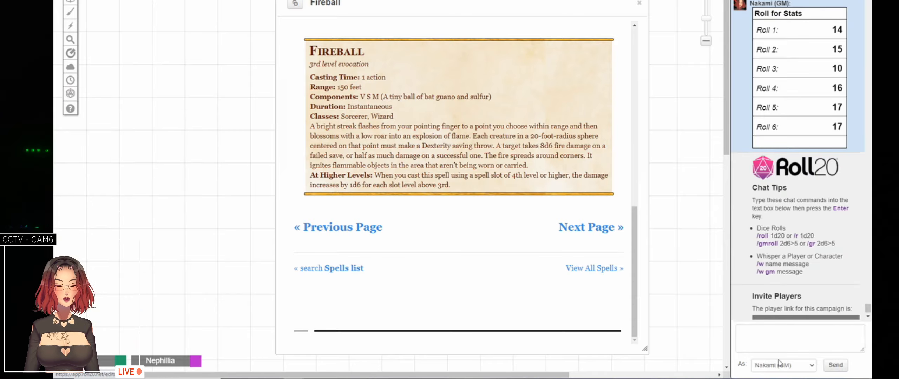
click(795, 337)
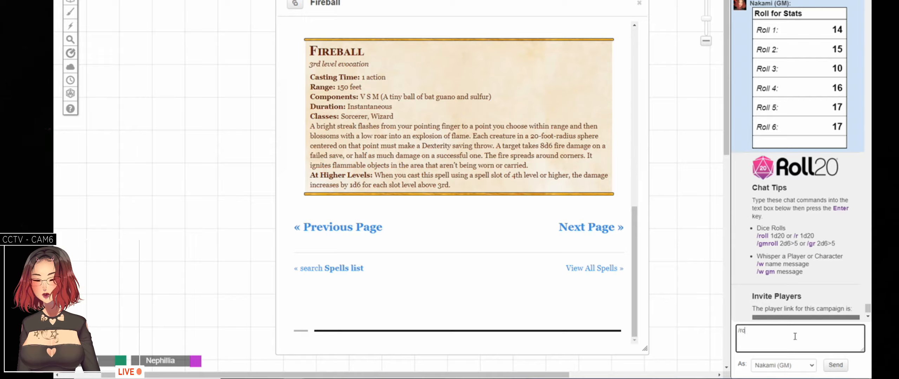
key(BackSpace)
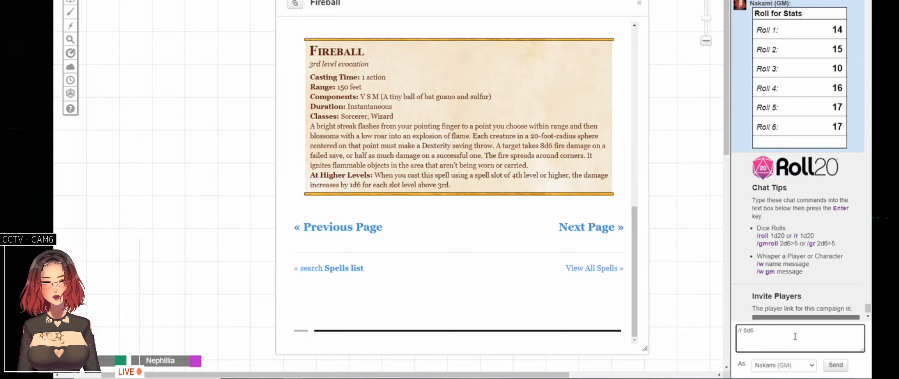
key(Return)
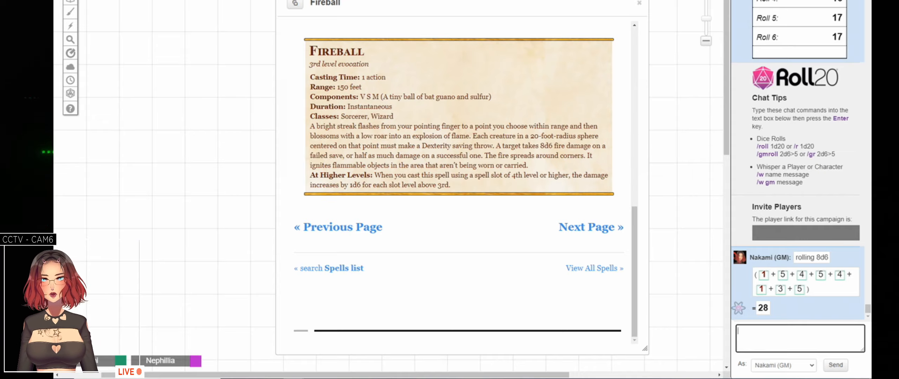
- Return to the Celestia wiki and create the Wooden Armor page from its completed form
key(ctrl+Tab)
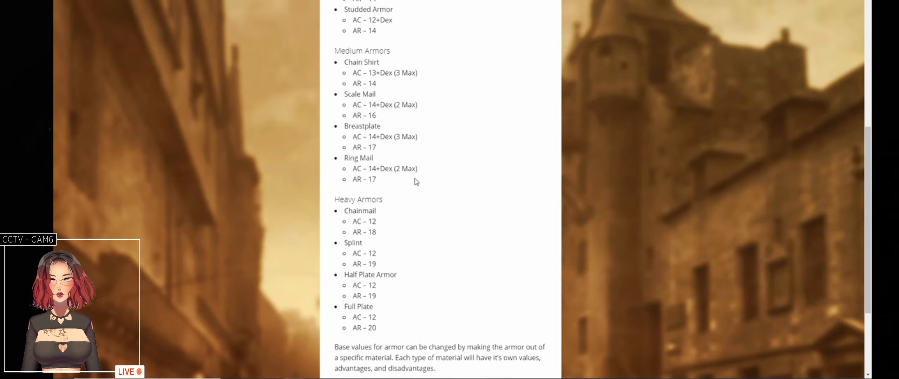
key(alt+Tab)
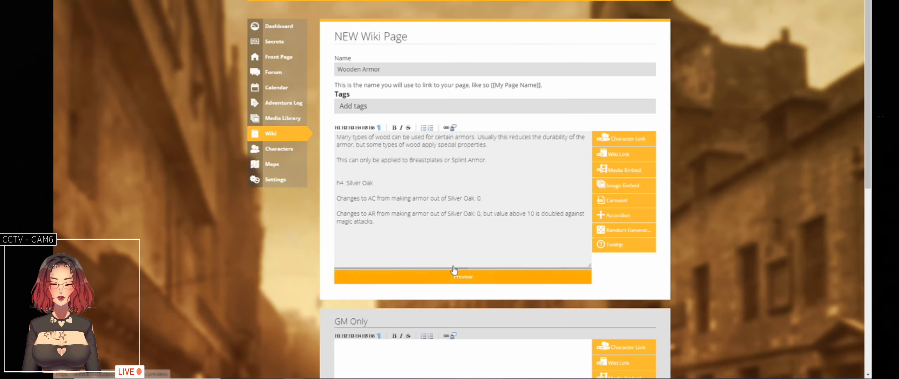
scroll(457, 267, down, 4)
scroll(470, 224, down, 5)
click(437, 308)
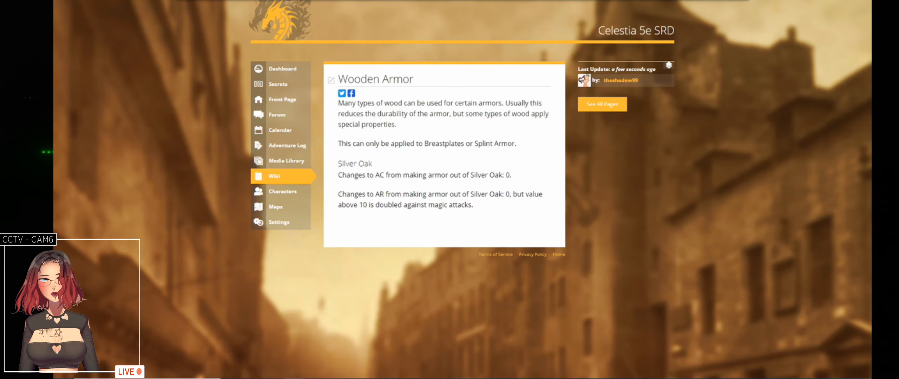
- Review the Armor Materials list and look back through the Character Creation and Armor in Celestia pages
key(alt+Tab)
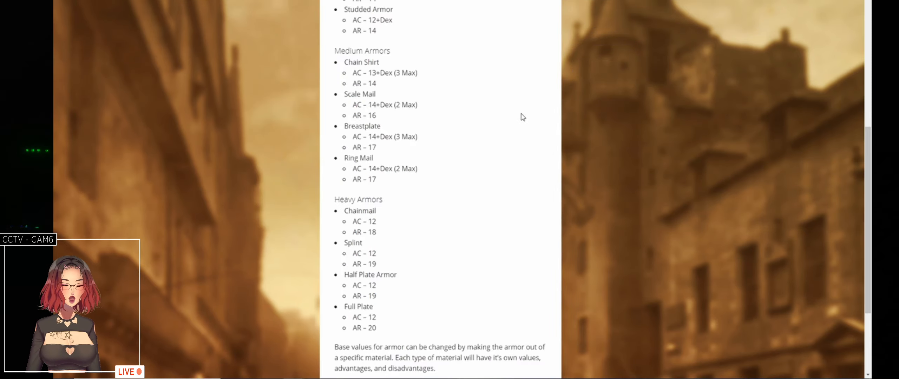
scroll(524, 117, down, 4)
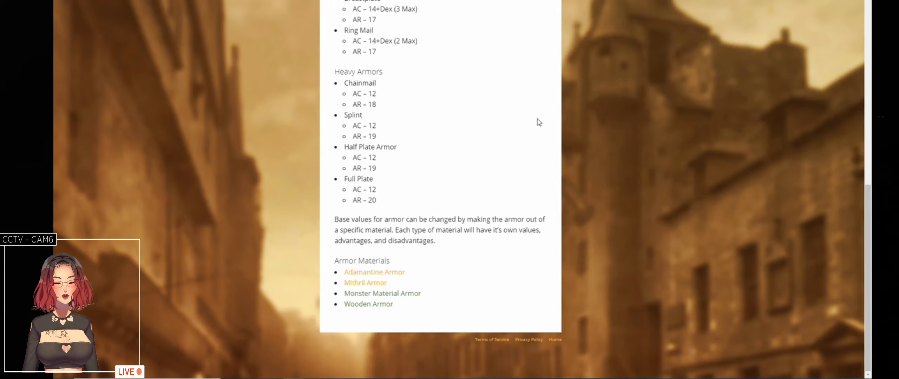
click(309, 1)
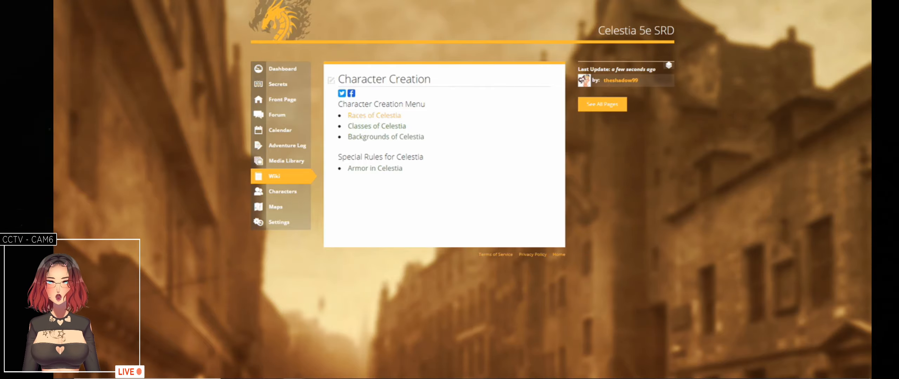
key(alt+Left)
key(alt+Left)
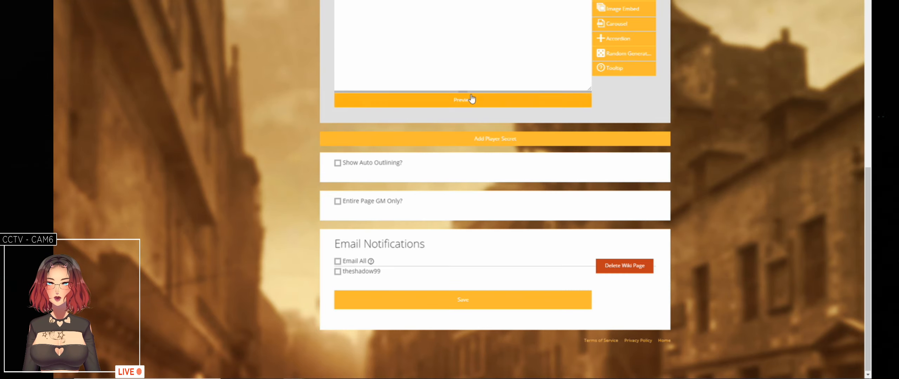
key(alt+Left)
key(alt+Right)
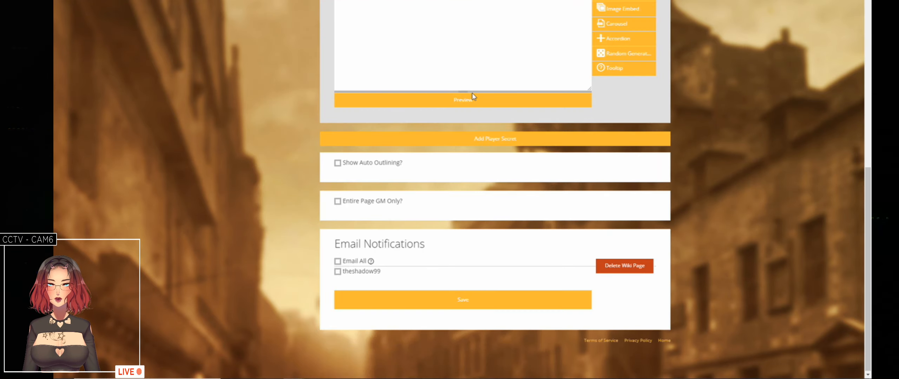
key(alt+Left)
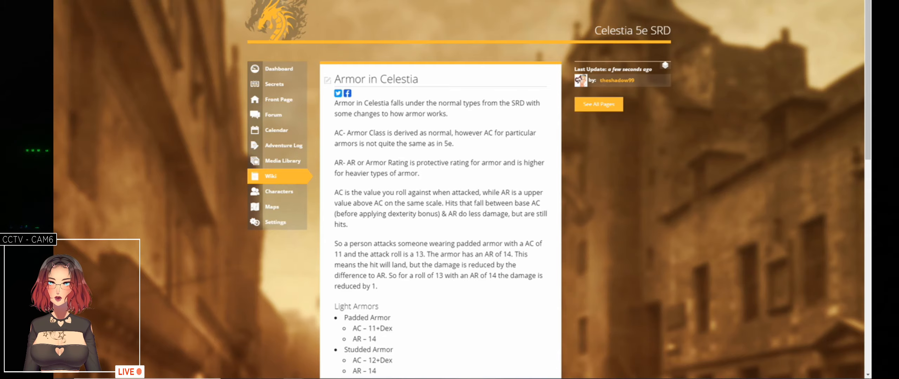
key(alt+Right)
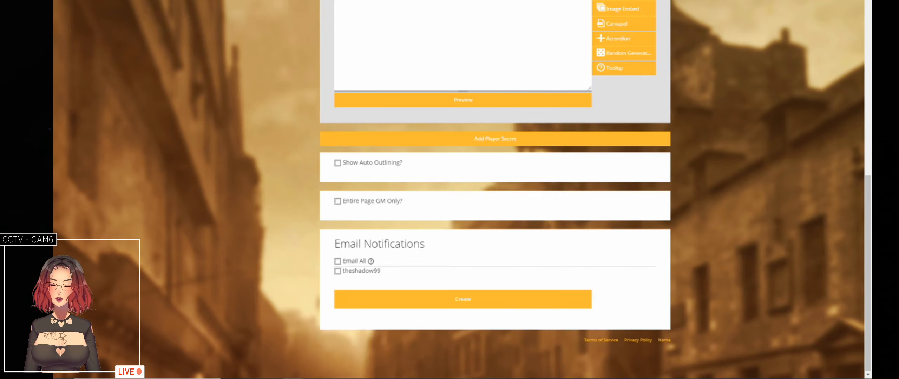
- Go back to the wiki's Home Page and open the new page form for The World of Celestia
key(ctrl+Tab)
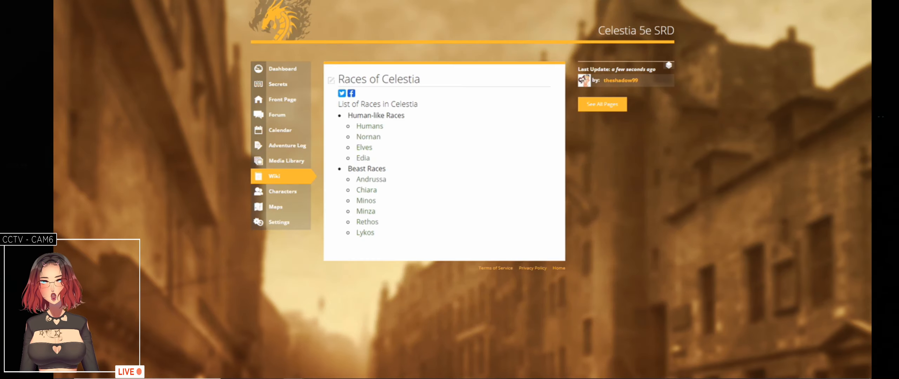
key(alt+Left)
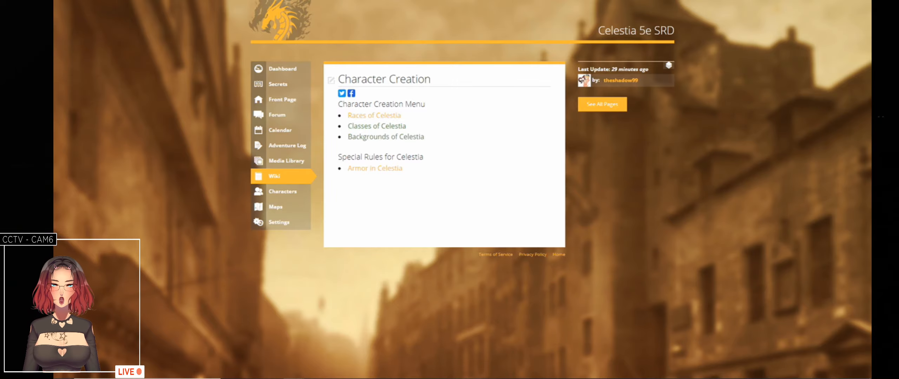
key(alt+Left)
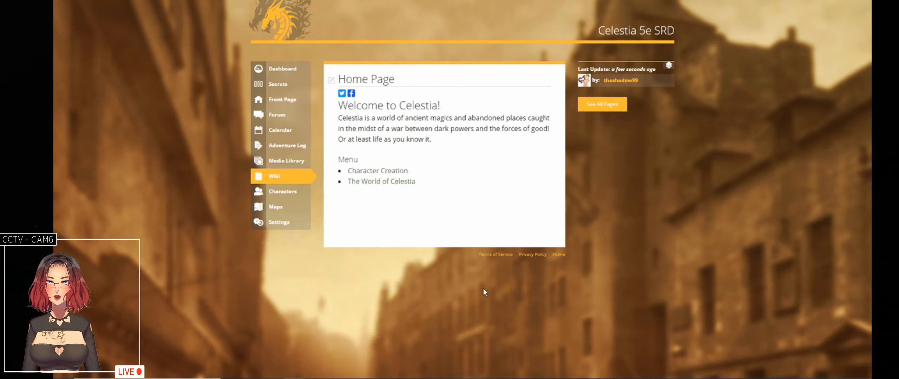
right_click(394, 182)
click(414, 189)
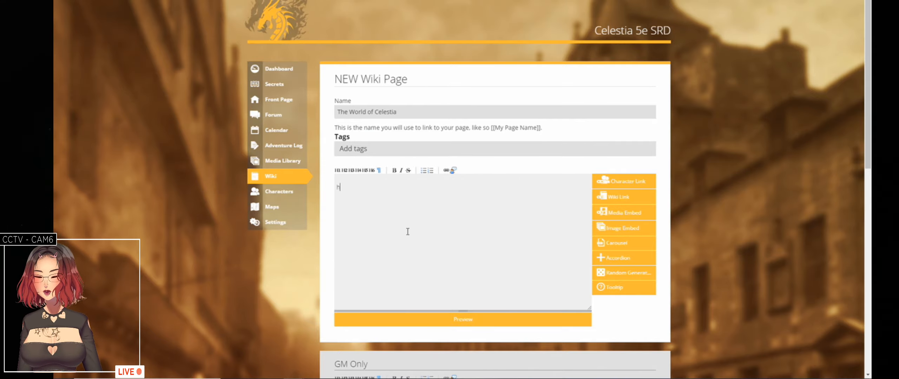
- Start The World of Celestia page's body with an h4 heading line and a bulleted wiki link to History of Celestia
text(4.)
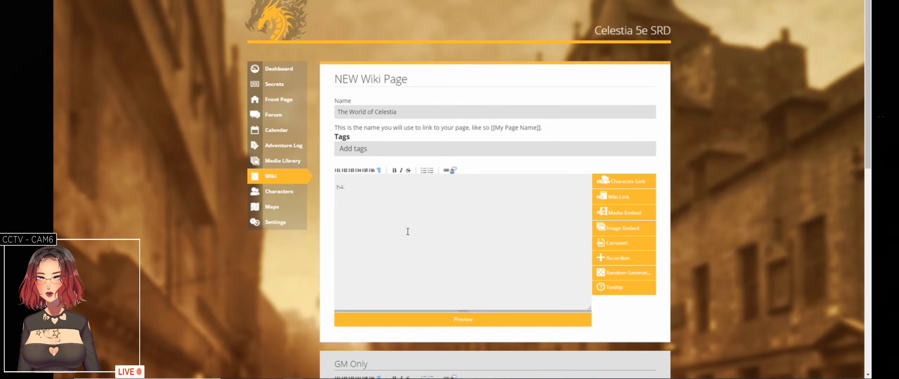
text( HHistory)
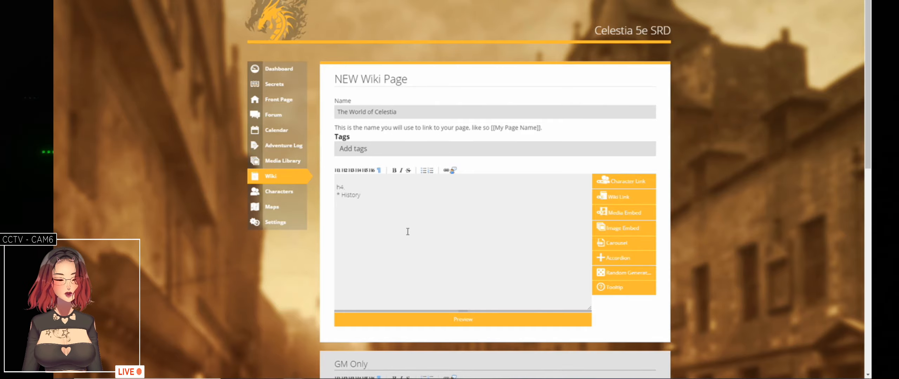
text( o)
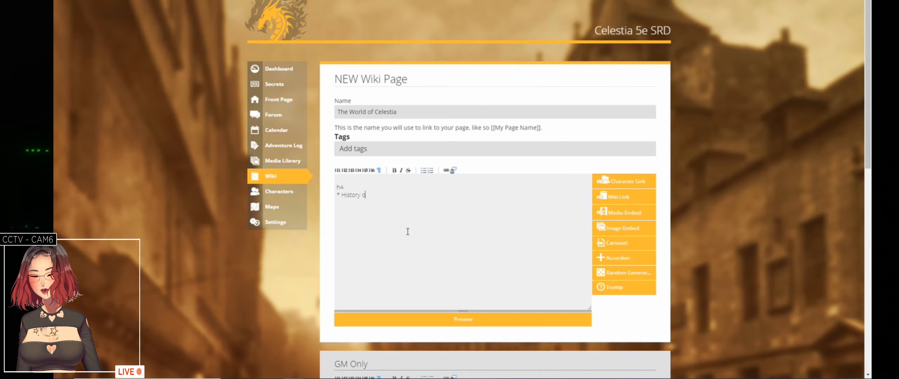
text(f Cele)
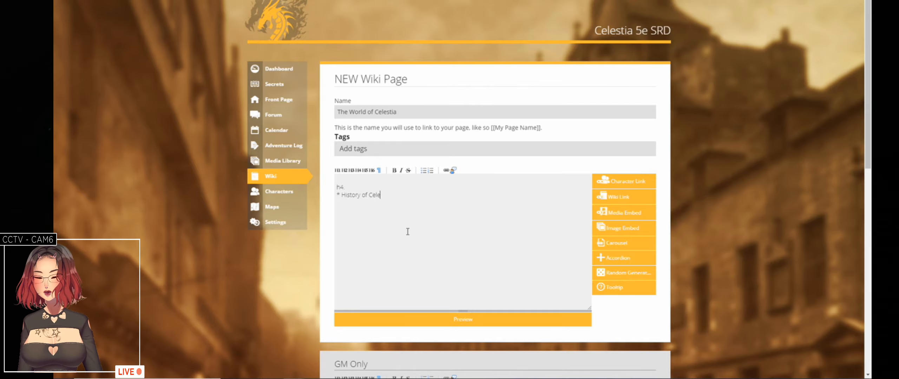
text(stia]])
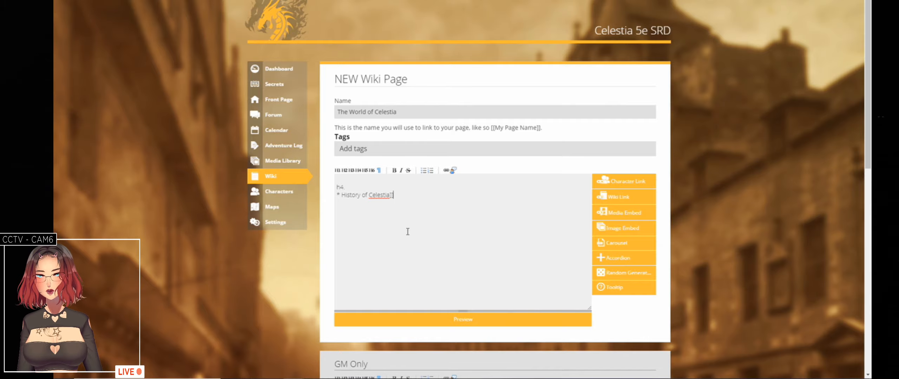
text([[)
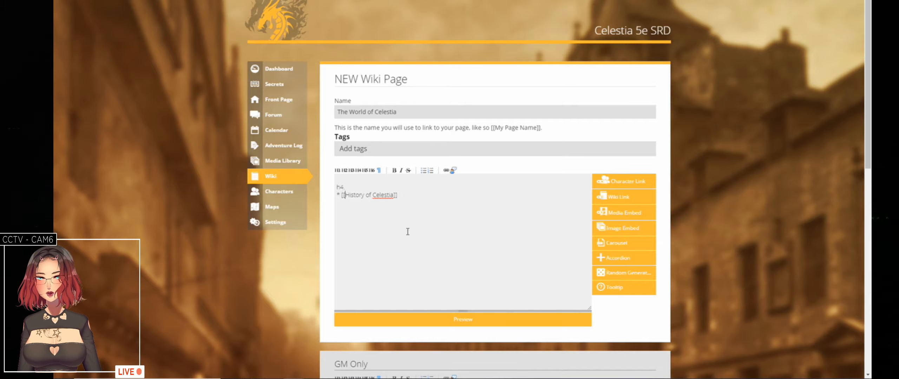
- Add a second bulleted wiki link to Geography of Celestia
key(End)
key(Return)
text(* [)
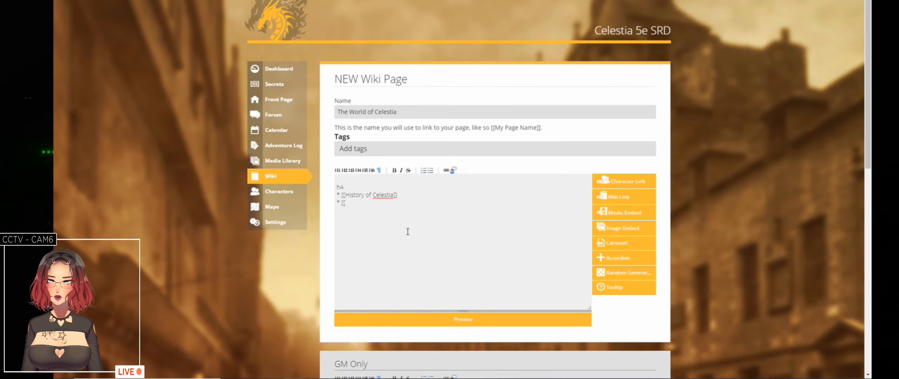
text(Geog)
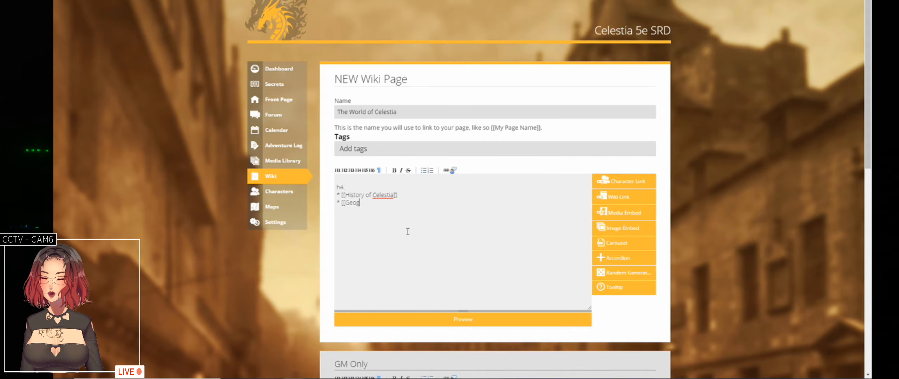
text(raphy of Celestia]] )
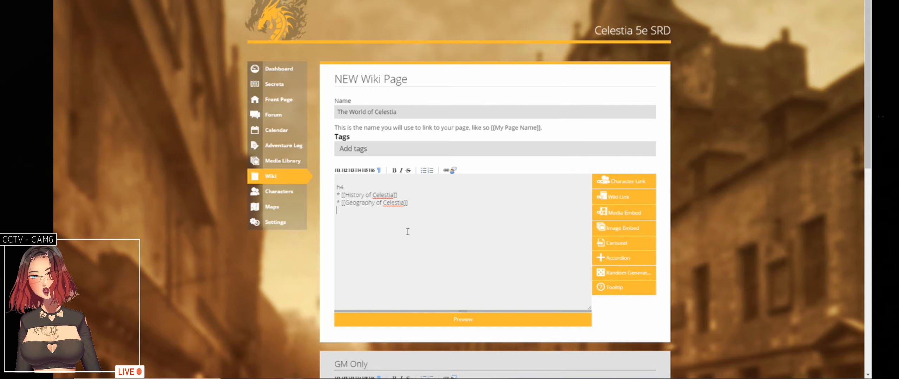
- Add a third bulleted wiki link to Deities of Celestia
text(*)
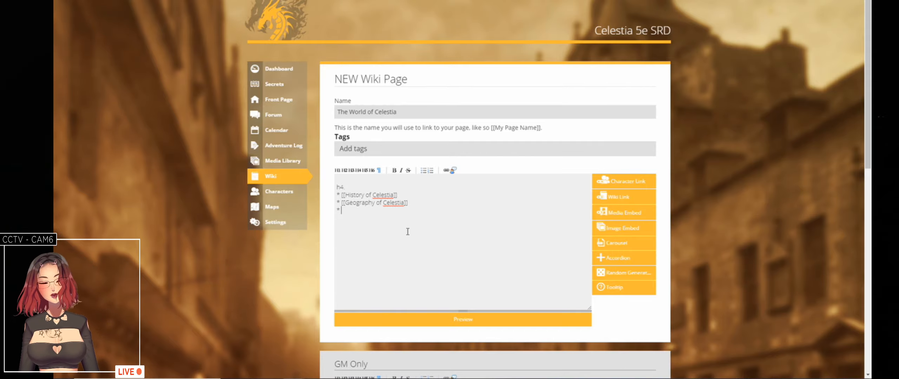
text([[)
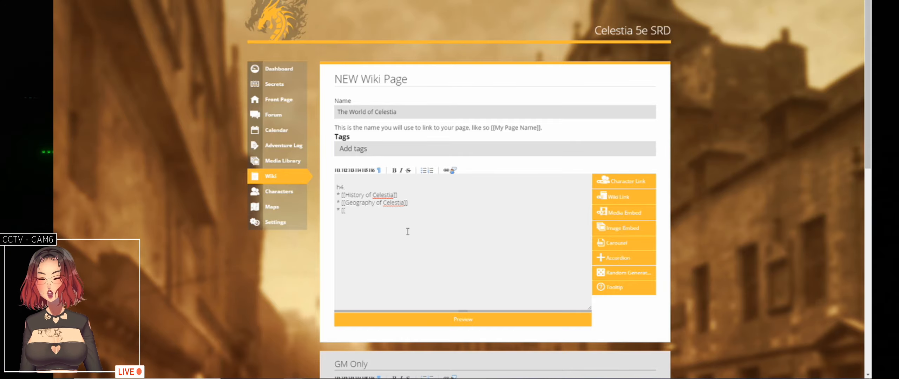
text(Deities)
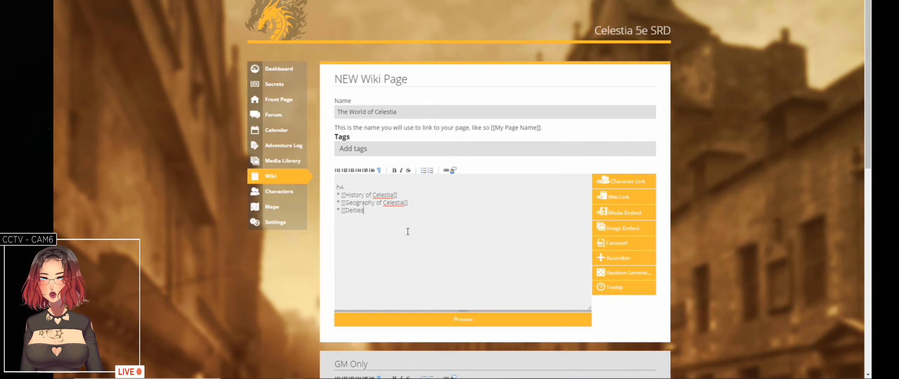
text( of Celestia]])
key(Return)
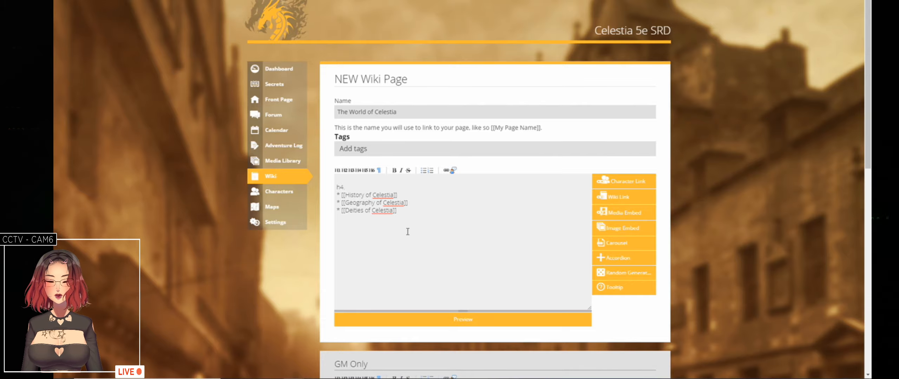
- Title the h4 heading "Menu" and create The World of Celestia page
click(376, 184)
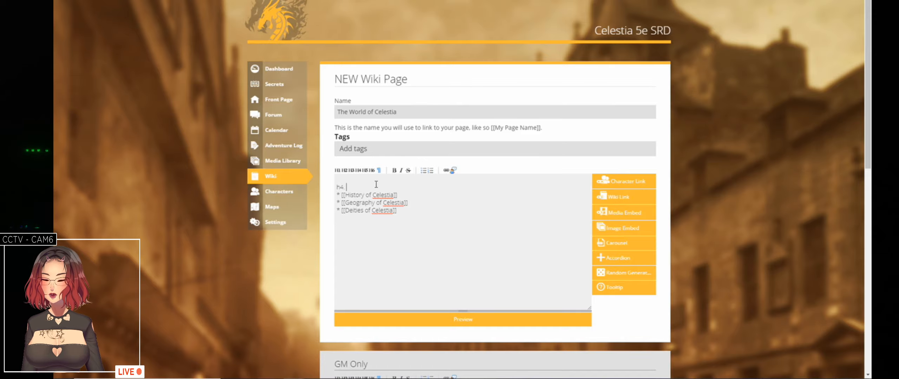
text(Menu)
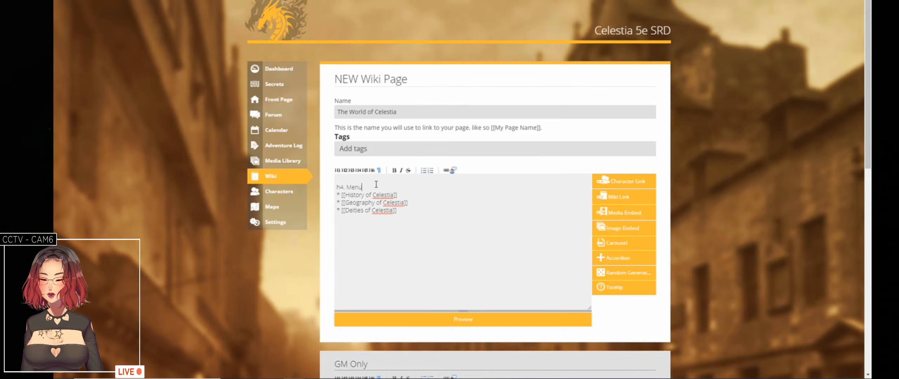
scroll(311, 270, down, 10)
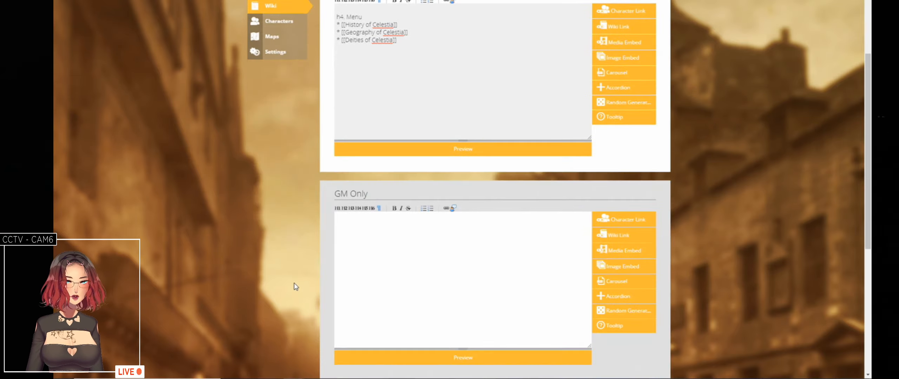
scroll(309, 270, down, 3)
click(446, 298)
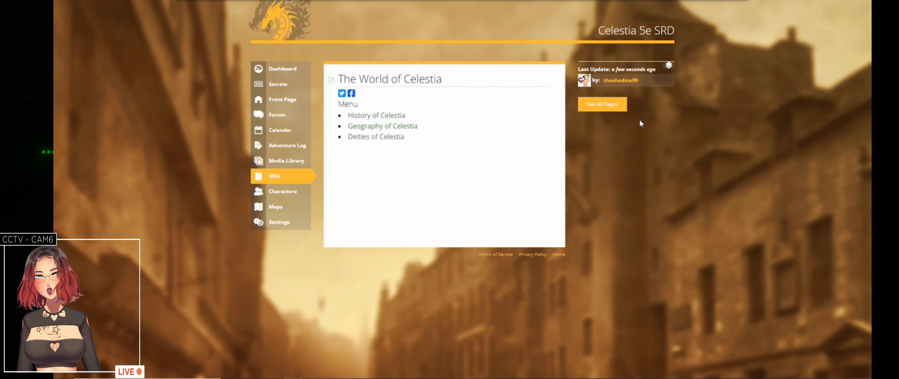
- Open the Deities of Celestia link as a new wiki page form, ready for entering its body text
right_click(391, 141)
click(399, 145)
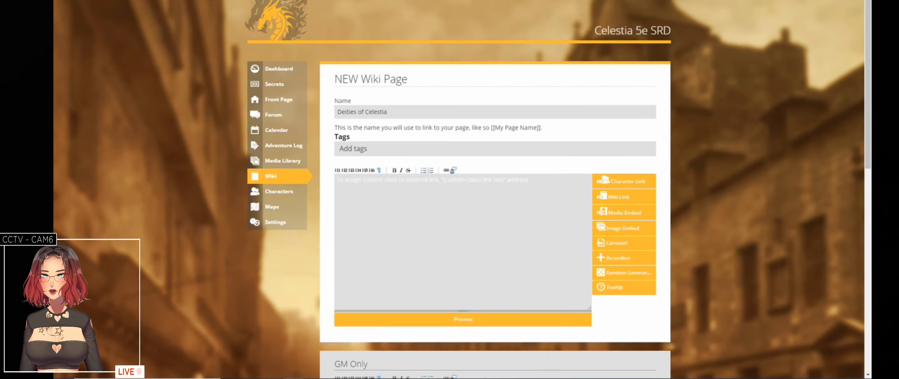
click(457, 232)
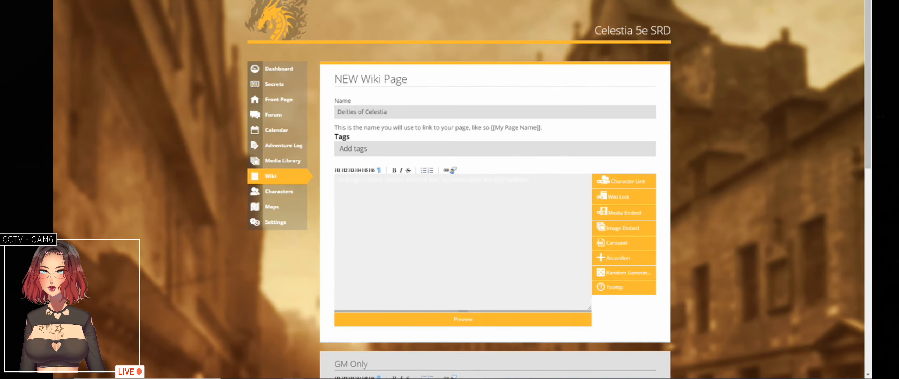
- Switch to the older Celestia wiki, go back to its front page, and open Religion of Celestia in a separate tab
click(232, 1)
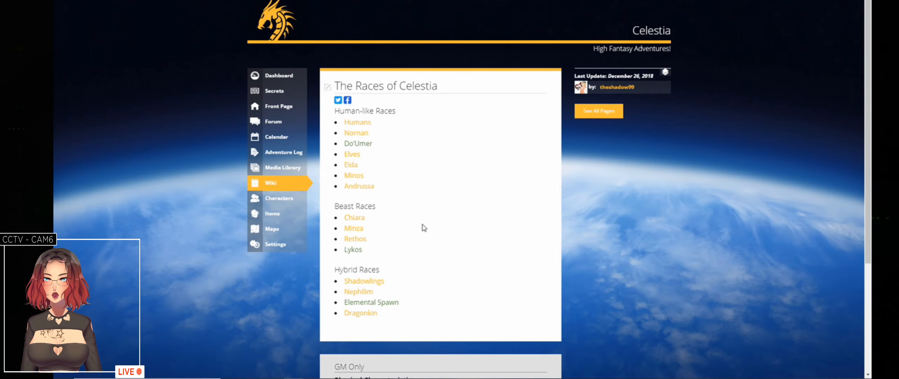
key(alt+Left)
scroll(424, 225, down, 3)
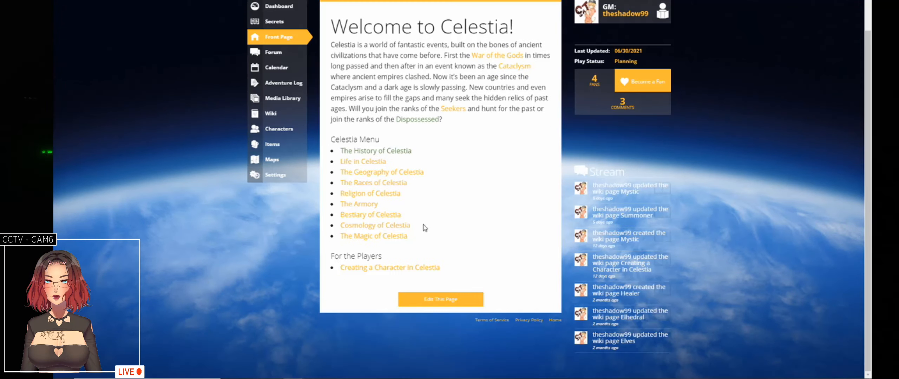
right_click(364, 194)
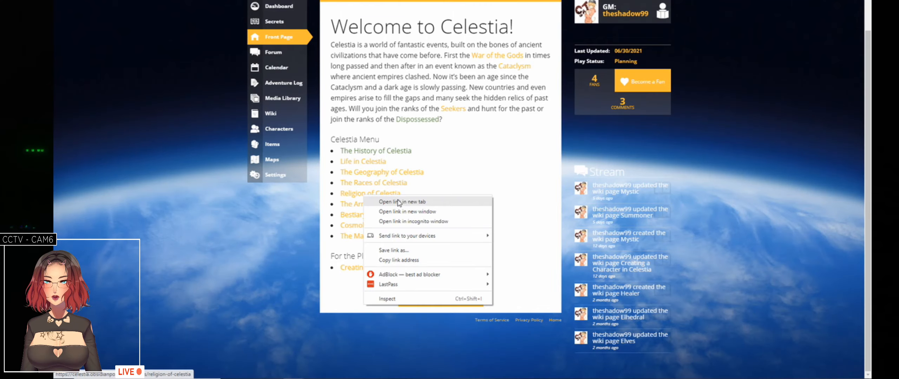
click(398, 202)
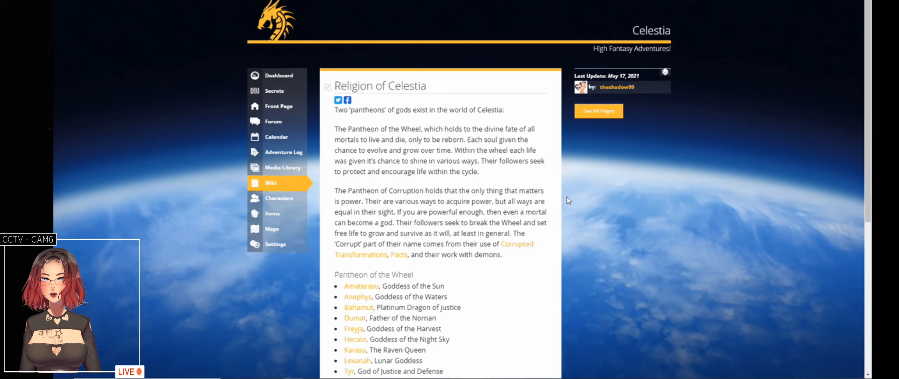
- Copy the "Pantheon of the Wheel" title from Religion of Celestia into the Deities of Celestia form as a bold h4 heading
scroll(460, 201, down, 10)
scroll(460, 200, up, 1)
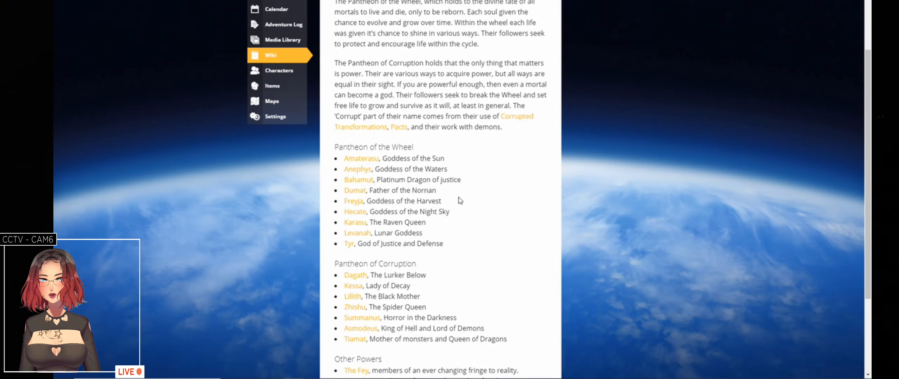
drag(335, 148, 415, 148)
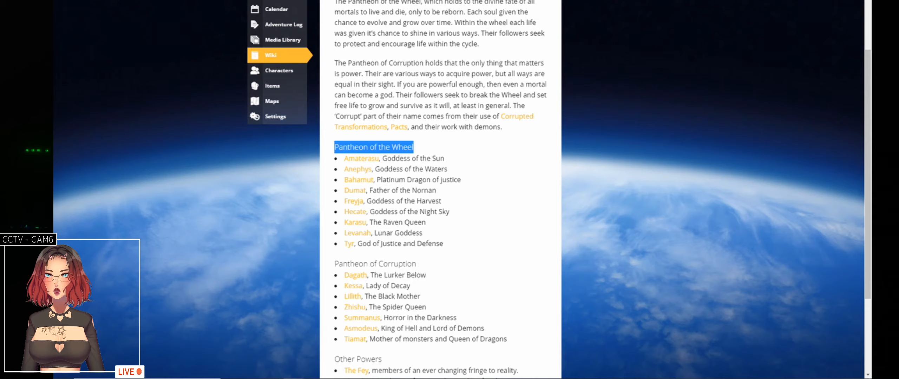
click(475, 1)
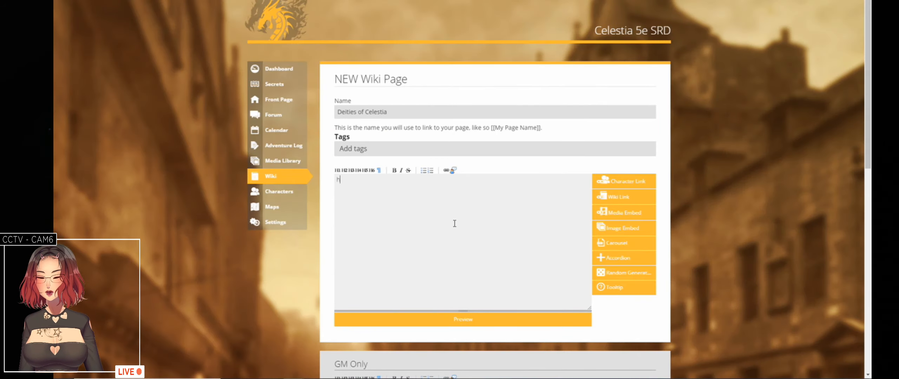
text(.)
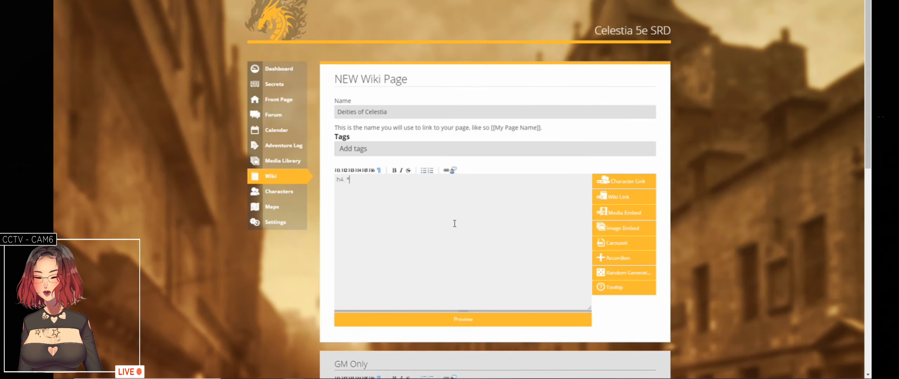
text( *Pantheon of the Wheel*)
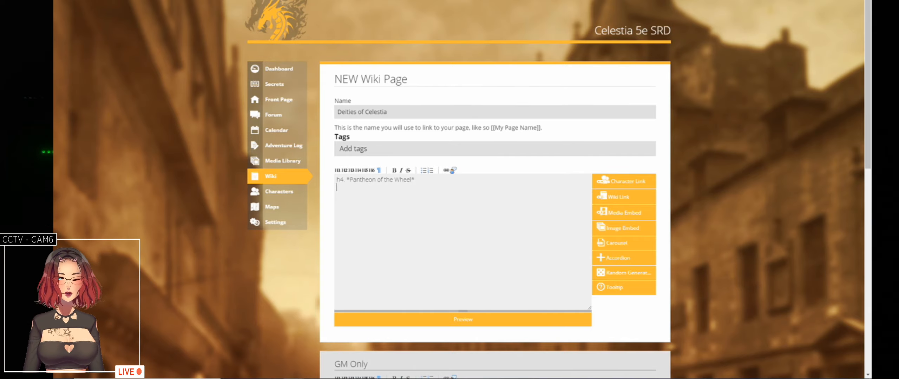
- Return to the older wiki's Religion of Celestia page and open it for editing
key(ctrl+Tab)
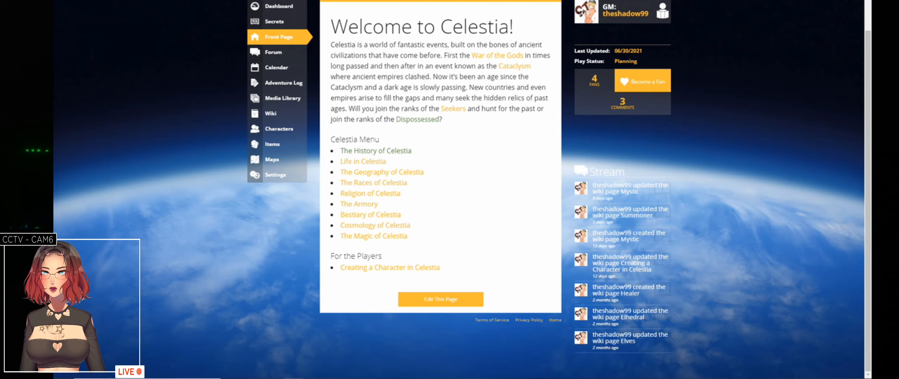
key(ctrl+Tab)
click(516, 205)
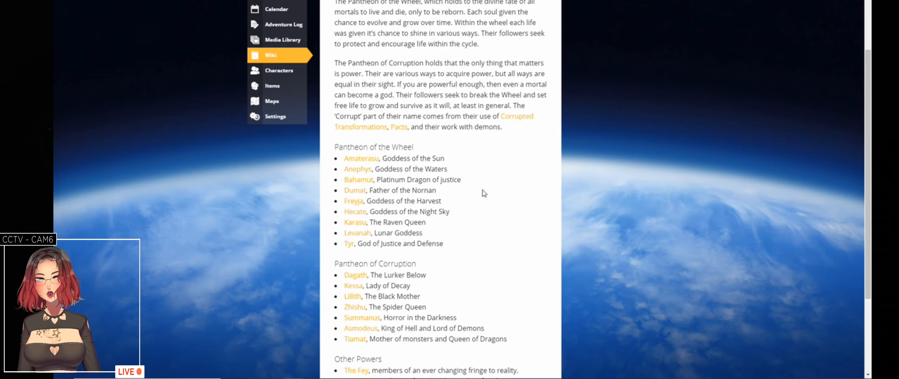
scroll(483, 194, up, 1)
scroll(483, 193, up, 2)
click(327, 88)
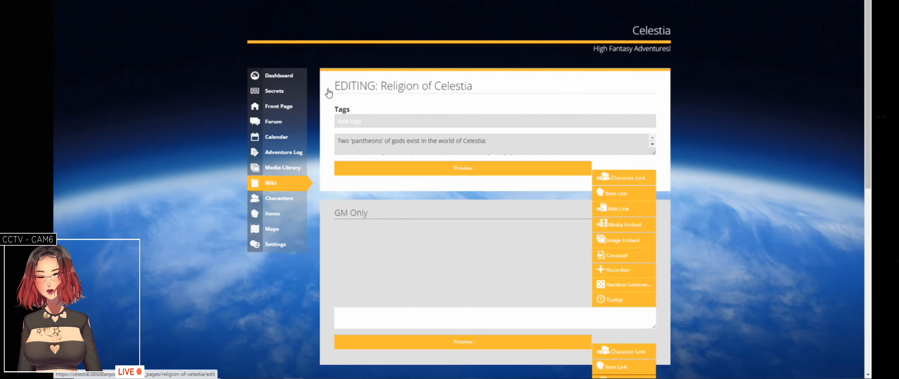
- Copy the source text of the deity lists, from the Pantheon of the Wheel entries through the end of Other Powers
scroll(457, 238, down, 2)
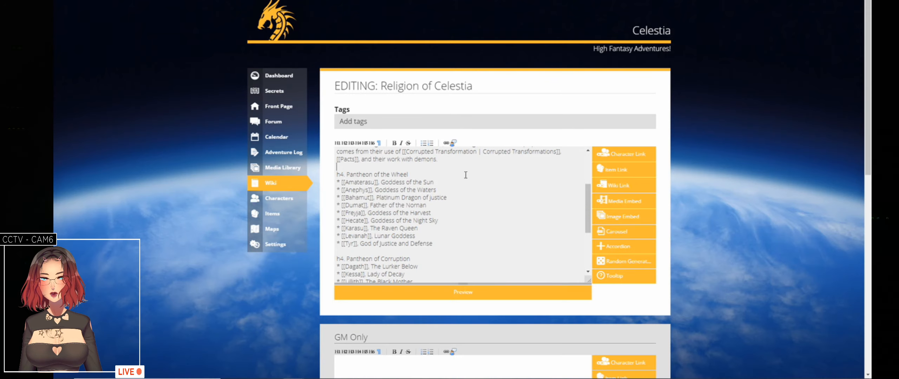
triple_click(466, 176)
key(shift+Down)
key(shift+Down)
key(shift+Down)
key(shift+Down)
key(shift+Down)
key(shift+Down)
key(shift+Down)
key(shift+Down)
key(shift+Down)
key(shift+Down)
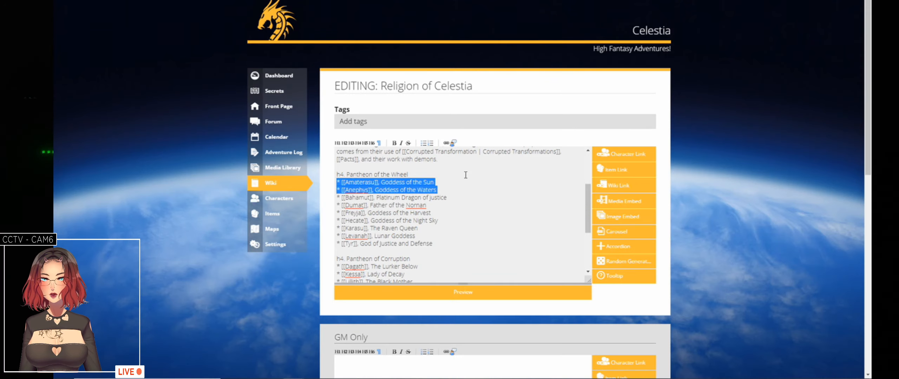
key(shift+Down)
key(shift+Down)
key(shift+Down)
key(shift+Down)
key(shift+Down)
key(shift+Down)
key(shift+Down)
key(shift+Down)
key(shift+Down)
key(shift+Down)
key(shift+Down)
key(shift+Down)
key(shift+Down)
key(shift+Down)
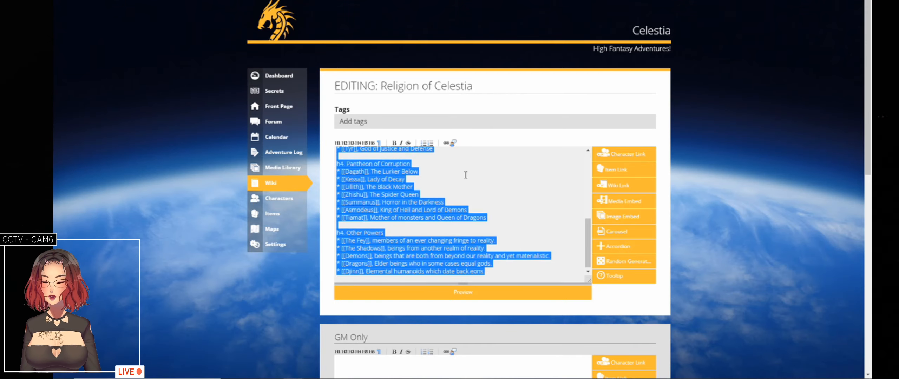
click(171, 266)
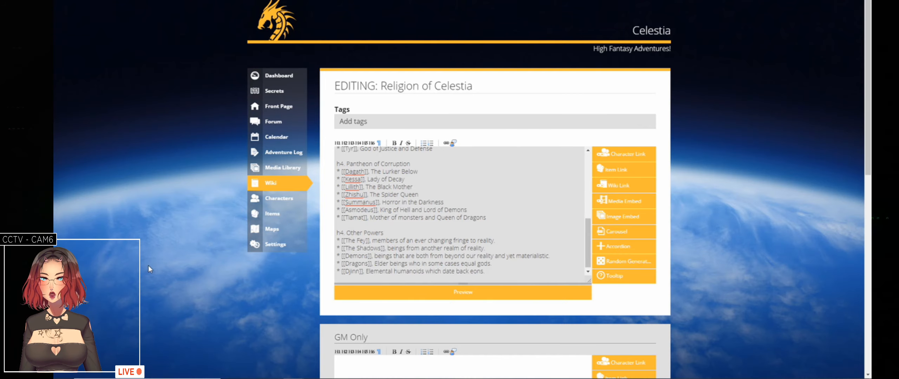
- Paste the copied deity lists into the new Deities of Celestia form and bold the Other Powers and Pantheon of Corruption headings
key(alt+Left)
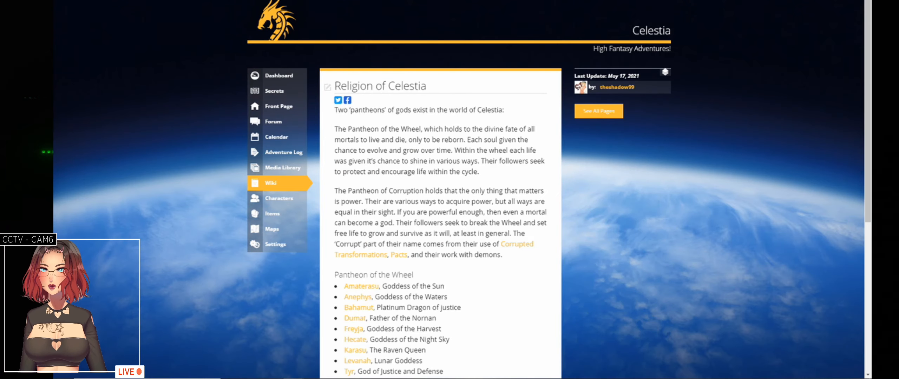
key(alt+Right)
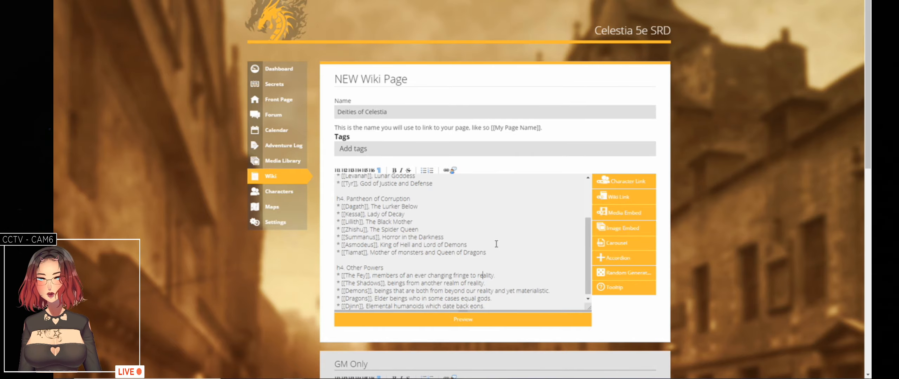
text(*)
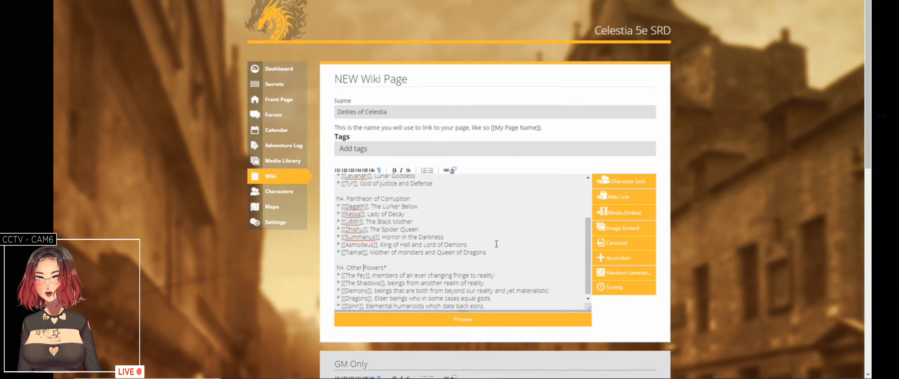
text(*)
key(Up)
key(Up)
key(Up)
key(Left)
text(*)
key(End)
key(Right)
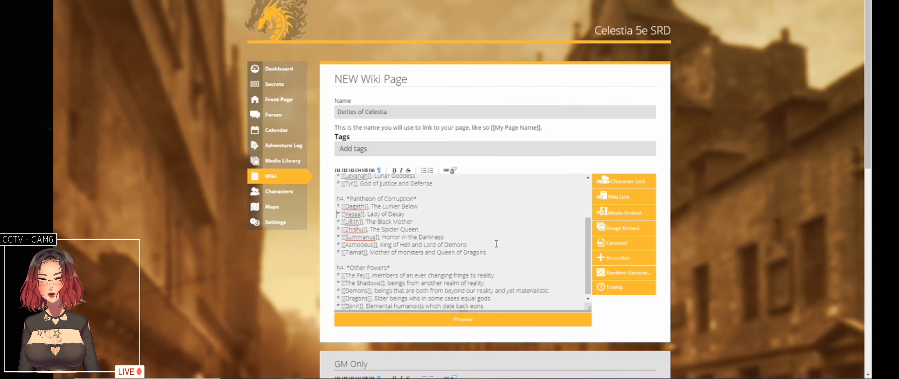
- Check the beginning of the pasted lists, then create the Deities of Celestia page and look over the published result
key(Up)
key(Up)
key(Up)
key(Up)
key(Up)
key(Up)
key(Up)
key(Up)
key(Up)
key(Up)
key(Up)
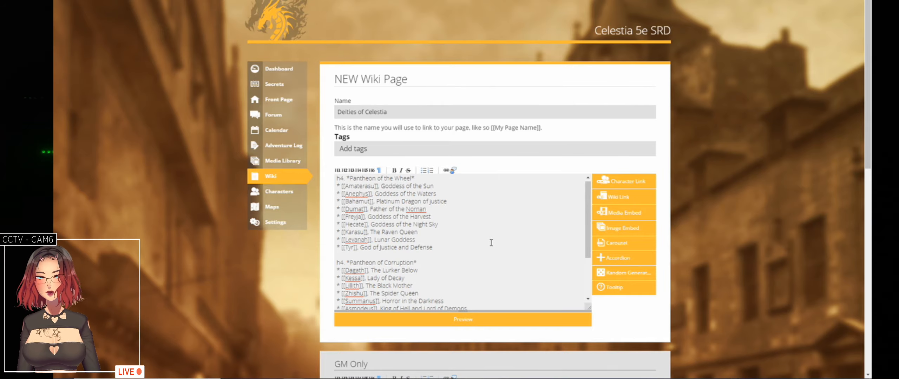
scroll(491, 243, down, 15)
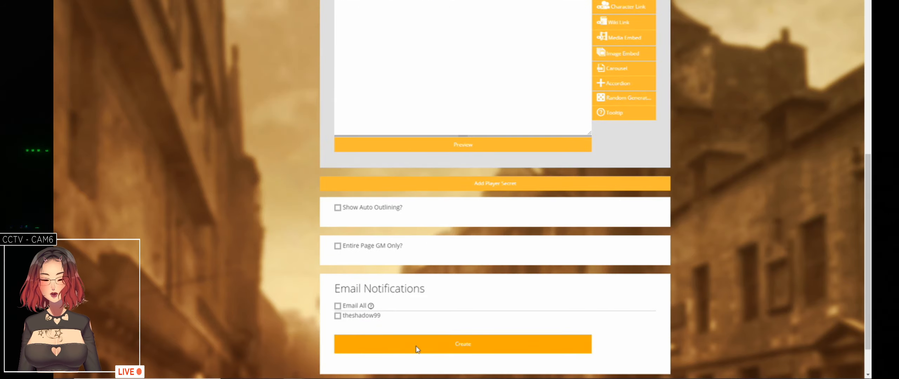
click(417, 349)
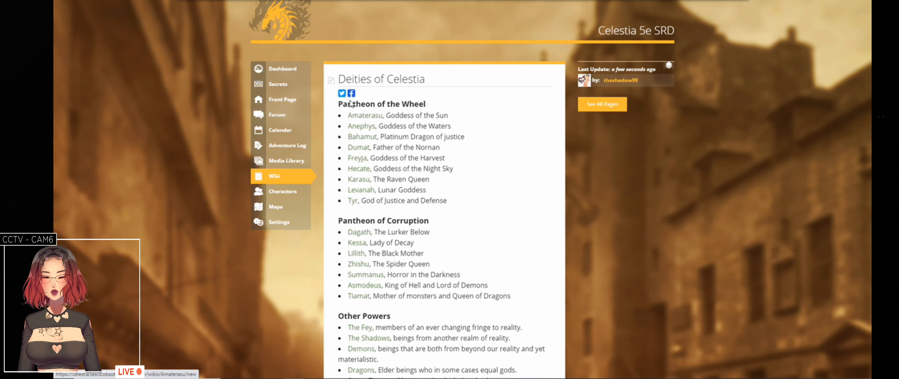
scroll(489, 159, down, 2)
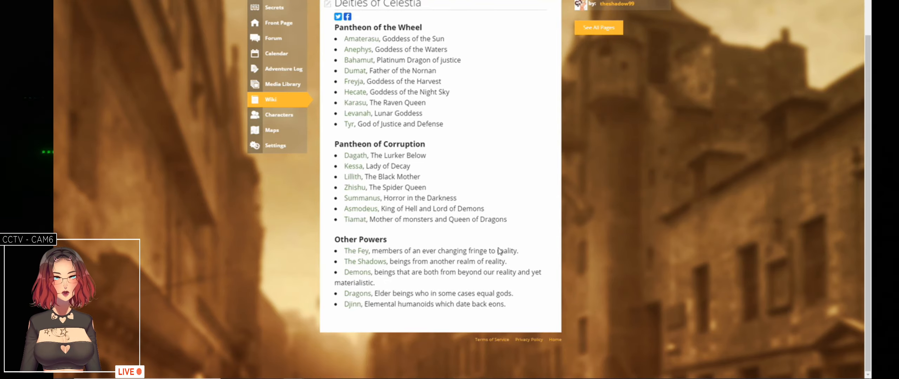
scroll(497, 250, up, 1)
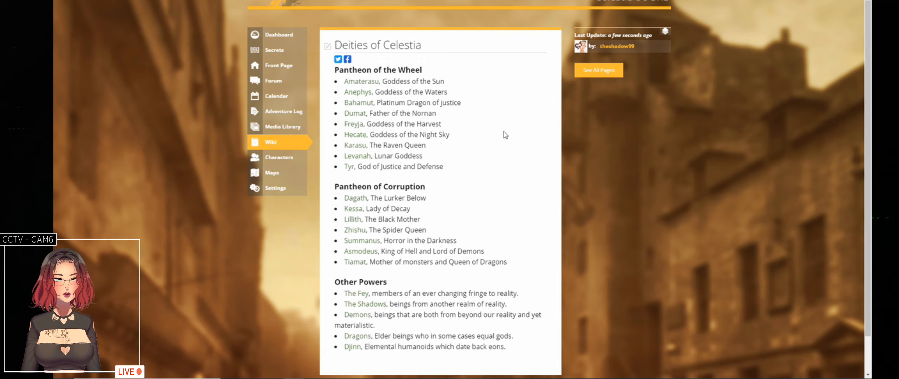
- Switch to Roll20 and search the compendium for "planes"
click(615, 0)
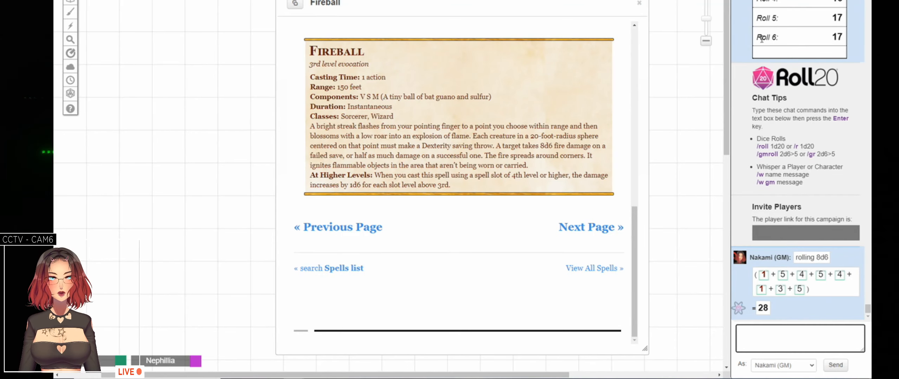
click(783, 0)
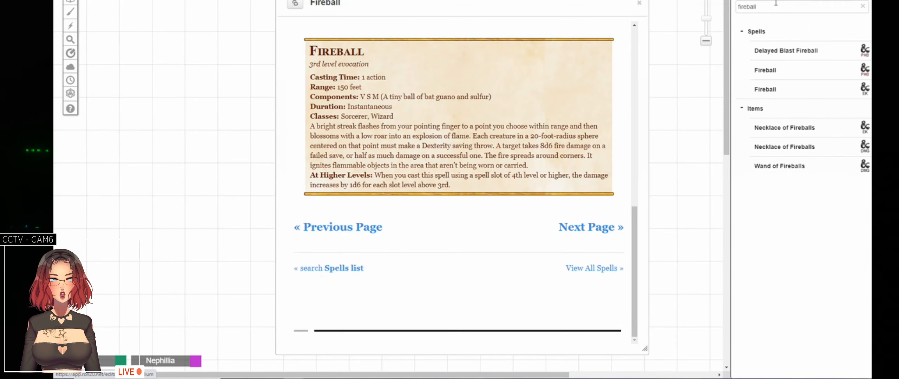
drag(771, 8, 722, 13)
text(d)
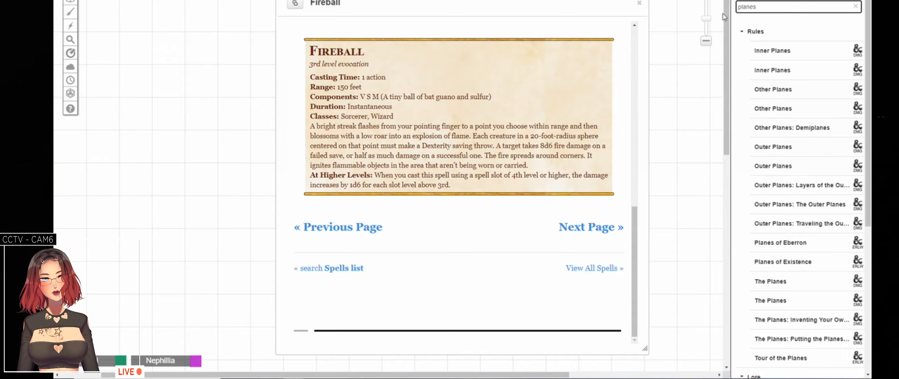
- Open the first Other Planes rules entry, read through its gate-town table and Sigil section, and close the entry
click(773, 90)
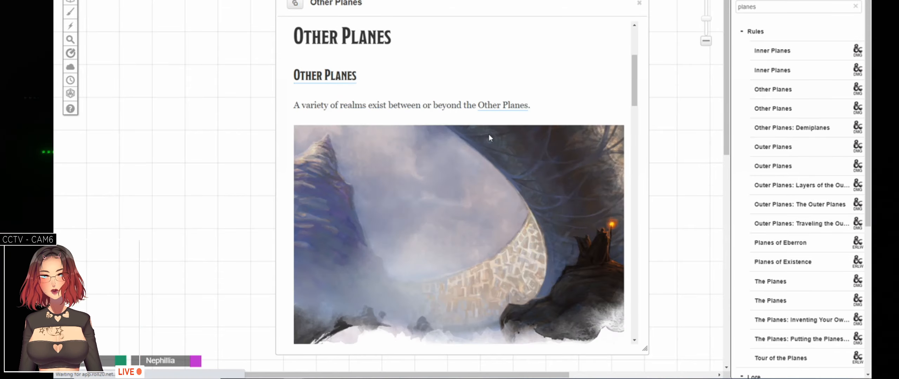
scroll(502, 123, down, 10)
scroll(504, 125, down, 7)
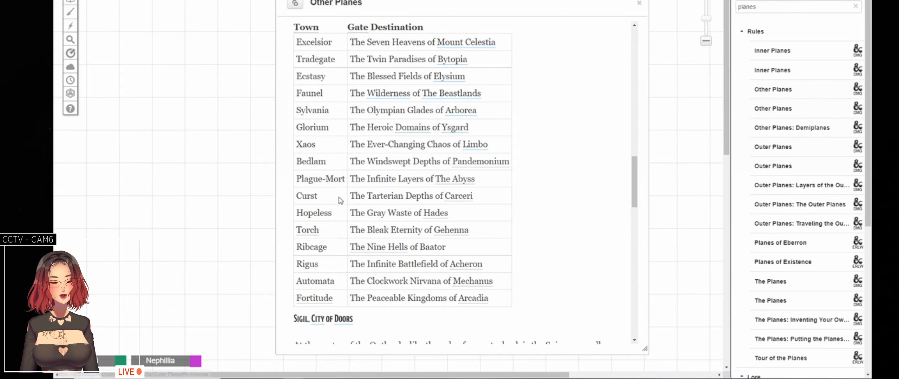
scroll(363, 198, down, 3)
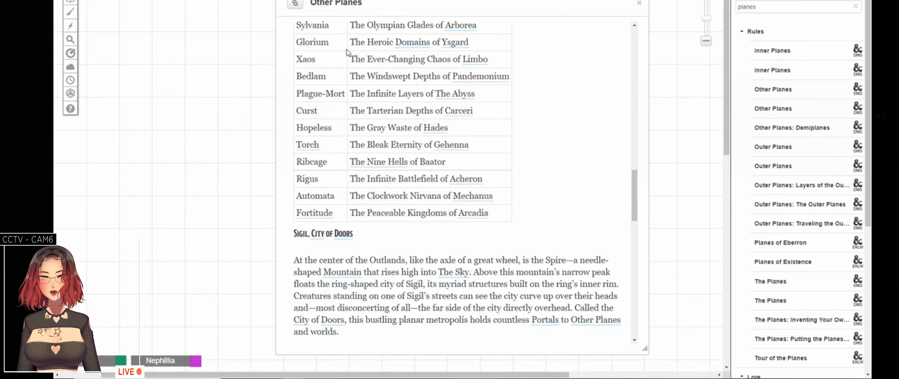
click(639, 3)
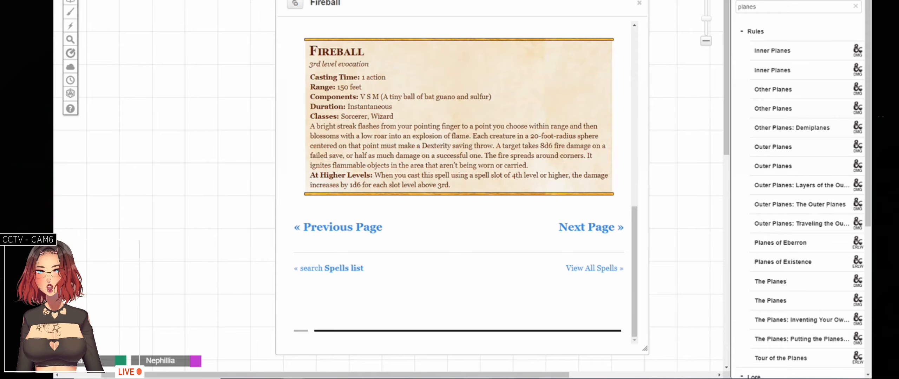
- Return to the Celestia 5e SRD wiki's Home Page and open The World of Celestia page
key(ctrl+Tab)
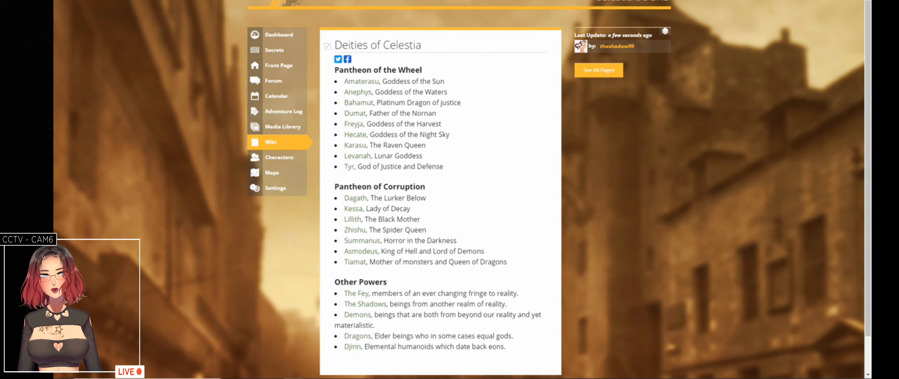
key(alt+Left)
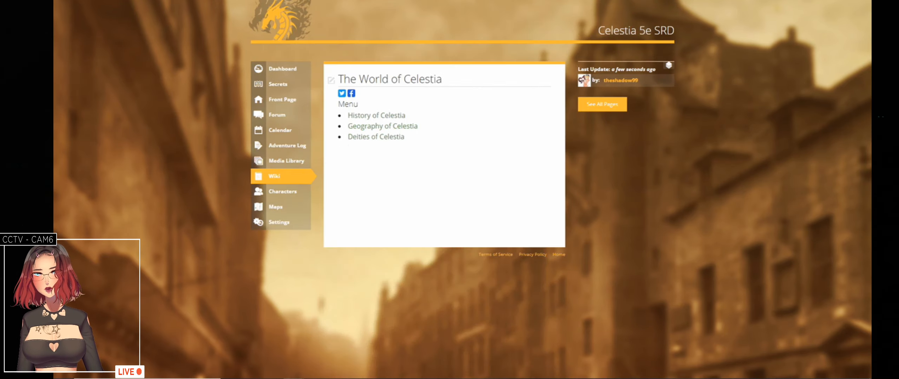
key(alt+Left)
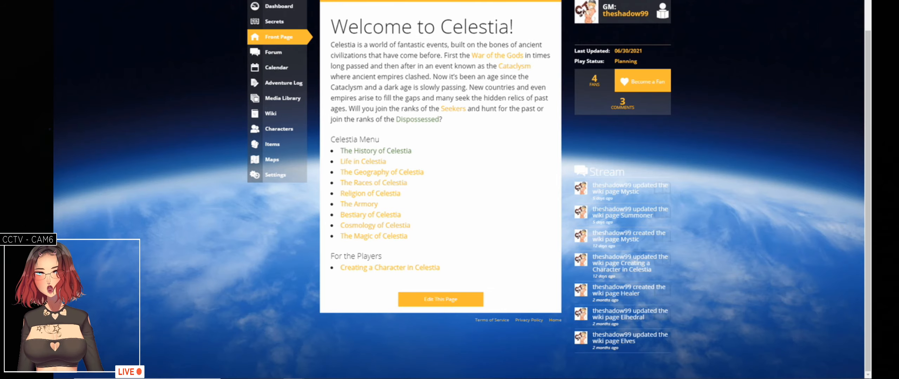
click(370, 193)
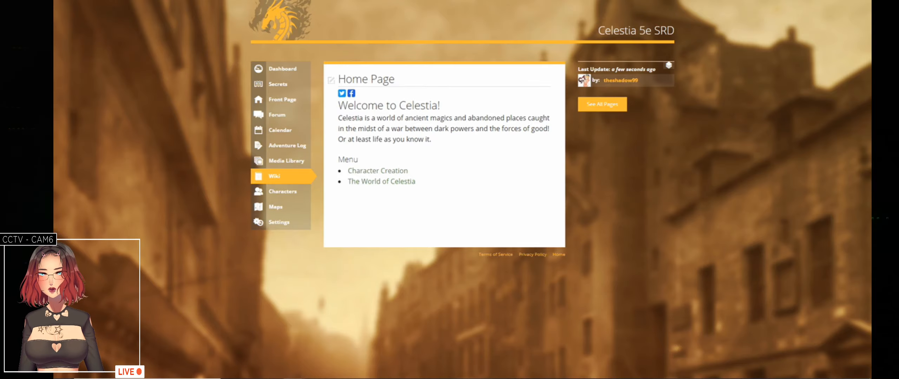
click(381, 181)
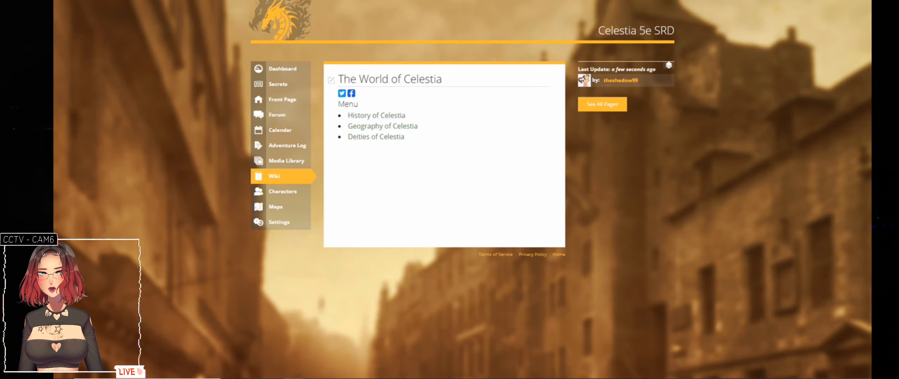
- Add a [[Bestiary of Celestia]] bullet link below Deities of Celestia in The World of Celestia menu and save the page
click(331, 83)
click(473, 213)
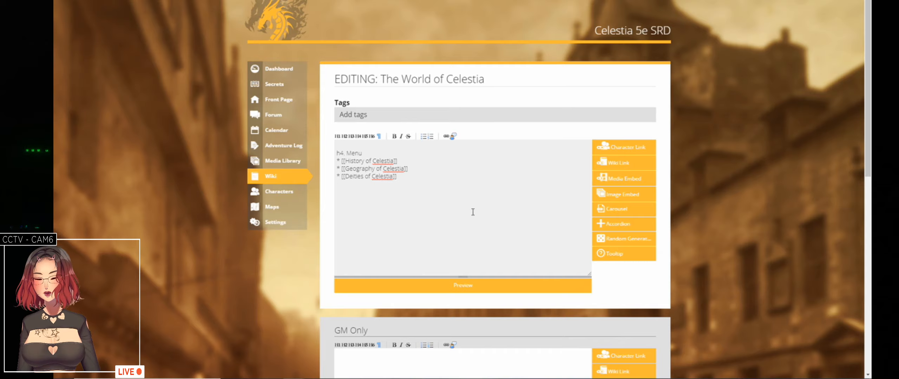
key(Return)
text(* [[Bestiary of Celestia)
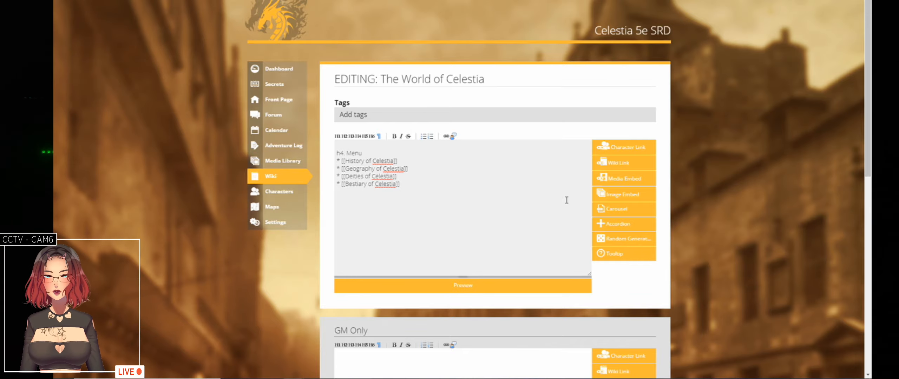
scroll(566, 201, down, 10)
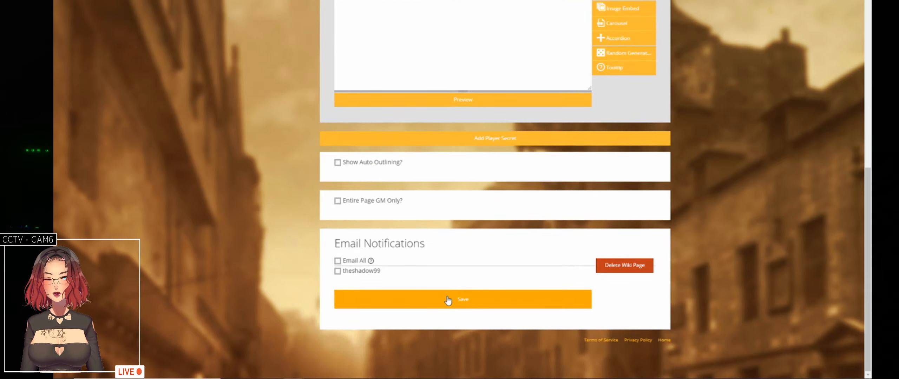
click(448, 300)
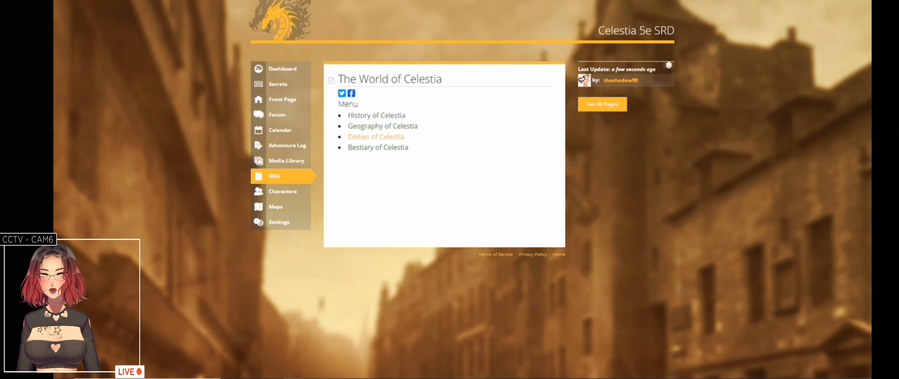
- Switch to the older Celestia wiki, open Bestiary of Celestia, and examine how its creatures are grouped by relation
key(ctrl+Tab)
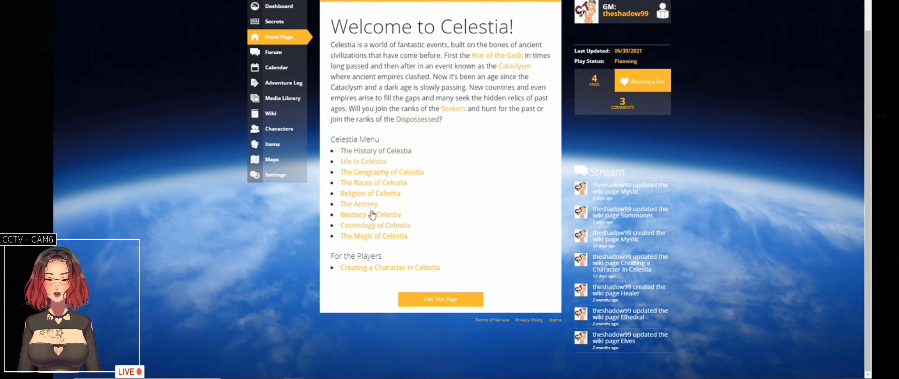
click(378, 214)
scroll(471, 196, down, 2)
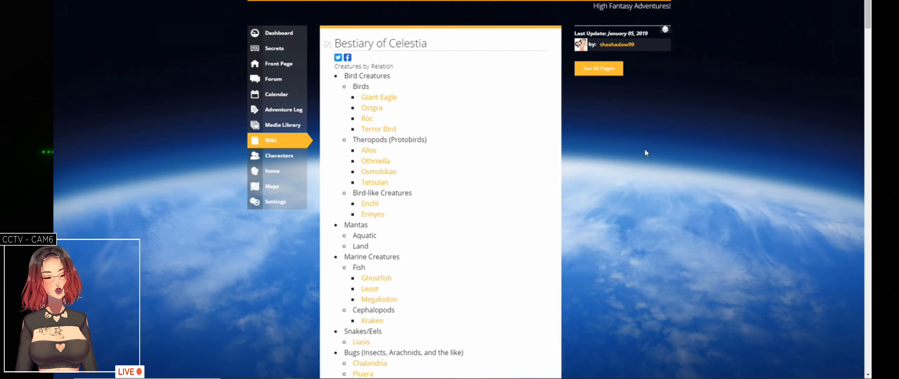
scroll(521, 190, down, 1)
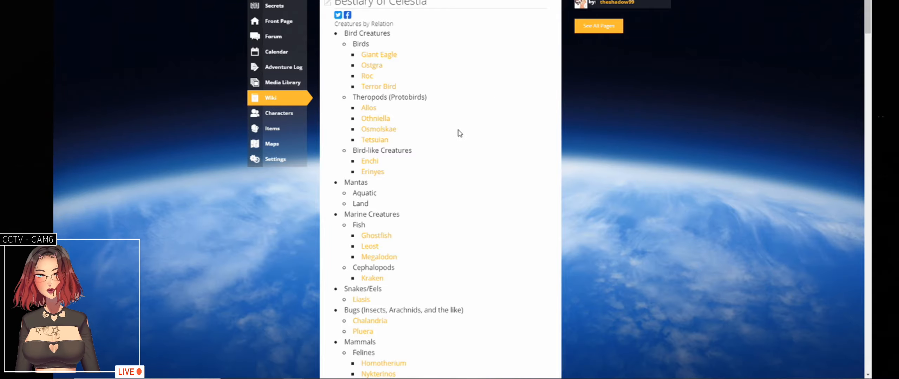
scroll(463, 183, down, 1)
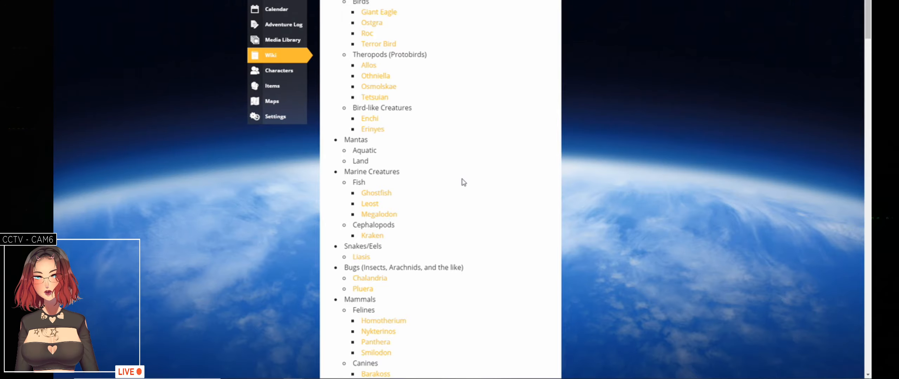
scroll(462, 183, up, 1)
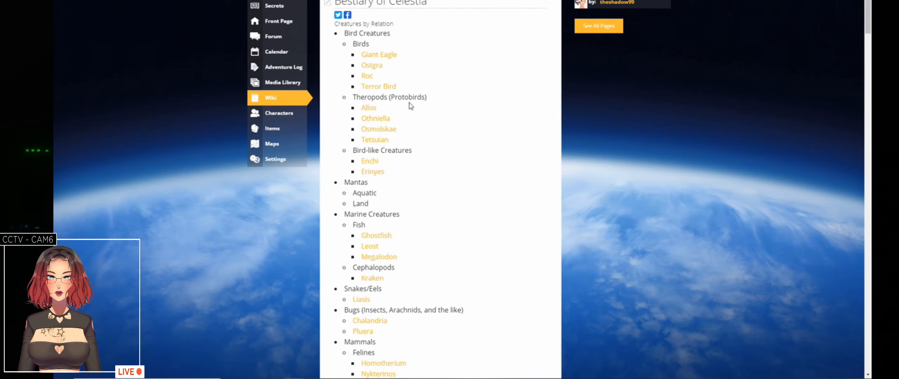
scroll(449, 132, down, 1)
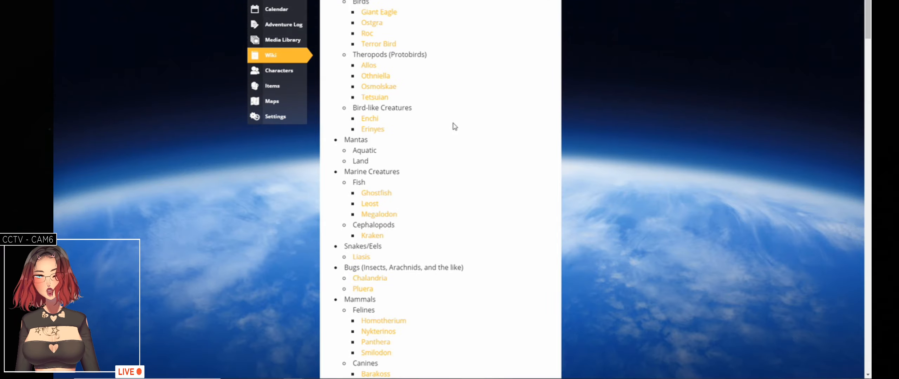
scroll(451, 125, down, 2)
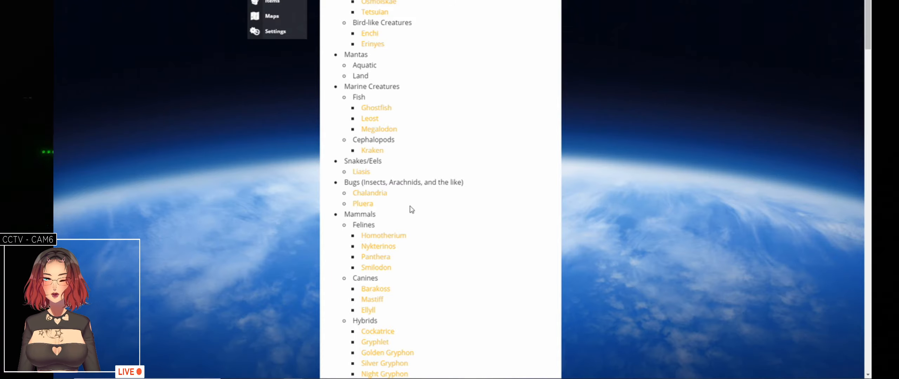
scroll(426, 155, down, 2)
scroll(406, 167, down, 2)
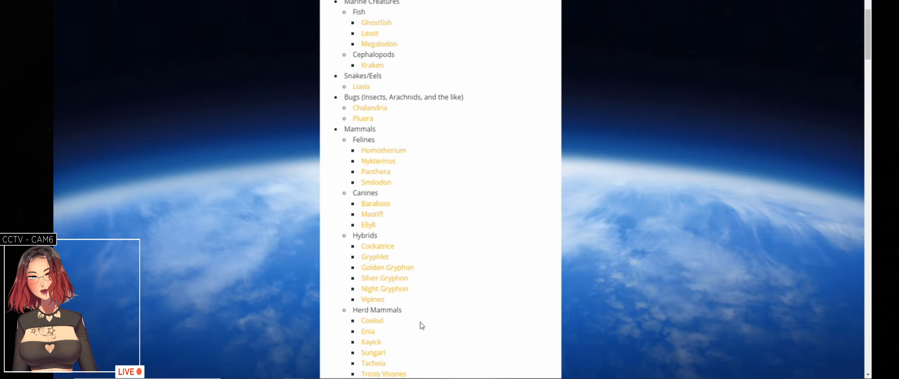
scroll(421, 323, down, 4)
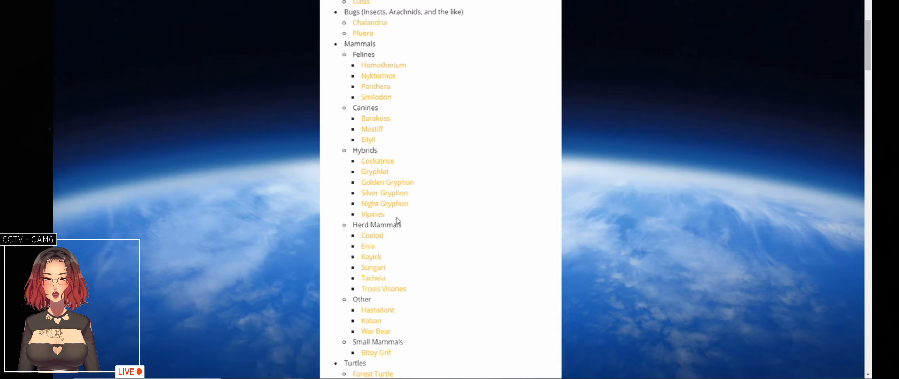
scroll(449, 244, down, 1)
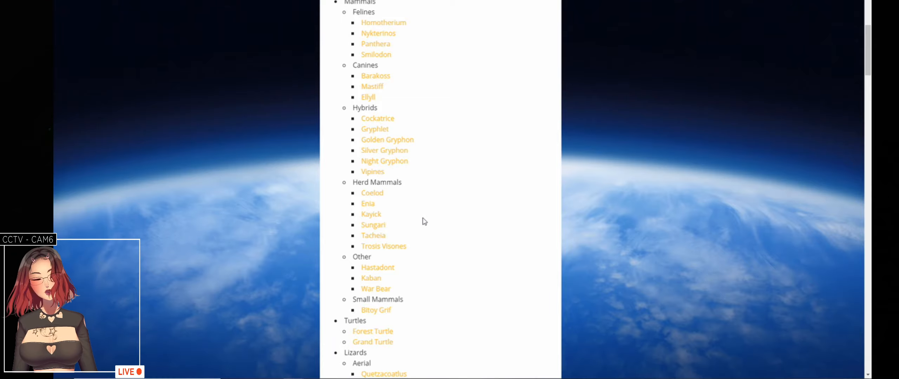
- Examine the remaining Bestiary of Celestia groups from Mammals through Constructs, and return to the older wiki's front page
scroll(425, 222, down, 2)
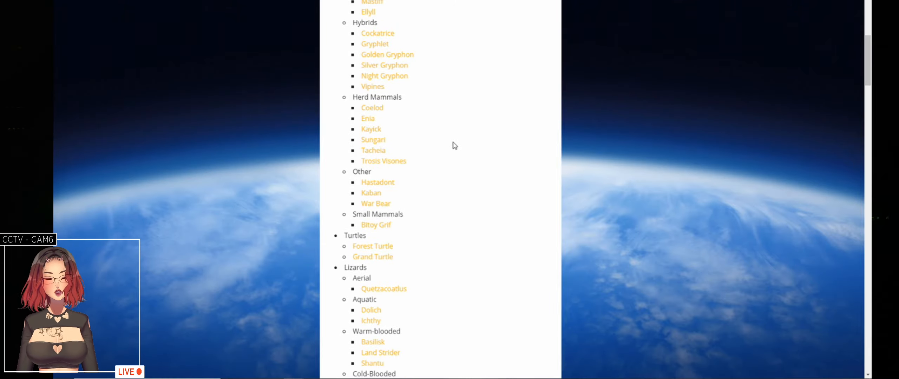
scroll(475, 165, down, 2)
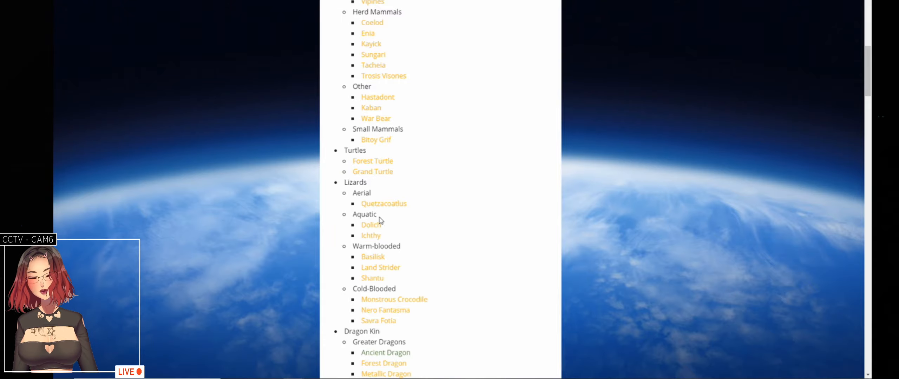
scroll(407, 211, down, 2)
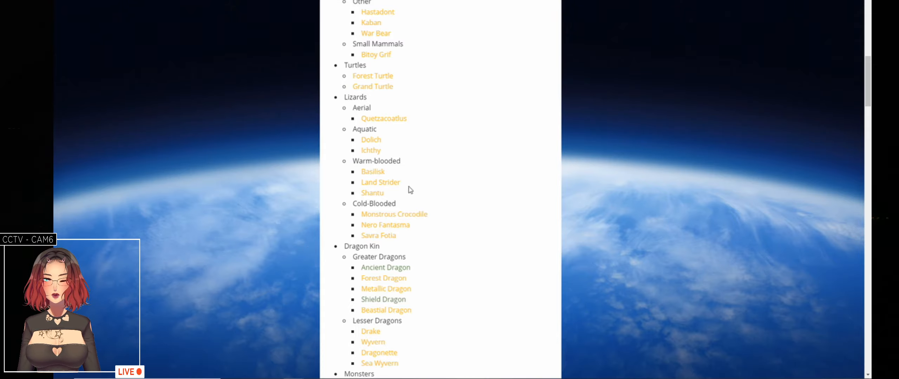
scroll(445, 230, down, 2)
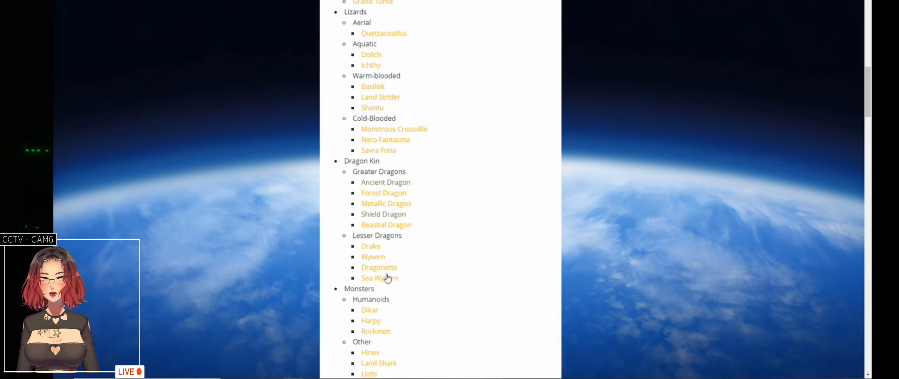
scroll(446, 192, down, 2)
scroll(448, 192, down, 1)
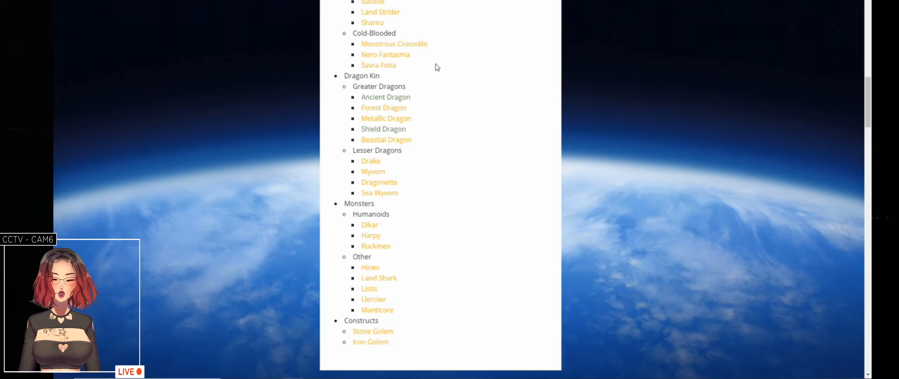
key(alt+Left)
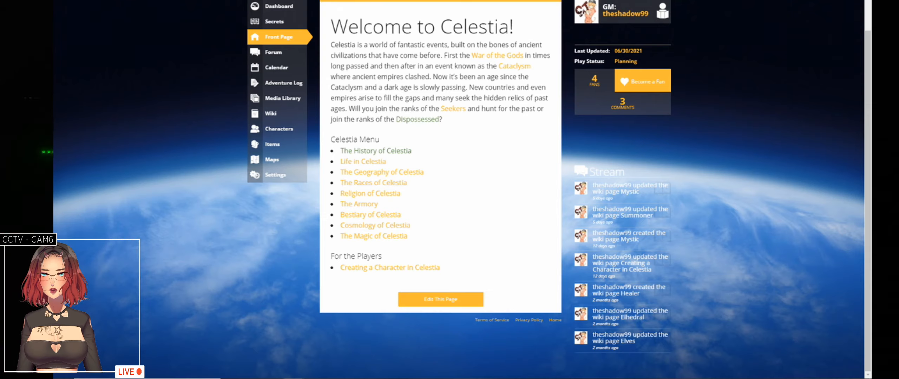
- Switch to the Celestia 5e SRD wiki and open Classes of Celestia from Character Creation as a new page ready for body text
key(ctrl+Tab)
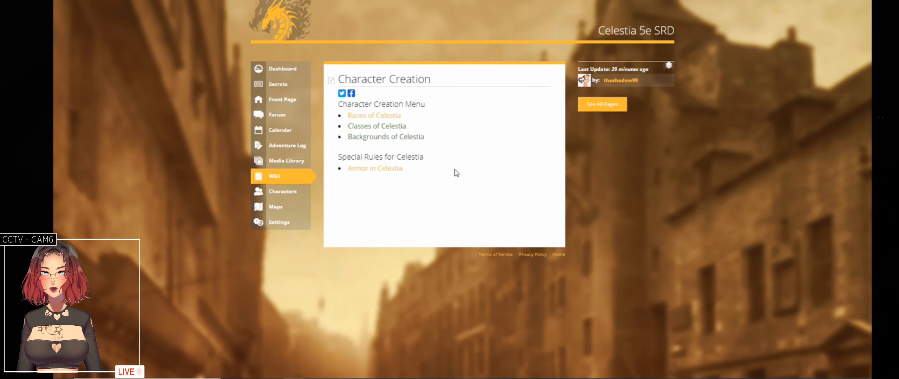
right_click(382, 127)
click(403, 136)
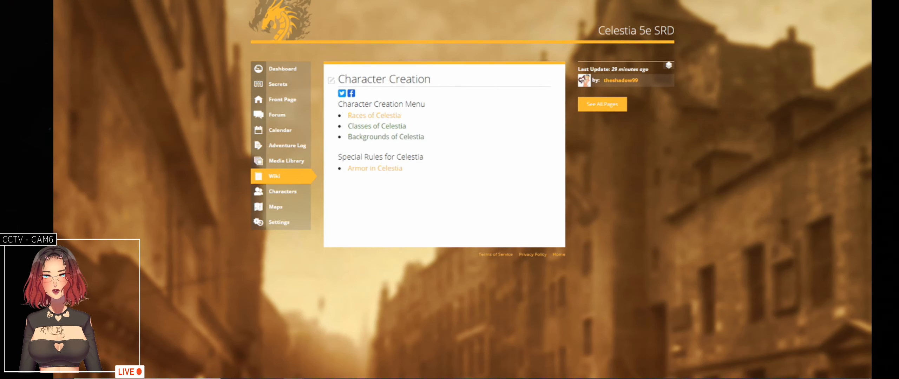
key(ctrl+Tab)
click(489, 225)
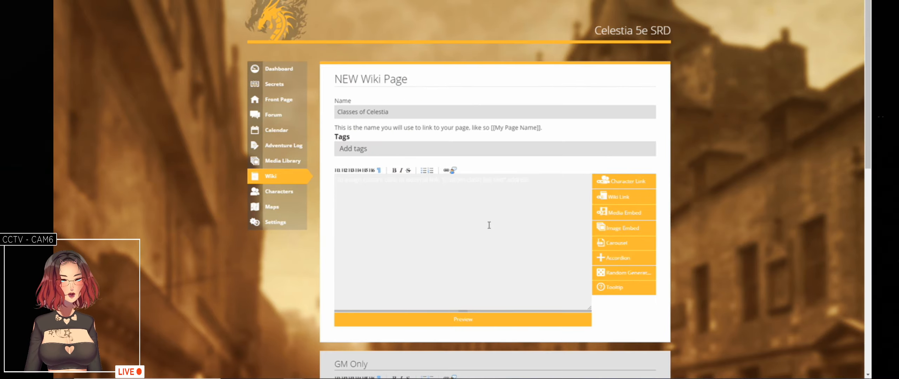
- Switch to the older Celestia wiki, open Creating a Character in Celestia, and examine how its Archetypes are grouped
click(480, 1)
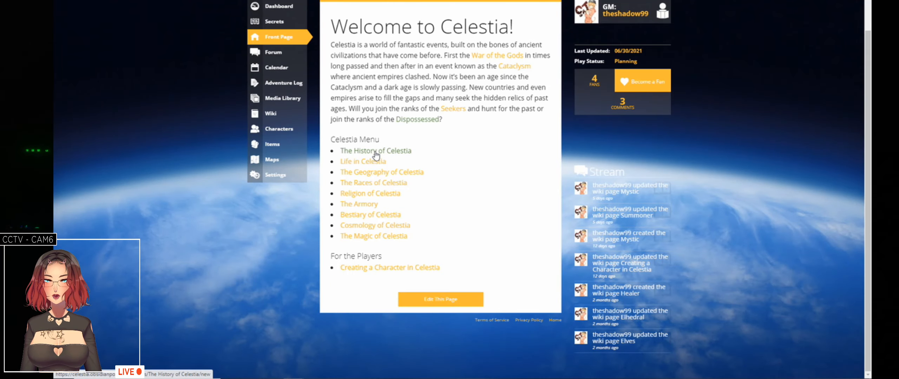
click(394, 269)
scroll(352, 260, down, 5)
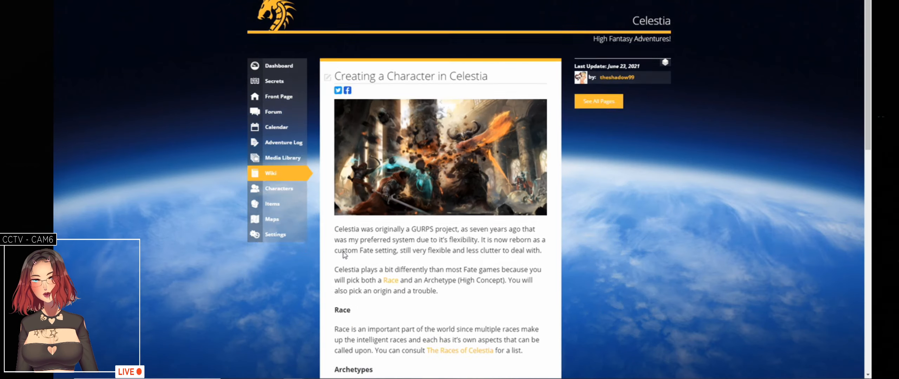
scroll(344, 256, down, 3)
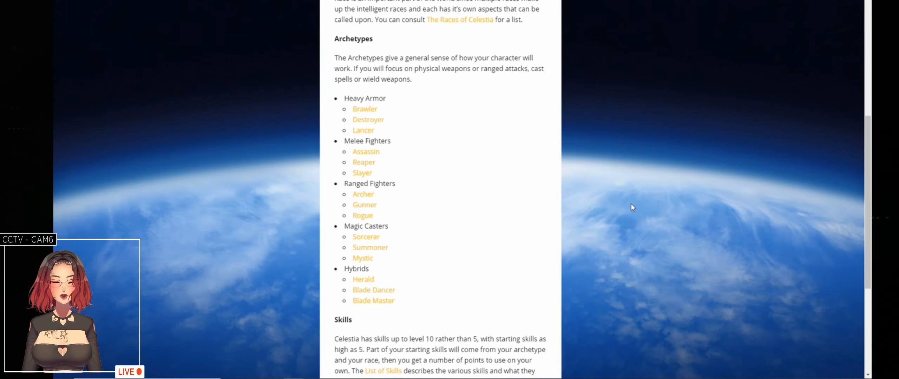
scroll(623, 201, down, 1)
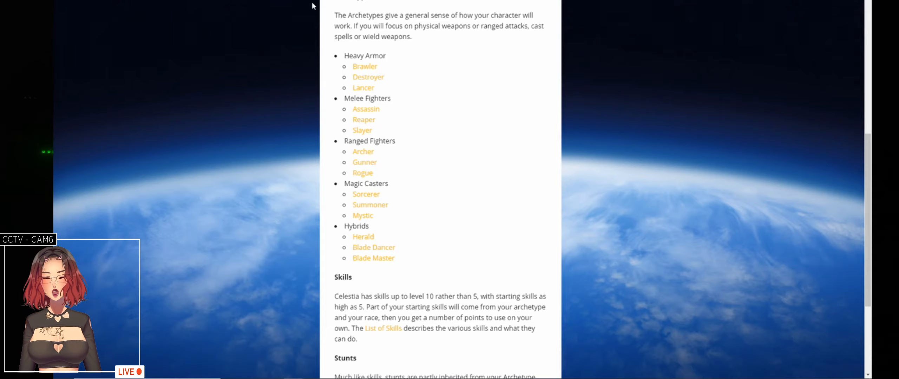
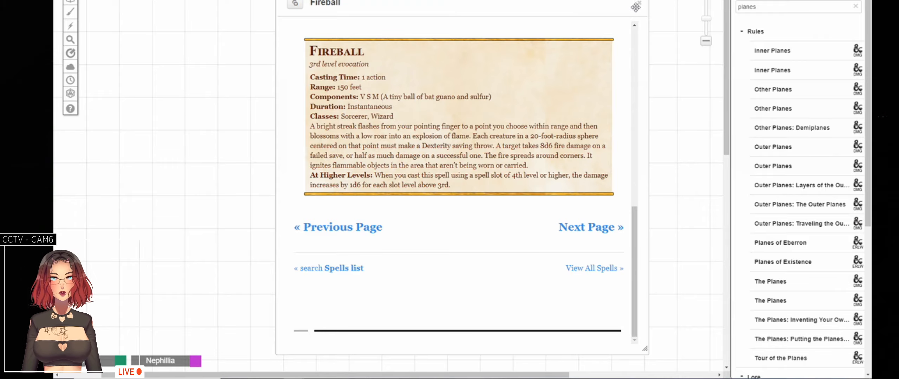
- Switch to the virtual tabletop, close the Fireball entry, search the compendium for "classes", and check the Classes category entry
click(639, 4)
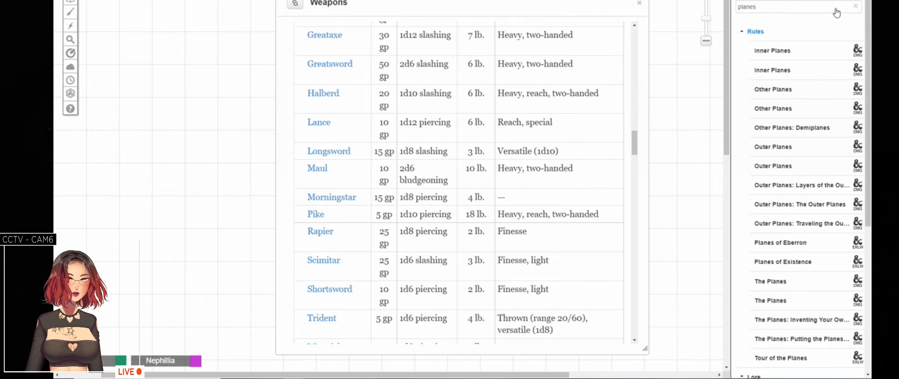
drag(758, 7, 730, 10)
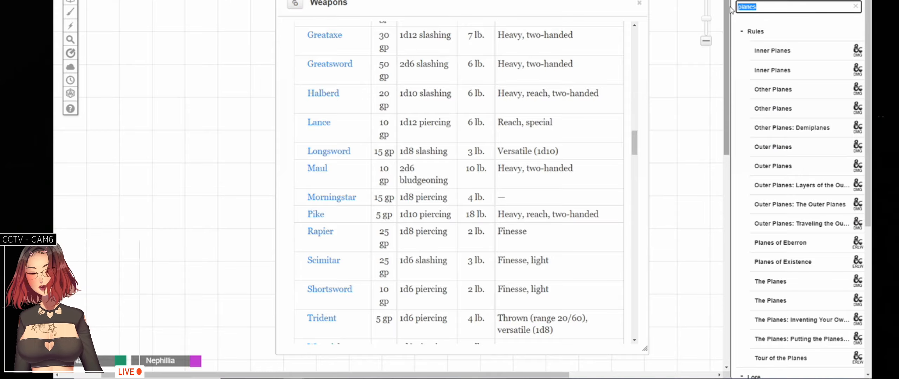
text(classes)
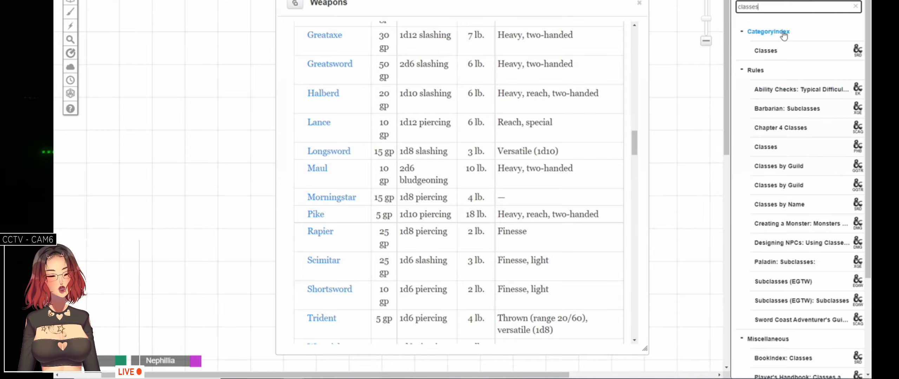
click(776, 51)
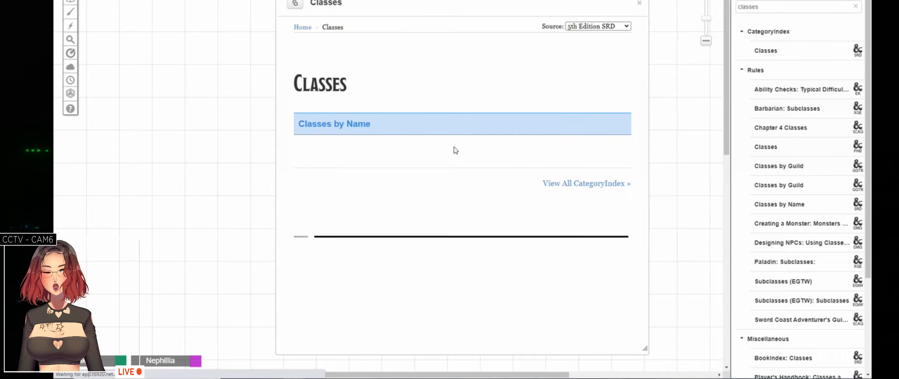
click(639, 3)
- Open the BookIndex: Classes entry and copy its class names, Barbarian through Wizard, into the body of the new Classes of Celestia page
scroll(796, 146, down, 2)
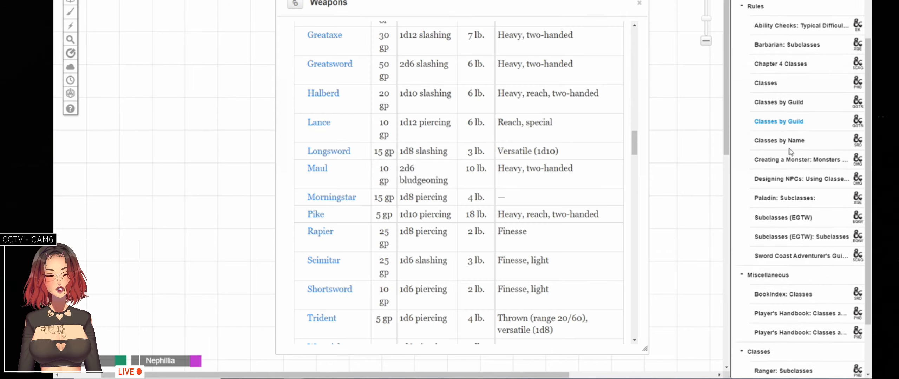
scroll(796, 145, up, 1)
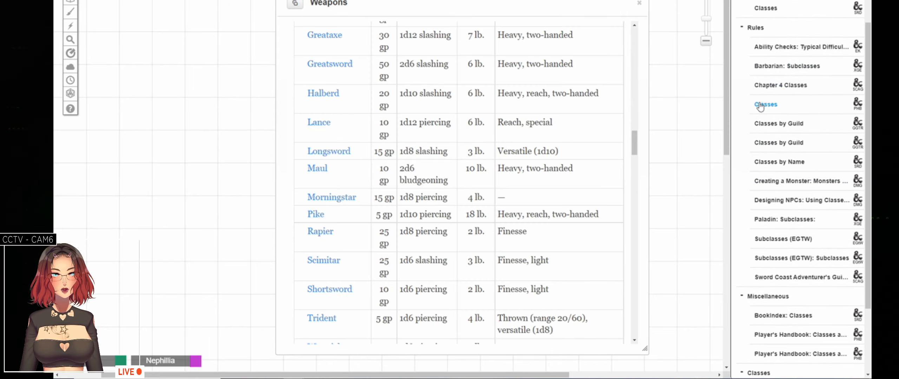
scroll(753, 150, down, 2)
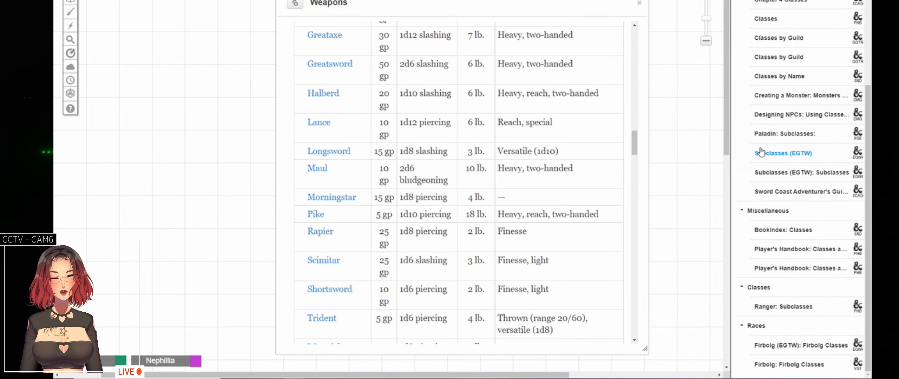
click(783, 231)
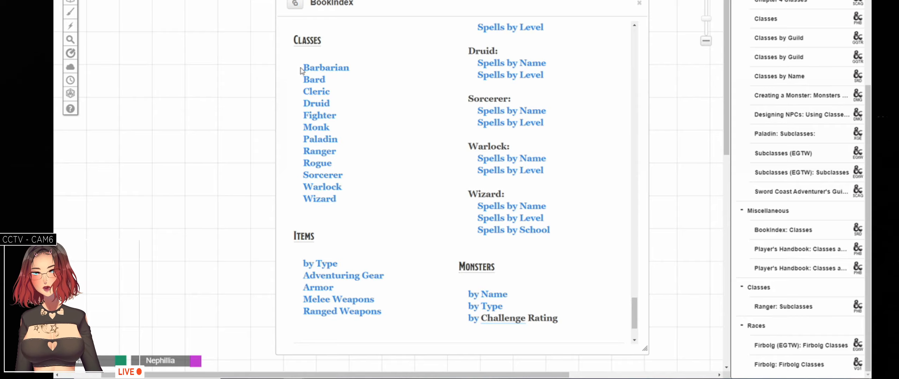
drag(300, 73, 350, 205)
key(ctrl+c)
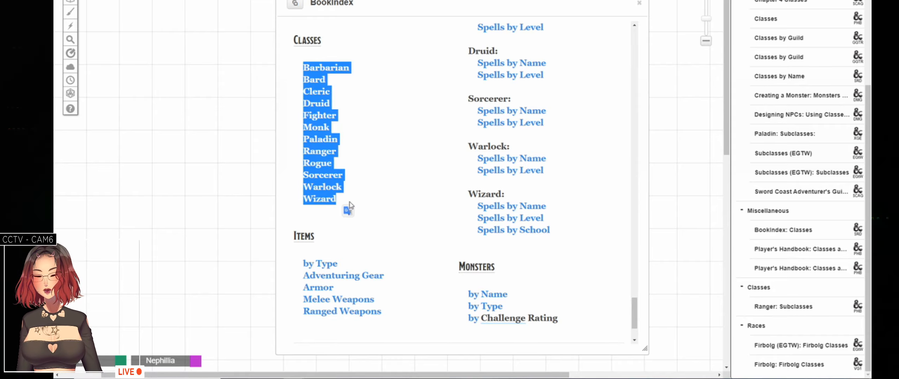
click(446, 0)
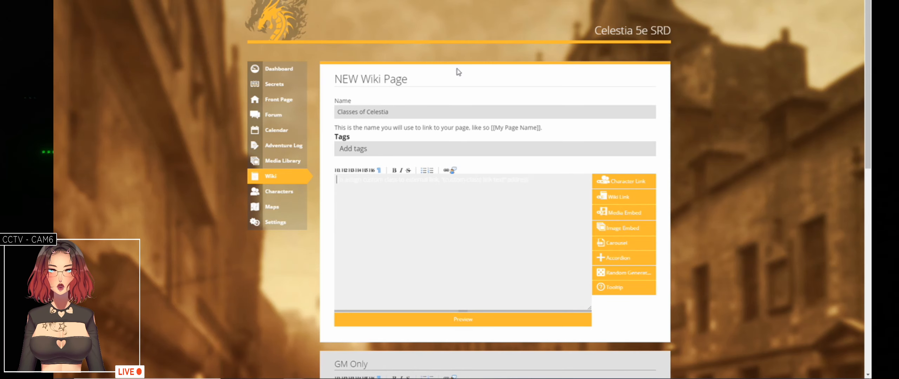
key(ctrl+v)
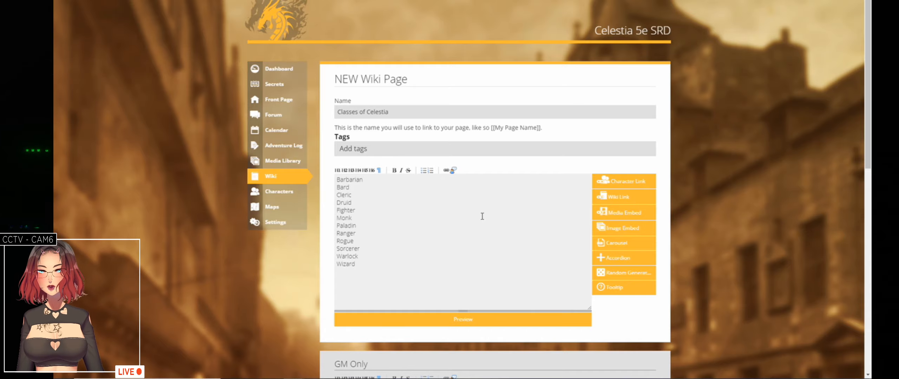
- Insert a blank line between Rogue and Sorcerer in the class list
key(Return)
key(Up)
key(Up)
key(Up)
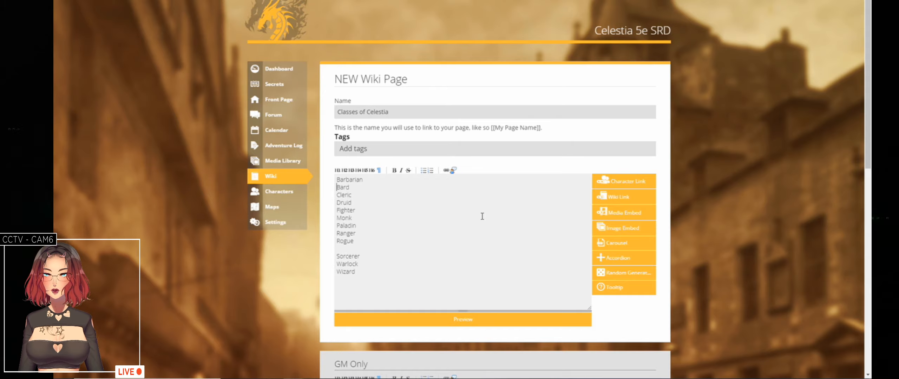
- Move Cleric from below Bard to the end of the class list, below Wizard
key(Down)
key(shift+End)
key(ctrl+c)
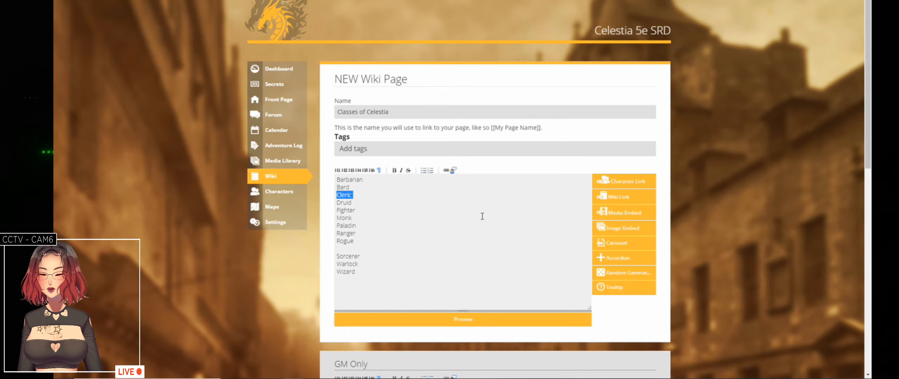
key(Delete)
key(Delete)
key(Down)
key(Down)
key(Down)
key(Down)
key(Down)
key(Down)
key(Down)
key(Down)
key(Down)
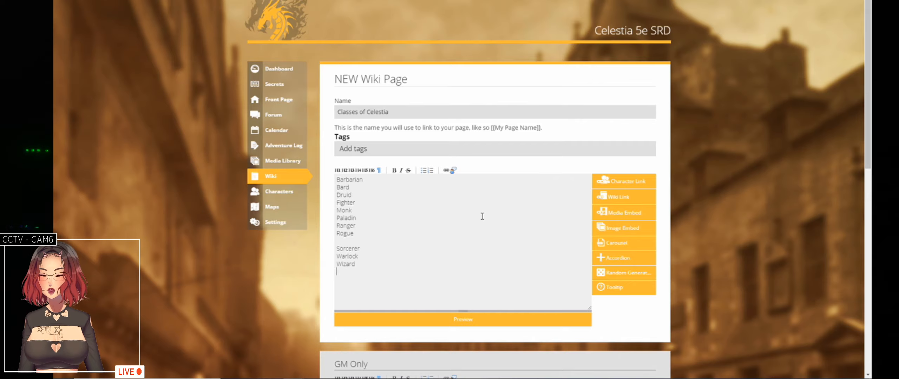
key(ctrl+v)
- Move Fighter directly below Barbarian and separate the two from Bard with blank lines
key(Up)
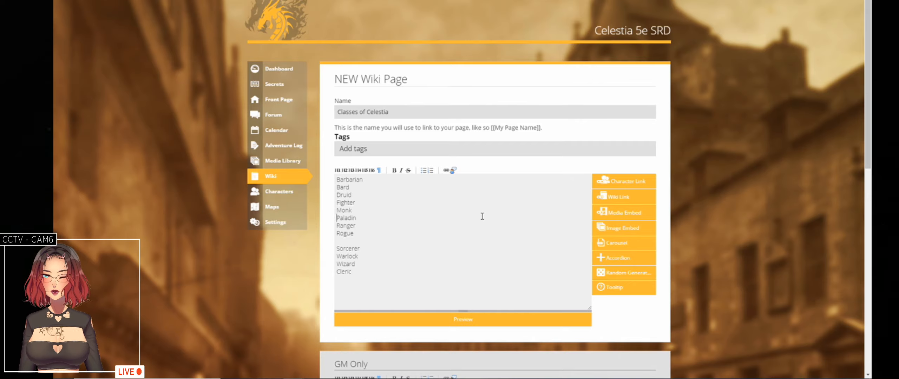
key(Up)
key(Up)
key(Up)
key(Up)
key(Up)
key(Up)
key(Up)
key(Up)
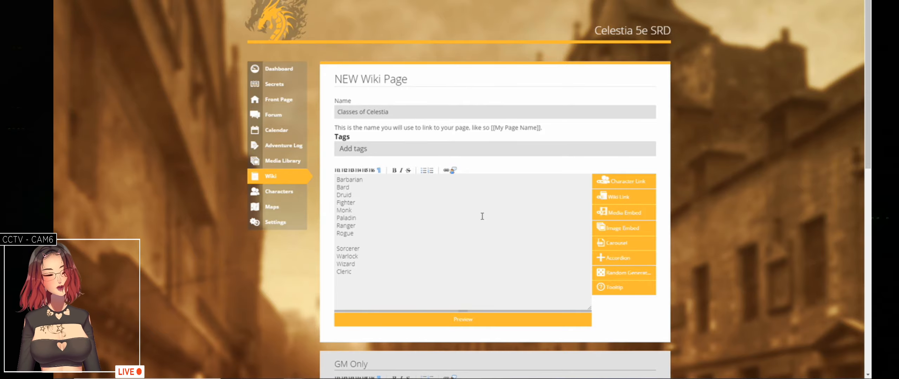
key(Up)
key(Up)
key(Up)
key(Up)
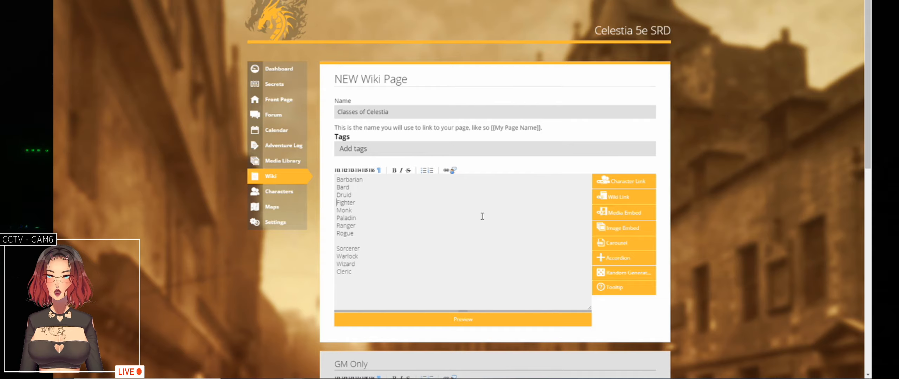
key(Down)
key(Down)
key(Down)
key(shift+End)
key(ctrl+c)
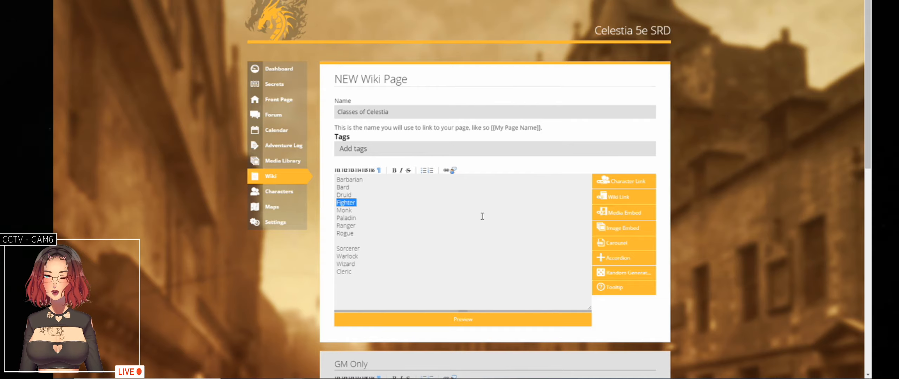
key(Delete)
key(Delete)
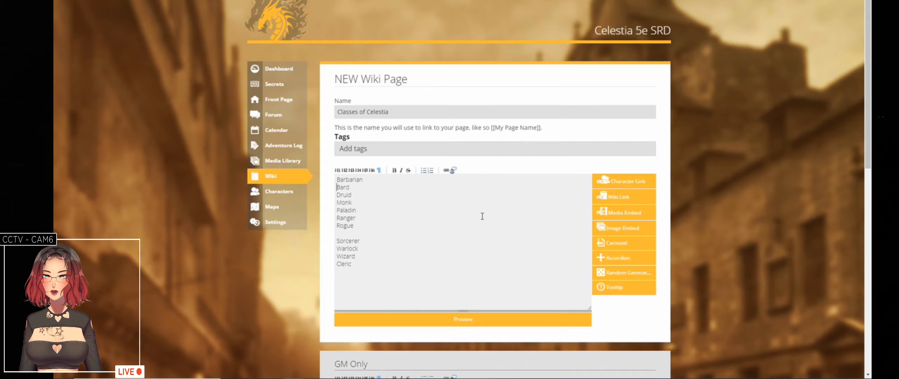
key(Return)
key(Return)
key(ctrl+v)
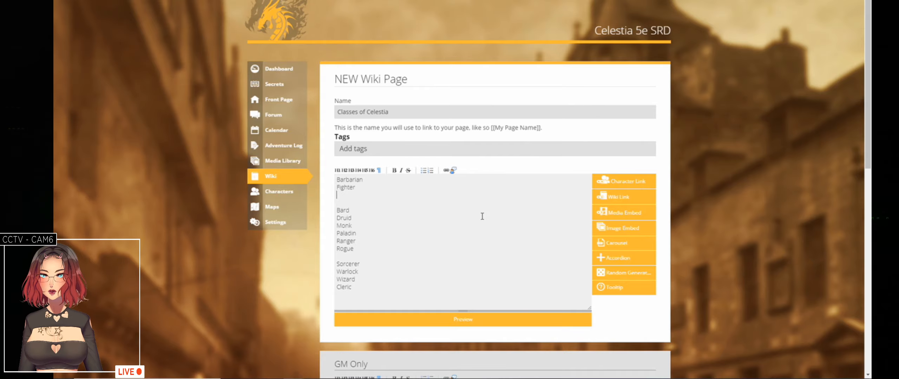
- Move Paladin and Ranger from below Monk to directly below Fighter in the class list
key(Down)
key(Down)
key(Down)
key(Down)
key(Down)
key(shift+Down)
key(shift+Down)
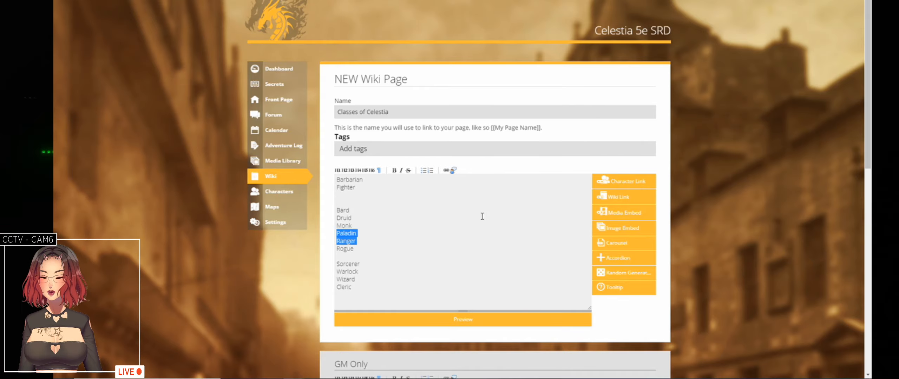
key(ctrl+x)
key(ctrl+v)
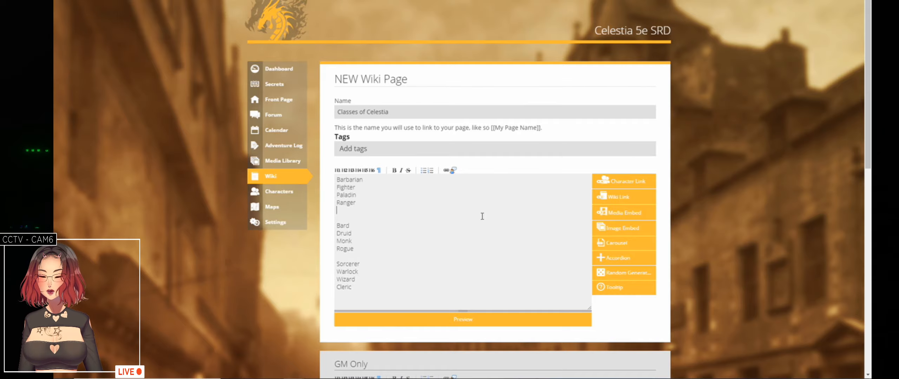
- Add the heading line "h4. Fighters" above Barbarian
key(Return)
text(h4. Fight)
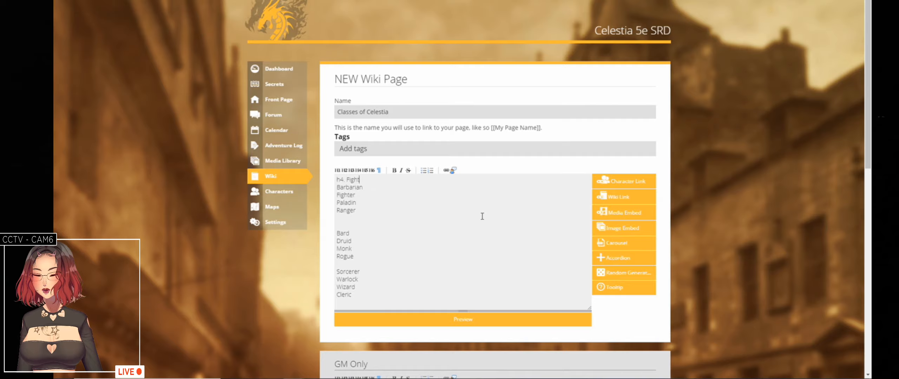
text(ers)
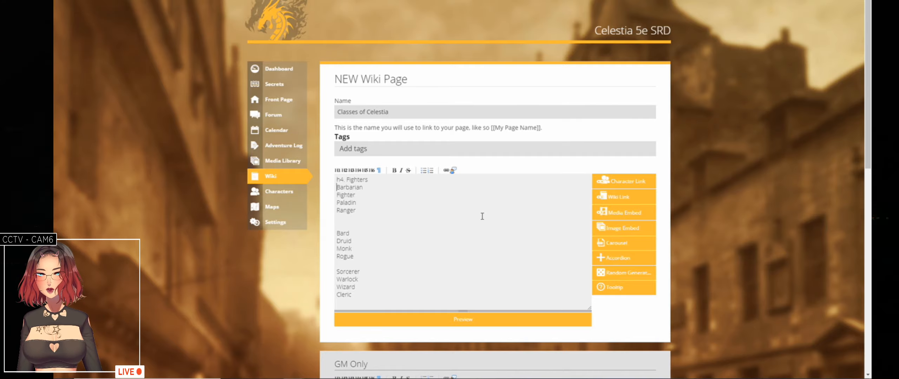
key(Left)
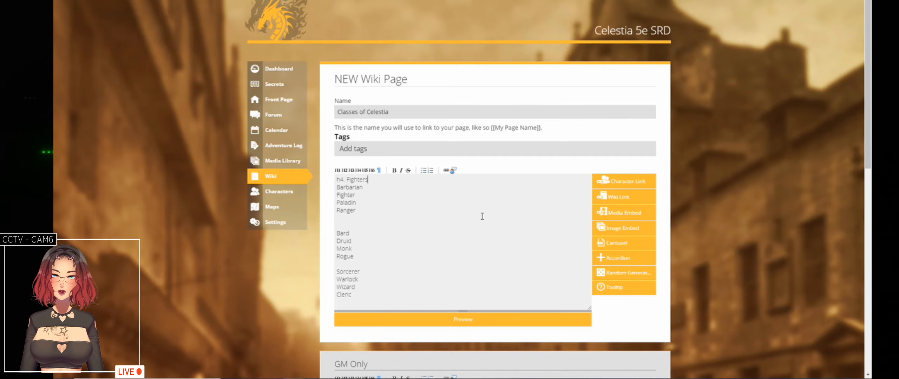
key(Right)
- Turn Barbarian, Fighter, Paladin and Ranger into bullet items by prefixing each line with "* "
key(Down)
text(* )
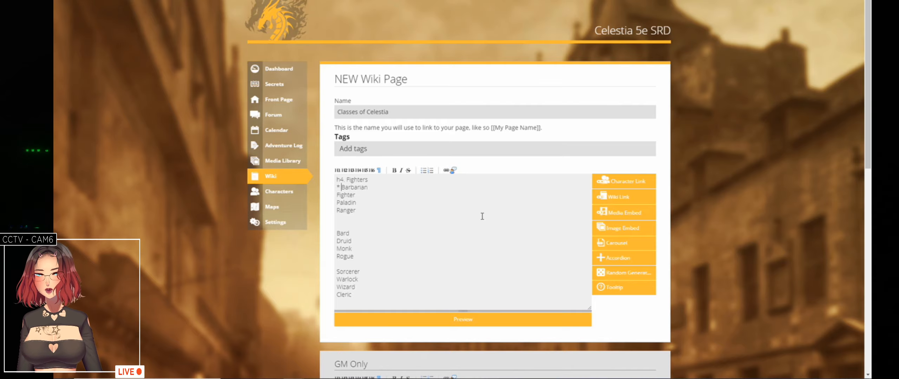
text(*)
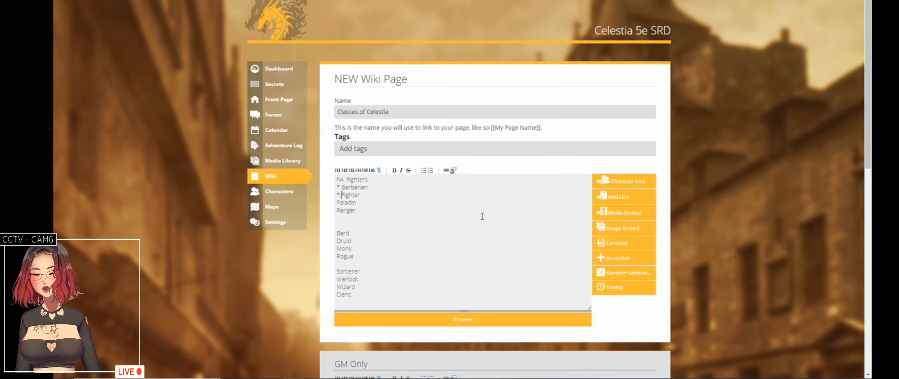
key(Left)
key(Left)
key(Down)
text(*)
key(Left)
key(Down)
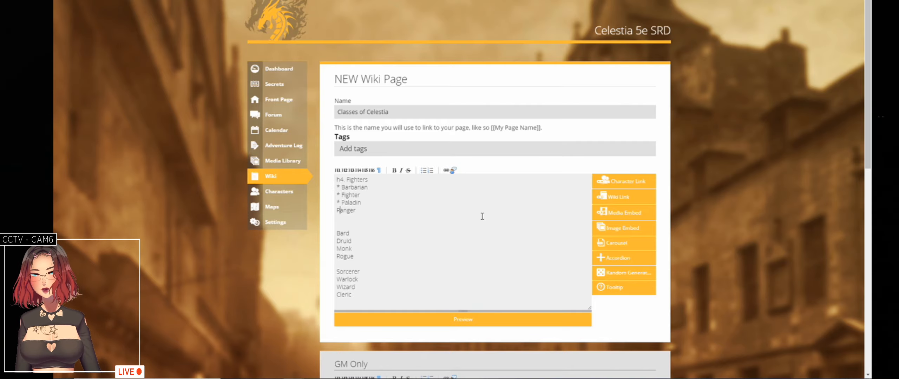
text(*)
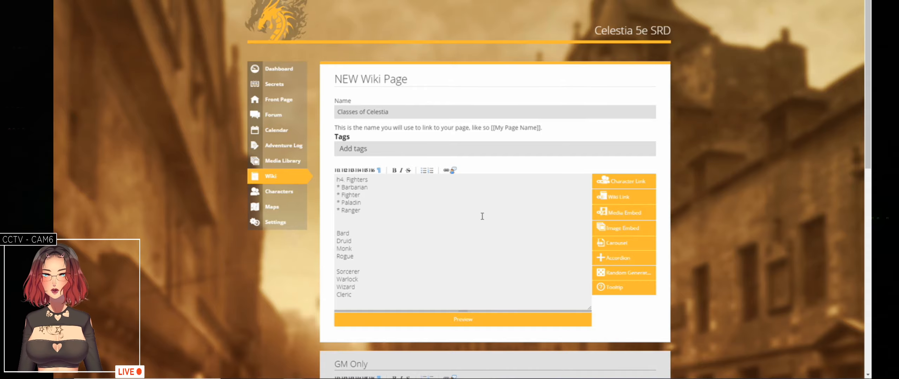
- Move Druid from below Bard to the end of the class list, below Cleric
key(Down)
key(Down)
key(Down)
key(Right)
key(shift+Down)
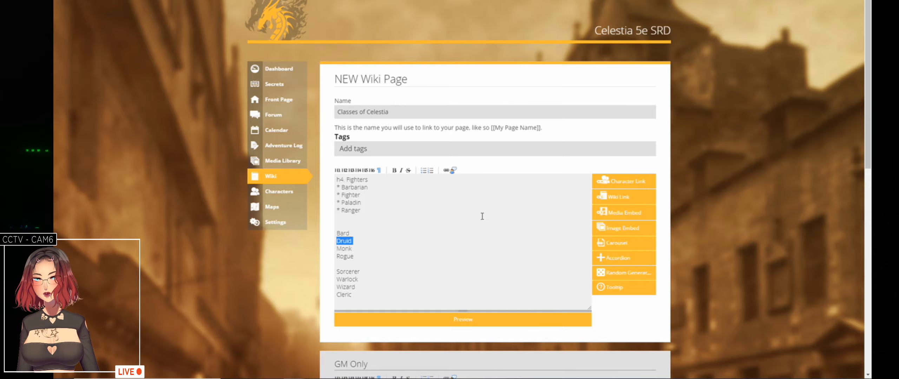
key(Delete)
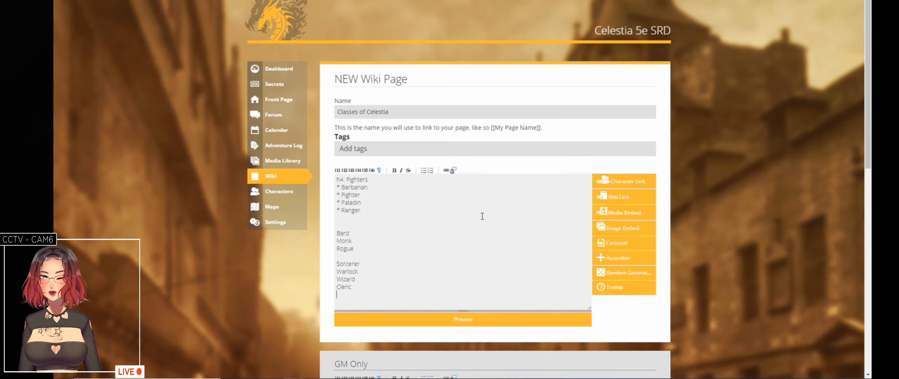
key(ctrl+v)
- Start an "h4." heading line above Bard and consult the older wiki's archetype groups for a title
key(Up)
key(Up)
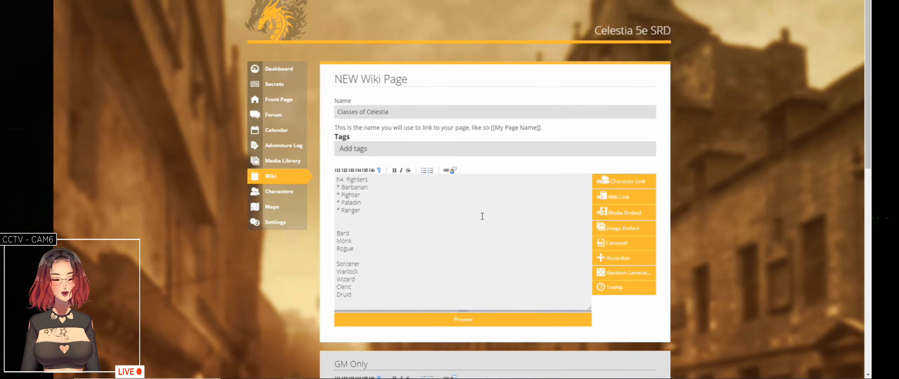
key(Up)
key(Up)
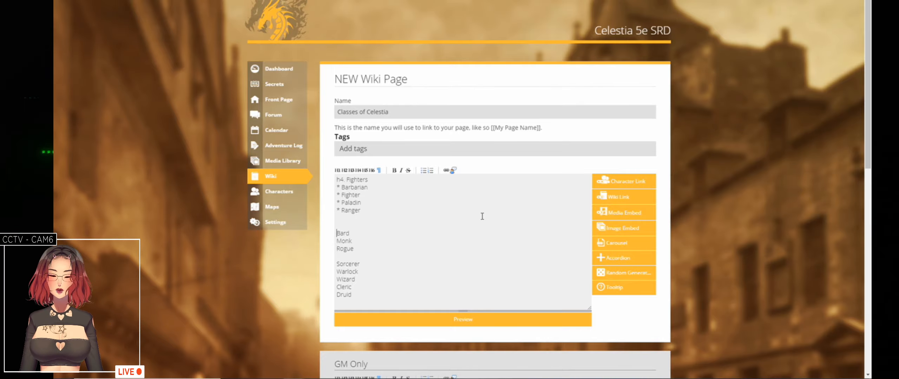
key(Up)
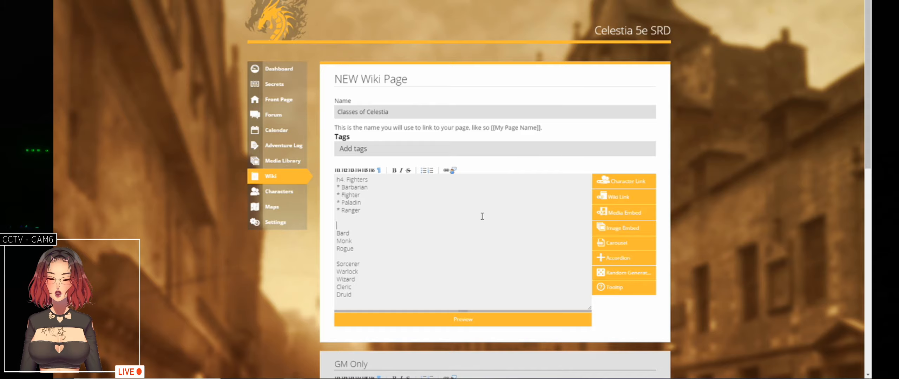
text(h4.)
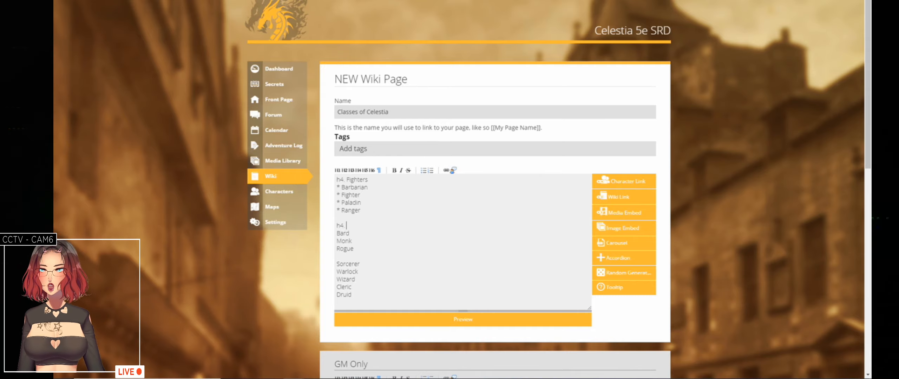
key(ctrl+Tab)
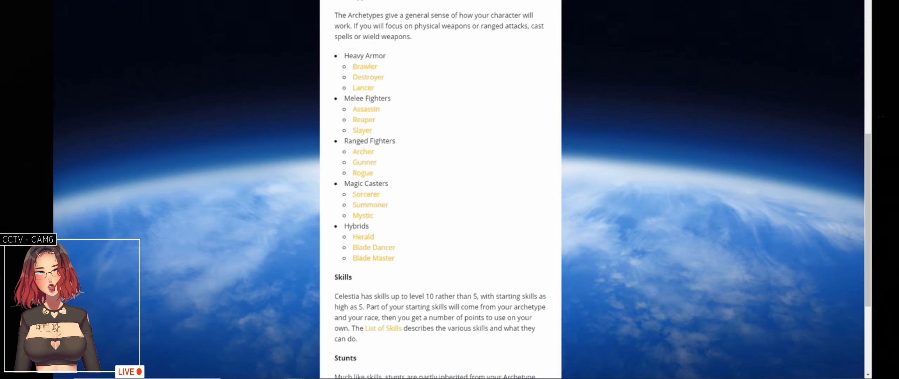
key(ctrl+Tab)
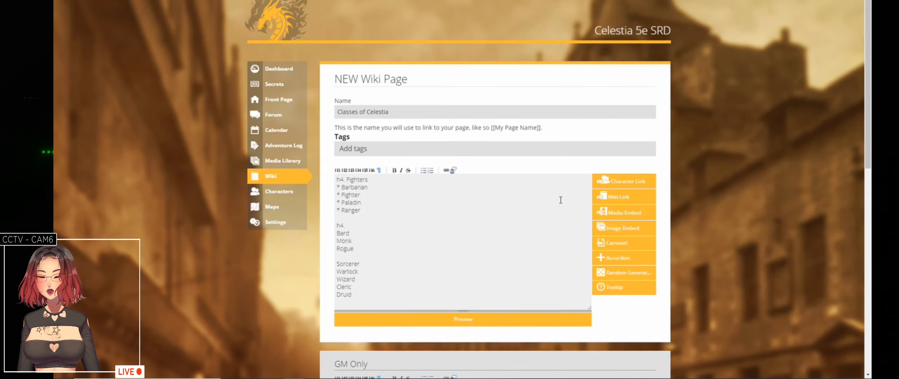
- Prefix Bard, Monk and Rogue with "* " to make them bullet items
text(*)
key(Down)
key(Home)
text(*)
key(Down)
key(Home)
text(*)
- Title the h4 heading above Bard "Hybrids"
key(Up)
key(Up)
key(Up)
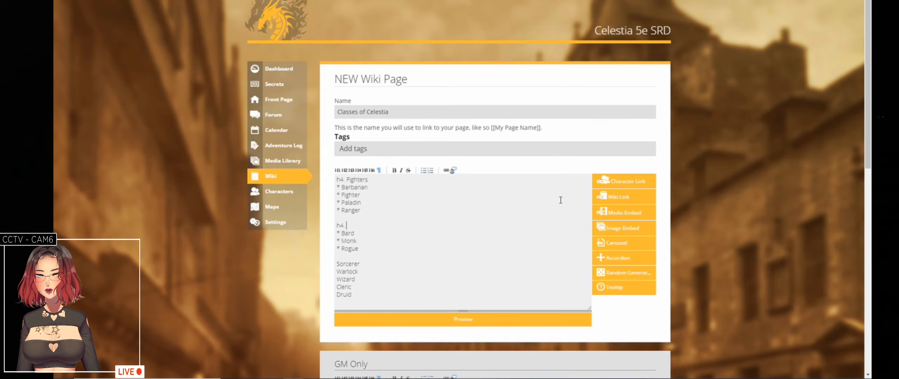
text(Others)
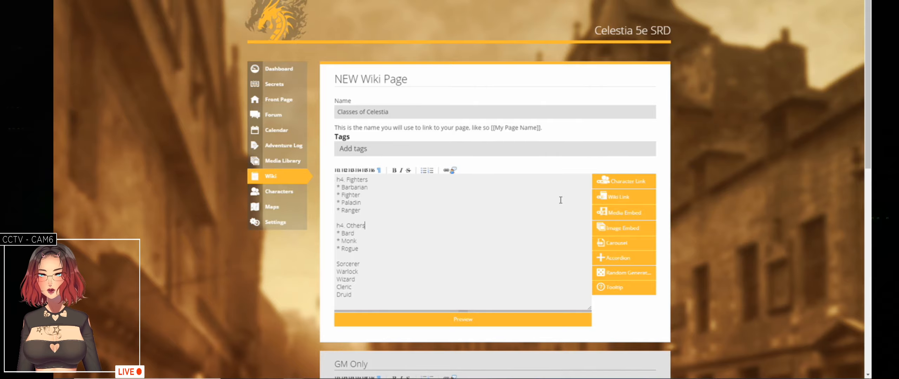
key(ctrl+shift+Left)
text(Hybr)
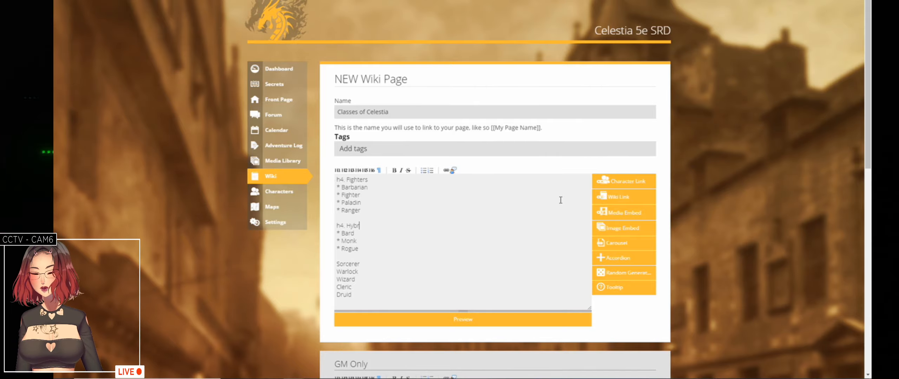
text(ids)
- Add the heading line "h4. Magic Users" directly above Sorcerer, keeping a blank line below Rogue
key(Up)
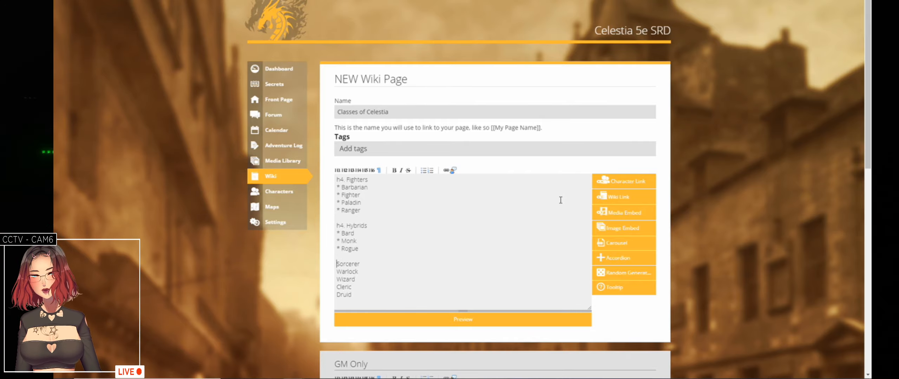
key(Return)
key(Up)
text(h4. )
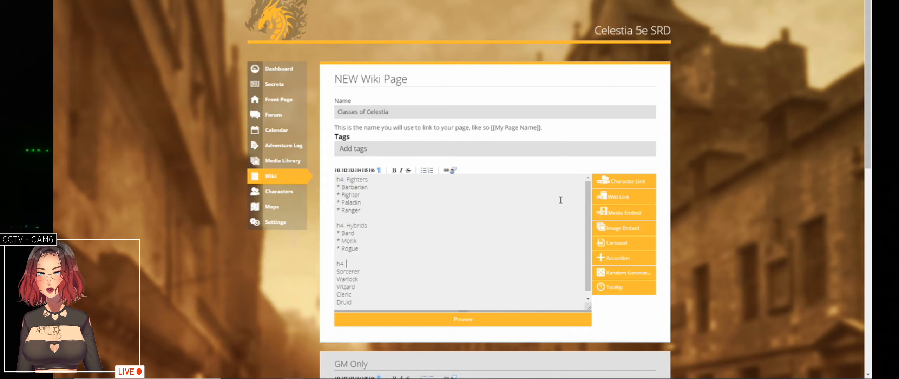
text(Magic U)
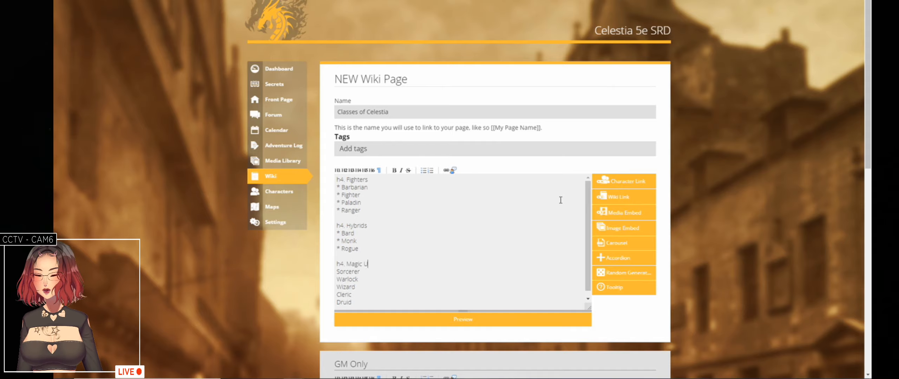
text(sers)
key(Return)
key(Delete)
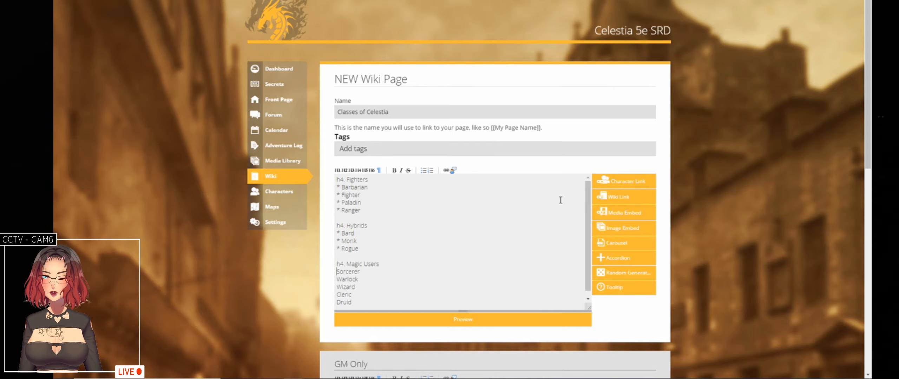
- Make Sorcerer, Warlock, Wizard, Cleric and Druid bullet items by prefixing each line with "* "
text(* )
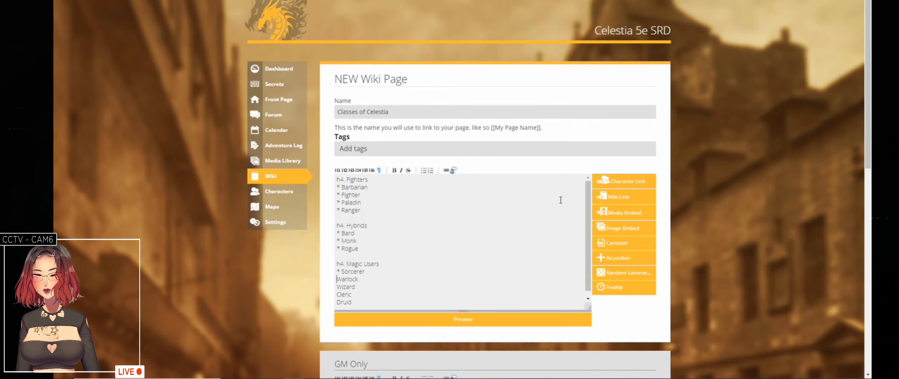
text(*)
key(Down)
key(Home)
text(*)
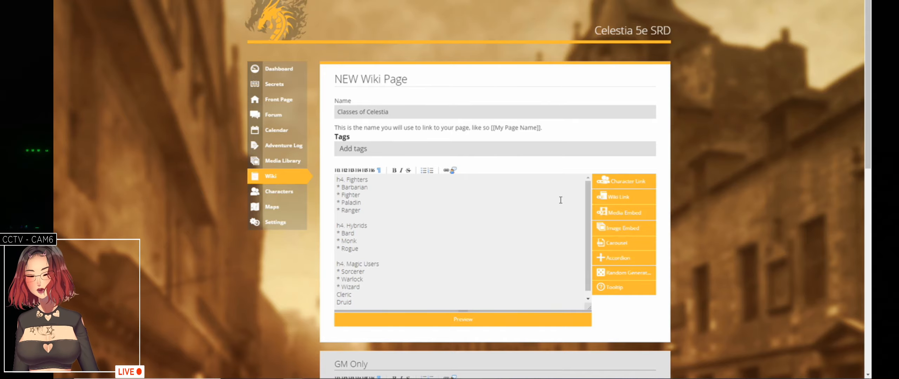
key(Down)
key(Home)
text(* )
text(*)
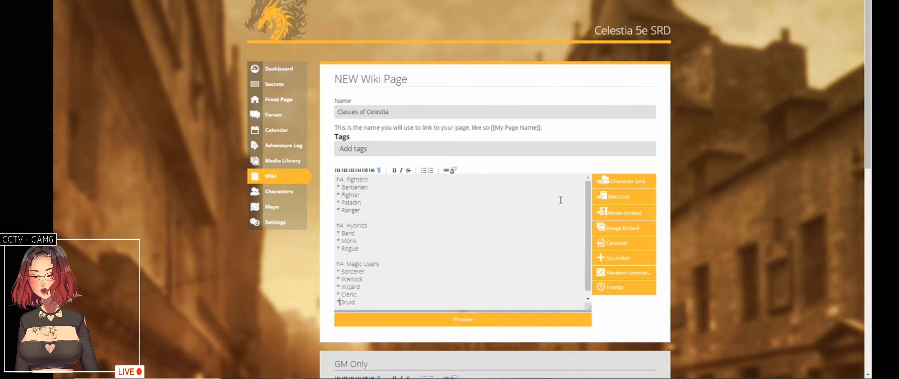
- Change Cleric and Druid to second-level bullets with the "**" prefix
key(Up)
key(Home)
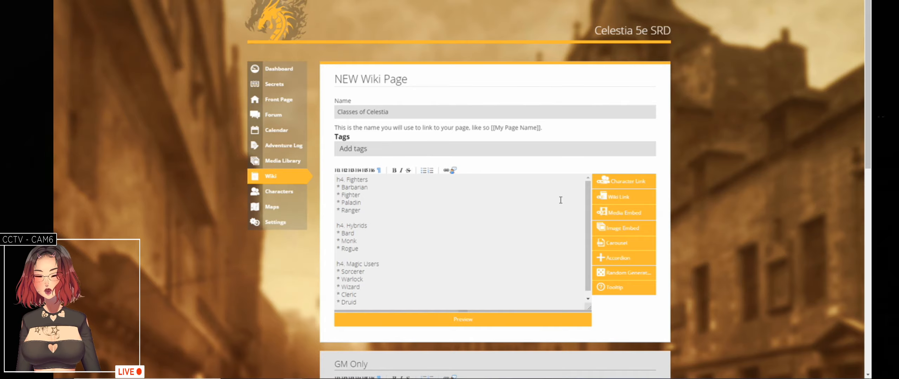
text(*)
key(Down)
text(*)
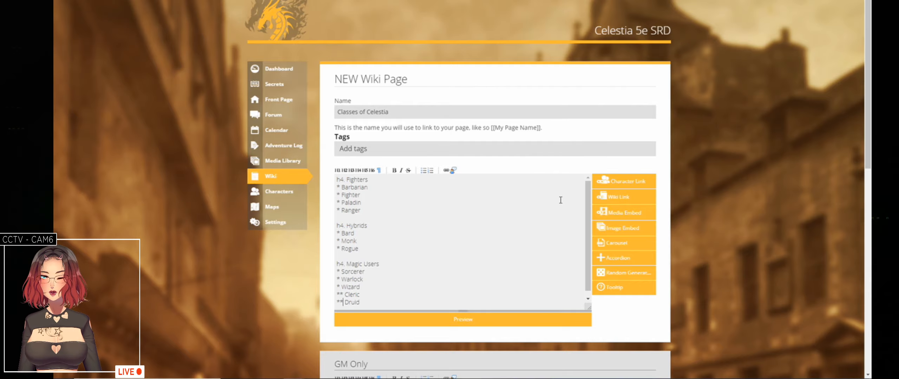
- Insert the parent bullet "* Mystics of Celestia" on its own line above Cleric
key(Up)
key(Home)
key(Return)
key(Up)
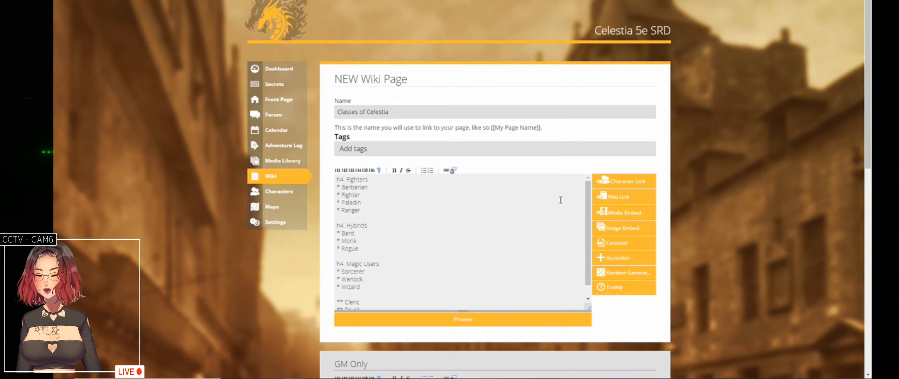
text(* Mystics of)
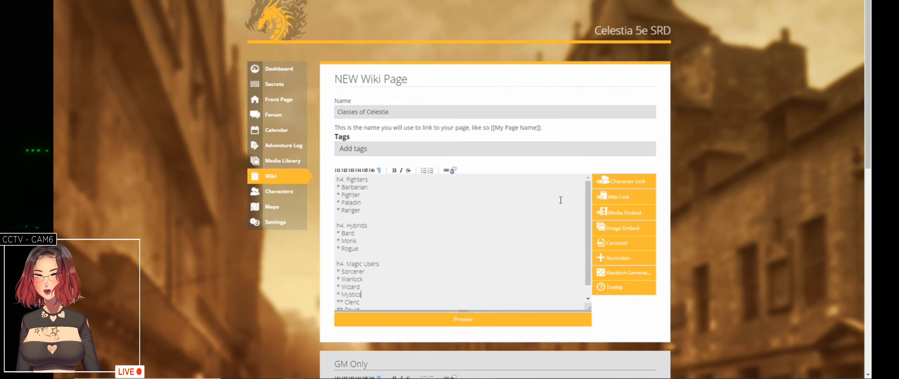
text(stia)
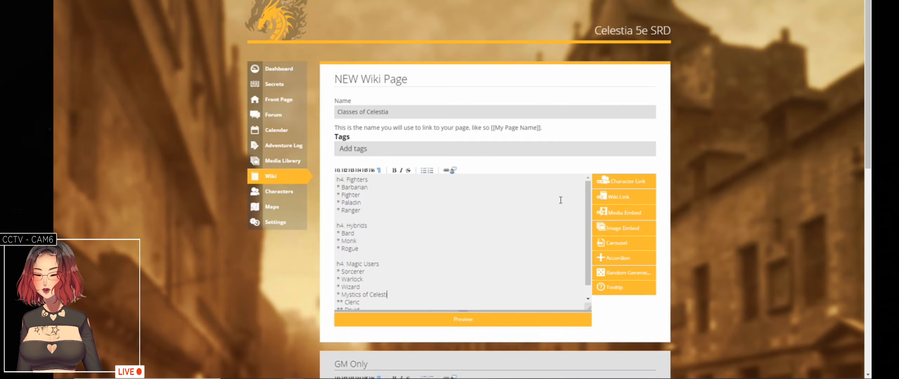
- Move the Warlock bullet from below Sorcerer to the end of the Magic Users list, below Druid
key(Up)
key(Up)
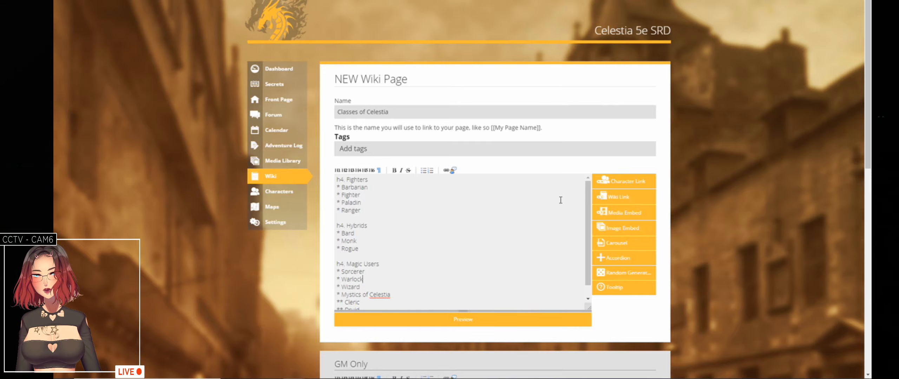
key(shift+End)
key(ctrl+x)
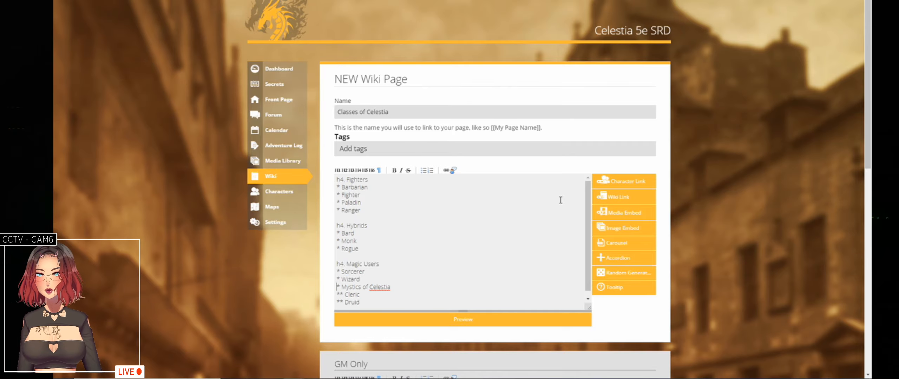
key(Down)
key(Down)
key(Down)
key(Down)
key(ctrl+v)
key(Up)
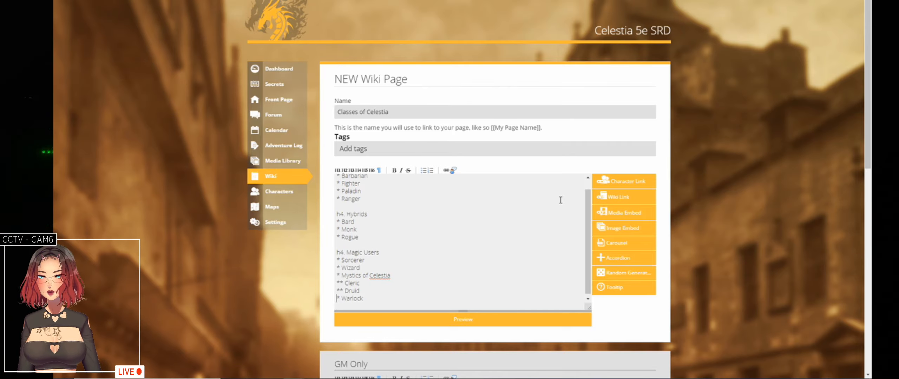
- Make Warlock a second-level bullet with the "**" prefix and review the Mystic archetype page's description and alternate names
text(*)
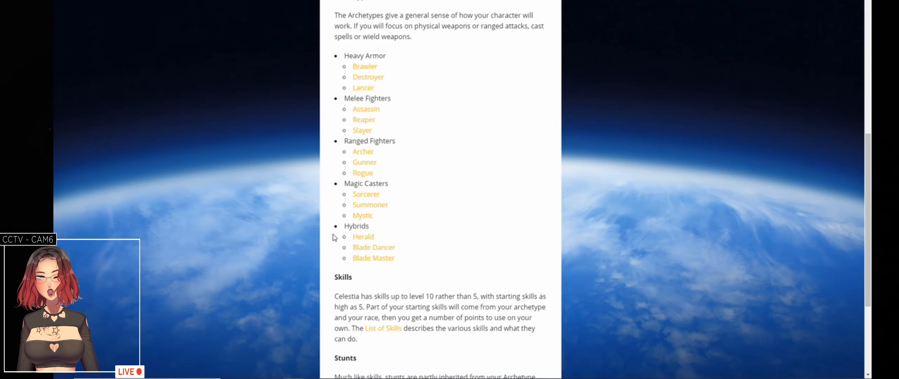
click(370, 218)
scroll(567, 232, down, 5)
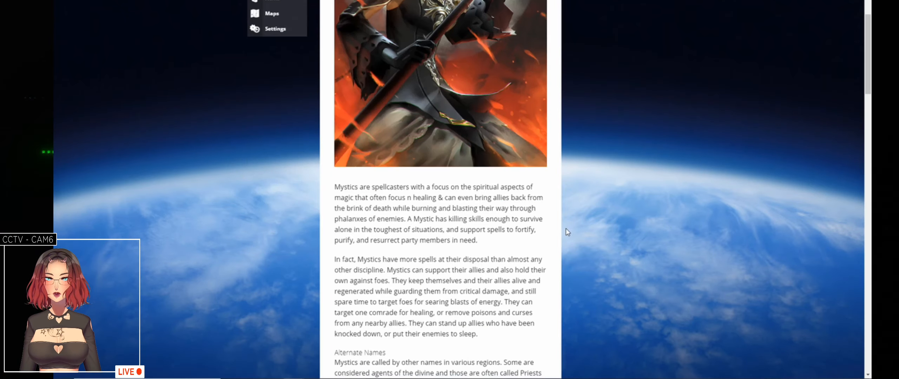
scroll(566, 230, down, 5)
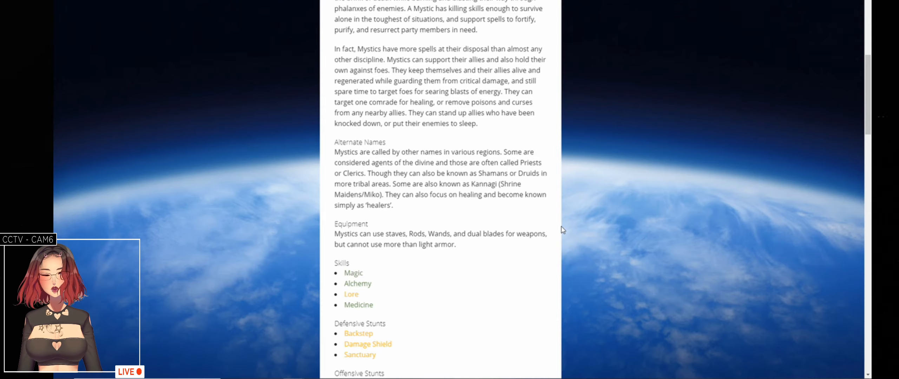
scroll(562, 228, up, 1)
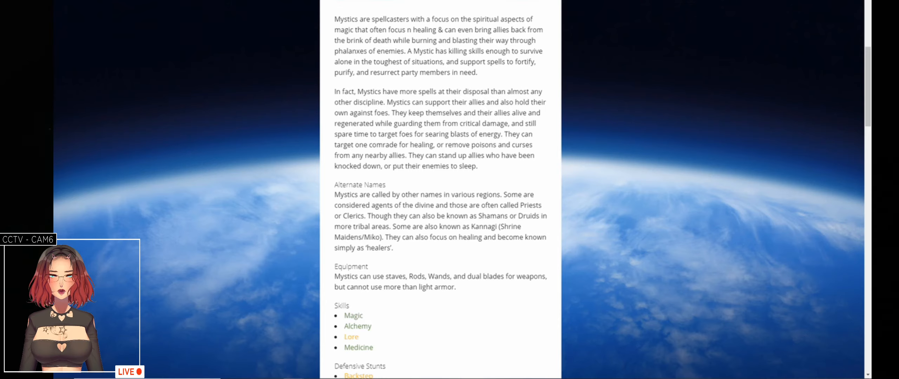
click(140, 1)
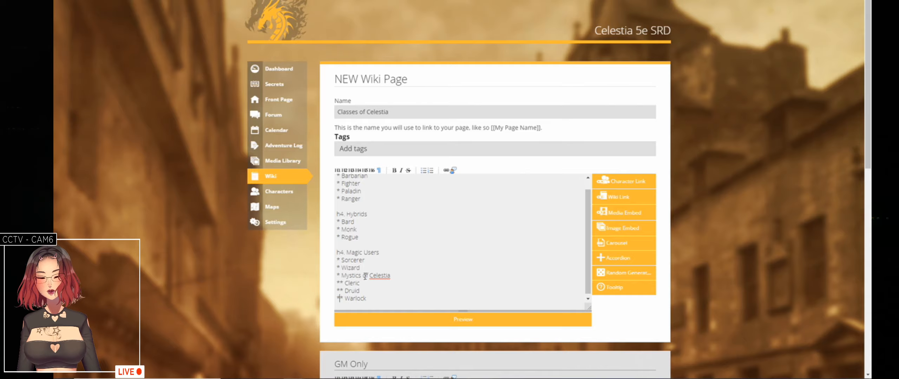
text(*)
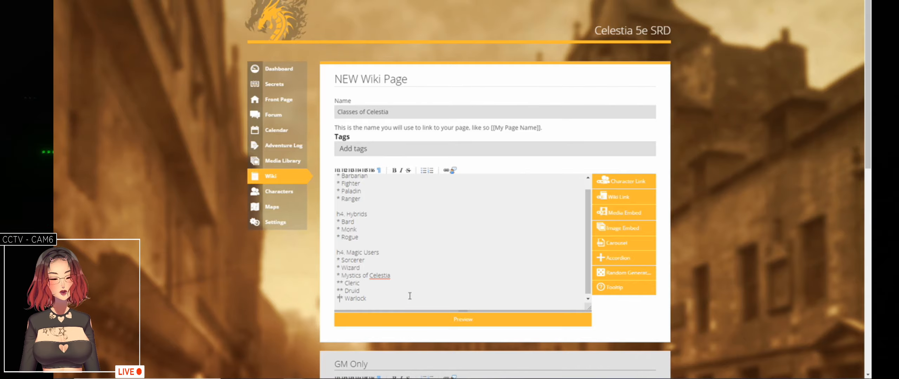
- Insert an empty parent bullet under the Magic Users heading and make Sorcerer and Wizard second-level bullets with the "**" prefix
key(Up)
key(Up)
key(Up)
key(Up)
key(Up)
key(Home)
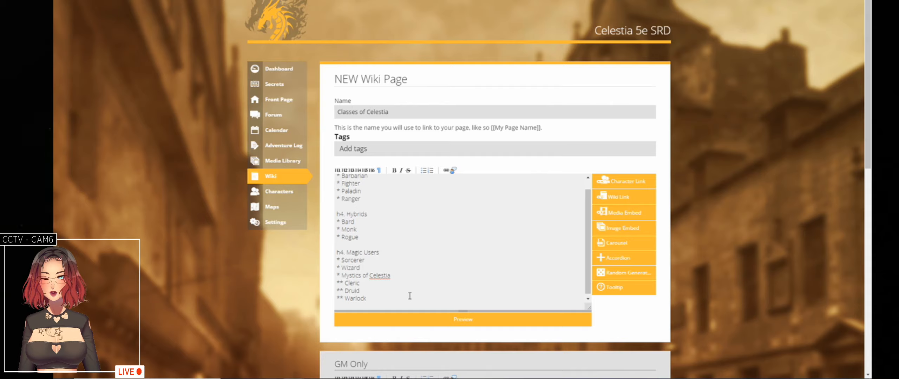
text(*)
key(Return)
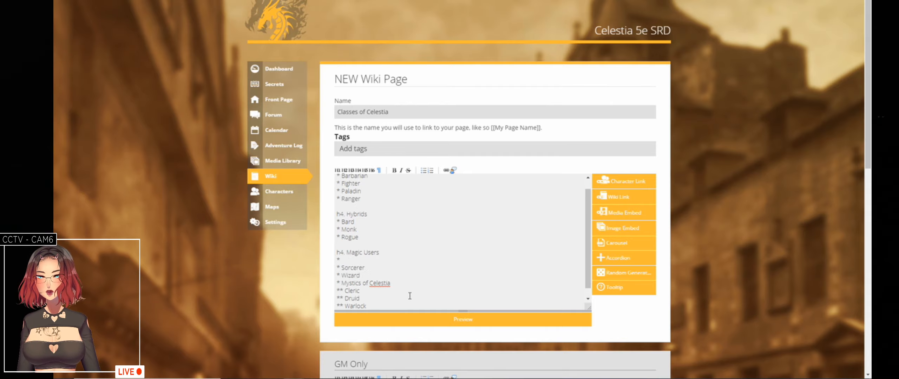
text(*)
key(Down)
text(*)
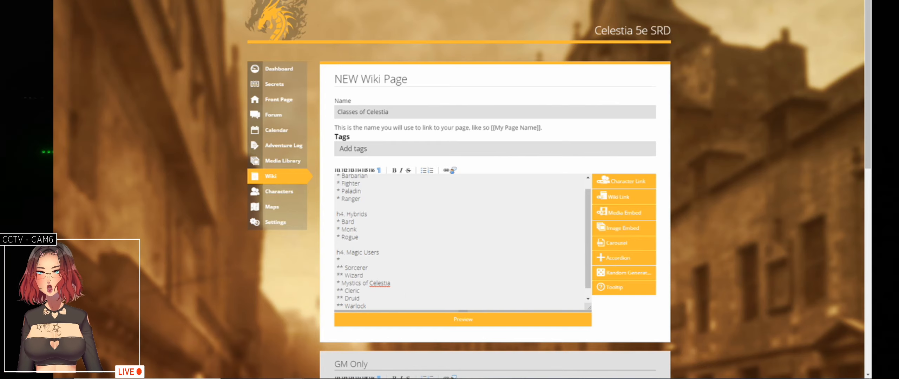
- Check the Magic Casters entries in the archetypes list and name the empty parent bullet above Sorcerer 'Sorcerers' in single quotes
key(ctrl+Tab)
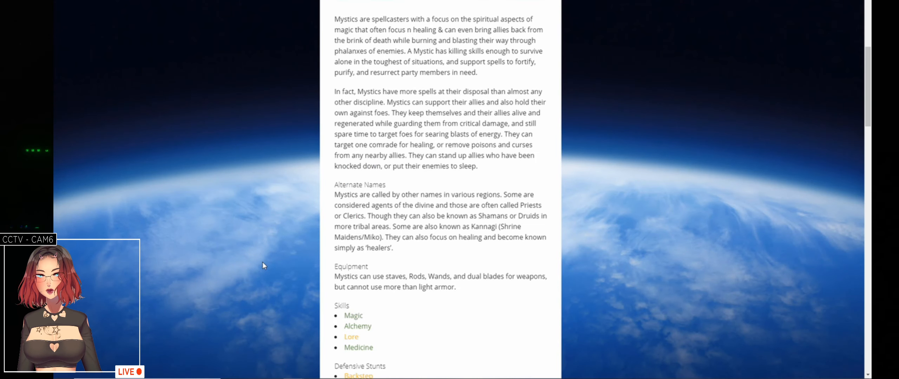
key(ctrl+Tab)
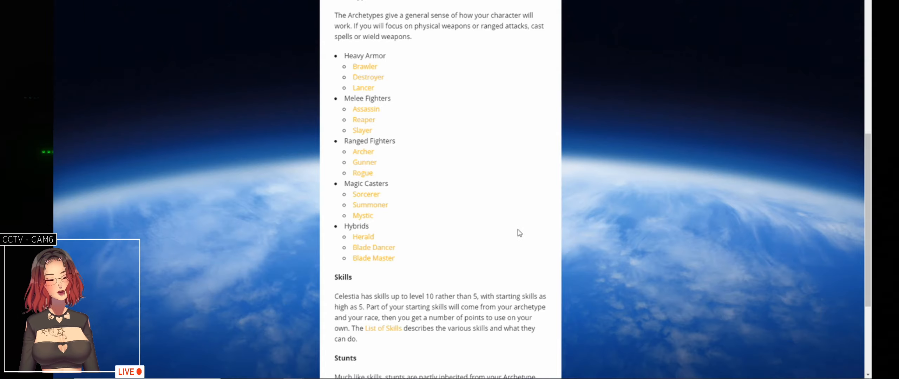
click(474, 0)
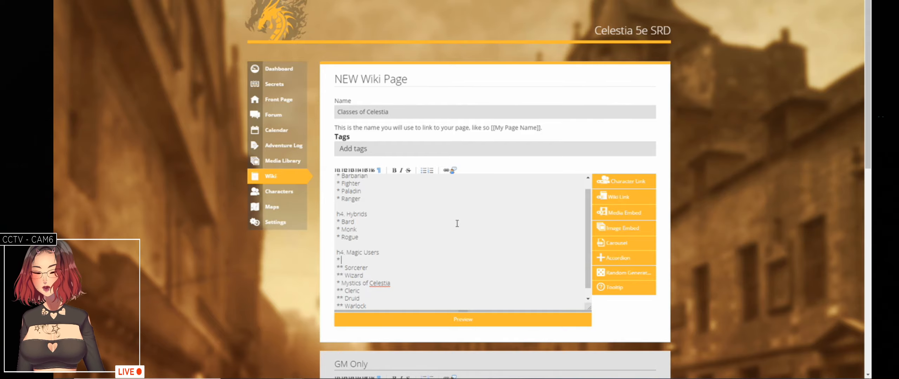
text(Sorcere)
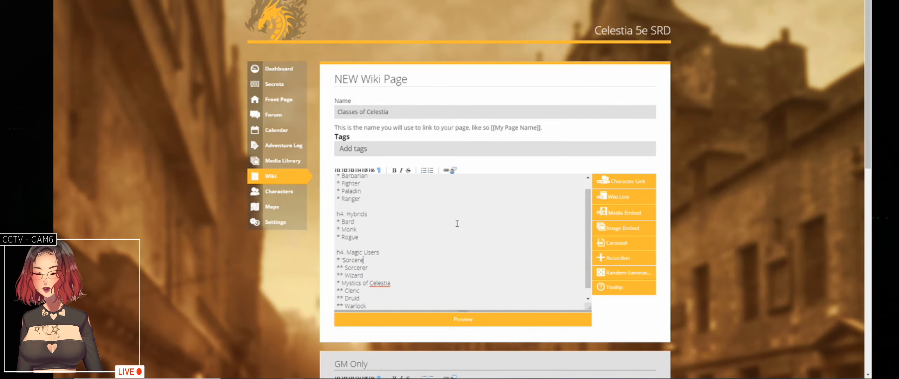
text(rs')
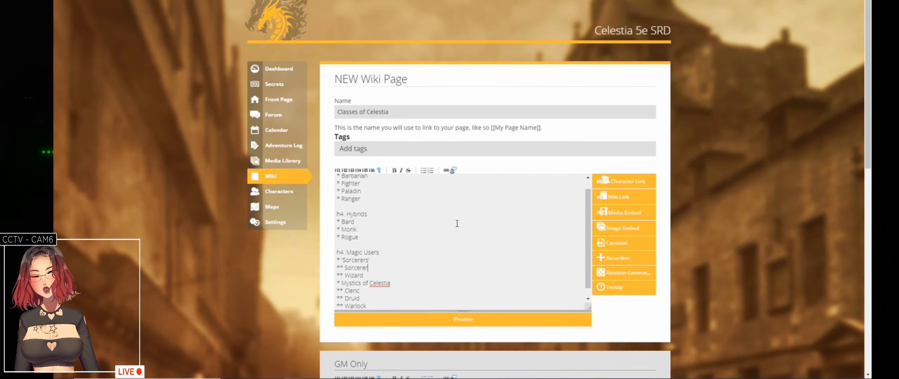
- Turn the Warlock bullet into the wiki link "[[Warlock of Celestia | Warlock]]"
key(Right)
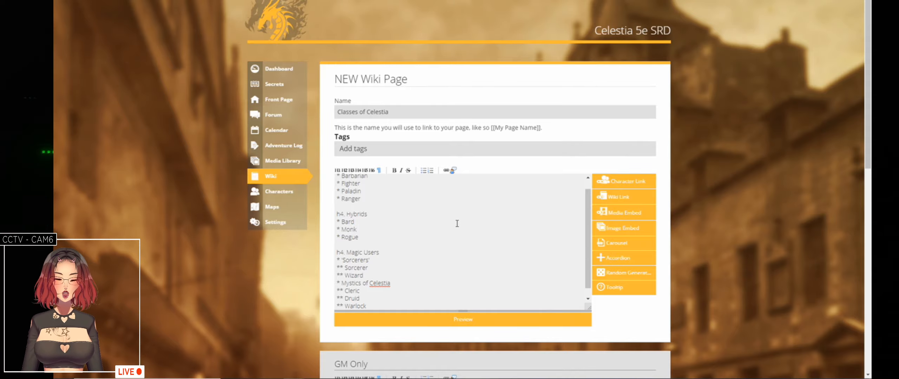
key(Down)
key(Down)
key(Down)
key(Down)
key(Down)
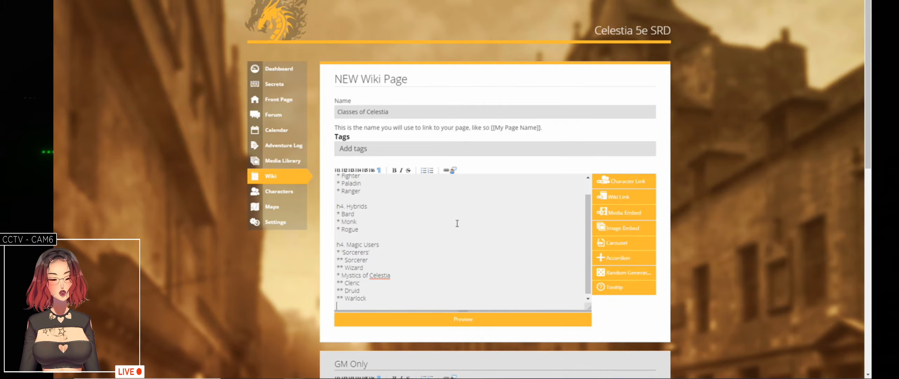
key(Up)
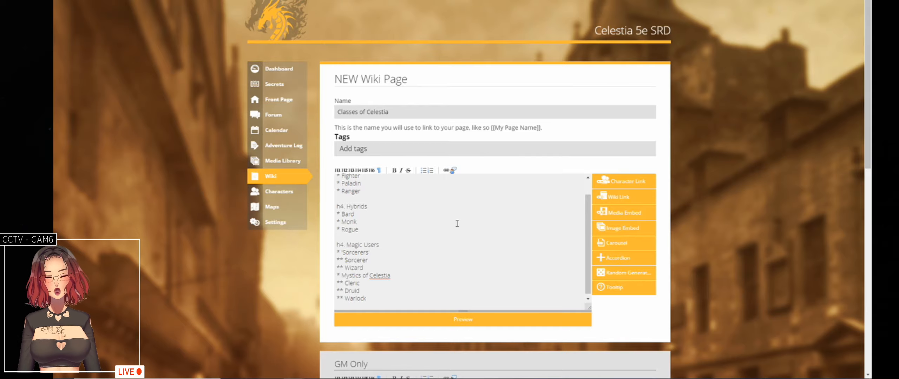
key(Down)
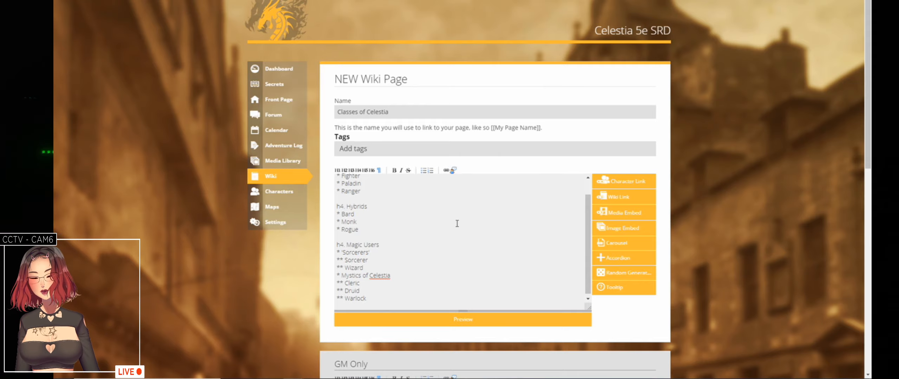
text([[W)
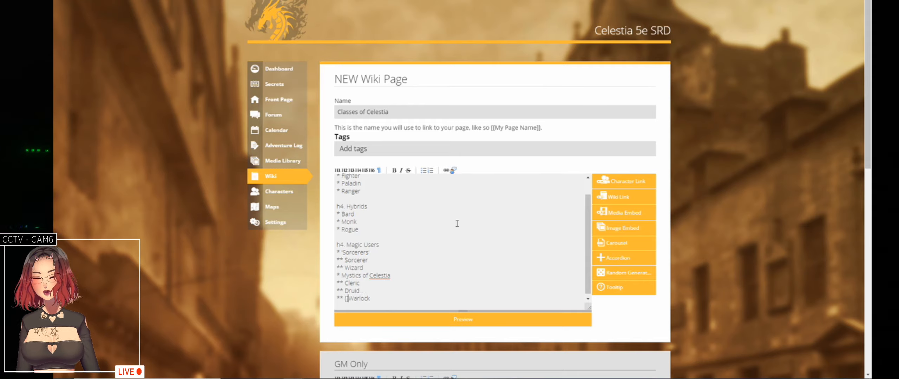
text(arlock)
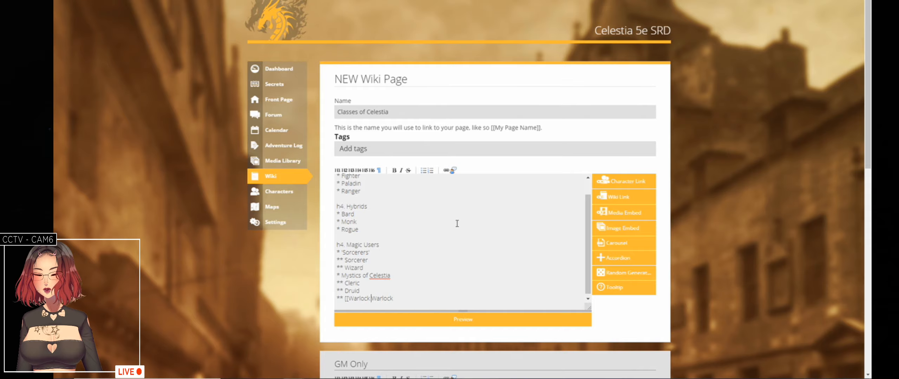
text( of Celestia | Warlock)
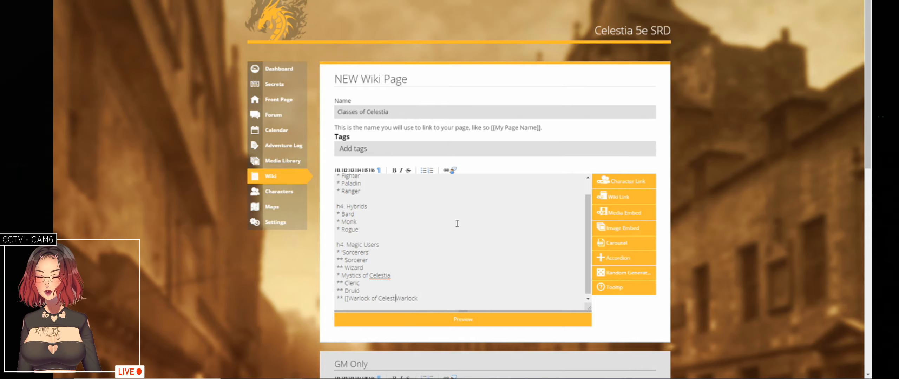
text(]])
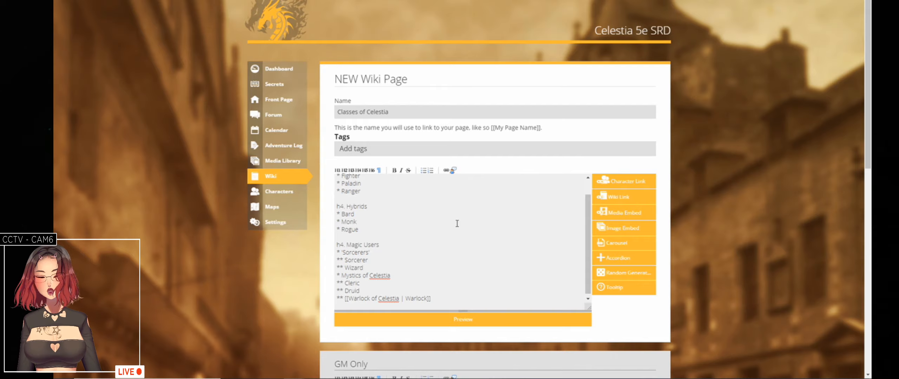
- Turn the Druid bullet into the wiki link "[[Druids of Celestia | Druid]]"
text([[)
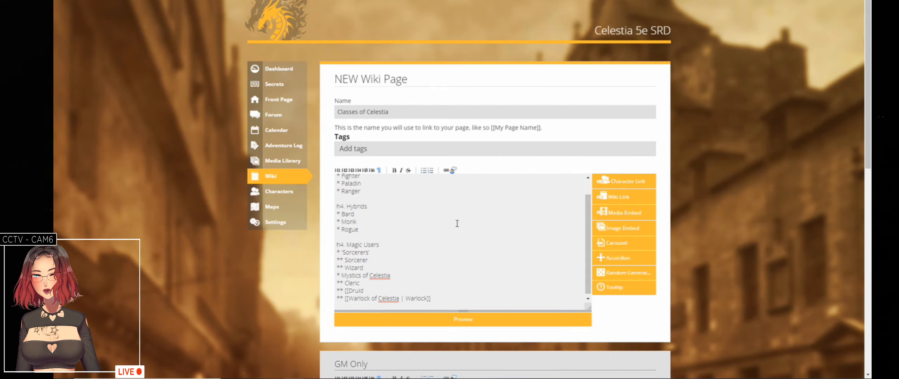
text( of)
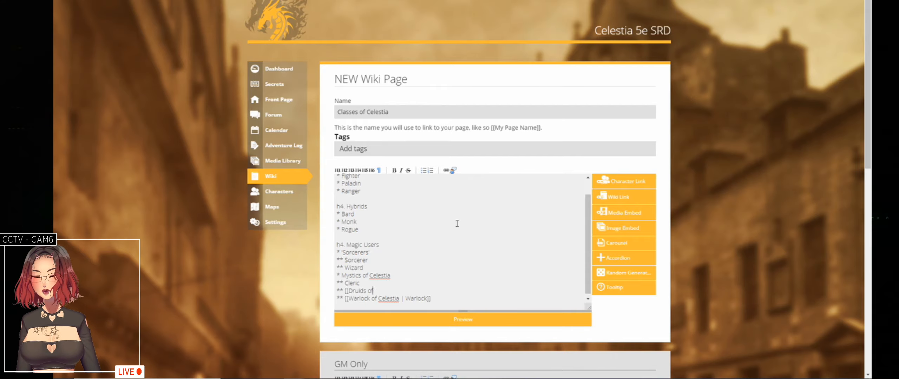
text( Celestia)
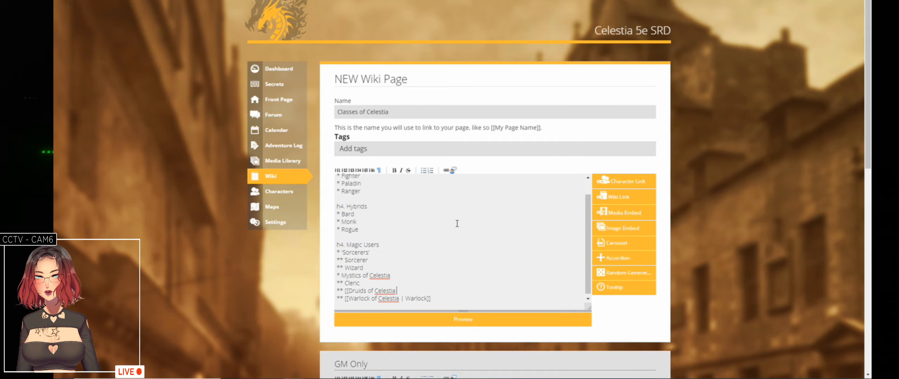
text( | Druid)
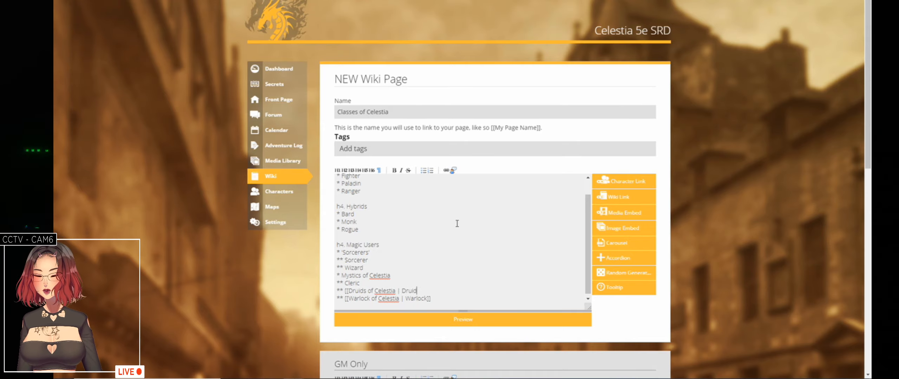
text(]])
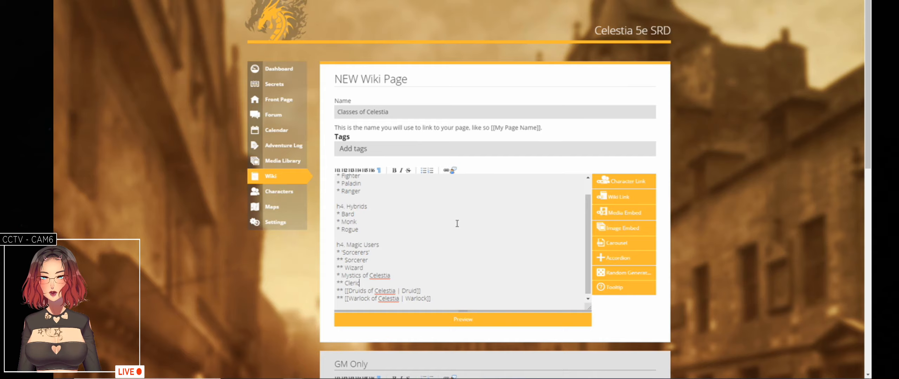
- Turn the Cleric bullet into the wiki link "[[Clerics of Celestia | Cleric]]"
text(]])
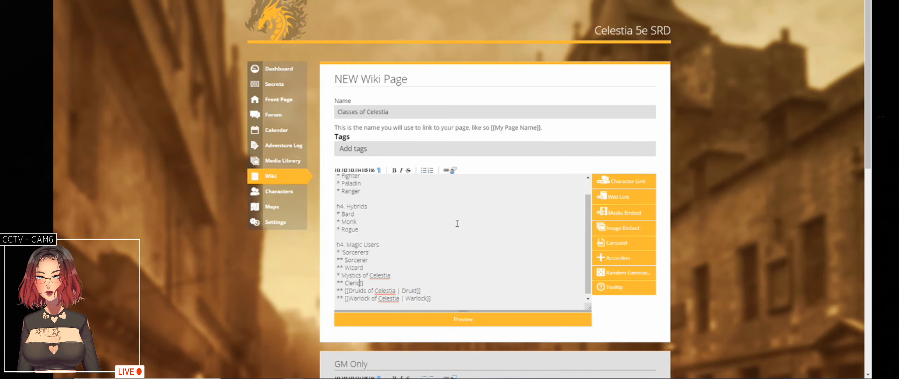
text([[Celrics)
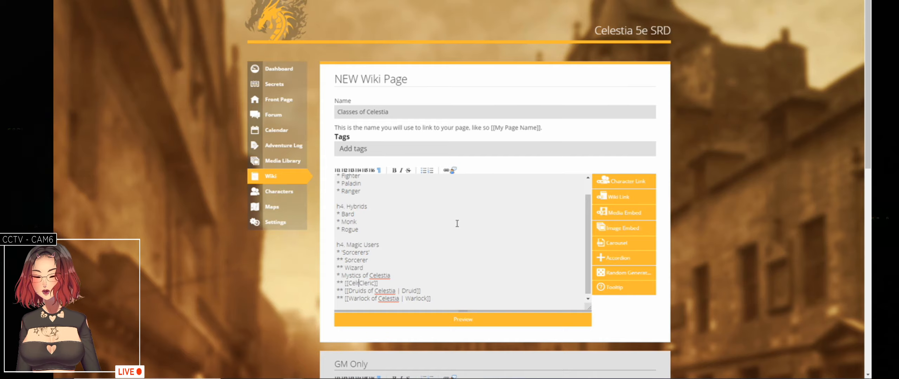
text( of Celestia)
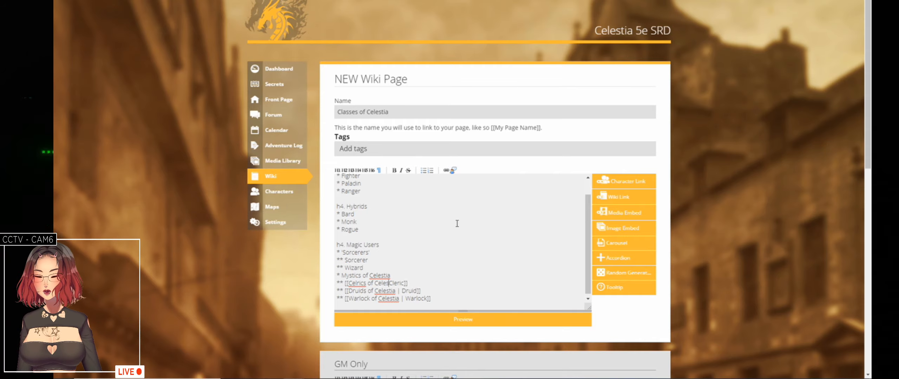
text( |)
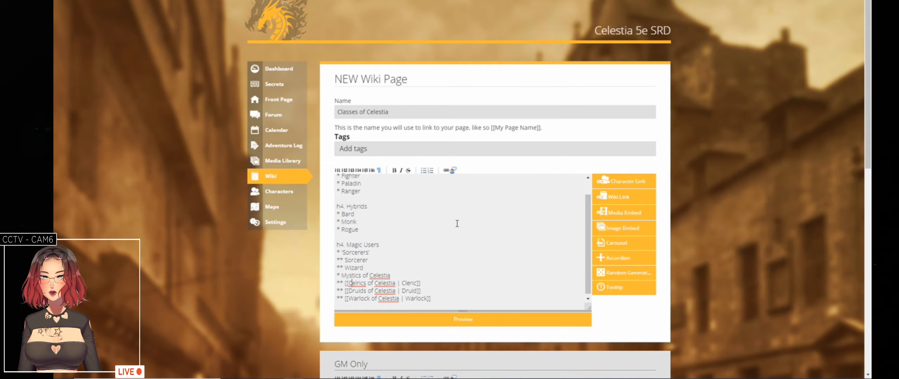
key(Delete)
key(Delete)
text(le)
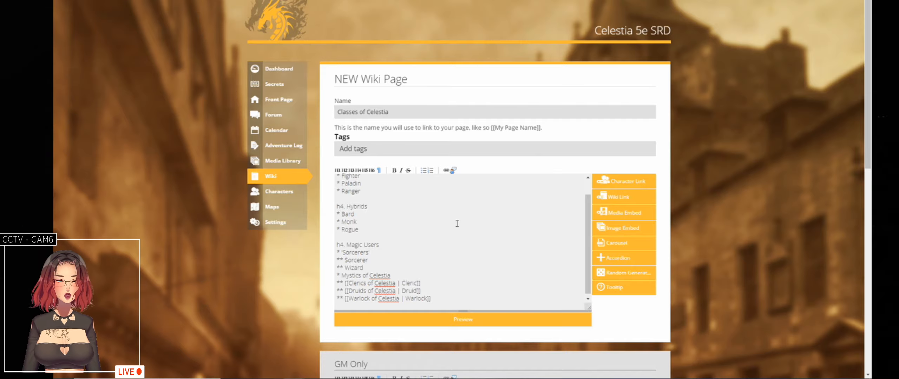
key(Up)
key(Up)
key(Up)
key(Up)
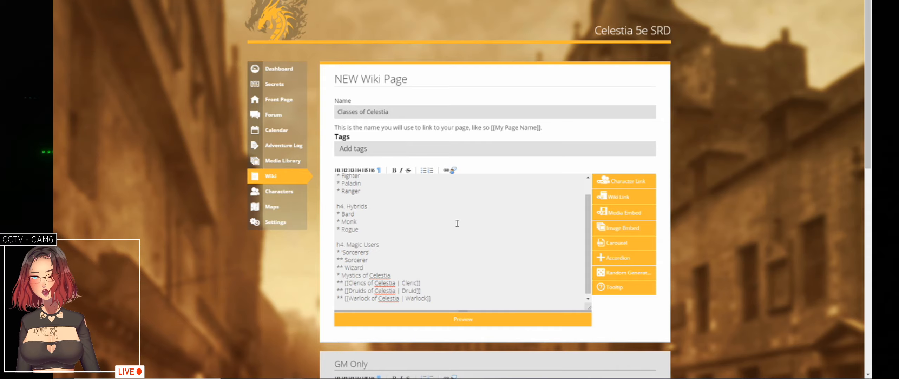
key(Down)
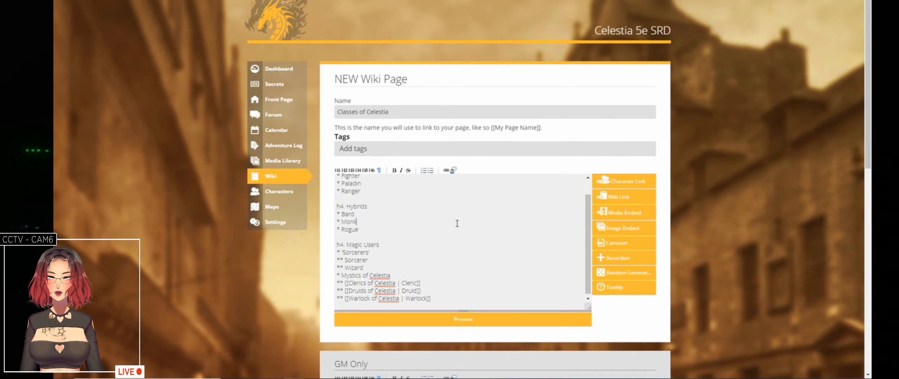
key(ctrl+Home)
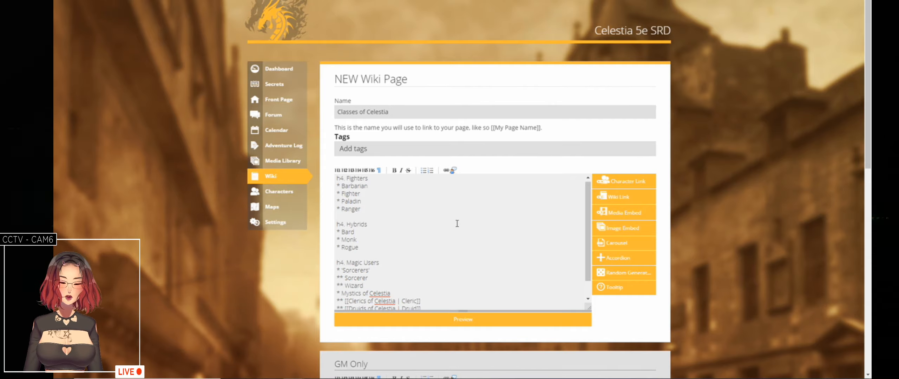
- Add the bullet 'Arcanist' at the end of the Magic Users list
key(ctrl+End)
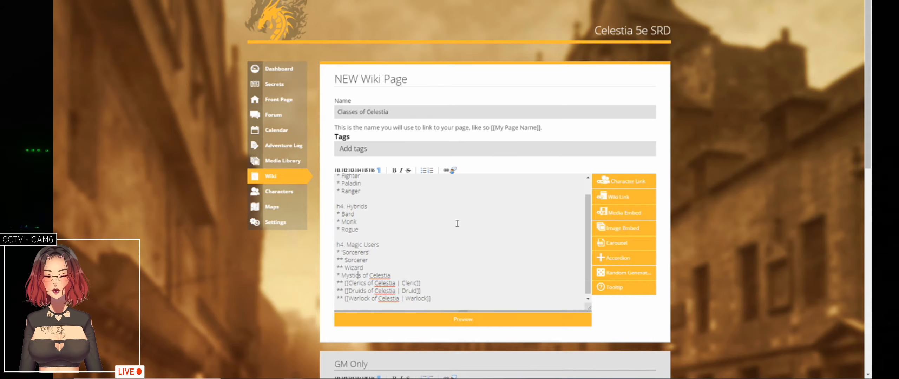
key(ctrl+Home)
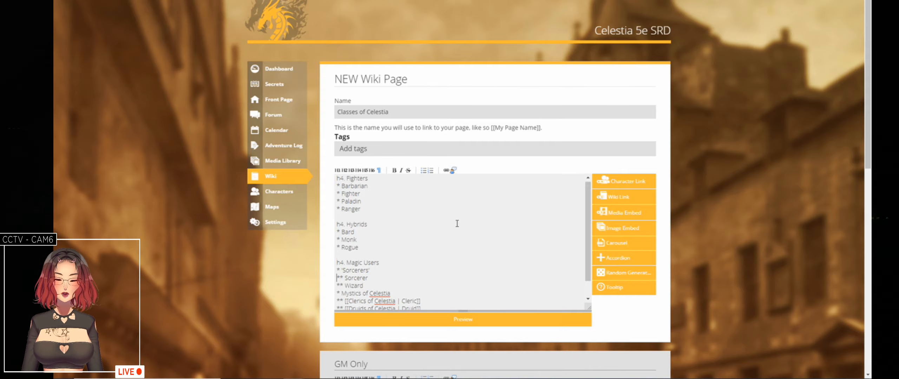
key(ctrl+End)
text(*)
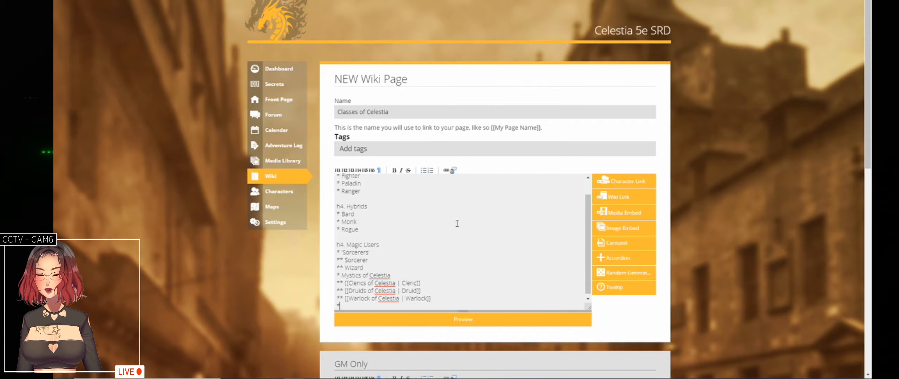
text( Arcanist)
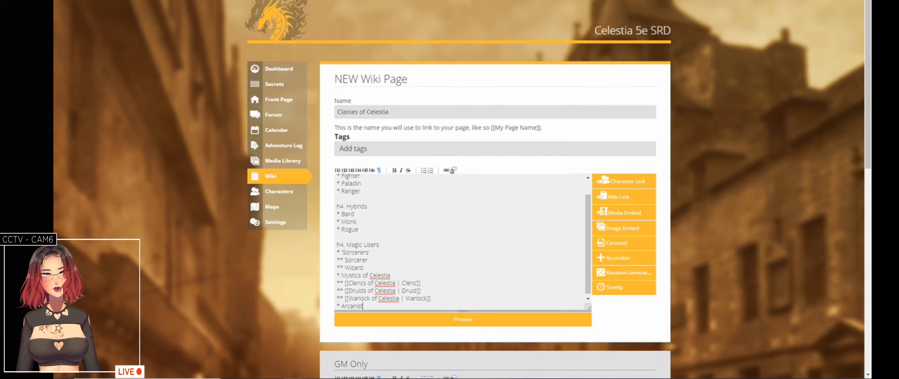
- Switch to Roll20, close the BookIndex window and search the compendium for 'arcanist'
key(alt+Tab)
click(412, 108)
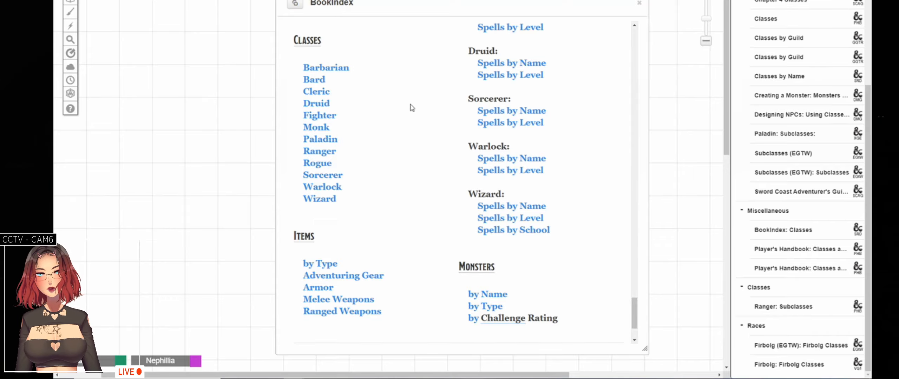
click(638, 4)
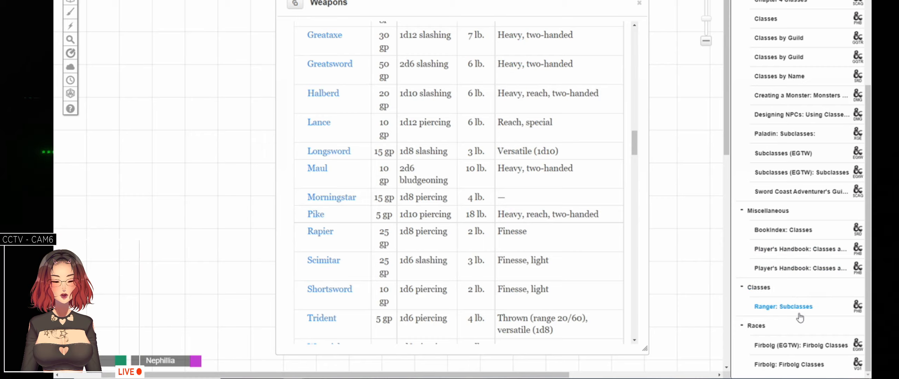
scroll(787, 211, up, 4)
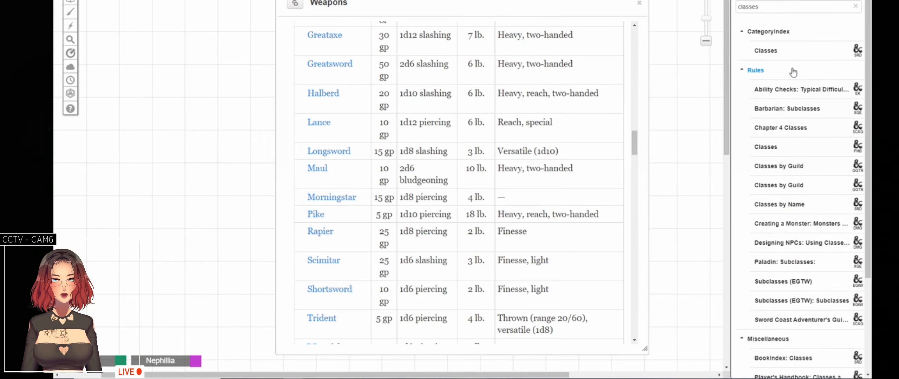
drag(763, 7, 710, 2)
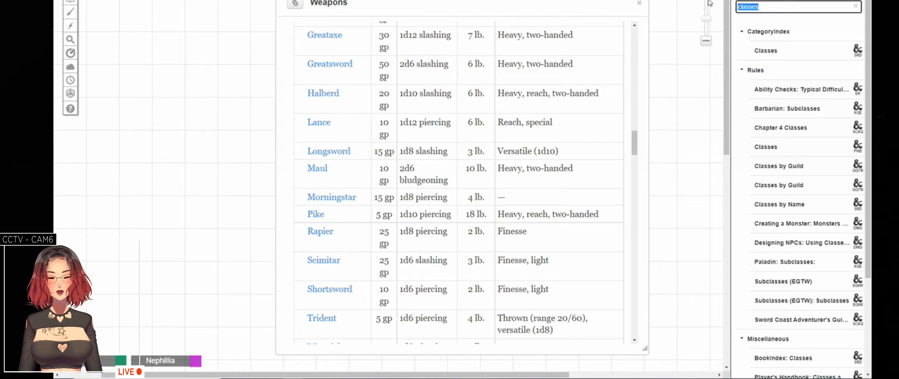
text(arcanist)
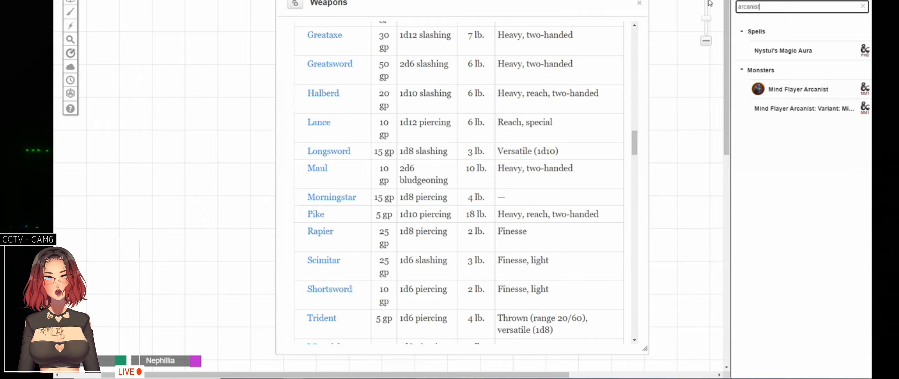
click(863, 6)
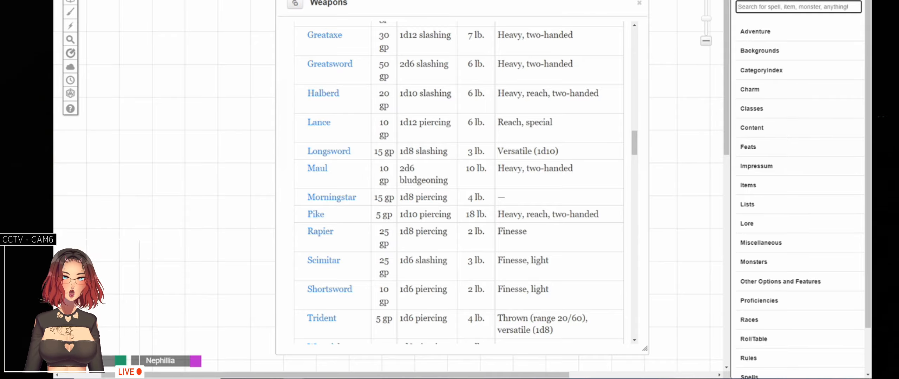
- Check the class folders of the characters in the campaign journal and return to the compendium
click(781, 1)
scroll(781, 201, down, 3)
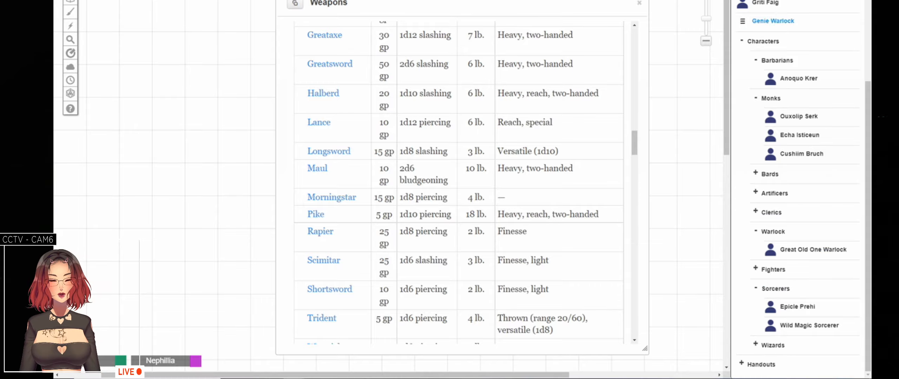
click(787, 0)
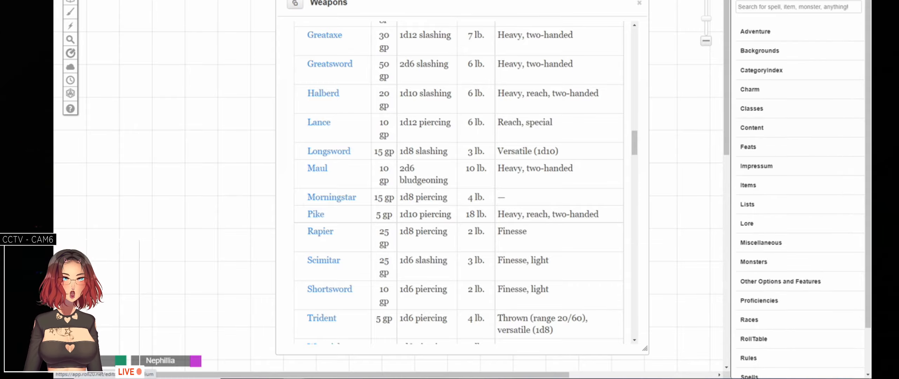
- Search the compendium for 'artificer' and copy the search term
click(765, 11)
text(artificiers)
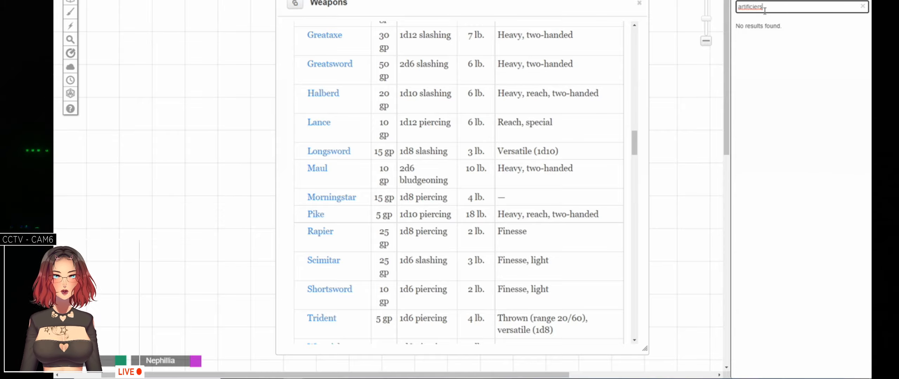
key(BackSpace)
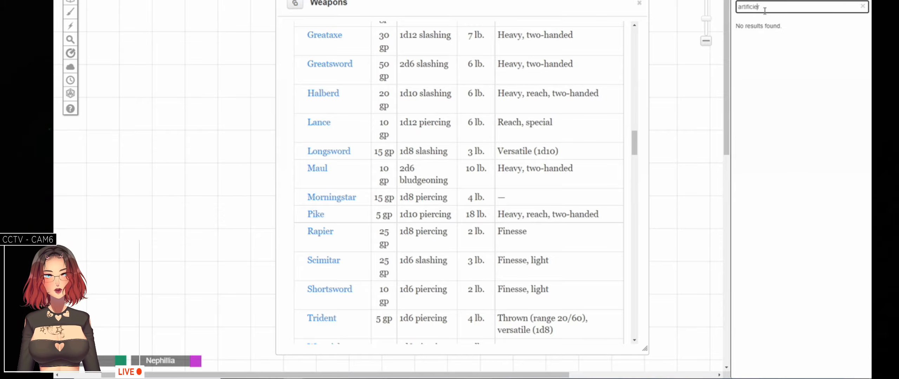
key(BackSpace)
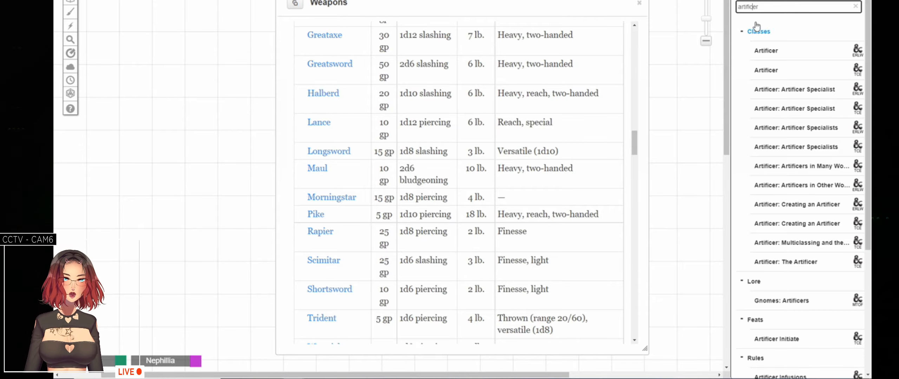
drag(767, 6, 718, 5)
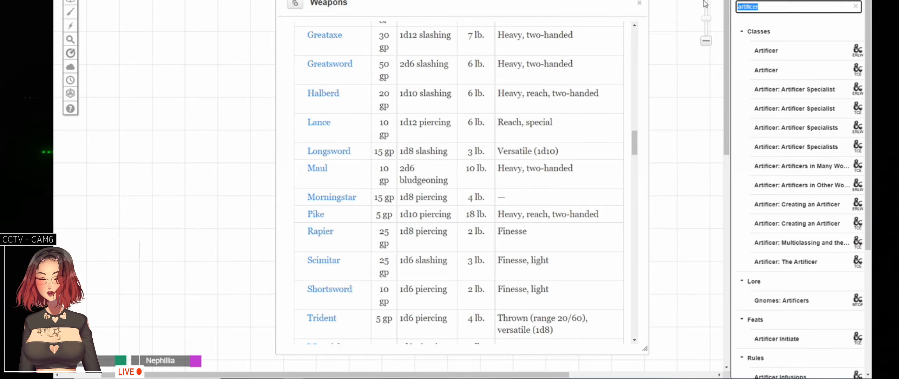
key(ctrl+c)
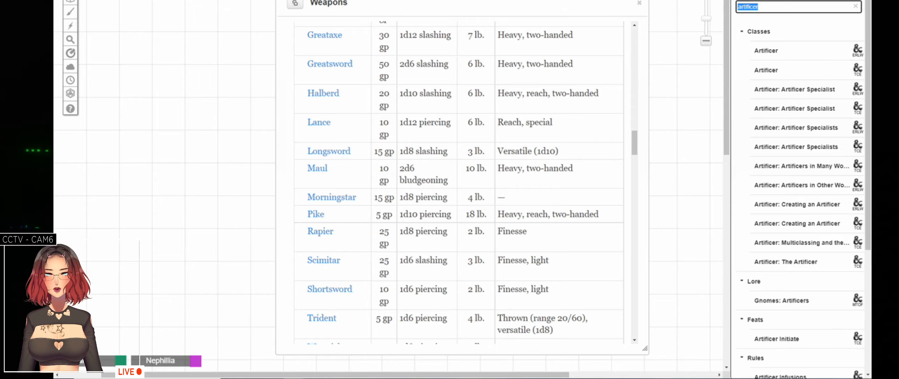
- Back in the Classes of Celestia wiki draft, replace 'Arcanist' in the last bullet with the copied class name, capitalized as 'Artificer'
key(ctrl+Tab)
key(ctrl+shift+Left)
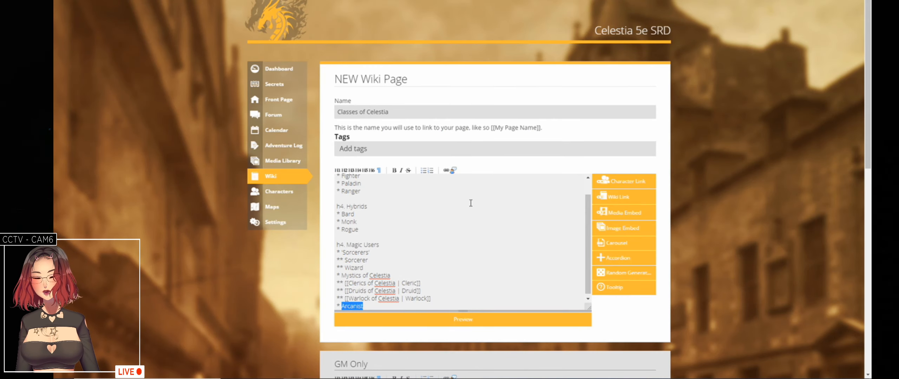
key(ctrl+v)
key(Home)
key(Right)
key(Right)
key(Delete)
text(A)
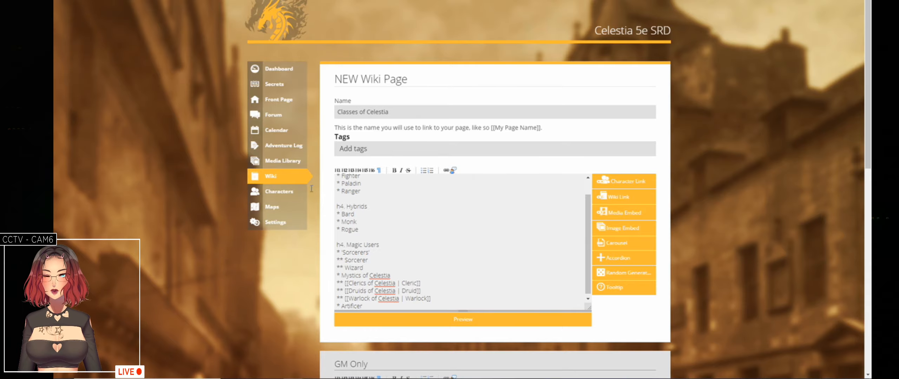
- Check the archetypes list and move the Artificer bullet from Magic Users to the end of the Hybrids list, below Rogue
key(ctrl+Tab)
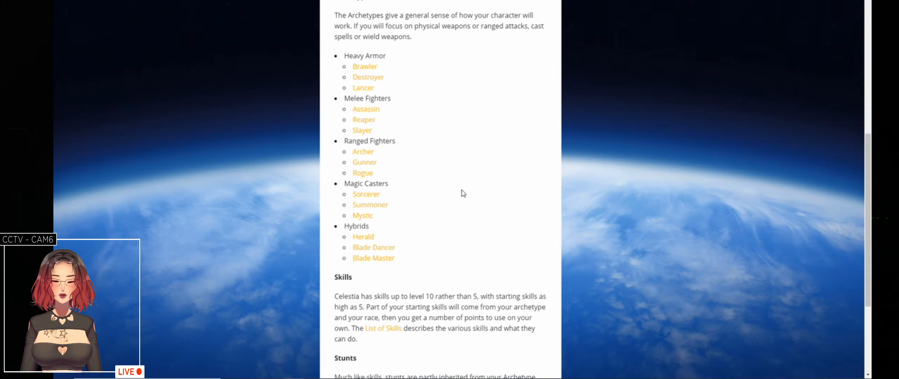
key(ctrl+Tab)
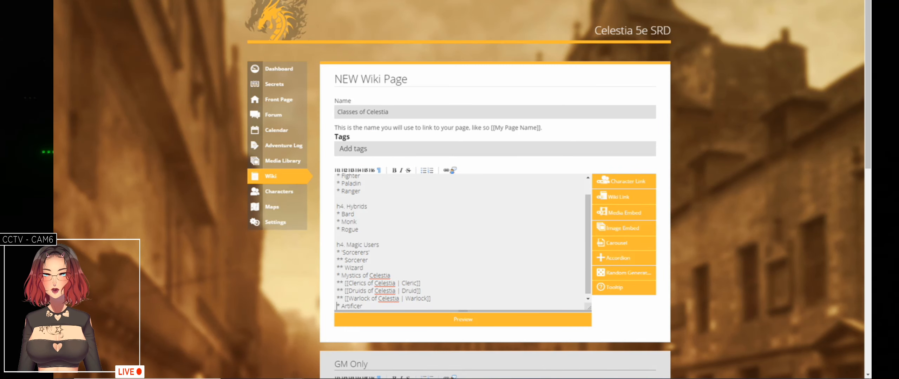
key(shift+End)
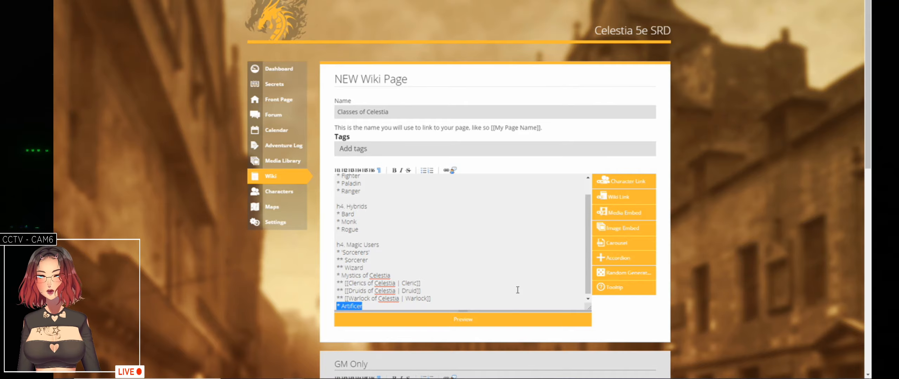
key(BackSpace)
key(Up)
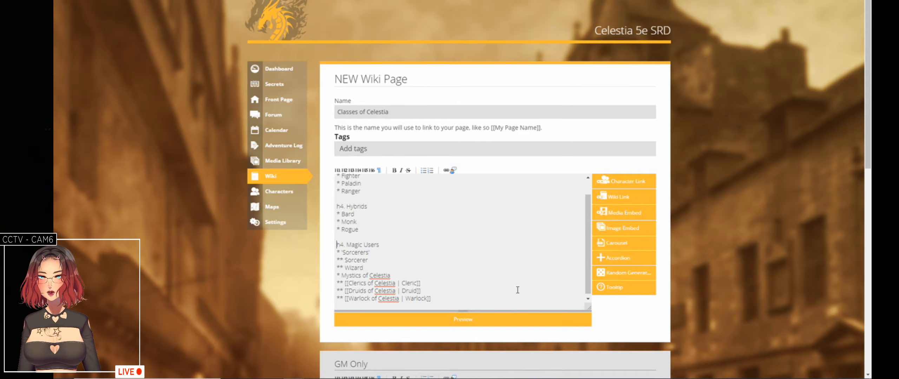
key(ctrl+v)
key(Return)
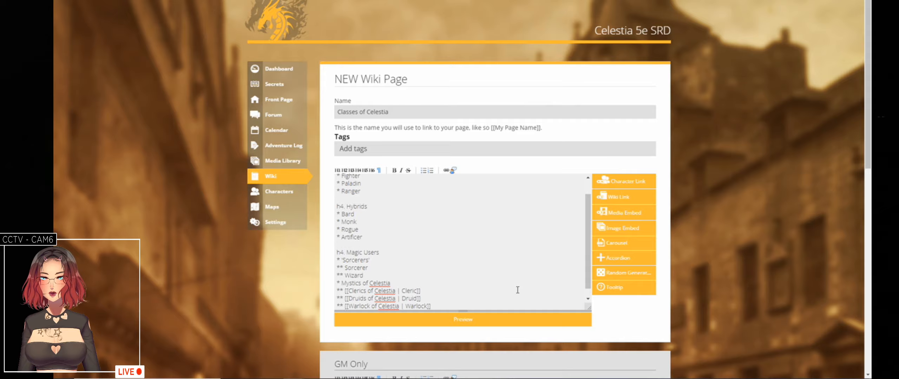
- Review the class lists, save the Classes of Celestia page and open a new wiki page for Clerics of Celestia
key(Down)
key(Down)
key(Down)
key(Down)
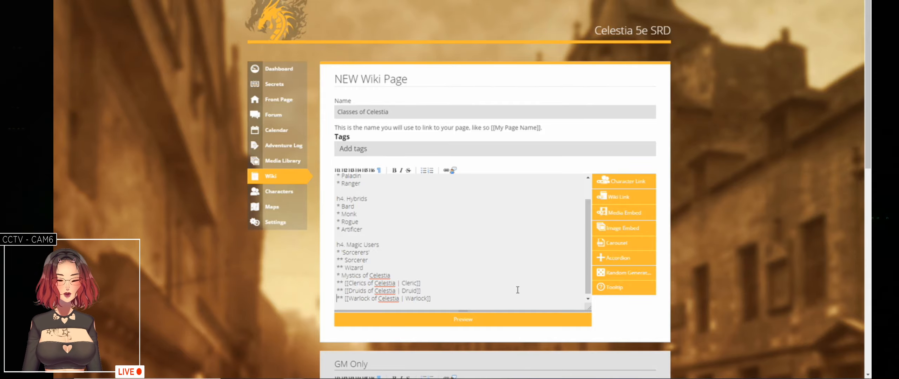
scroll(518, 289, up, 1)
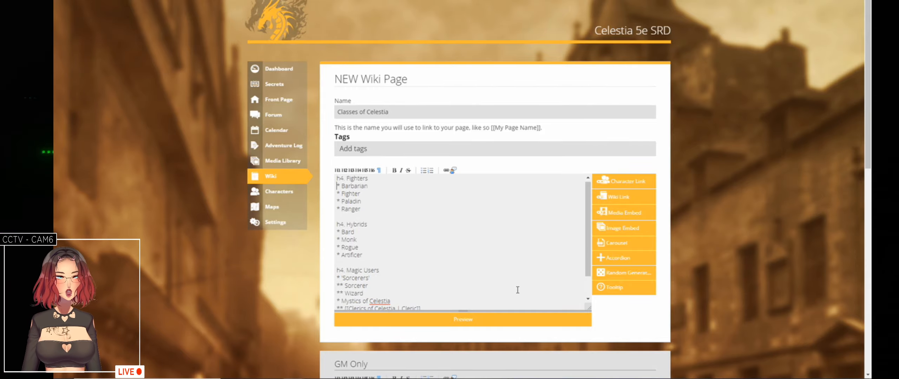
scroll(517, 290, down, 1)
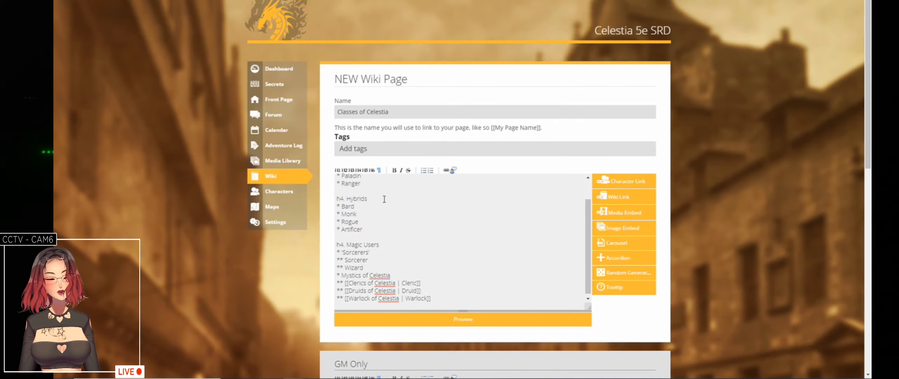
scroll(298, 243, down, 10)
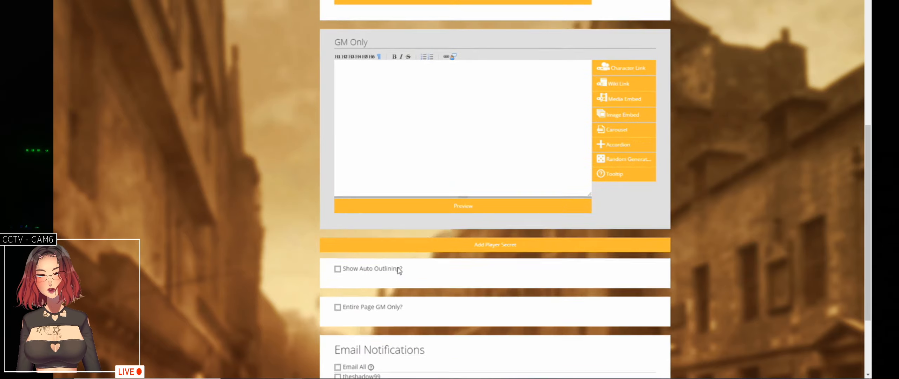
click(433, 300)
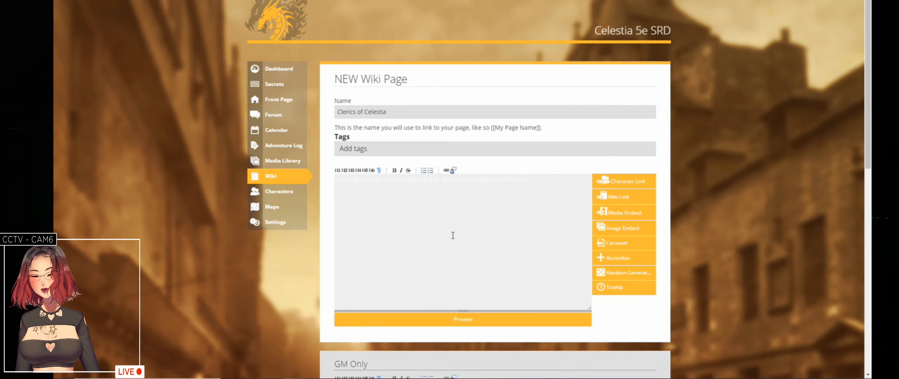
- Write "Clerics in Celestia do not gain spells from their deity of choice" as the opening sentence of the Clerics of Celestia page
text(lerics in )
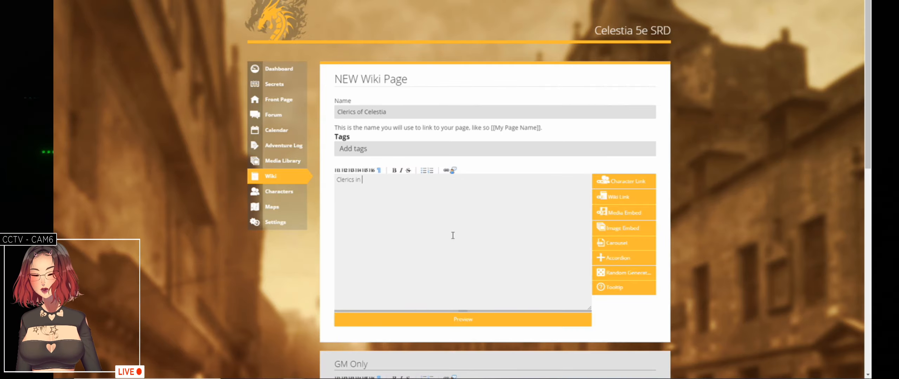
text(Celes)
key(BackSpace)
text(estia )
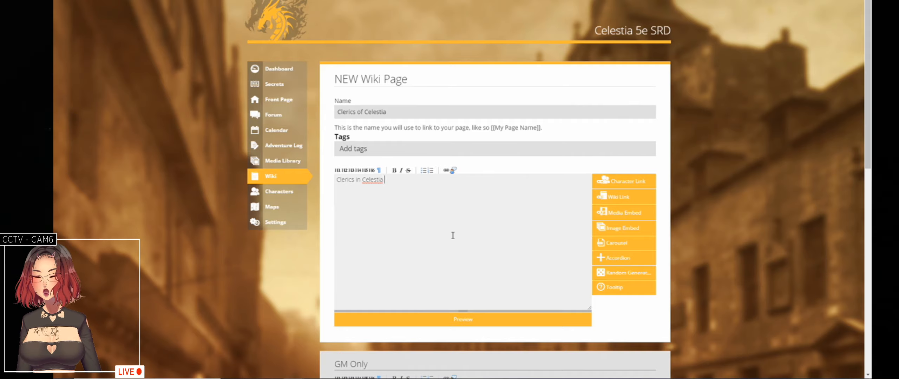
text(do not gain s)
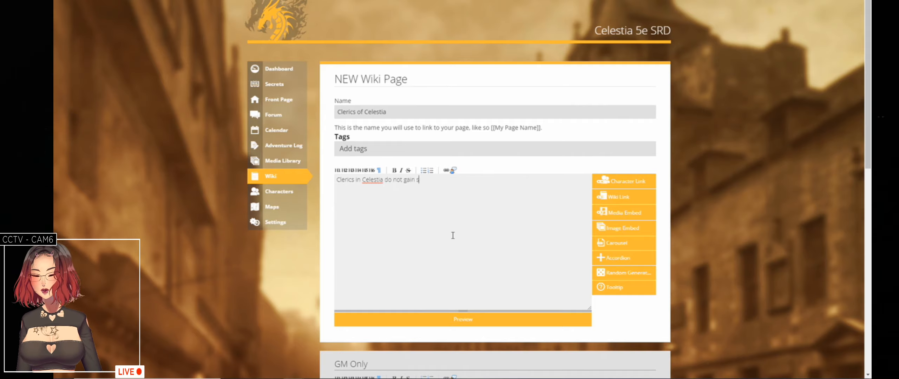
text(pells from th)
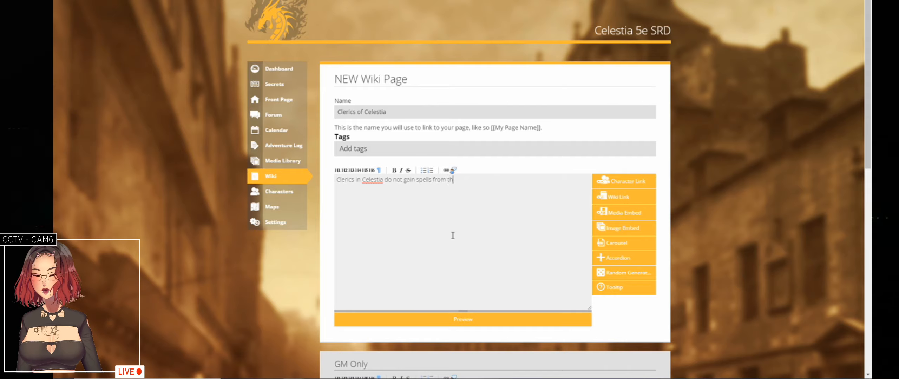
text(eir deit)
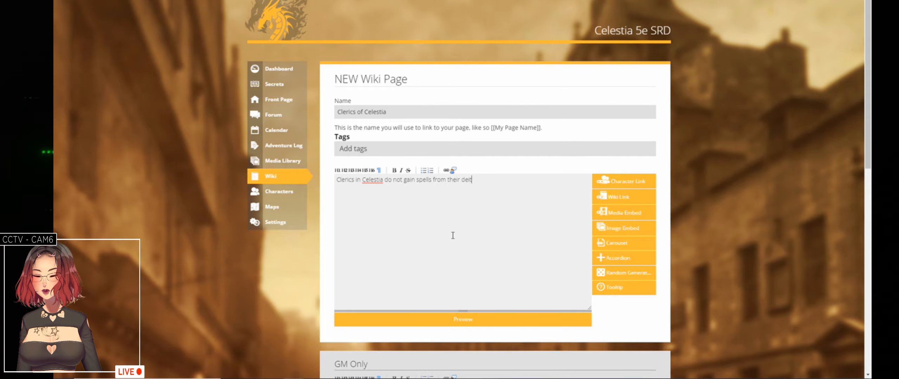
text(y of choice)
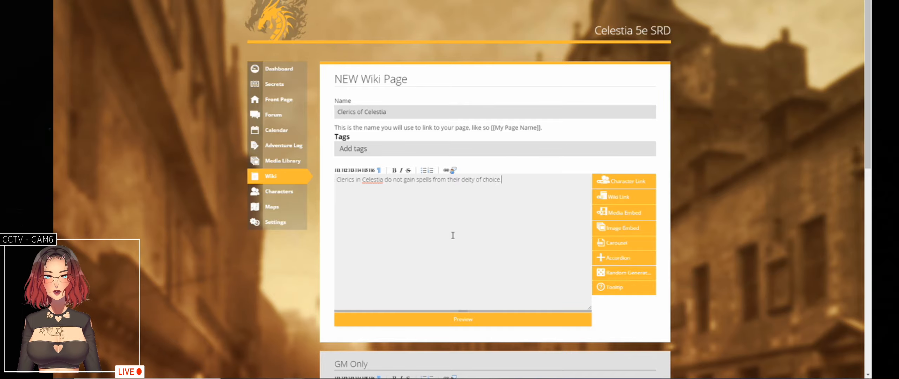
- Begin a second sentence after the opening one in the Clerics of Celestia page body: "As such they do not get domains"
key(BackSpace)
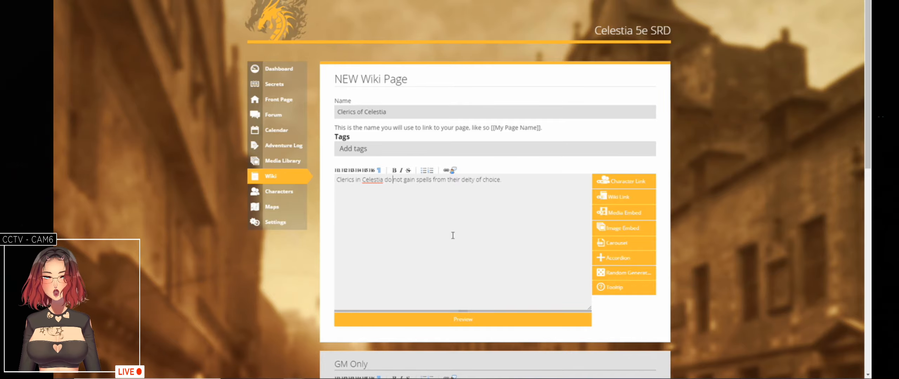
key(End)
key(BackSpace)
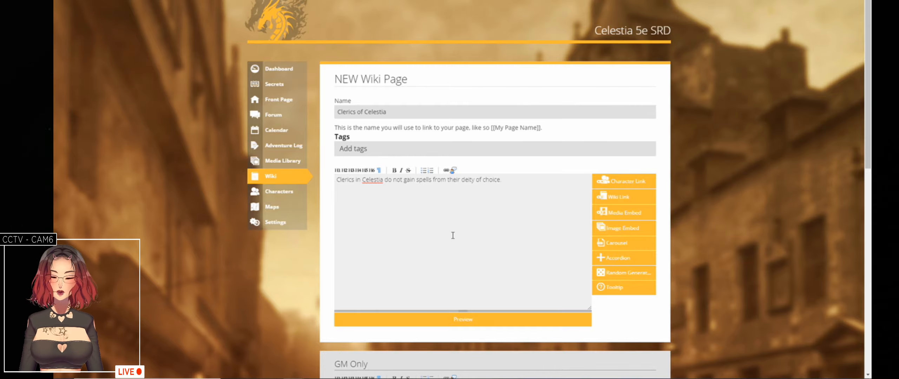
text(As such)
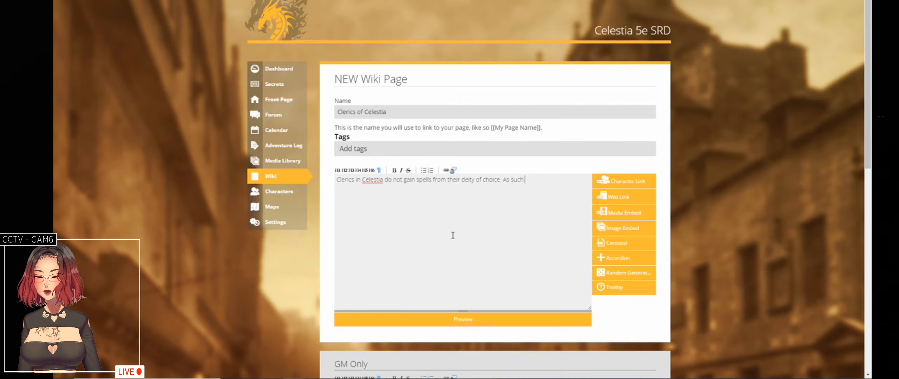
text( they do not get domains)
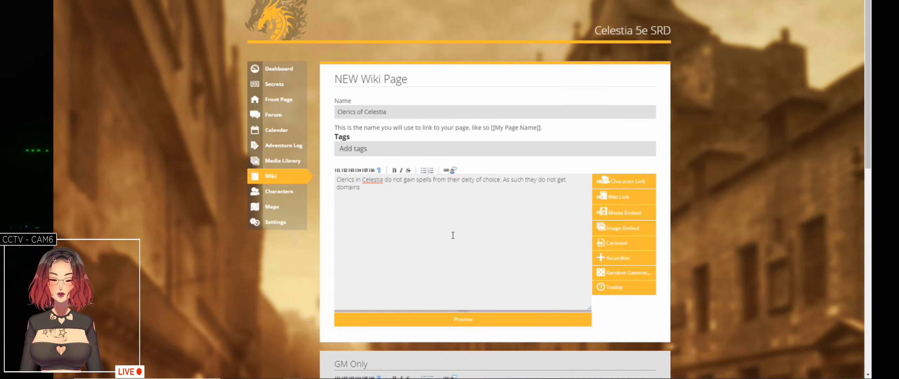
- Continue the second sentence with ", but do have subclasses based on their deity choices", correcting the misspelled last word
text(, )
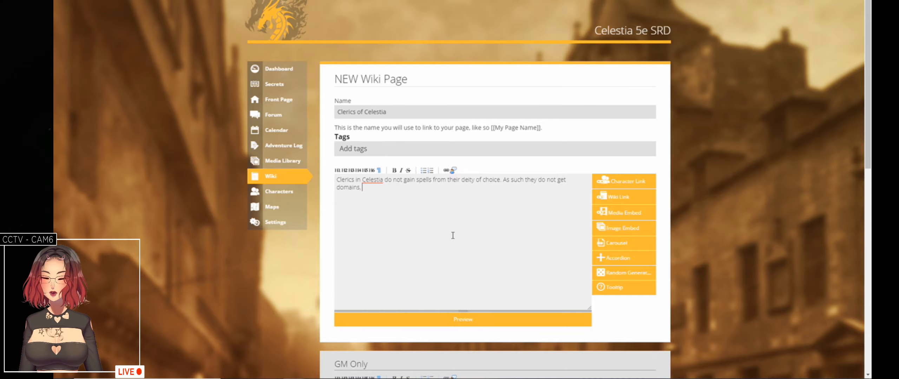
text(but do h)
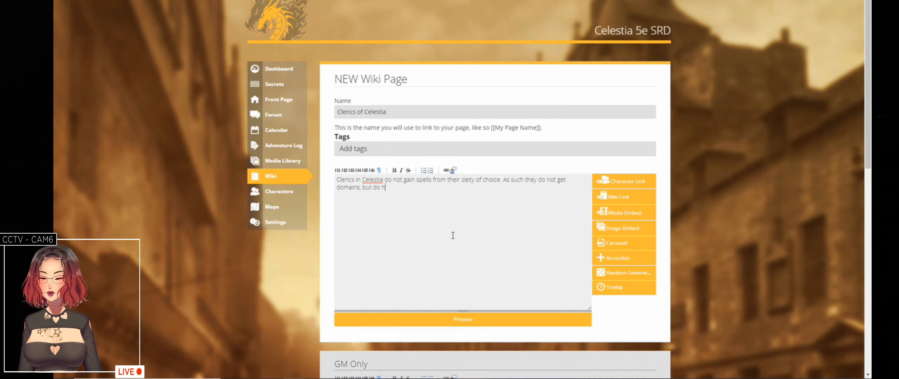
text(ave subclasses)
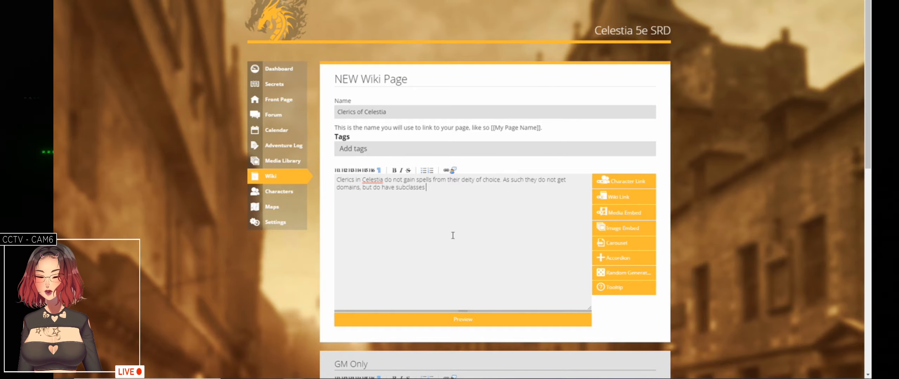
text( based o)
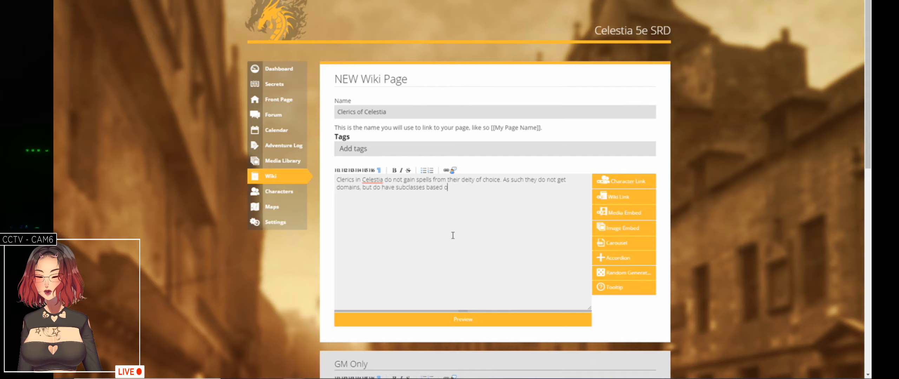
text(n their deity chocies.)
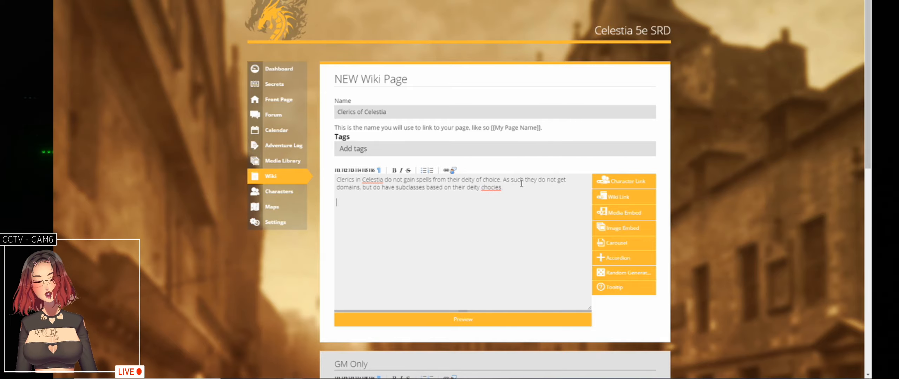
right_click(491, 187)
click(509, 197)
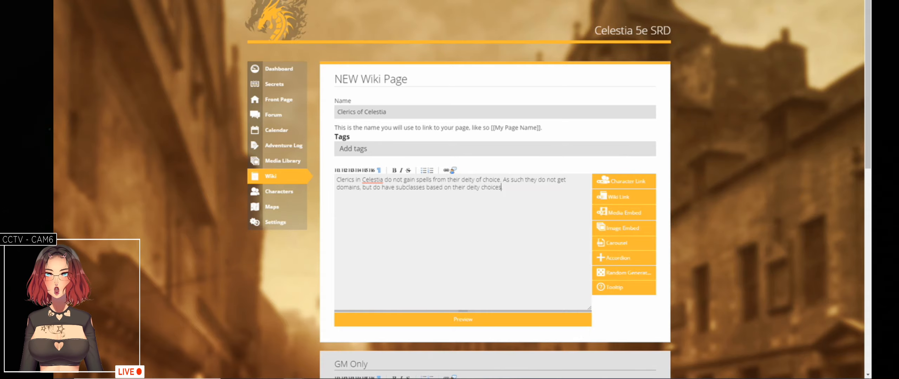
- Check the Levanah entry on the Deities of Celestia page and return to the Clerics draft, ending its second sentence with a period
click(337, 1)
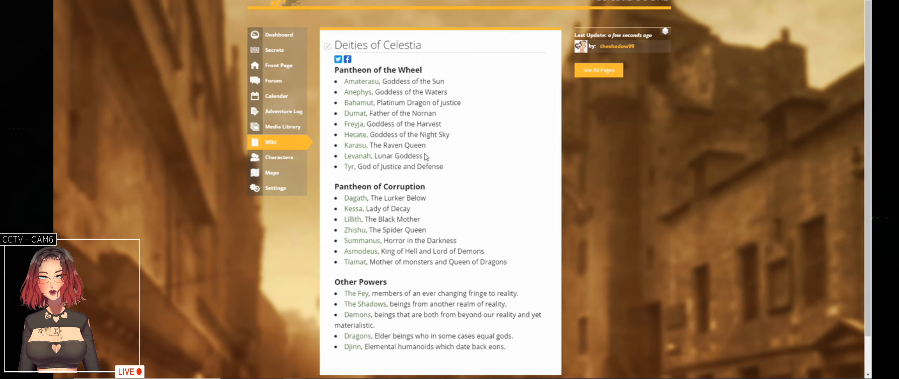
drag(424, 158, 344, 156)
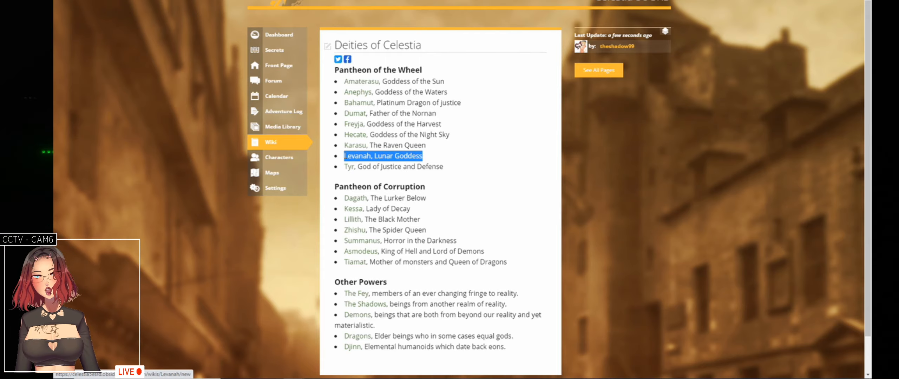
click(441, 161)
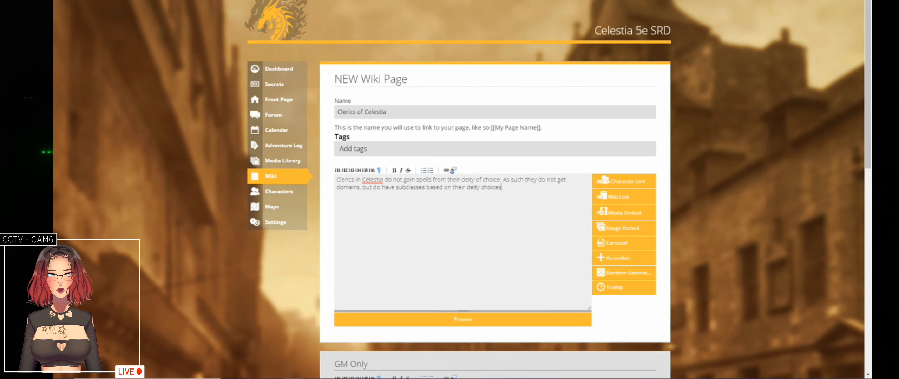
text(.)
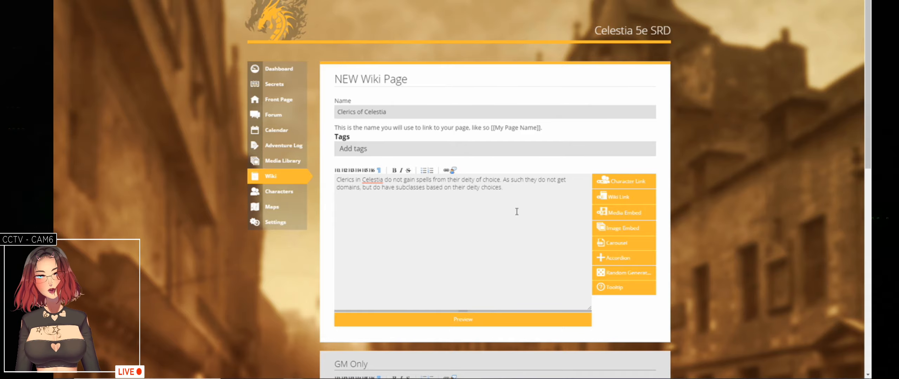
- Delete everything after "As such they" in the second sentence of the Clerics of Celestia draft
key(Up)
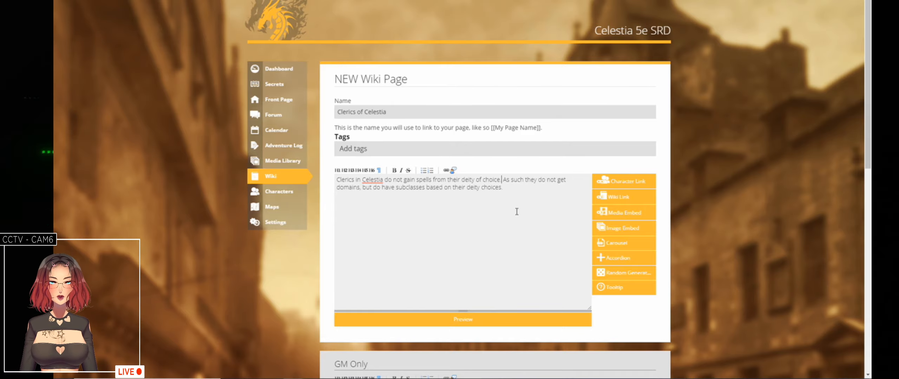
key(Right)
key(Right)
key(Right)
key(Right)
key(Right)
key(Right)
key(Right)
key(Right)
key(Right)
key(Right)
key(Right)
key(Right)
key(Right)
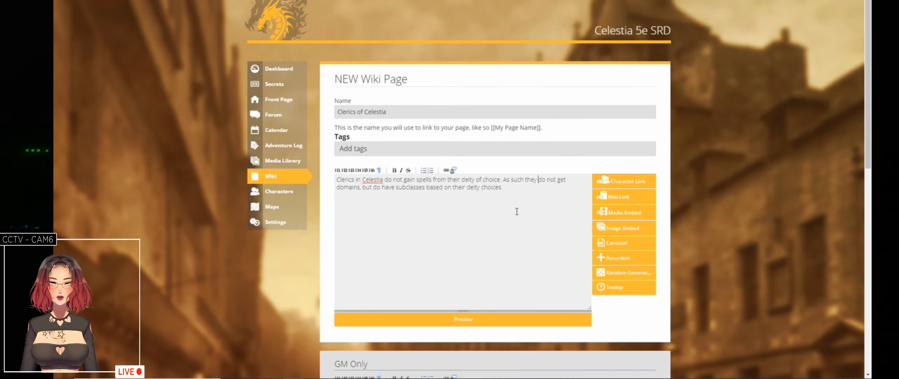
key(shift+ctrl+End)
key(BackSpace)
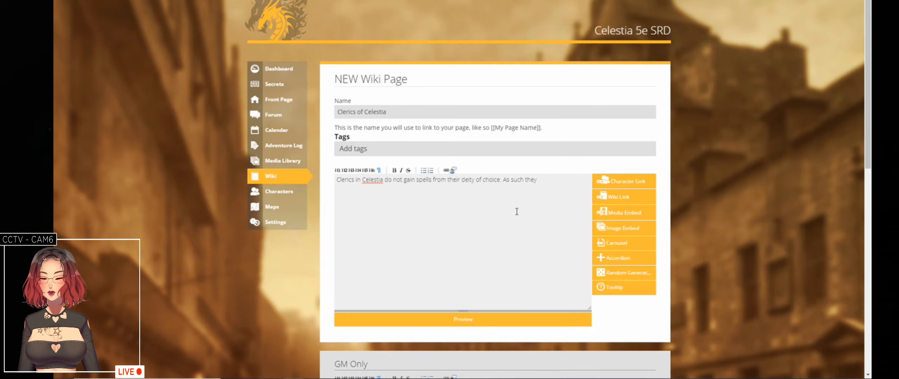
- Complete the second sentence with "are much more like other spell casters such as wizards."
text(are much mor)
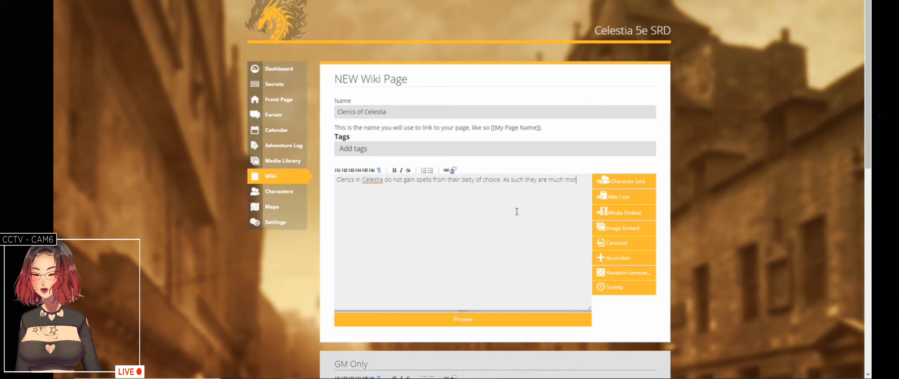
text(e like)
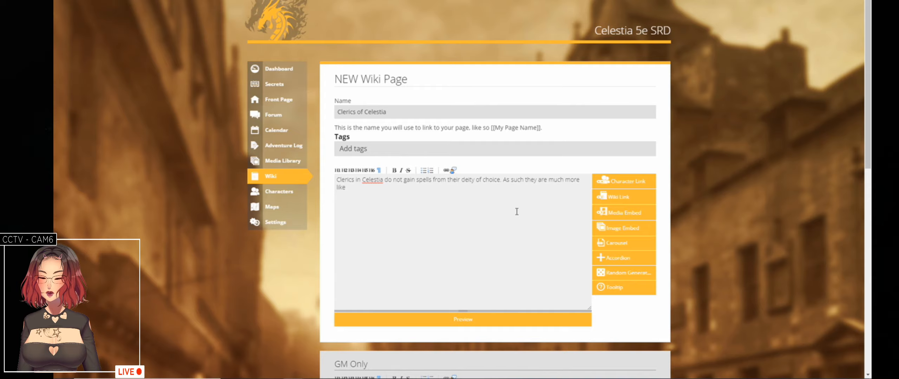
text(ther spe)
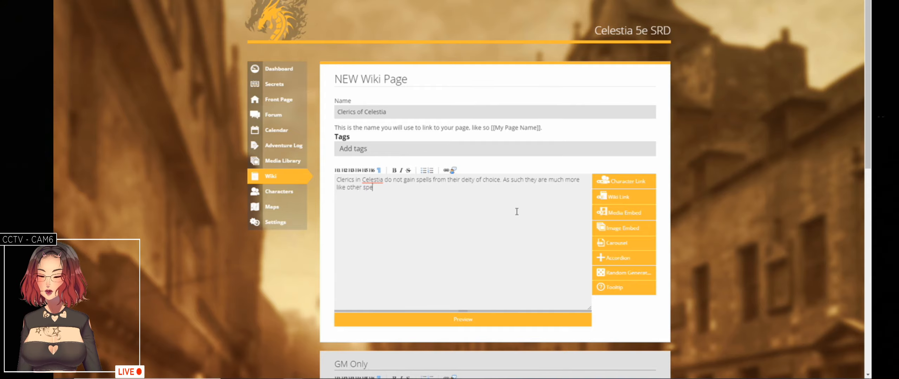
text(ll casters)
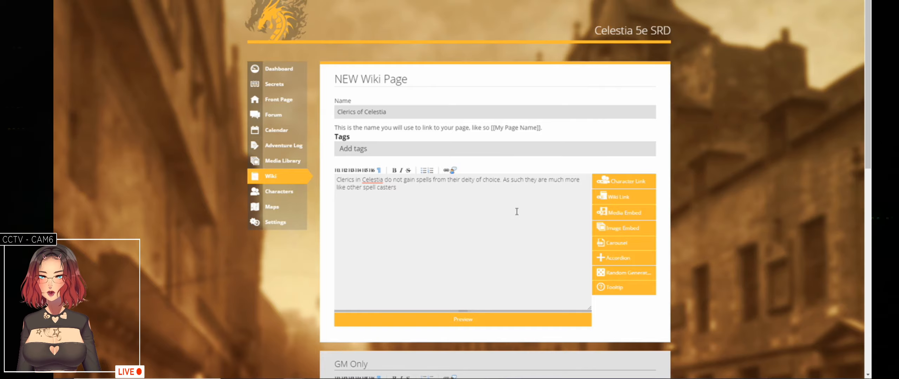
text( such as )
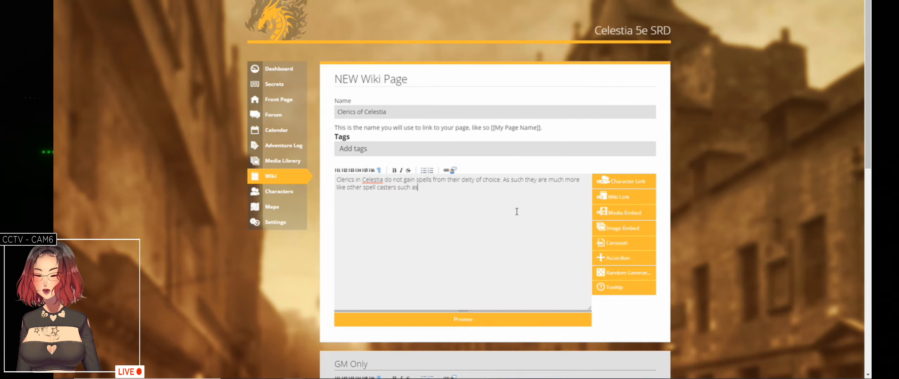
text(wi)
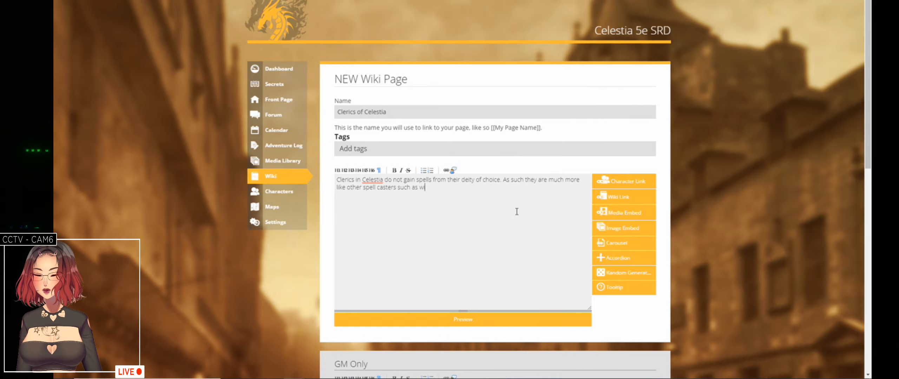
text(zards. )
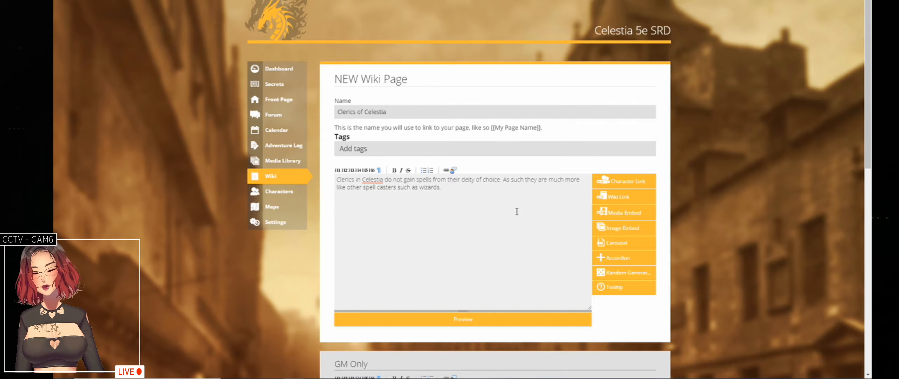
- Add a third sentence: "They cannot channel divinity, but they still have the ability to have a broad list of spells they can"
text(They cannot channel divinity)
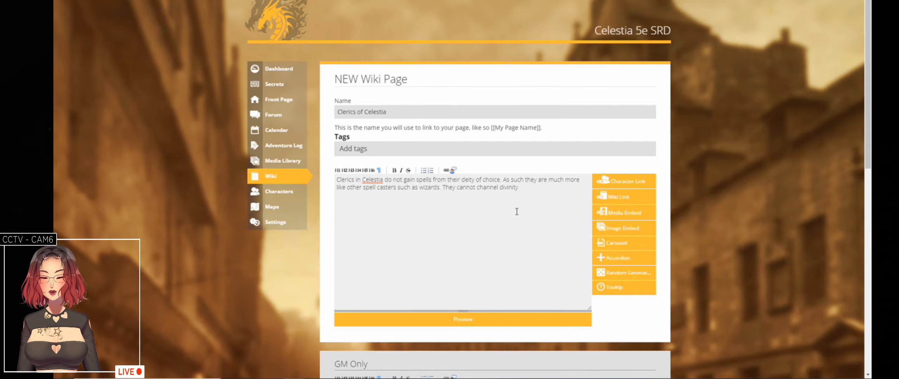
text(, but )
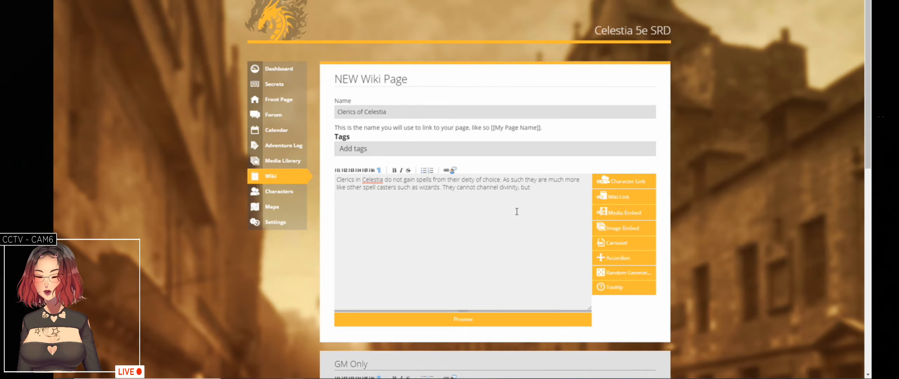
text(they )
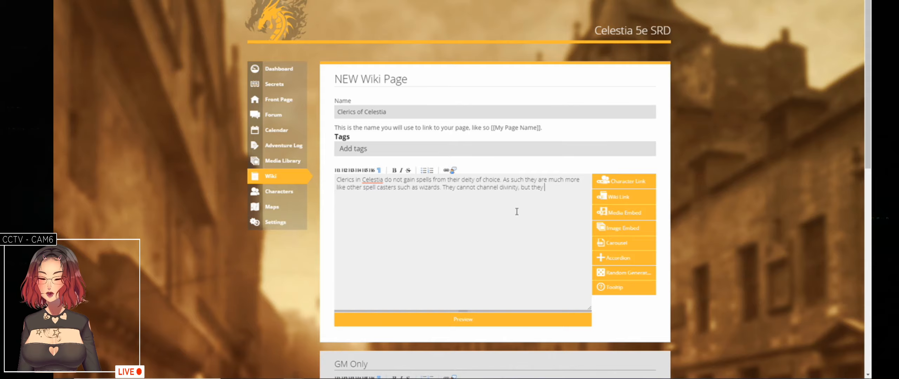
text(st)
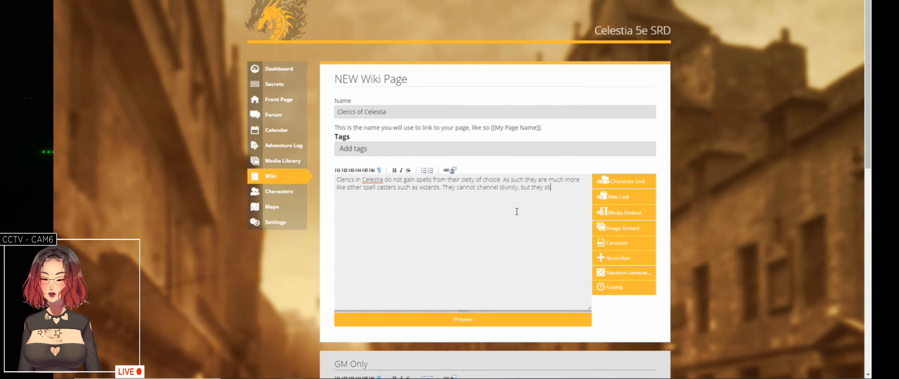
text(ill have the ab)
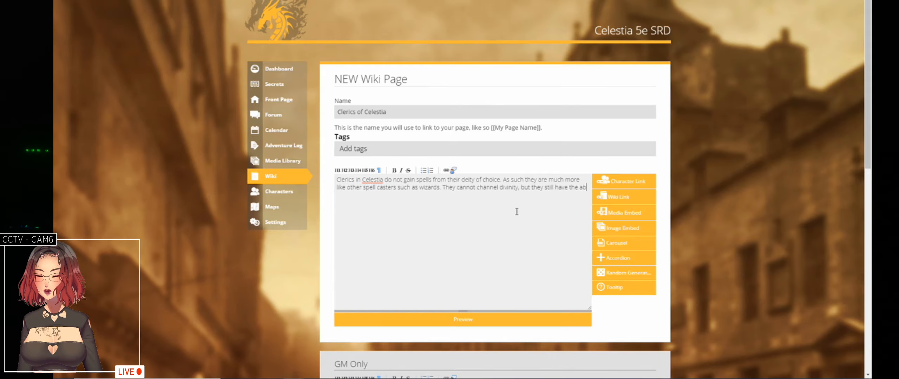
text(ility to )
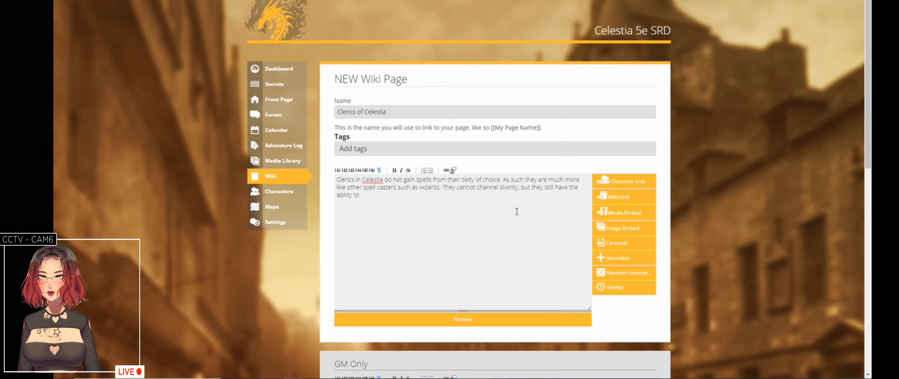
text(have)
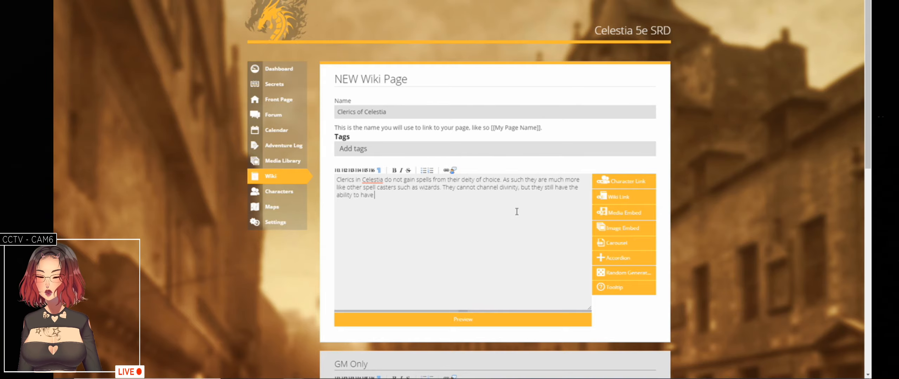
text( a broad list of)
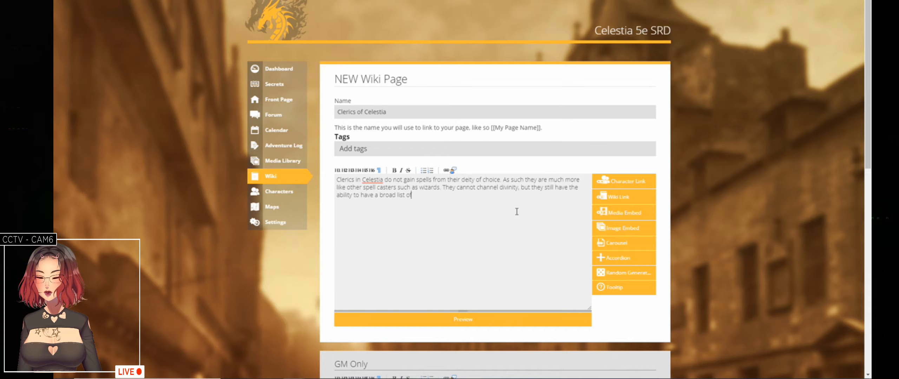
text( spells)
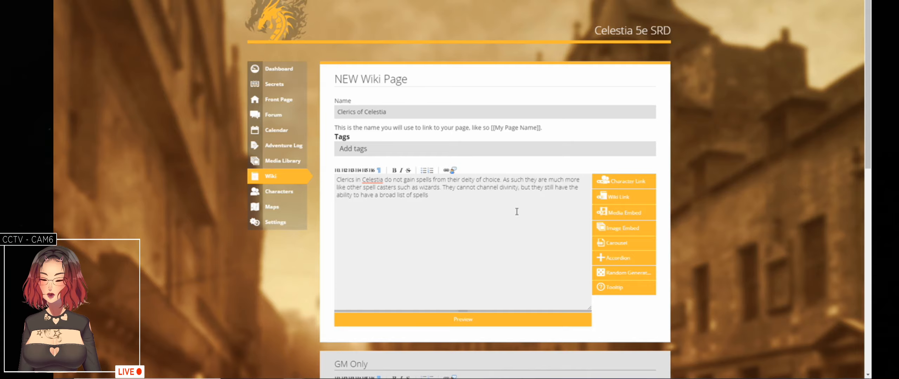
text(they can)
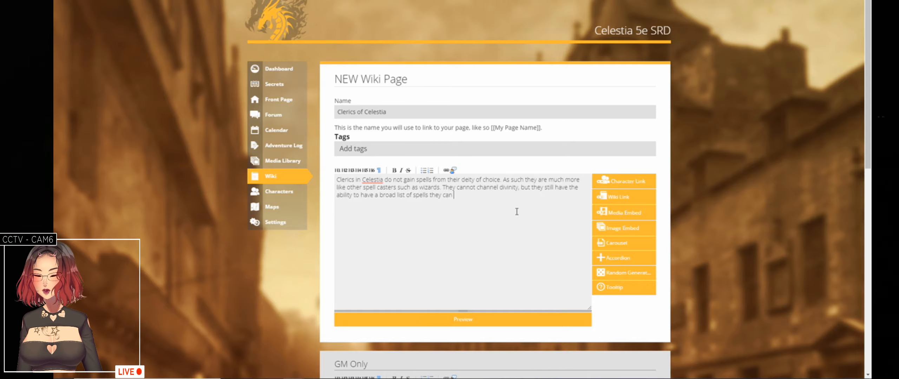
- Finish the Clerics of Celestia description with "make use of." and create the wiki page
text( mak)
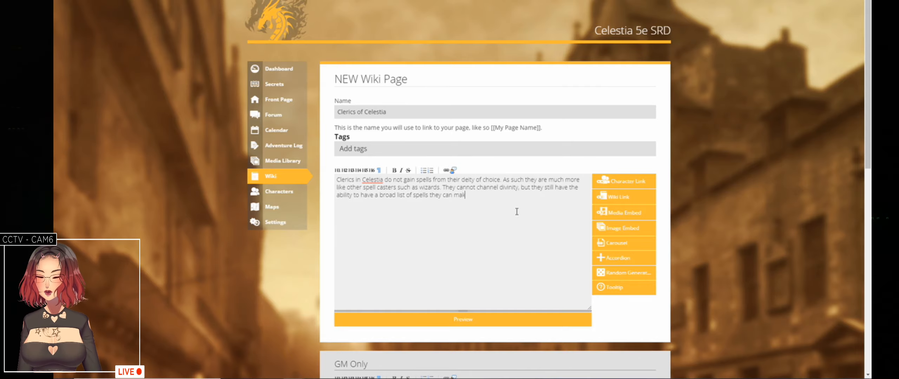
text(e use of.)
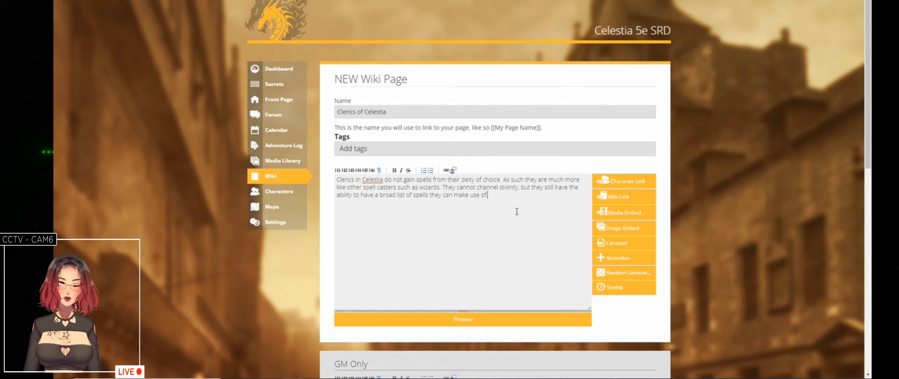
text(.)
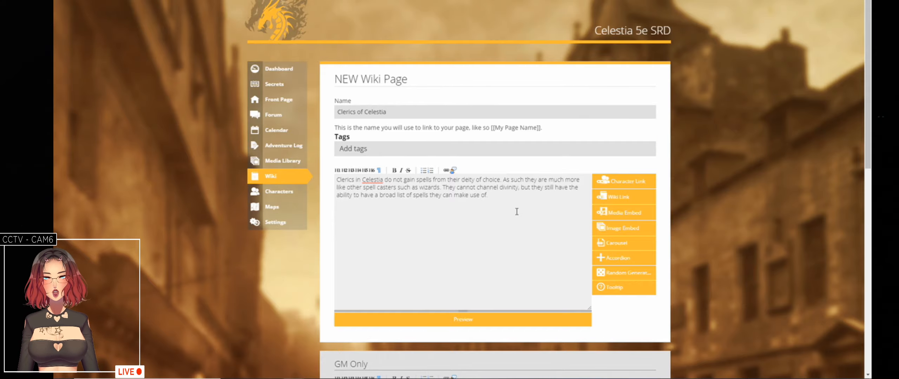
scroll(500, 211, down, 10)
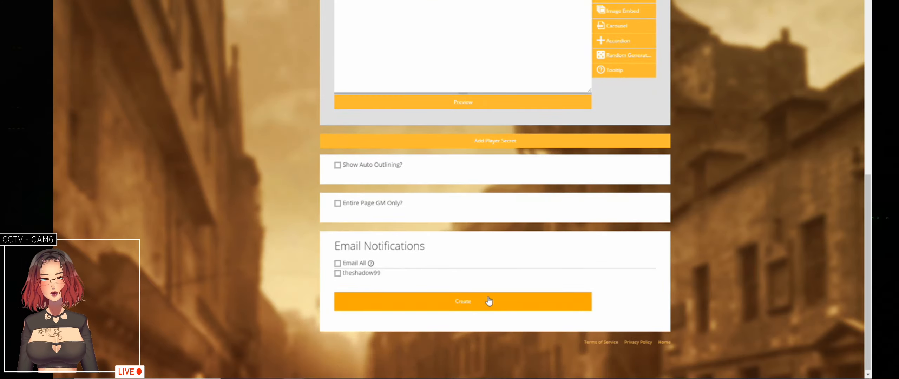
click(486, 303)
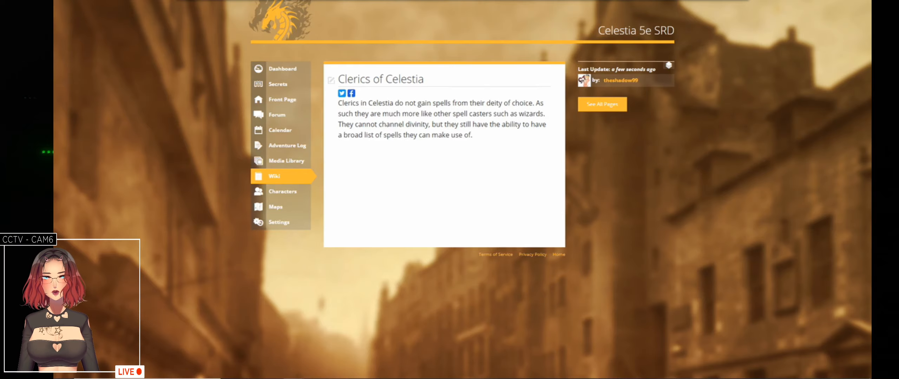
- Open the Druid link from the Classes of Celestia page in a new tab and switch to its new wiki page form
key(ctrl+Tab)
key(ctrl+Tab)
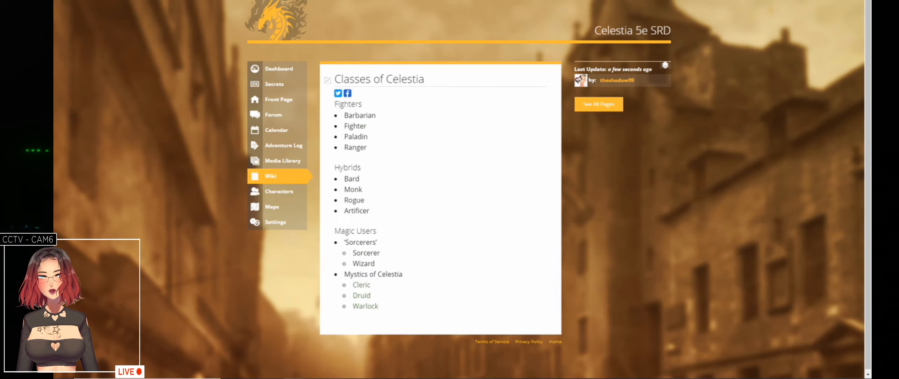
right_click(366, 296)
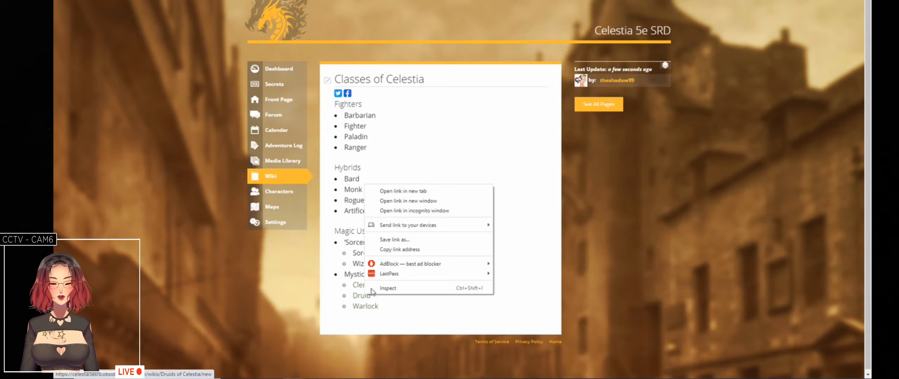
click(432, 192)
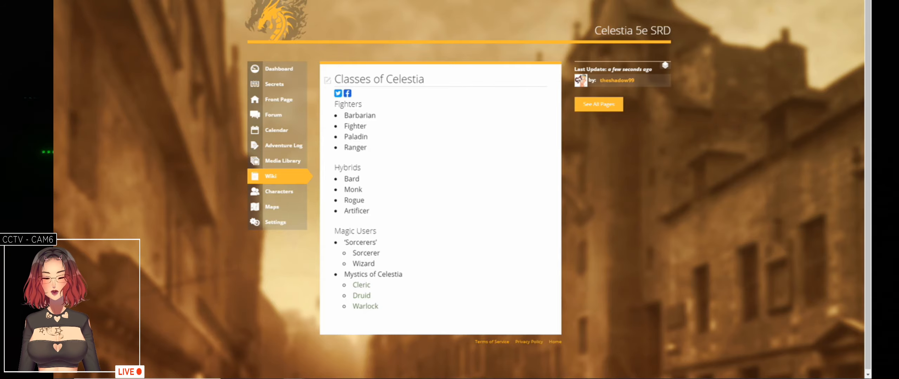
key(ctrl+Tab)
- Begin the Druids of Celestia page text with "Druids are followers of Levanah"
click(422, 240)
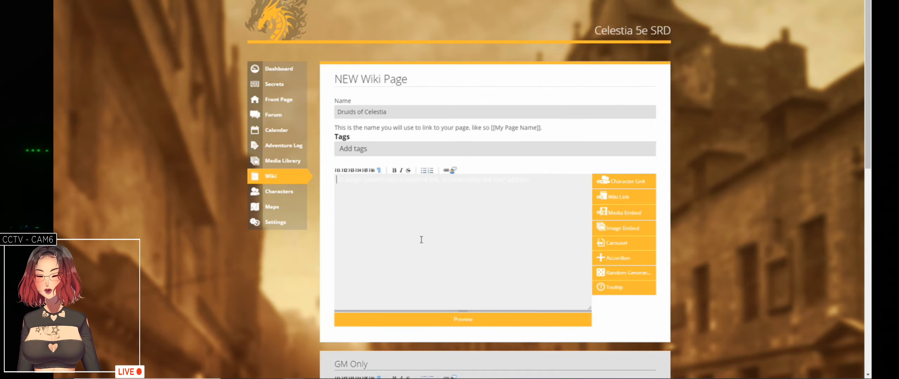
text(Druids are)
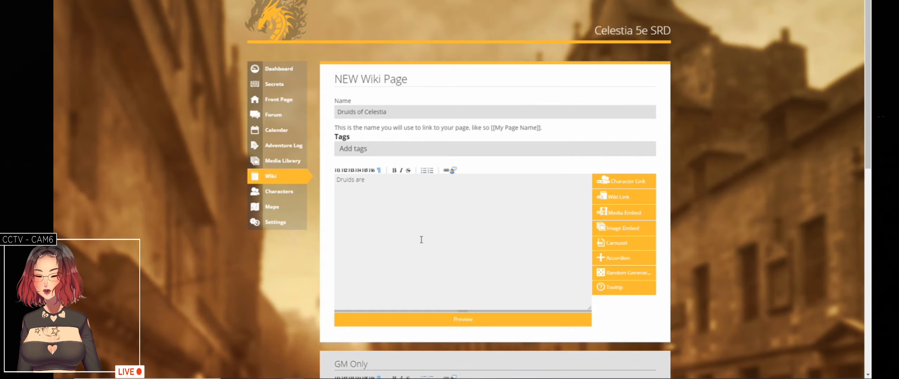
text( not grante)
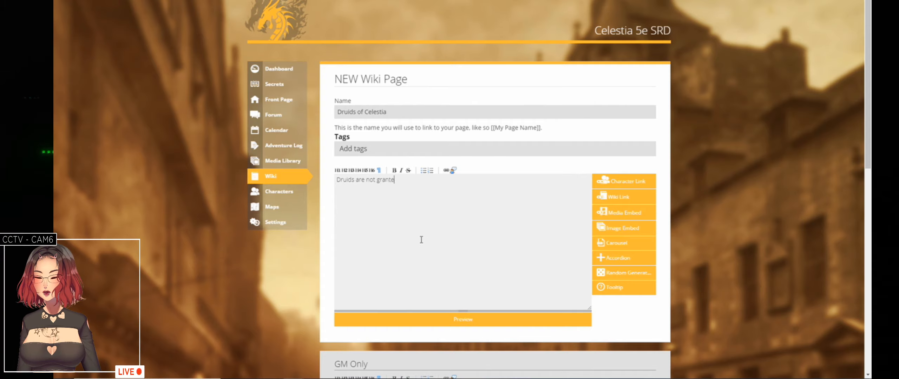
key(BackSpace)
key(BackSpace)
key(BackSpace)
key(BackSpace)
key(BackSpace)
key(BackSpace)
key(BackSpace)
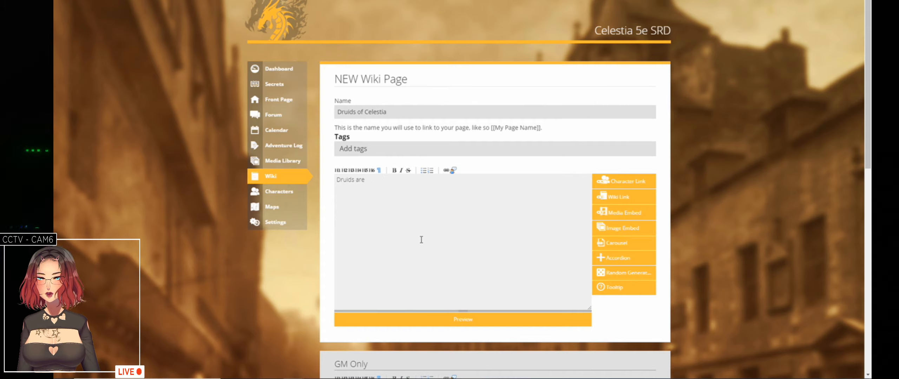
text(followers of)
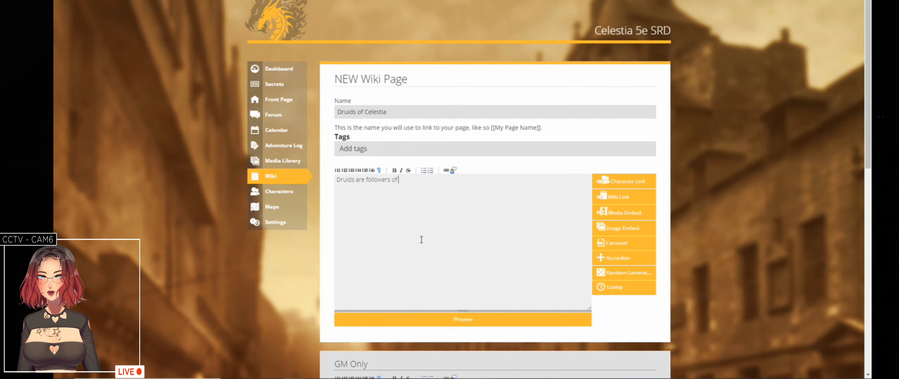
text( Levanaha)
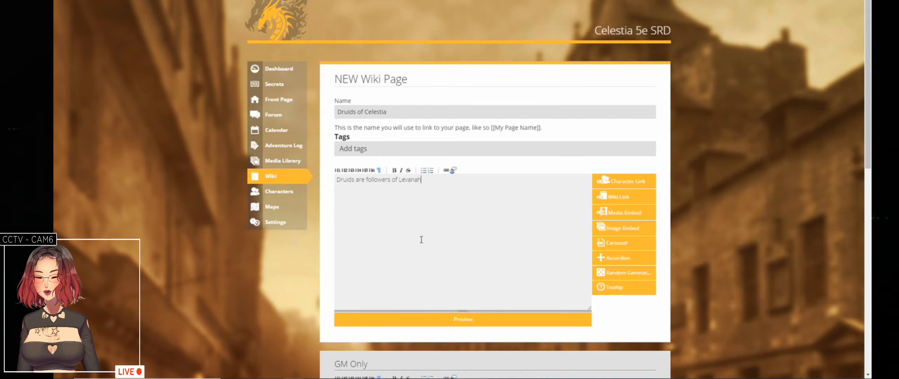
key(BackSpace)
key(BackSpace)
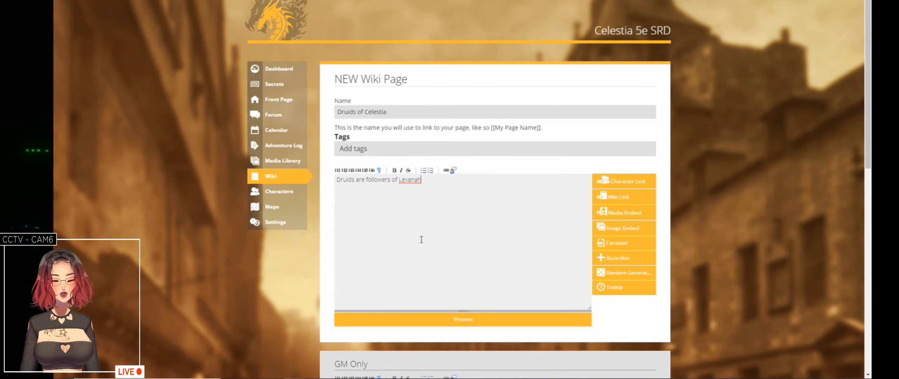
- Make Levanah a wiki link in double square brackets, using the name copied from the Deities of Celestia page
text(]])
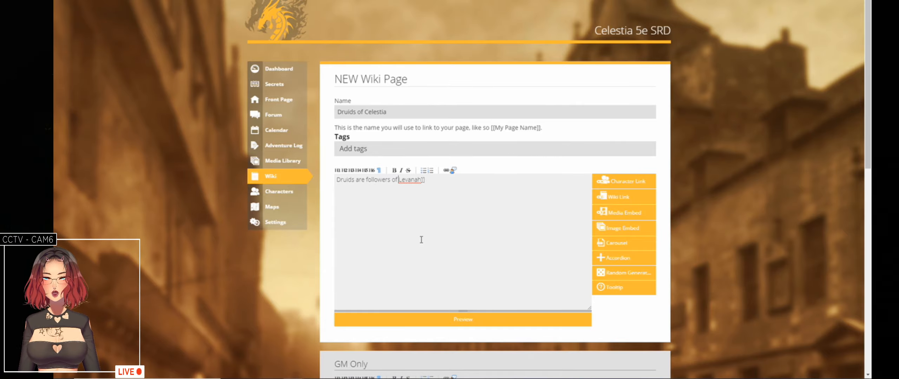
text([[)
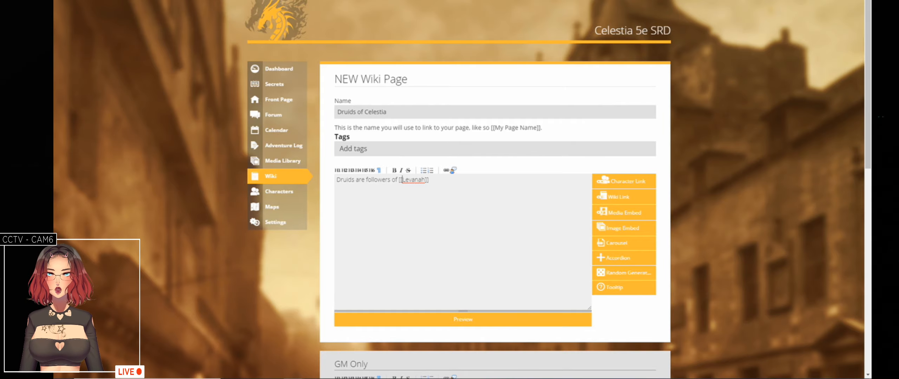
click(340, 1)
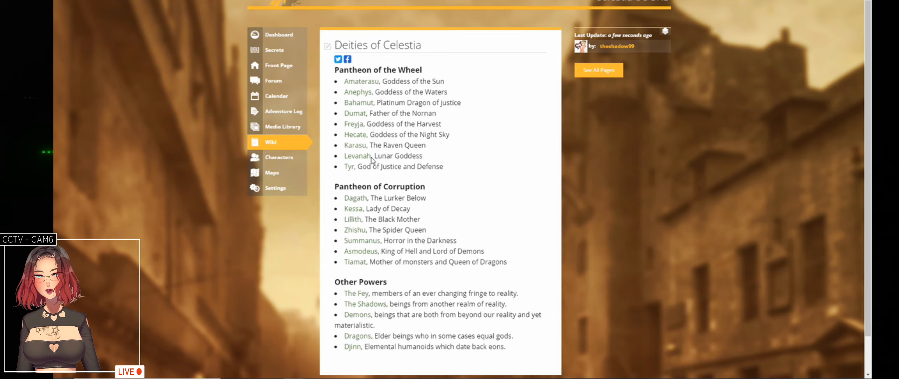
drag(372, 158, 345, 154)
key(ctrl+c)
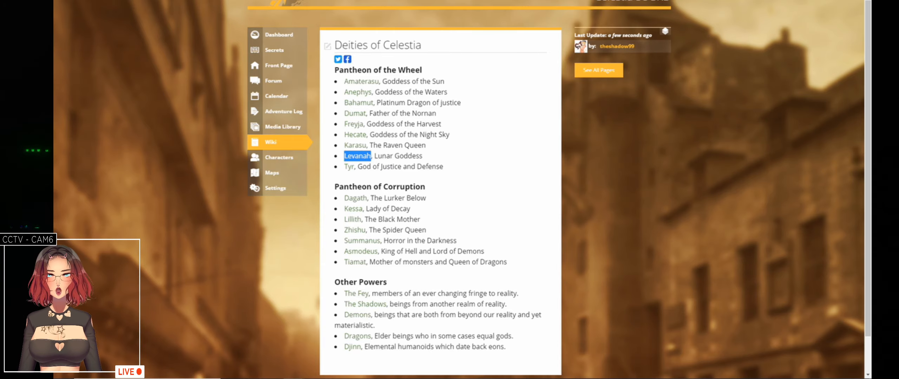
click(415, 1)
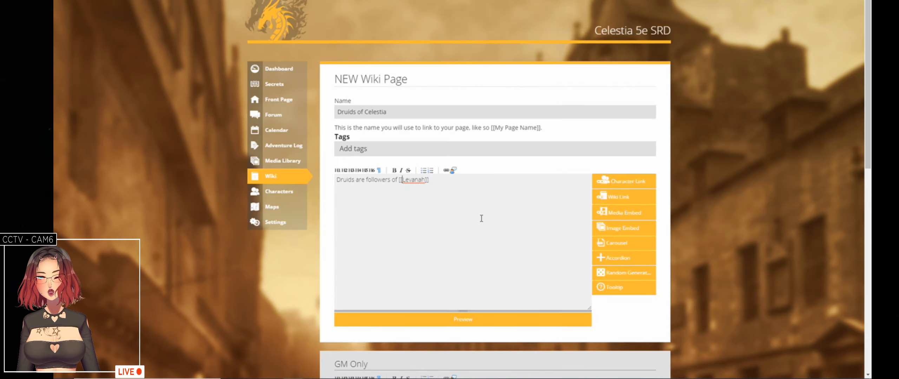
key(ctrl+shift+Right)
key(ctrl+v)
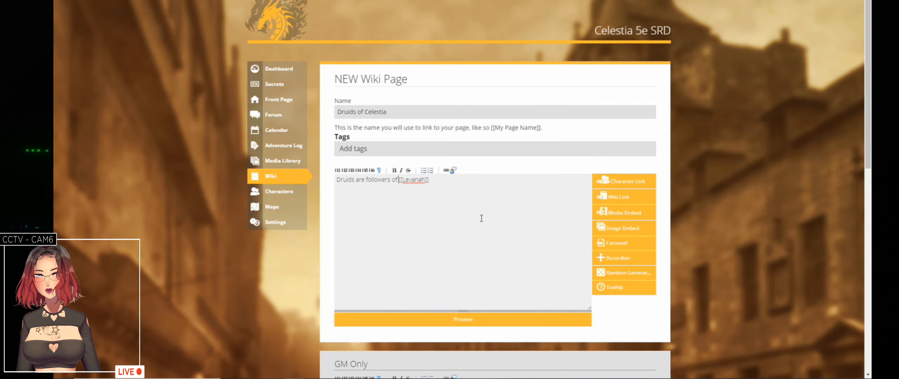
- Insert "almost always" before "of [[Levanah]]" and remove the word "followers" ahead of it
text(almost a)
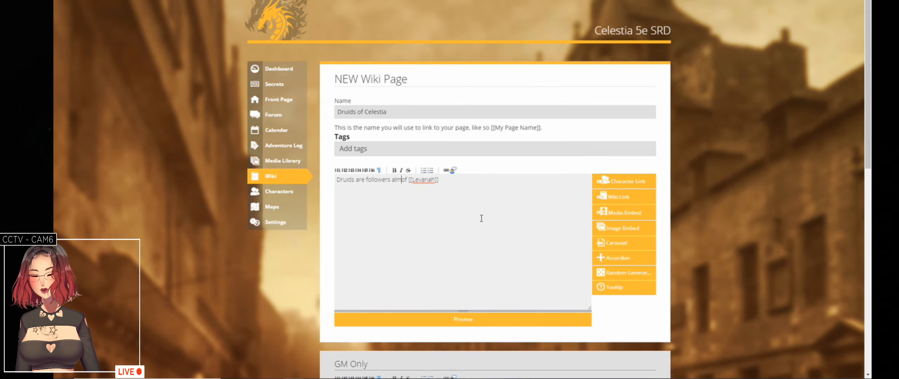
text(lways o)
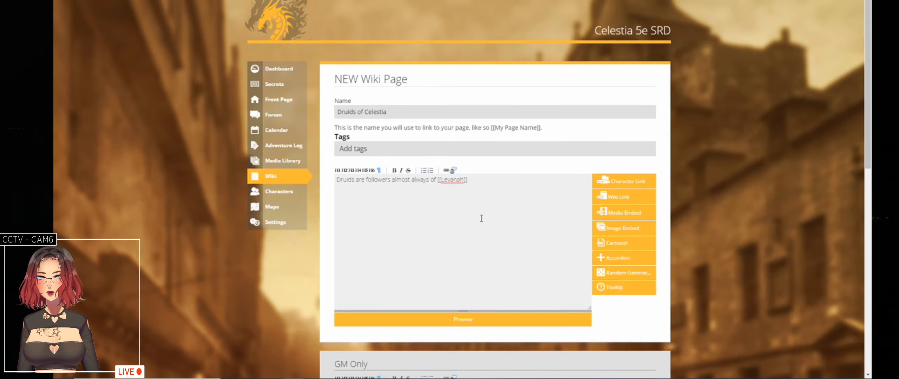
key(ctrl+Left)
key(ctrl+Left)
key(ctrl+shift+Left)
key(BackSpace)
key(ctrl+Right)
key(ctrl+Right)
key(ctrl+Right)
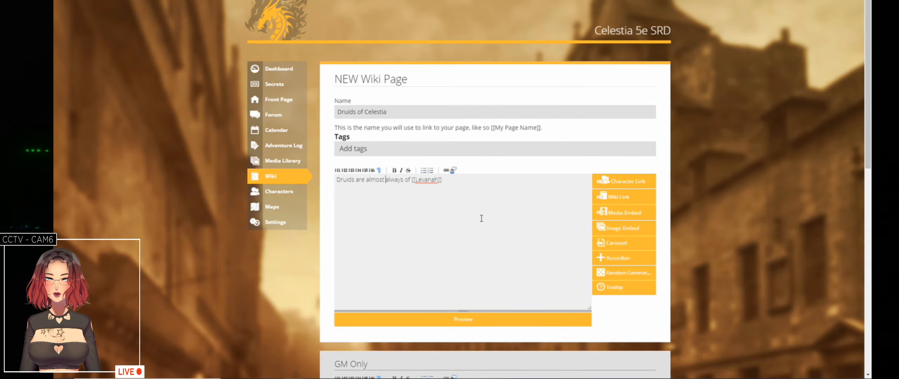
text(Levanah)
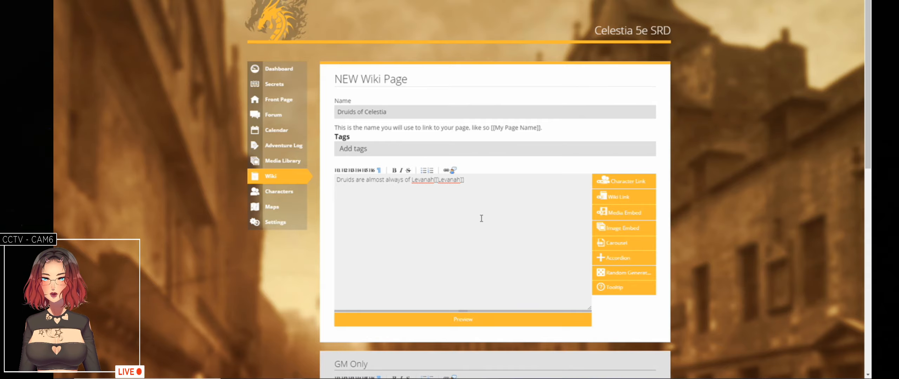
key(ctrl+shift+Left)
key(BackSpace)
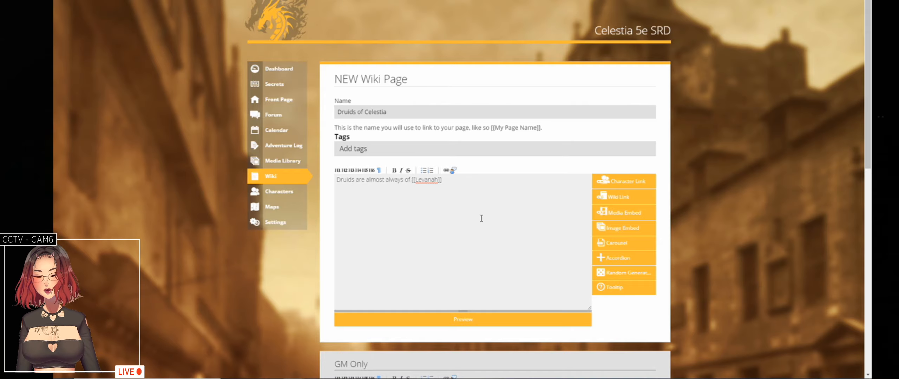
- Insert "followers" before "of [[Levanah]]" and end the sentence with "and retain most of their abilities unchanged."
text(followers)
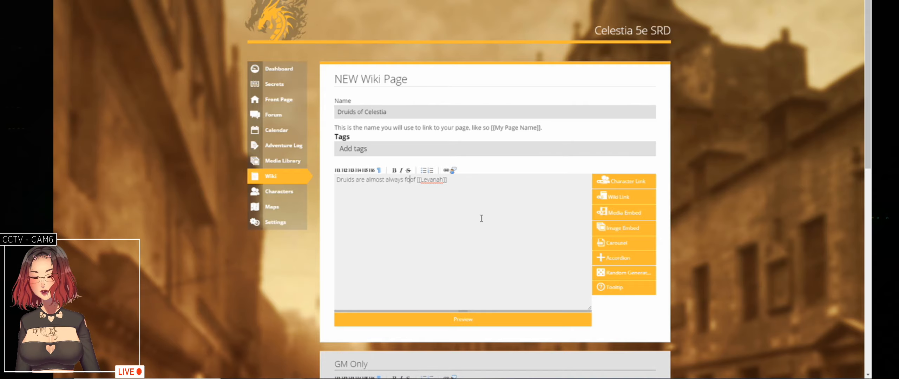
key(ctrl+Right)
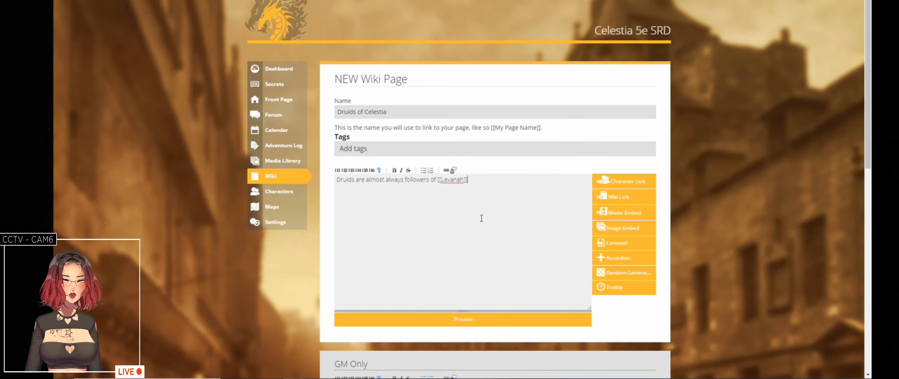
key(End)
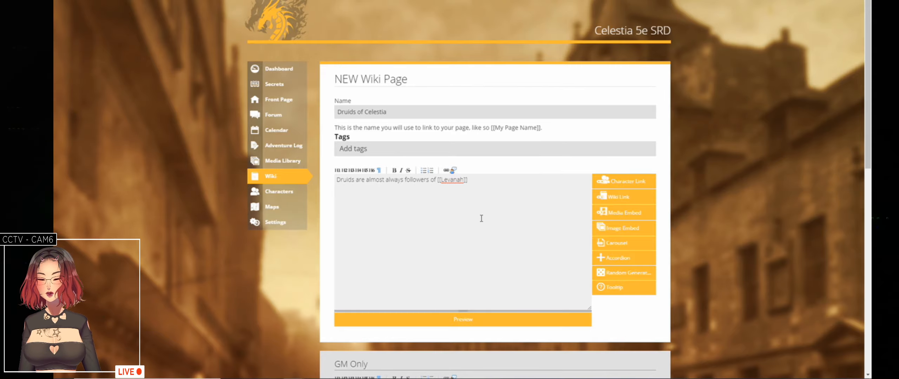
text(and )
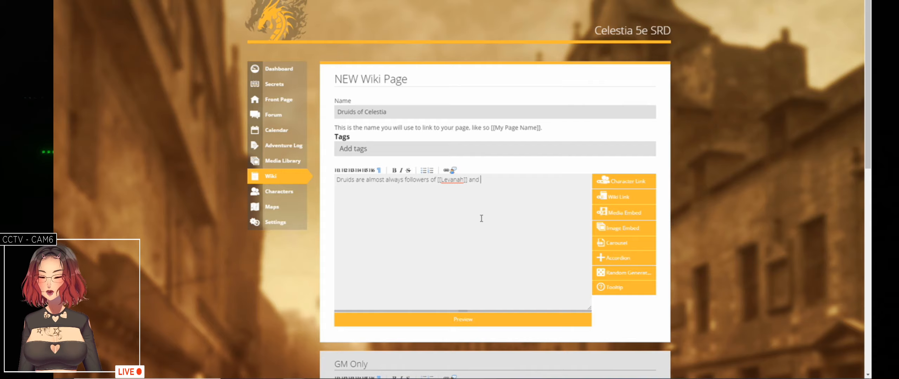
text(retain mo)
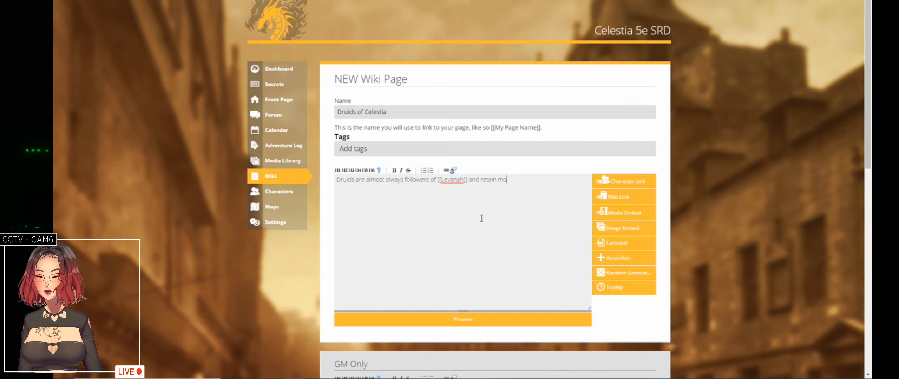
text(st of their a)
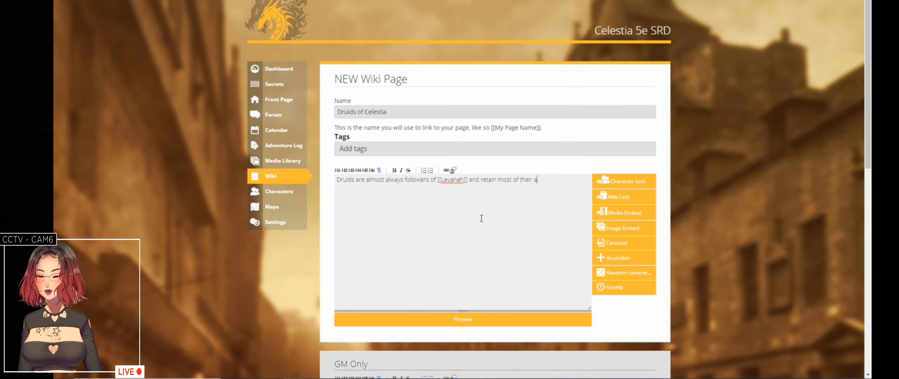
text(bilities un)
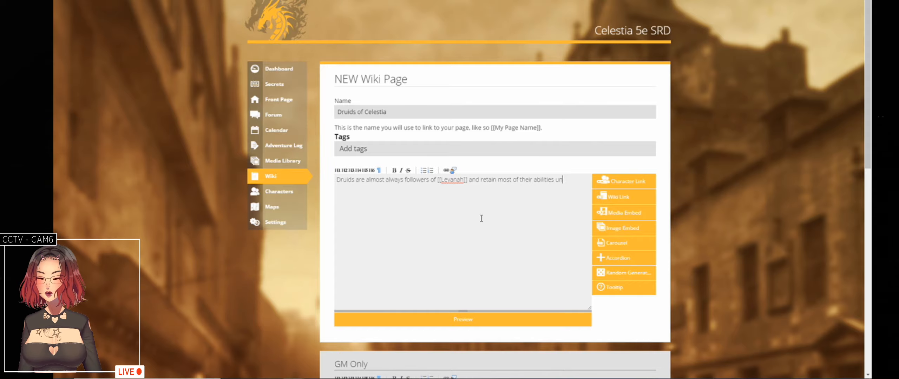
text(changed.)
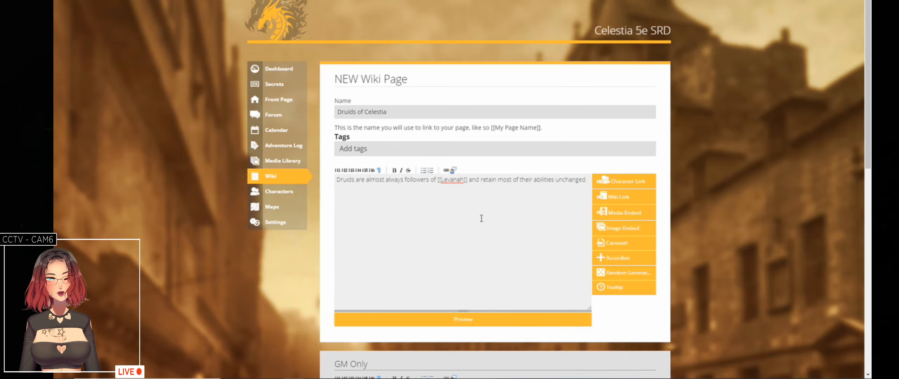
- Save the Druids of Celestia page and open a new page from the Warlock link on the Classes of Celestia page
scroll(676, 183, down, 10)
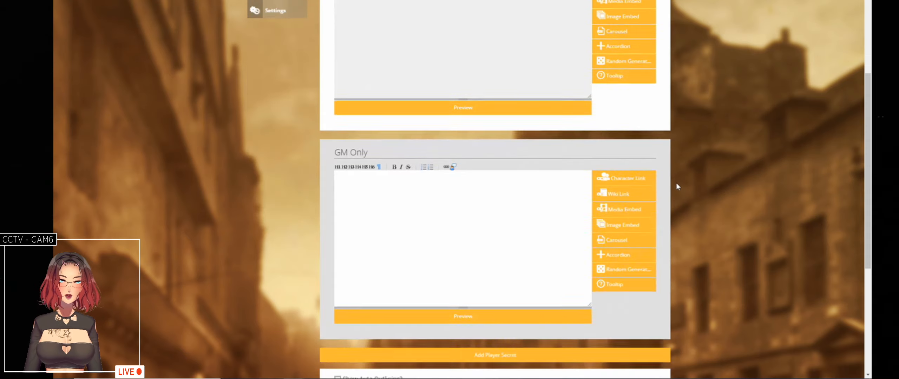
click(443, 303)
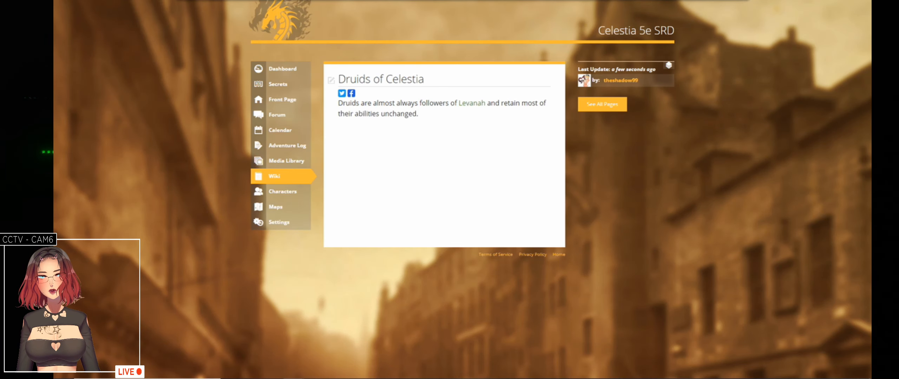
key(ctrl+Tab)
key(ctrl+Tab)
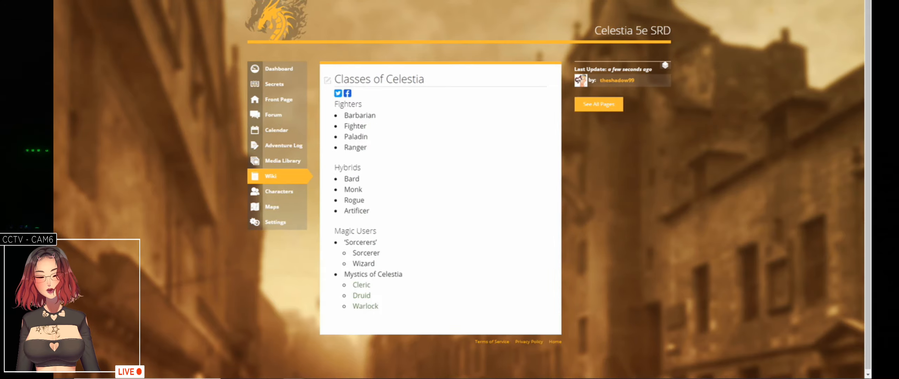
right_click(367, 310)
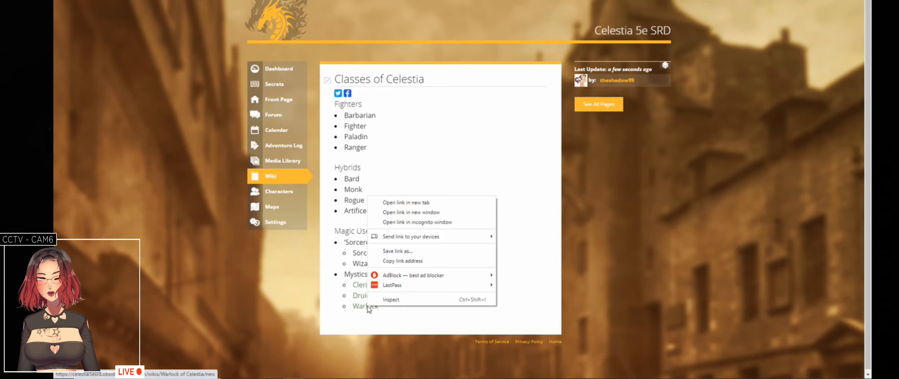
click(428, 205)
key(ctrl+Tab)
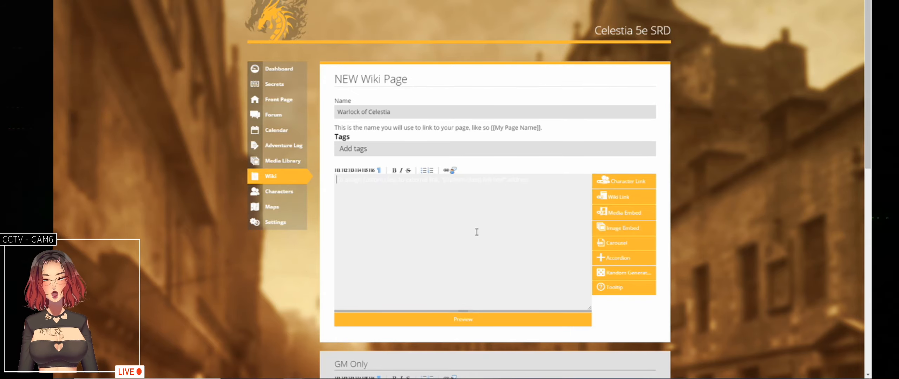
- Begin the Warlock page text with "Warlocks of Celestia make pacts with various entities that may or may not be deities."
text(War)
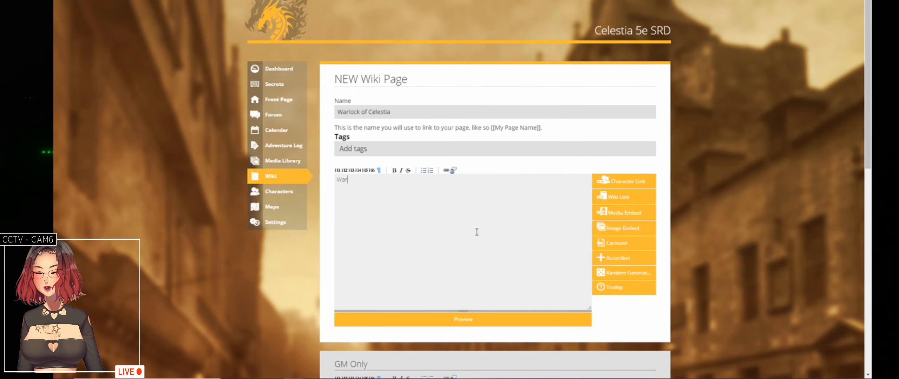
text(locks of Ce)
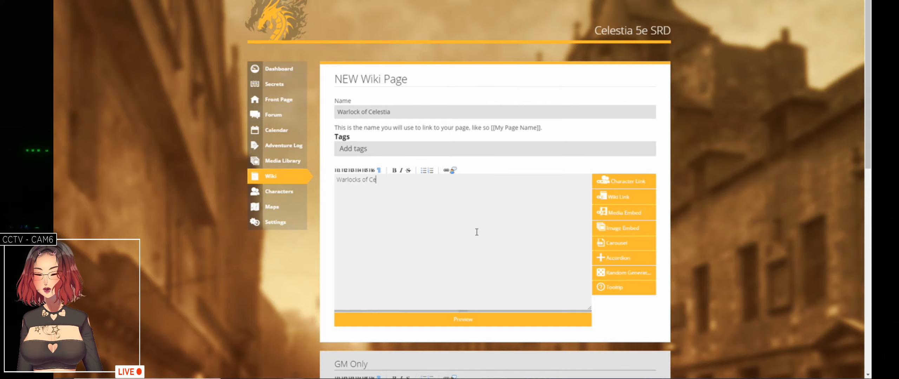
text(lestia ma)
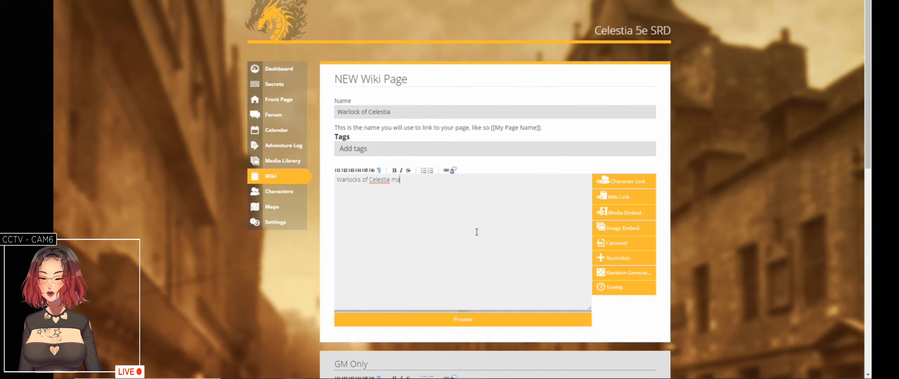
text(ke pacts)
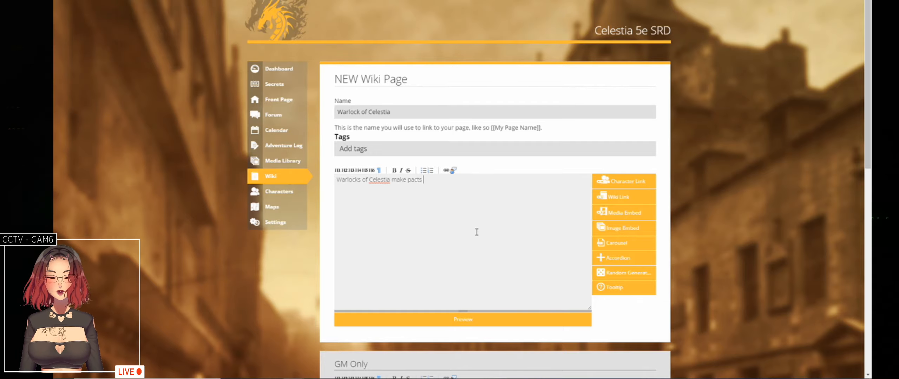
text( with )
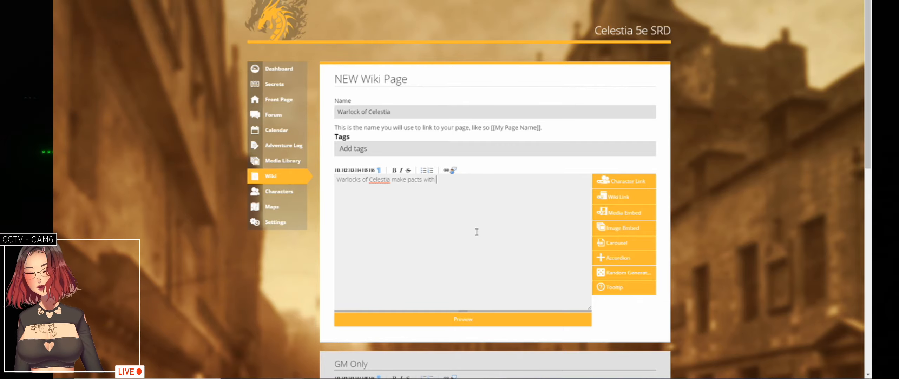
text(various)
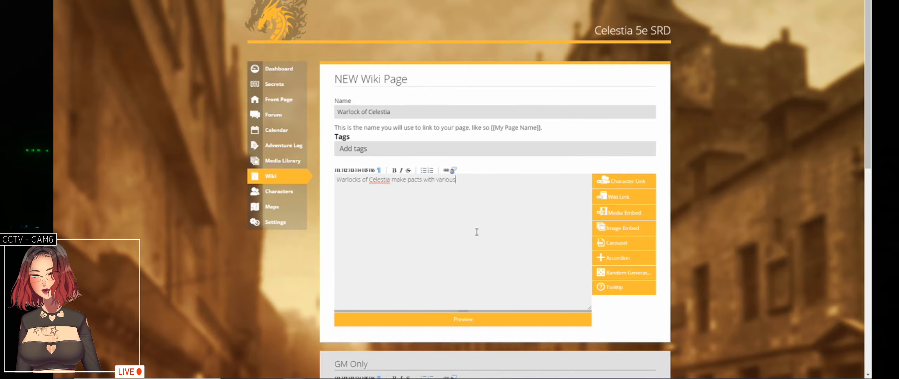
text( entities)
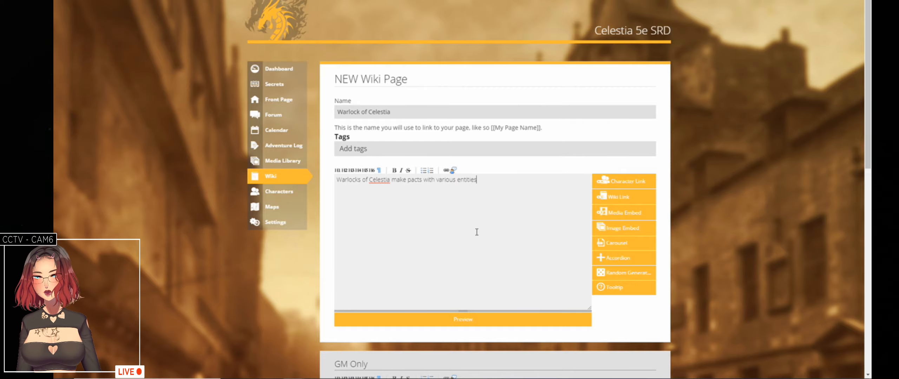
text( t)
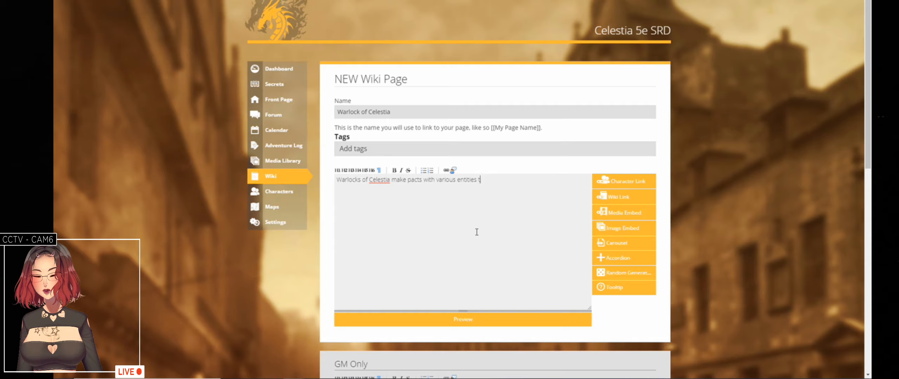
text(hat may or m)
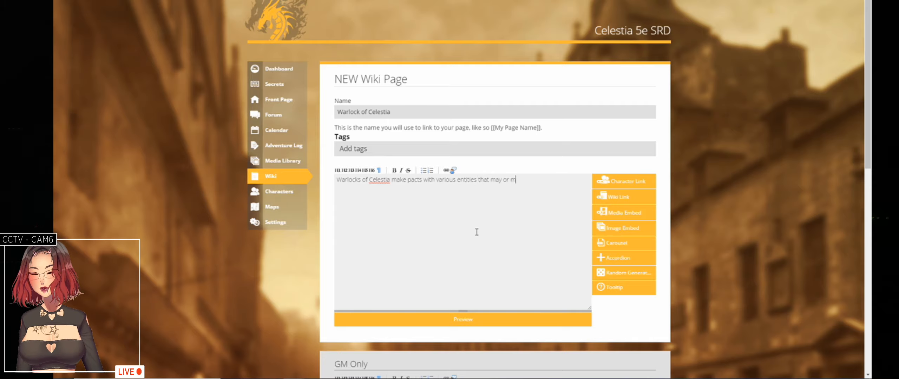
text(ay not be)
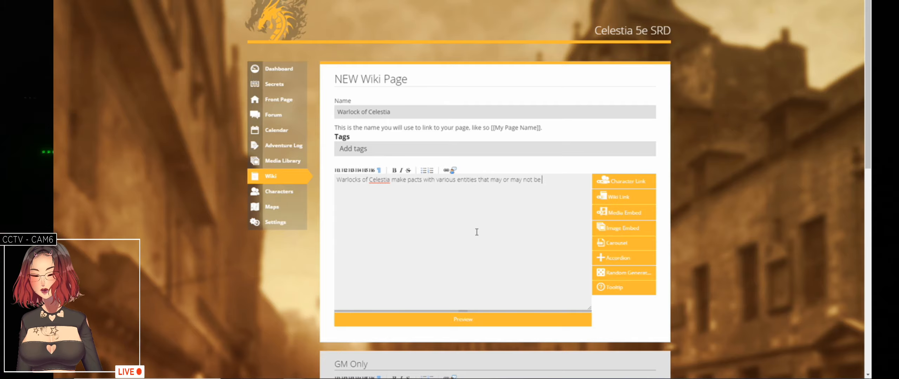
text( deities. )
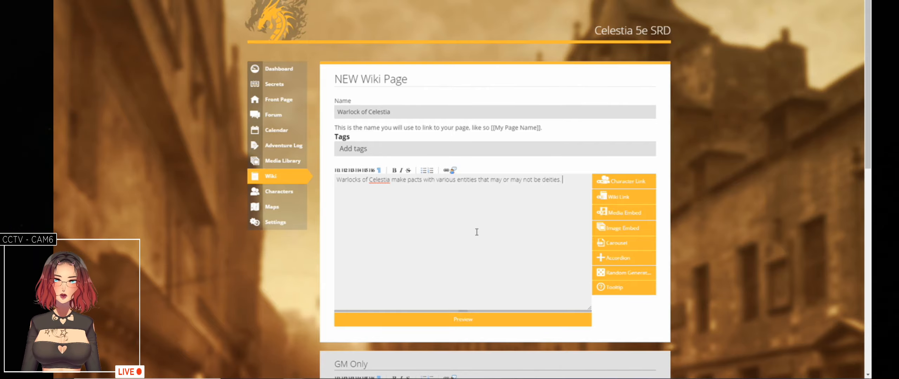
text(In tac)
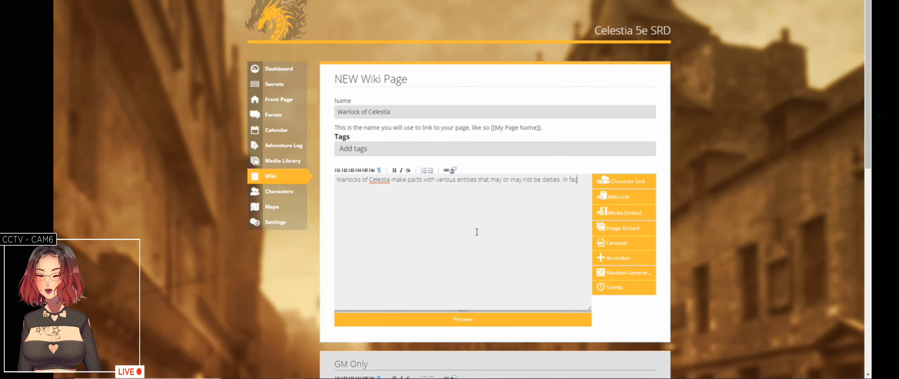
text(t most will gain the)
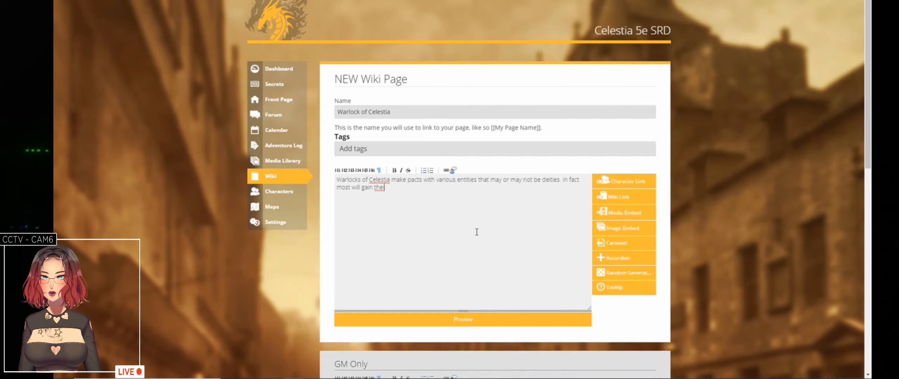
key(BackSpace)
key(BackSpace)
key(BackSpace)
key(BackSpace)
key(BackSpace)
key(BackSpace)
key(BackSpace)
key(BackSpace)
key(BackSpace)
key(BackSpace)
key(BackSpace)
key(BackSpace)
key(BackSpace)
key(BackSpace)
key(BackSpace)
key(BackSpace)
key(BackSpace)
key(BackSpace)
key(BackSpace)
key(BackSpace)
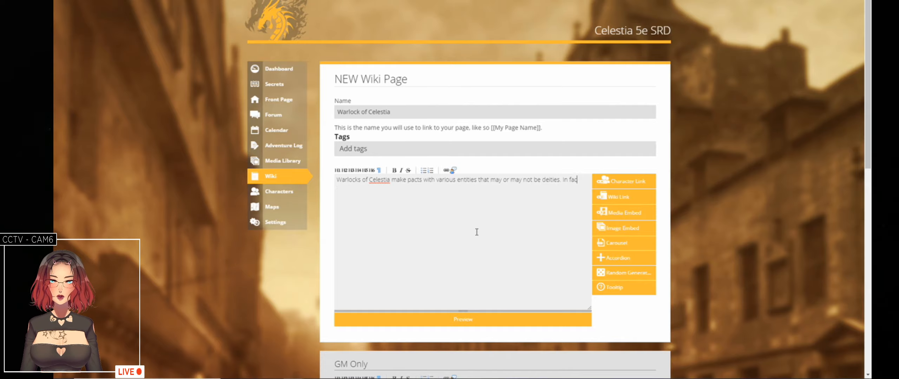
key(BackSpace)
key(BackSpace)
key(BackSpace)
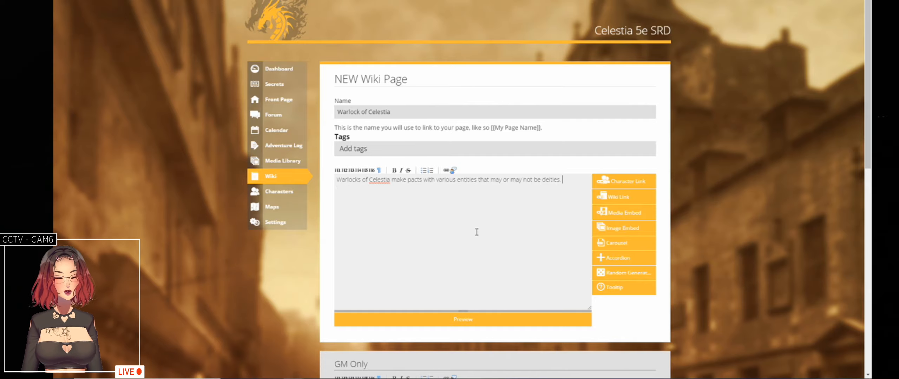
- Start the second sentence with "Most will already have magical potential, but will form a pact with a Fey entity, demon, or"
text(Mos)
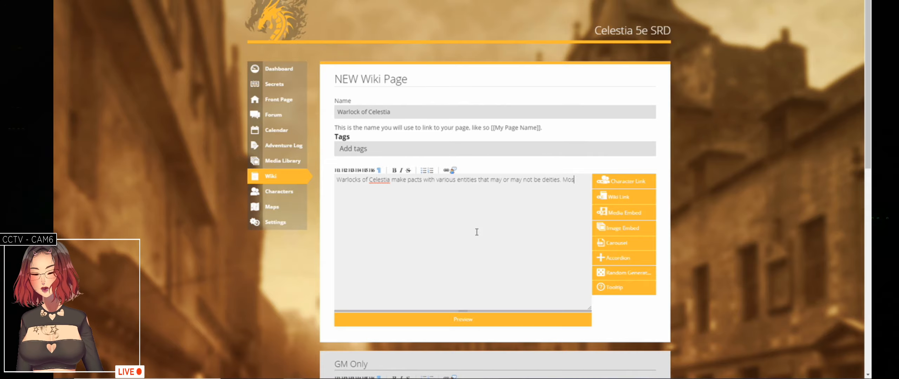
text(t will alre)
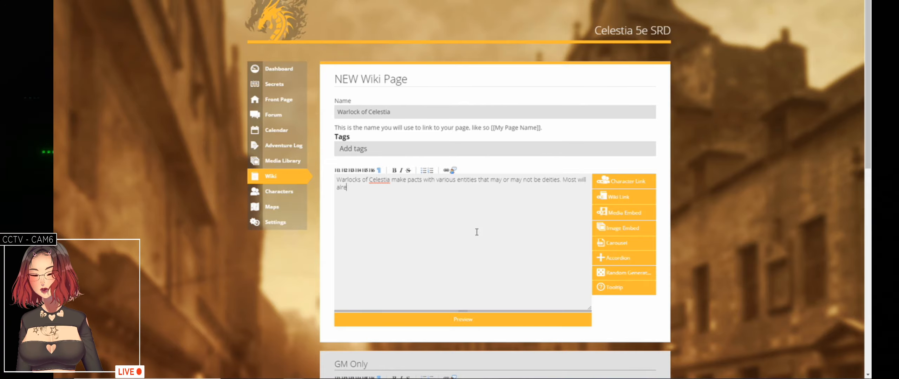
text(ady have)
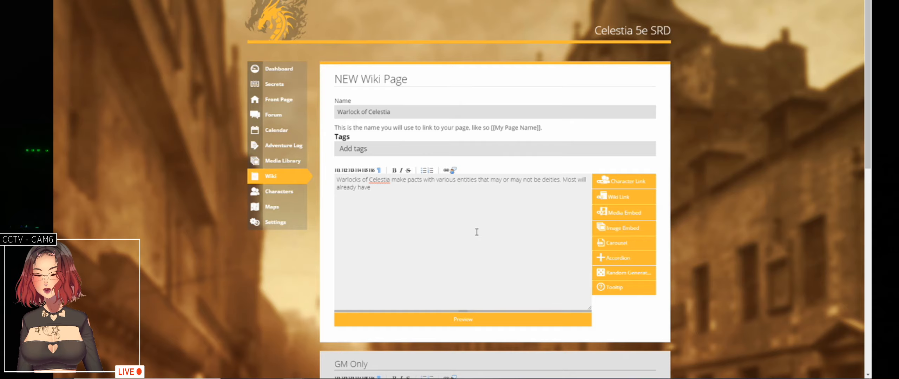
text( magical pote)
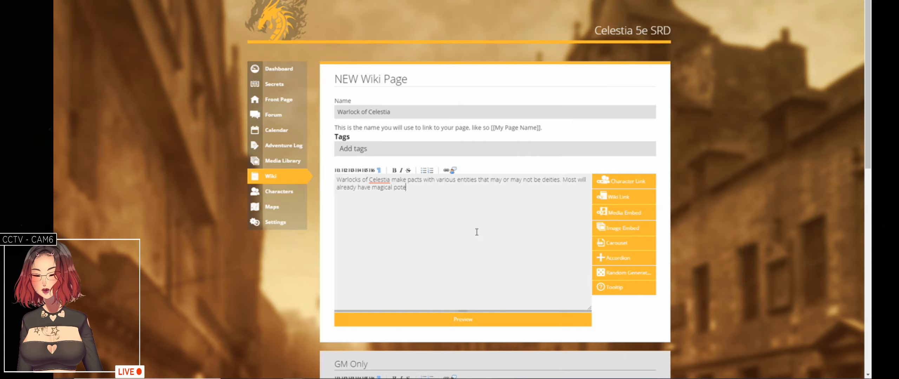
text(ntial)
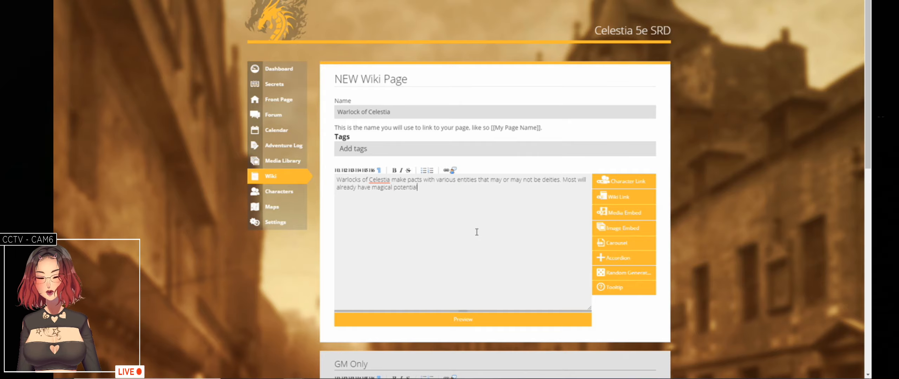
text(, but will)
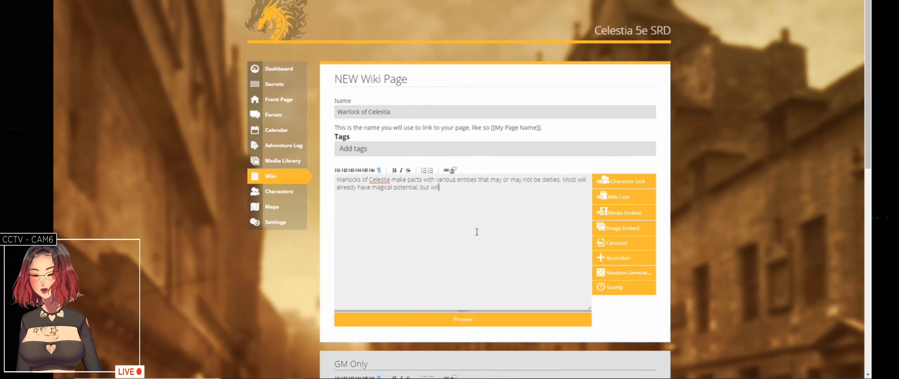
text( form a pa)
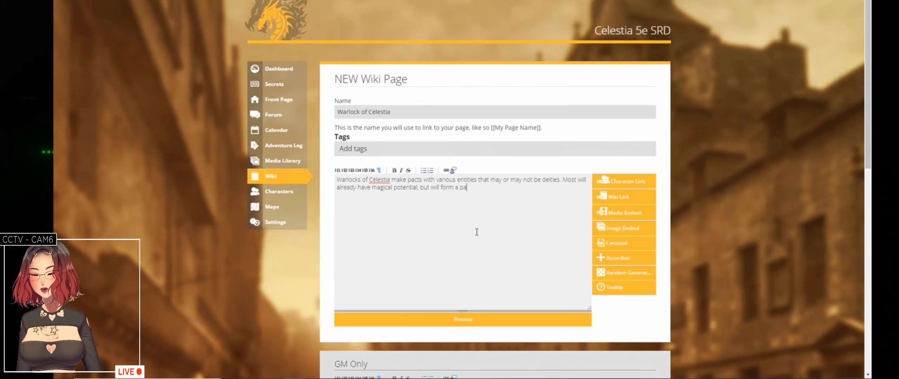
text(ct with a )
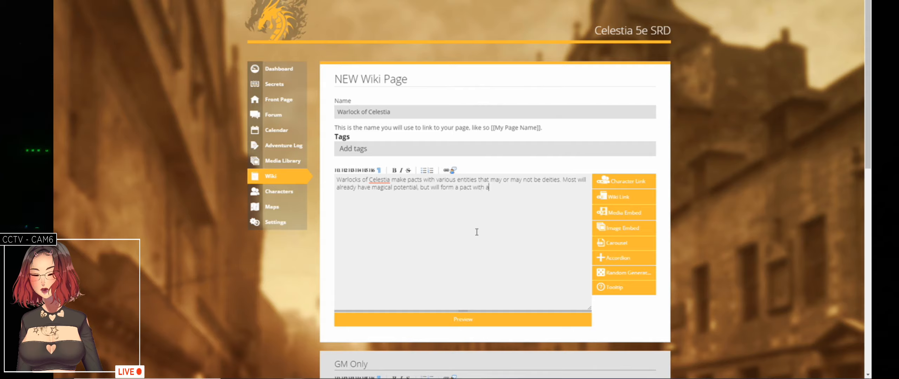
text(Fey)
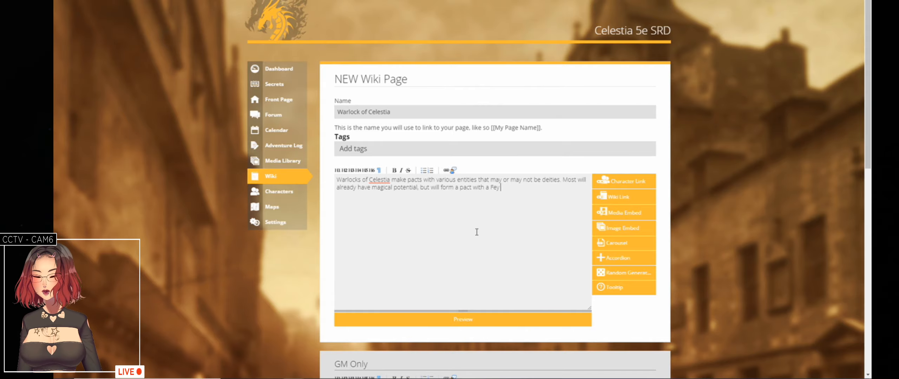
text( entity)
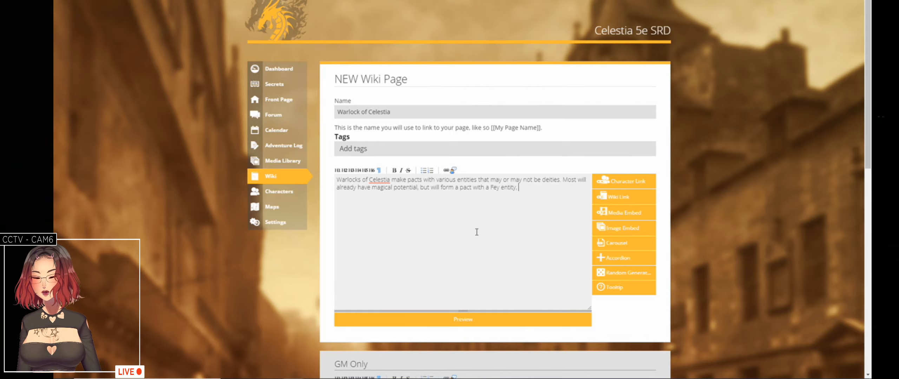
text(, demon, or)
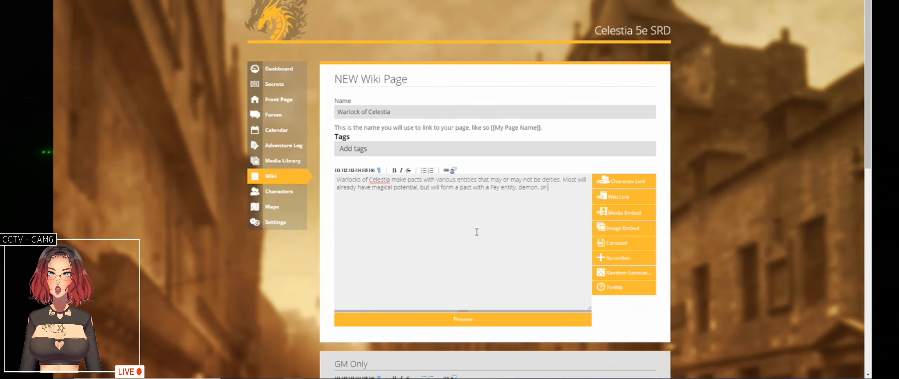
- Check the Other Powers on the Deities of Celestia page and end the Warlock draft's second sentence with "other creature to gain more power."
click(379, 1)
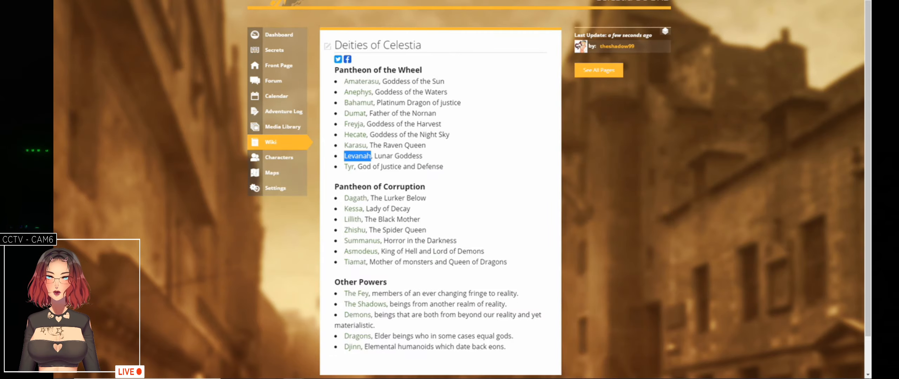
click(538, 200)
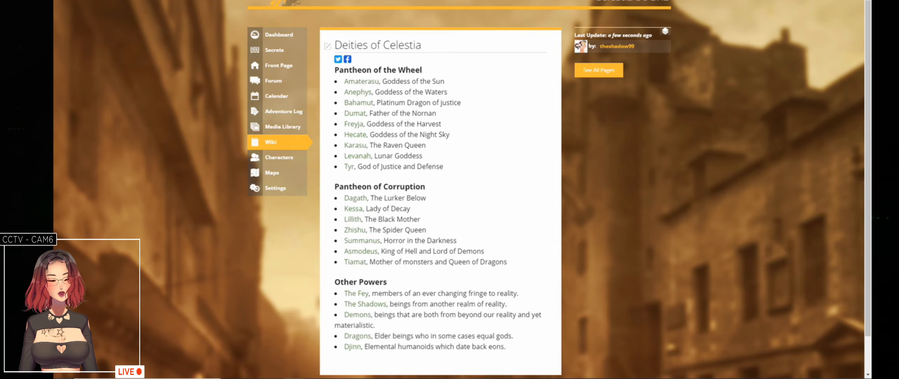
click(495, 1)
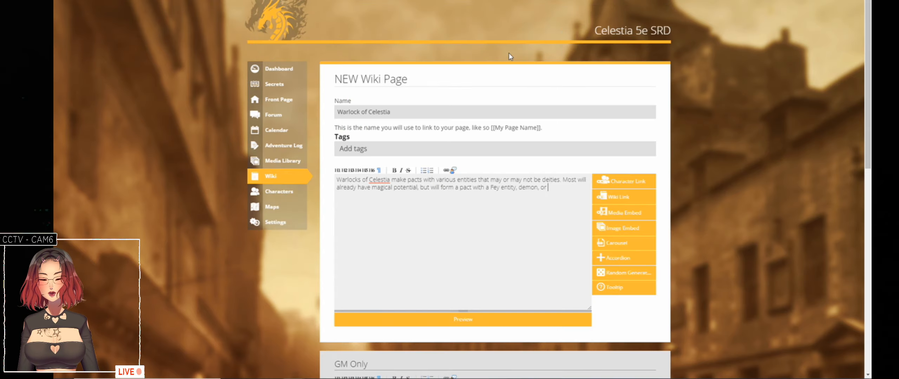
click(549, 231)
text(other cre)
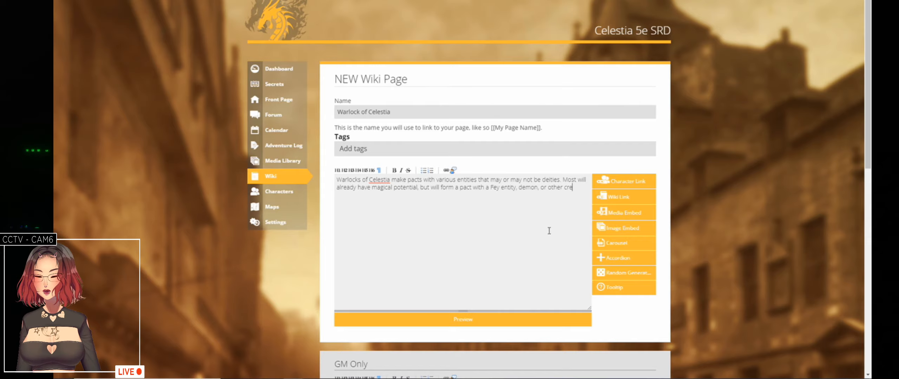
text(ature to gain more power)
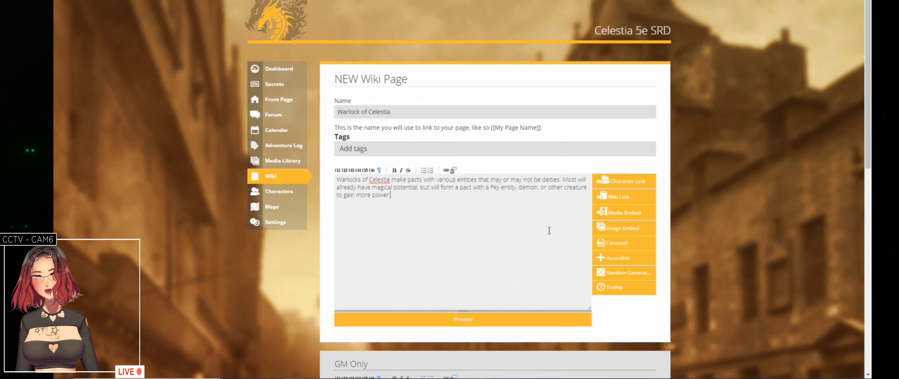
text(.)
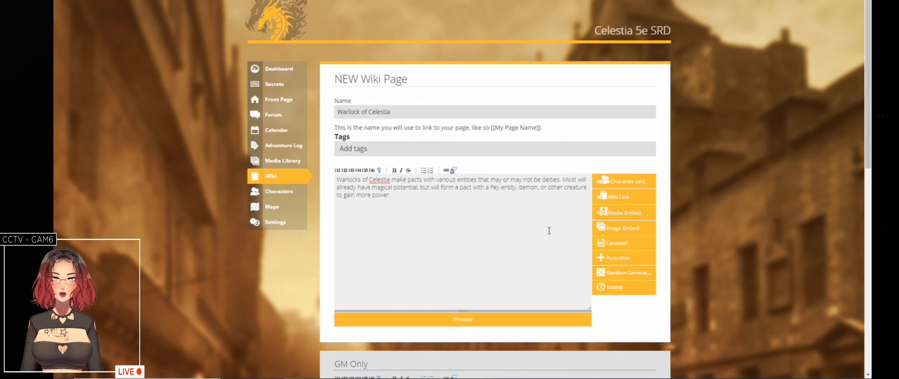
- Start a third sentence with "Usually they lack the ability to work the most powerful forms of magic"
text( Usuall)
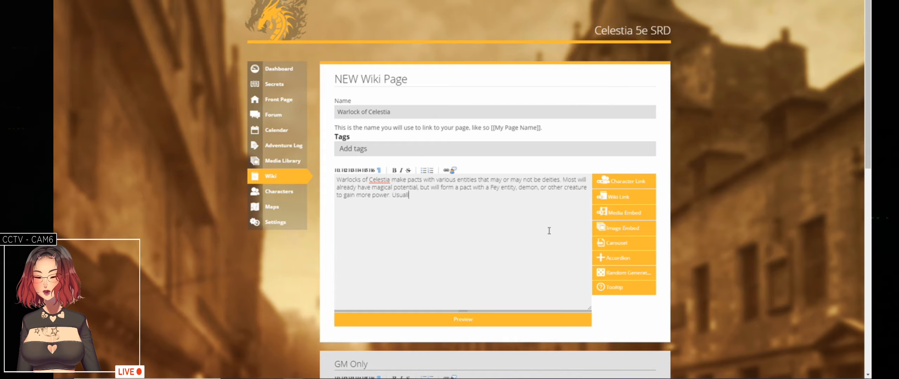
text(y they lack the)
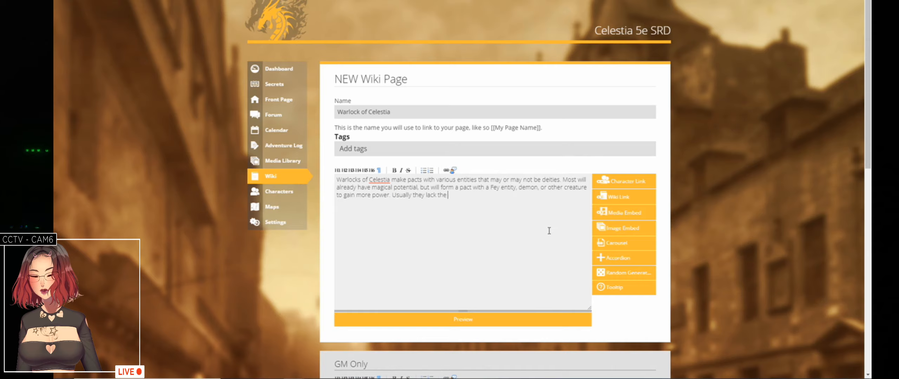
text( ability to )
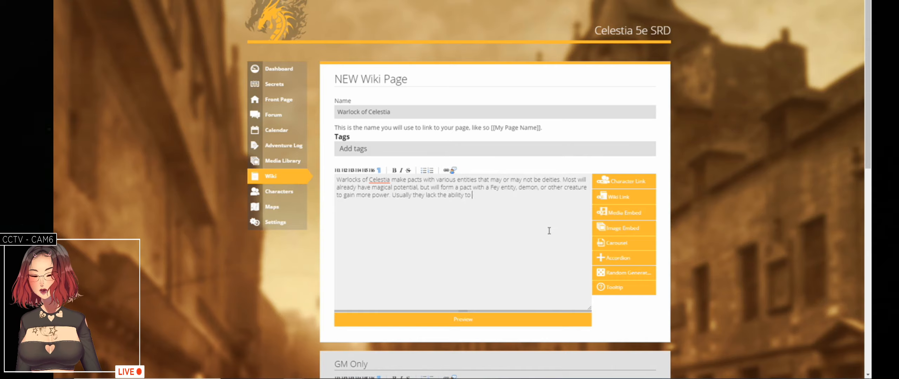
text(work the m)
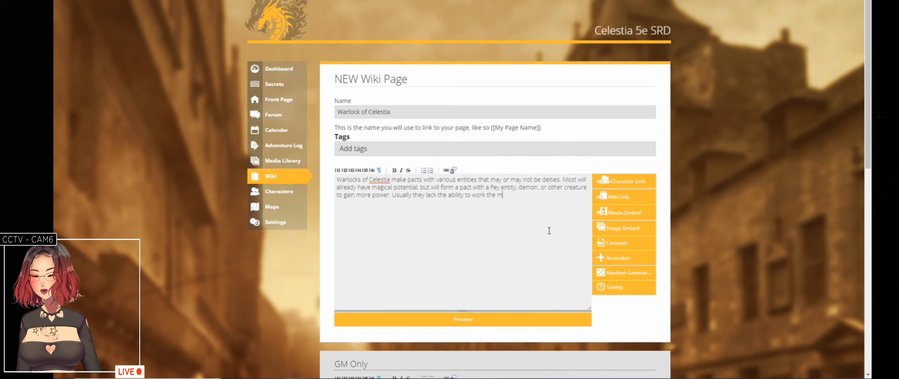
text(ost powerful)
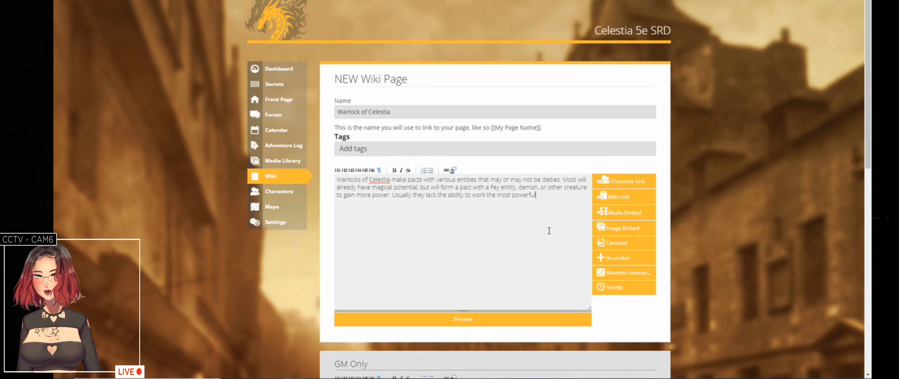
text( forms of magic)
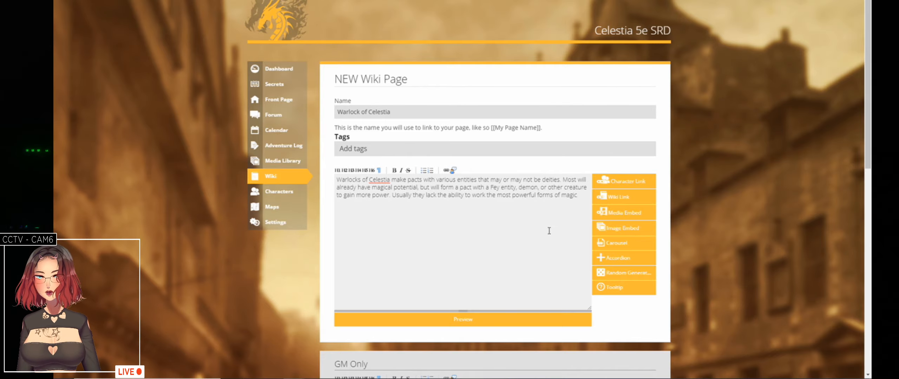
- Complete the third sentence with "and so seek power from other sources."
text( and seek)
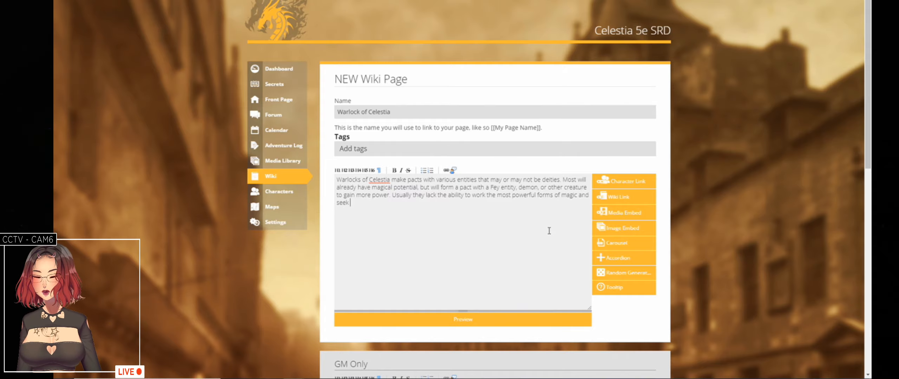
key(BackSpace)
key(BackSpace)
text(o seek )
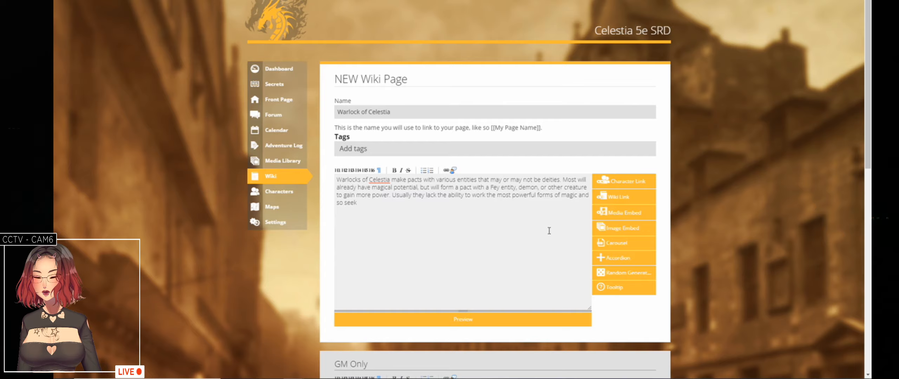
text(power fr)
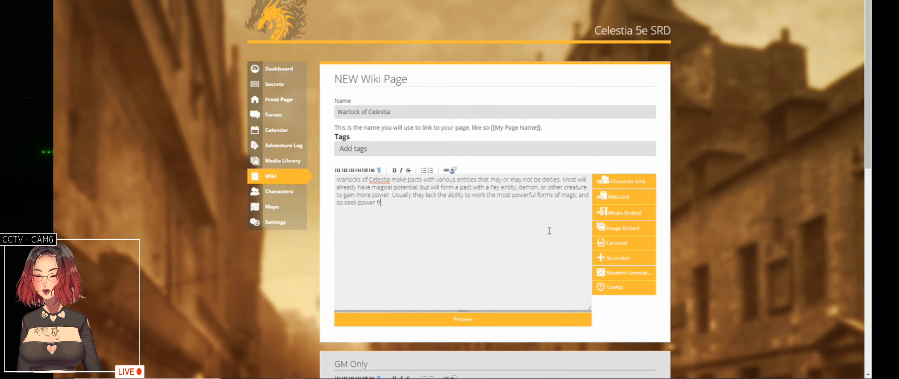
text(om other)
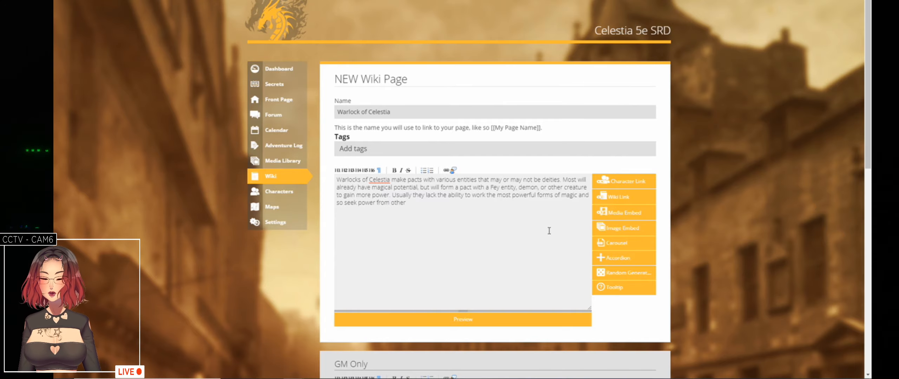
text( sources.)
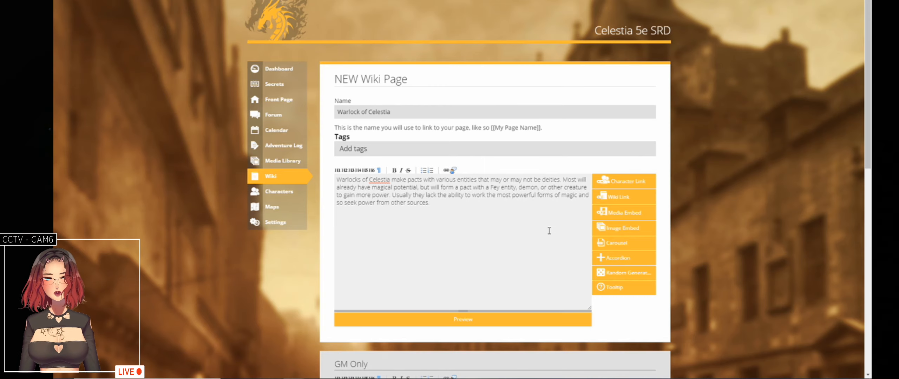
- Switch to the Roll20 compendium, search for "warlock" and review the patron options in the Warlock class entry
key(ctrl+Tab)
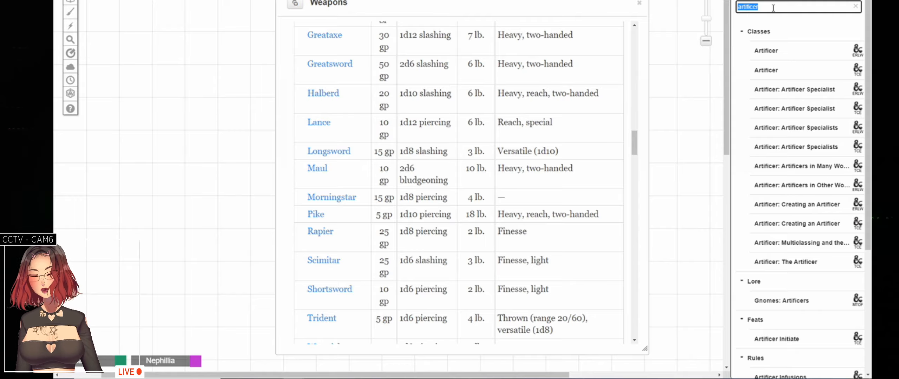
text(warlock)
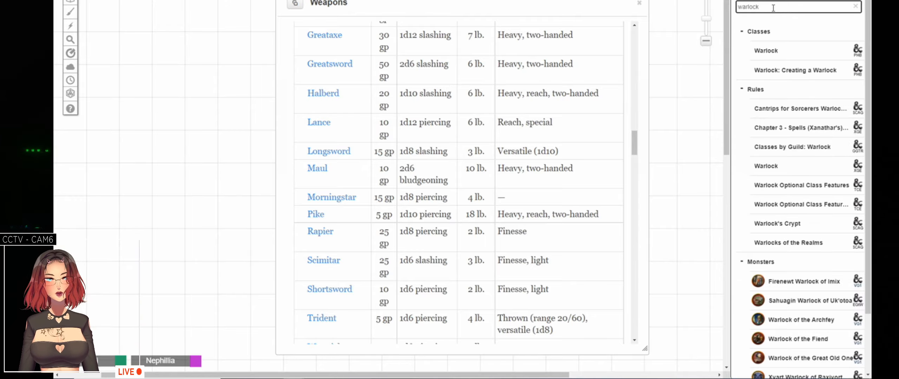
click(783, 55)
drag(635, 53, 634, 309)
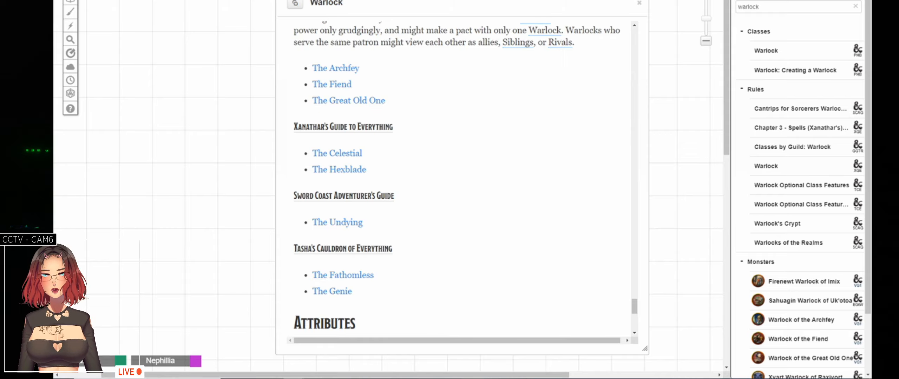
- Return to the Warlock of Celestia draft and create the wiki page
click(344, 0)
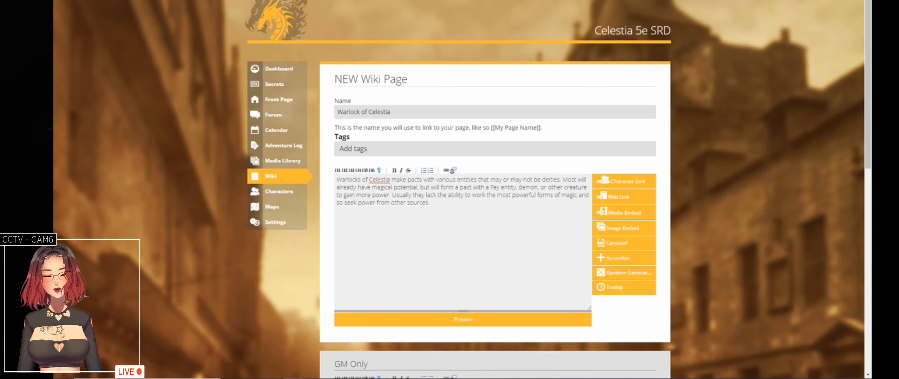
scroll(646, 315, down, 10)
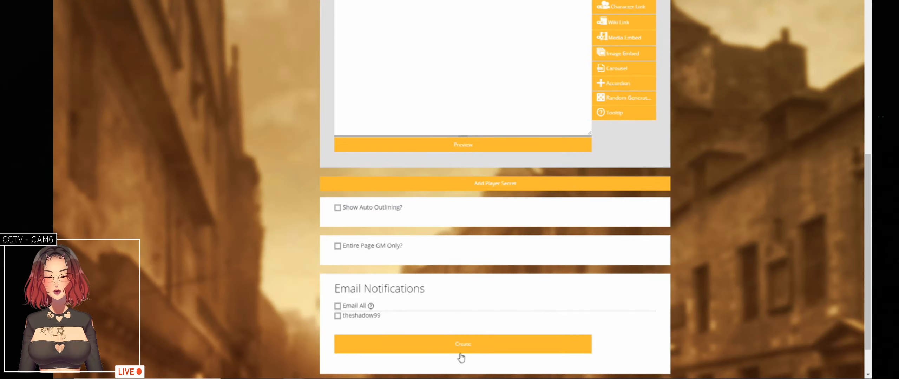
click(461, 346)
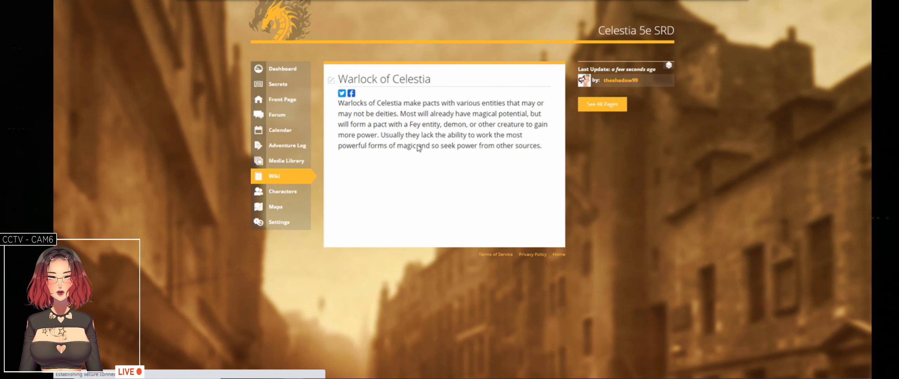
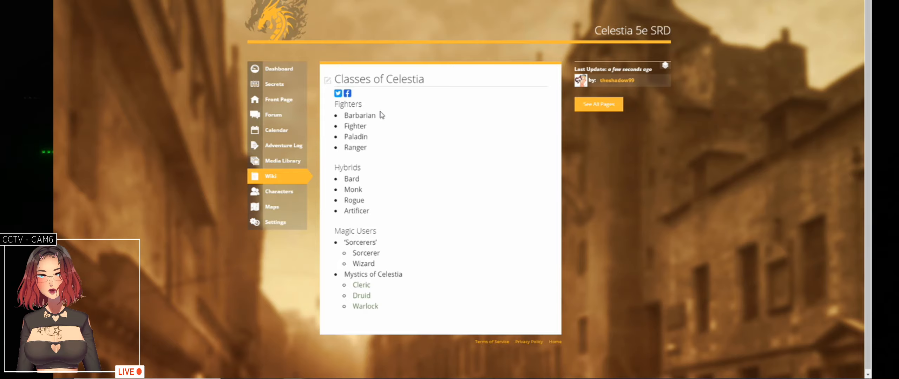
- Compare the Barbarian entry on the Classes of Celestia page with the archetype list in the other Celestia wiki
drag(346, 116, 375, 118)
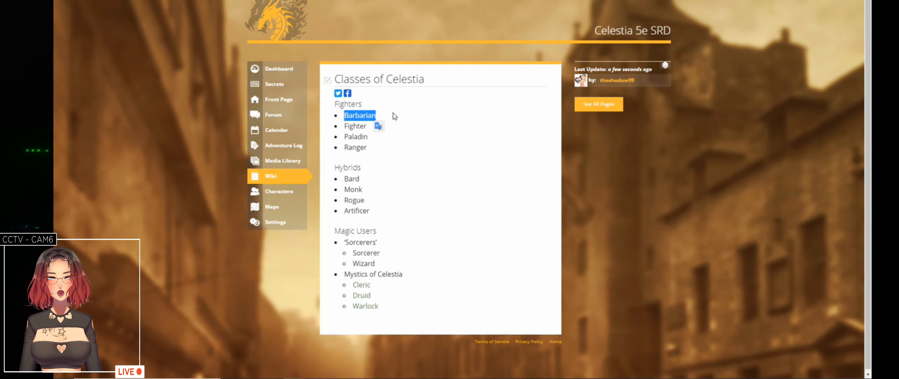
click(481, 130)
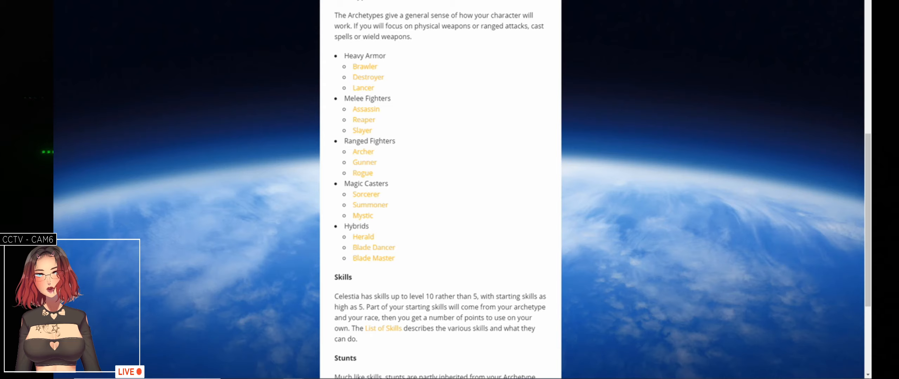
key(ctrl+Tab)
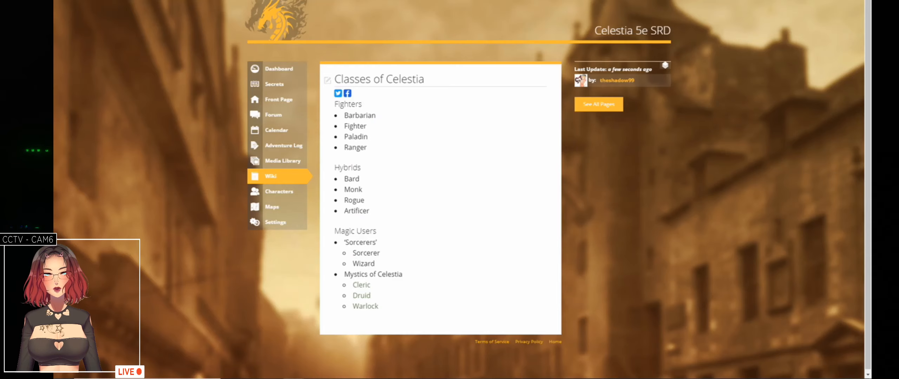
- Edit the Classes of Celestia page to add a 'Destroyers' bullet under Fighters, with Barbarian nested beneath it as a second-level item
click(327, 80)
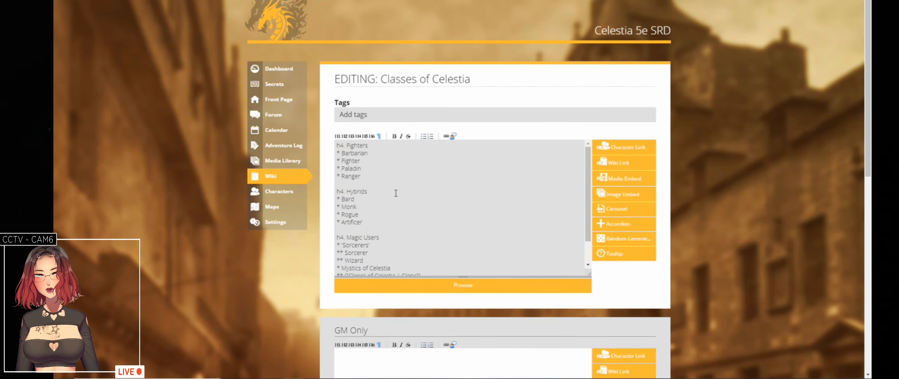
click(375, 145)
key(Down)
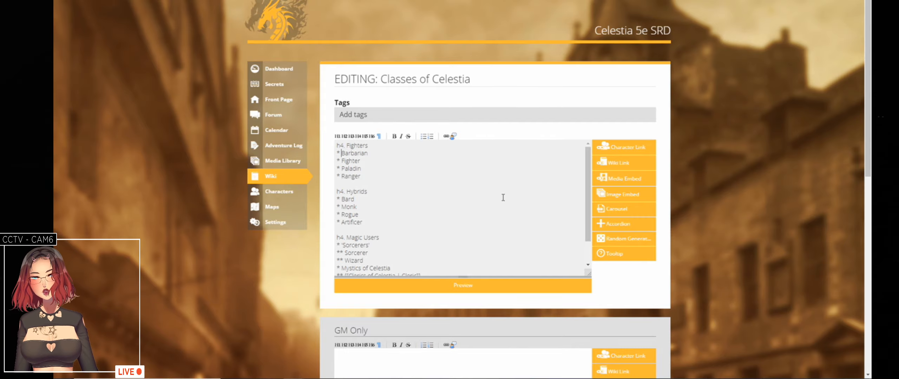
key(Return)
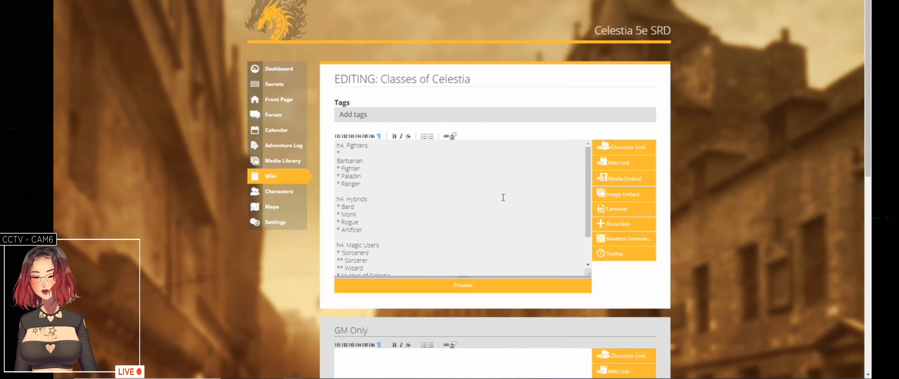
text(**)
key(Up)
text('D)
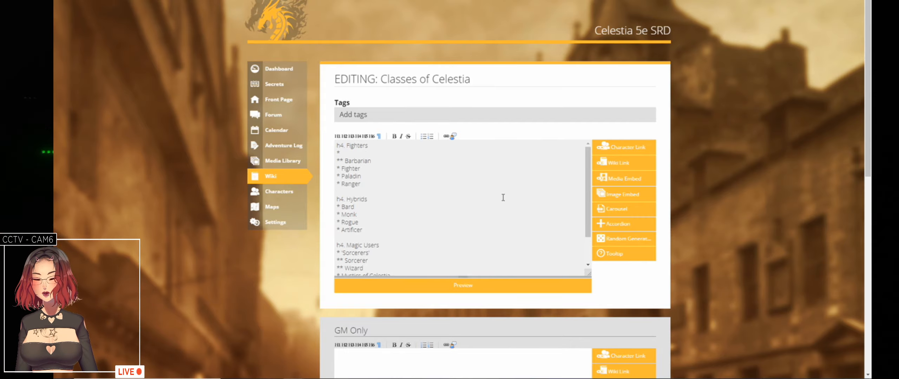
text(estroyers)
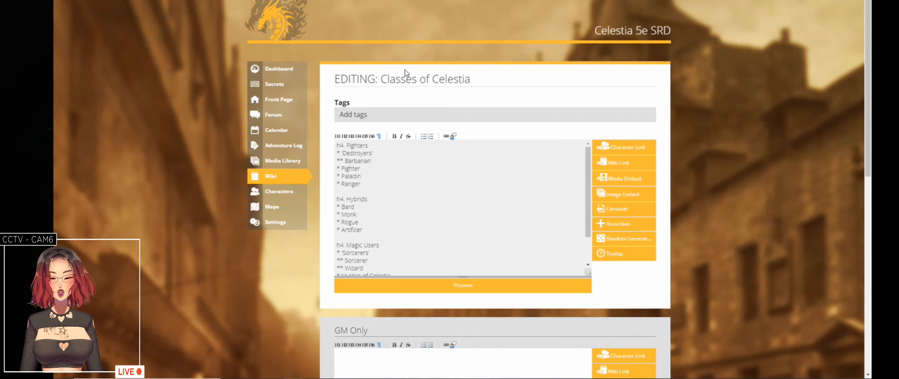
- Check the archetype list in the other Celestia wiki and add an 'Assassin/Rogue' bullet under Hybrids, with Rogue nested as its second-level item
key(ctrl+Tab)
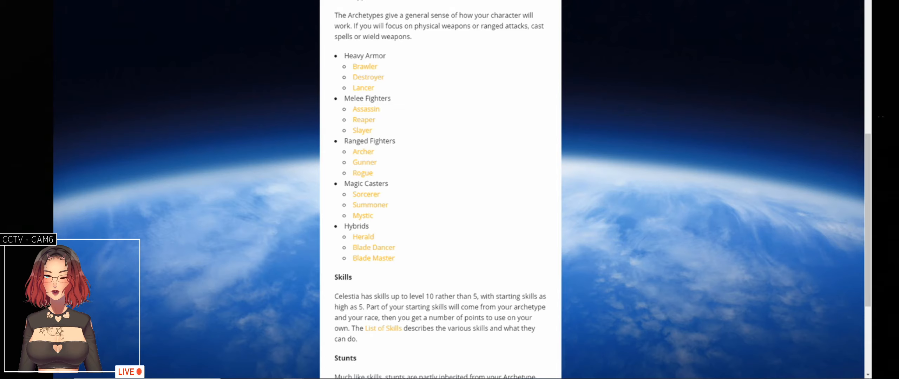
key(ctrl+Tab)
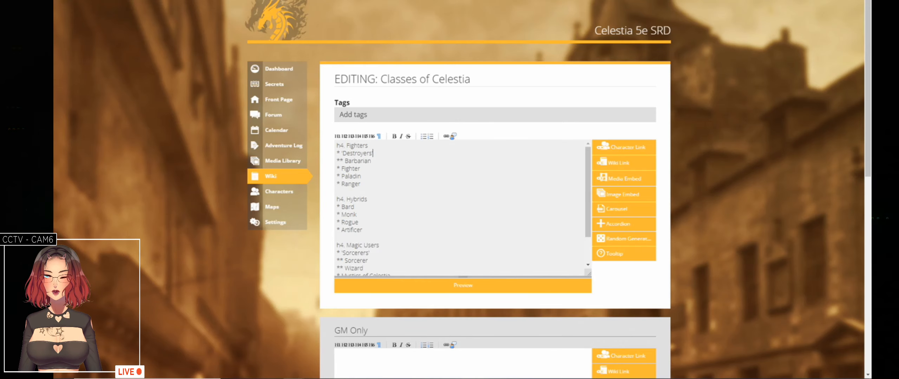
click(366, 222)
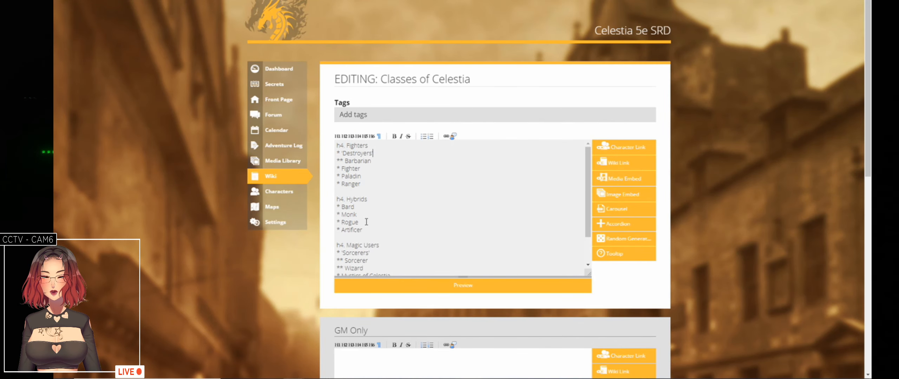
key(Return)
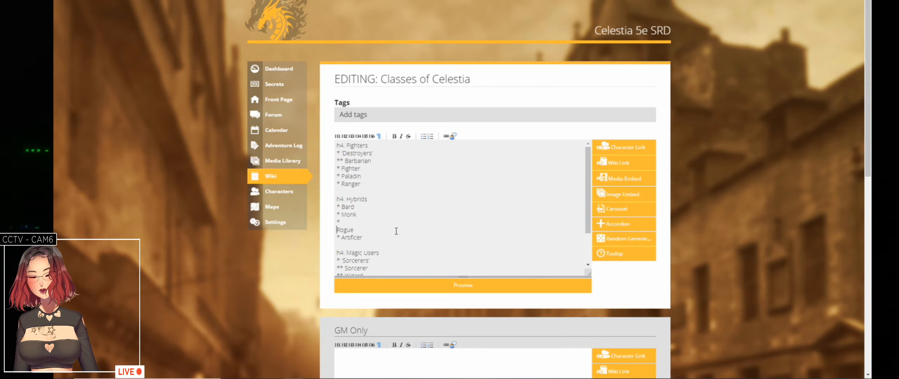
text(**)
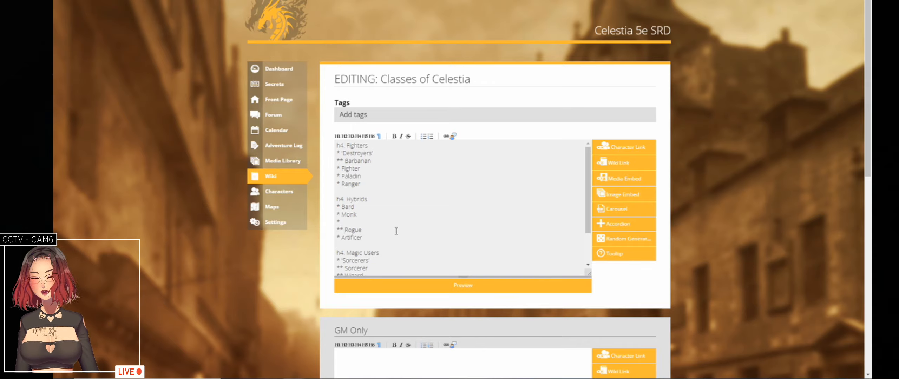
text(Assass)
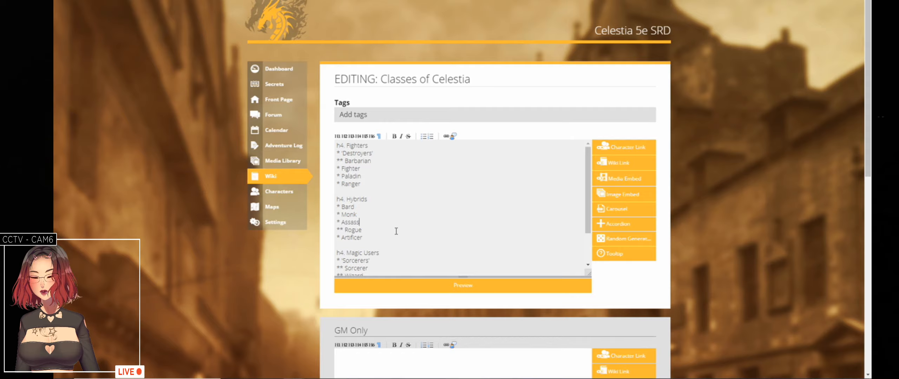
text(in/R)
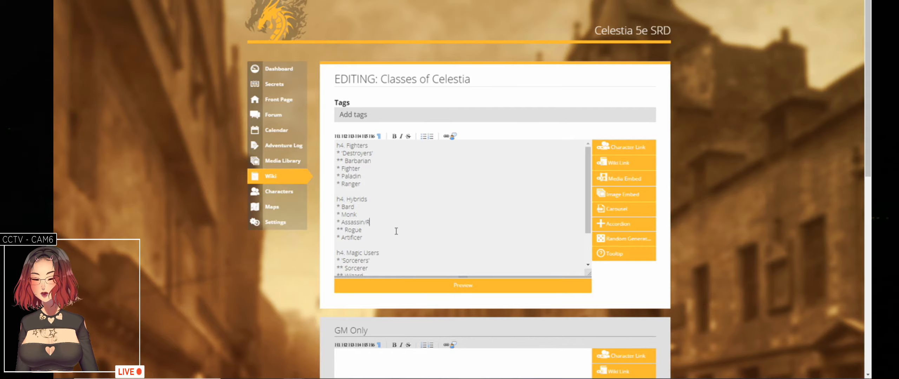
text(ogue)
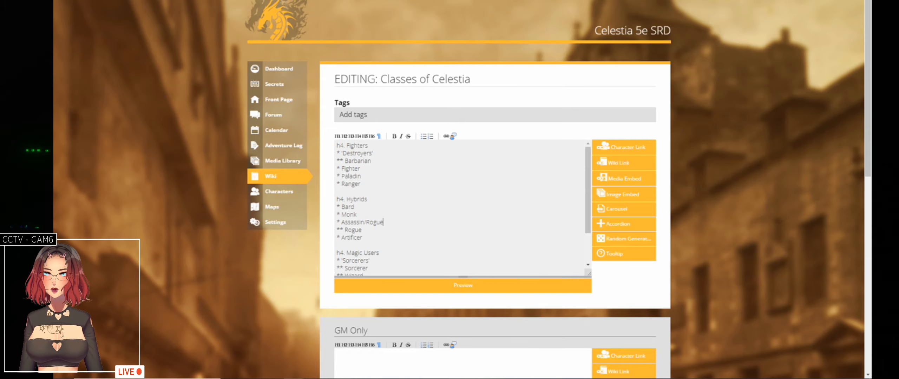
- Review the Reaper archetype page in the other Celestia wiki and return to its archetype list
key(ctrl+Tab)
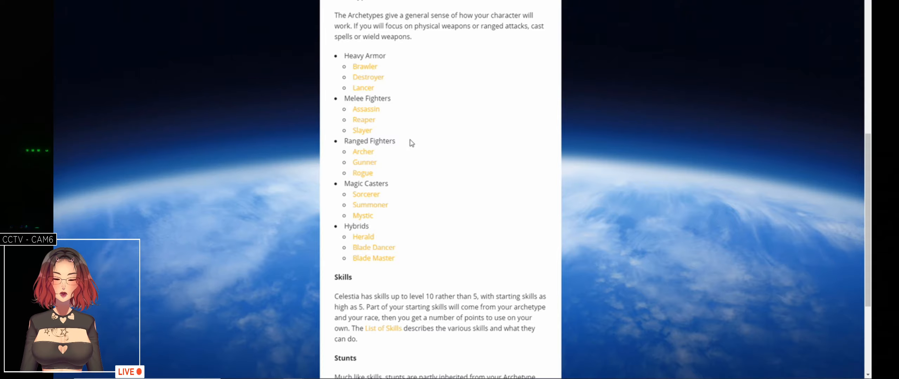
click(371, 123)
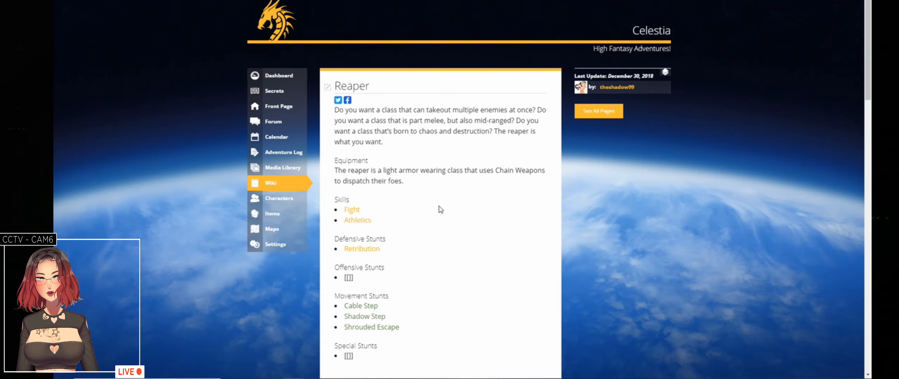
key(alt+Left)
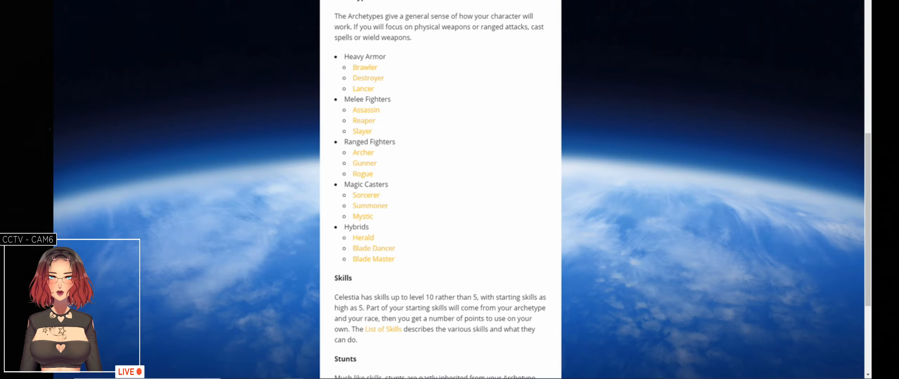
- Add a 'Lancer' bullet under Fighters in the Classes of Celestia draft, with Fighter nested beneath it as a second-level item
key(ctrl+Tab)
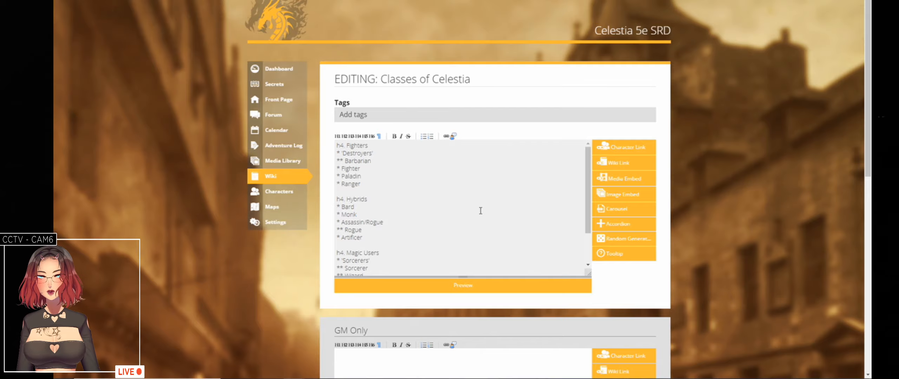
click(371, 168)
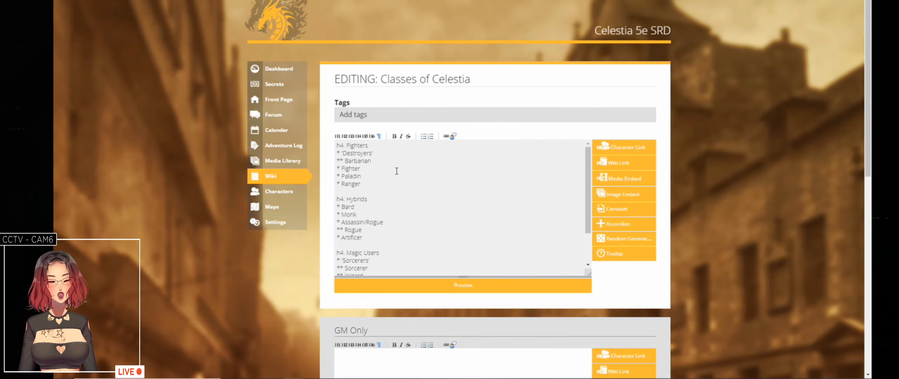
key(Return)
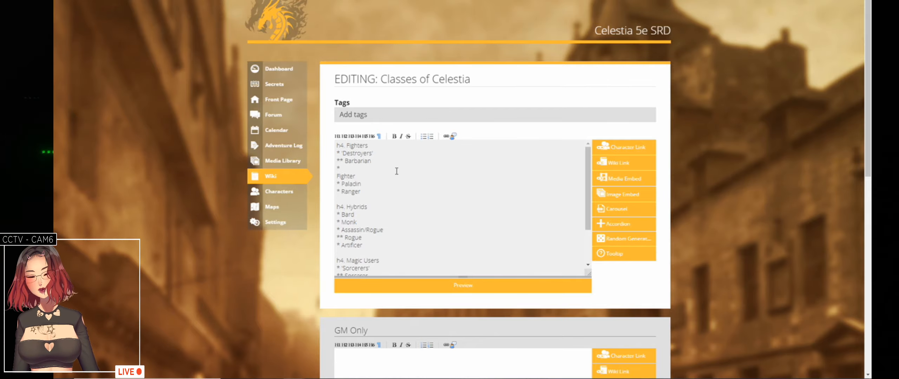
text(** )
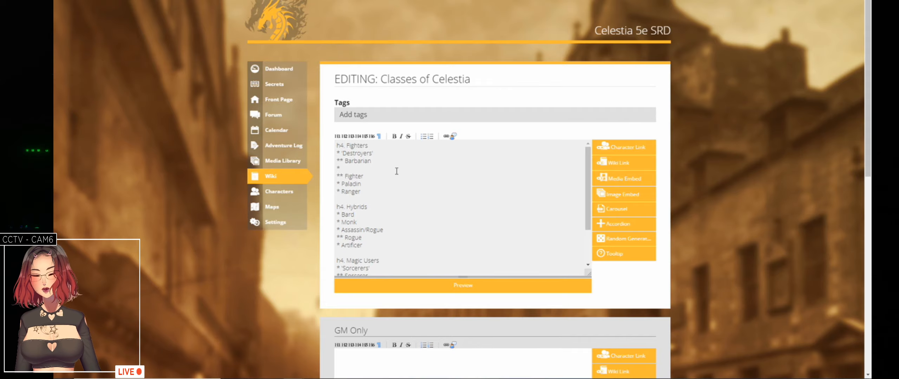
text(Brawle)
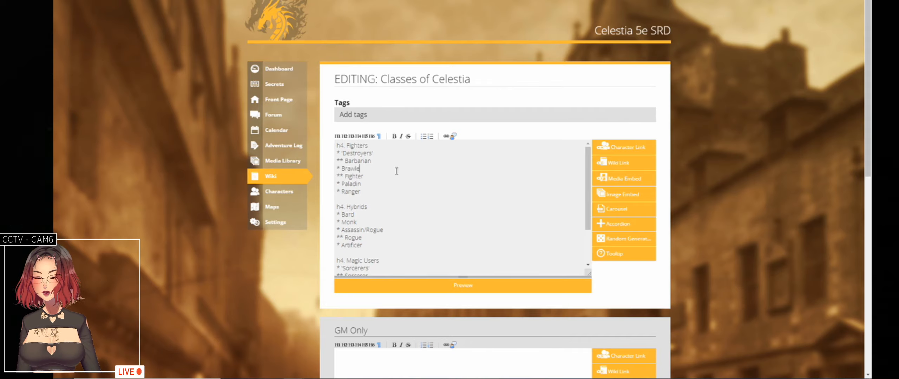
text(r/)
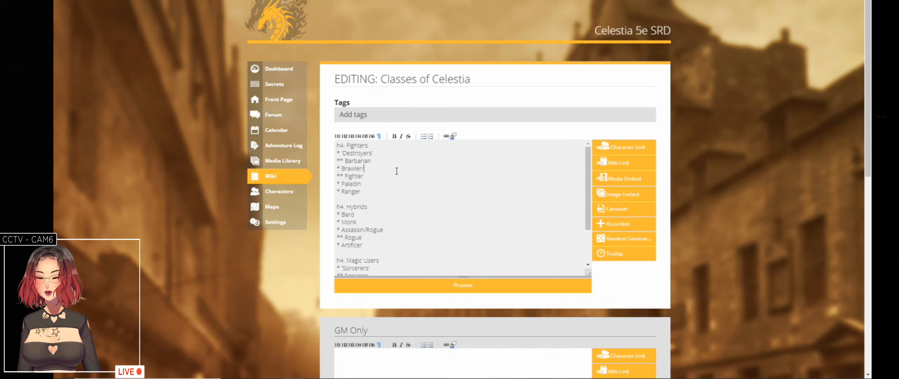
text(Lancer)
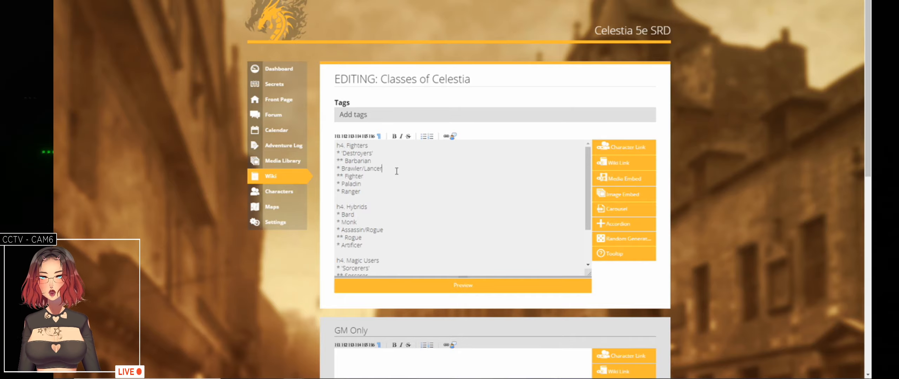
key(ctrl+Left)
key(ctrl+shift+Left)
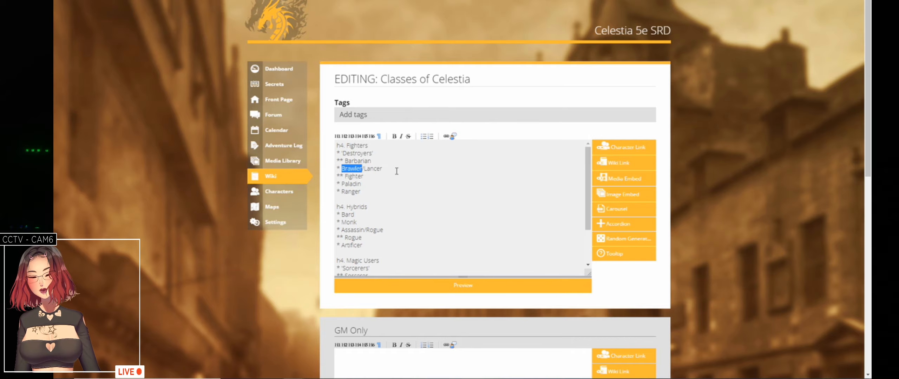
key(BackSpace)
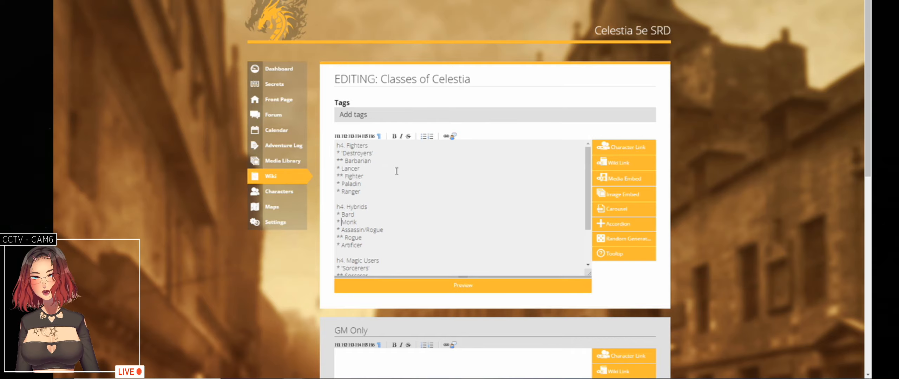
- Add a 'Brawler' bullet under Hybrids, with Monk nested beneath it as a second-level item
key(Return)
text(*)
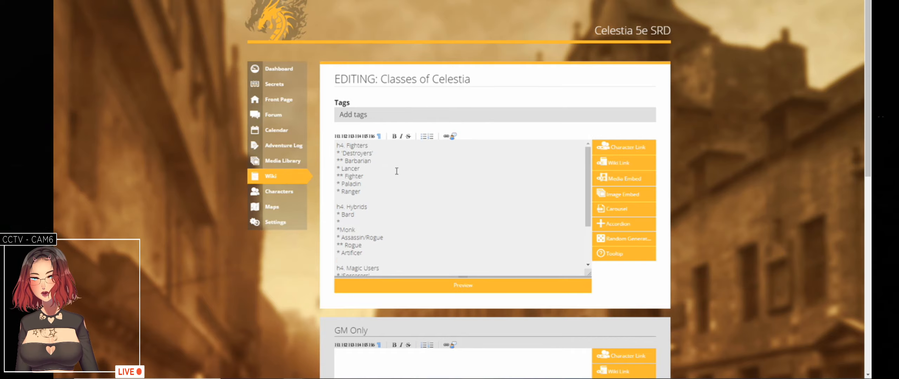
text(* Brawler)
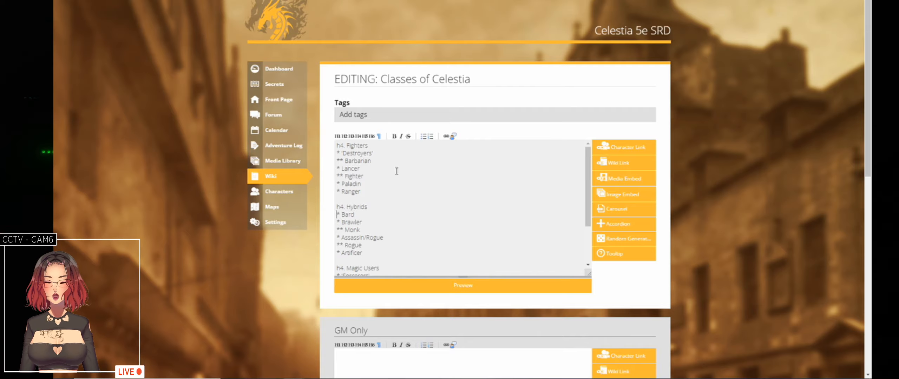
- Nest Bard under a 'Herald/Blade Dancer/Blade Master' bullet in Hybrids, copying the three names from the other wiki and joining them with slashes
key(Return)
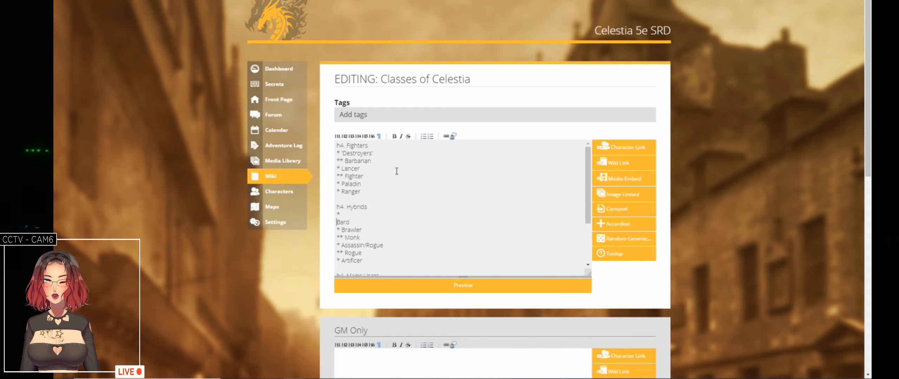
text(**)
key(Up)
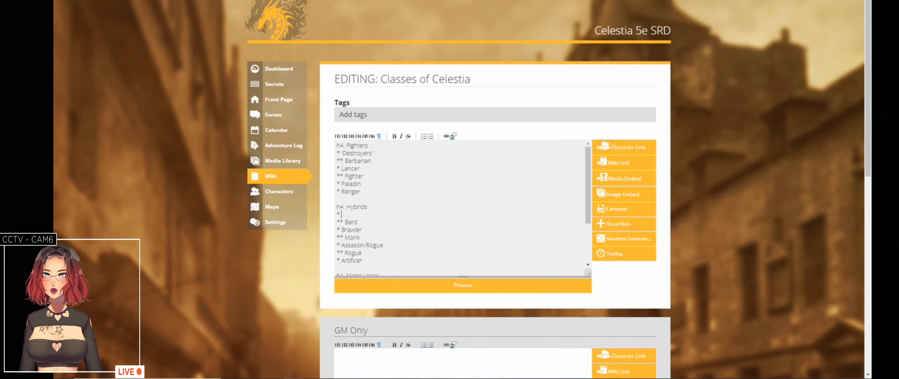
key(ctrl+Tab)
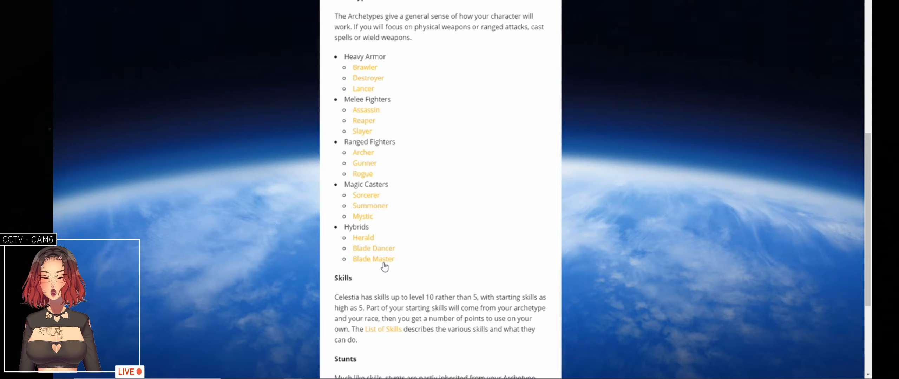
drag(404, 260, 353, 239)
key(ctrl+c)
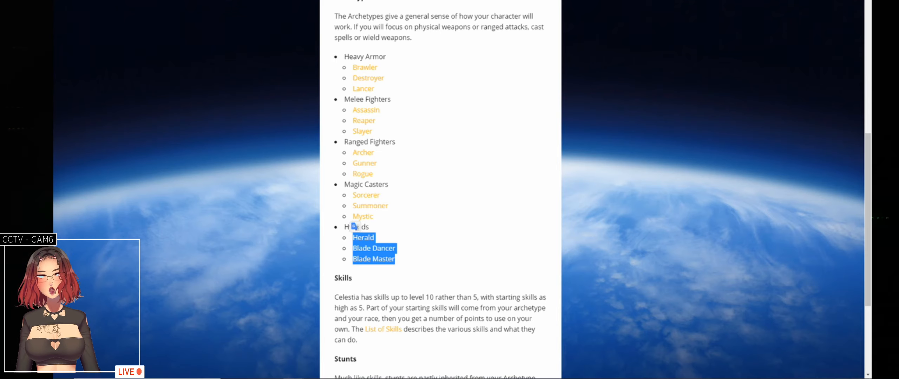
key(ctrl+Tab)
key(ctrl+v)
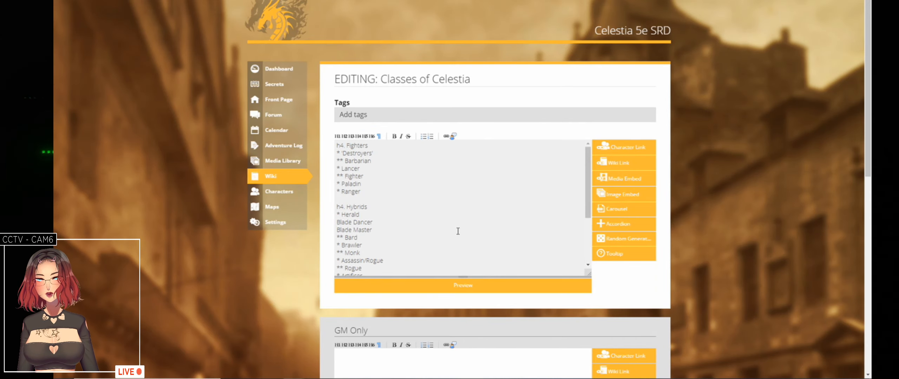
text(/)
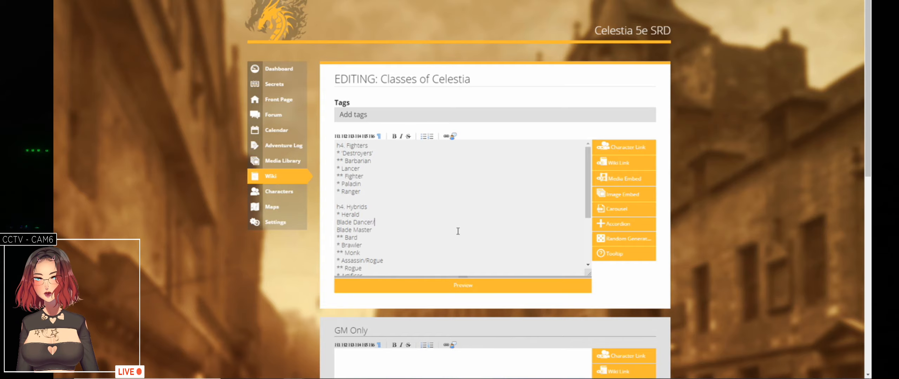
key(Delete)
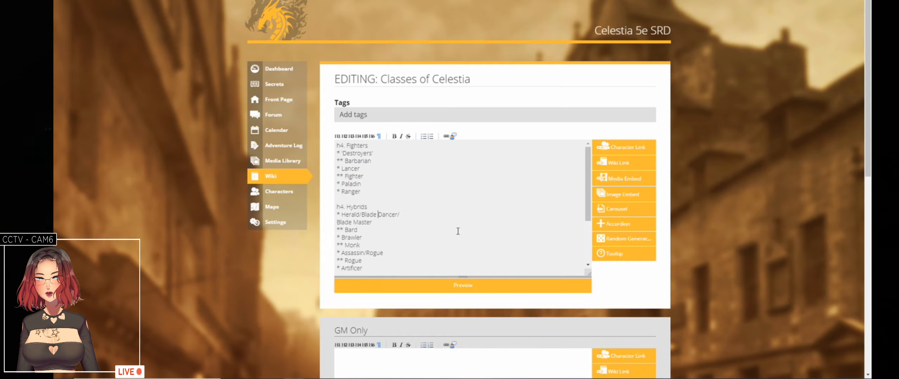
key(Delete)
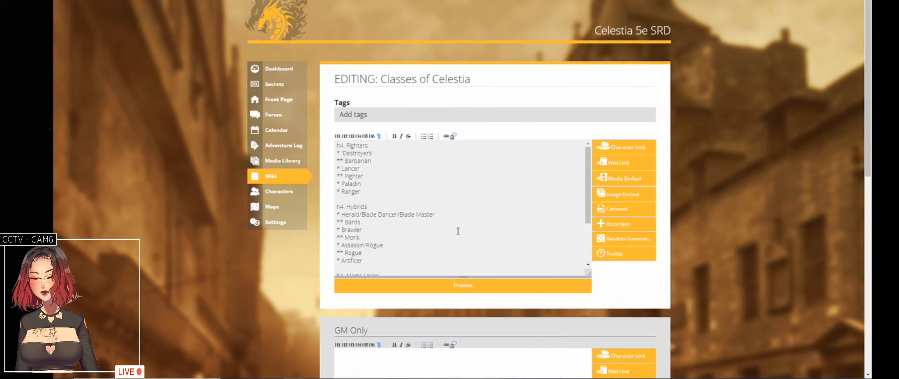
- Turn the nested Bard item into the wiki link '[[Bards of Celestia | Bard]]'
text(of Cele)
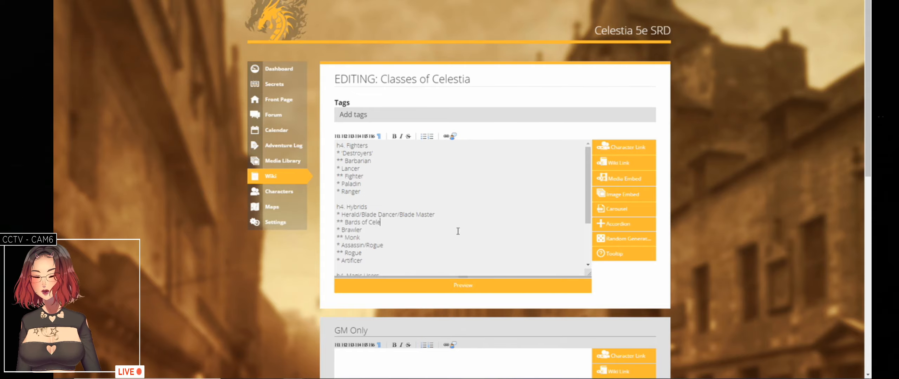
text(stia)
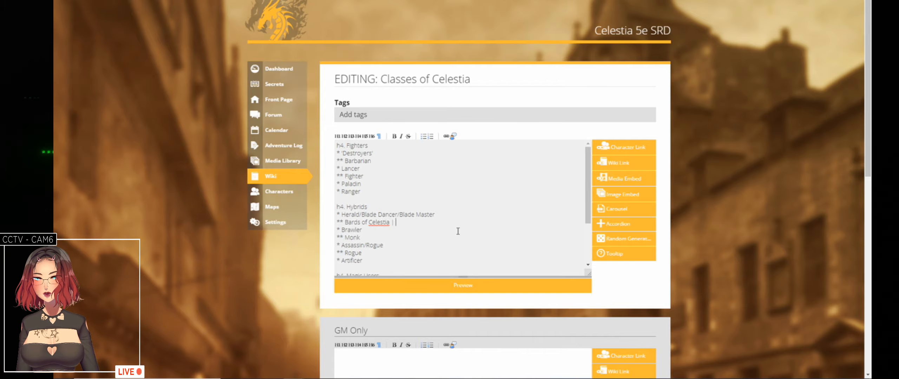
text( | Bard]])
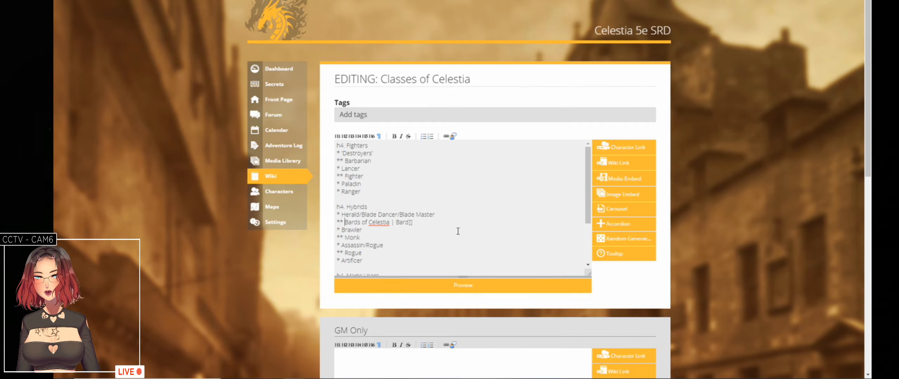
text([[)
- Turn the nested Monk item under Brawler into the wiki link '[[Monks of Celestia | Monk]]'
key(Down)
key(Down)
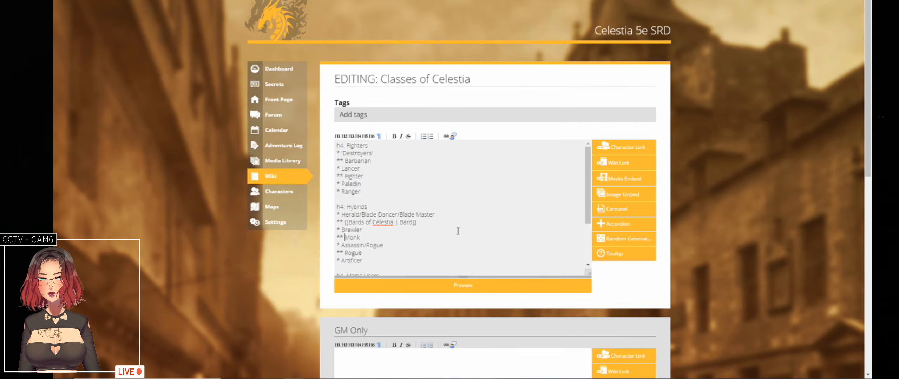
text([[Monks )
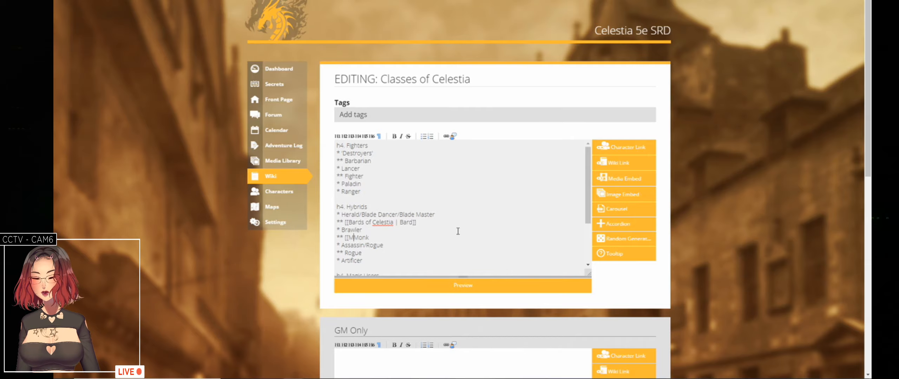
text(of Ce)
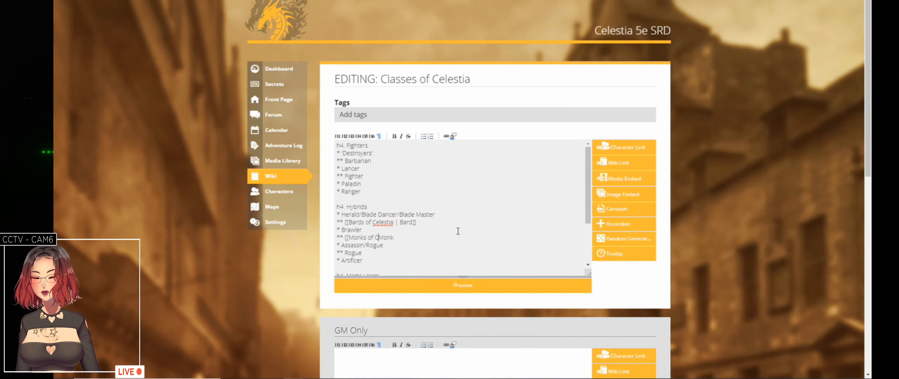
text(stia |)
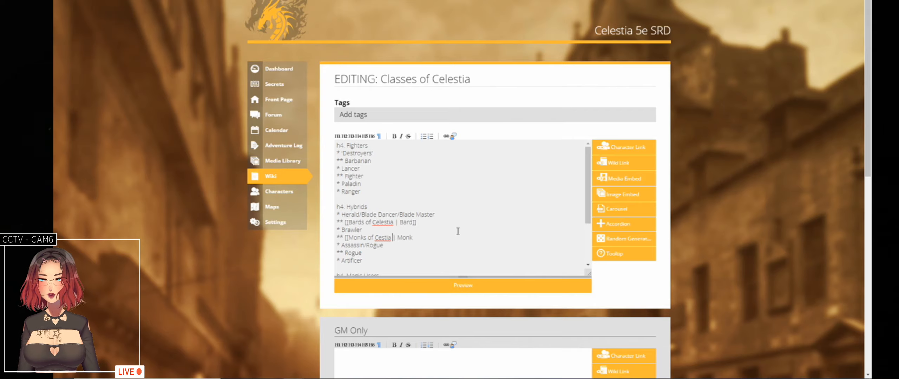
text( le)
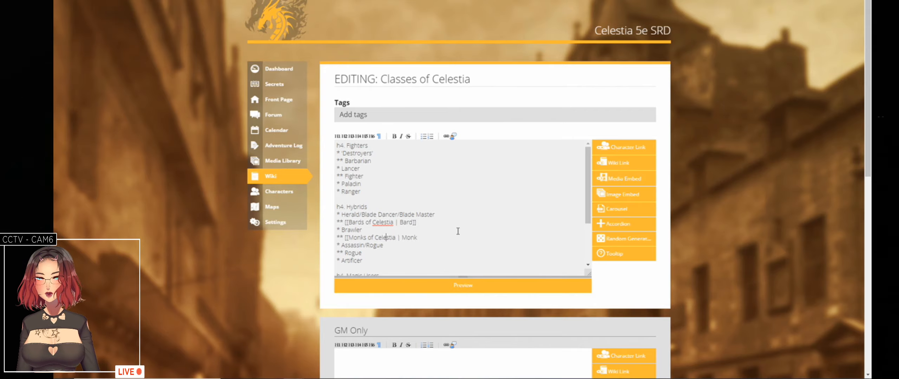
key(End)
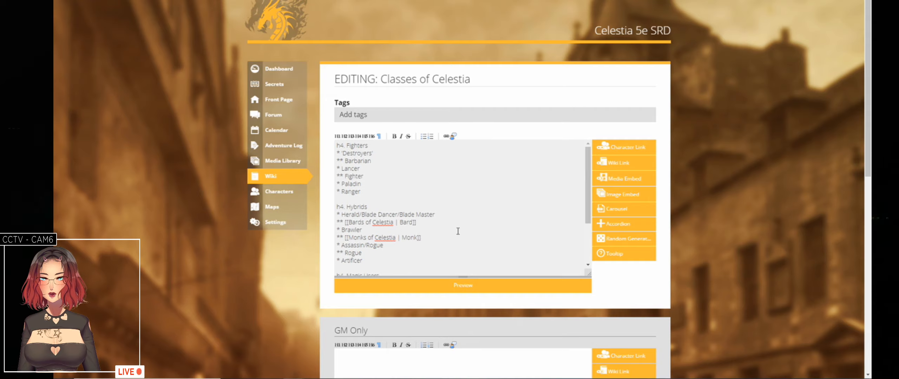
- Replace the nested Rogue text under Assassin/Rogue with a copy of the Monk wiki link
key(Up)
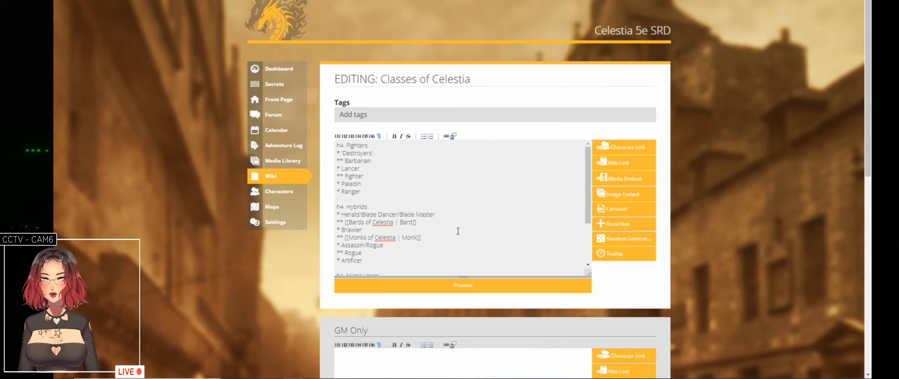
key(shift+Left)
key(shift+Left)
key(shift+Left)
key(shift+Left)
key(shift+Left)
key(shift+Left)
key(shift+Left)
key(shift+Left)
key(shift+Left)
key(shift+Left)
key(shift+Left)
key(shift+Left)
key(shift+Left)
key(shift+Left)
key(shift+Left)
key(shift+Left)
key(shift+Left)
key(shift+Left)
key(shift+Left)
key(shift+Left)
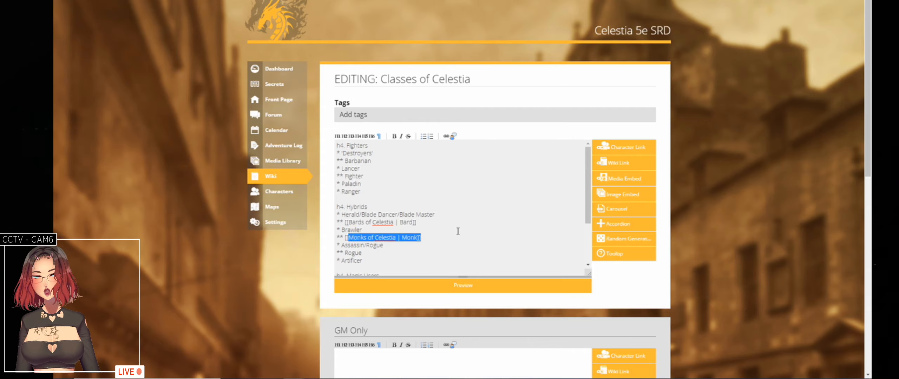
key(ctrl+c)
key(Down)
key(Down)
key(ctrl+v)
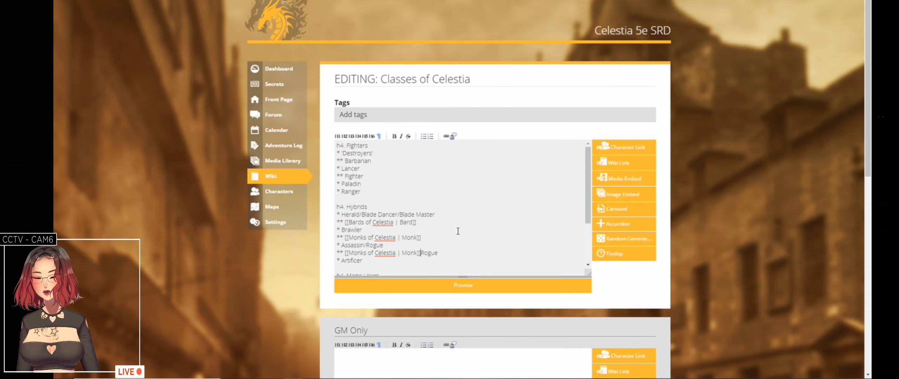
key(ctrl+Delete)
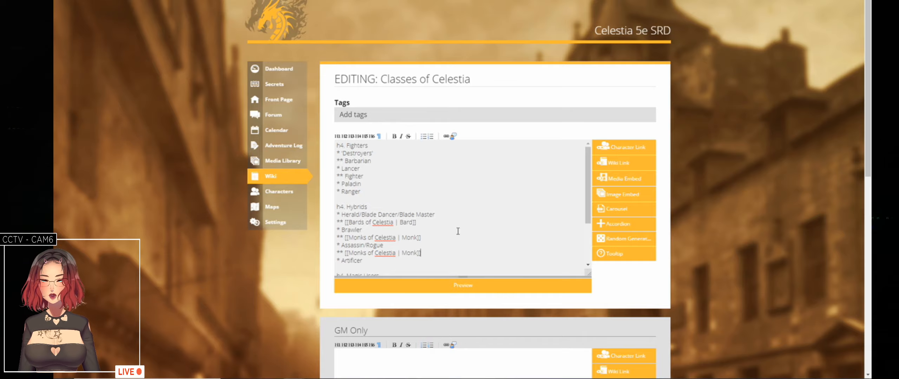
- Change the copied link under Assassin/Rogue to '[[Rogues of Celestia | Rogue]]'
key(ctrl+shift+Left)
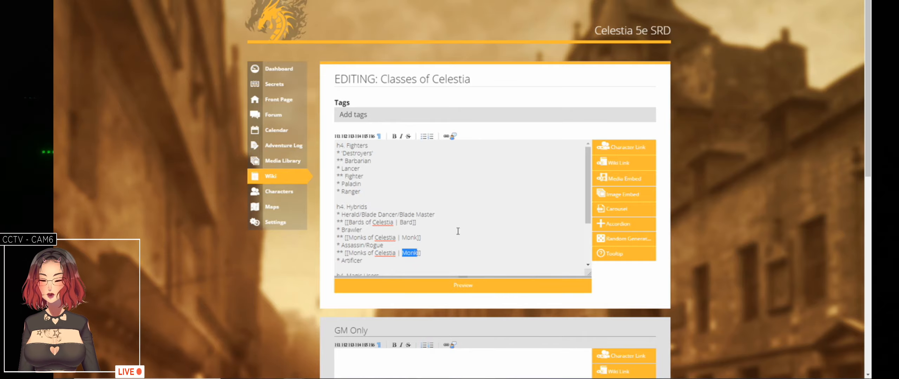
text(Rogue)
key(ctrl+Left)
key(ctrl+Left)
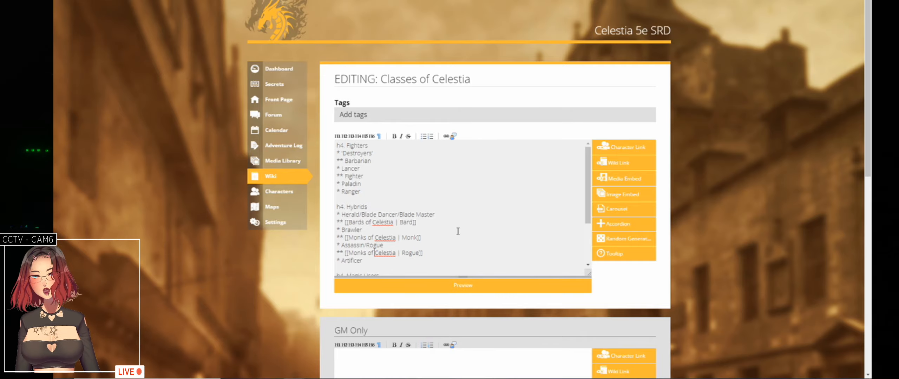
key(ctrl+shift+Left)
text(Rogues)
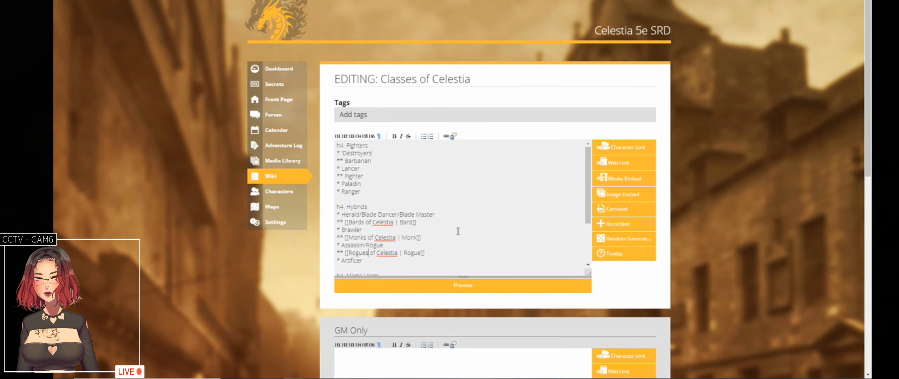
- Add a 'Gunner' bullet at the end of Hybrids, with Artificer nested beneath it as a second-level item
key(Return)
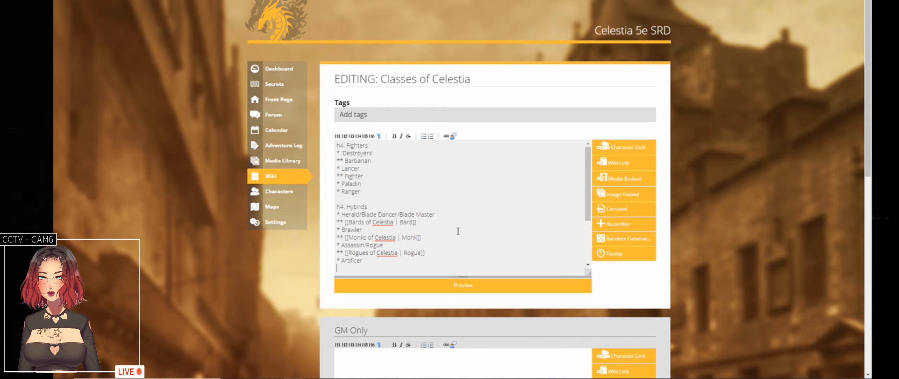
key(BackSpace)
key(Home)
key(Return)
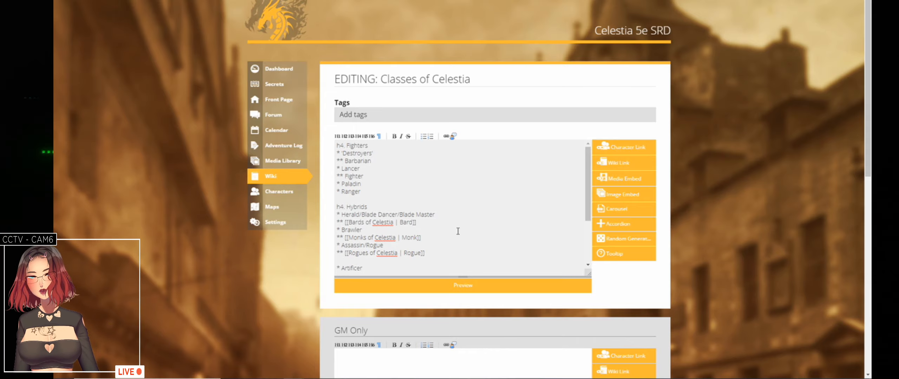
text(*)
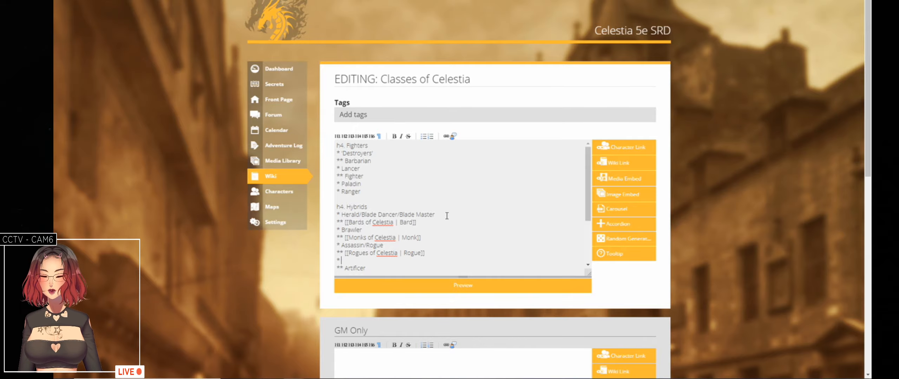
text( Gunner)
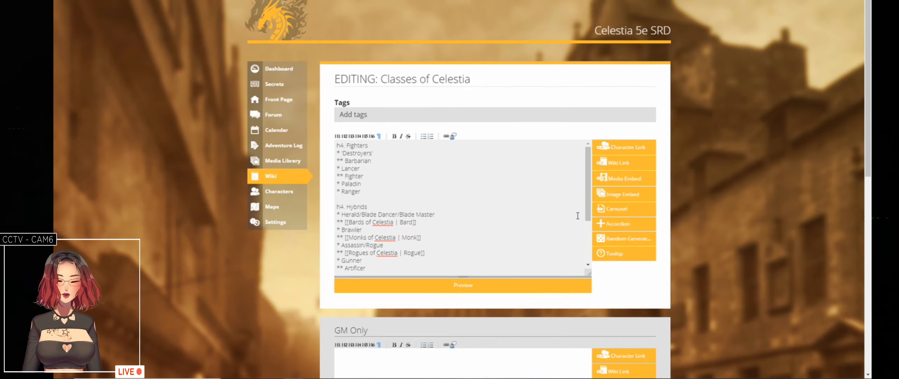
- Check the archetype list on the other wiki and rename the quoted Destroyers bullet in Fighters as 'Destroyers/Reapers', without quotation marks
key(ctrl+Tab)
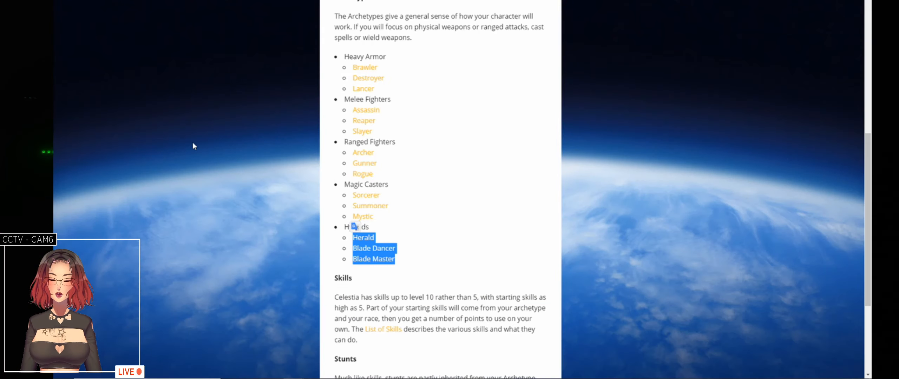
click(260, 175)
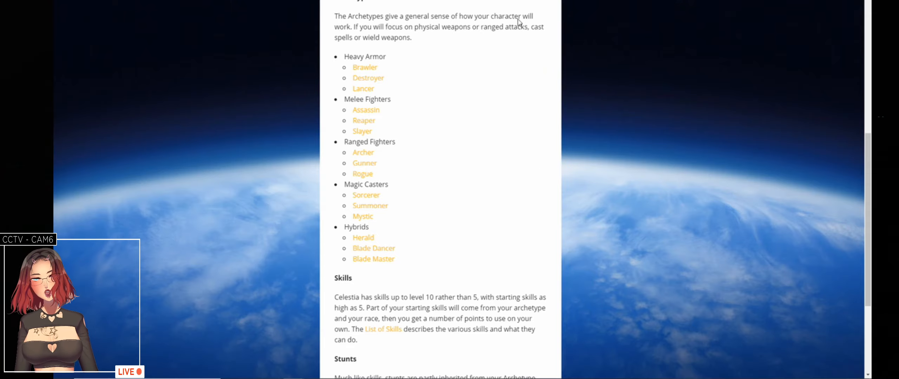
click(390, 0)
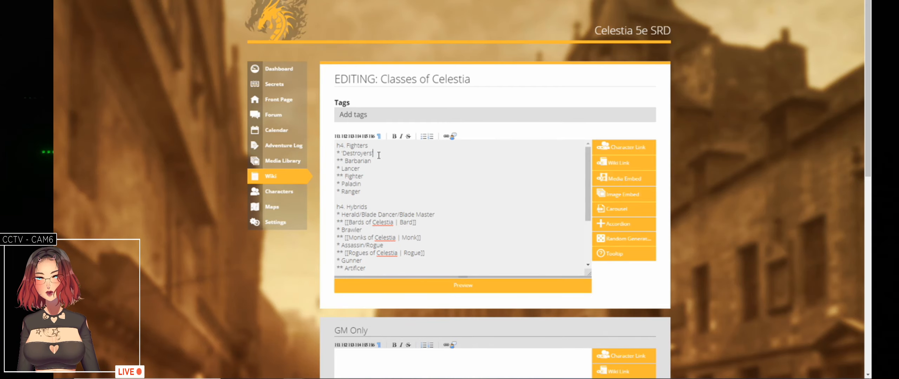
text(/Reapers)
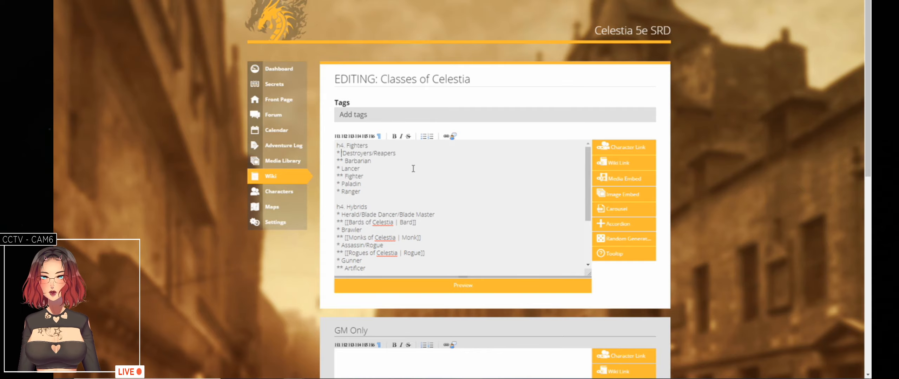
- Nest Paladin beneath Lancer in Fighters as a second-level item alongside Fighter
key(Down)
key(Down)
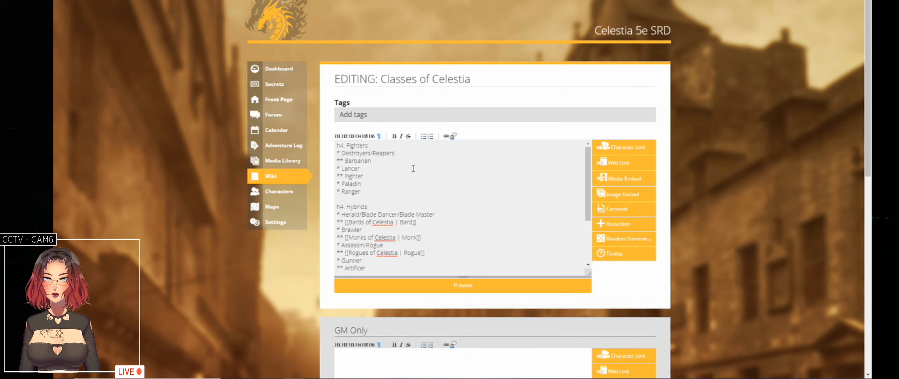
key(Down)
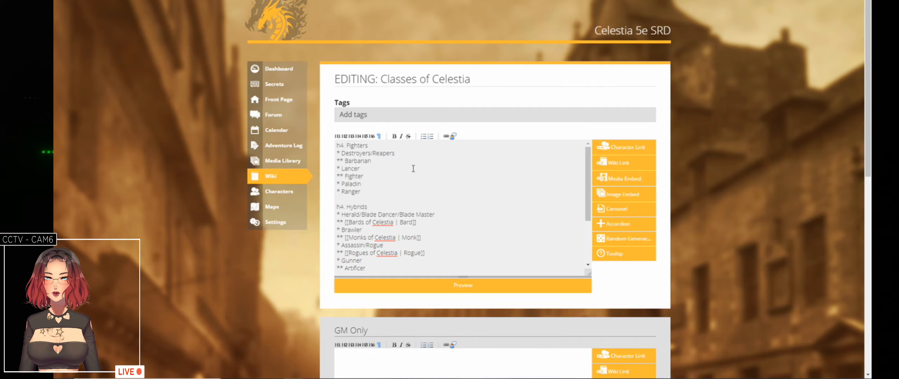
text(*)
key(Down)
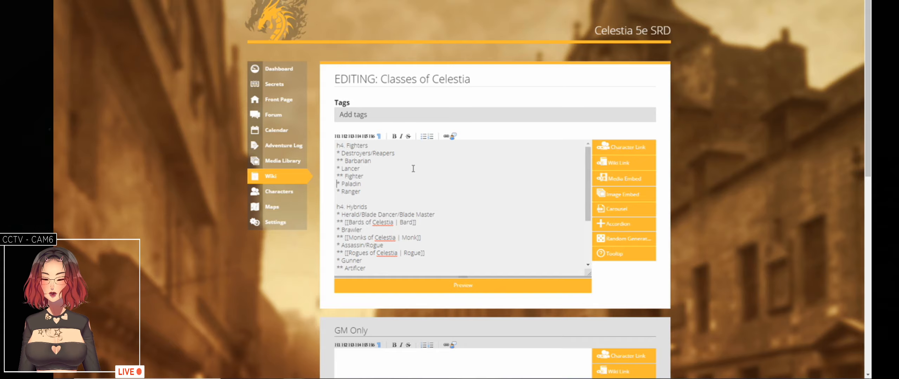
text(*)
- Add a 'Slayer/Archer' bullet in Fighters using the other wiki's archetype names, with Ranger nested beneath it as a second-level item
key(Down)
key(Return)
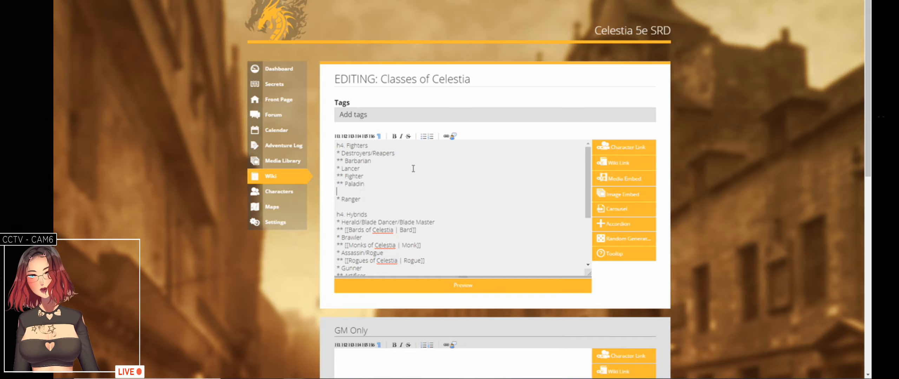
key(Up)
text(*)
key(Down)
text(*)
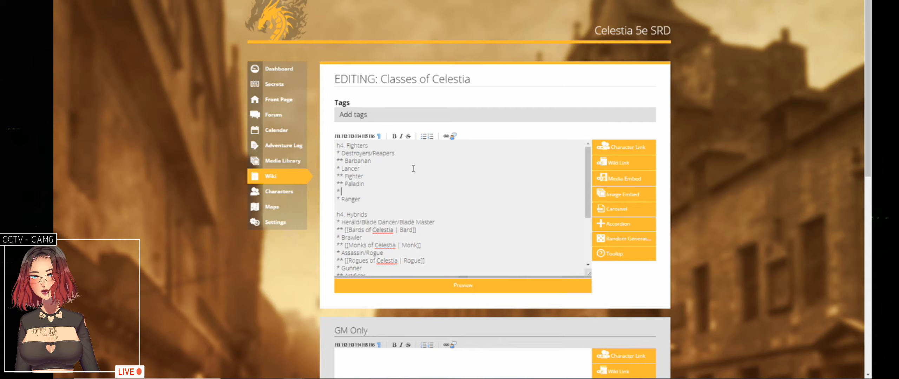
key(Up)
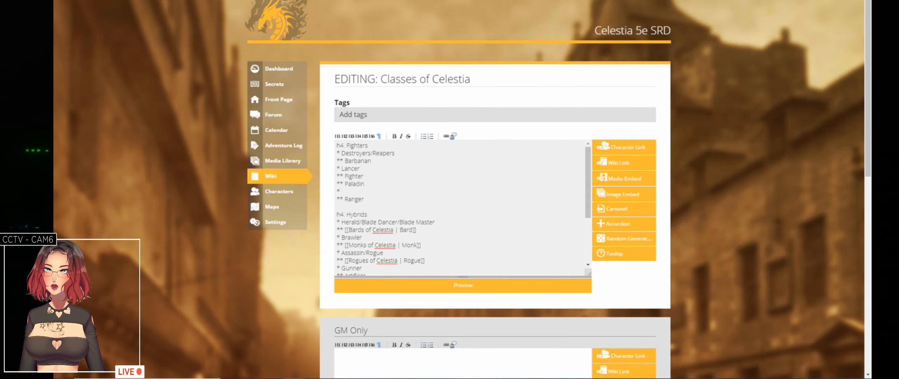
key(ctrl+Tab)
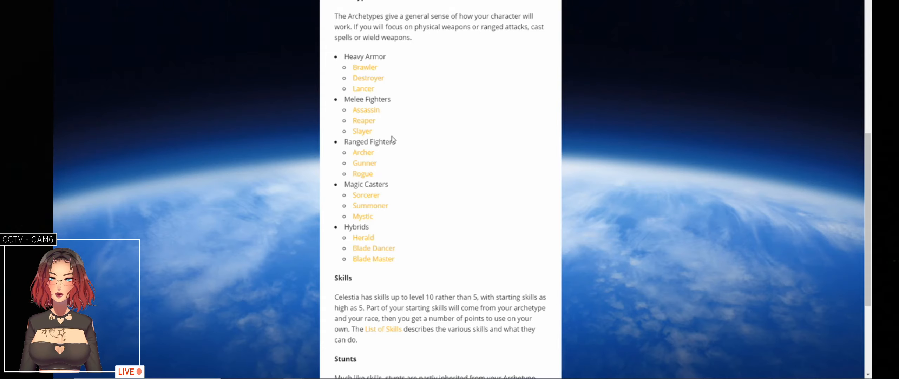
key(ctrl+shift+Tab)
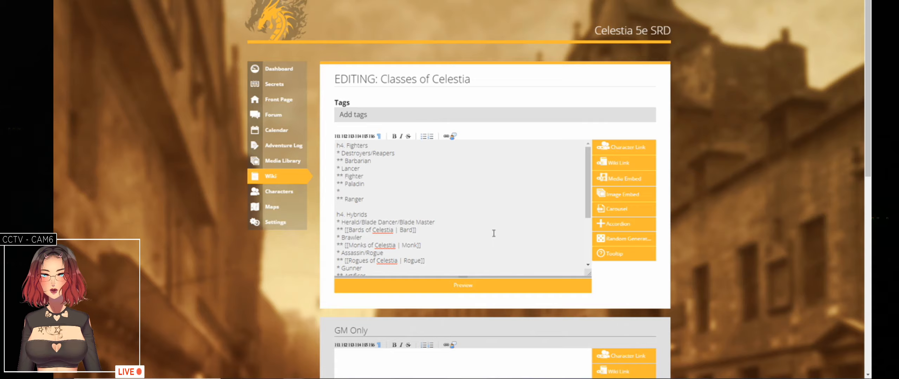
text(r/)
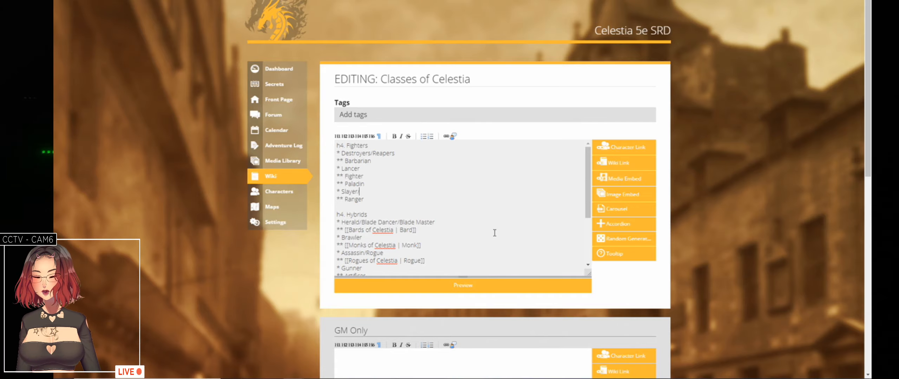
text(Archer)
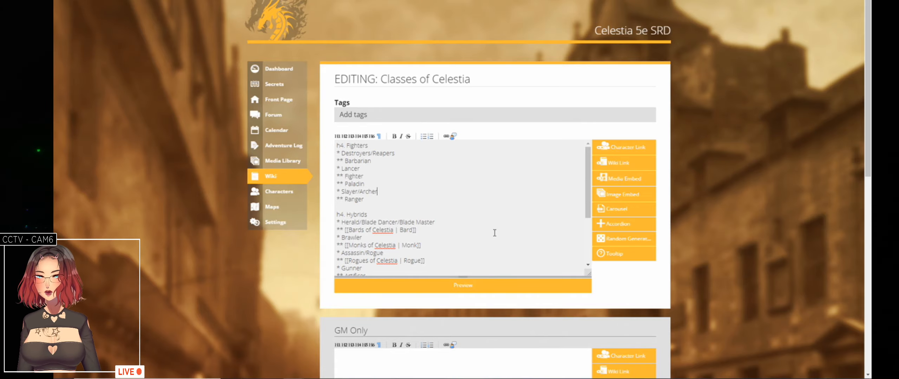
- Copy the complete Rogues of Celestia wiki link from Hybrids and insert the copy before Artificer beneath Gunner
key(Down)
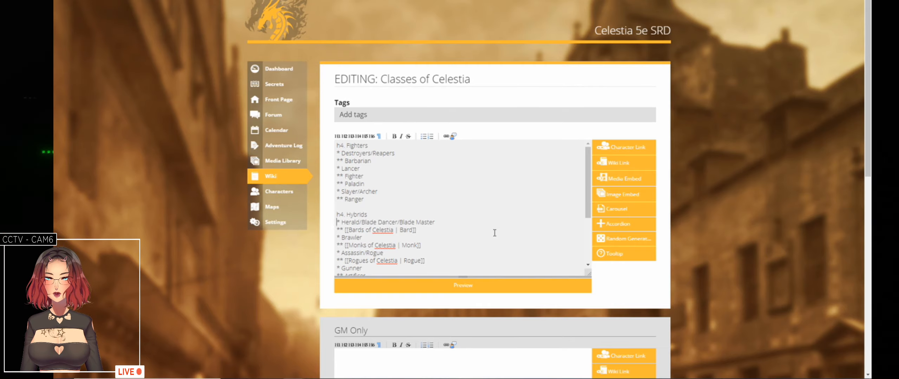
key(Down)
key(Down)
key(Down)
scroll(495, 233, down, 2)
key(Down)
key(Down)
key(Down)
key(Down)
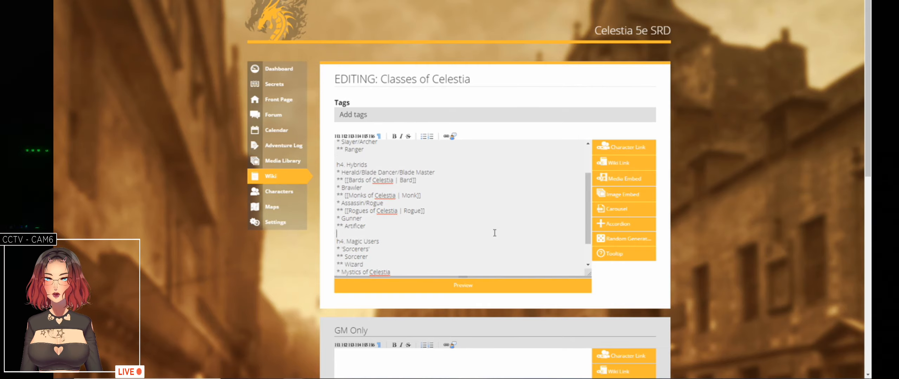
key(shift+Right)
key(shift+Right)
key(shift+Right)
key(shift+Right)
key(shift+Right)
key(shift+Right)
key(shift+Right)
key(shift+Right)
key(shift+Right)
key(shift+Right)
key(shift+Right)
key(shift+Right)
key(shift+Right)
key(shift+Right)
key(shift+Right)
key(shift+Right)
key(shift+Right)
key(shift+Right)
key(shift+Right)
key(shift+Right)
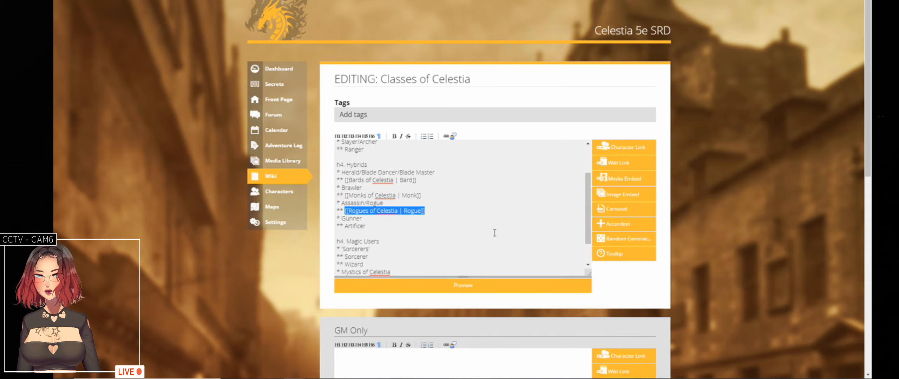
key(ctrl+c)
key(Left)
key(Down)
key(Down)
key(ctrl+v)
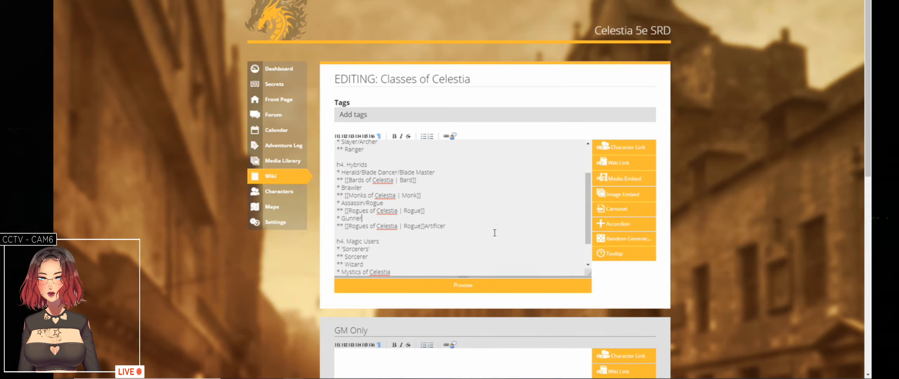
- Insert the copied Rogues of Celestia link before both Sorcerer and Wizard in Magic Users
key(Down)
key(Down)
key(Down)
key(Down)
key(Left)
key(Left)
key(Left)
key(Left)
key(Left)
key(Left)
key(Left)
key(Left)
key(ctrl+v)
key(Down)
key(Left)
key(Left)
key(Left)
key(Left)
key(Left)
key(Left)
key(ctrl+v)
- Insert the copied Rogues of Celestia link before Barbarian and before Fighter in the Fighters list
key(Down)
key(Down)
key(Down)
key(Down)
key(Down)
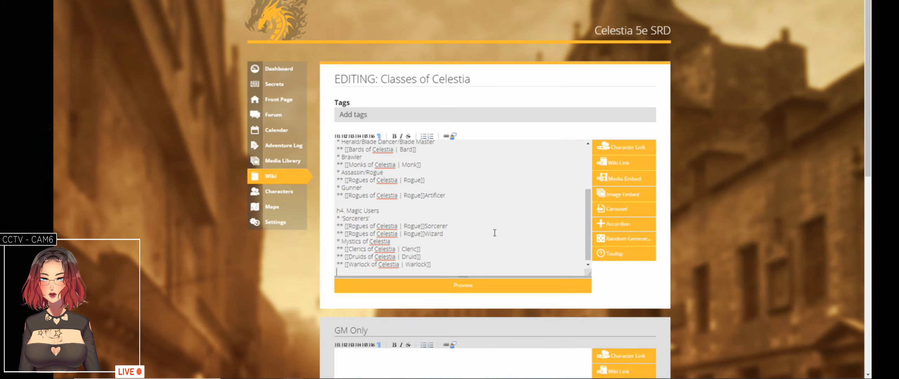
key(Up)
key(Up)
key(Up)
key(Up)
key(Up)
key(Up)
key(Up)
key(Up)
key(Up)
key(Up)
key(Up)
key(Up)
key(Up)
key(Up)
key(Up)
key(Up)
key(Up)
key(Up)
key(Up)
key(Up)
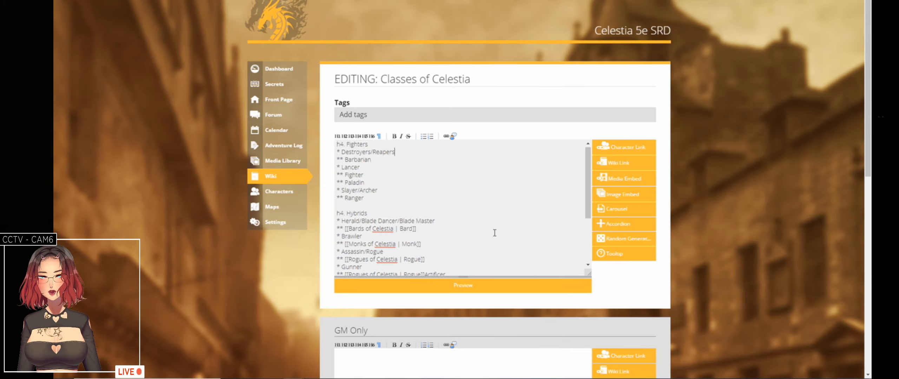
key(ctrl+v)
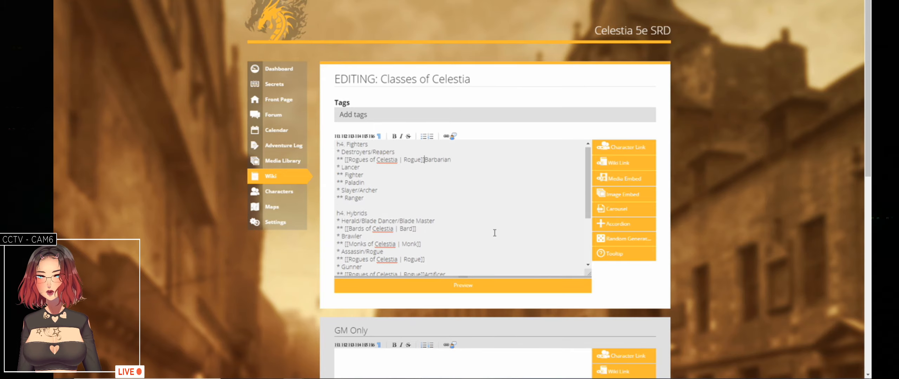
key(ctrl+Left)
key(ctrl+v)
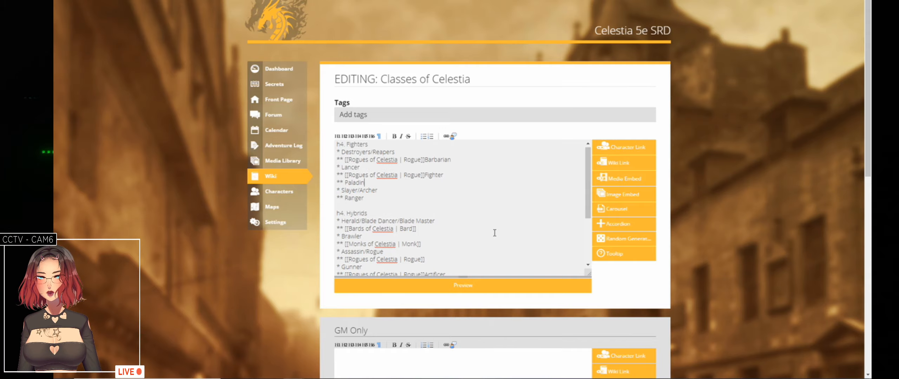
- Insert the copied Rogues of Celestia link before Paladin and before Ranger in the Fighters list
key(Down)
key(ctrl+Left)
key(ctrl+v)
key(Down)
key(Down)
key(ctrl+Left)
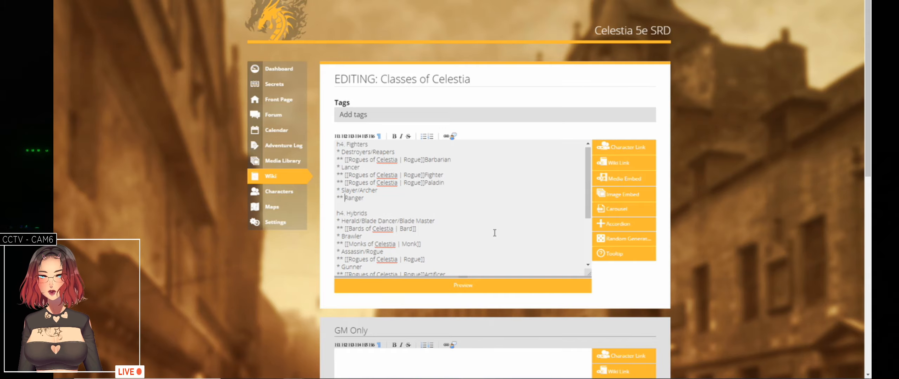
key(ctrl+v)
- Rework the link pasted beneath Slayer/Archer into [[Rangers of Celestia | Ranger]], moving the loose word Ranger into its display text
key(ctrl+shift+Right)
key(ctrl+x)
key(Left)
key(Left)
key(ctrl+shift+Left)
key(ctrl+v)
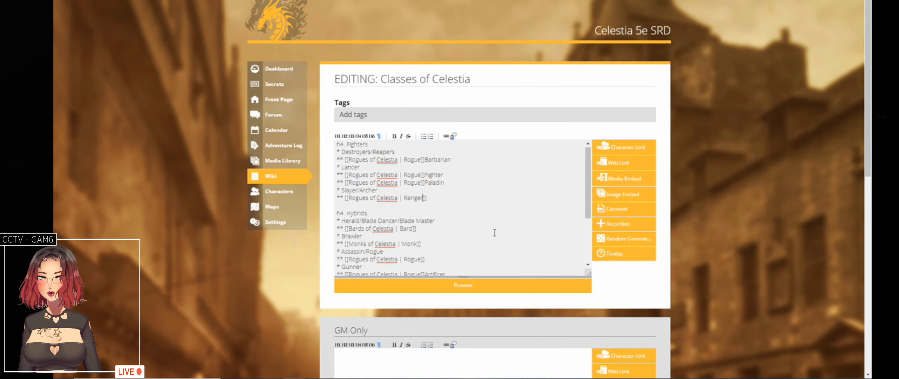
key(ctrl+Left)
key(Left)
key(ctrl+shift+Left)
text(Rangers)
- Remove the loose word Paladin after its pasted link and set the link's display text to Paladin
key(Up)
key(Up)
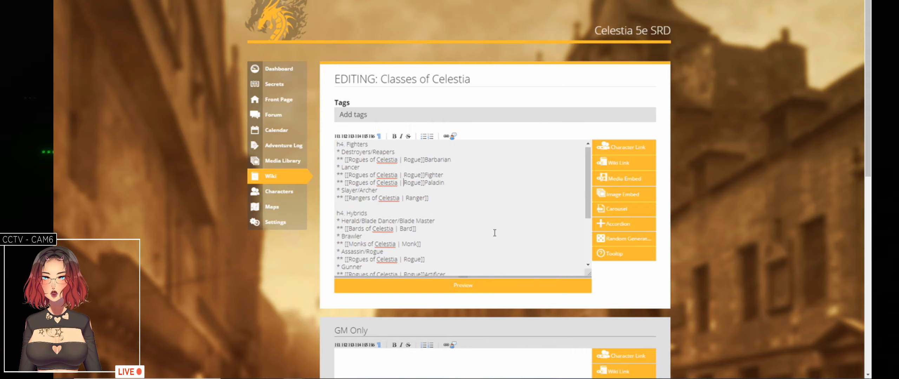
key(ctrl+Right)
key(ctrl+Right)
key(ctrl+shift+Right)
key(BackSpace)
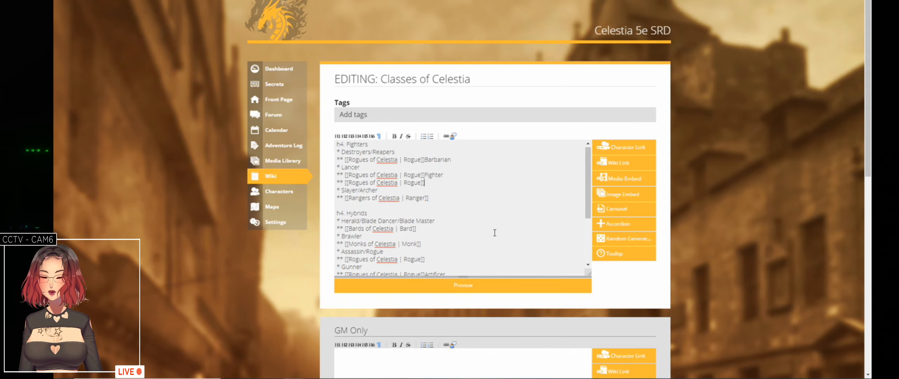
key(Left)
key(Left)
key(ctrl+shift+Left)
text(Paladin)
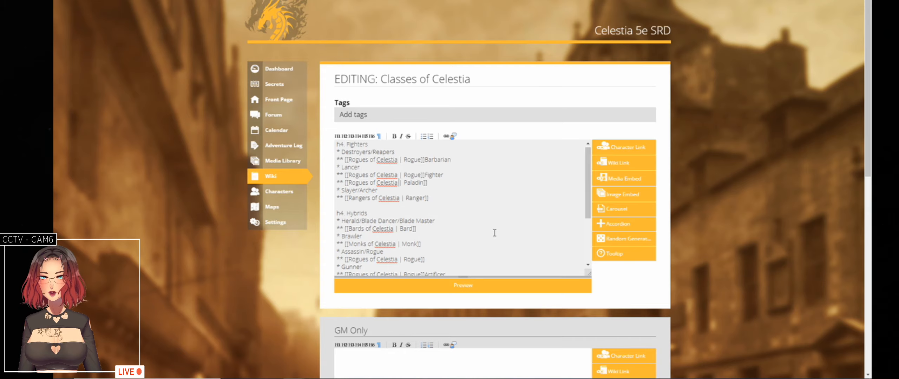
- Change the Paladin link's target page to 'Paladins of Celestia'
key(ctrl+Left)
key(ctrl+Left)
key(Left)
key(ctrl+shift+Left)
text(Paladin)
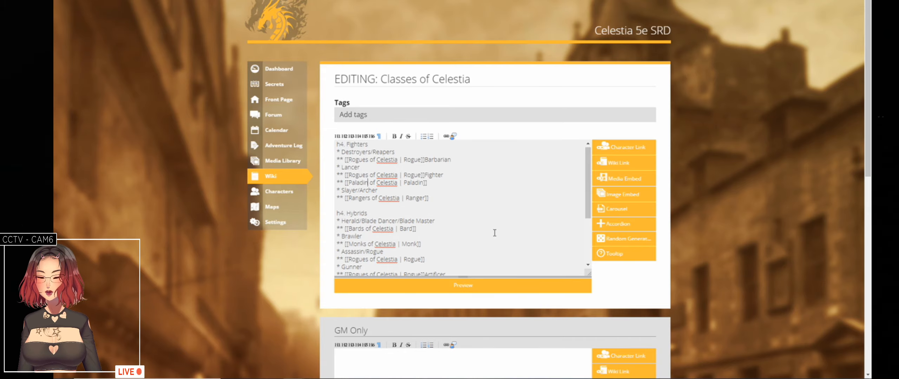
text(s)
- Remove the loose word Fighter after its pasted link and set the link's display text to Fighter
key(ctrl+Right)
key(ctrl+Right)
key(ctrl+Right)
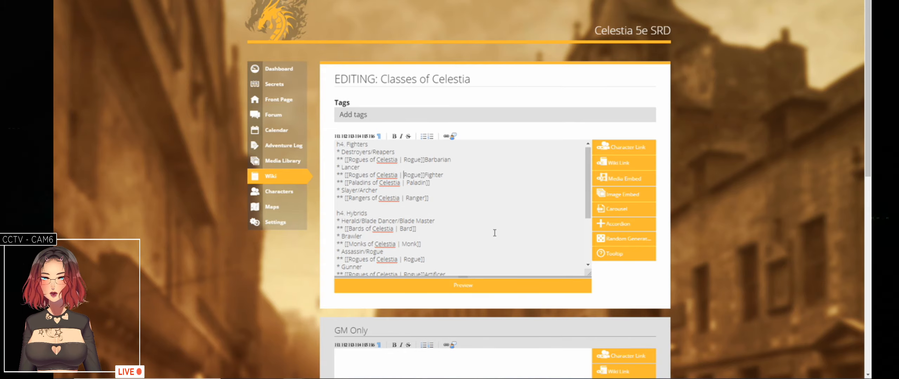
key(ctrl+shift+Right)
key(Delete)
key(Left)
key(Left)
key(ctrl+shift+Left)
text(Fighter)
- Change the Fighter link's target page to 'Fighters of Celestia'
key(ctrl+Left)
key(ctrl+Left)
key(ctrl+Left)
key(ctrl+Left)
key(ctrl+Left)
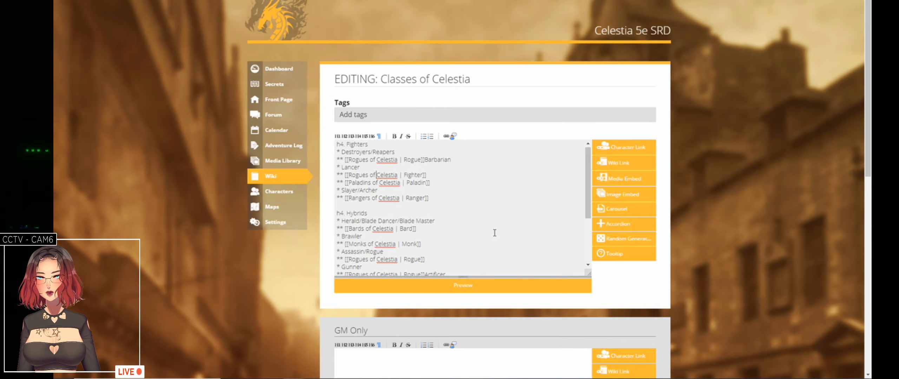
key(ctrl+Right)
key(ctrl+shift+Left)
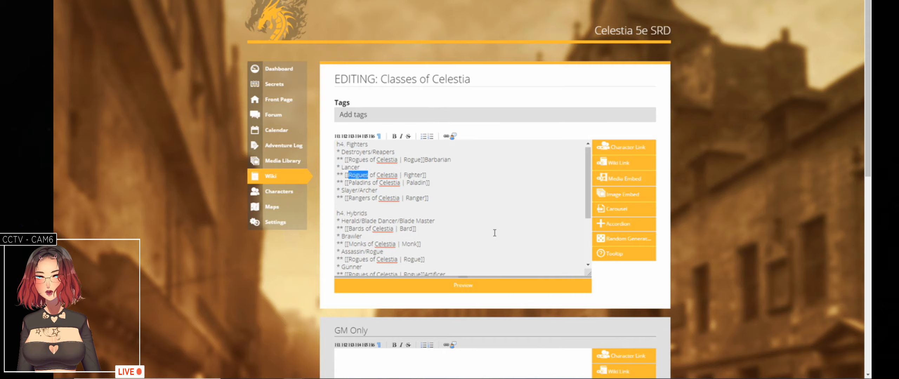
text(Fighters)
- Move the loose word Barbarian into its pasted link as the display text, replacing Rogue
key(Up)
key(Up)
key(ctrl+Right)
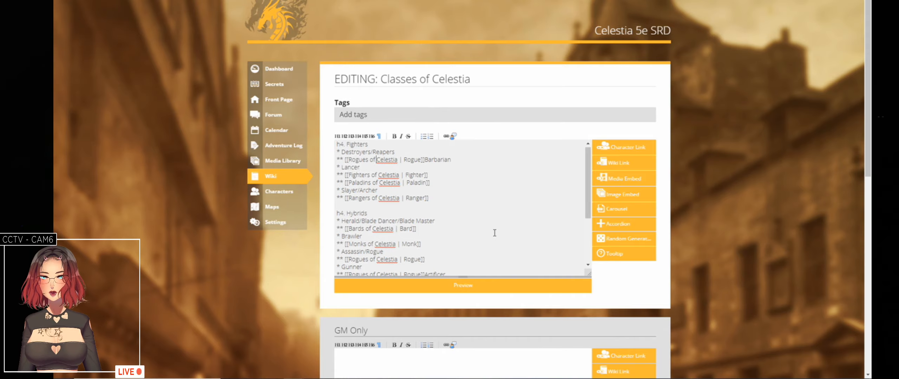
key(ctrl+shift+Right)
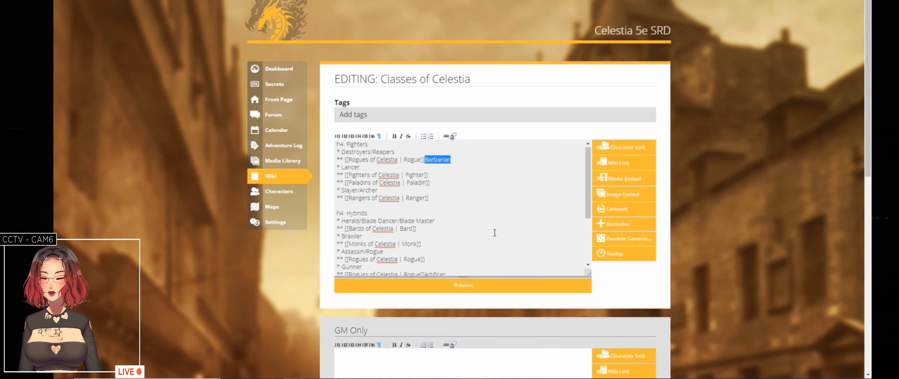
key(ctrl+x)
key(Left)
key(Left)
key(ctrl+shift+Left)
key(ctrl+v)
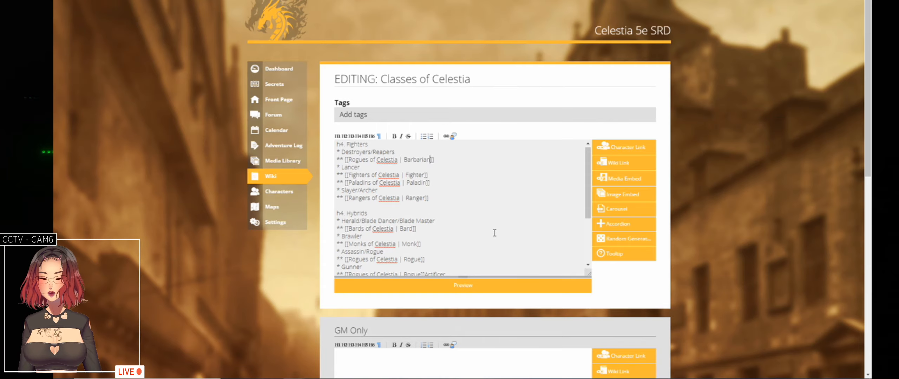
- Change the Barbarian link's target page to 'Barbarians of Celestia'
key(ctrl+Left)
key(ctrl+Left)
key(ctrl+Left)
key(ctrl+Left)
key(Left)
key(ctrl+shift+Left)
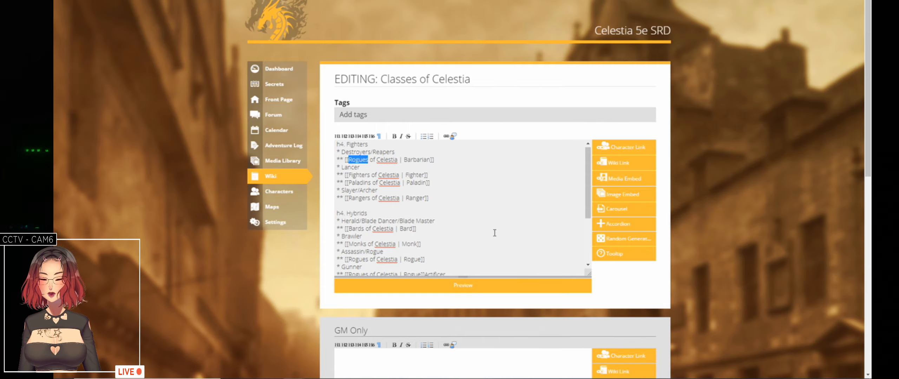
key(ctrl+v)
text(s)
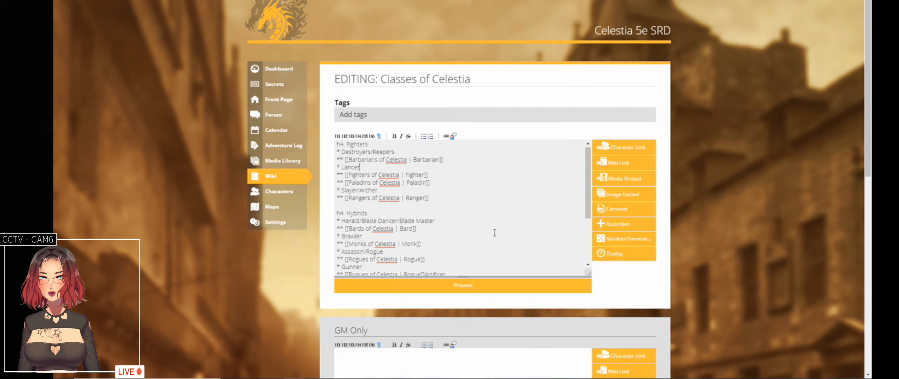
- Move the loose word Artificer under Gunner into its pasted link as the display text, replacing Rogue
key(Down)
key(Down)
key(Down)
key(Down)
key(Down)
key(Down)
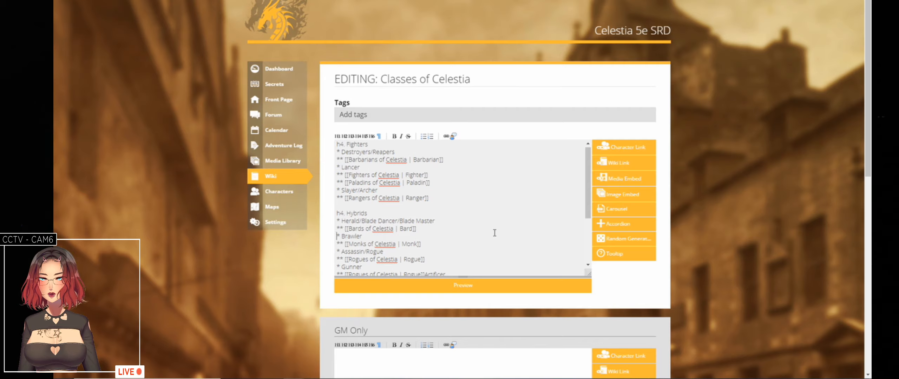
key(Down)
key(Down)
key(Down)
key(Down)
key(Down)
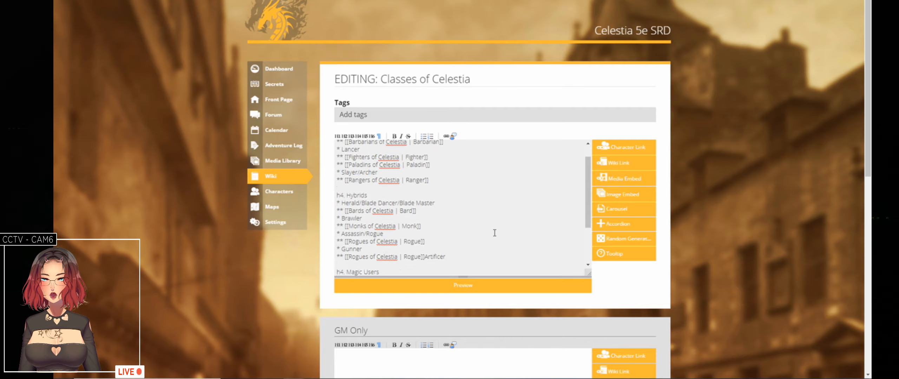
key(ctrl+shift+Left)
key(ctrl+x)
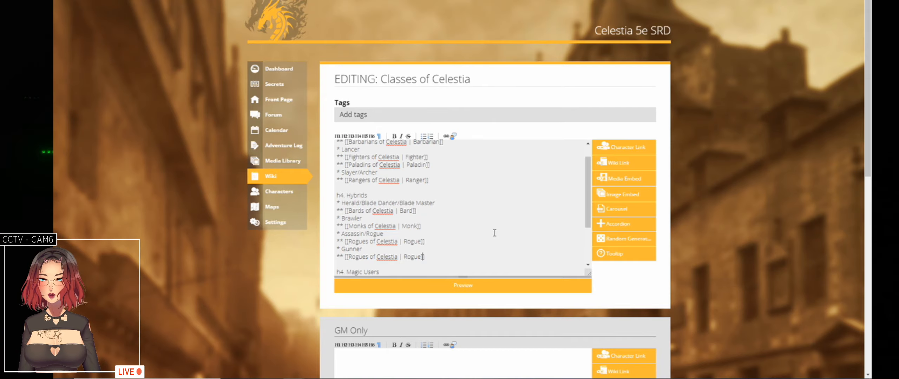
key(Left)
key(Left)
key(ctrl+shift+Left)
key(ctrl+v)
- Change the Artificer link's target page to 'Artificers of Celestia'
key(ctrl+Left)
key(ctrl+Left)
key(ctrl+Left)
key(ctrl+Left)
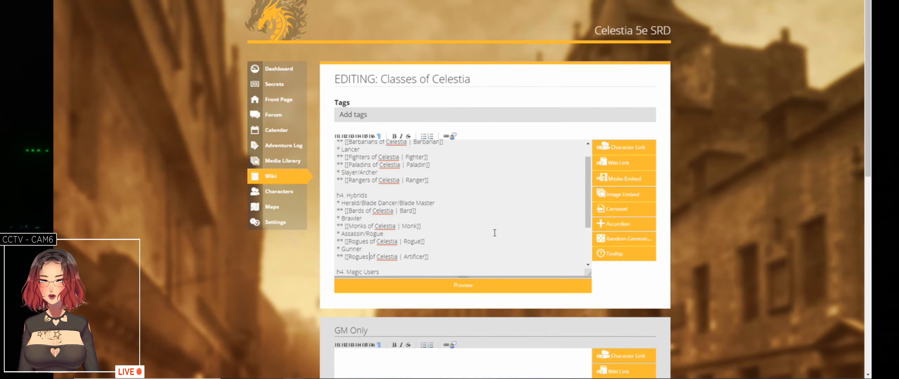
key(ctrl+shift+Left)
key(ctrl+v)
text(s)
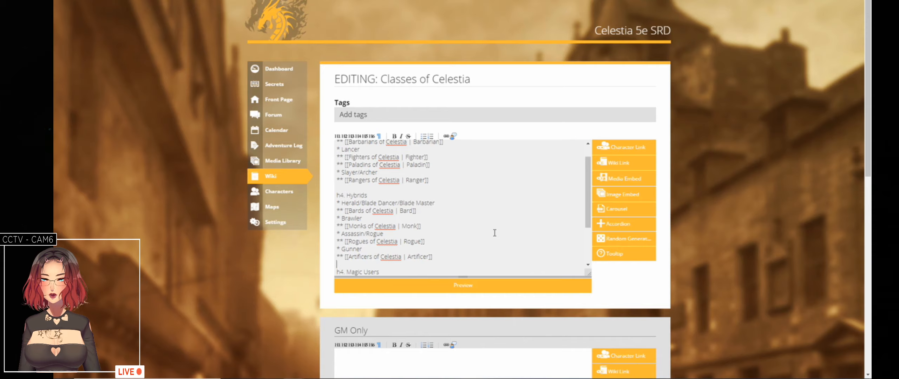
- Move the loose word Wizard under Magic Users into its pasted link as the display text, replacing Rogue
key(Down)
key(Down)
key(Down)
key(Down)
key(Down)
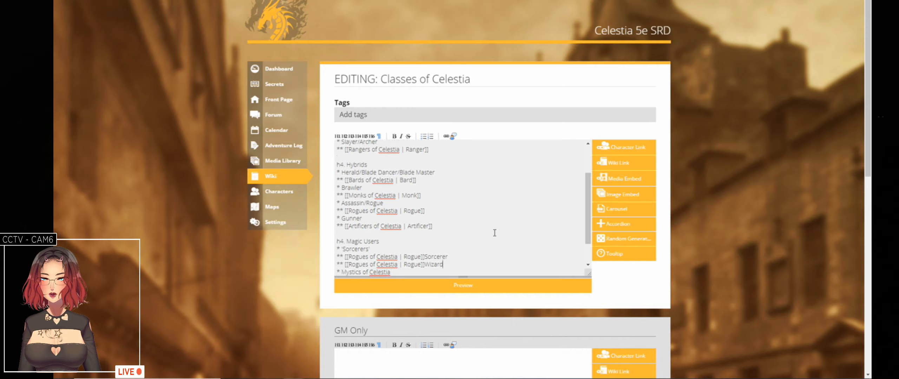
key(ctrl+shift+Left)
key(ctrl+x)
key(Left)
key(Left)
key(ctrl+shift+Left)
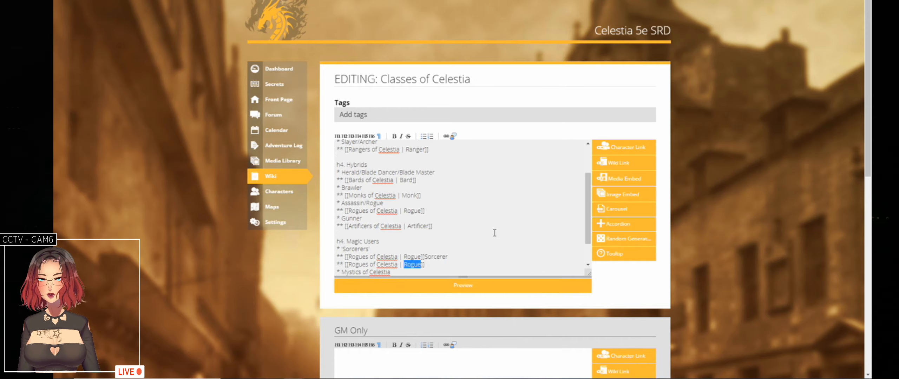
key(ctrl+v)
- Change the Wizard link's target page to 'Wizards of Celestia'
key(ctrl+Left)
key(ctrl+Left)
key(ctrl+Left)
key(ctrl+Left)
key(Left)
key(ctrl+shift+Left)
key(ctrl+v)
text(s)
- Remove the loose word Sorcerer after its pasted link and set the link's display text to Sorcerer
key(Up)
key(ctrl+Right)
key(ctrl+Right)
key(ctrl+Right)
key(ctrl+Right)
key(ctrl+shift+Right)
key(Delete)
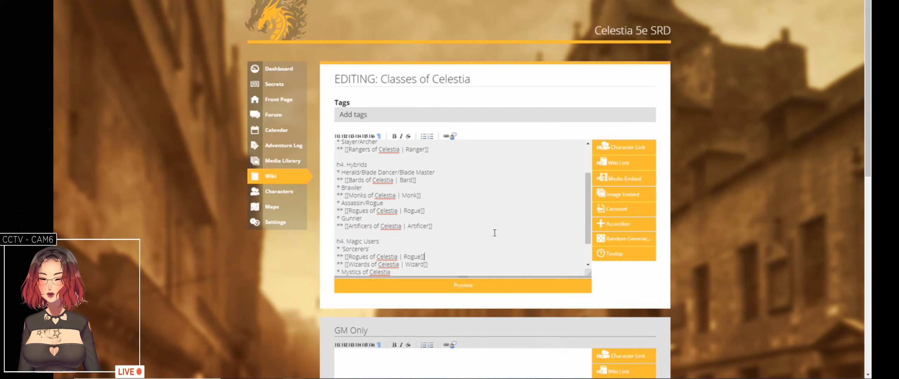
key(Left)
key(Left)
key(ctrl+shift+Left)
text(Sorcerer)
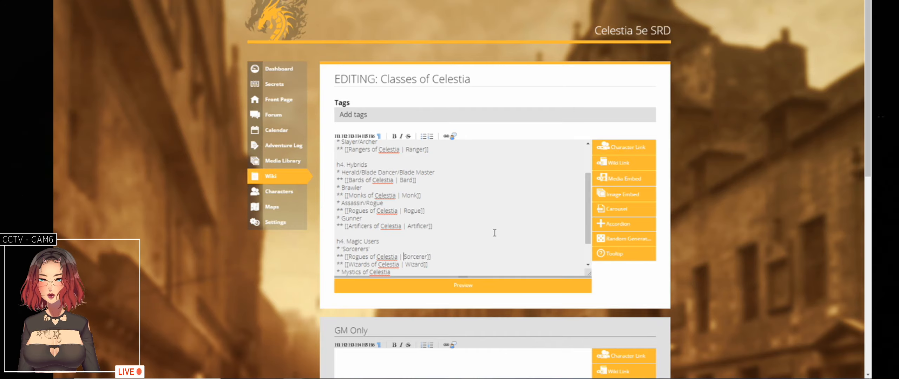
- Change the Sorcerer link's target page to 'Sorcerers of Celestia'
key(ctrl+Left)
key(ctrl+Left)
key(ctrl+Left)
key(Left)
key(ctrl+shift+Left)
text(Sorcerers)
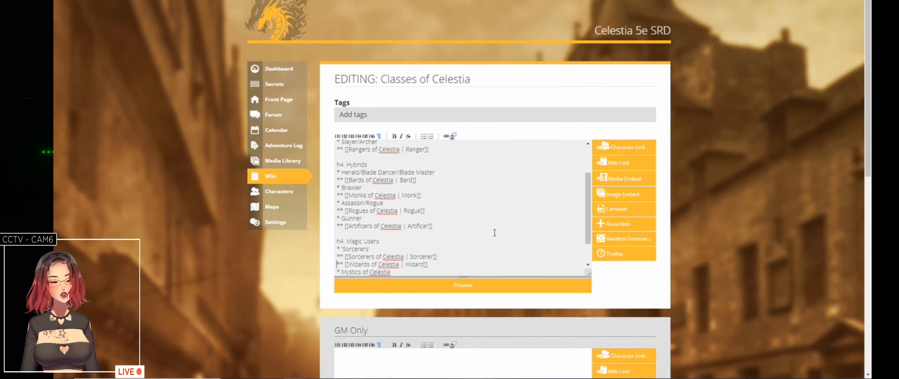
- Check the linked class list from start to end and save the Classes of Celestia page
key(ctrl+End)
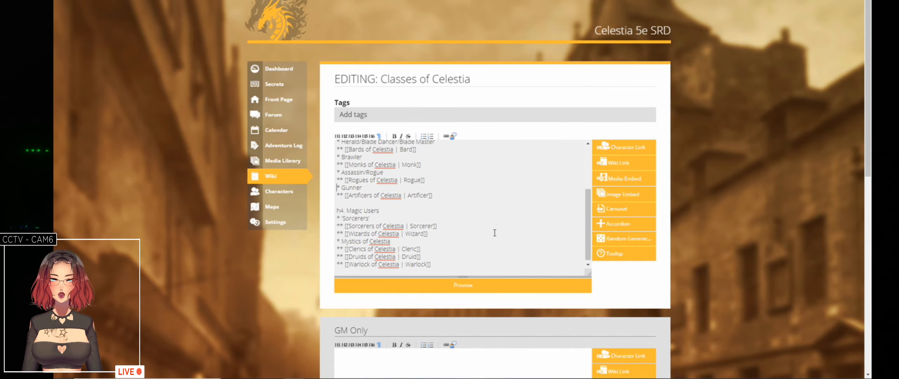
key(ctrl+Home)
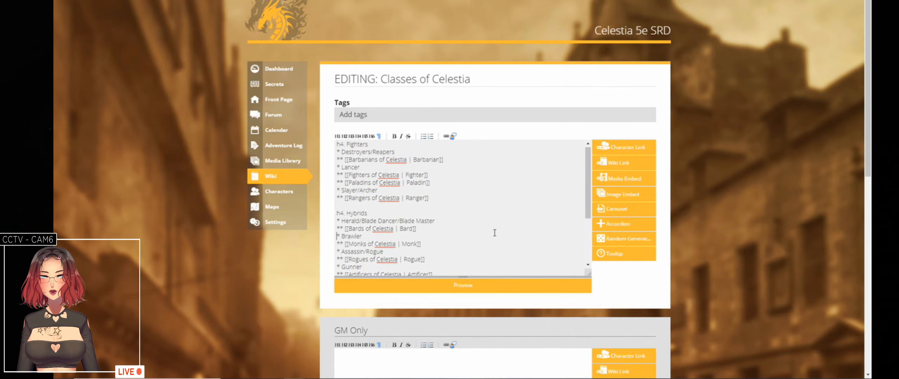
key(ctrl+End)
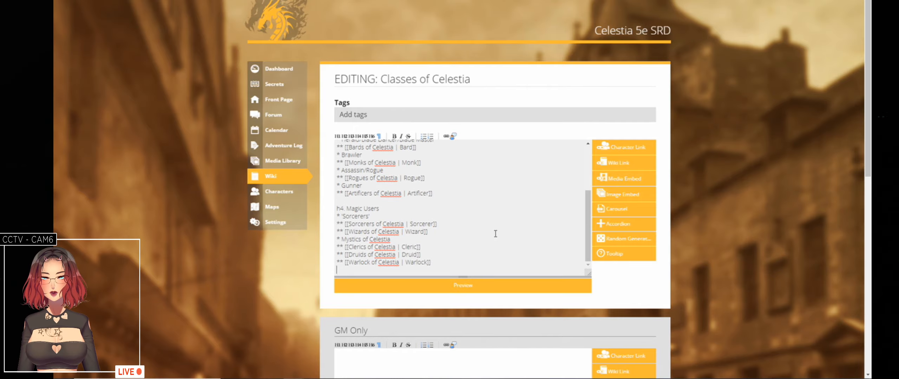
scroll(491, 231, down, 10)
click(440, 315)
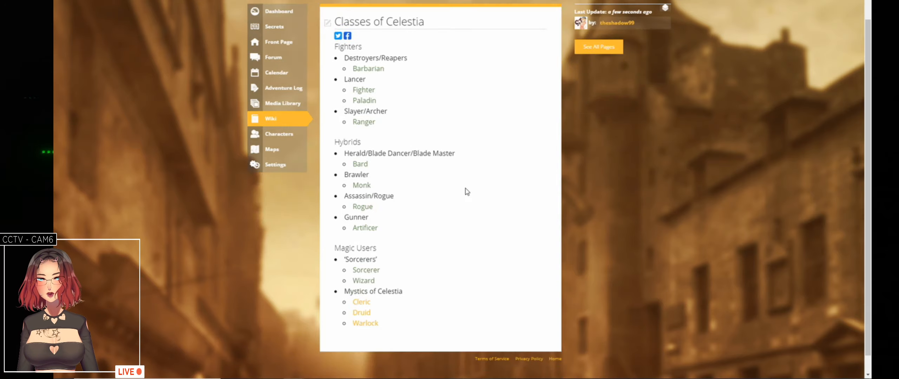
scroll(467, 192, down, 2)
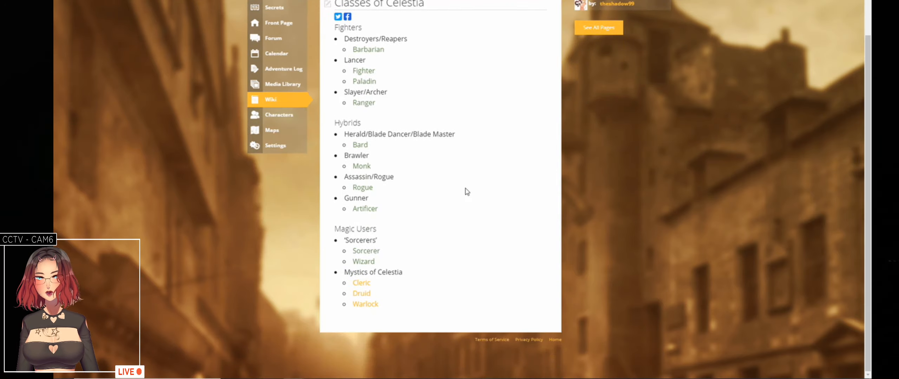
- Open the Barbarian link in a new tab and start editing the body of the new Barbarians of Celestia page
right_click(374, 52)
click(418, 57)
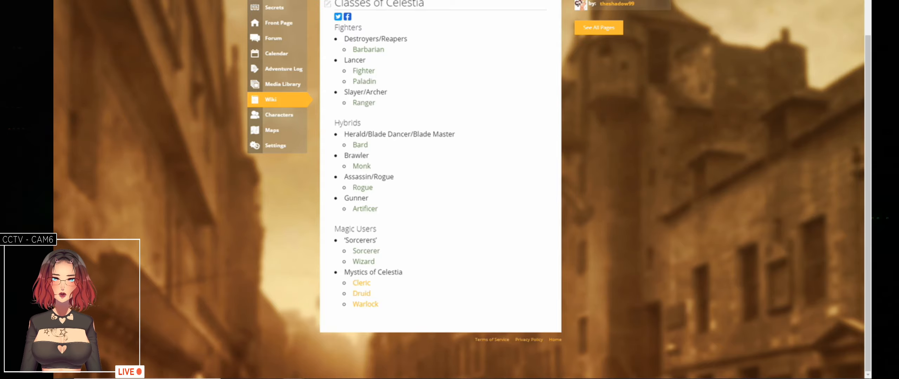
key(ctrl+Tab)
click(506, 224)
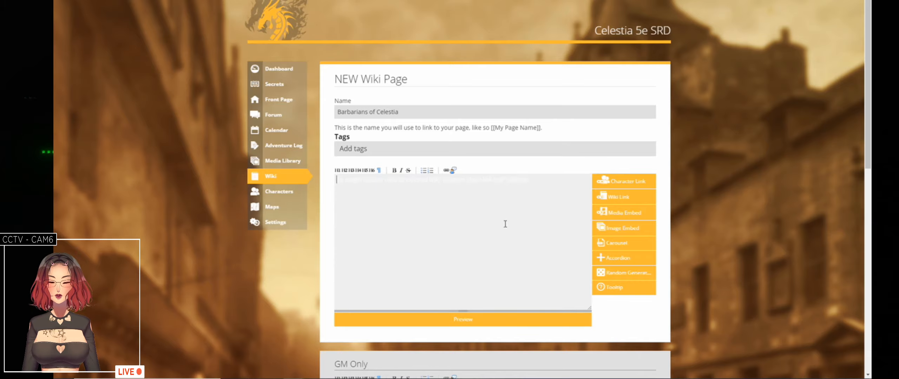
- Write 'Barbarians in Celestia are not limited to light armor' as the opening of the page body
text(Bar)
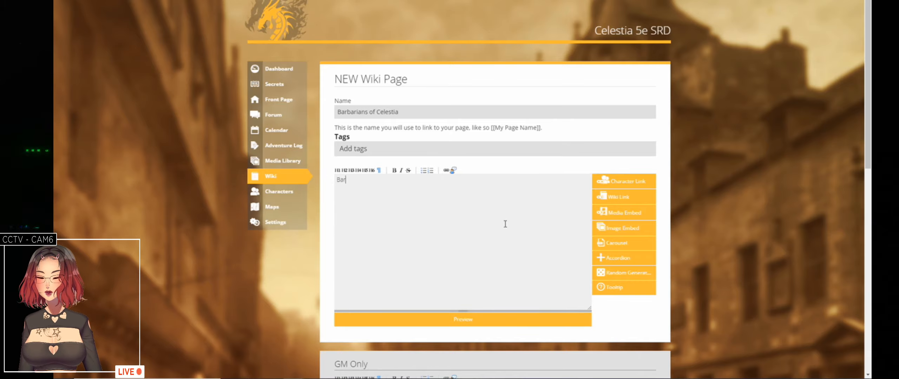
text(barians in Celestia)
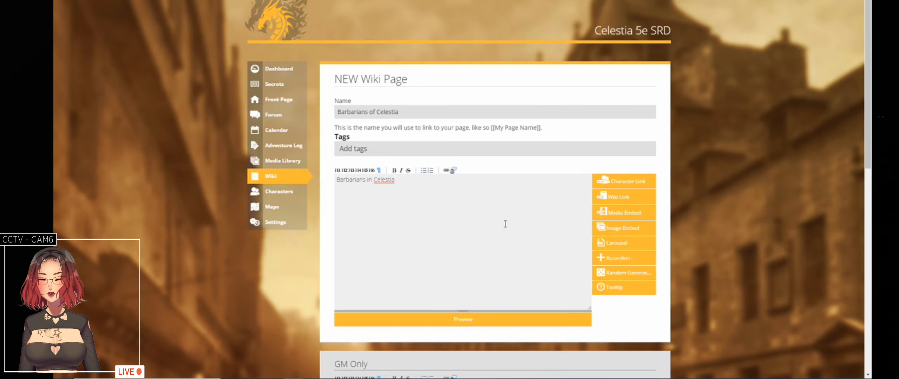
text( ar)
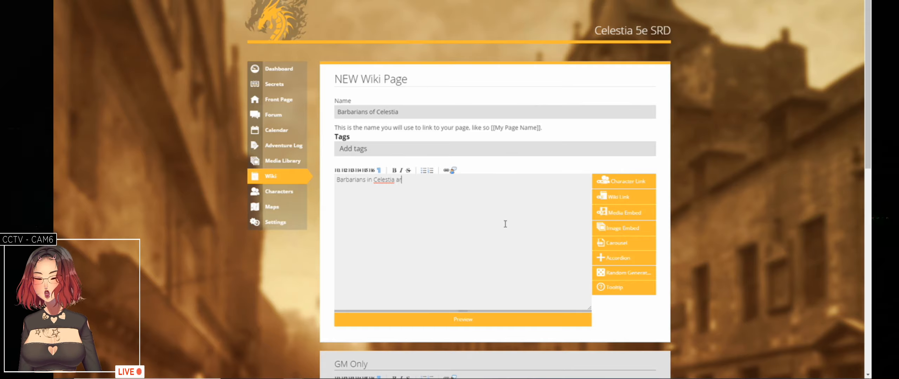
text(e not limited )
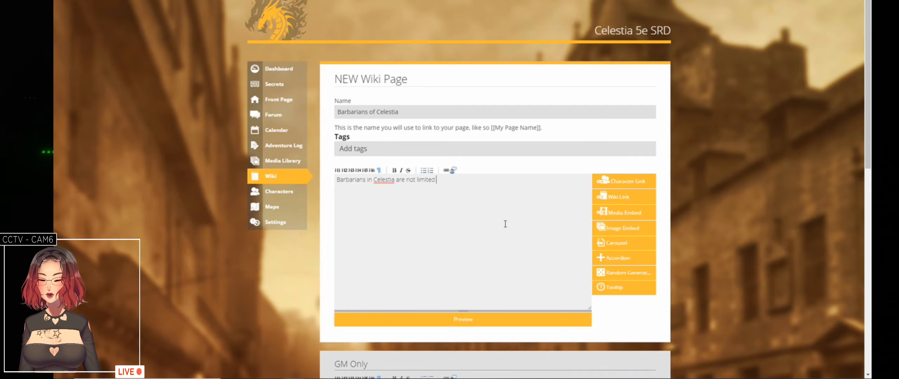
text(to light armor)
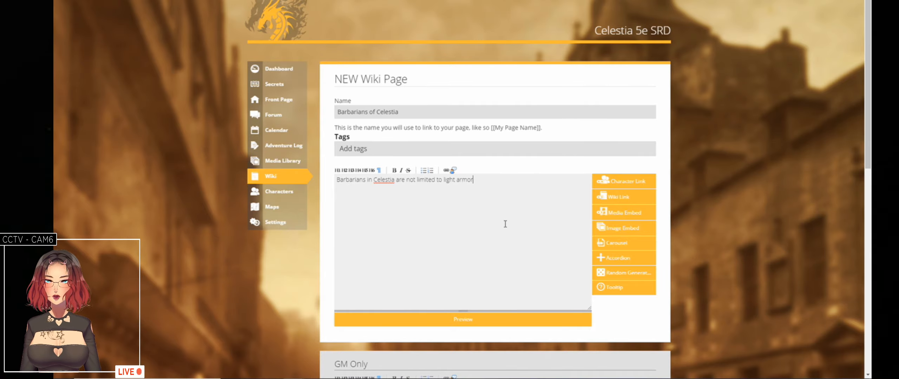
- Insert 'no armor or' before 'light armor' in the Barbarian sentence
key(ctrl+Left)
key(ctrl+Left)
text(no )
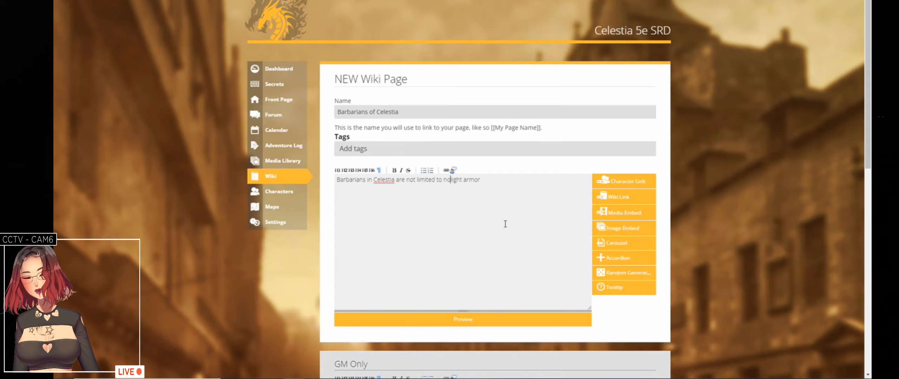
text(armor or)
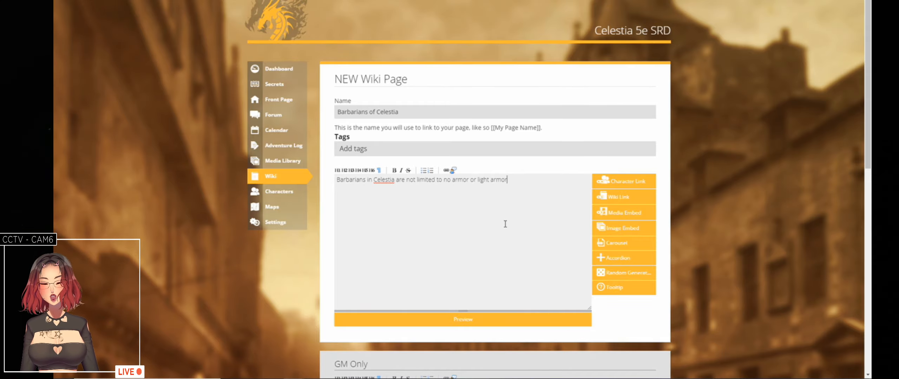
- Finish the Barbarian sentence with '& will be known for wielding large axes and blades.'
text(&)
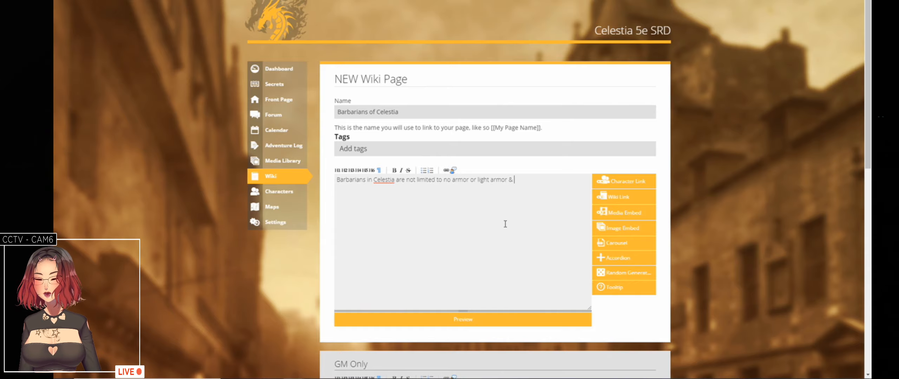
text( will be )
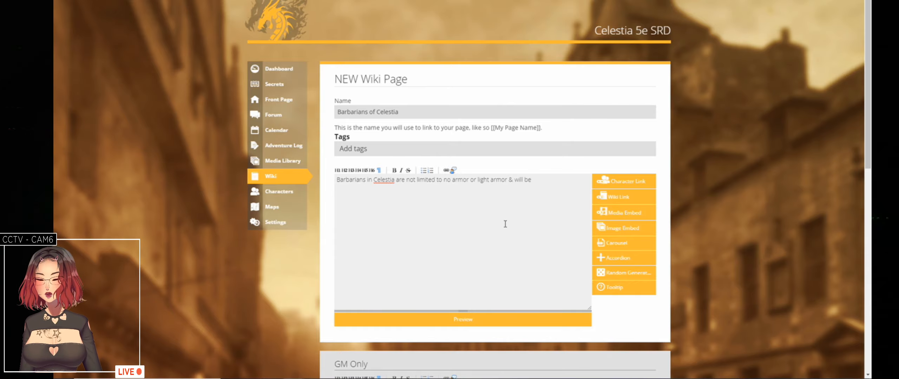
text(known for w)
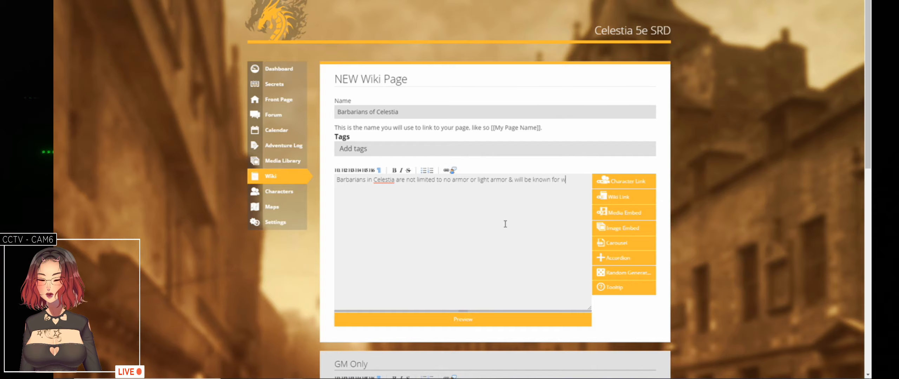
text(ielding)
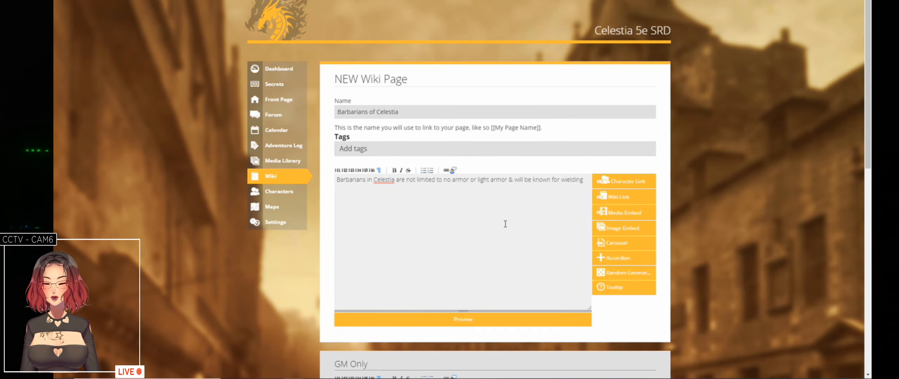
text( large axes)
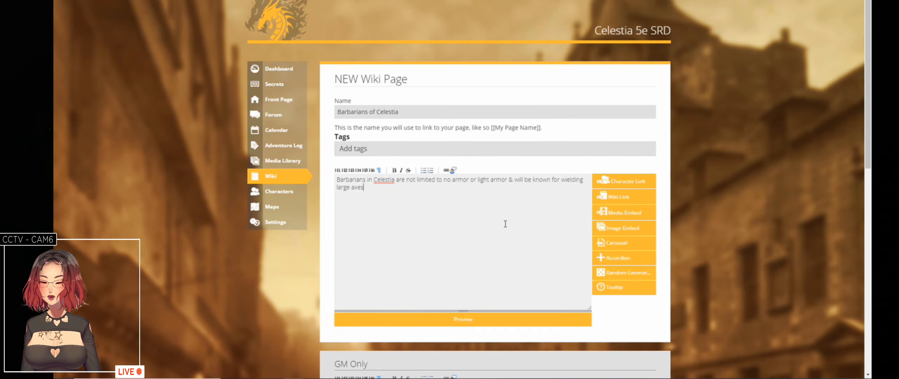
text( ard blades.)
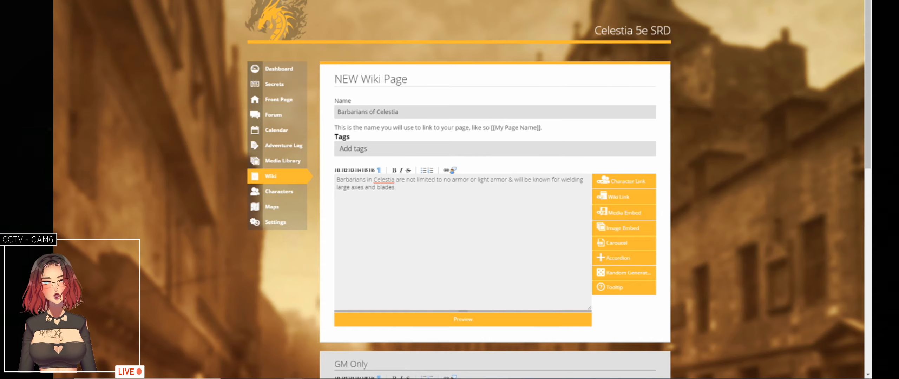
- Switch to the Roll20 compendium, look up the Barbarian class, review its list of subclasses, and return to the new wiki page
key(ctrl+Tab)
drag(774, 9, 728, 12)
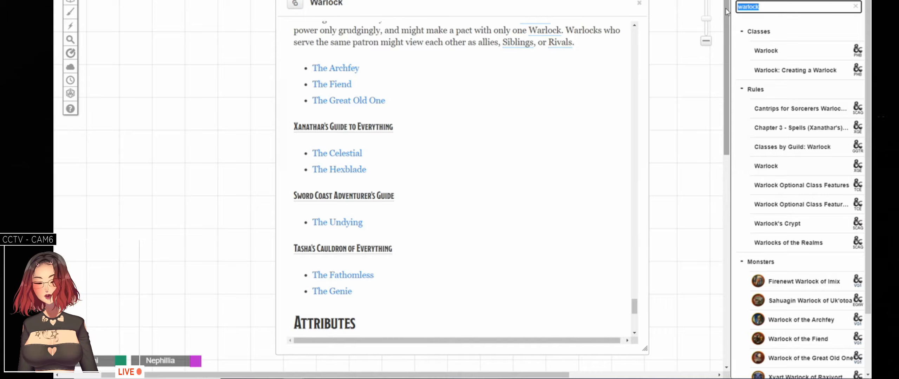
text(barbarian)
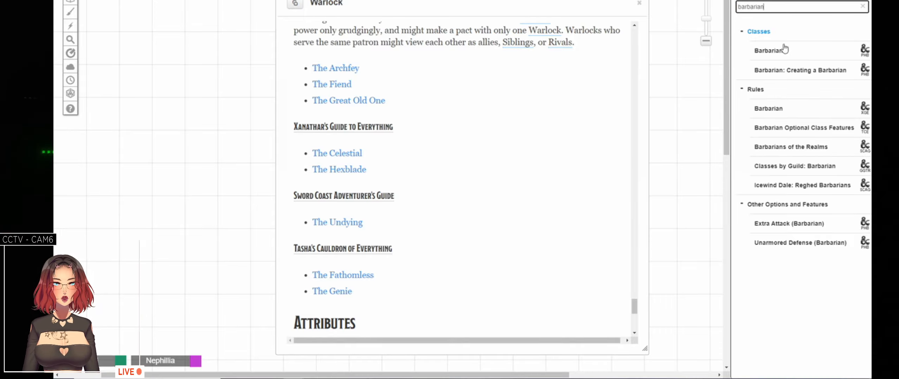
click(784, 49)
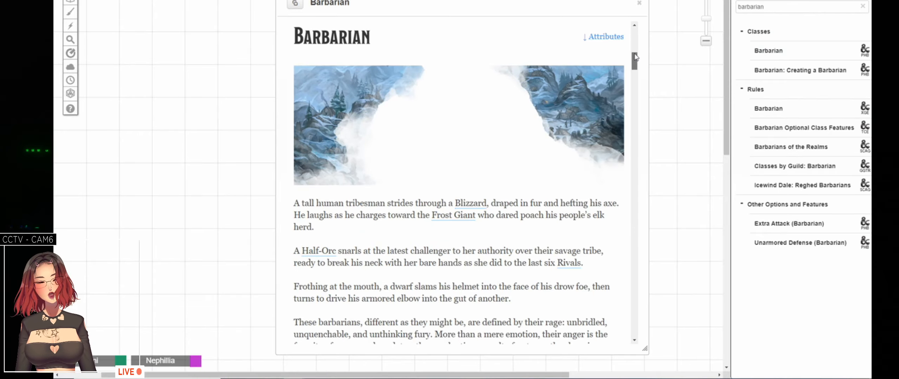
drag(635, 56, 636, 60)
drag(635, 60, 629, 311)
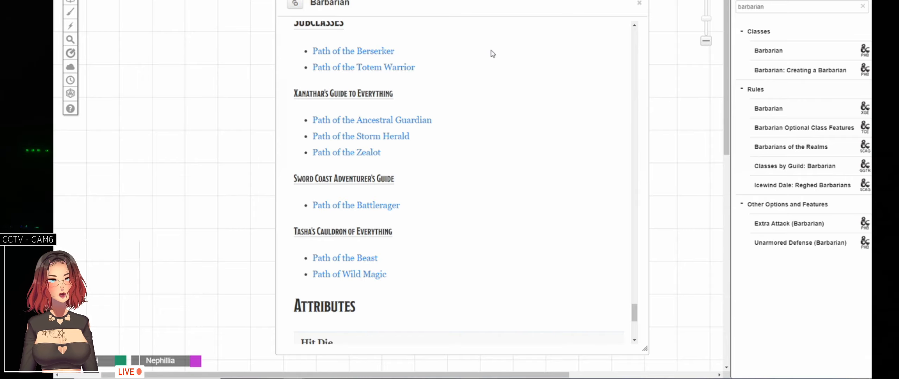
key(ctrl+Tab)
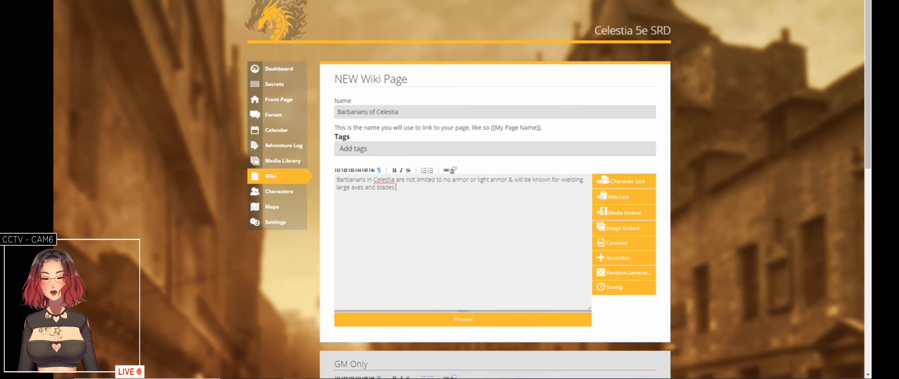
- Create the Barbarians of Celestia wiki page and return to the Classes of Celestia list
scroll(482, 259, down, 10)
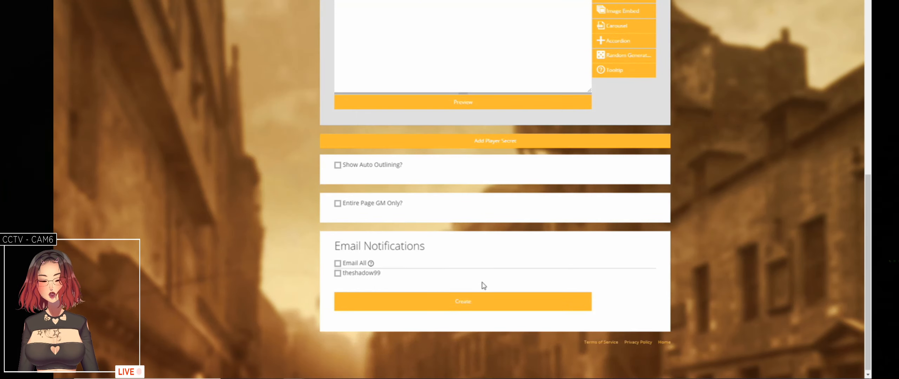
click(459, 301)
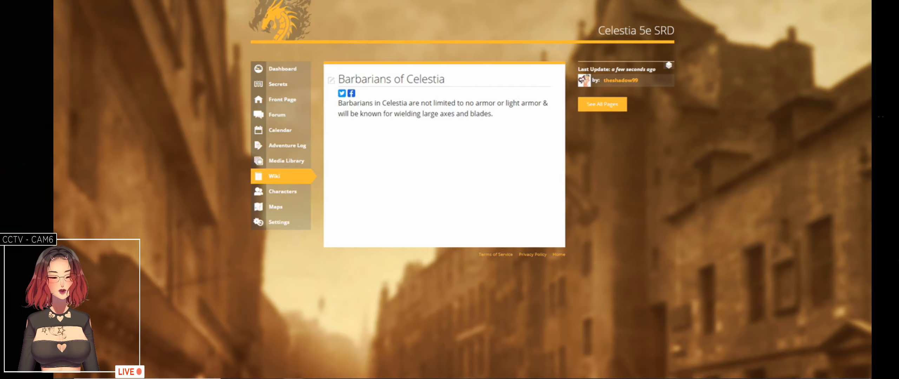
key(ctrl+Tab)
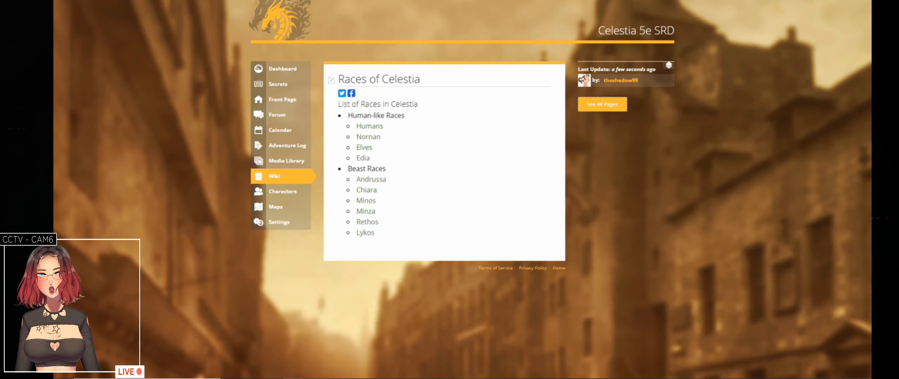
key(ctrl+Tab)
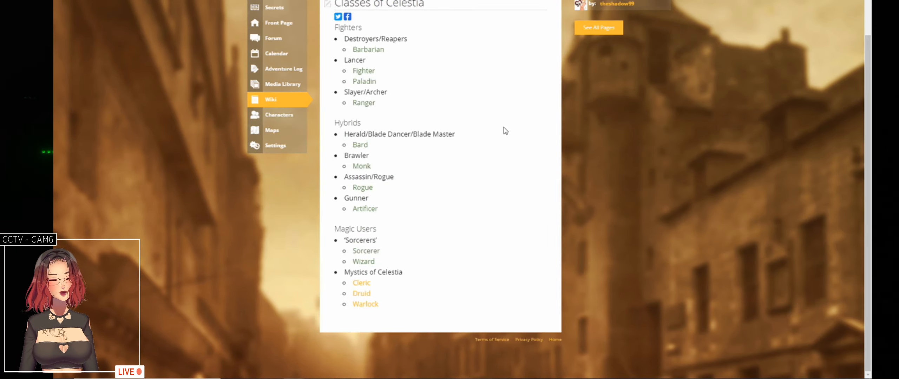
- Open the Paladin link under Lancer in a new tab to start the Paladins of Celestia page
scroll(505, 130, up, 1)
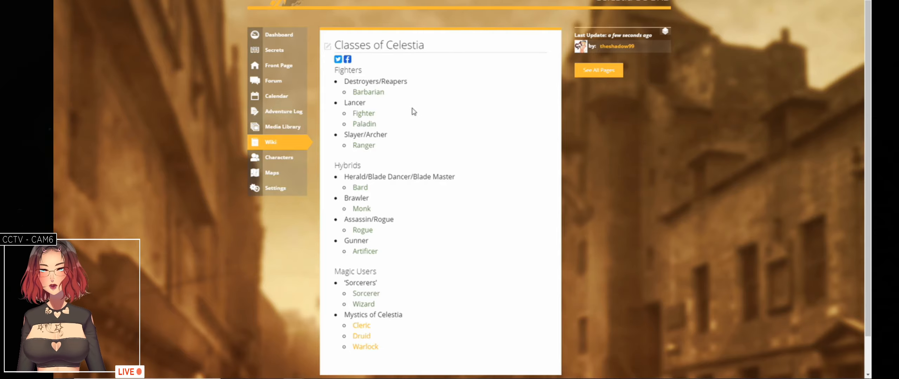
right_click(364, 130)
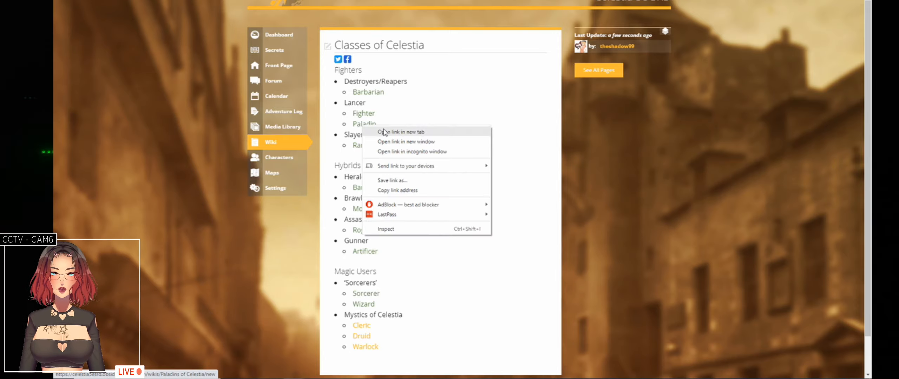
click(385, 132)
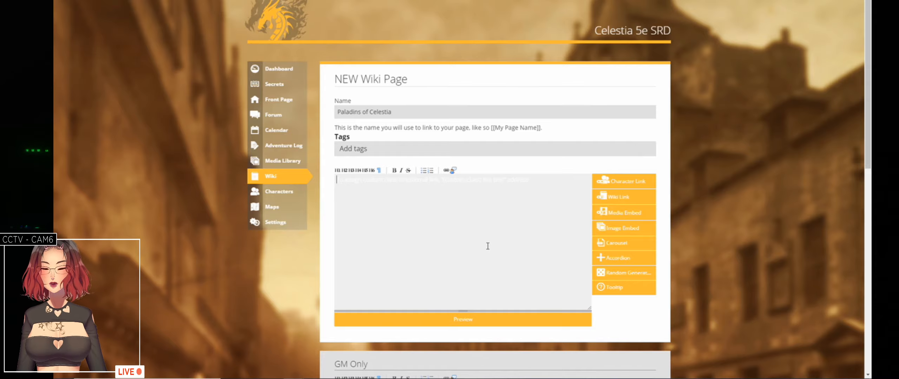
- Write 'Paladins do not get most of their special abilities liek lay on hands' as the opening of the page body
text(Paladins)
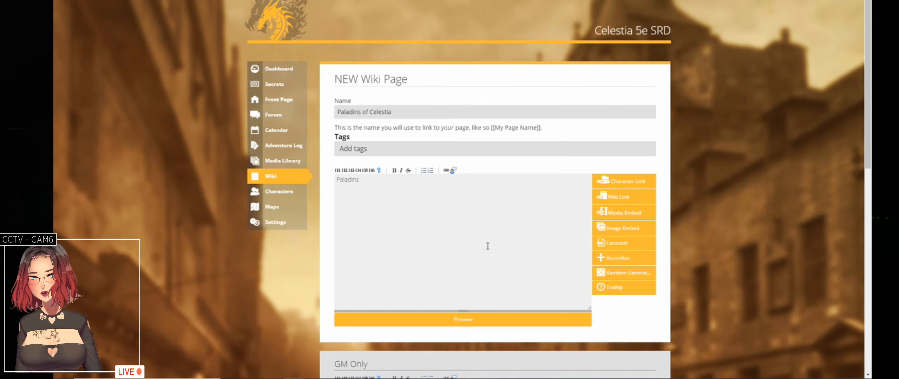
text(do not)
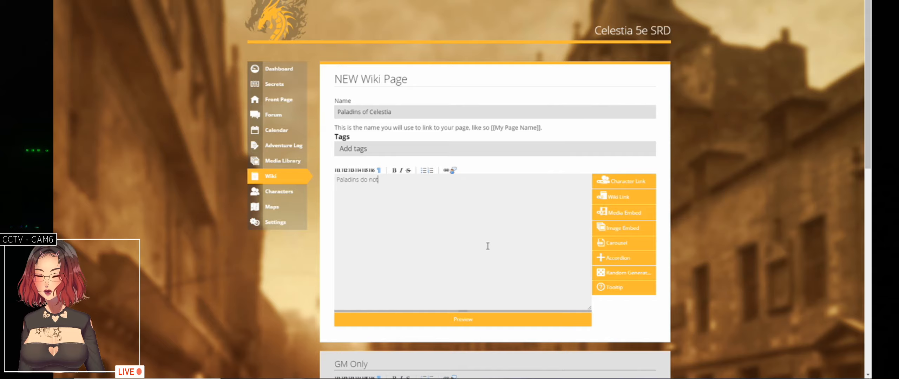
text( get most of)
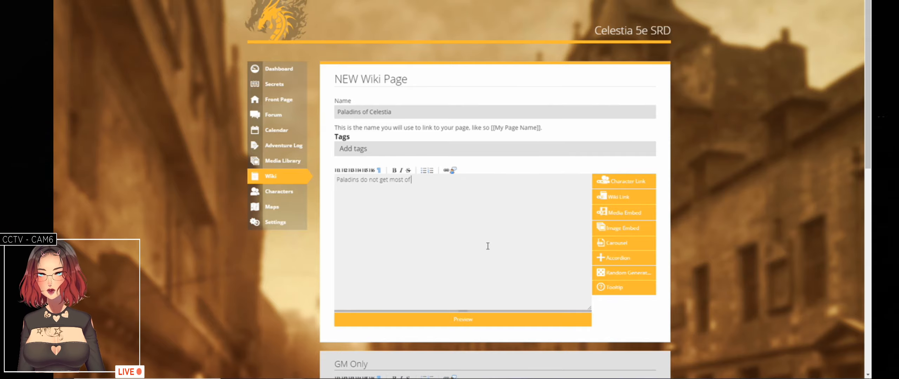
text( their spe)
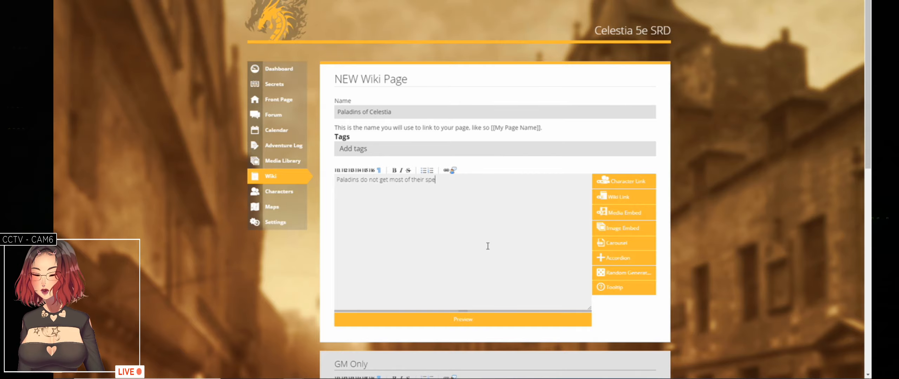
text(cial abilit)
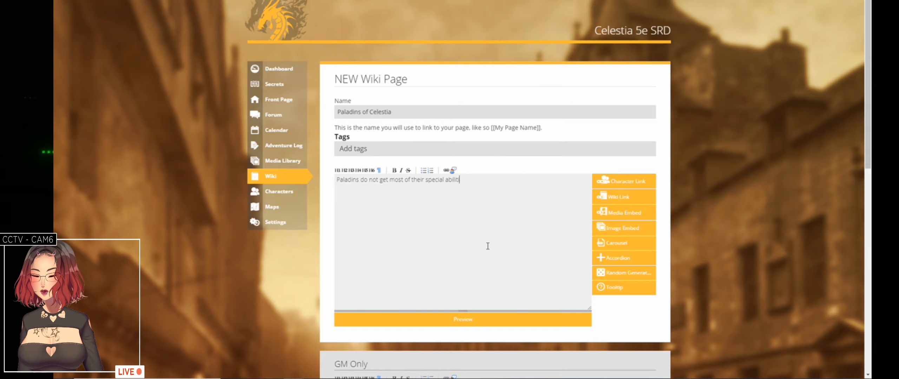
text(ies liek lay o)
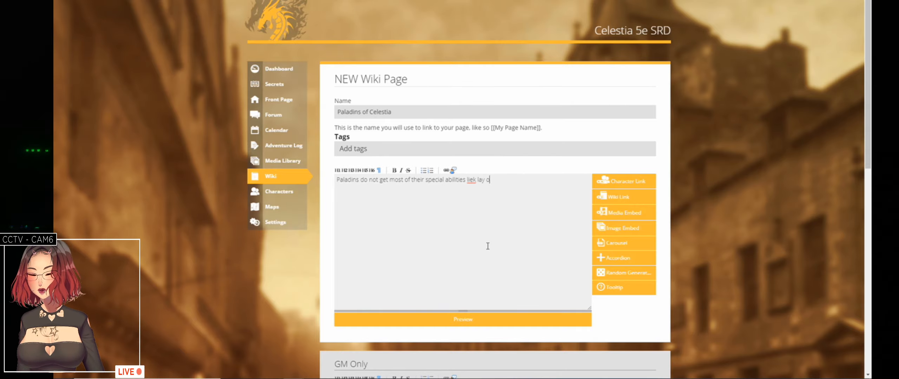
text(n hands)
- Correct the misspelled 'liek' to 'like' in the Paladin sentence and end the sentence with a period
key(ctrl+Left)
key(ctrl+Left)
key(ctrl+Left)
key(Left)
key(BackSpace)
key(BackSpace)
text(ke)
key(End)
text(.)
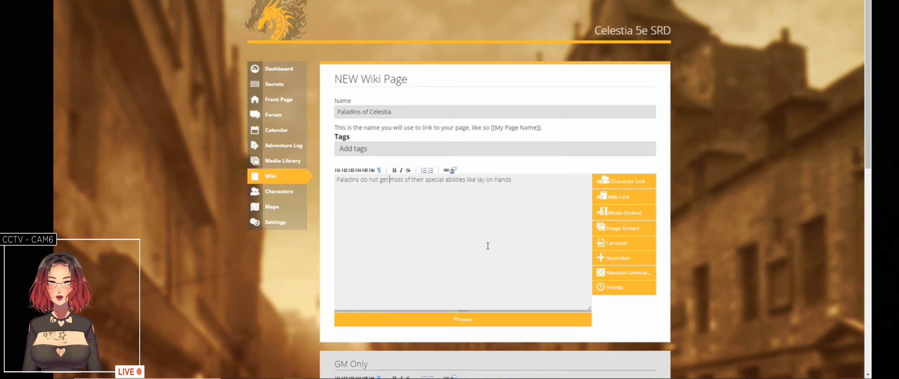
- Replace the word 'most' with 'some' in the Paladin sentence
key(ctrl+Right)
key(ctrl+shift+Right)
key(shift+Left)
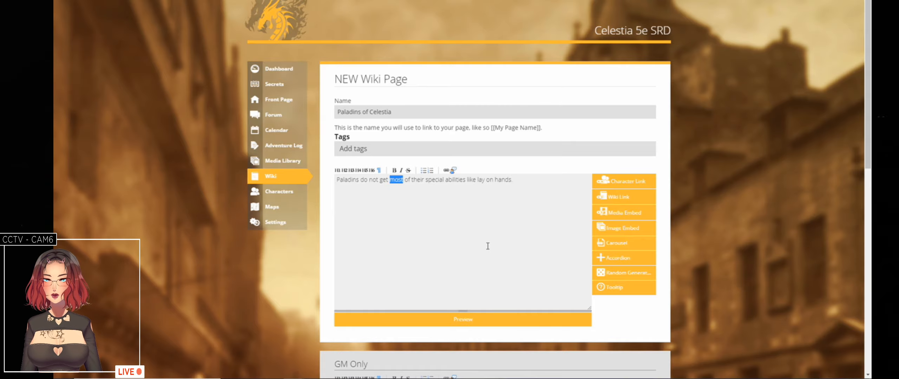
text(some)
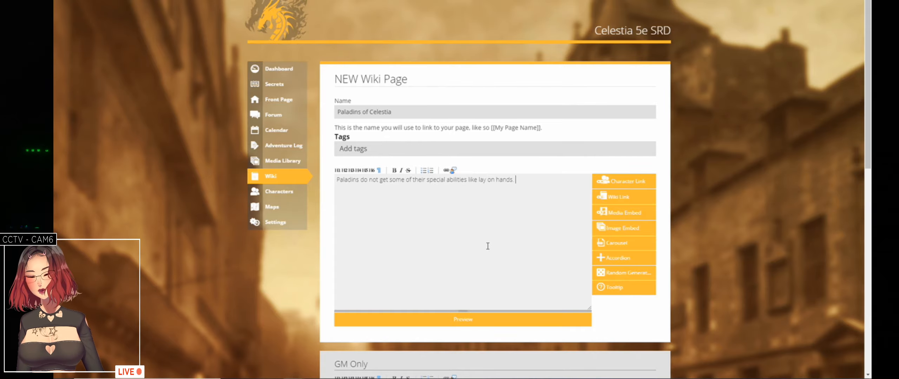
- Add the sentence 'They are a hybrid type which have limited spell casting potential.' to the Paladin page body
text(. )
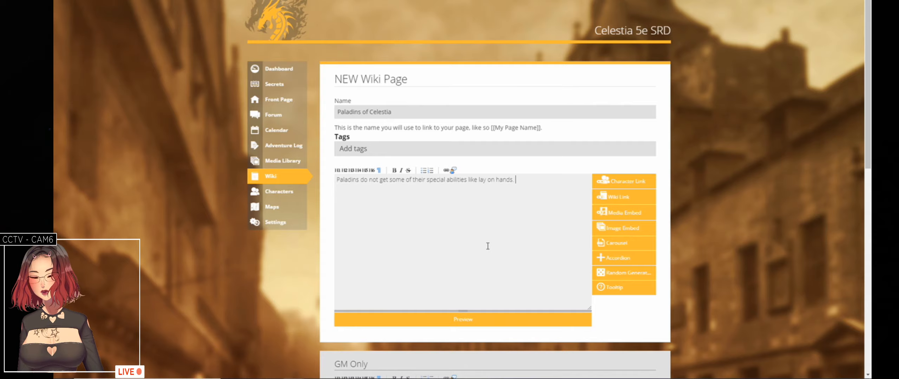
text(They are a)
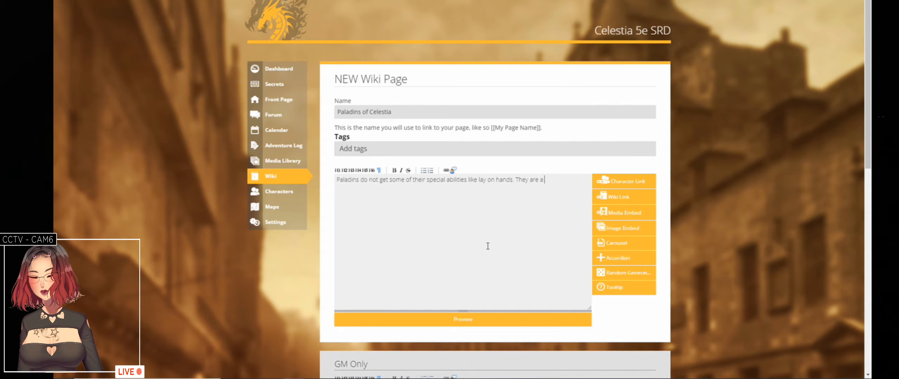
text( hybrid ty)
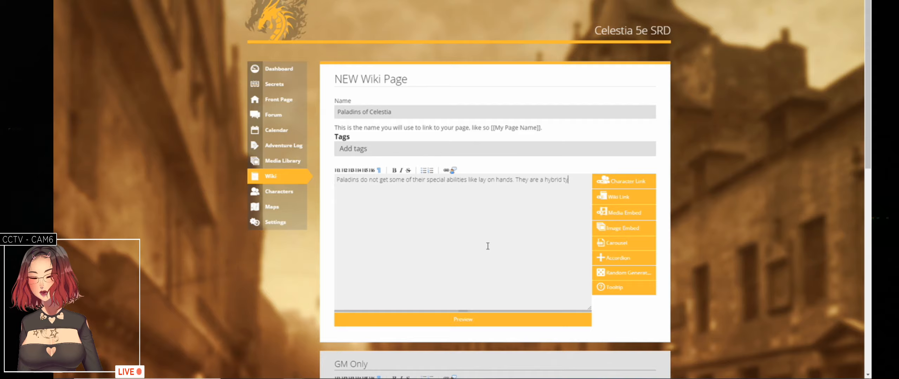
text(pe which )
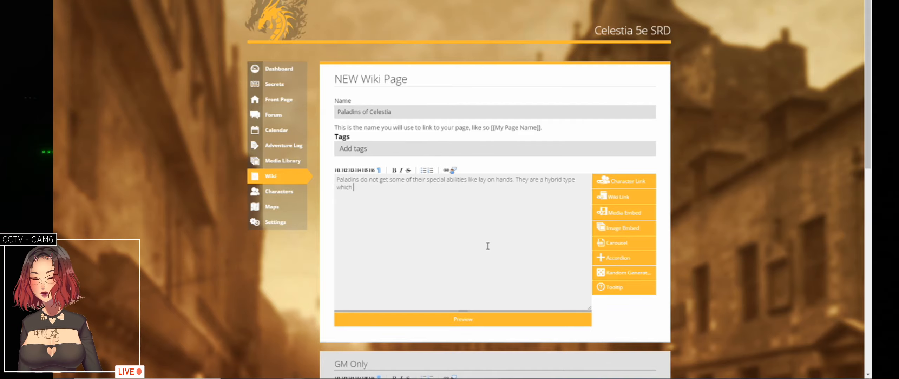
text(have limite)
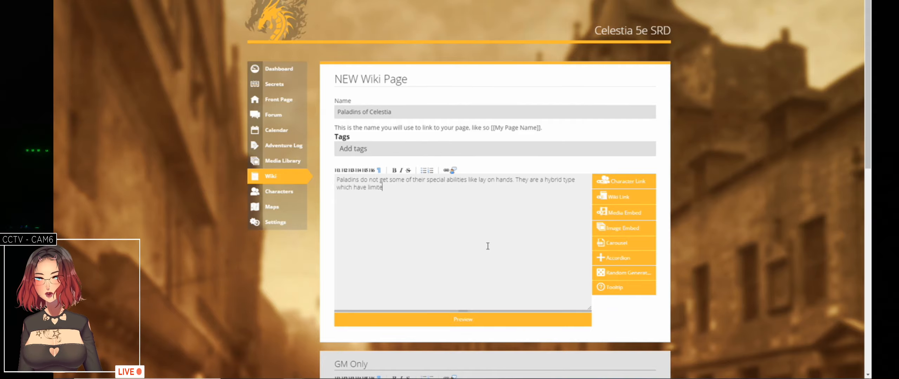
text(d spell casting potential.)
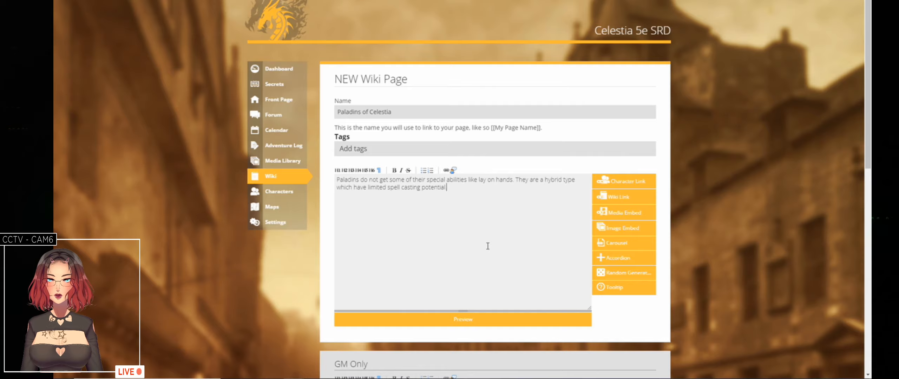
- Add the closing sentence 'Most in fact will be known as 'Spell Blades'.' to the Paladin page body
text( Most )
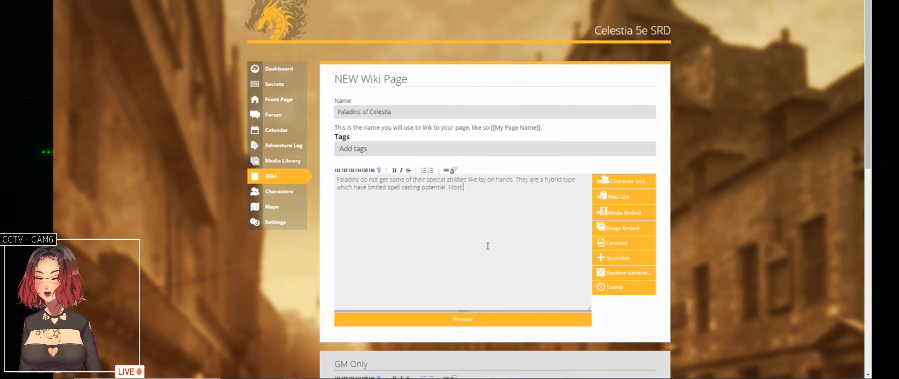
text(in fact will )
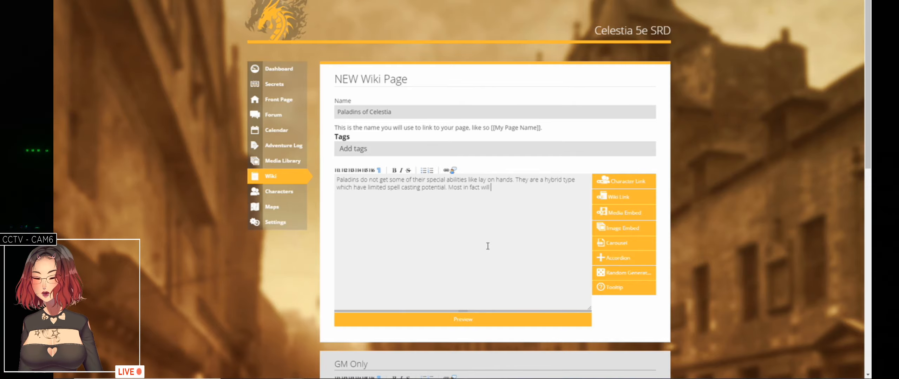
text(be known as)
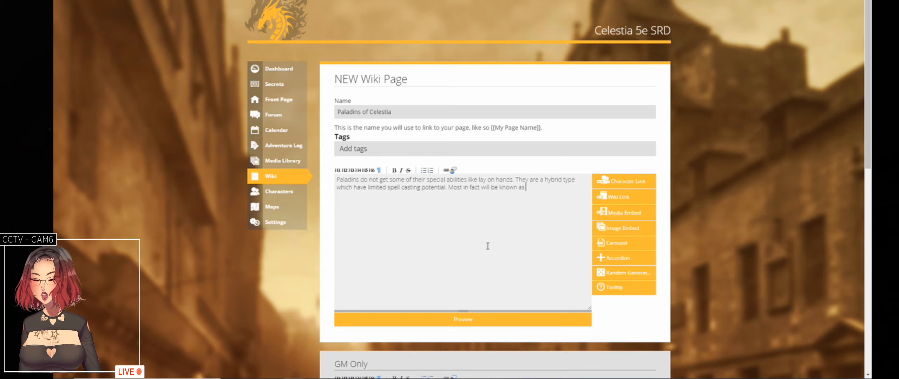
text( 'spell)
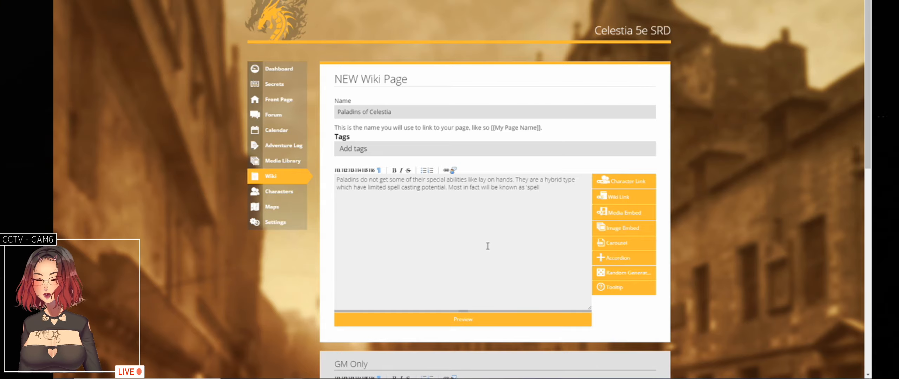
text( Blades')
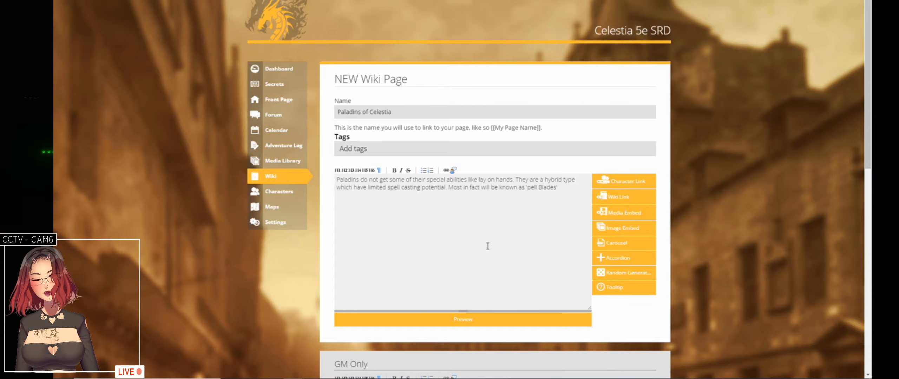
key(Delete)
text(S)
key(End)
text(.)
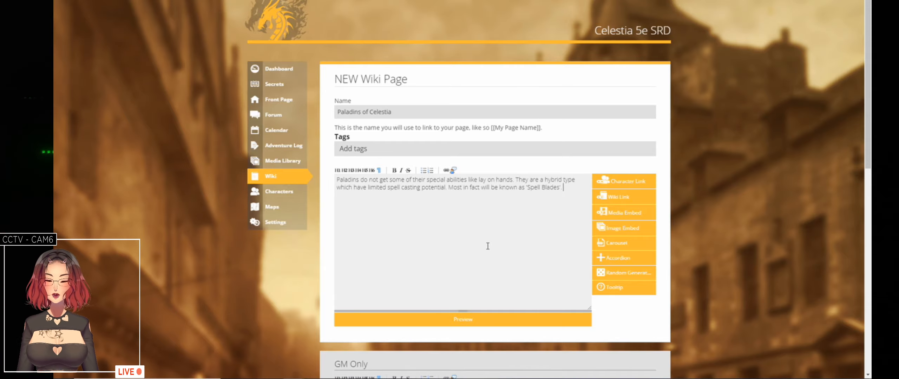
- Create the Paladins of Celestia wiki page and close it to return to the Classes of Celestia list
scroll(491, 185, down, 10)
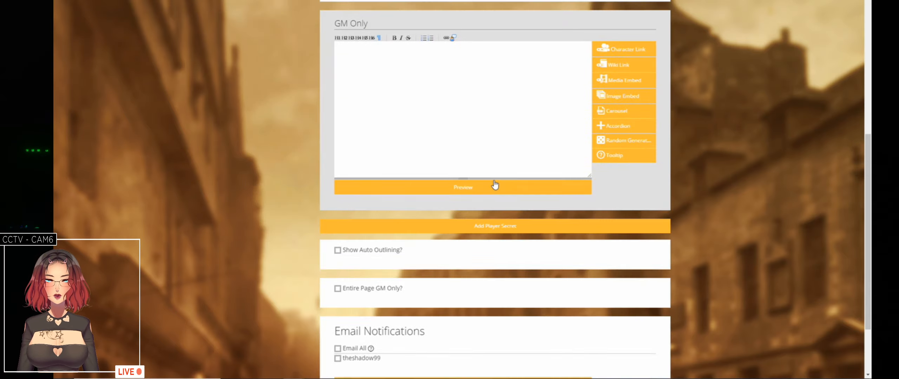
click(522, 305)
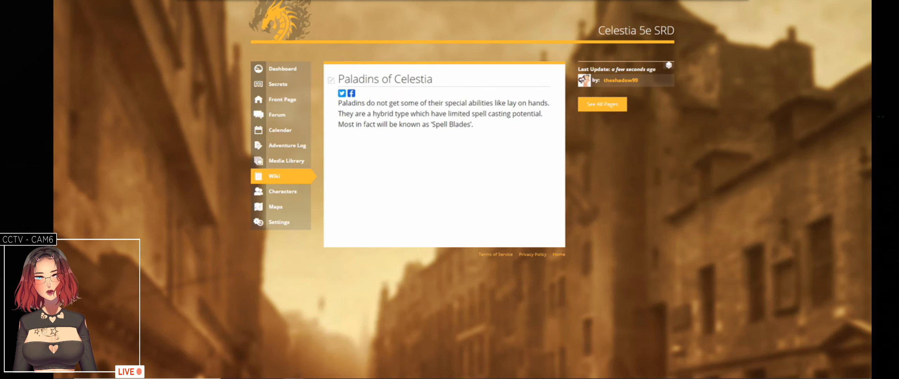
key(ctrl+w)
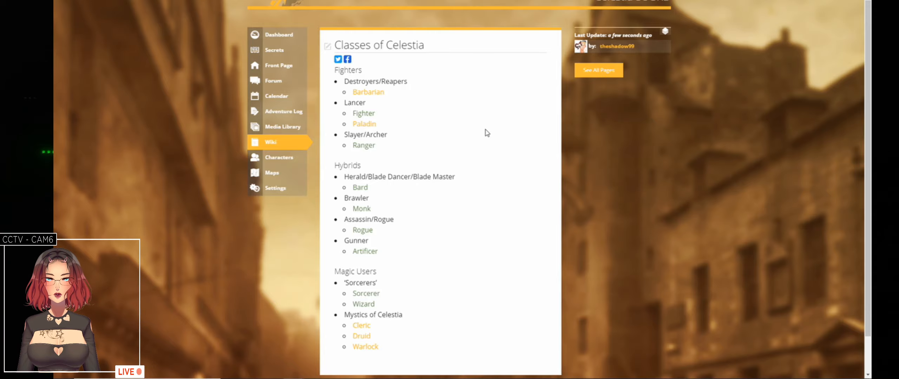
- Open the Ranger link under Slayer/Archer in a new tab and go to the body of the Rangers of Celestia page
right_click(364, 144)
click(388, 151)
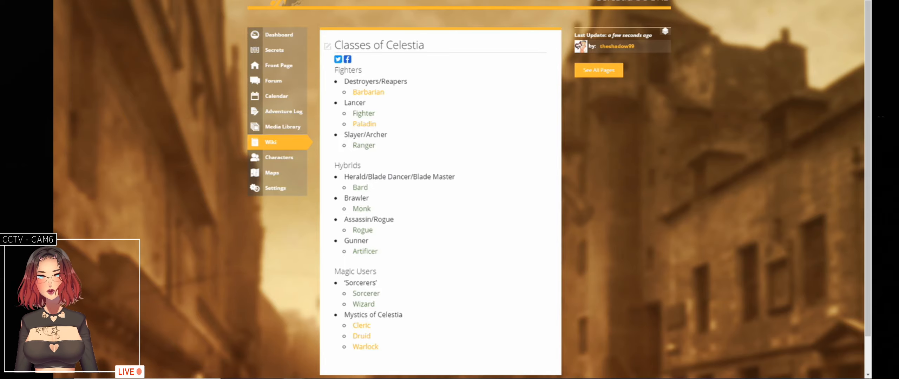
key(ctrl+Tab)
click(490, 225)
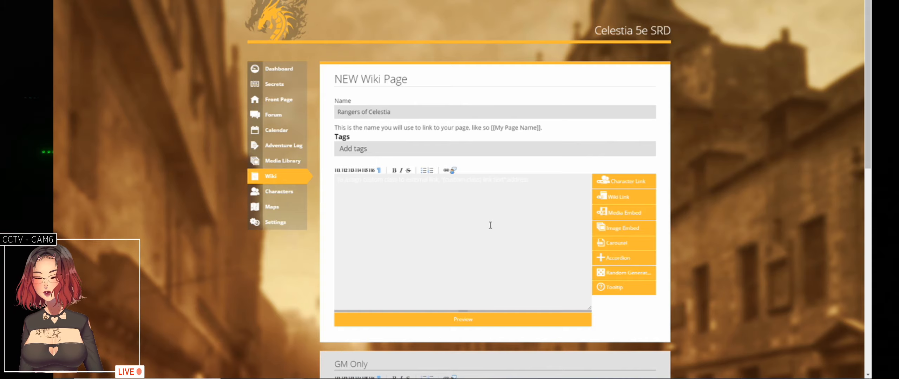
- Begin the Rangers of Celestia page body with the sentence 'Not all Rangers will have spellcasting ability.'
text(Not all R)
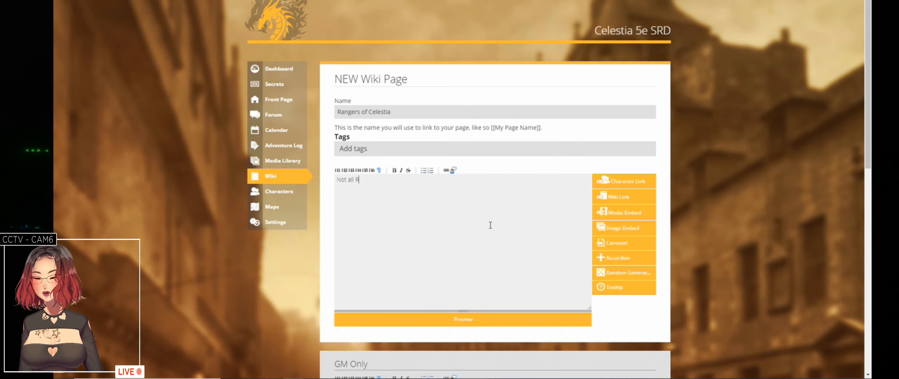
text(angers will h)
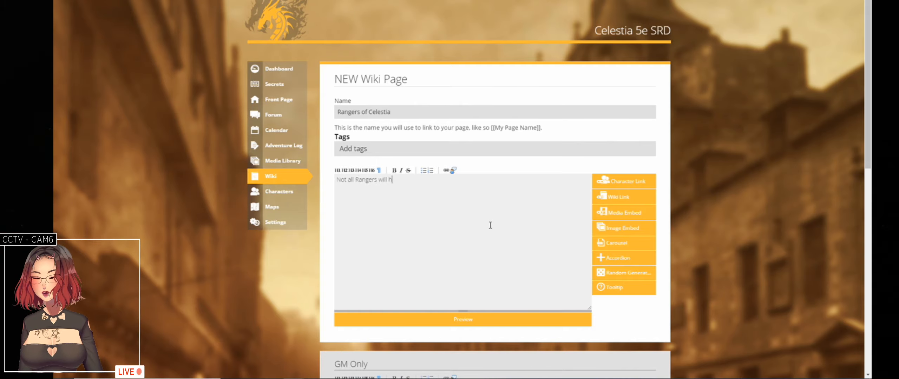
text(ave spell)
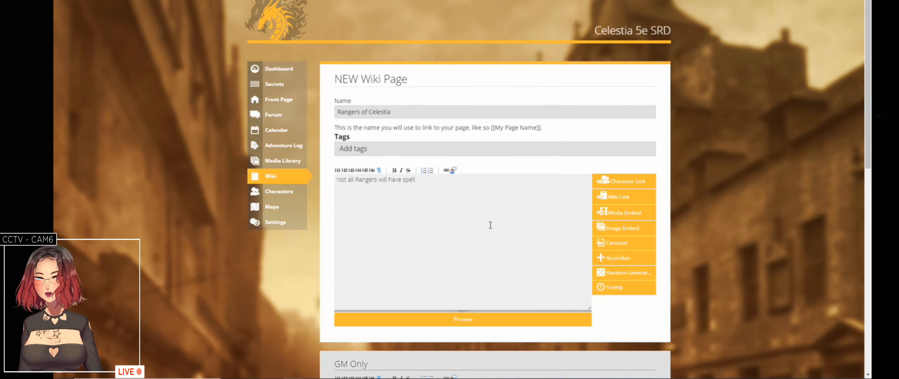
text(casting abil)
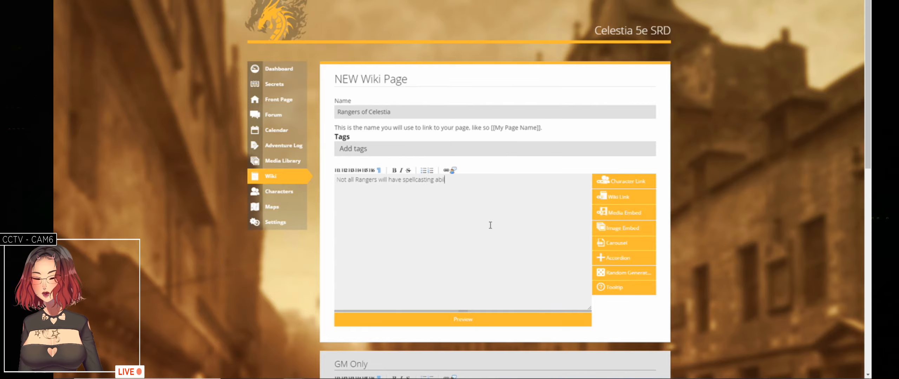
text(ity.)
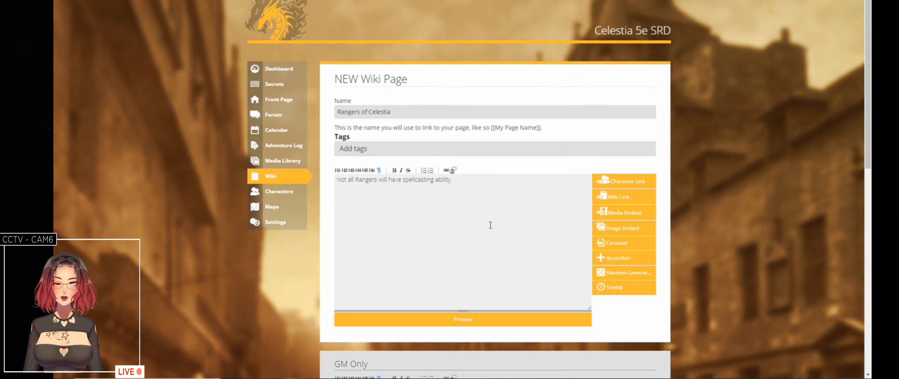
- Add the sentence 'Most are wardens of wilderness areas or elves protecting their forests.' to the Rangers page body
text(M)
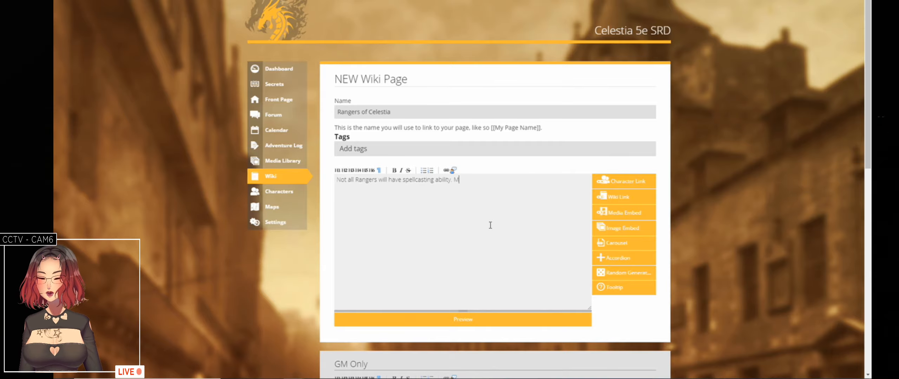
text(ost o)
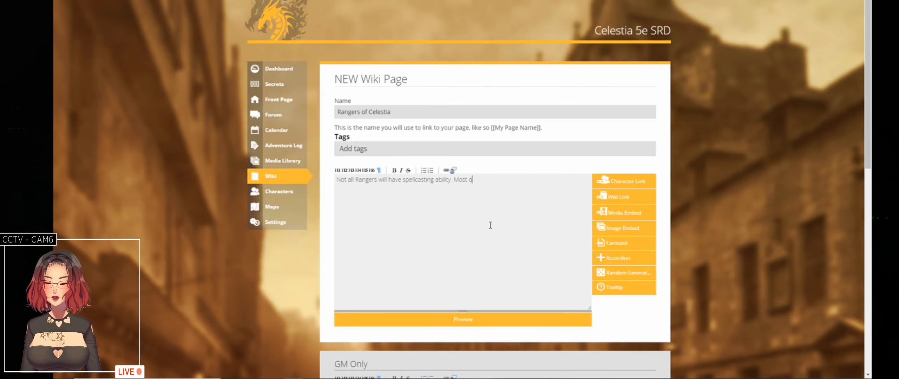
key(BackSpace)
text(are warden)
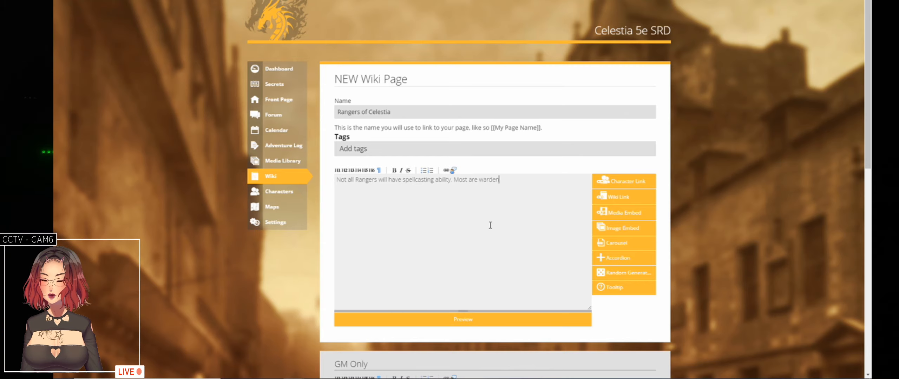
text(s of wilderne)
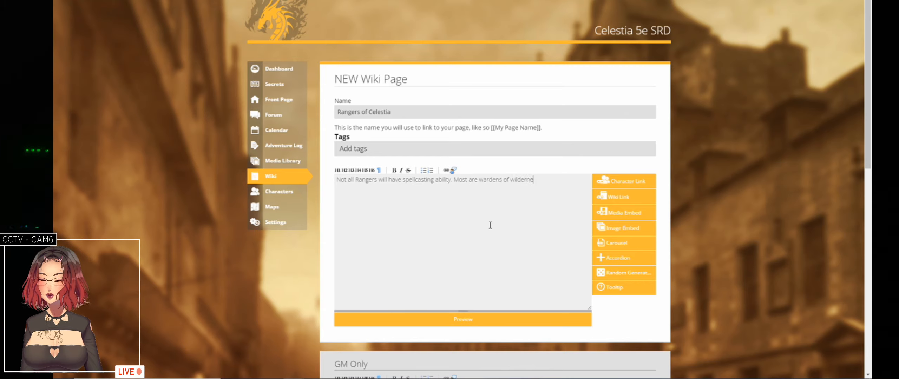
text(ss areas)
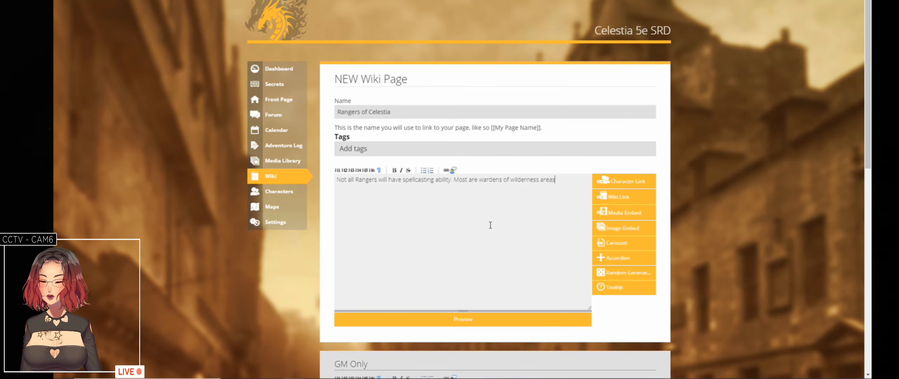
text( or elves)
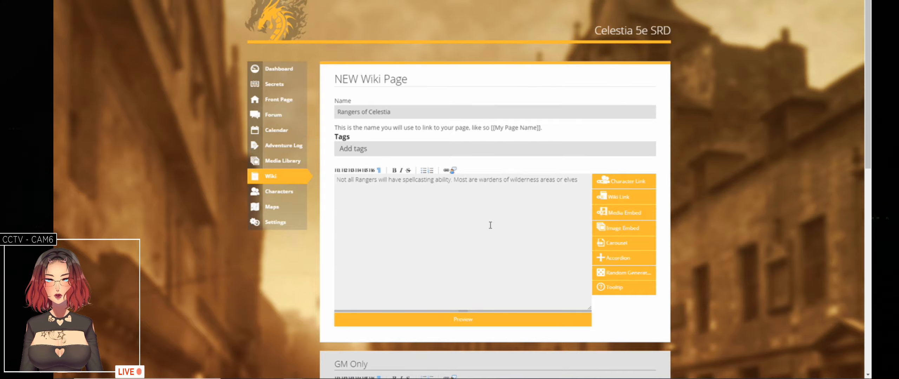
text( prote)
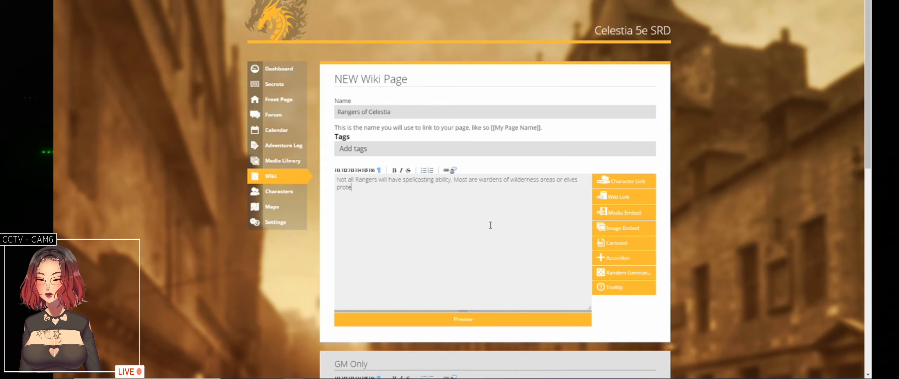
text(cting their fore)
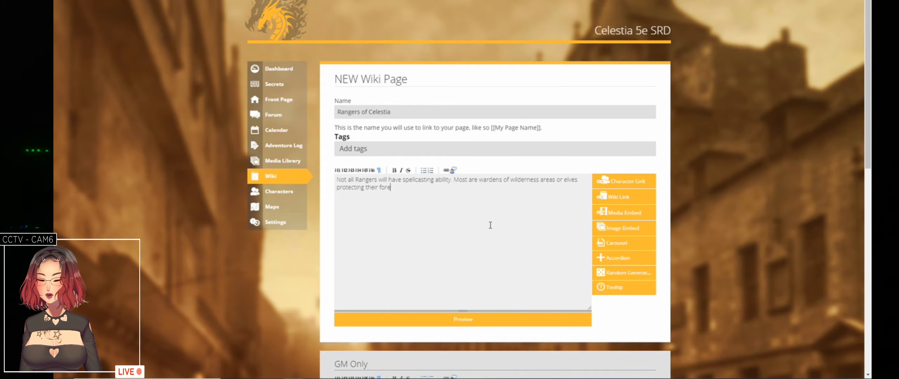
text(sts.)
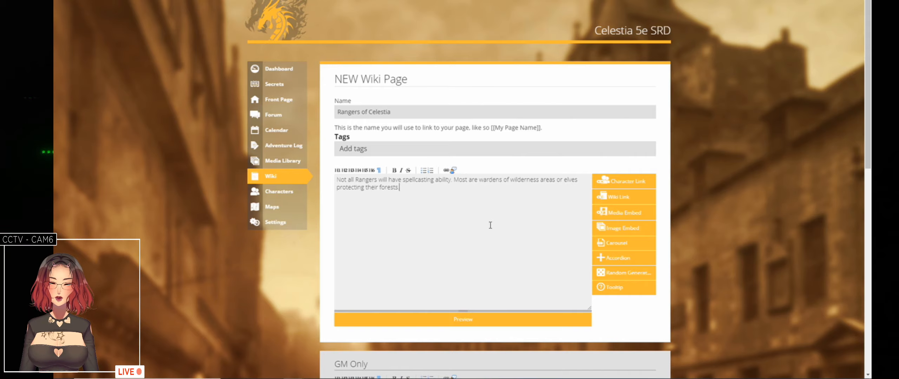
- Add the heading 'h4. Subclasses' below the Rangers paragraph, separated by a blank line
key(Return)
key(Return)
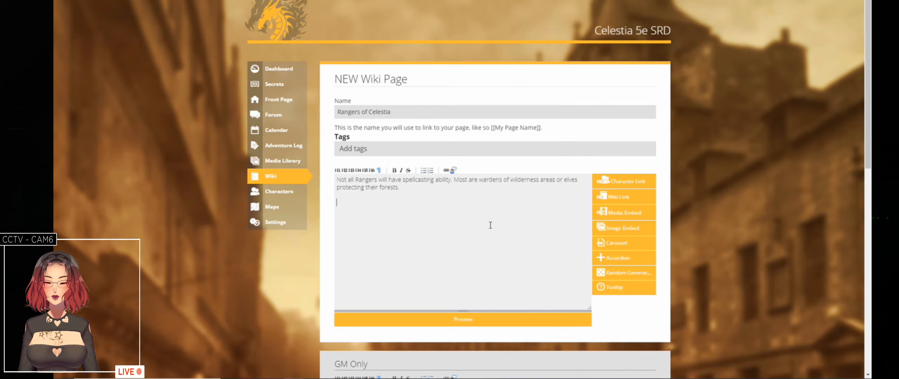
text(Su)
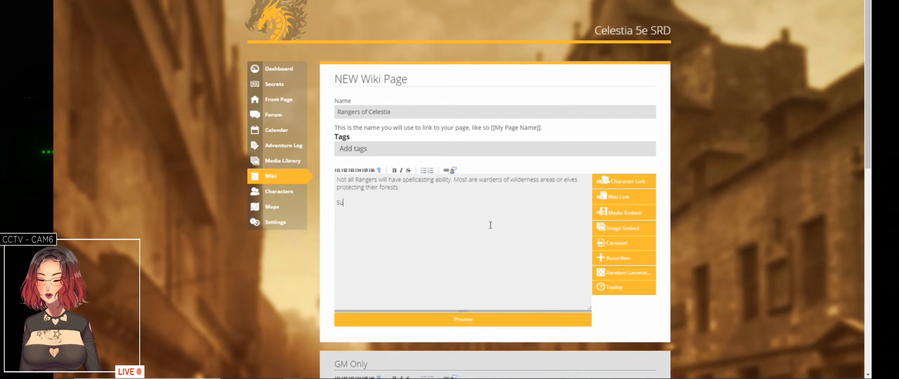
text(bclass)
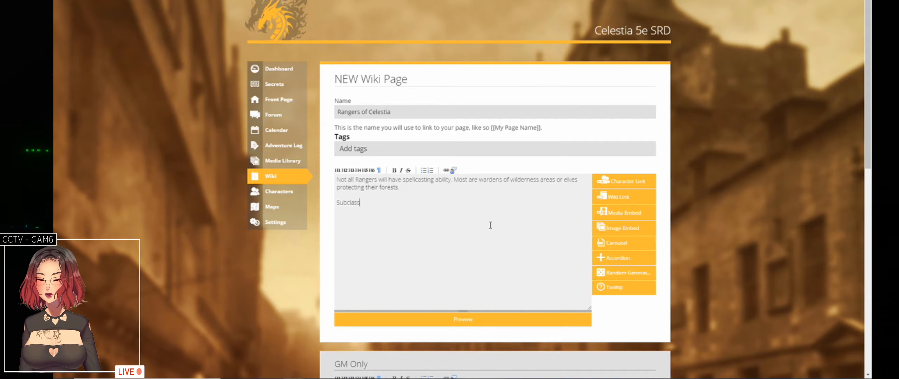
text(esh4.)
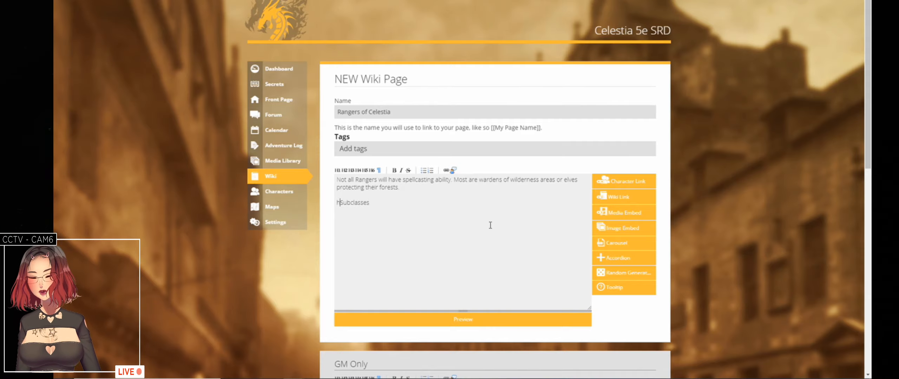
key(End)
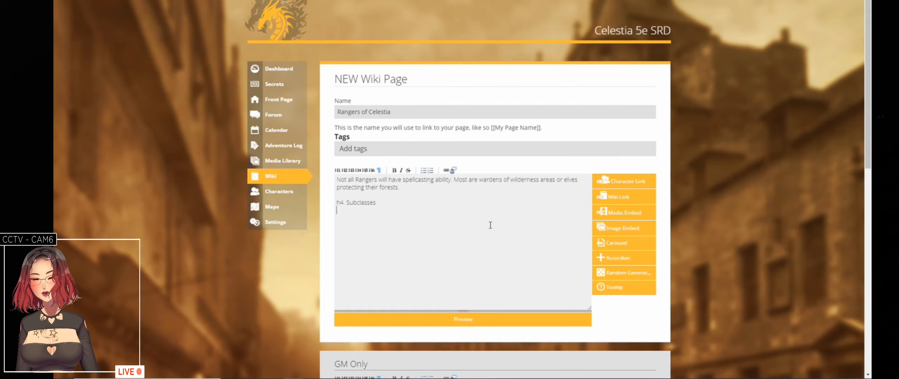
- Add the bullet 'Elven Arcane Archer' under the Subclasses heading
key(Return)
text(* El)
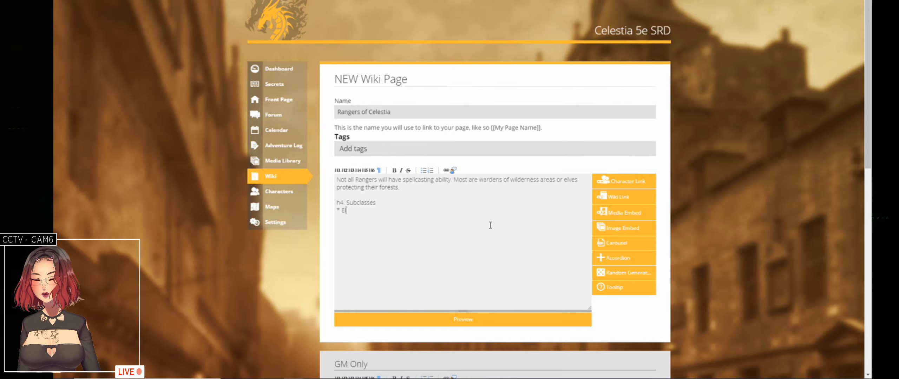
text(even)
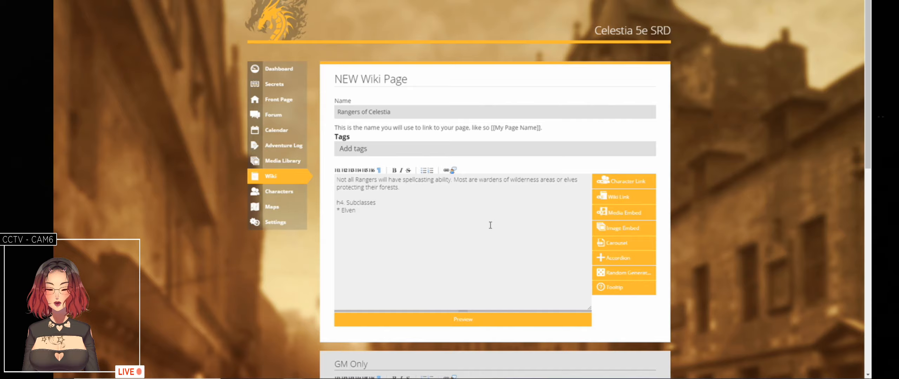
text(Ar)
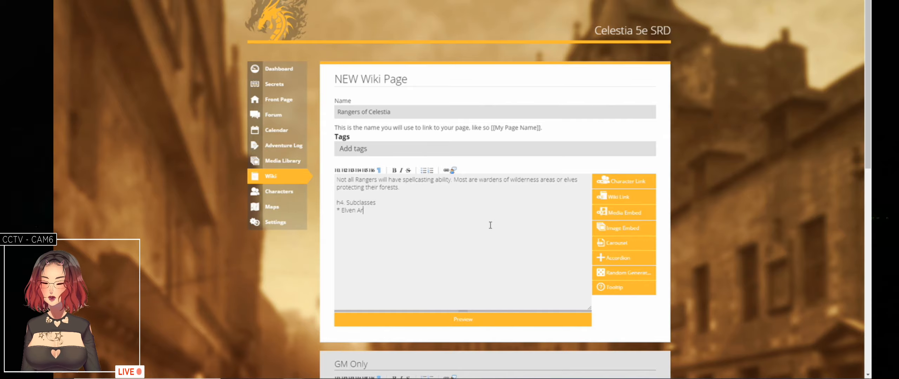
text(cane Archer)
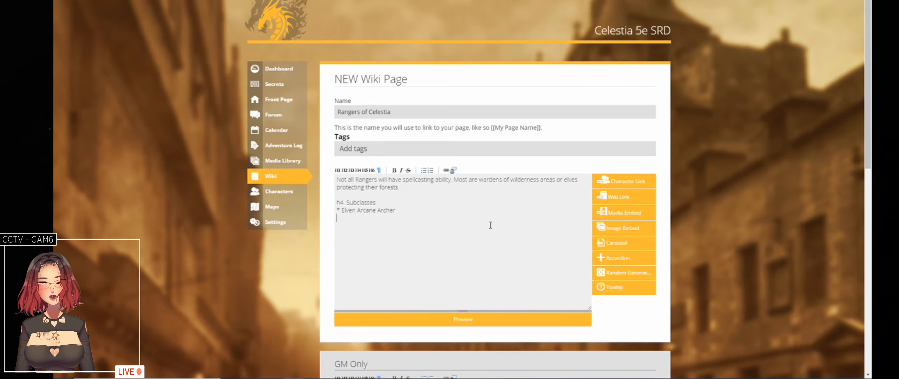
key(Return)
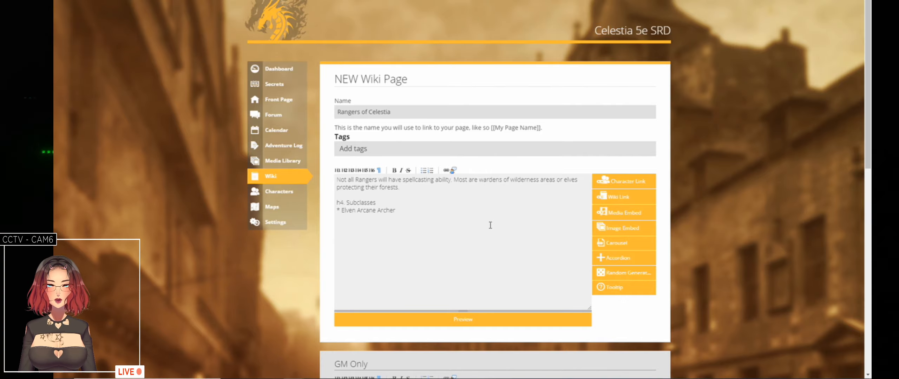
- Remove 'Elven' from the subclass bullet and turn the rest into the wiki link [[Arcane Archer]]
key(Up)
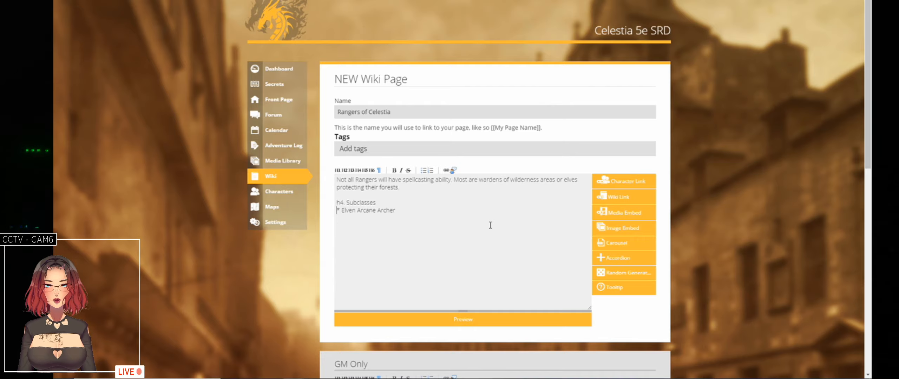
key(Right)
key(Right)
key(ctrl+shift+Right)
key(BackSpace)
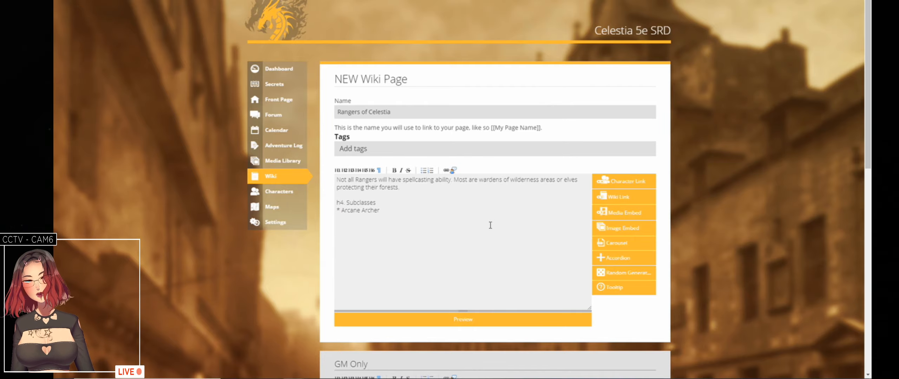
text([[Arcane Archer]])
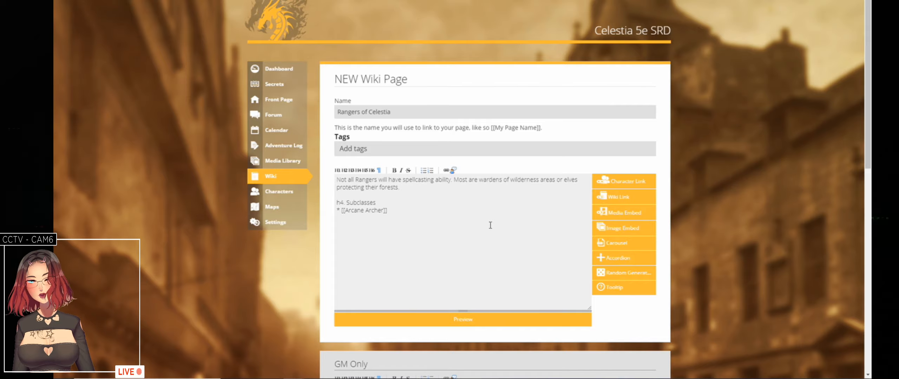
- Extend the Arcane Archer bullet with the description ', a spell casting type of Ranger subclass'
text(, a spell cas)
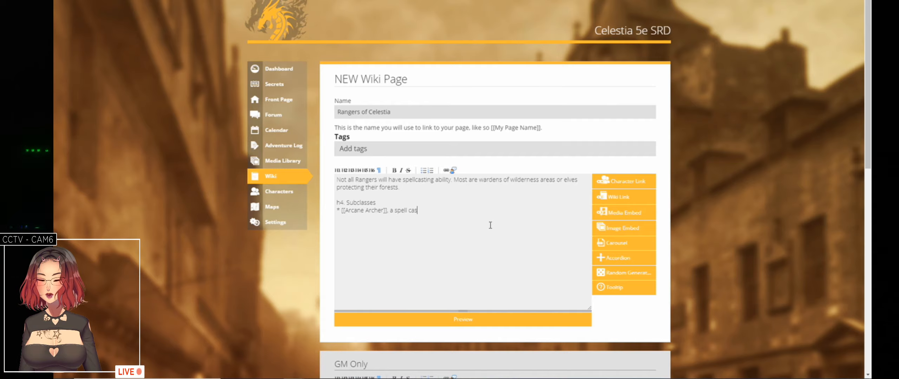
text(ting type o)
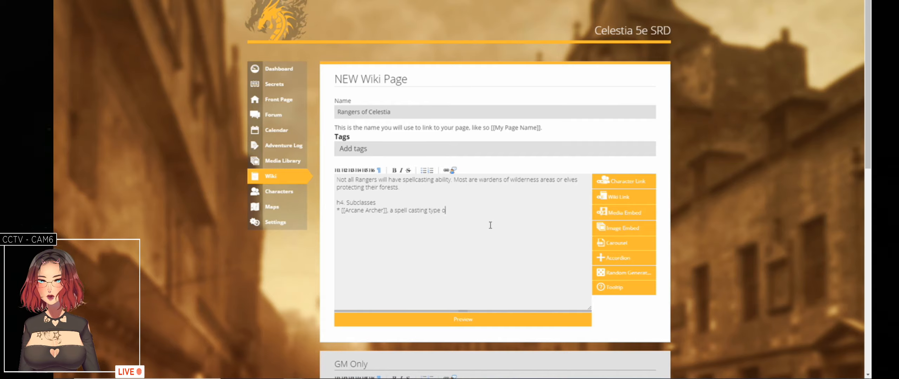
key(BackSpace)
key(BackSpace)
key(BackSpace)
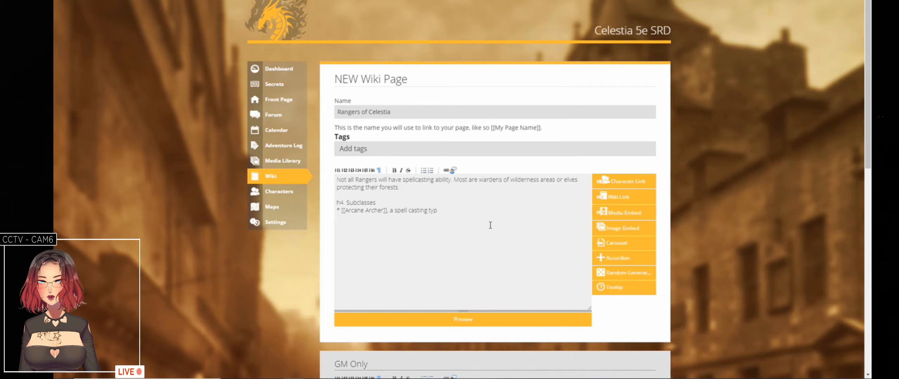
text(e of r)
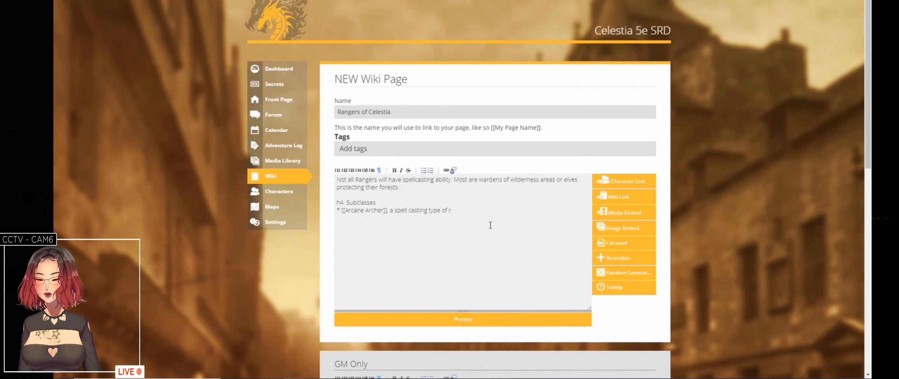
key(BackSpace)
text(Ranger subc)
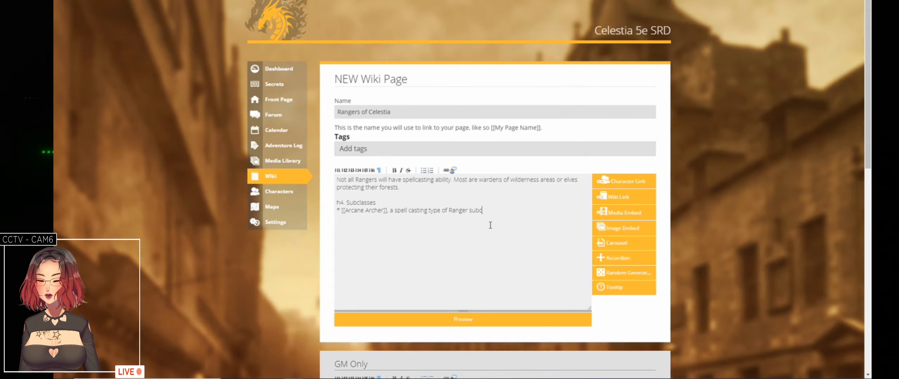
text(lass)
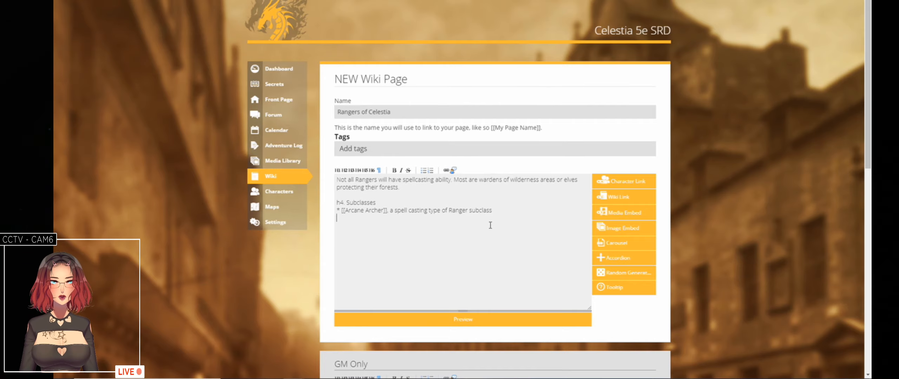
- Switch to the virtual tabletop tab and search its compendium for 'fighter'
key(ctrl+Tab)
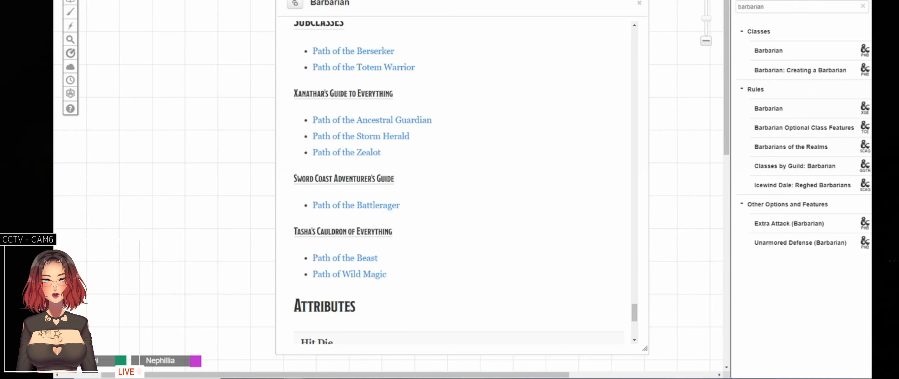
double_click(772, 11)
text(fighter)
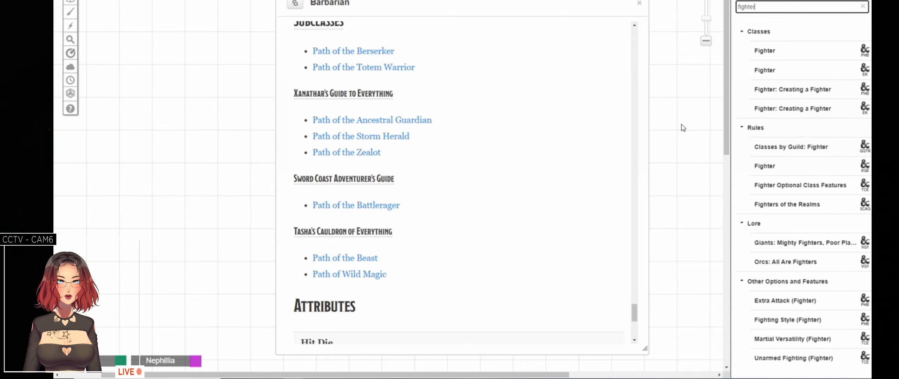
- Open the Fighter class entry in the compendium and go to its list of subclasses
click(773, 52)
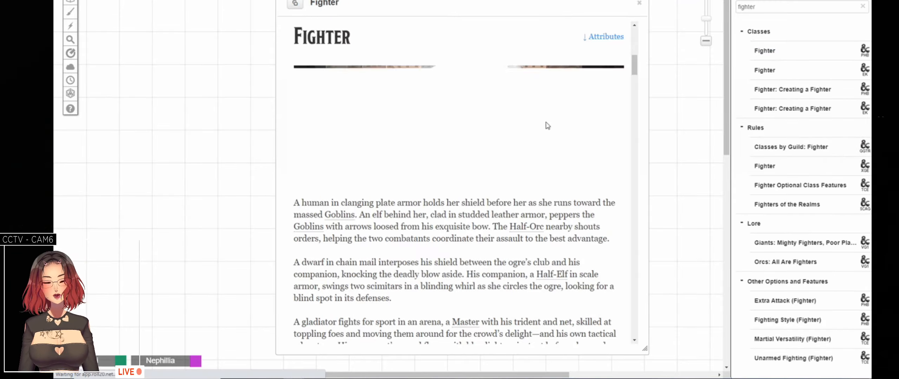
drag(634, 63, 631, 306)
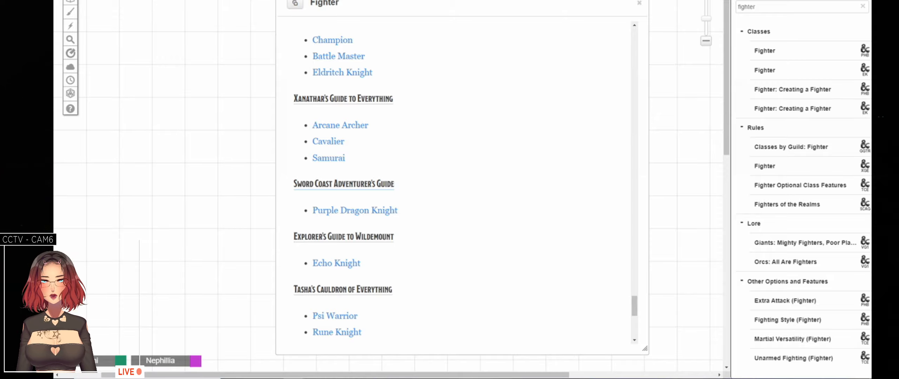
- Switch back to the wiki editor and create the Rangers of Celestia page
key(ctrl+Tab)
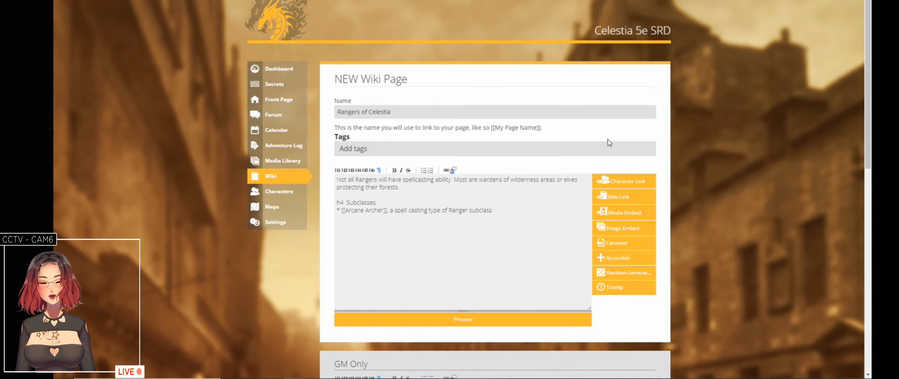
scroll(607, 141, down, 12)
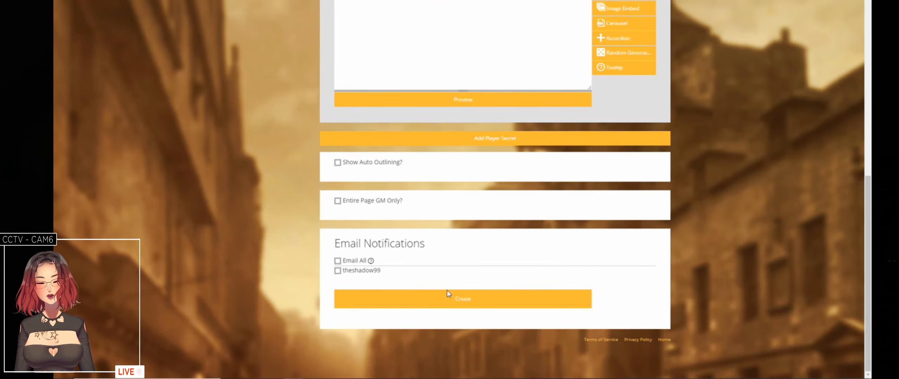
click(418, 298)
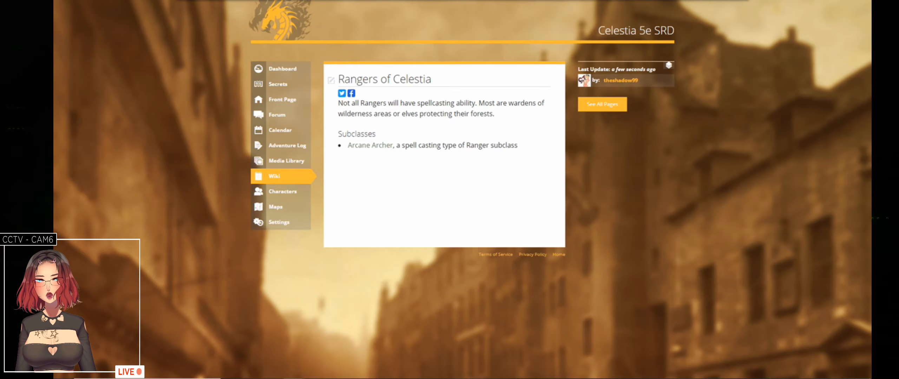
- From the Classes of Celestia page, open the Fighter link in a new tab to start the Fighters of Celestia page
key(ctrl+Tab)
key(ctrl+Tab)
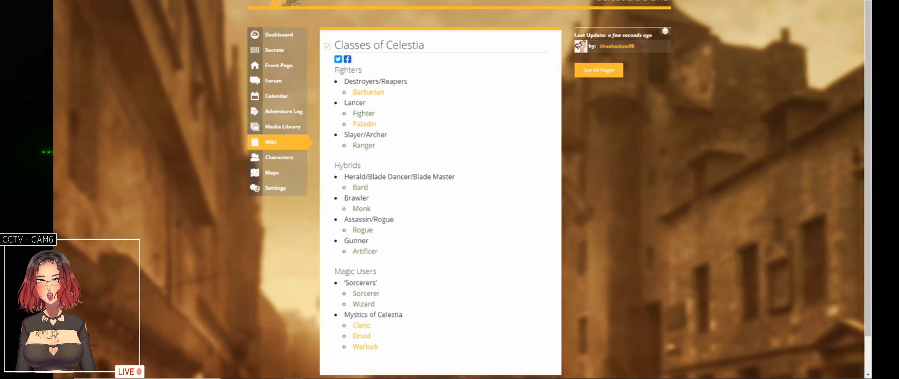
right_click(370, 113)
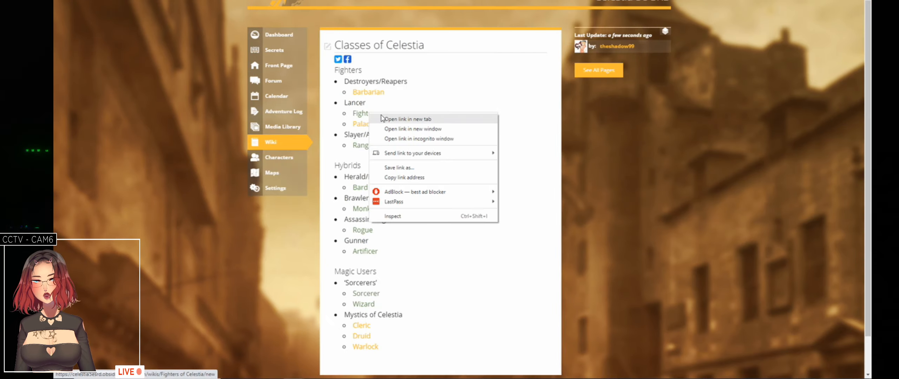
click(382, 117)
key(ctrl+Tab)
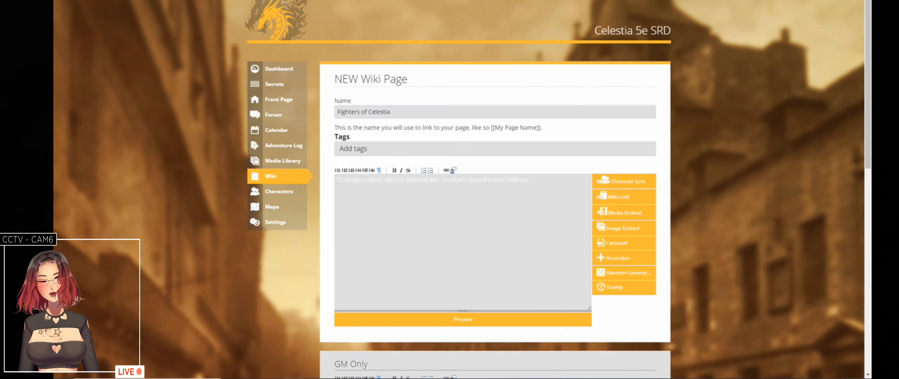
- Write the opening sentence 'Fighters rarely have spellcasting ability in Celestia.' in the page body
click(479, 261)
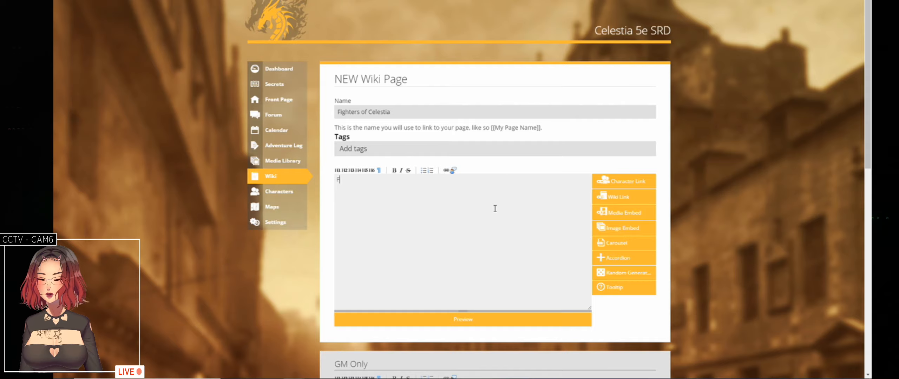
text(Fighters rare)
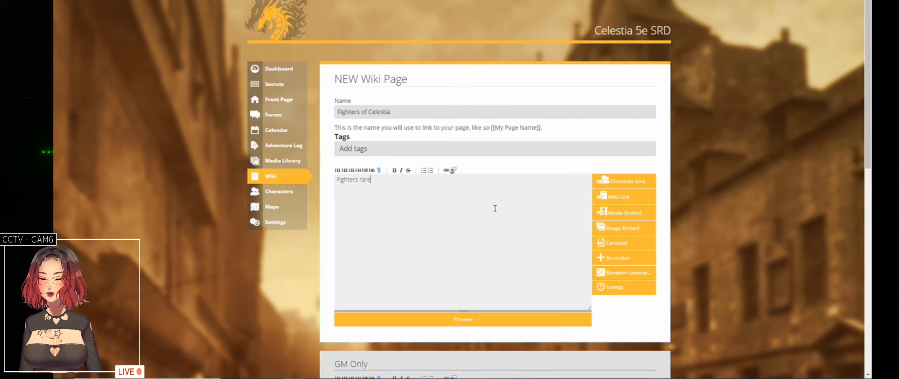
text(ly hav)
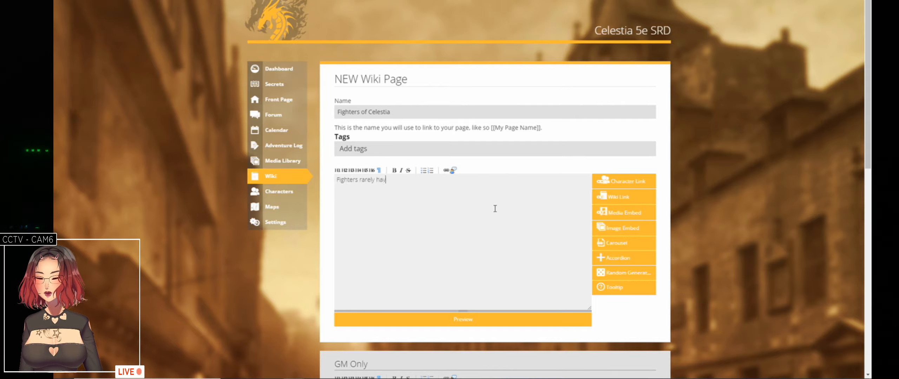
text(e spellcasting)
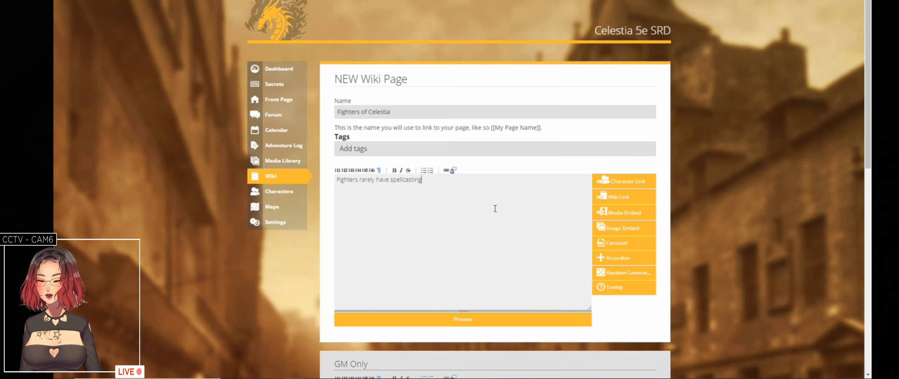
text( ability in)
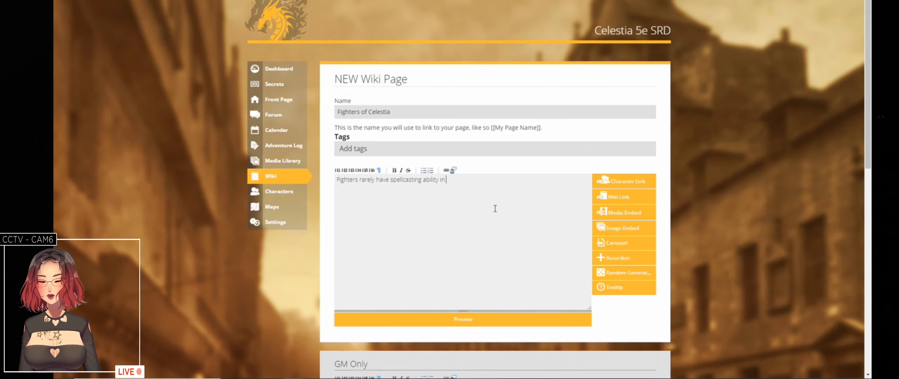
text( Celest)
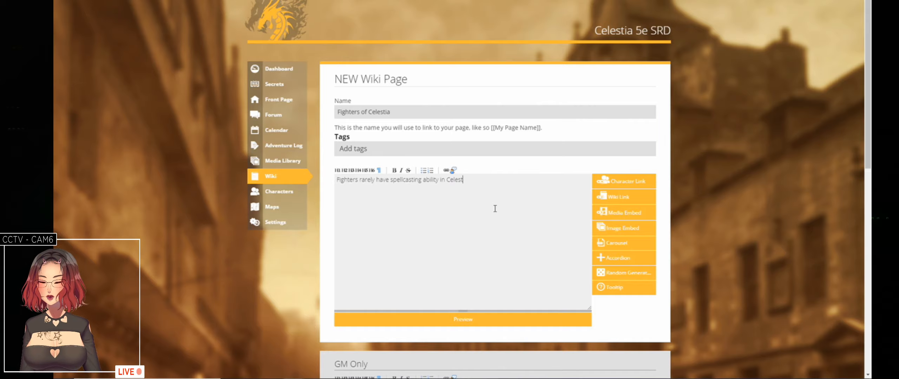
text(ia.  )
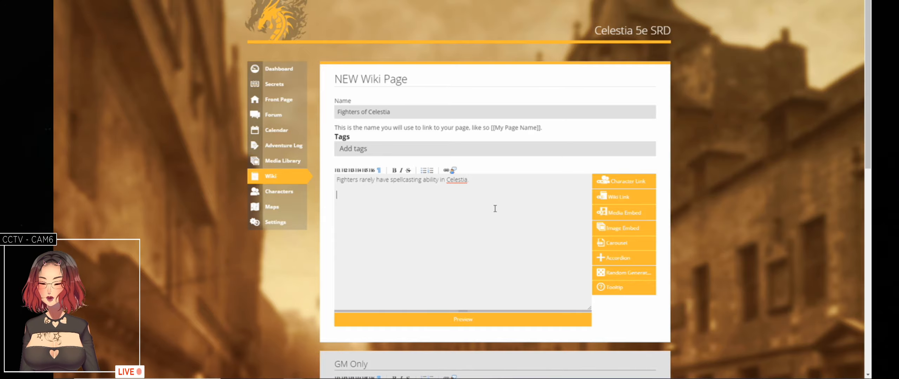
- Add the h4 heading 'Available Subclasses' below the sentence and start a bullet under it
text(h4. Available SUb)
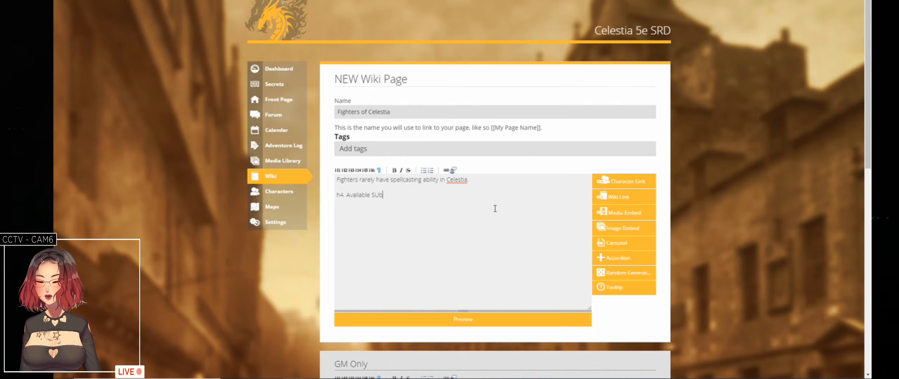
text(classes)
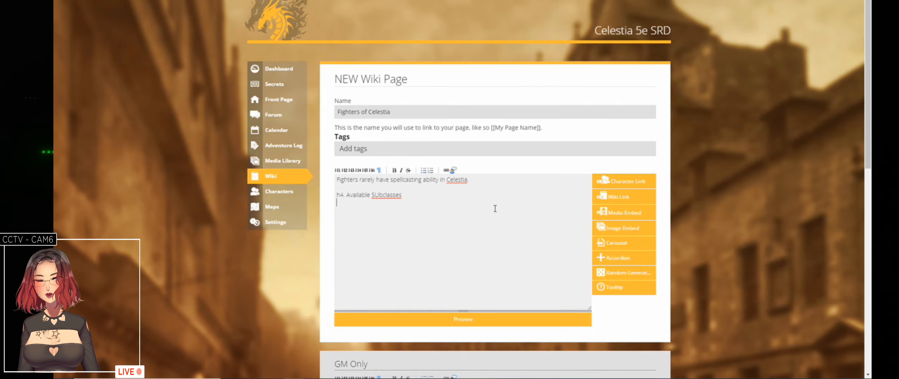
key(Left)
key(ctrl+Left)
key(Right)
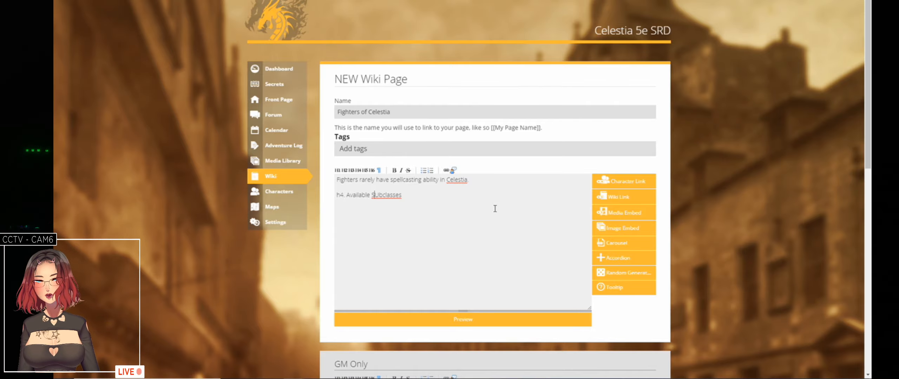
key(shift+Right)
text(u)
key(Down)
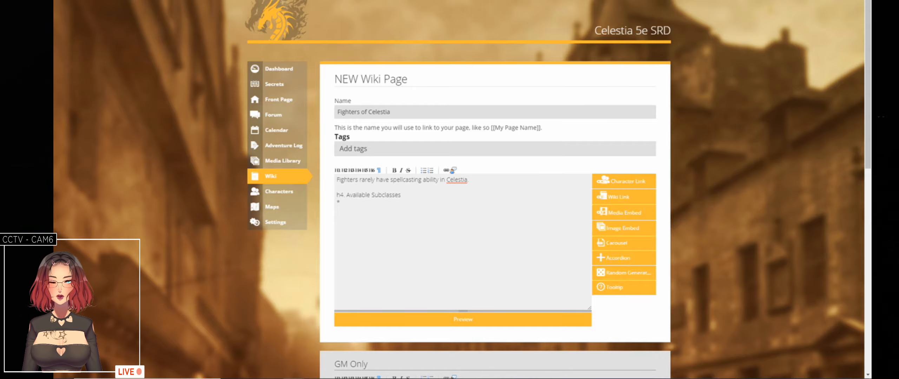
- Copy Champion and Battle Master from the compendium's Fighter subclasses into the wiki page as bullets, and start another bullet
key(alt+Tab)
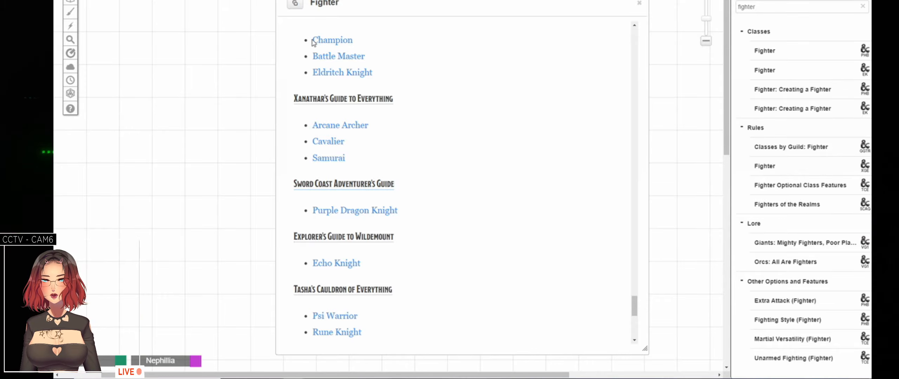
drag(313, 40, 366, 58)
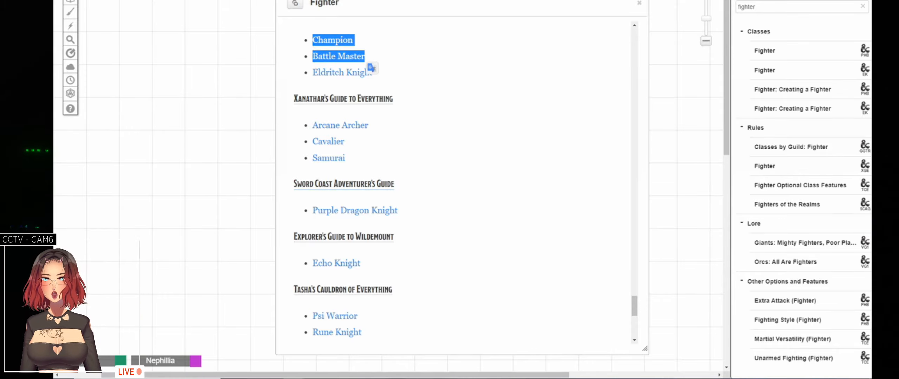
key(ctrl+c)
key(alt+Tab)
key(ctrl+v)
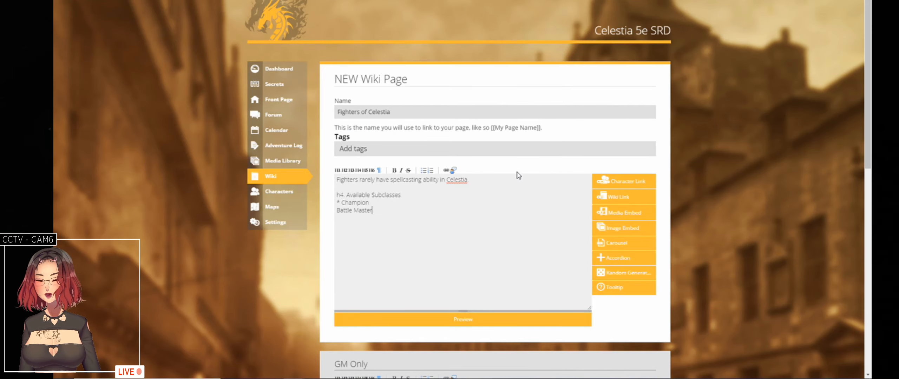
key(Home)
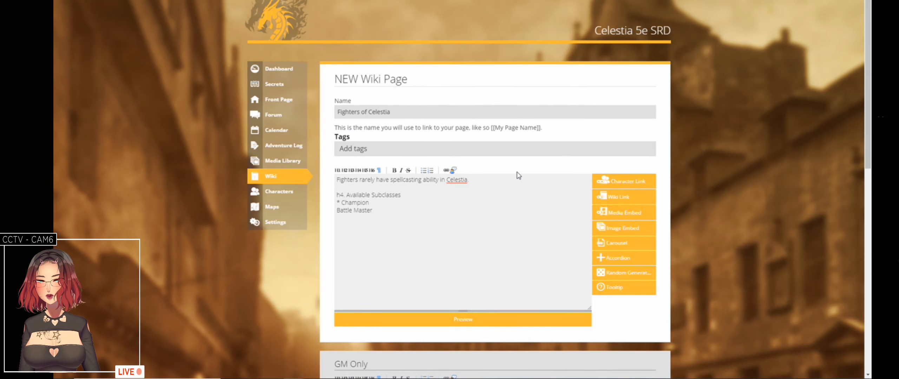
text(*)
key(End)
key(Return)
text(*)
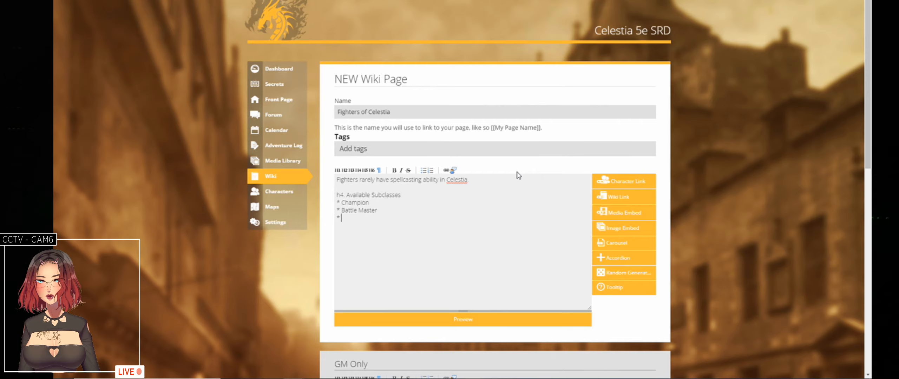
- Copy Cavalier and Samurai from the compendium into the subclass list as bullets, and start another bullet
key(alt+Tab)
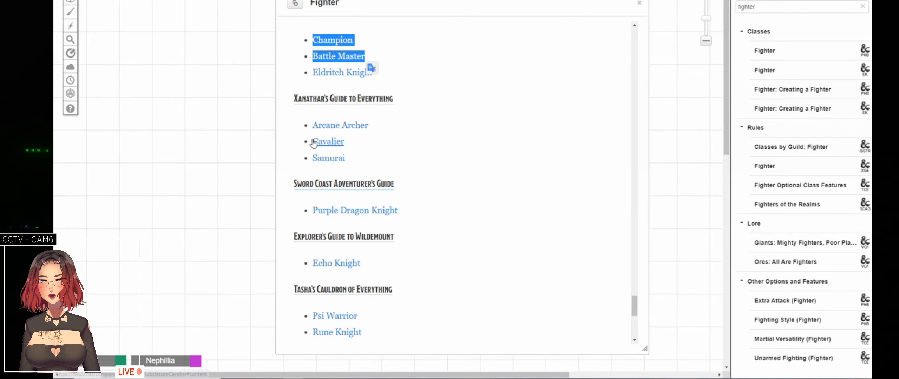
drag(312, 142, 352, 156)
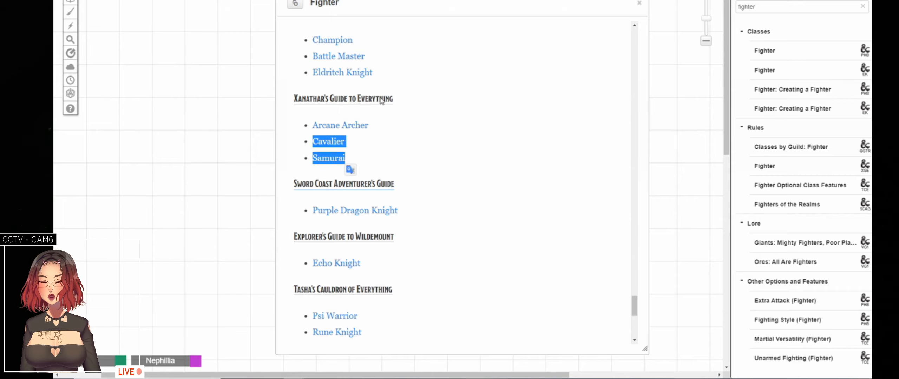
key(ctrl+c)
key(alt+Tab)
key(ctrl+v)
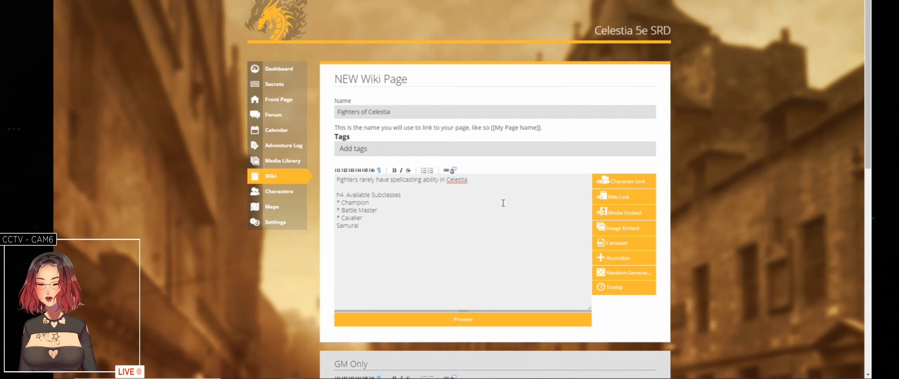
text(*)
key(End)
key(Return)
text(*)
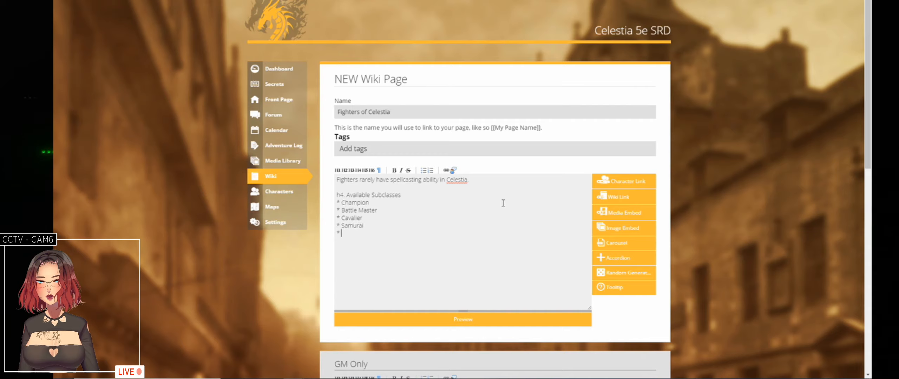
- Open the Purple Dragon Knight subclass in the compendium and read through its description, restriction and features
key(alt+Tab)
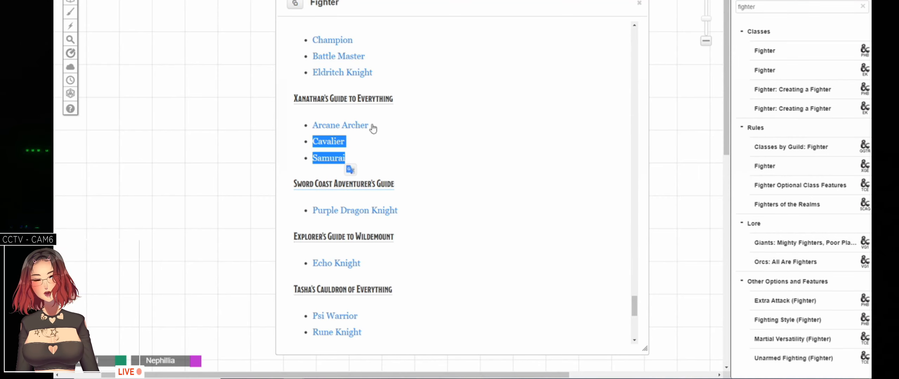
click(455, 219)
drag(401, 211, 317, 212)
click(463, 209)
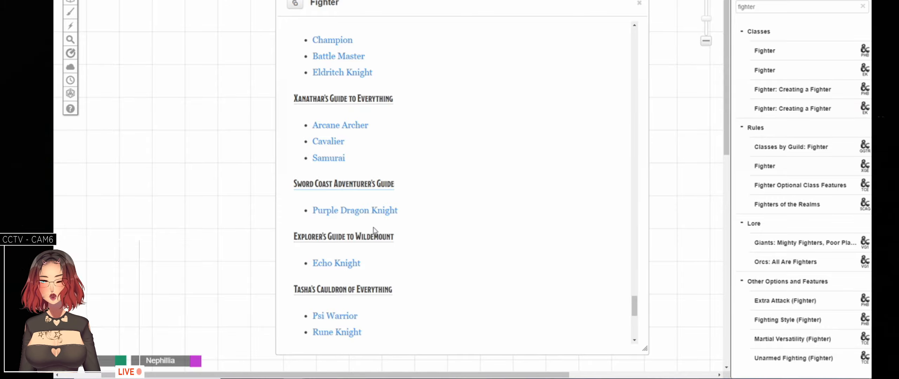
click(375, 210)
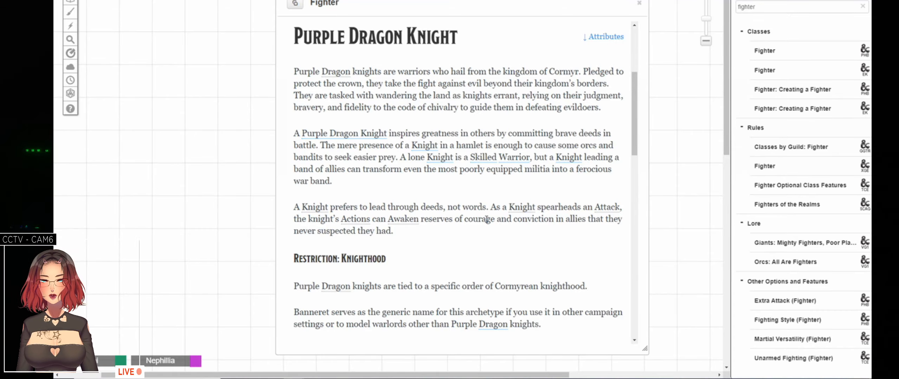
scroll(506, 172, down, 3)
scroll(502, 179, down, 1)
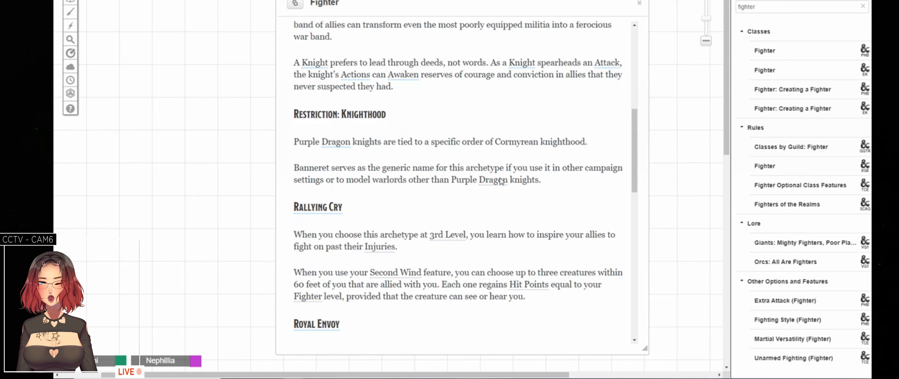
scroll(502, 180, down, 10)
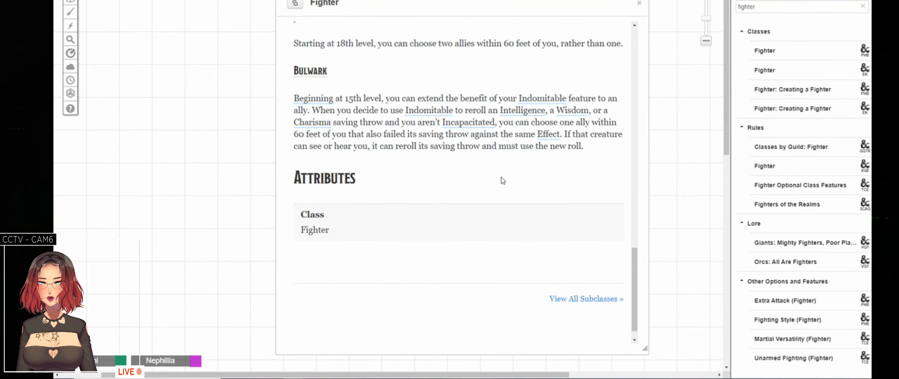
scroll(503, 181, up, 3)
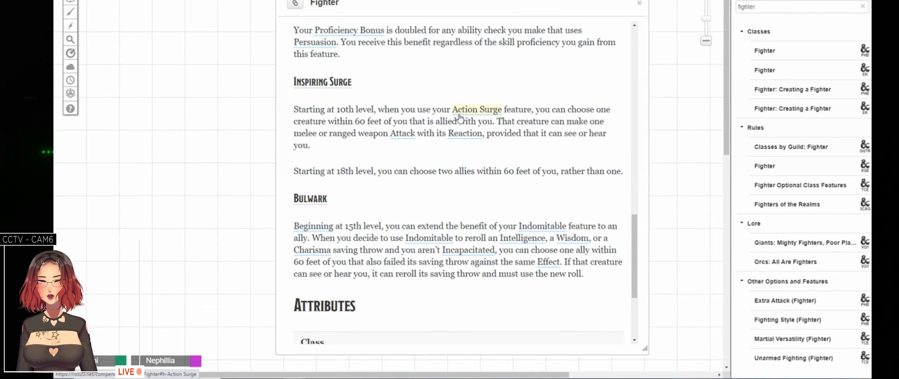
scroll(459, 117, up, 10)
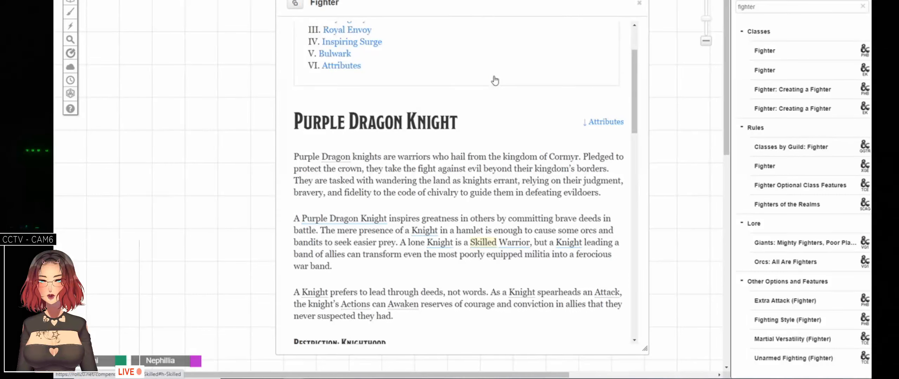
- Copy Purple Dragon Knight from the compendium into the subclass list as the last bullet, and create the Fighters of Celestia wiki page
scroll(495, 81, up, 3)
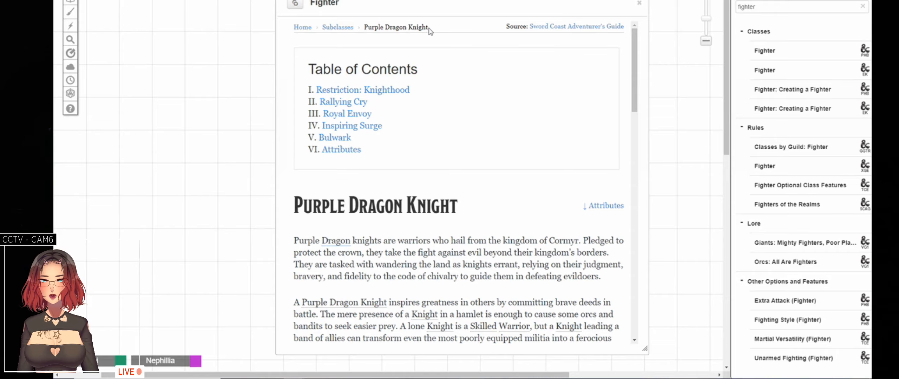
drag(429, 29, 363, 28)
right_click(373, 26)
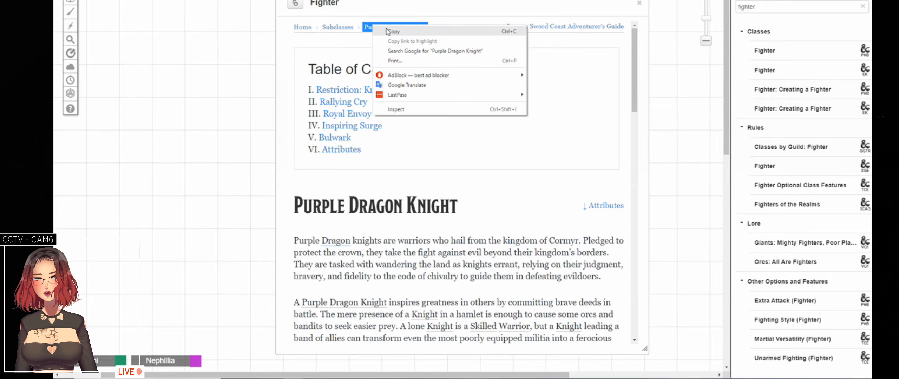
click(393, 32)
key(ctrl+Tab)
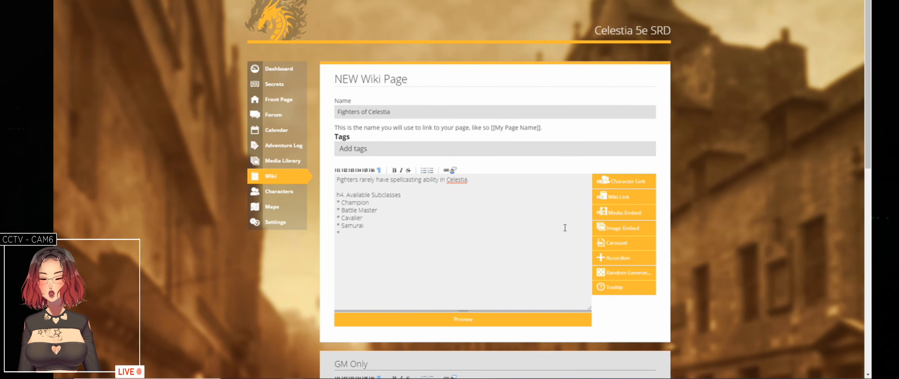
key(ctrl+v)
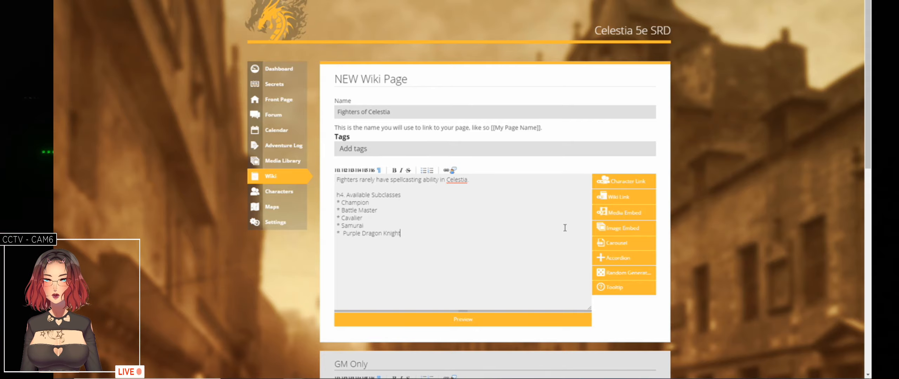
key(Home)
key(Delete)
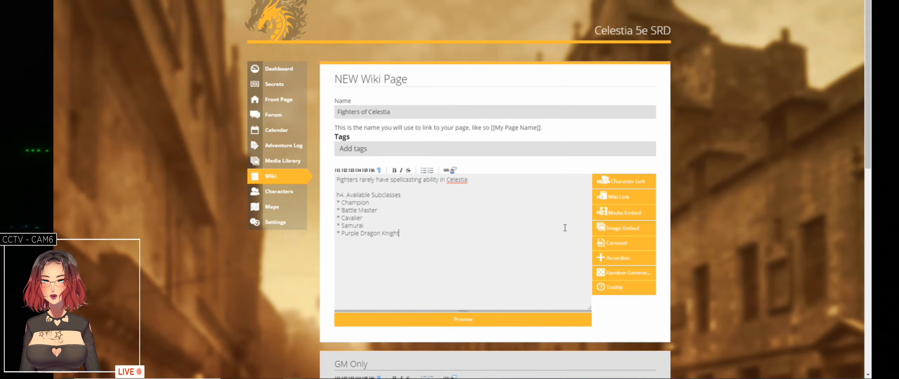
scroll(396, 218, down, 12)
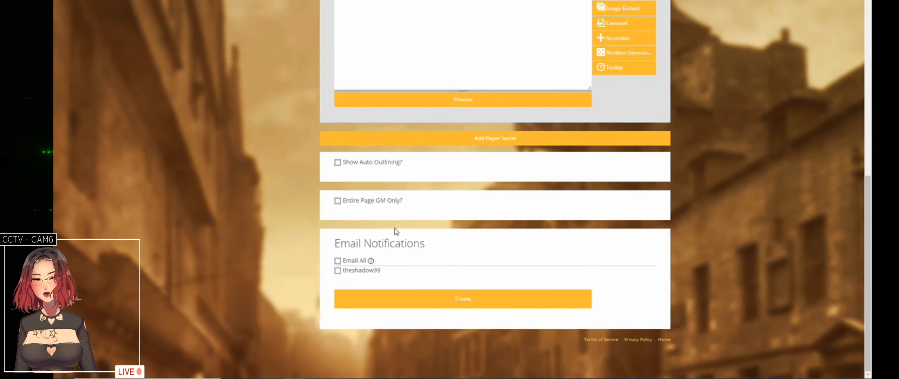
click(434, 298)
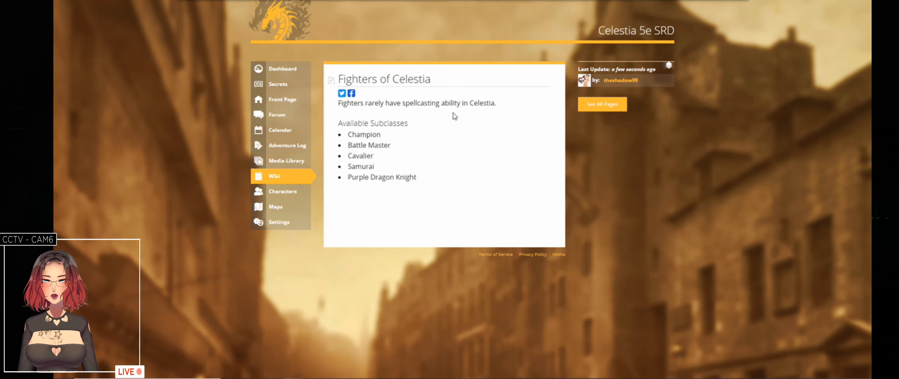
- Open the Rogue link from the Classes of Celestia page in a new tab
key(ctrl+Tab)
key(ctrl+Tab)
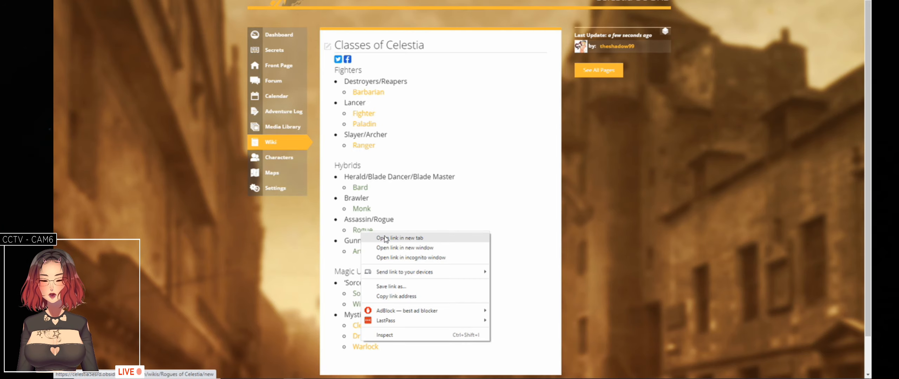
click(383, 238)
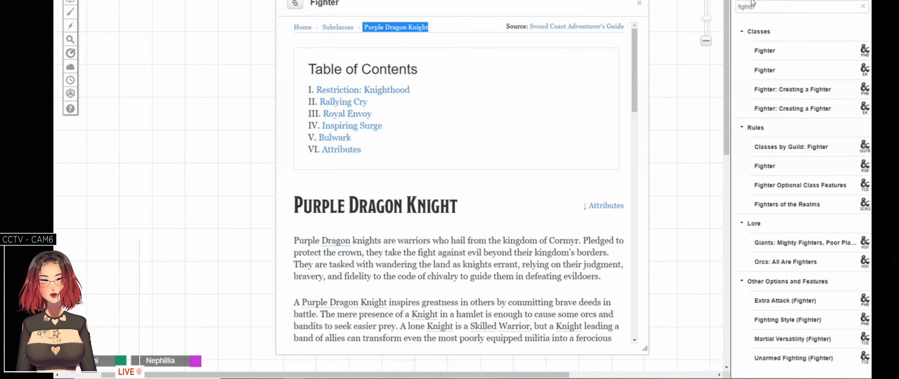
- Search the compendium for 'rogue' and open the Rogue class entry at its list of subclasses
double_click(752, 3)
text(rogue)
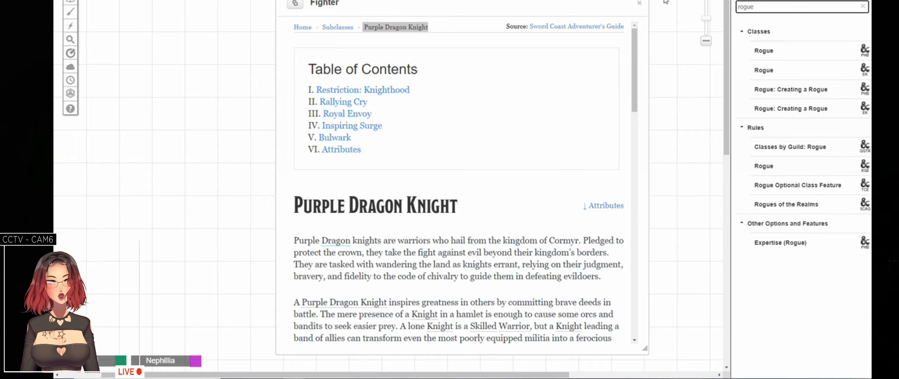
click(778, 56)
mouse_move(635, 63)
mouse_down()
mouse_move(649, 153)
mouse_move(619, 312)
mouse_up()
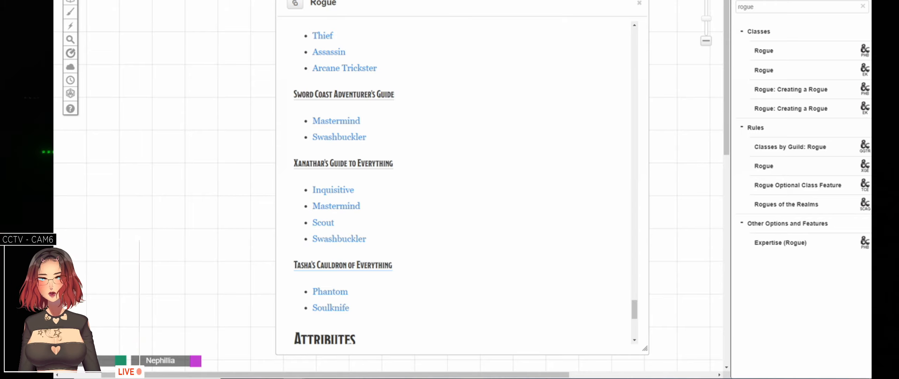
- Write 'Rogues are mostly the same in Celestia, though very few are spellcasters.' in the body of the new Rogues of Celestia page
key(ctrl+Tab)
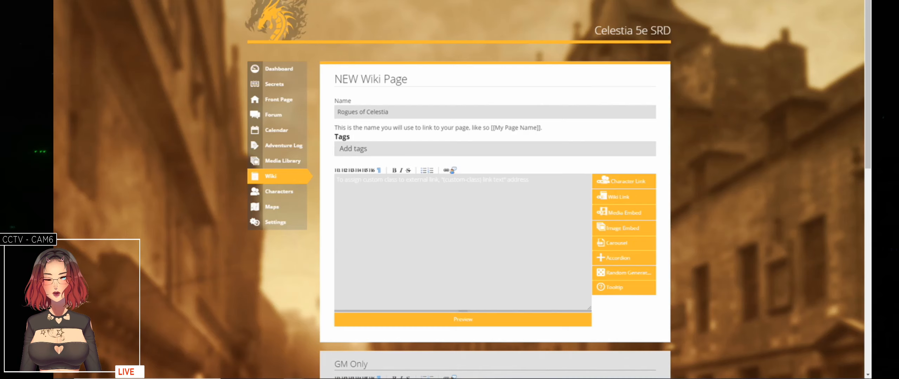
click(437, 221)
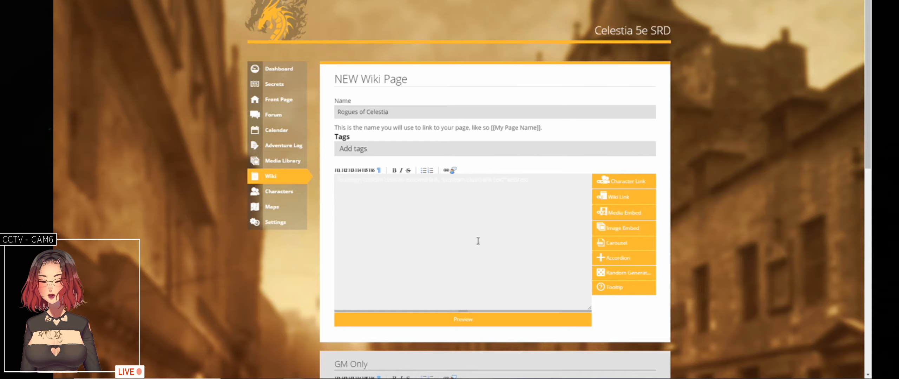
text(R)
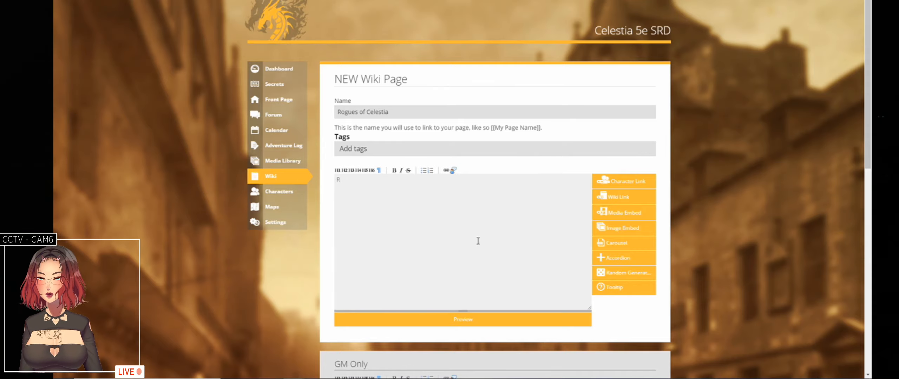
text(ogues are m)
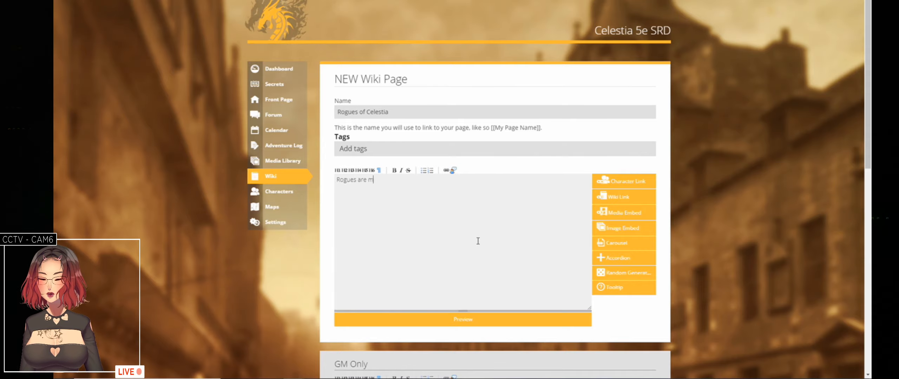
text(ostly the s)
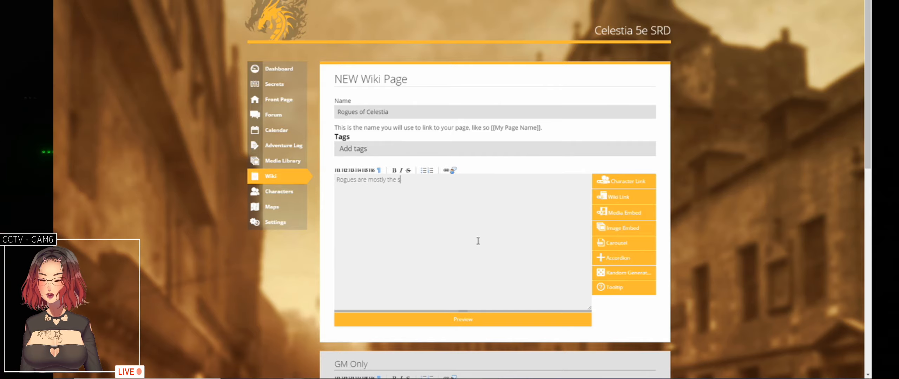
text(ame in C)
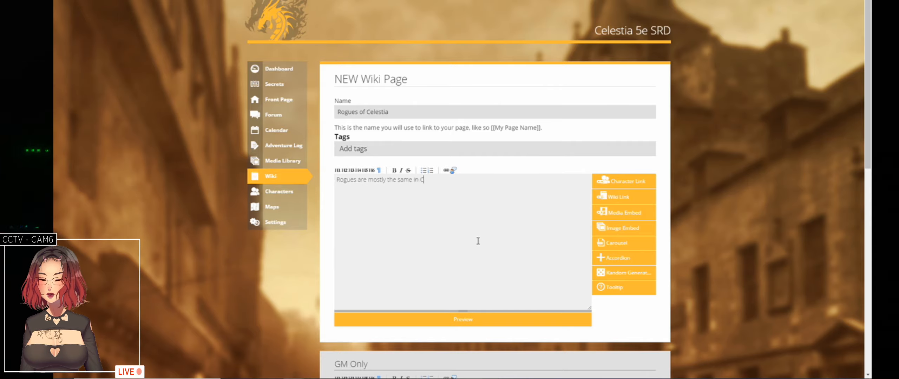
text(elestia, t)
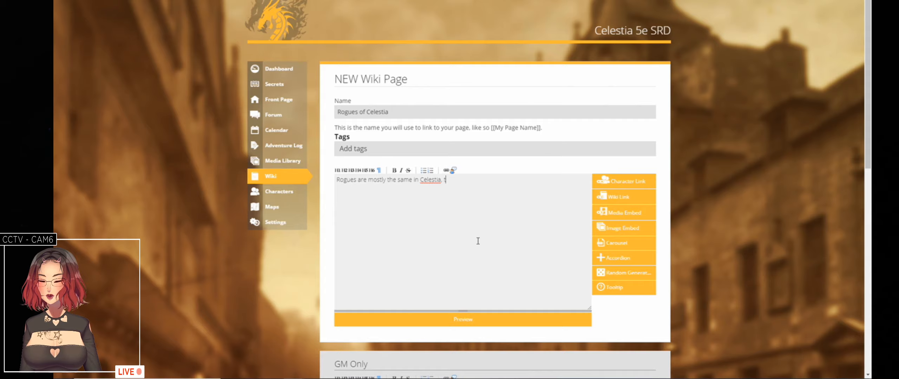
text(hough very )
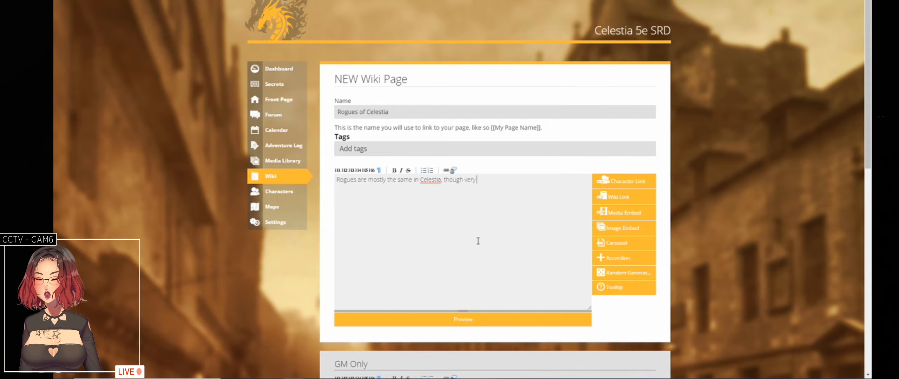
text(few are s)
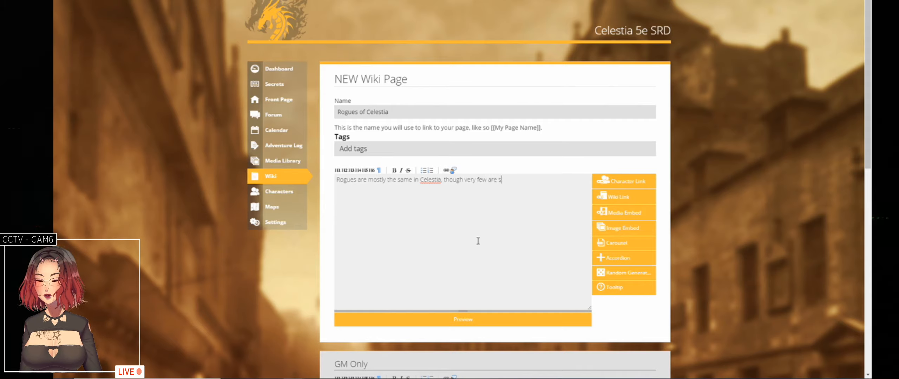
text(pellcasters.)
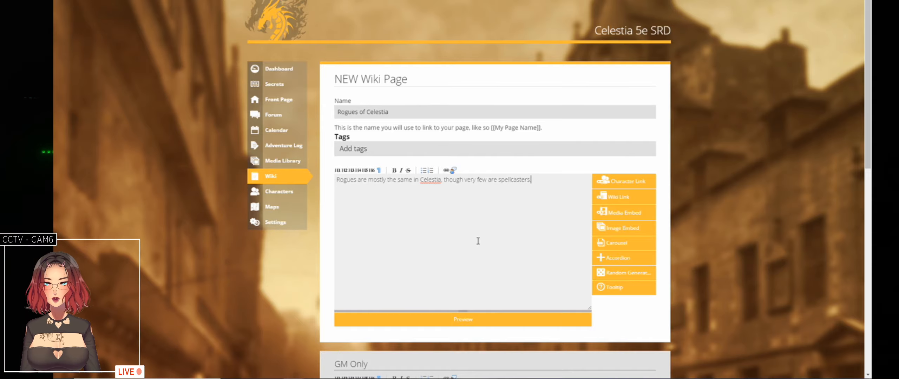
- Add the h4 heading 'Available Subclasses' below the Rogues sentence and start a bullet under it
key(Return)
key(Return)
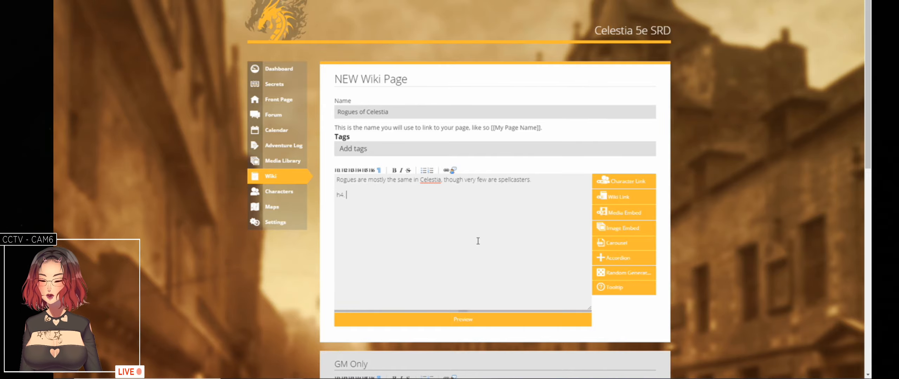
text(h4. Available SUbclasses)
key(Return)
key(ctrl+Left)
key(shift+Right)
key(shift+Right)
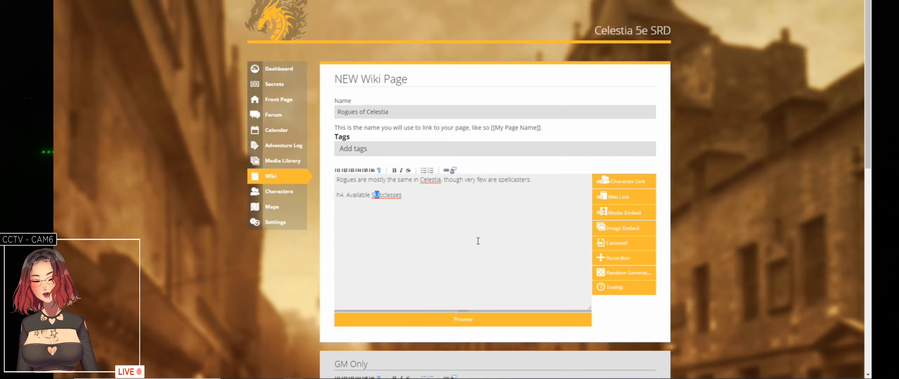
text(Su)
key(Down)
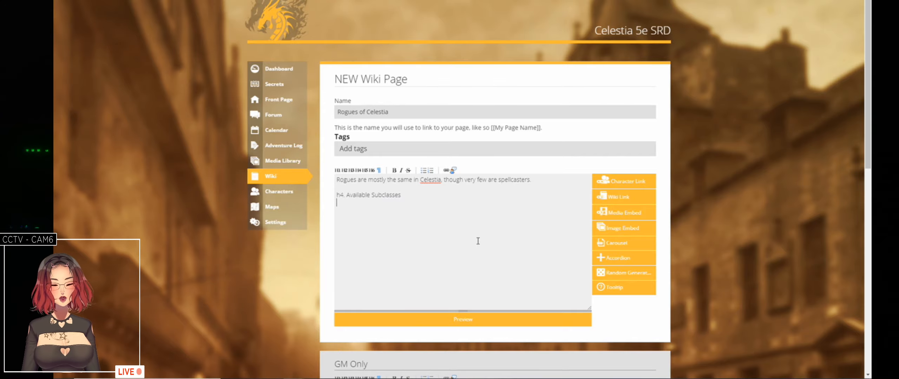
text(*)
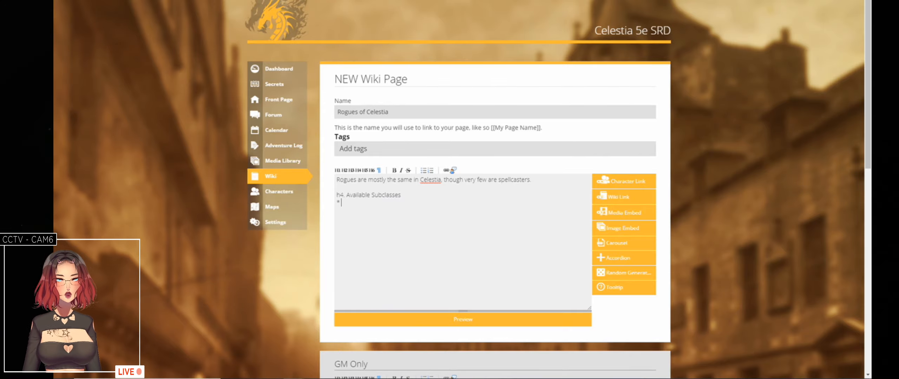
- Copy Thief and Assassin from the compendium's Rogue subclasses into the wiki page as bullets, and start another bullet
key(ctrl+Tab)
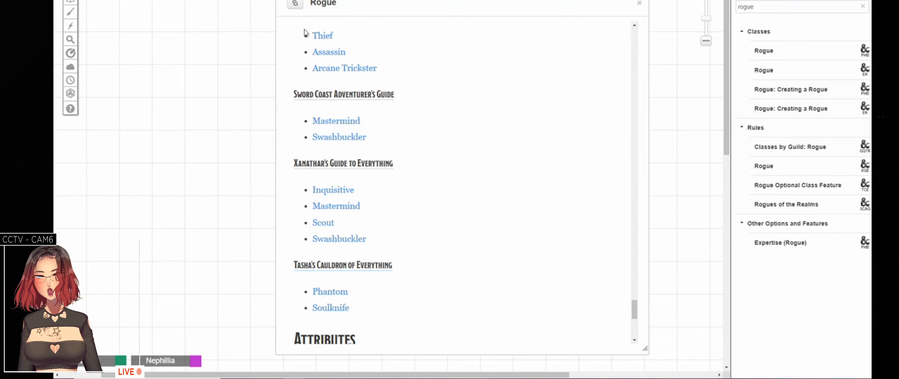
drag(308, 35, 354, 51)
key(ctrl+c)
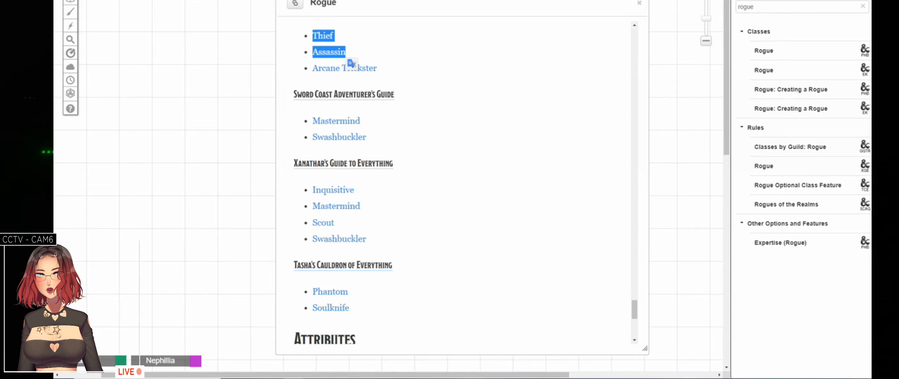
key(ctrl+Tab)
key(ctrl+v)
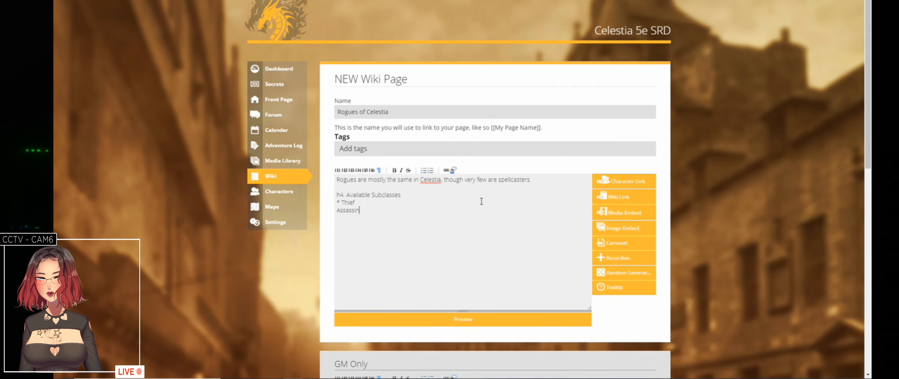
text(* )
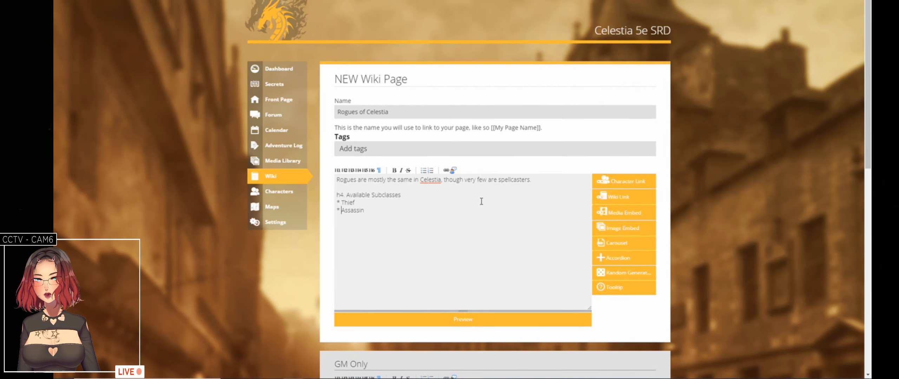
text(*)
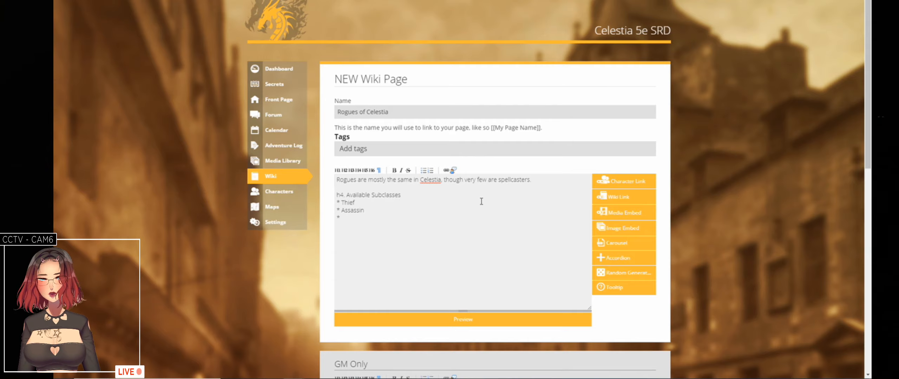
- Copy Mastermind and Swashbuckler from the compendium into the Rogue subclass list as bullets, and start another bullet
key(ctrl+Tab)
click(429, 81)
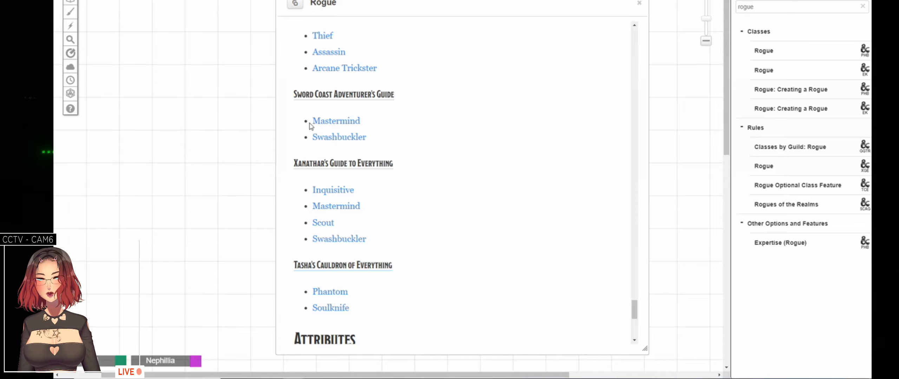
drag(313, 121, 373, 142)
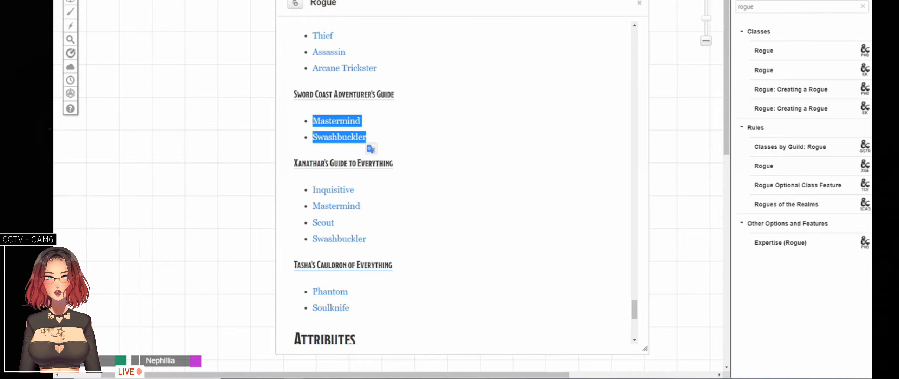
key(ctrl+c)
key(alt+Tab)
key(ctrl+v)
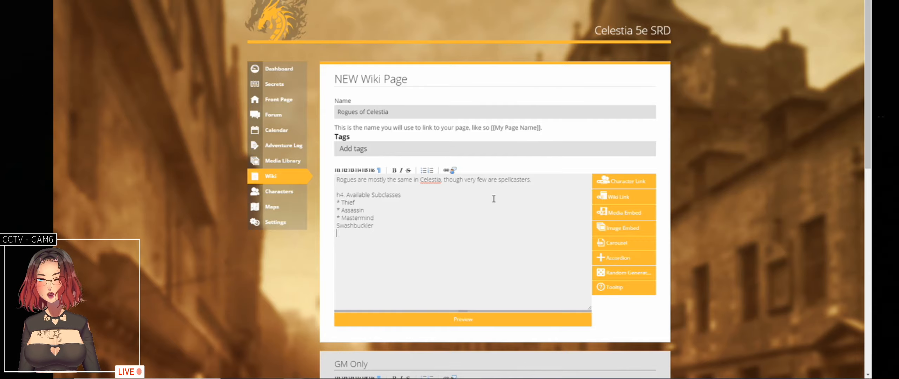
text(*)
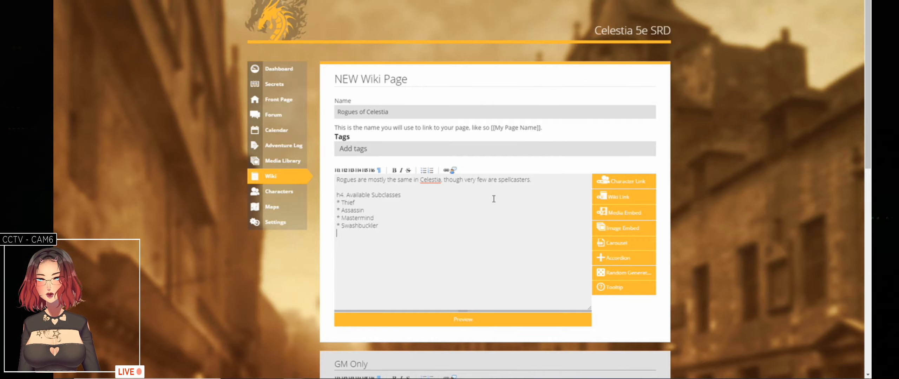
key(End)
key(Return)
text(*)
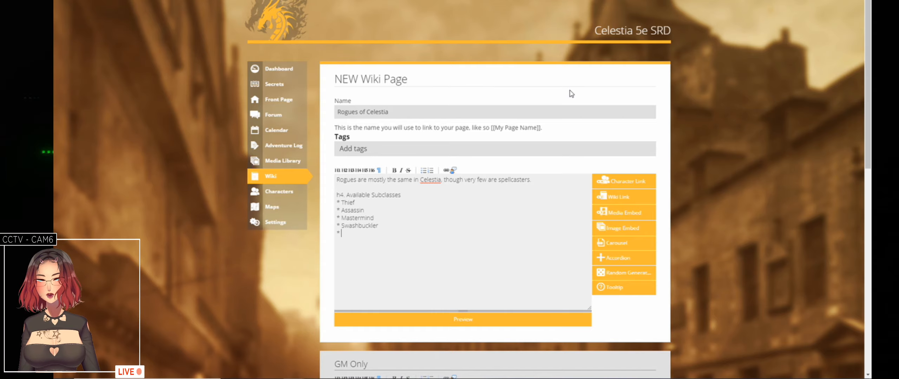
- Copy Inquisitive, Mastermind, Scout and Swashbuckler from the compendium's Xanathar's Guide section over the Mastermind and Swashbuckler bullets in the wiki page
key(alt+Tab)
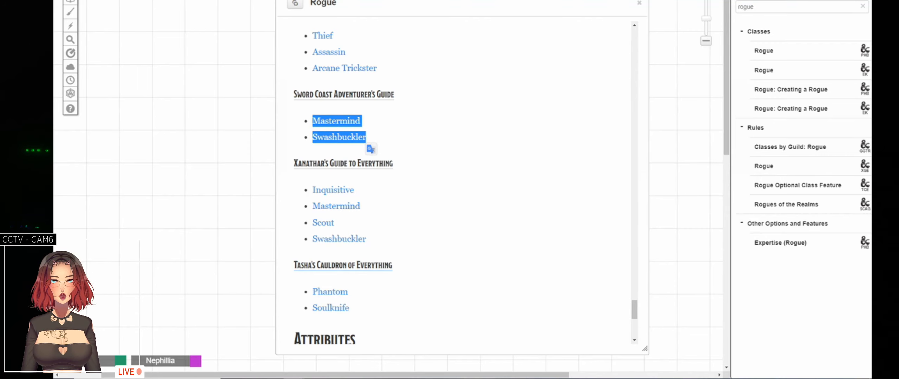
click(474, 179)
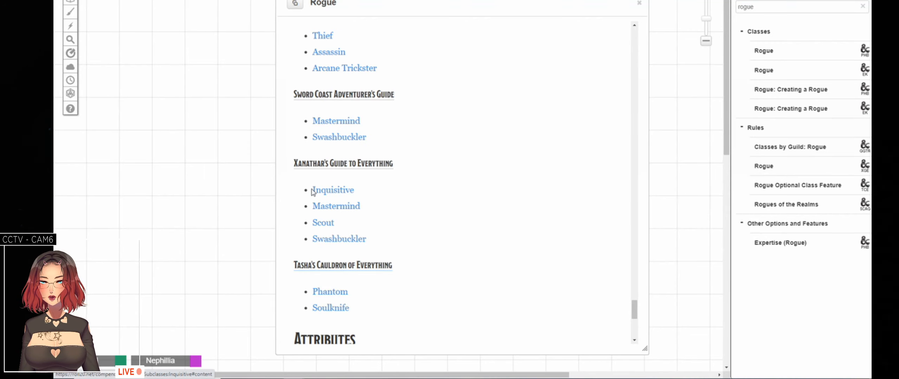
drag(312, 191, 384, 236)
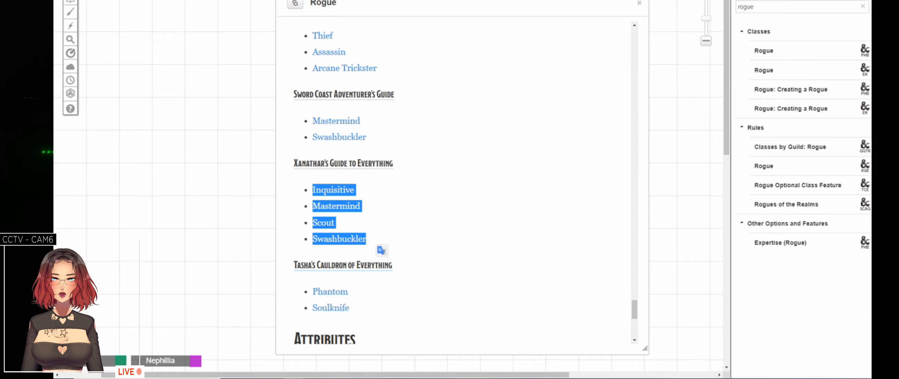
key(ctrl+Tab)
key(Up)
key(Up)
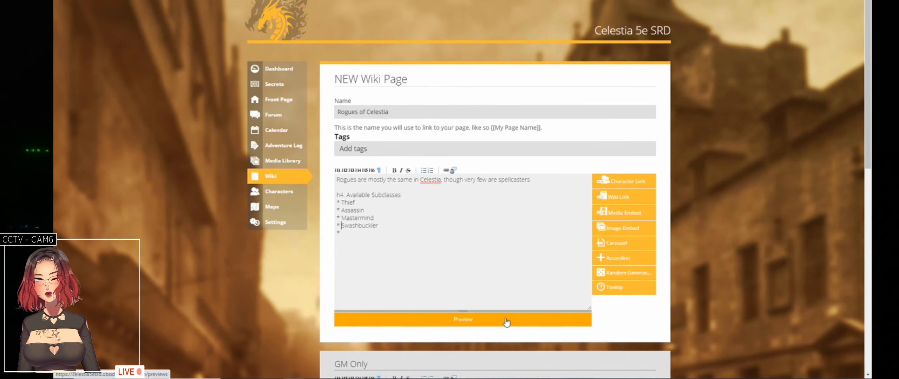
key(shift+Down)
key(shift+Down)
key(shift+Left)
key(shift+Left)
key(ctrl+v)
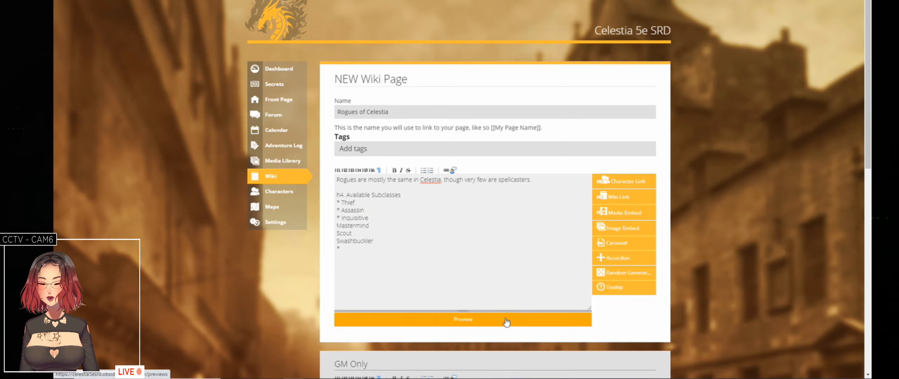
- Mark the pasted Mastermind, Scout and Swashbuckler lines as bullets in the Available Subclasses list
text(*)
key(Down)
key(Home)
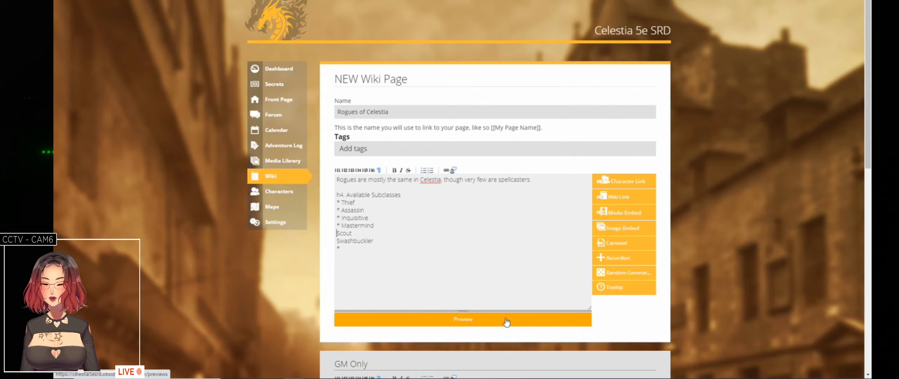
text(*)
key(Down)
key(Home)
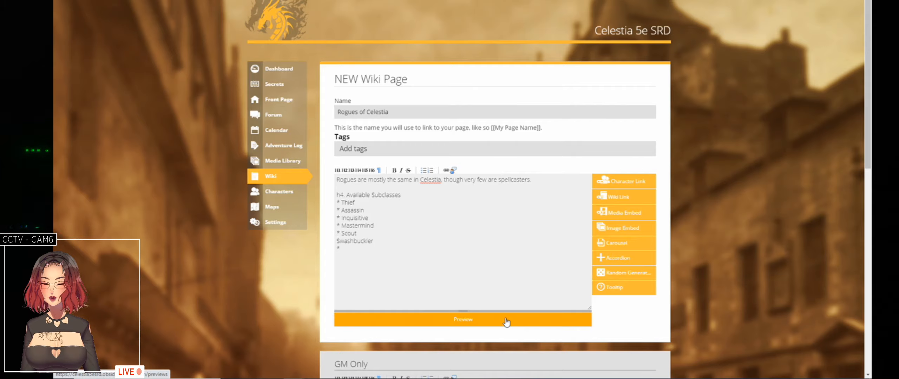
text(*)
key(Down)
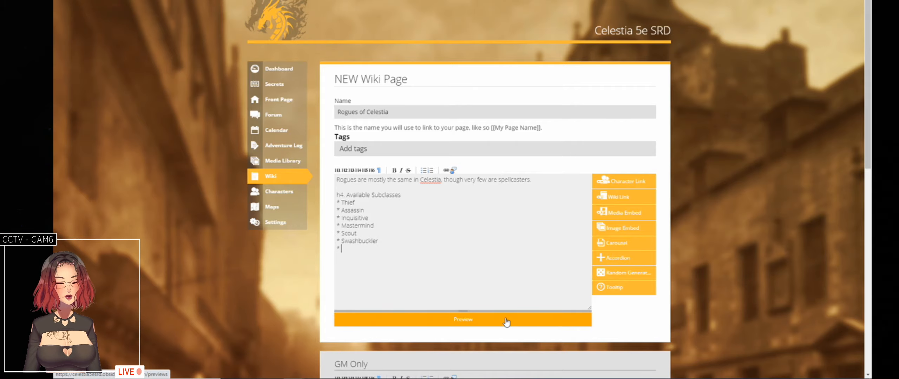
- Check the remaining Rogue subclasses in the compendium and clear the empty last bullet from the wiki page's subclass list
key(alt+Tab)
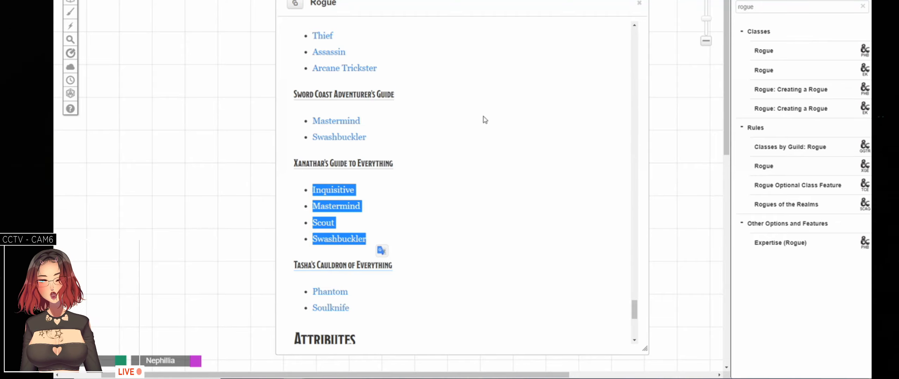
click(393, 221)
scroll(435, 249, down, 1)
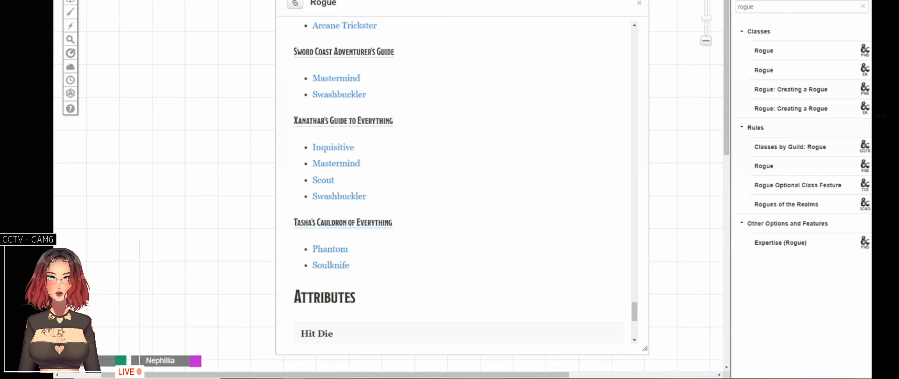
key(ctrl+Tab)
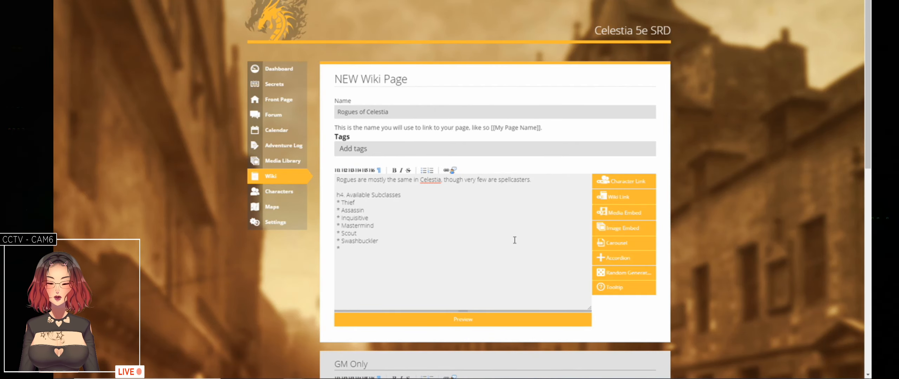
key(Return)
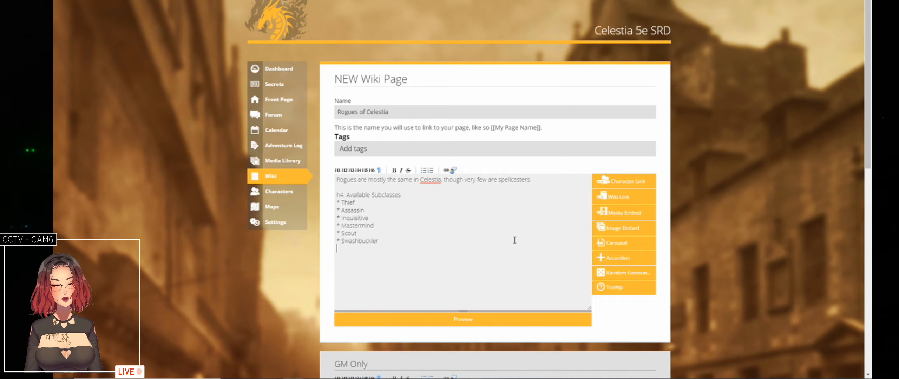
- Create the Rogues of Celestia wiki page
scroll(515, 241, down, 5)
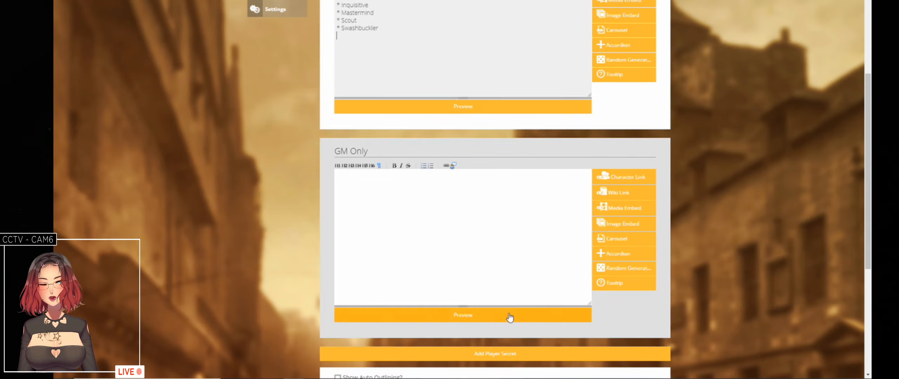
scroll(513, 312, down, 5)
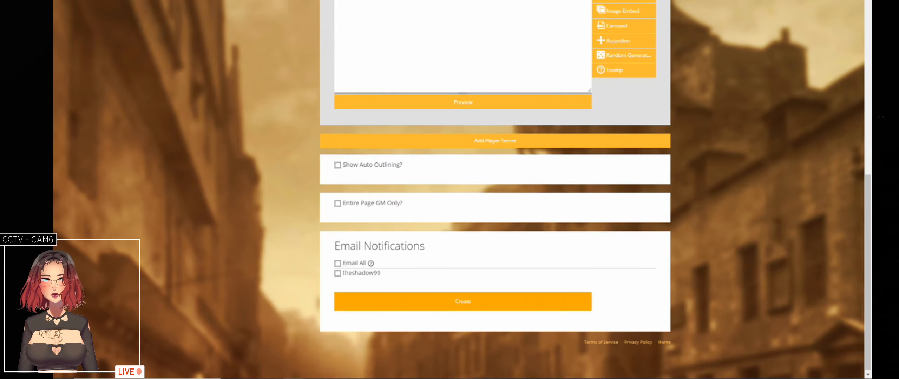
click(491, 301)
- Return to the Classes of Celestia page and look over its class list
key(ctrl+Tab)
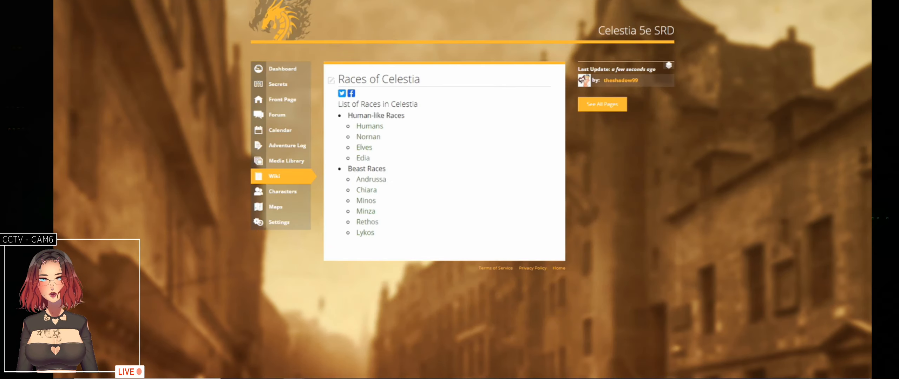
key(ctrl+Tab)
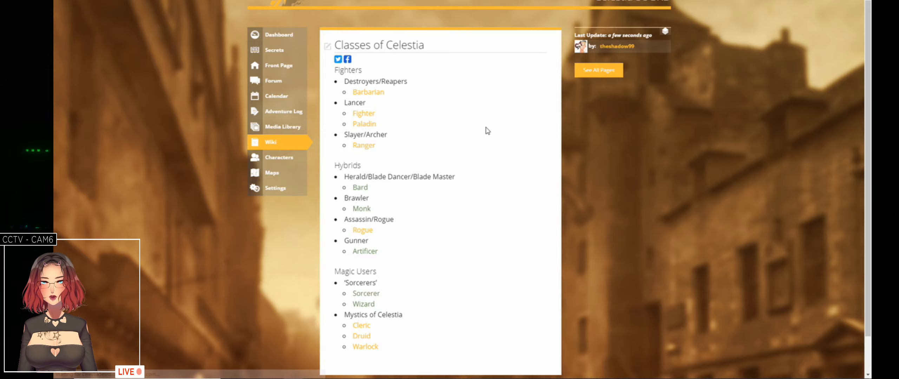
scroll(486, 128, down, 2)
scroll(486, 129, up, 2)
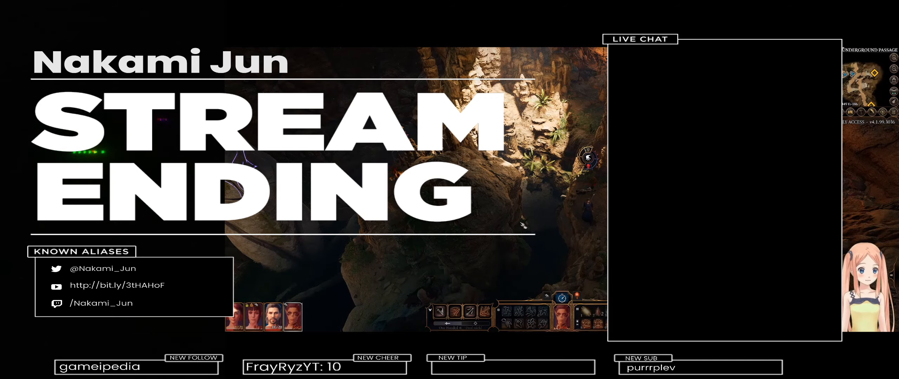
key(Escape)
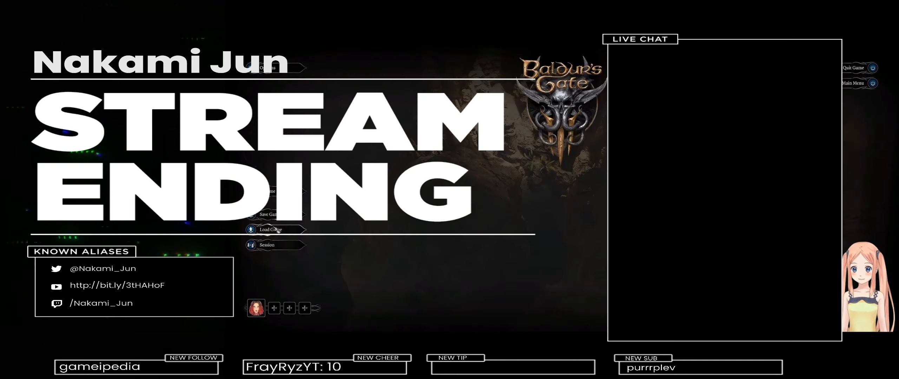
click(283, 234)
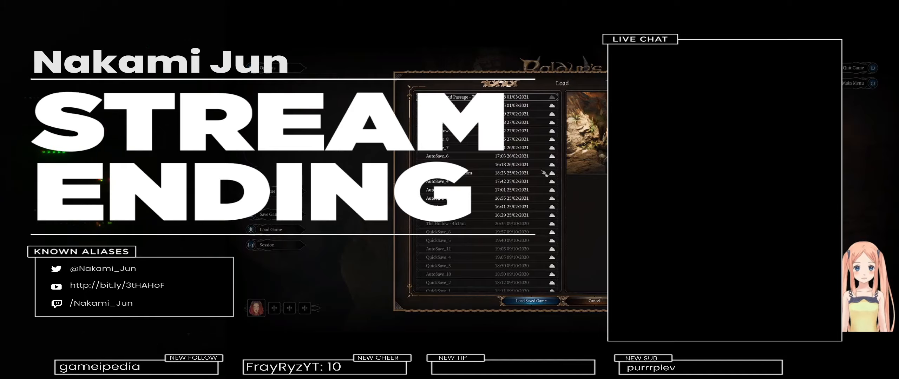